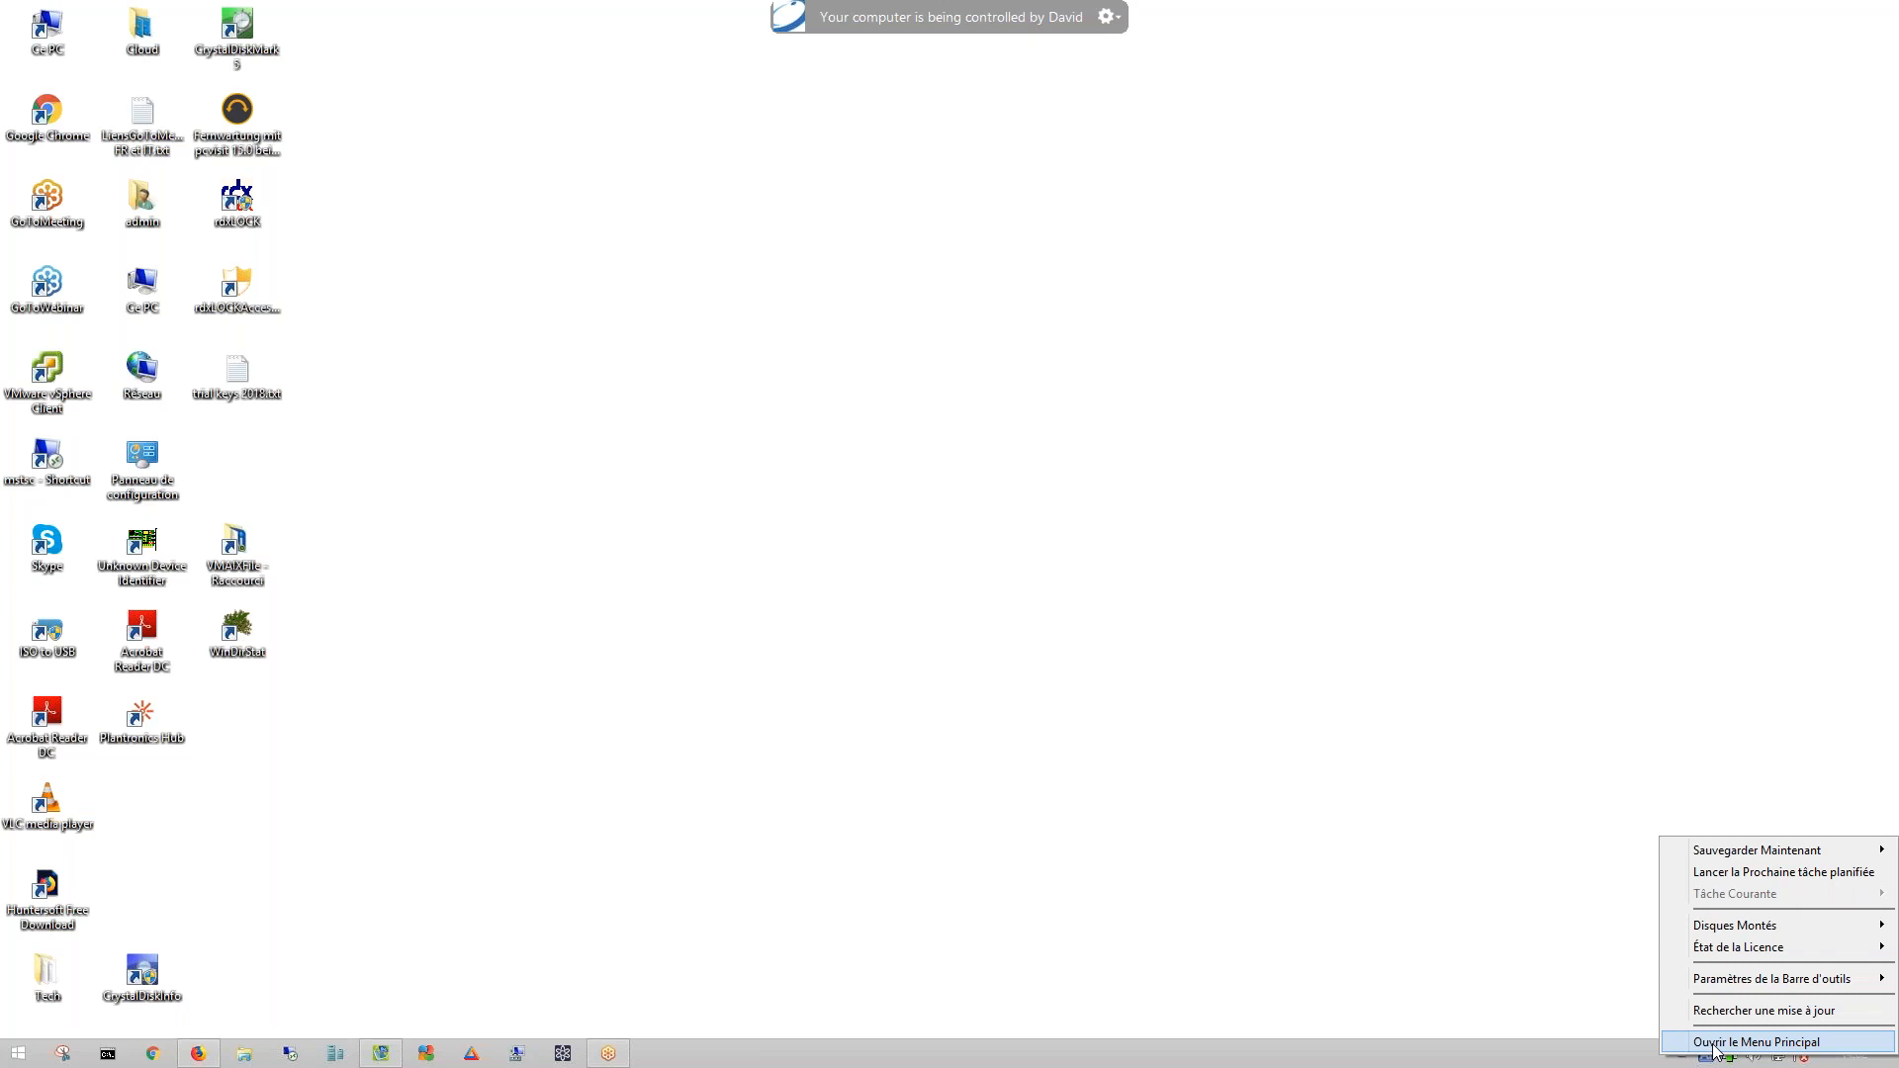
- Open the ActiveImage Protector console and examine the dashboard's current task, task log, schedule and disk information sections
{"action": "left_click", "coordinate": [1714, 1045]}
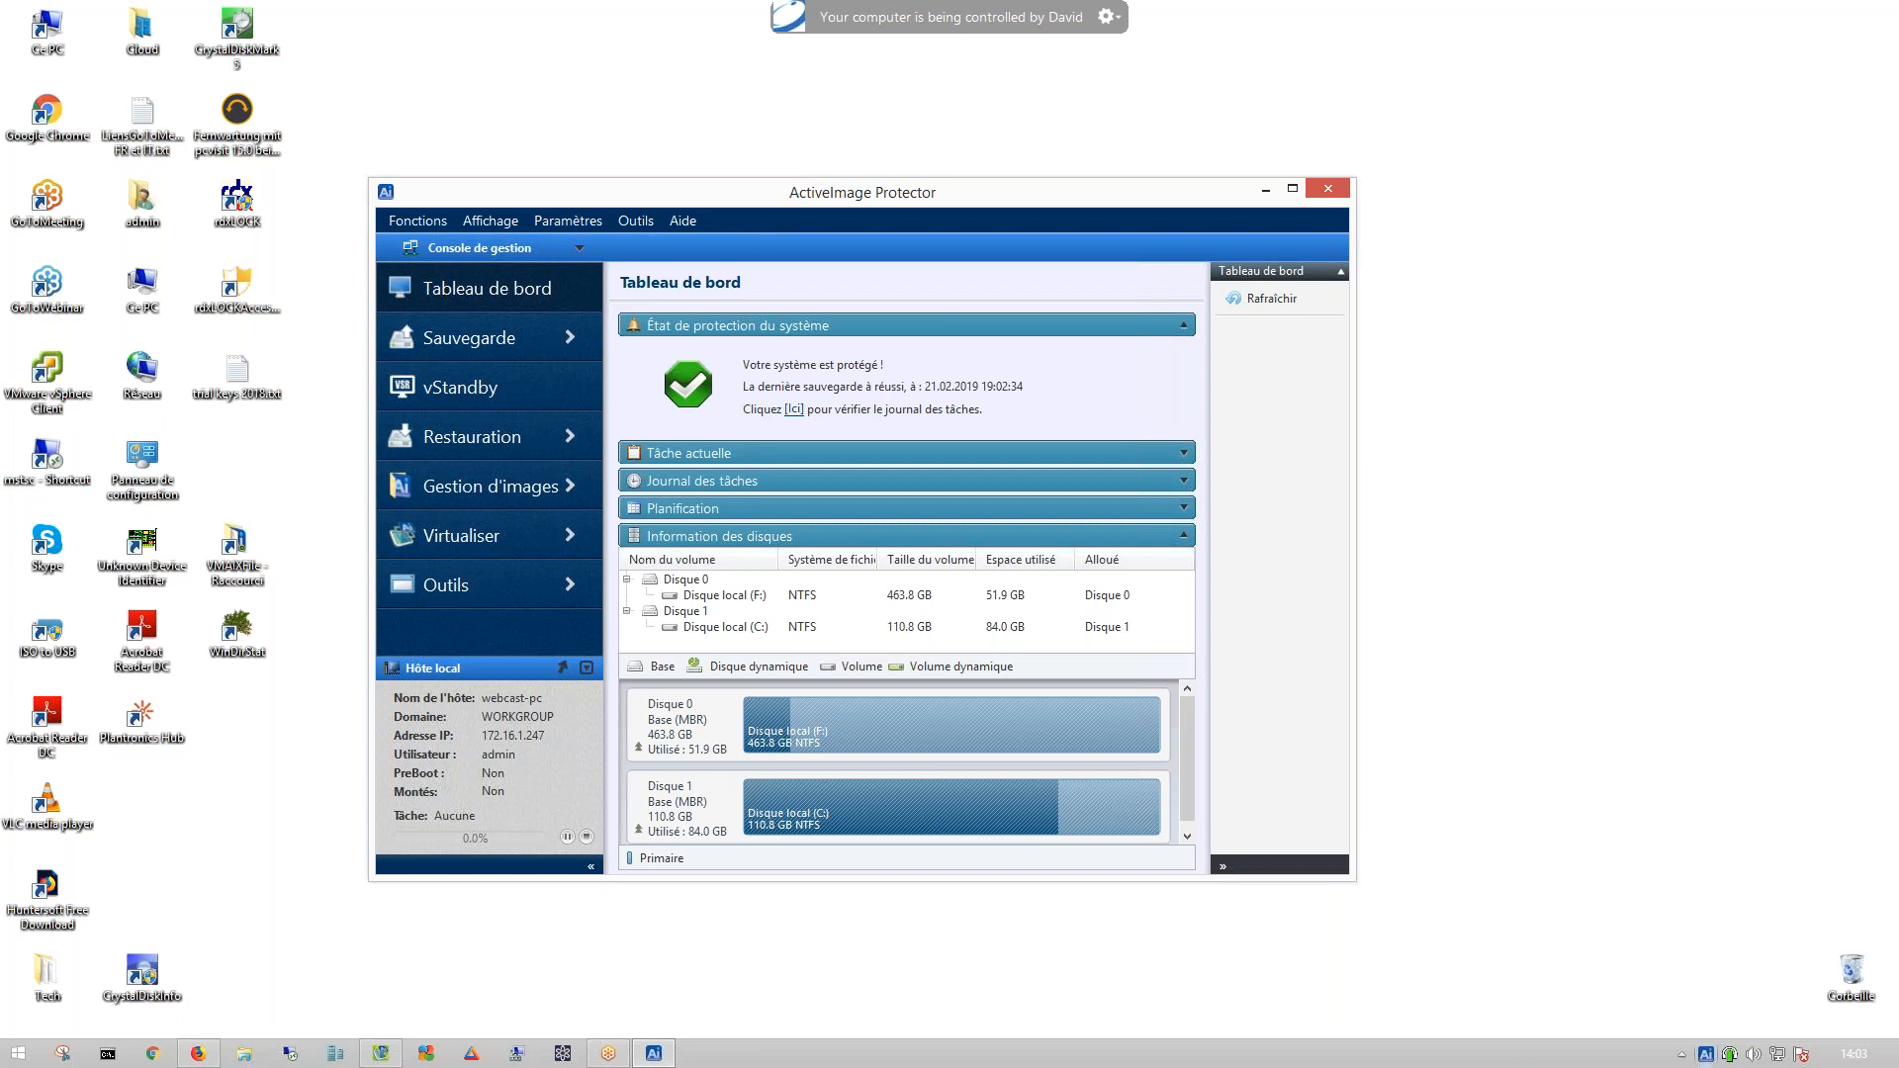
{"action": "left_click", "coordinate": [709, 509]}
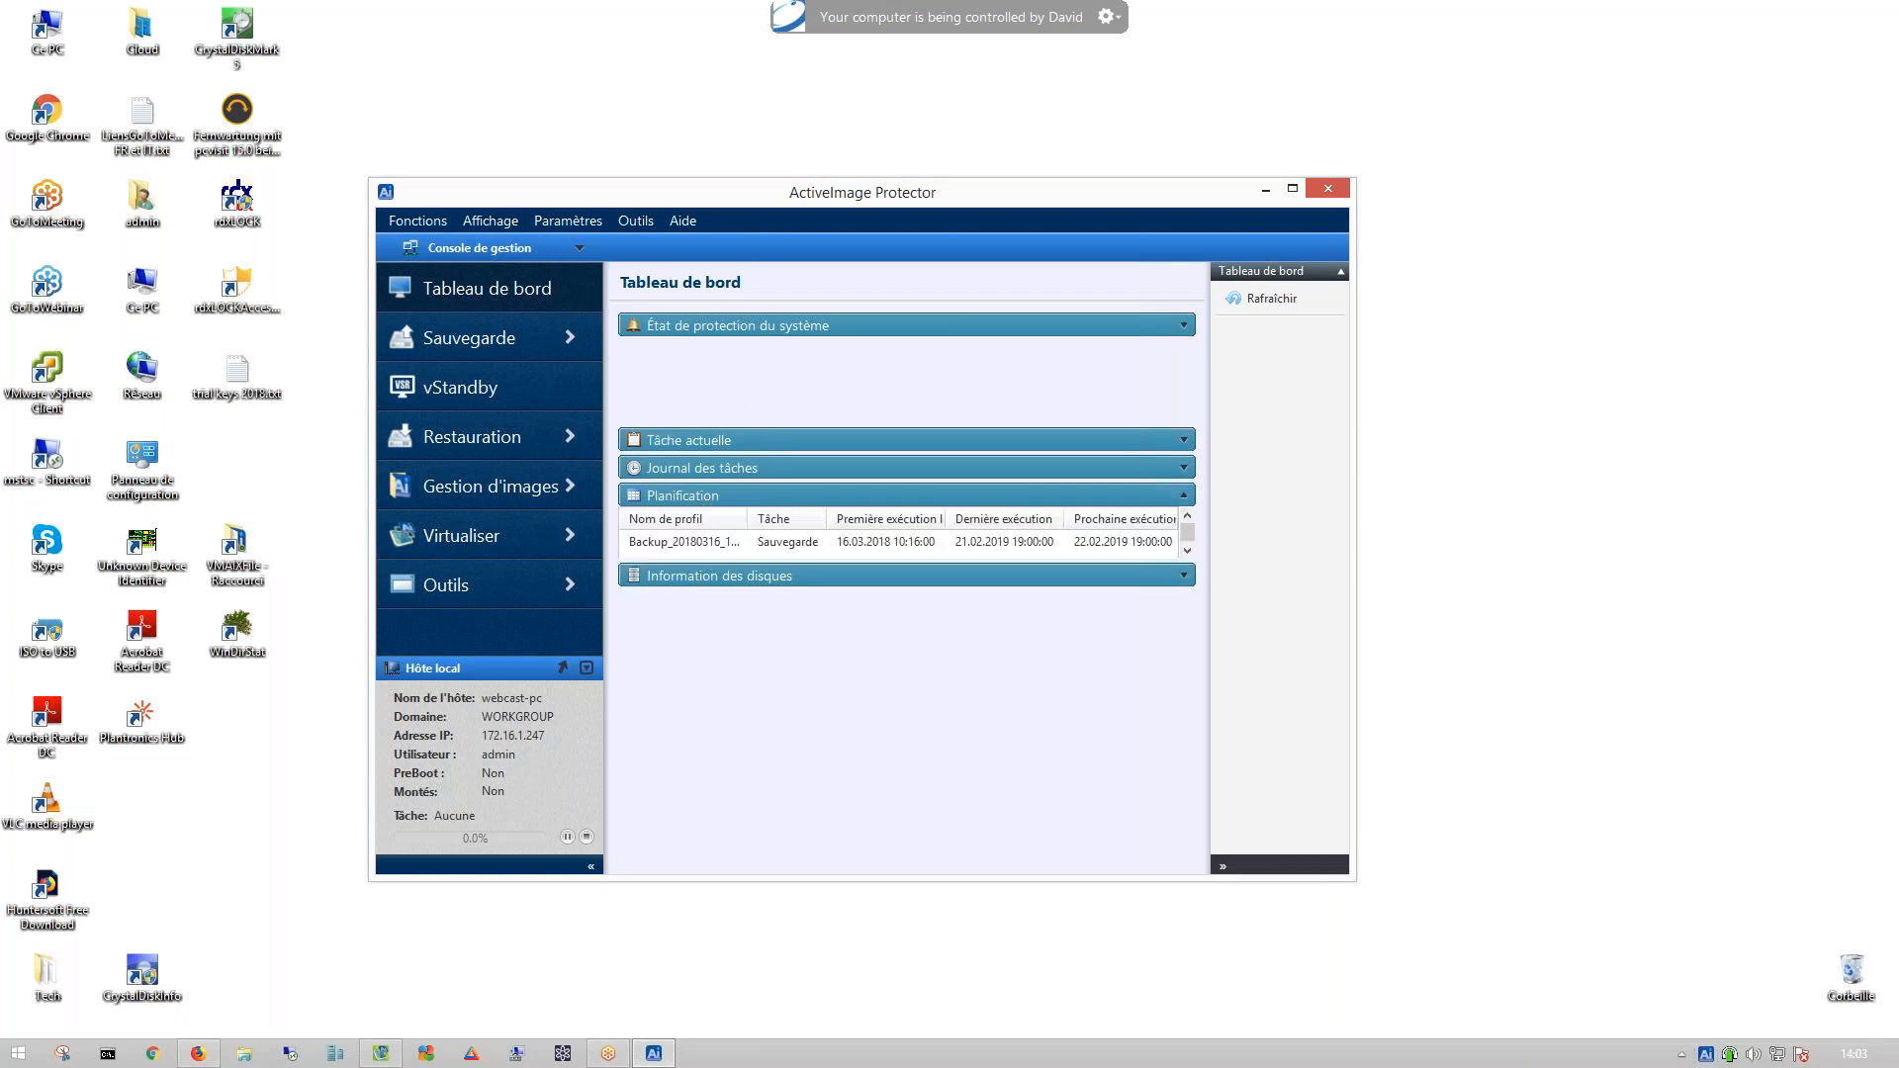
{"action": "left_click", "coordinate": [508, 339]}
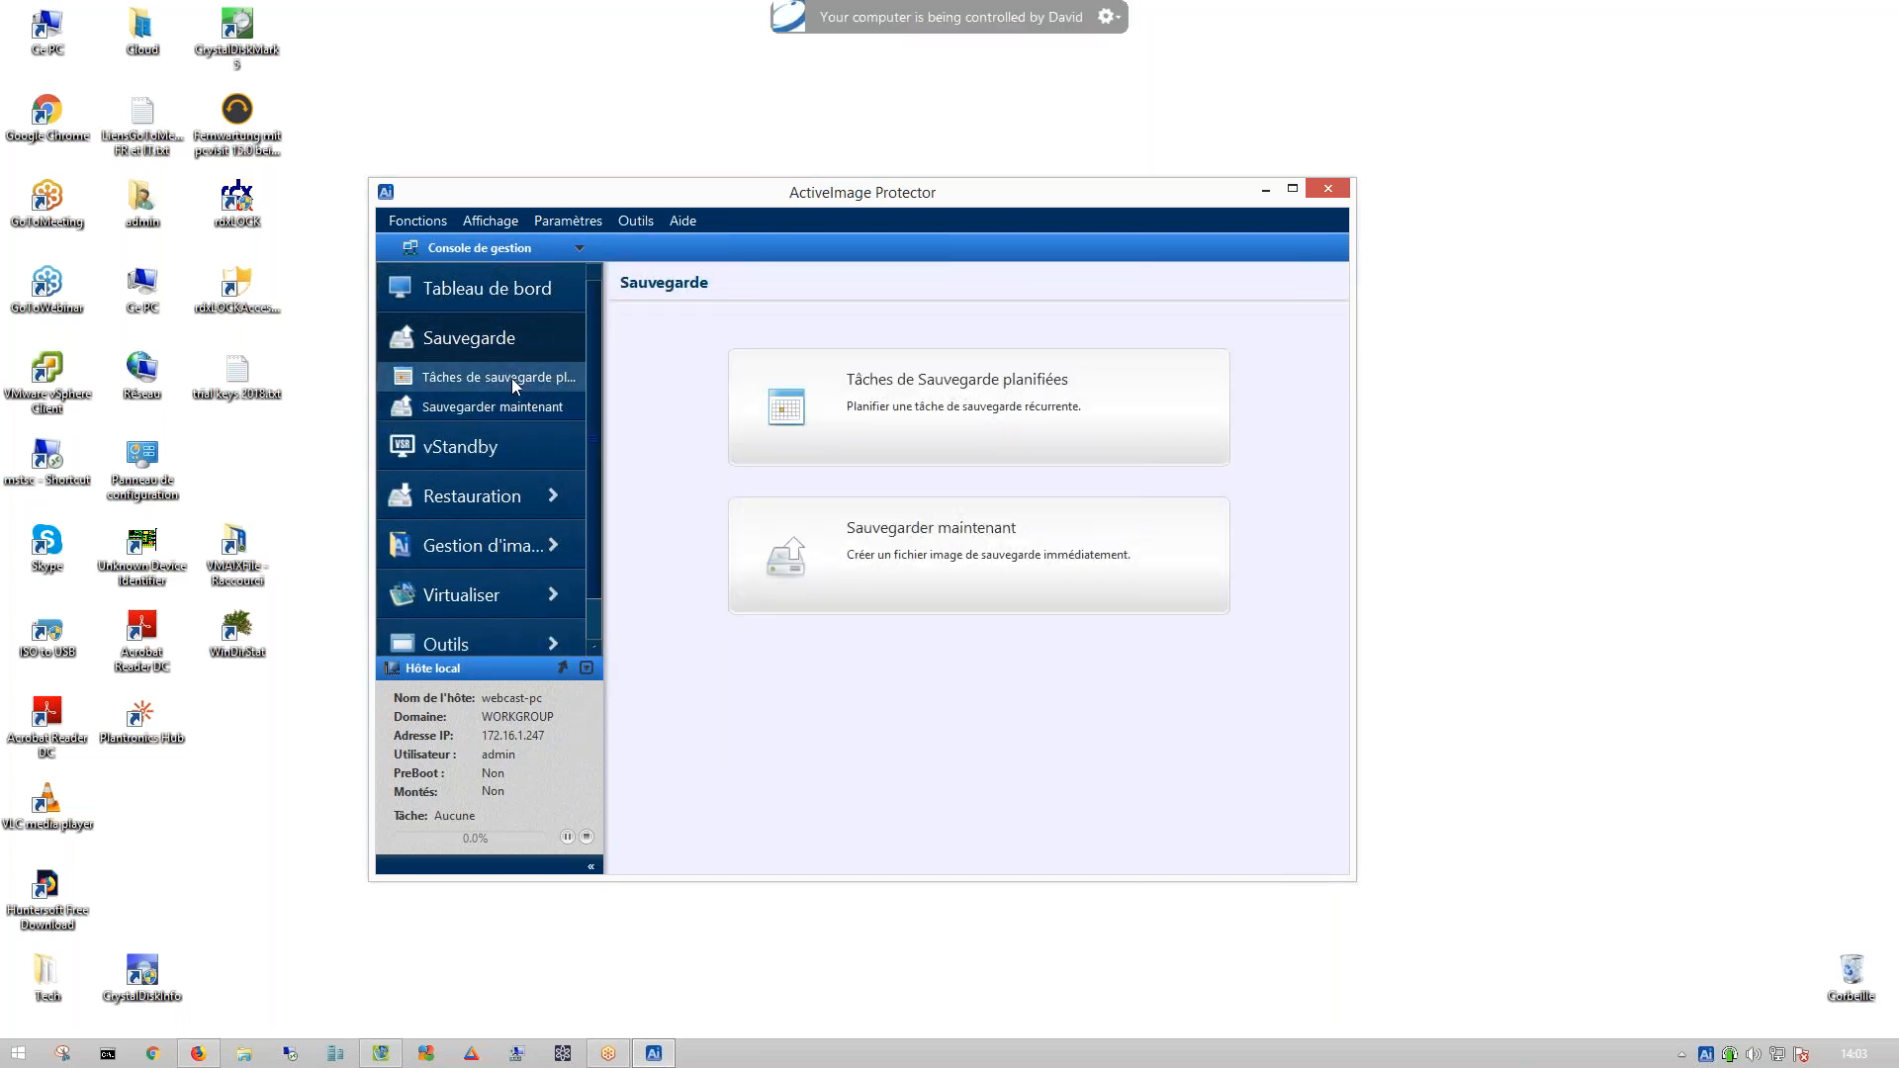
{"action": "left_click", "coordinate": [455, 284]}
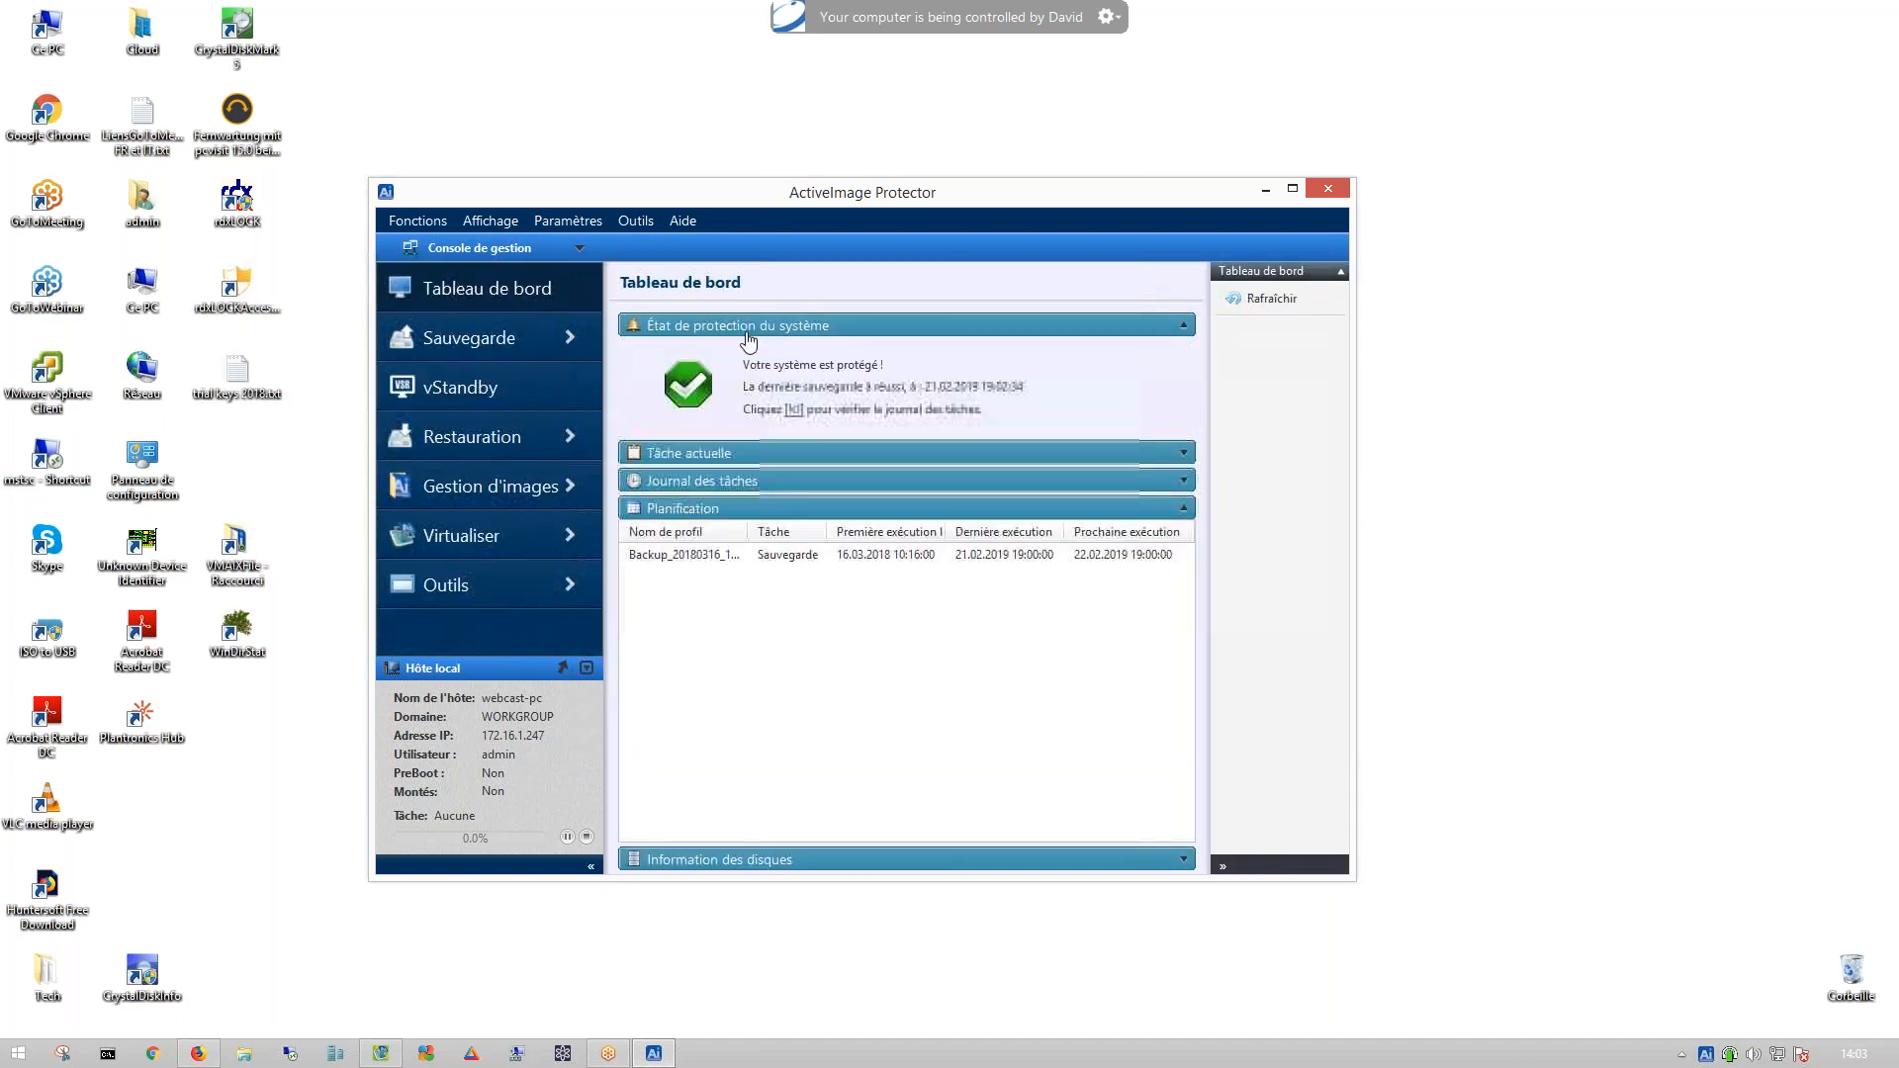
{"action": "left_click", "coordinate": [727, 455]}
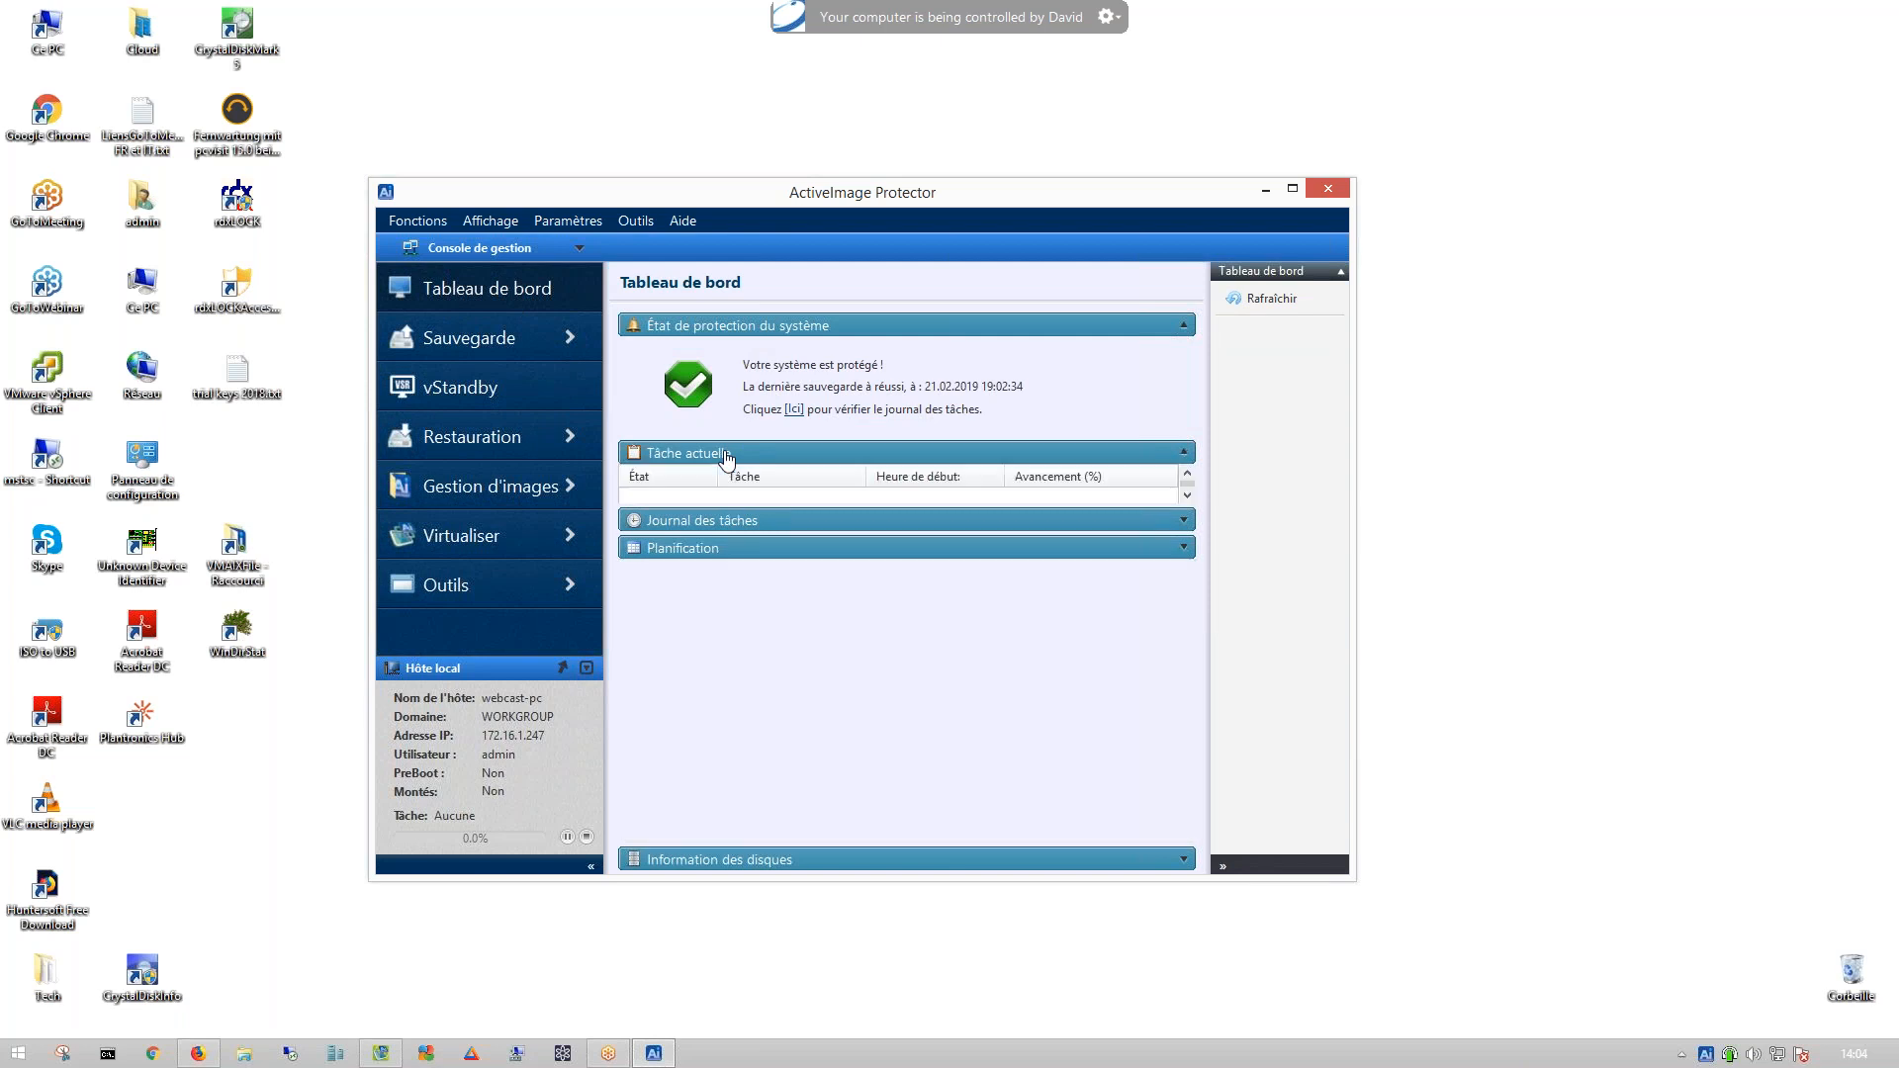
{"action": "left_click", "coordinate": [732, 481]}
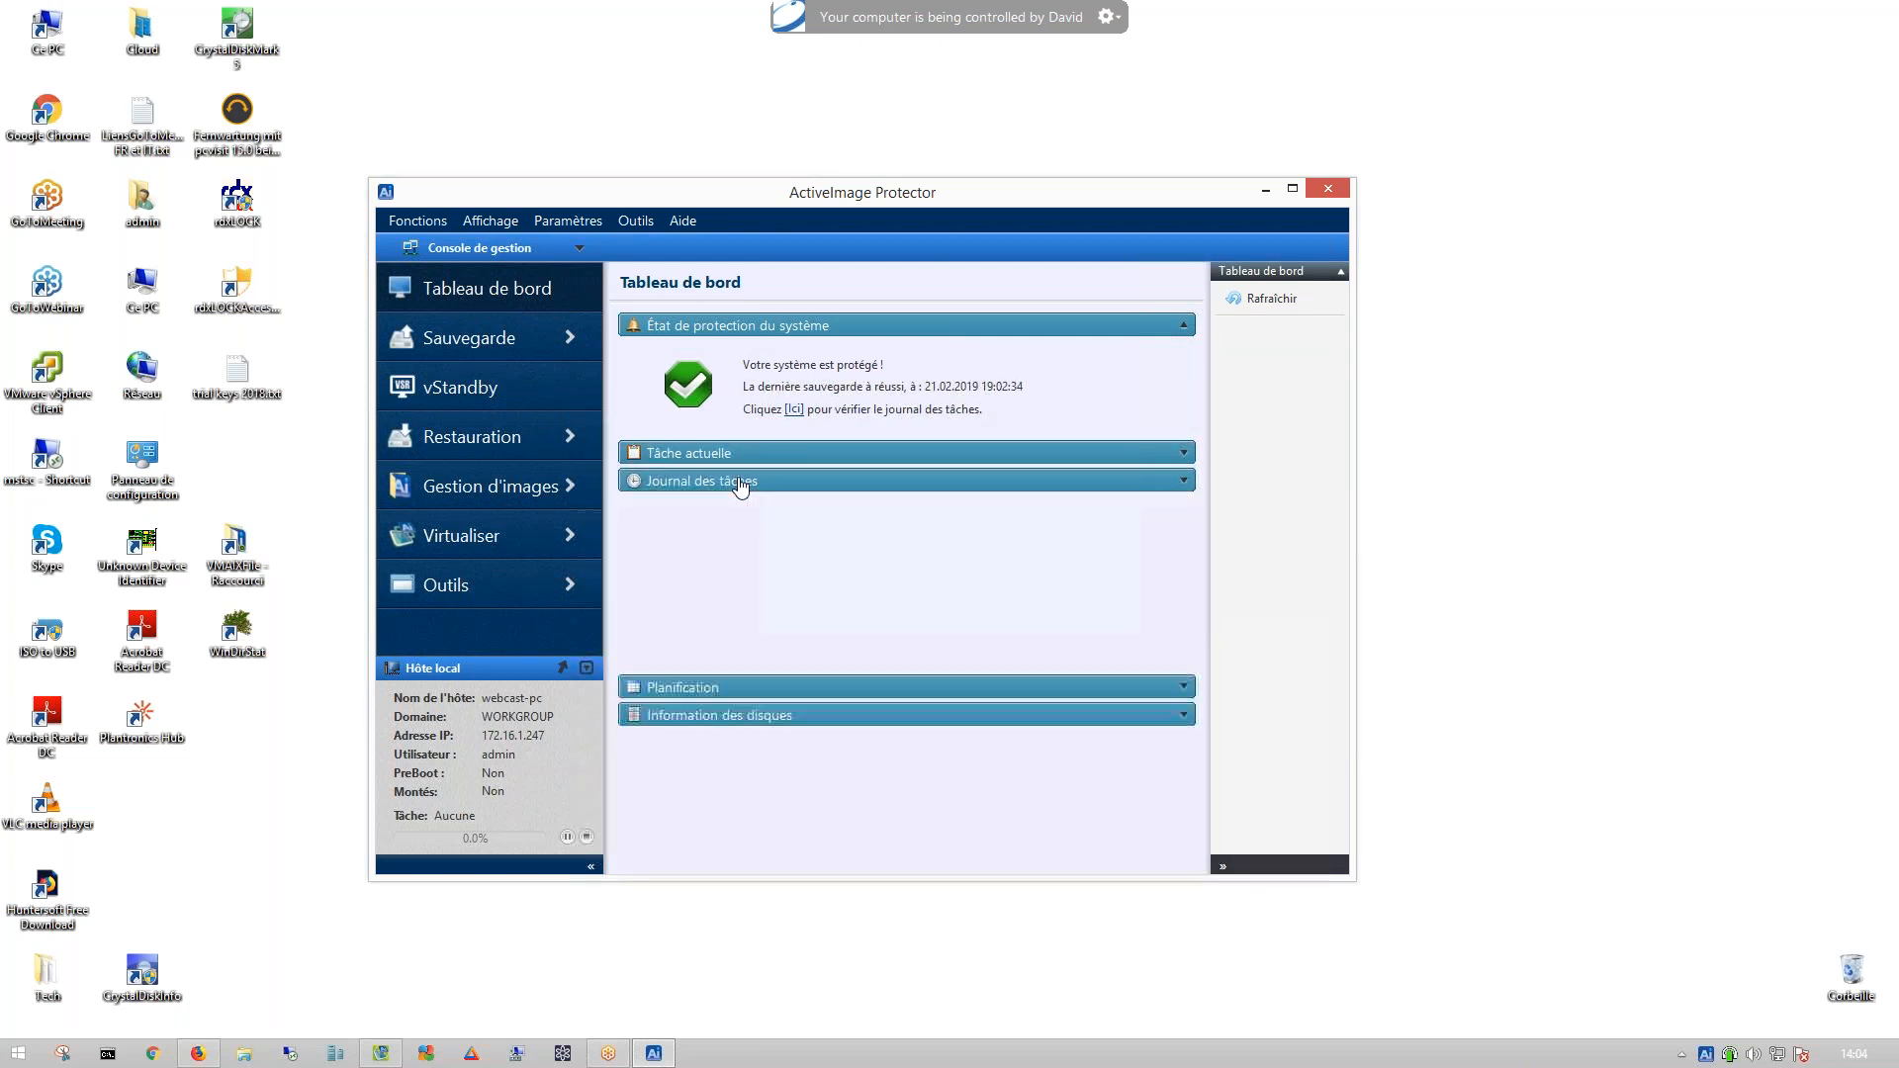
{"action": "left_click", "coordinate": [725, 508]}
{"action": "left_click", "coordinate": [725, 508]}
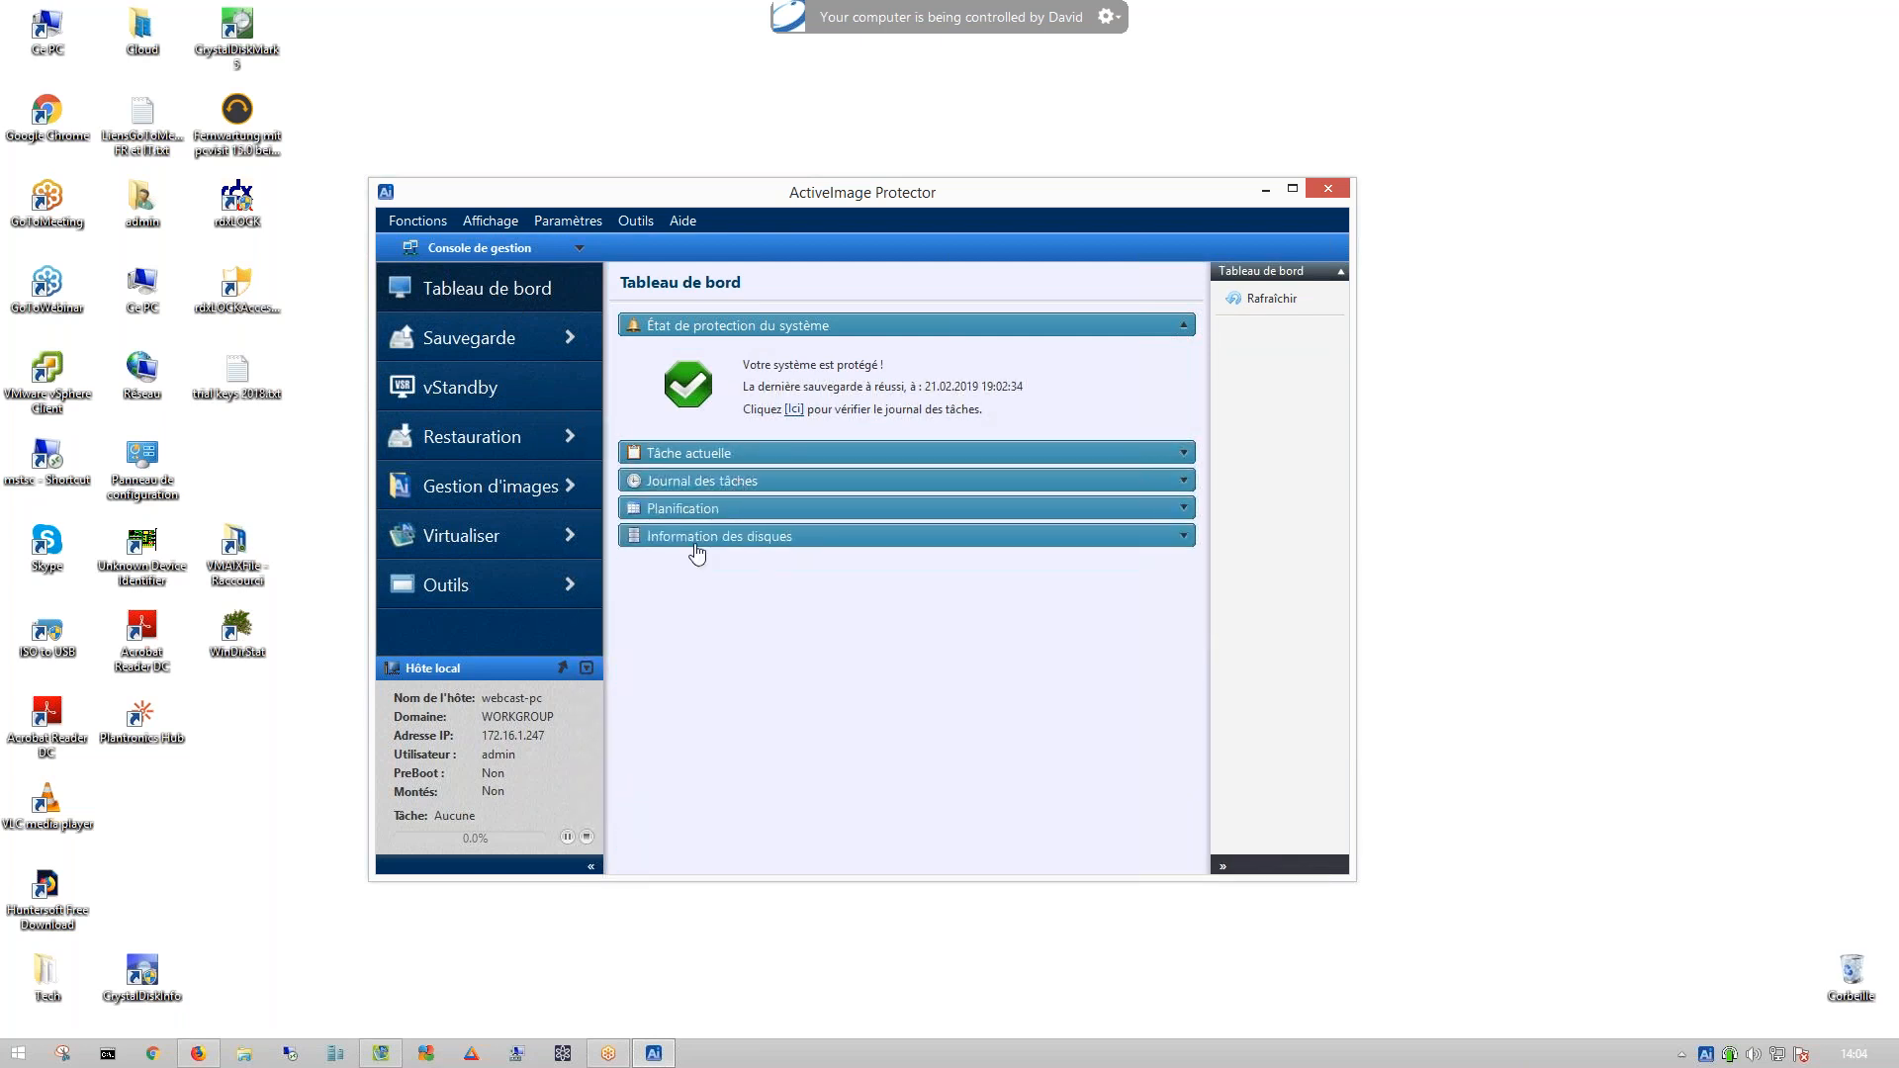
- Start a new scheduled backup task in whole-disk mode and choose Disque 1 (C:) as its source
{"action": "left_click", "coordinate": [516, 343]}
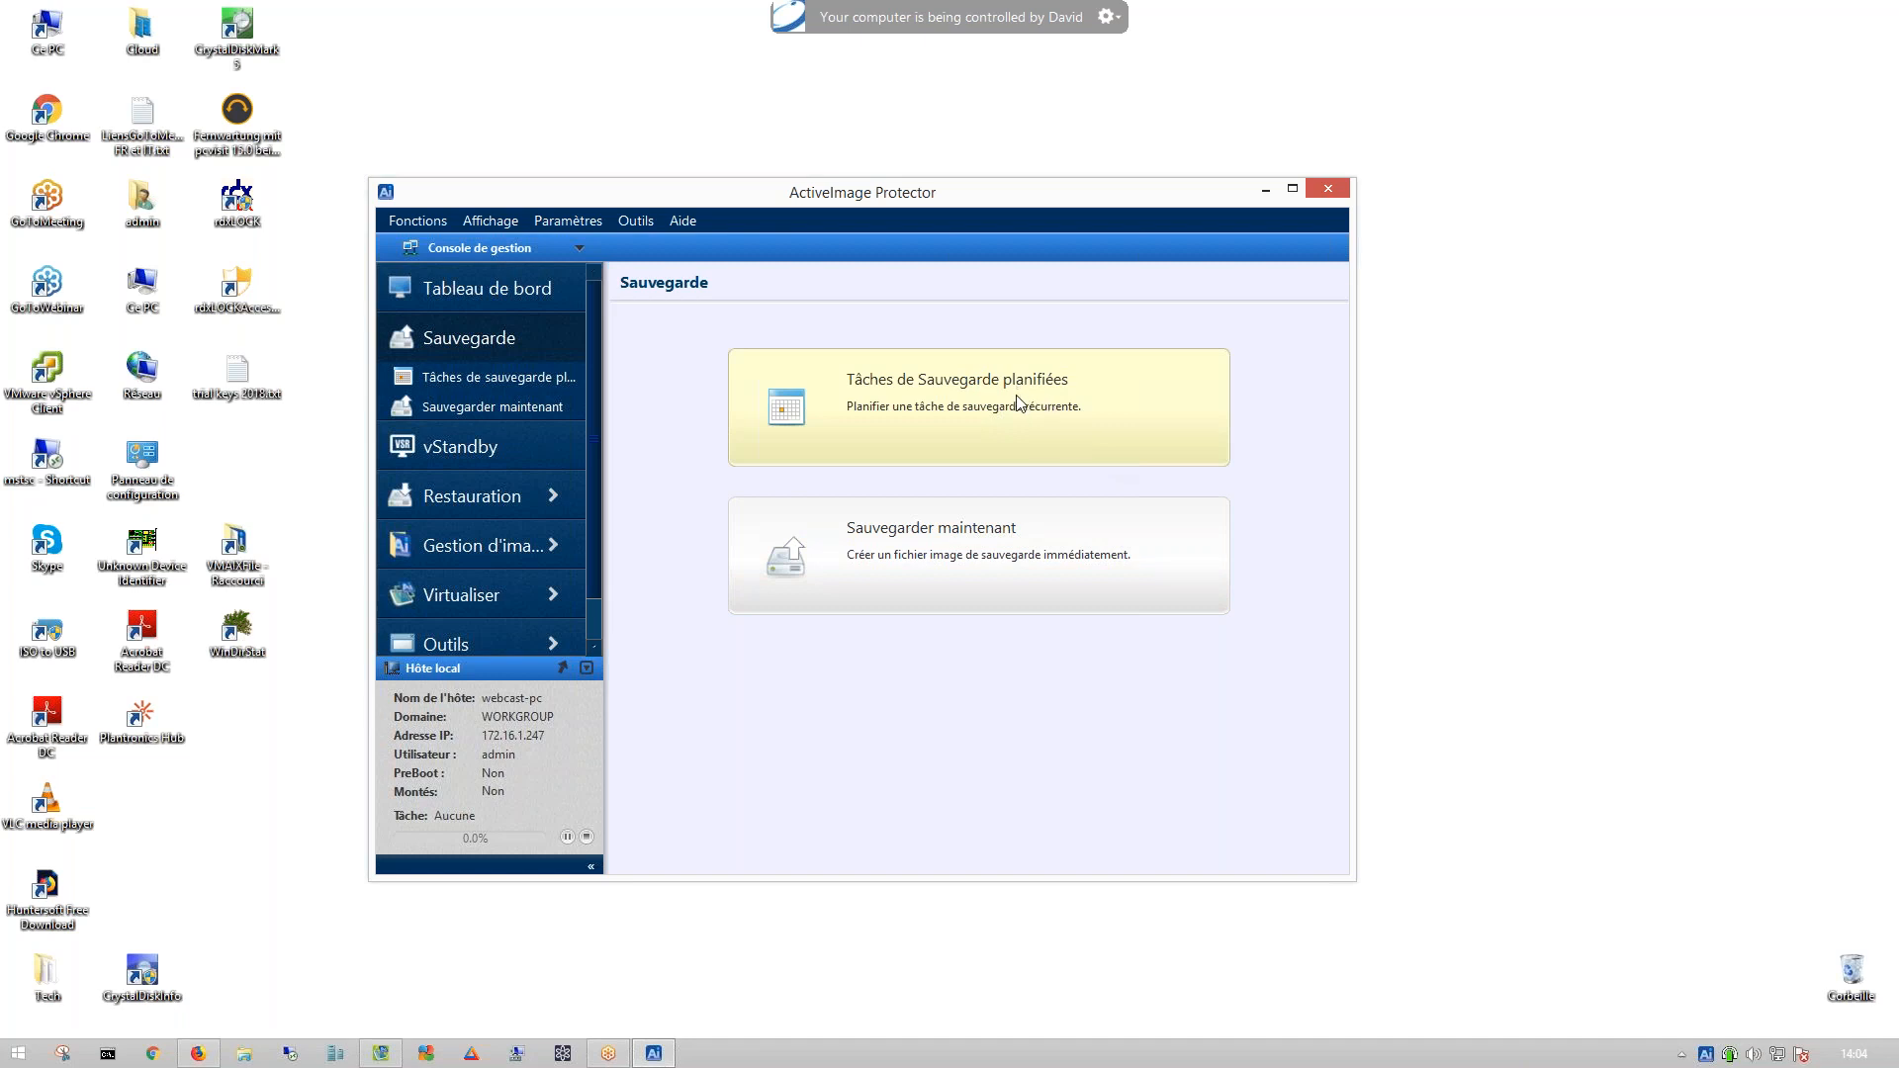
{"action": "left_click", "coordinate": [922, 419]}
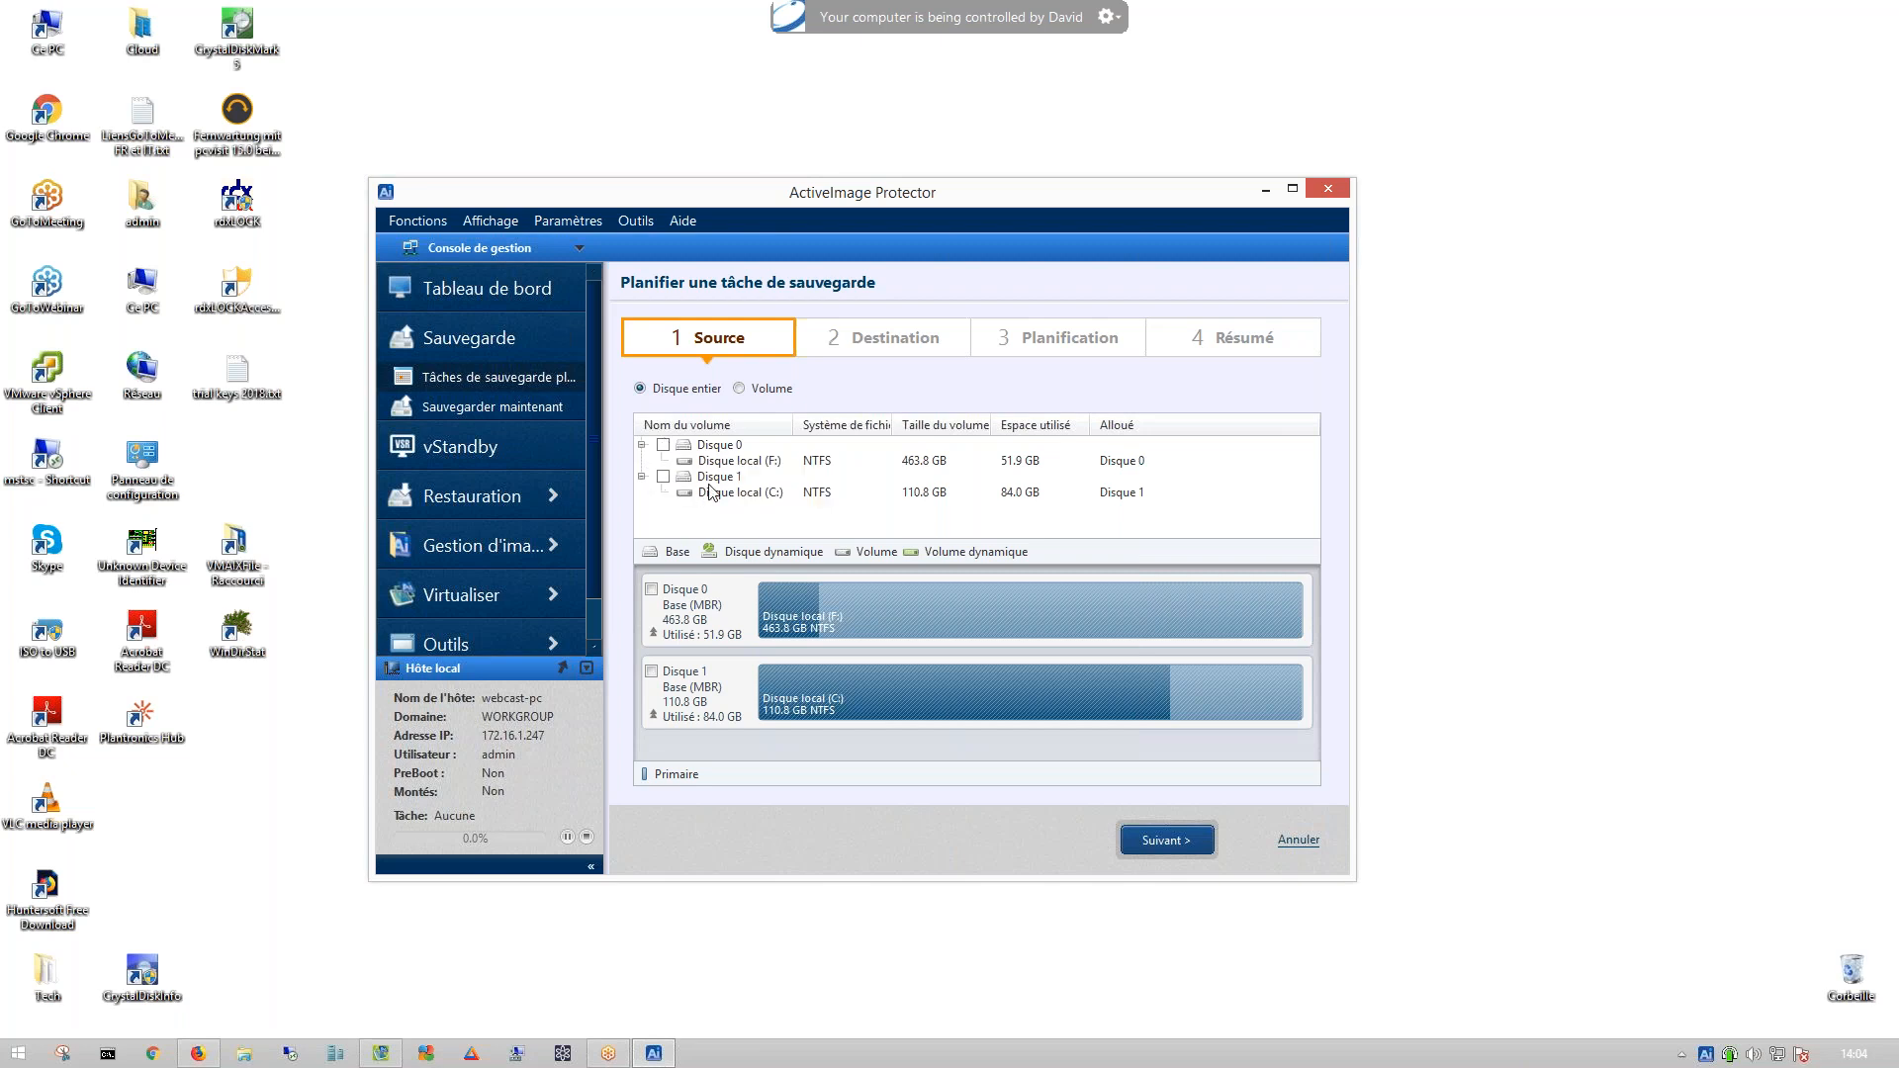
{"action": "left_click", "coordinate": [766, 392]}
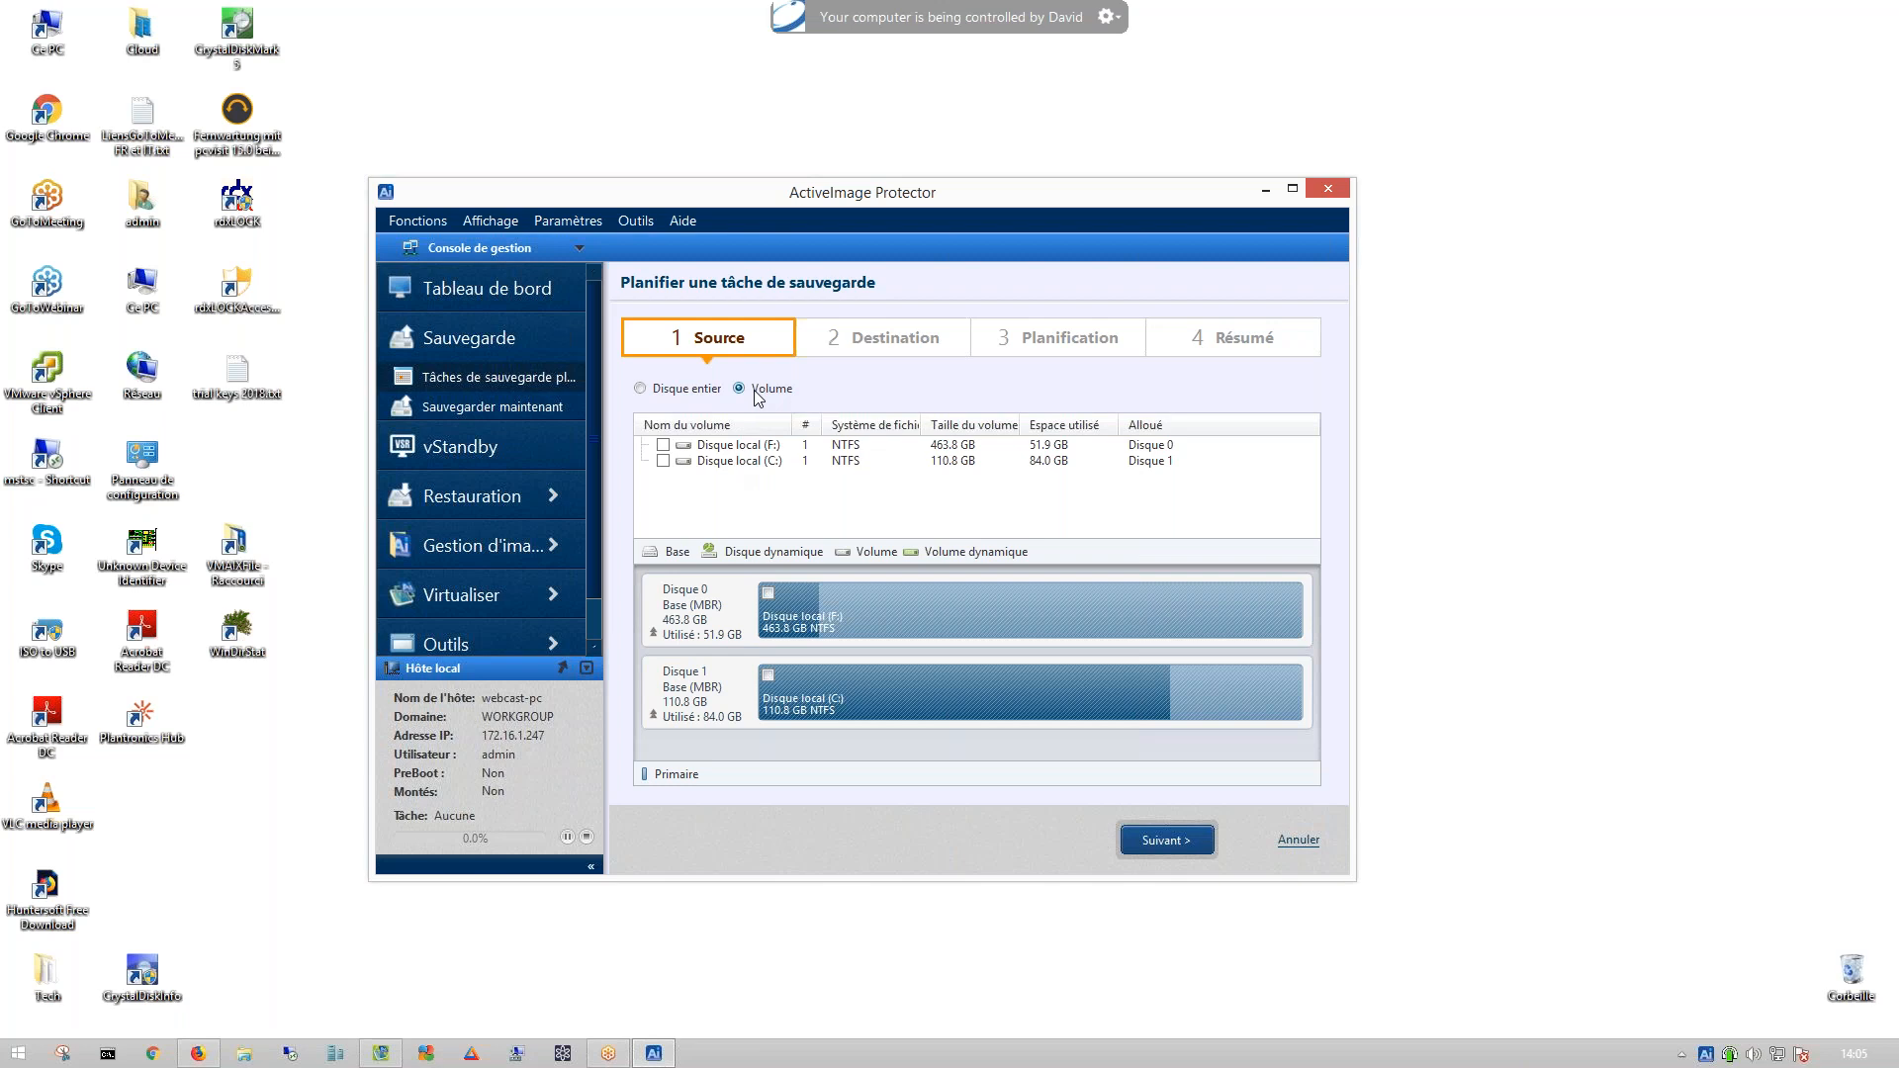
{"action": "left_click", "coordinate": [682, 390]}
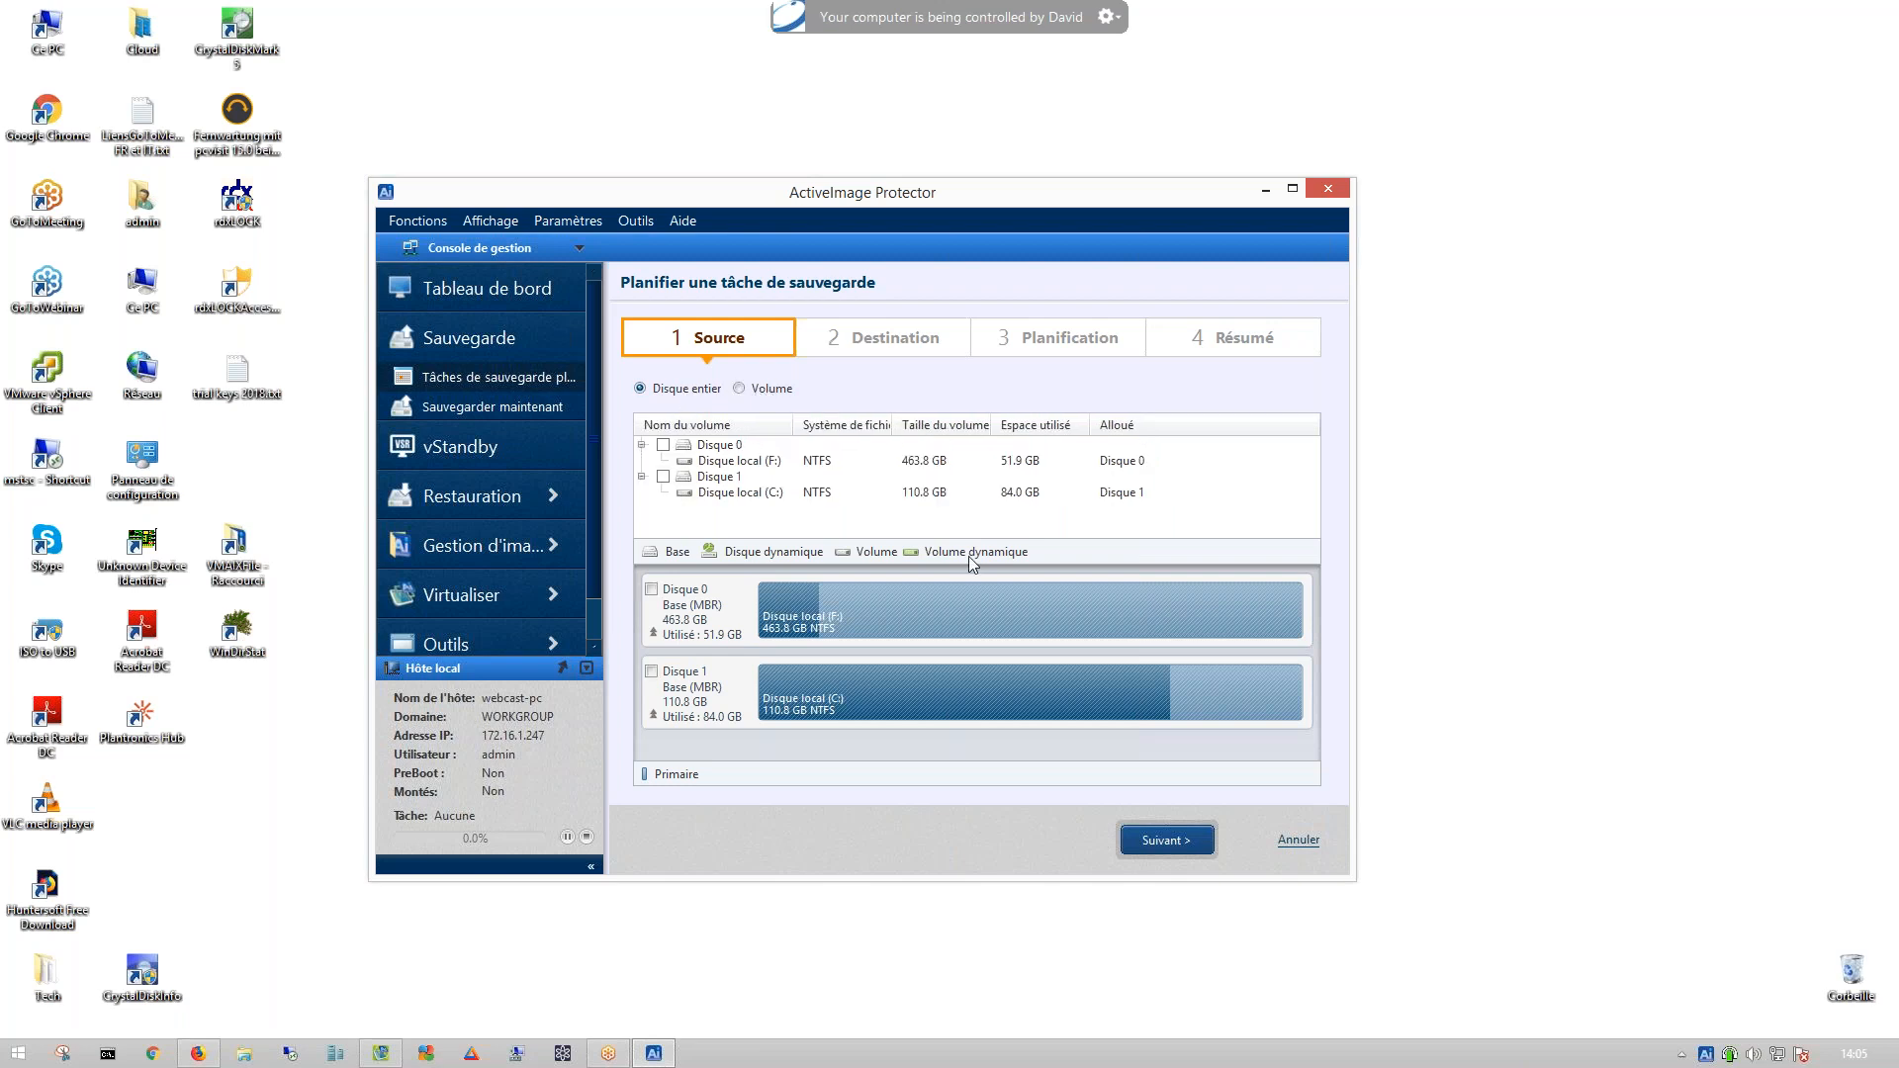
{"action": "left_click", "coordinate": [652, 590]}
{"action": "left_click", "coordinate": [652, 589]}
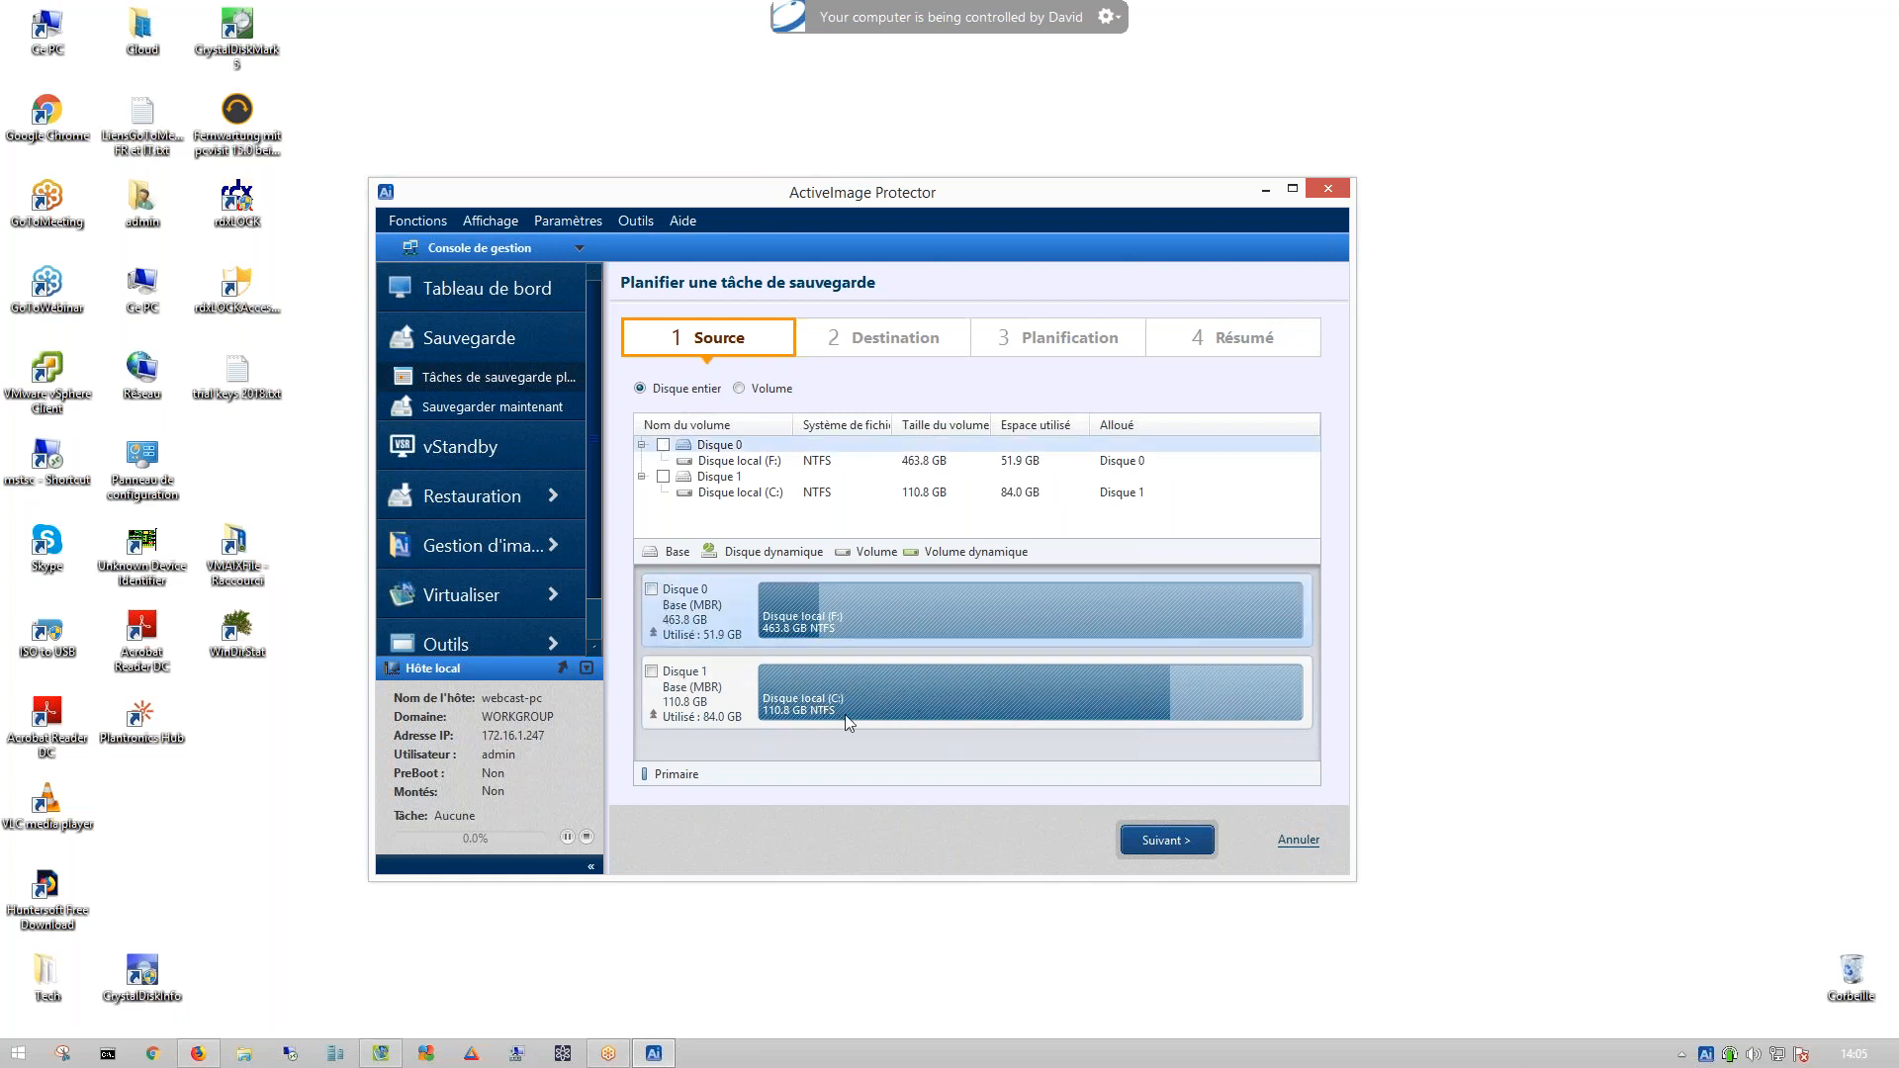
{"action": "left_click", "coordinate": [652, 672]}
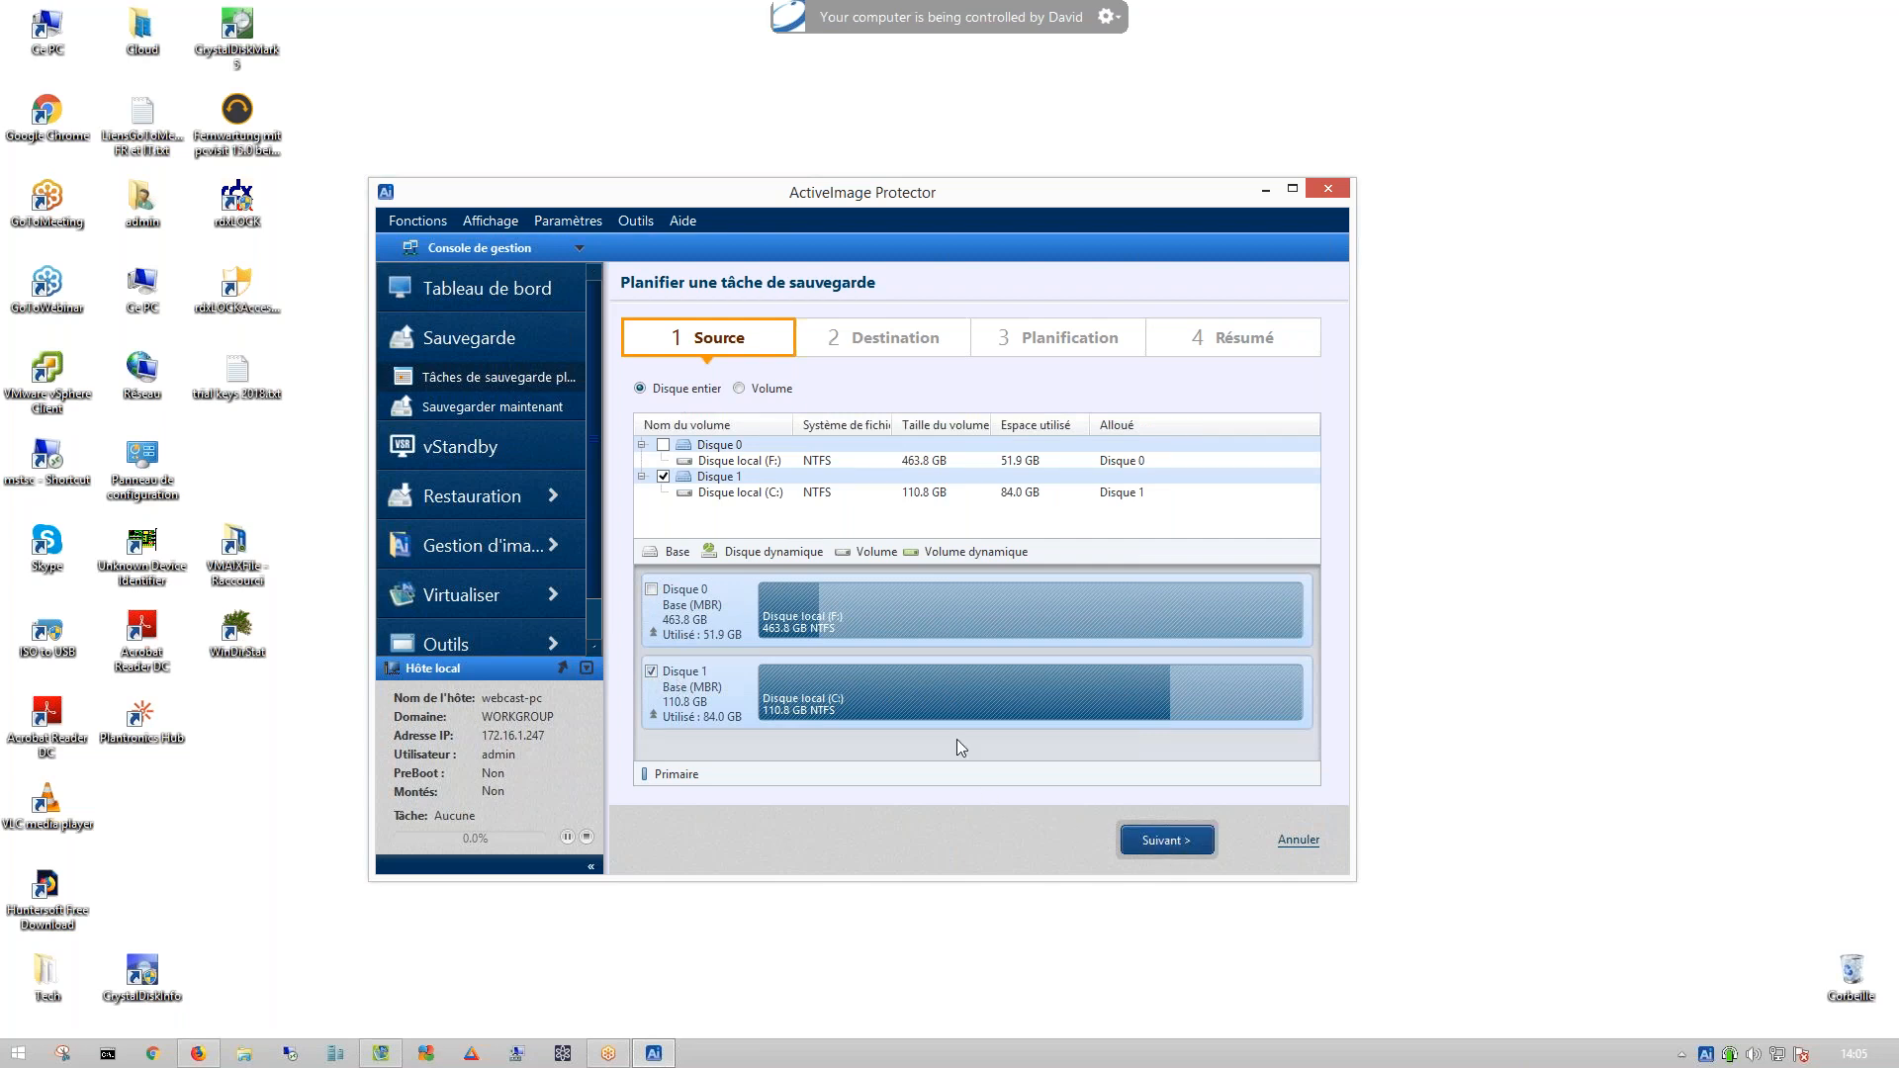
{"action": "left_click", "coordinate": [1153, 845]}
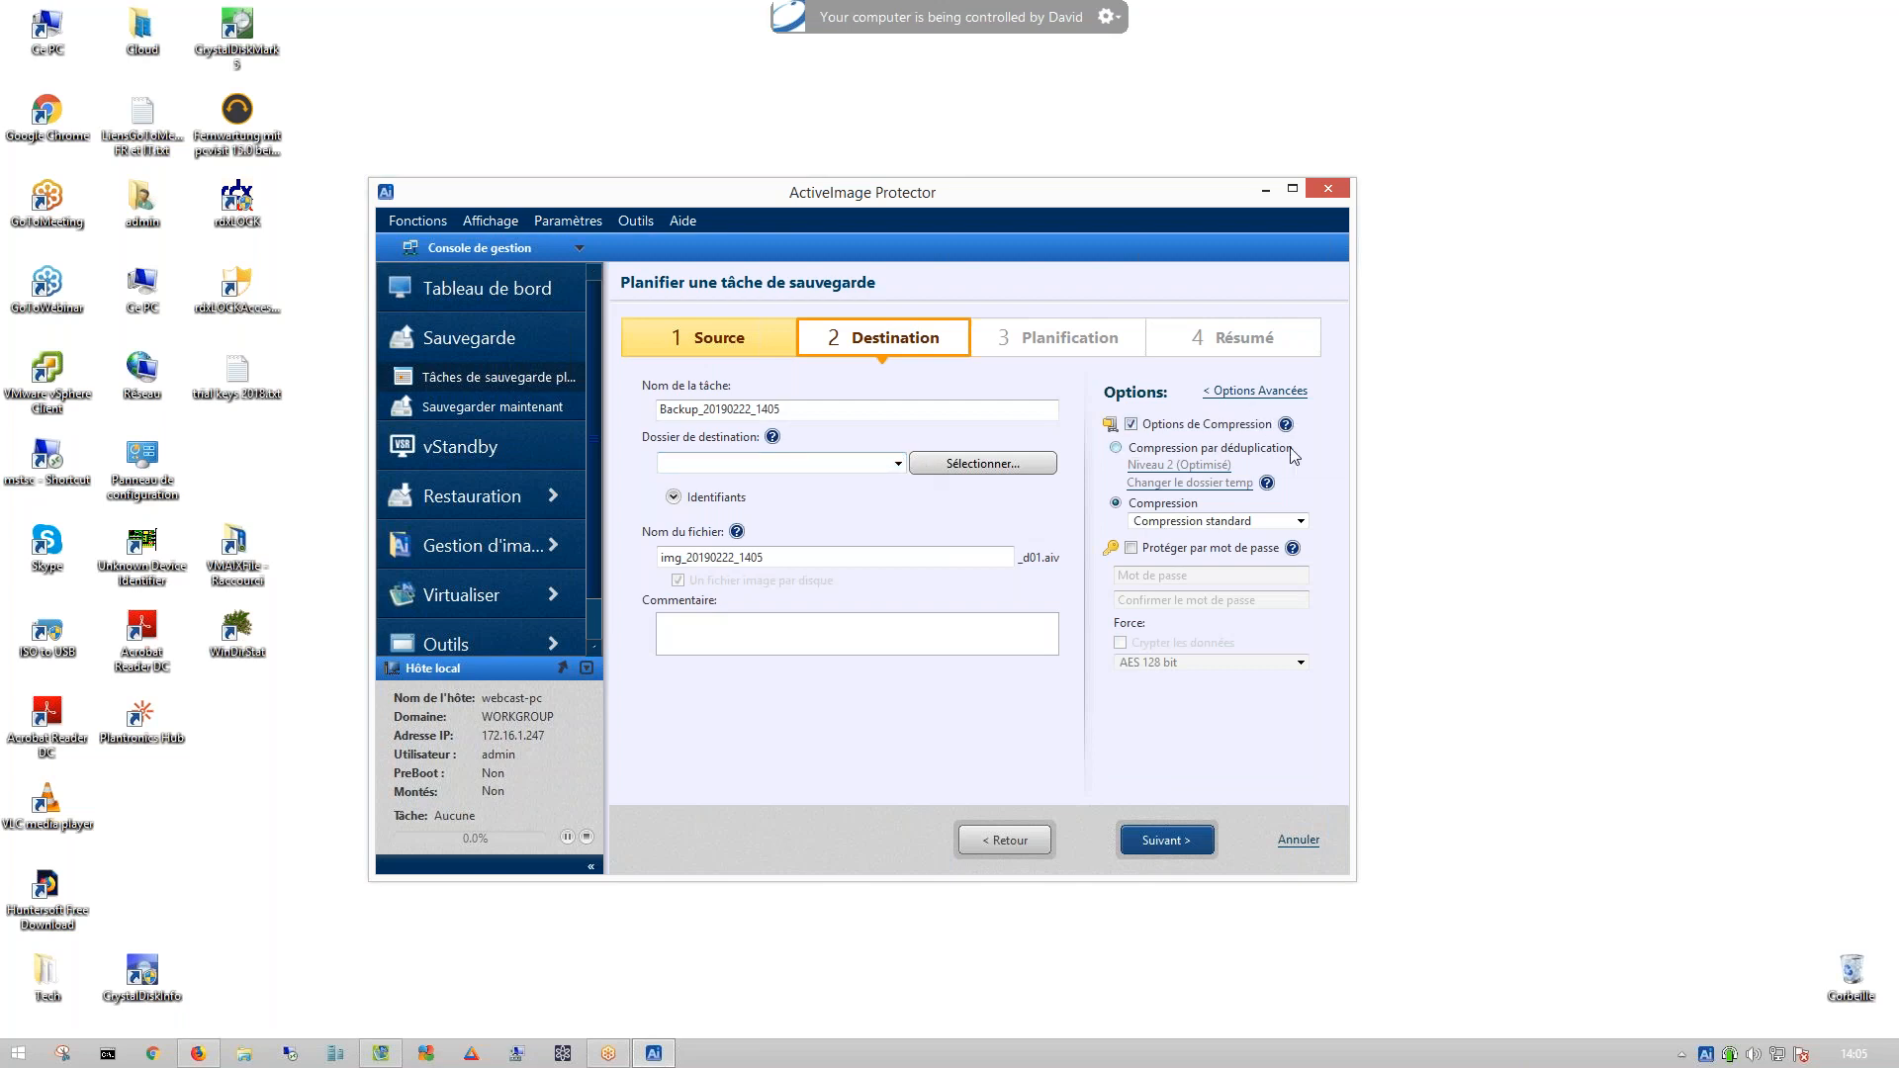
- Select deduplication compression for the backup task and review its advanced settings for the temporary folder and scripts
{"action": "left_click", "coordinate": [1116, 449]}
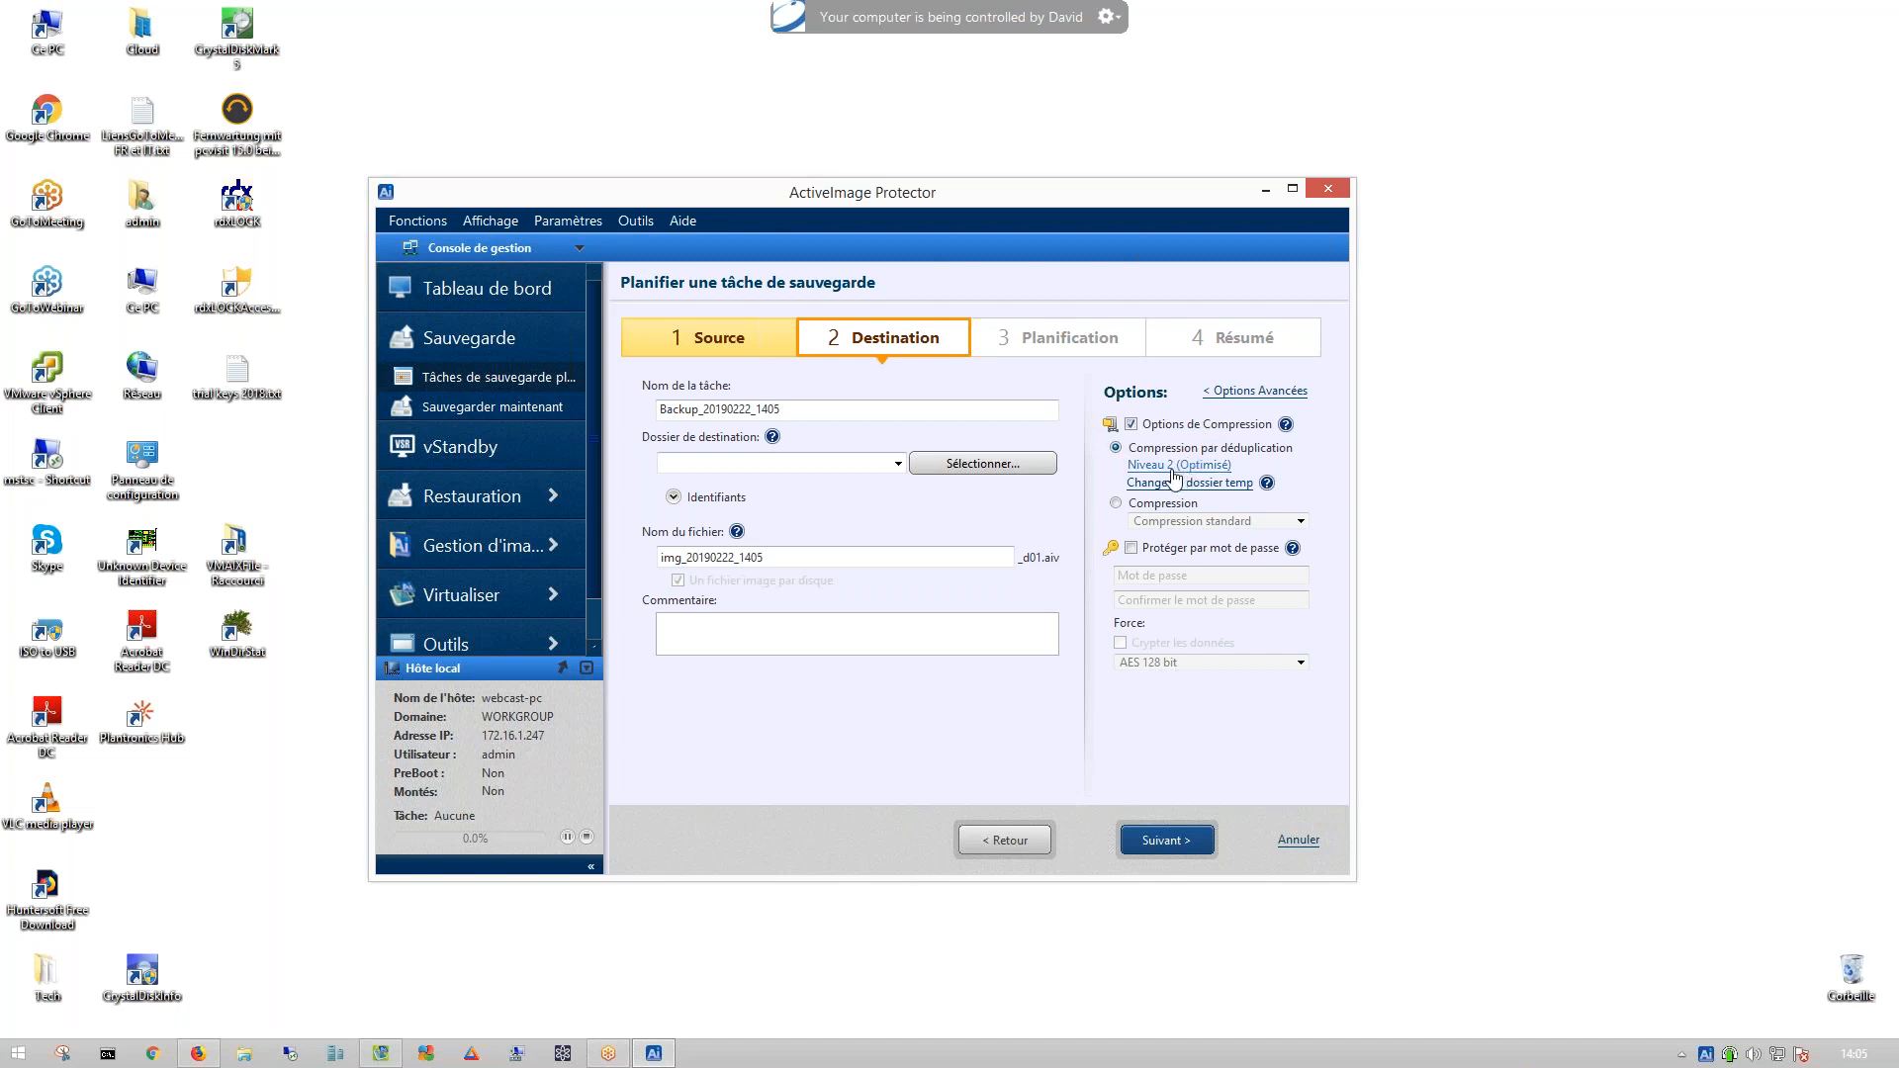
{"action": "left_click", "coordinate": [1148, 466]}
{"action": "left_click", "coordinate": [1263, 395]}
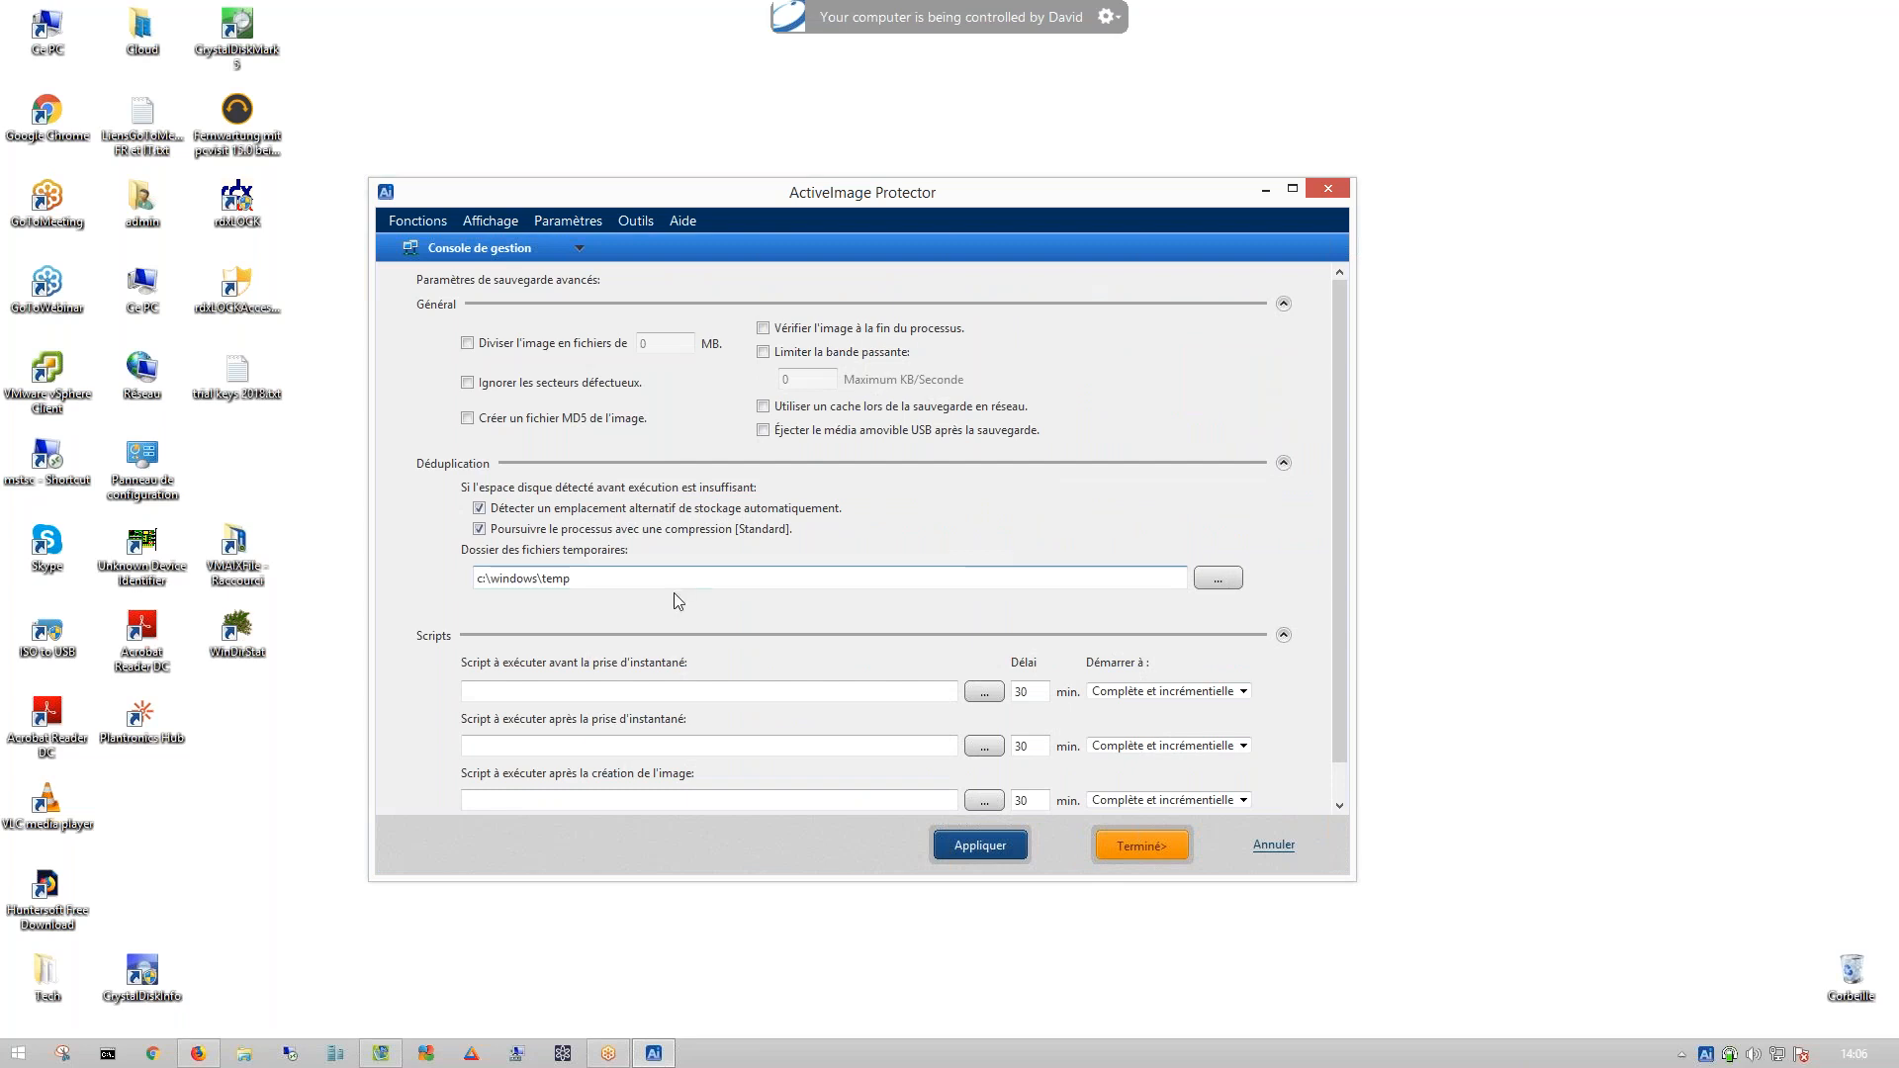
{"action": "left_click", "coordinate": [605, 581]}
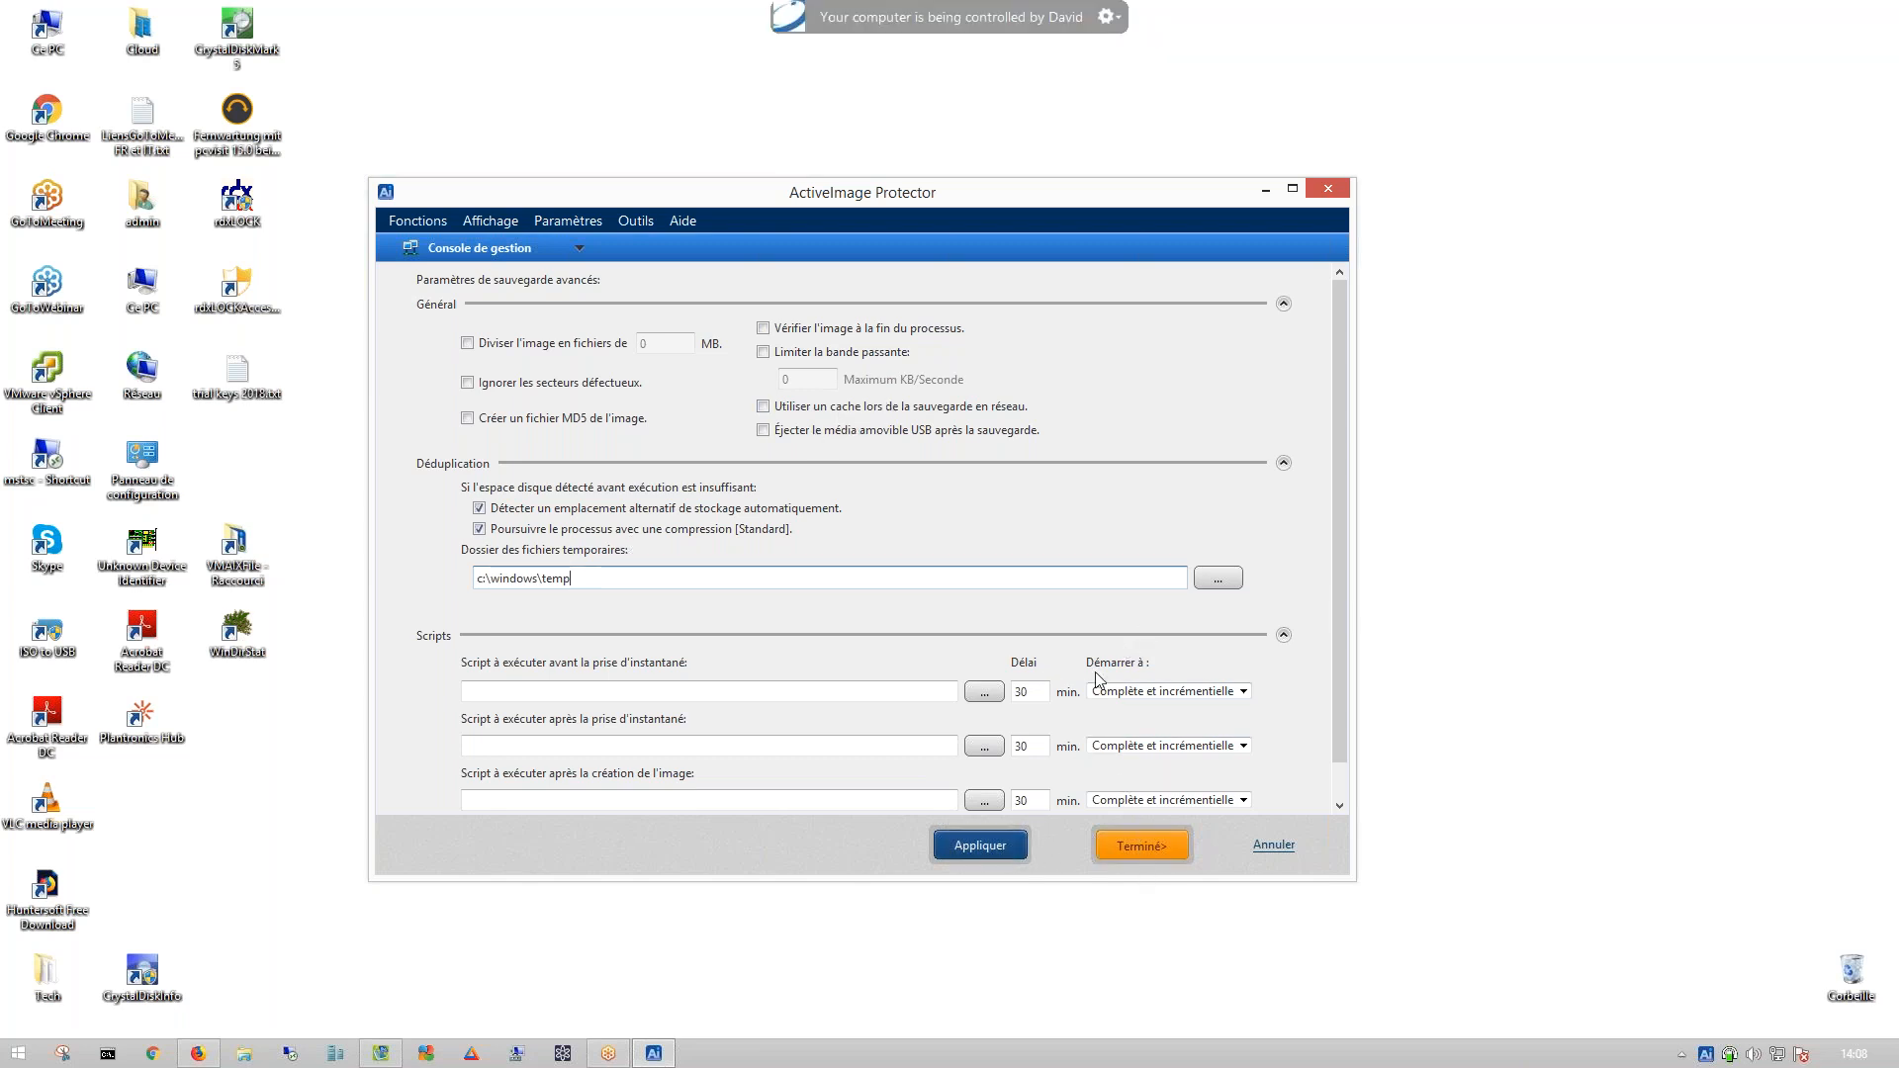
{"action": "scroll", "coordinate": [745, 686], "scroll_direction": "down", "scroll_amount": 1}
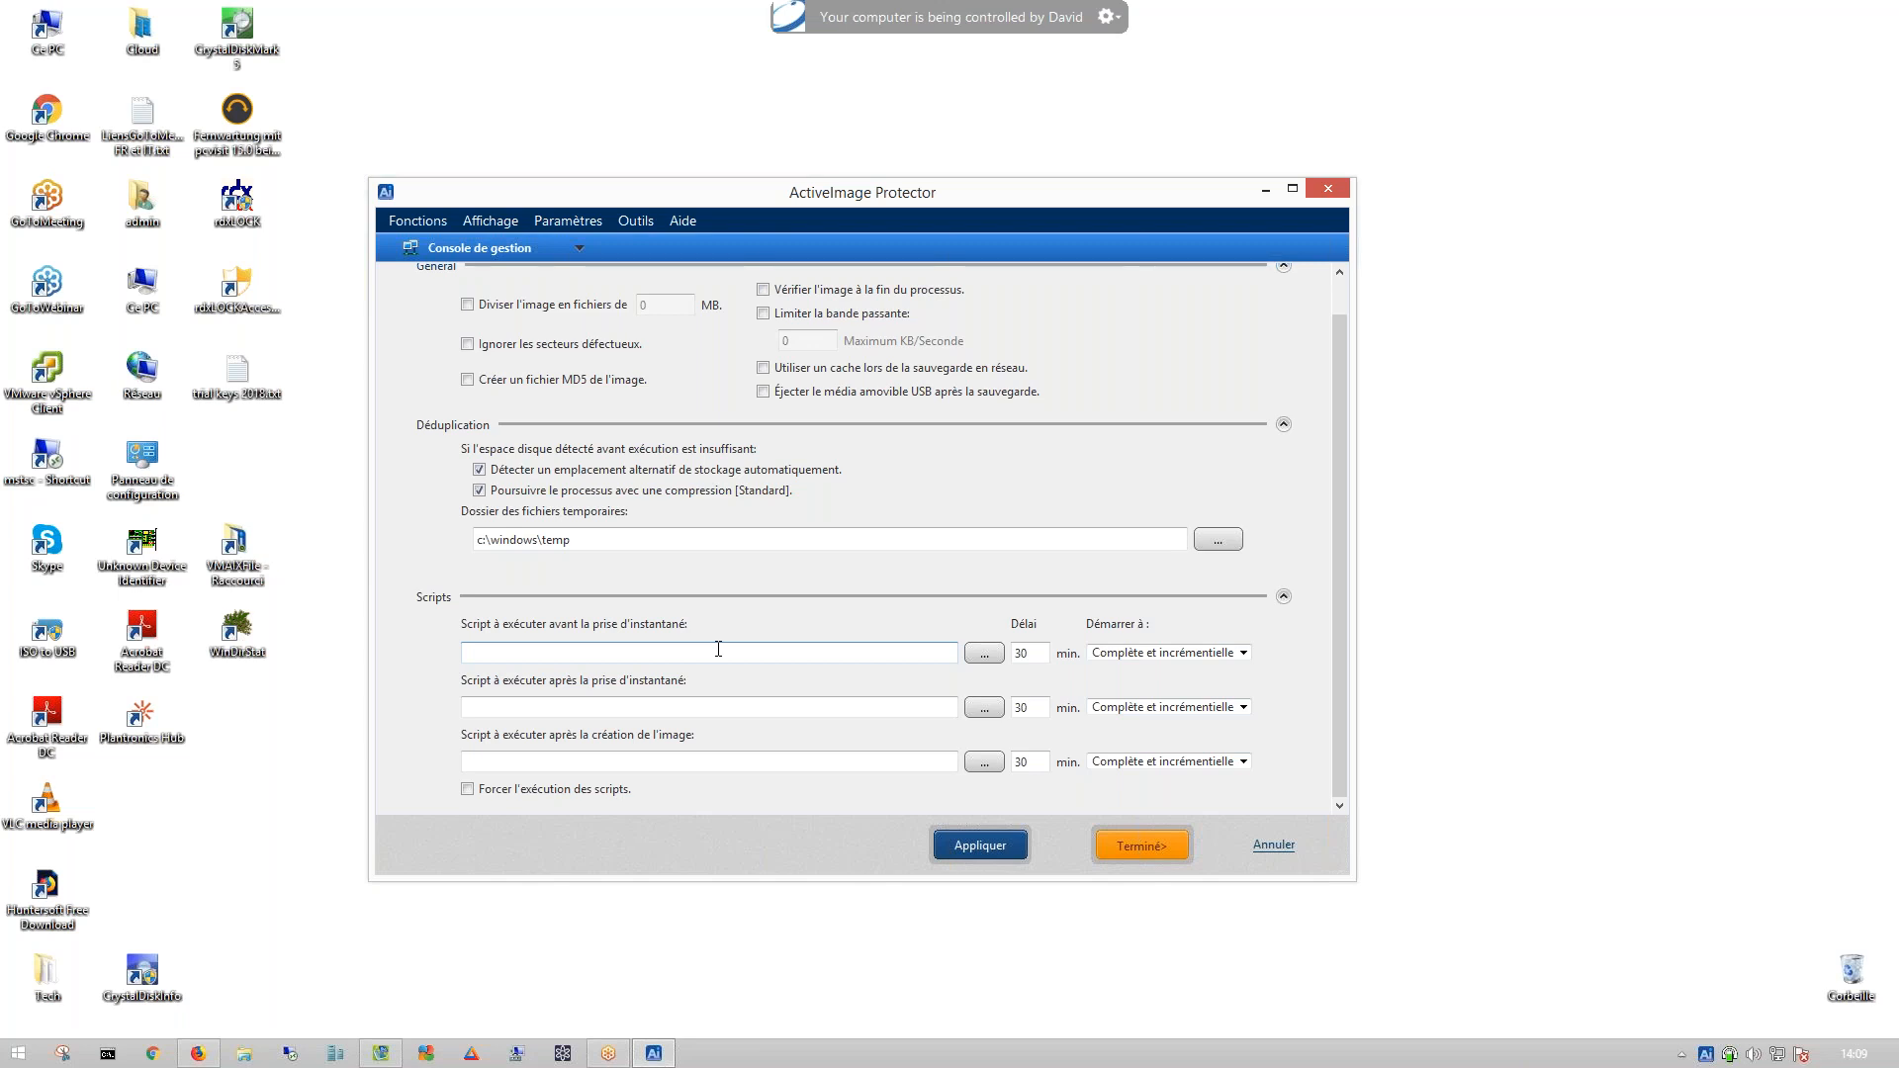
{"action": "left_click", "coordinate": [1144, 847]}
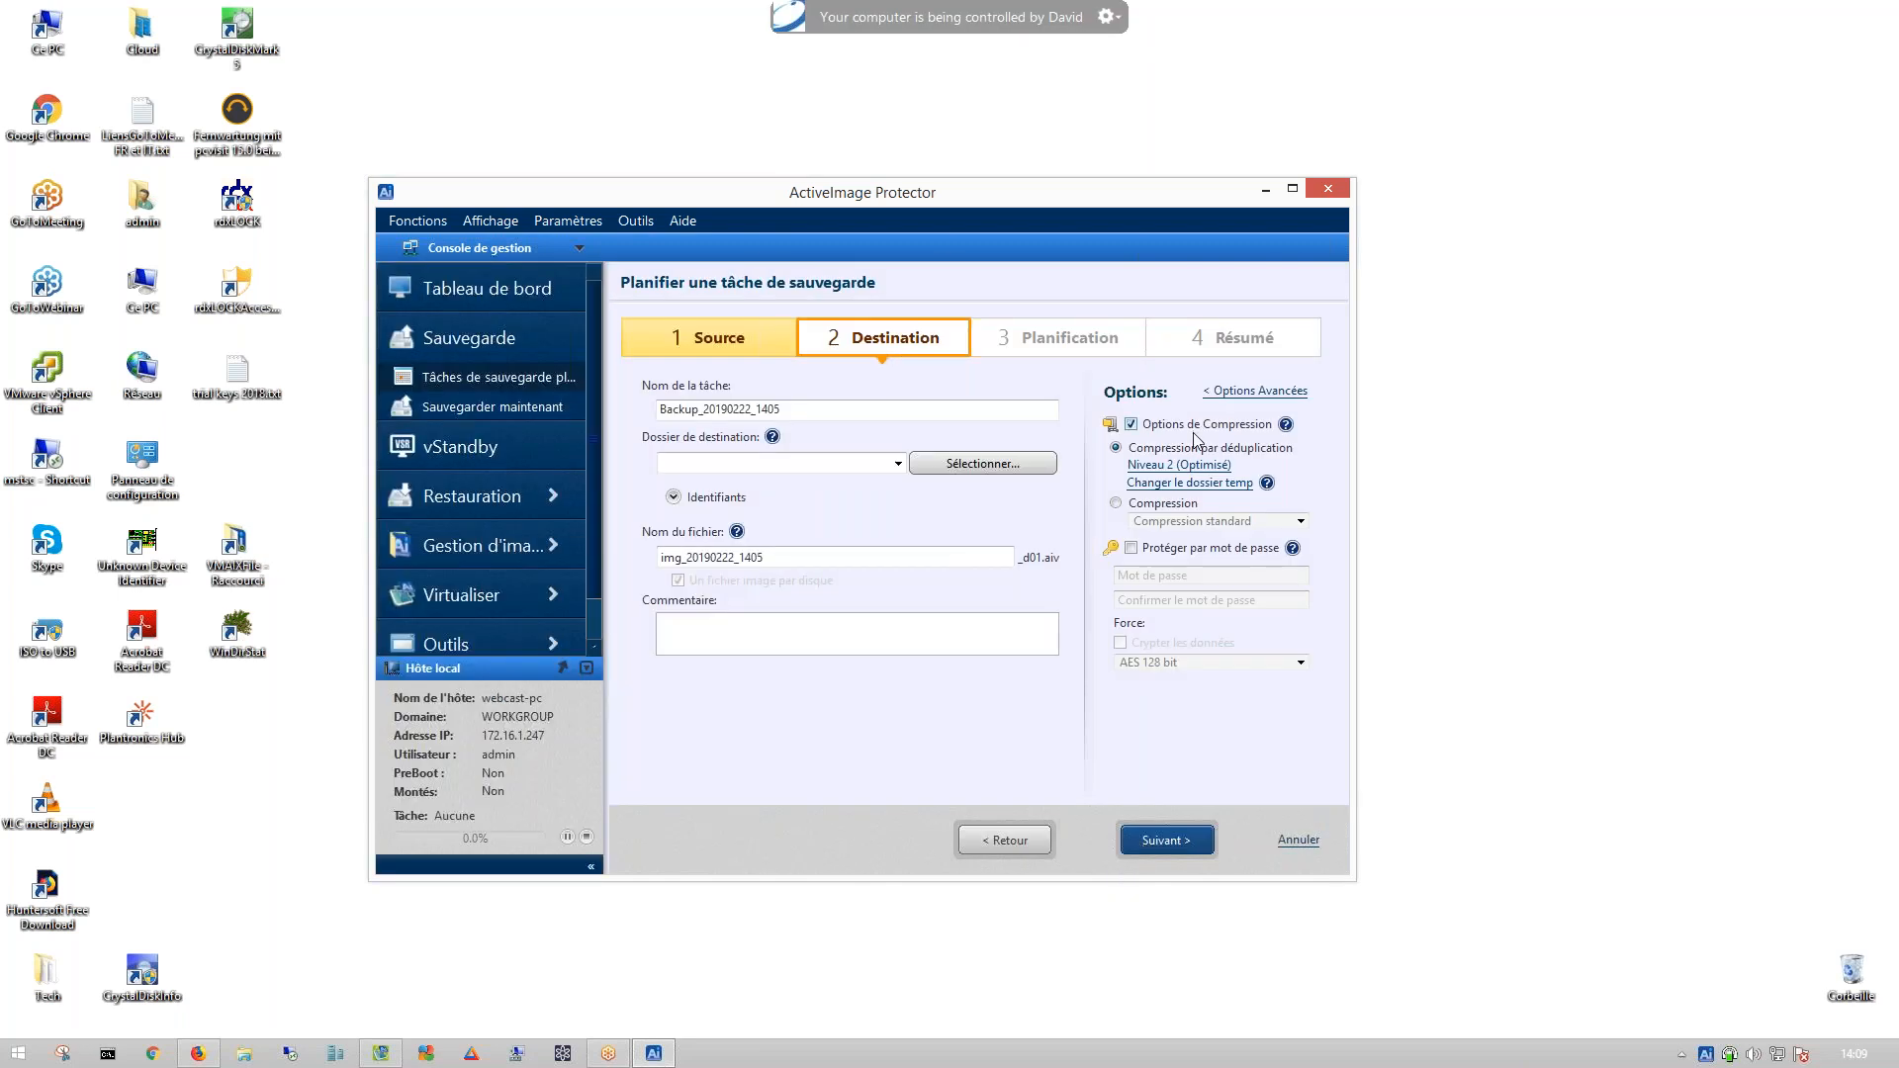
- Enable password protection and data encryption for the backup image, keeping AES 128 bit as the encryption strength
{"action": "left_click", "coordinate": [1175, 550]}
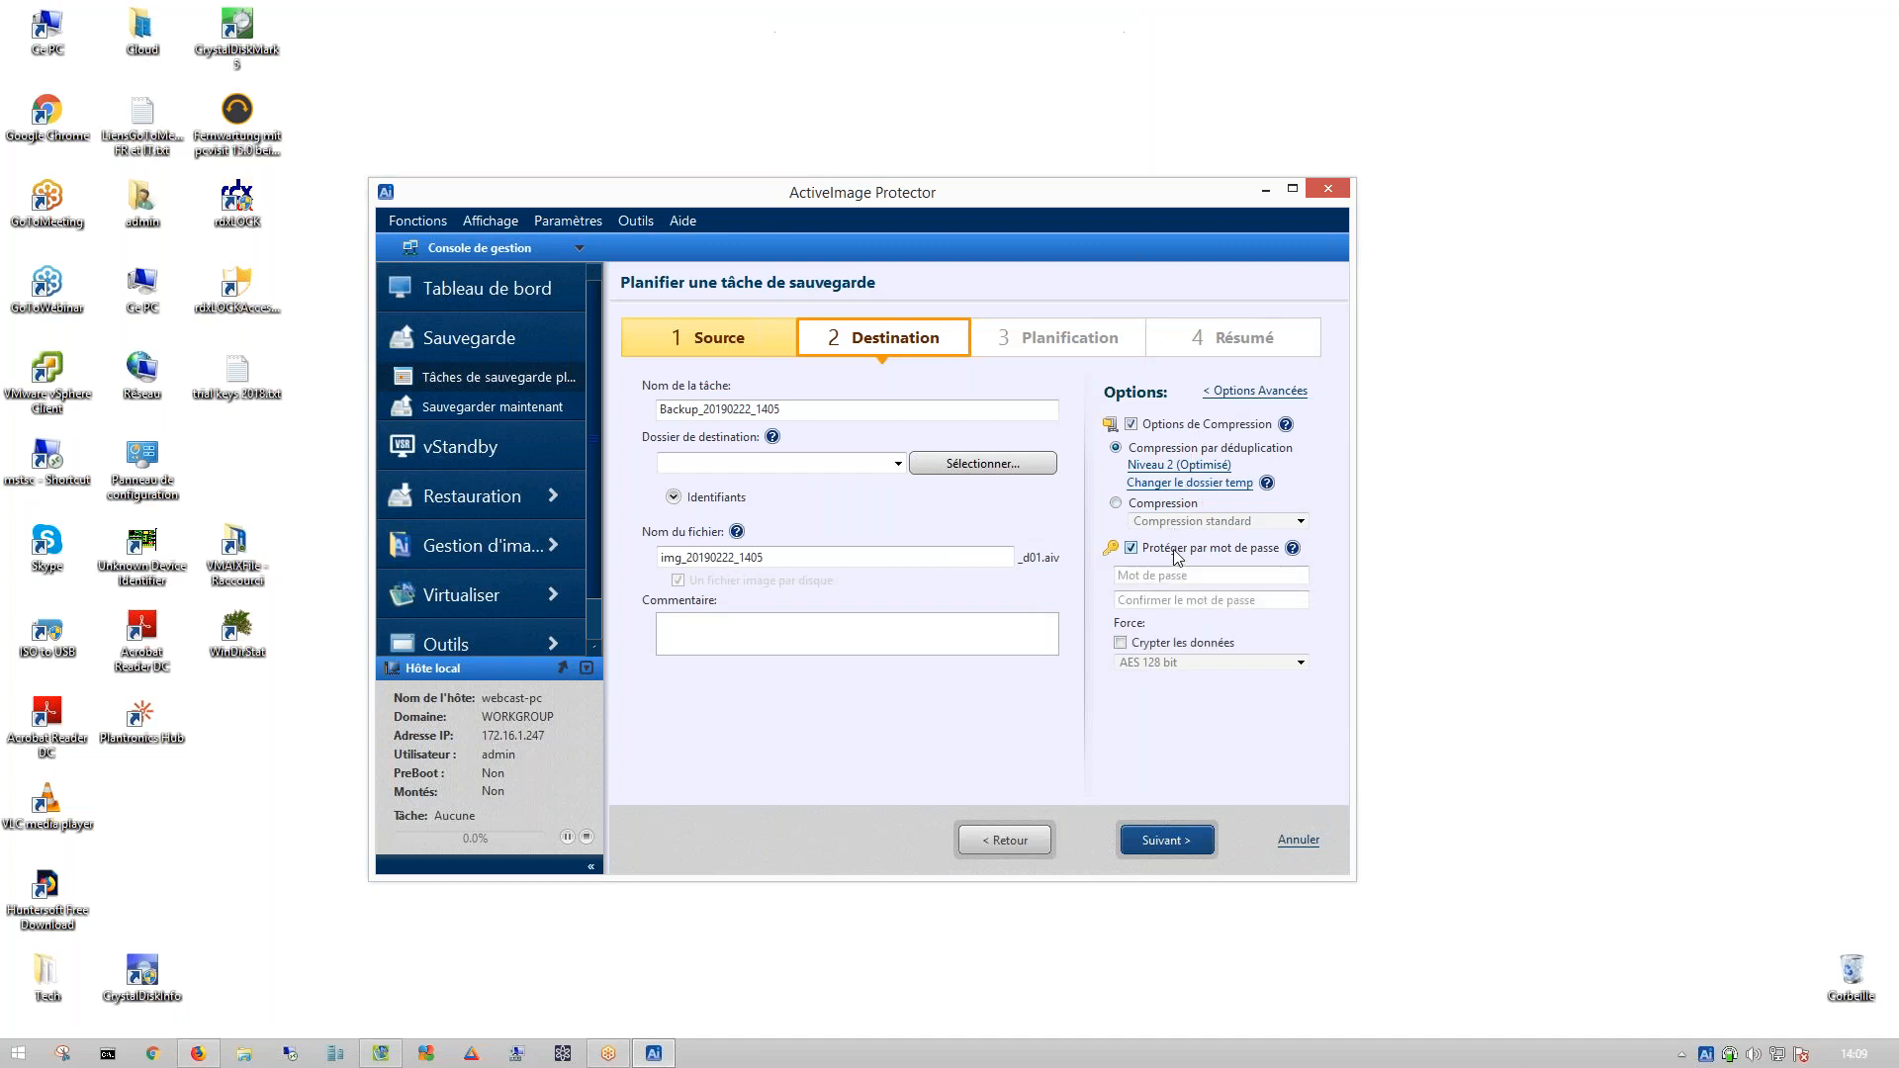
{"action": "left_click", "coordinate": [1164, 644]}
{"action": "left_click", "coordinate": [1183, 664]}
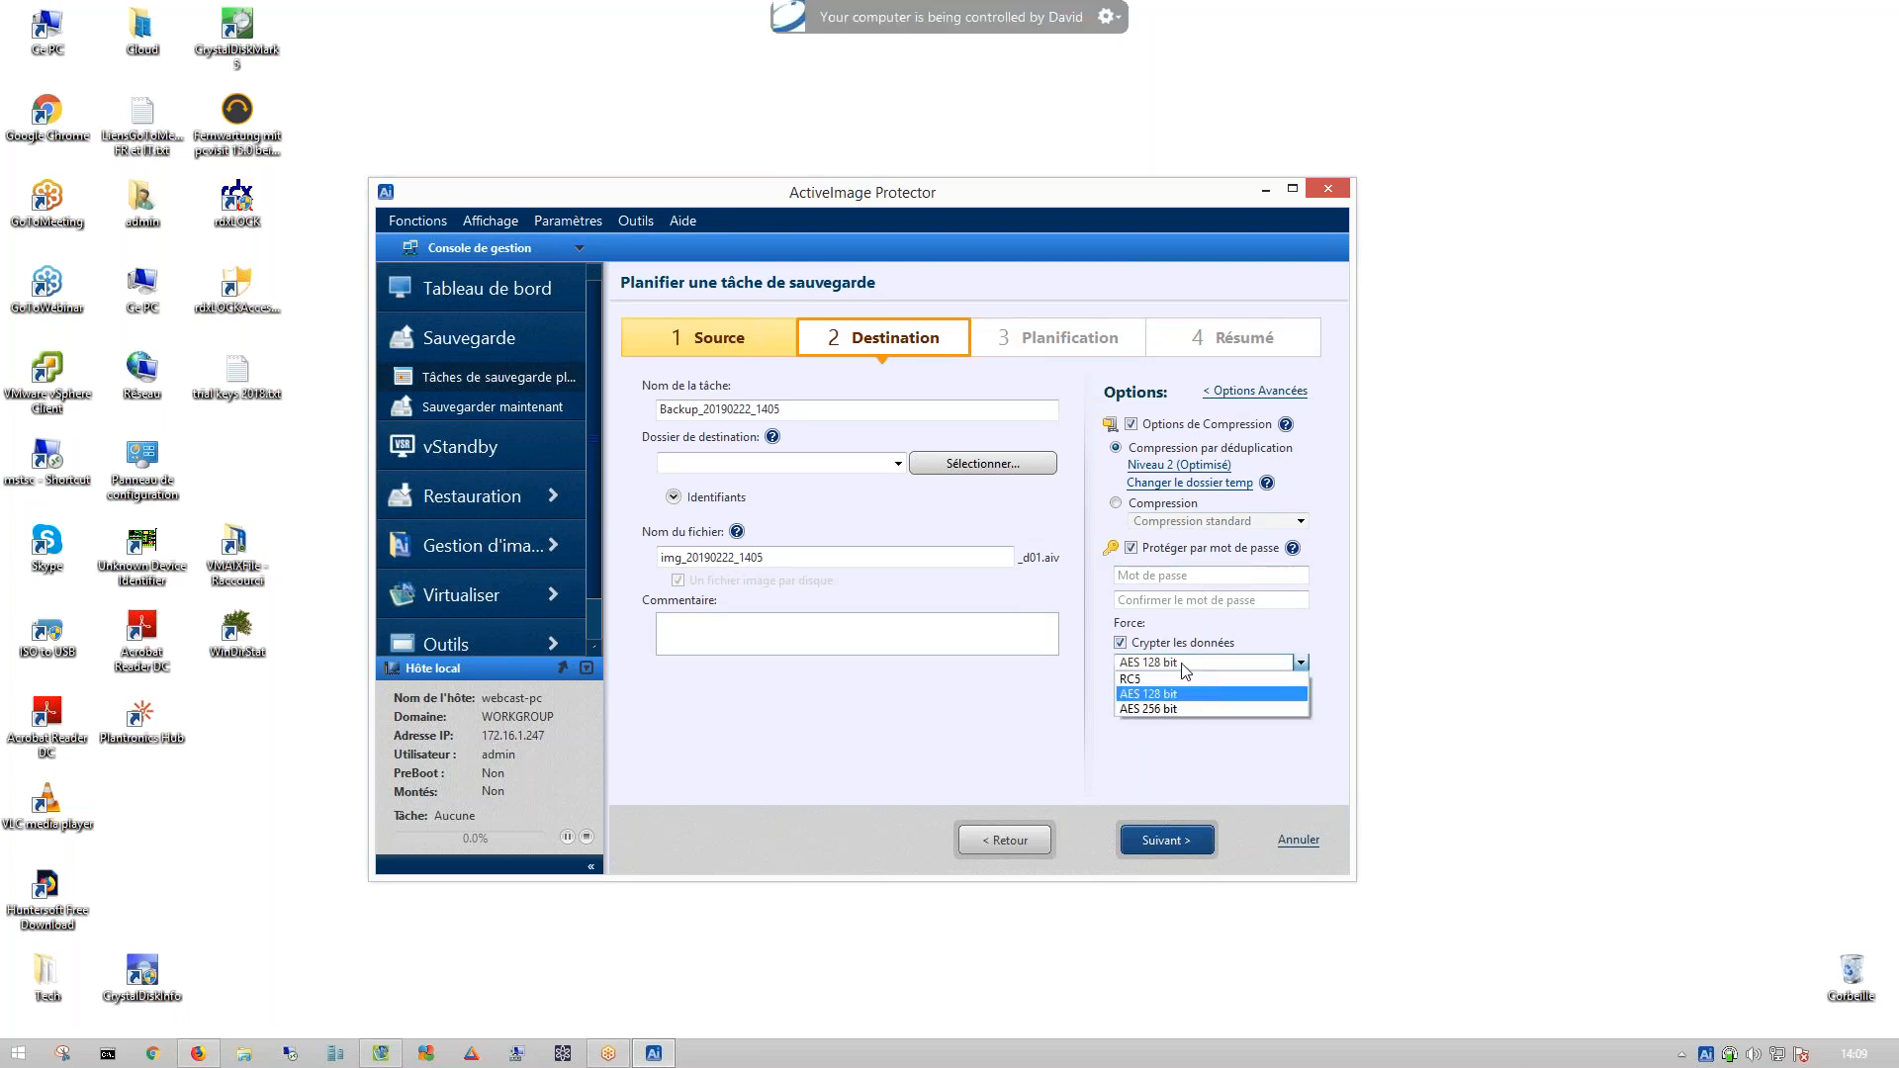
{"action": "left_click", "coordinate": [1182, 665]}
{"action": "left_click", "coordinate": [1182, 665]}
{"action": "left_click", "coordinate": [1185, 665]}
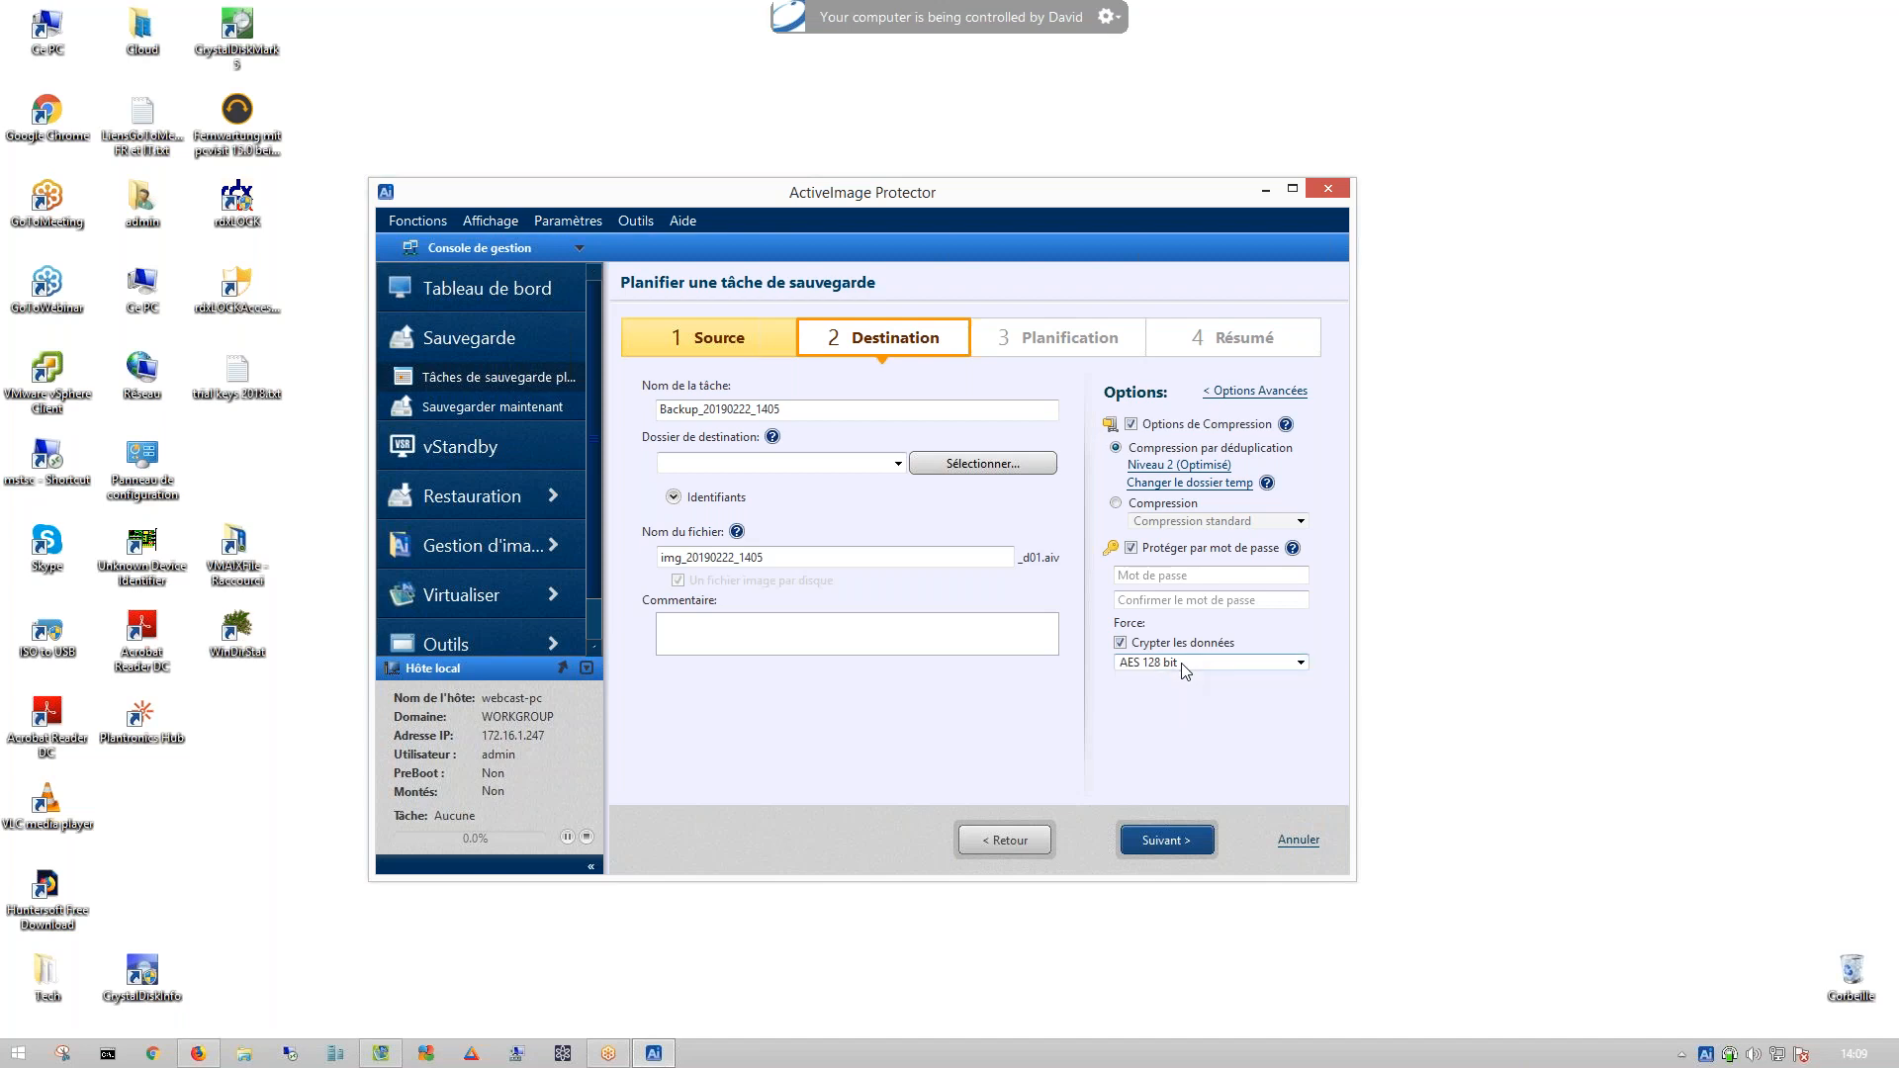
{"action": "left_click", "coordinate": [1191, 606]}
{"action": "left_click", "coordinate": [1186, 576]}
- Set the backup destination folder to F:\Images and enter the image password in both password fields
{"action": "left_click", "coordinate": [896, 471]}
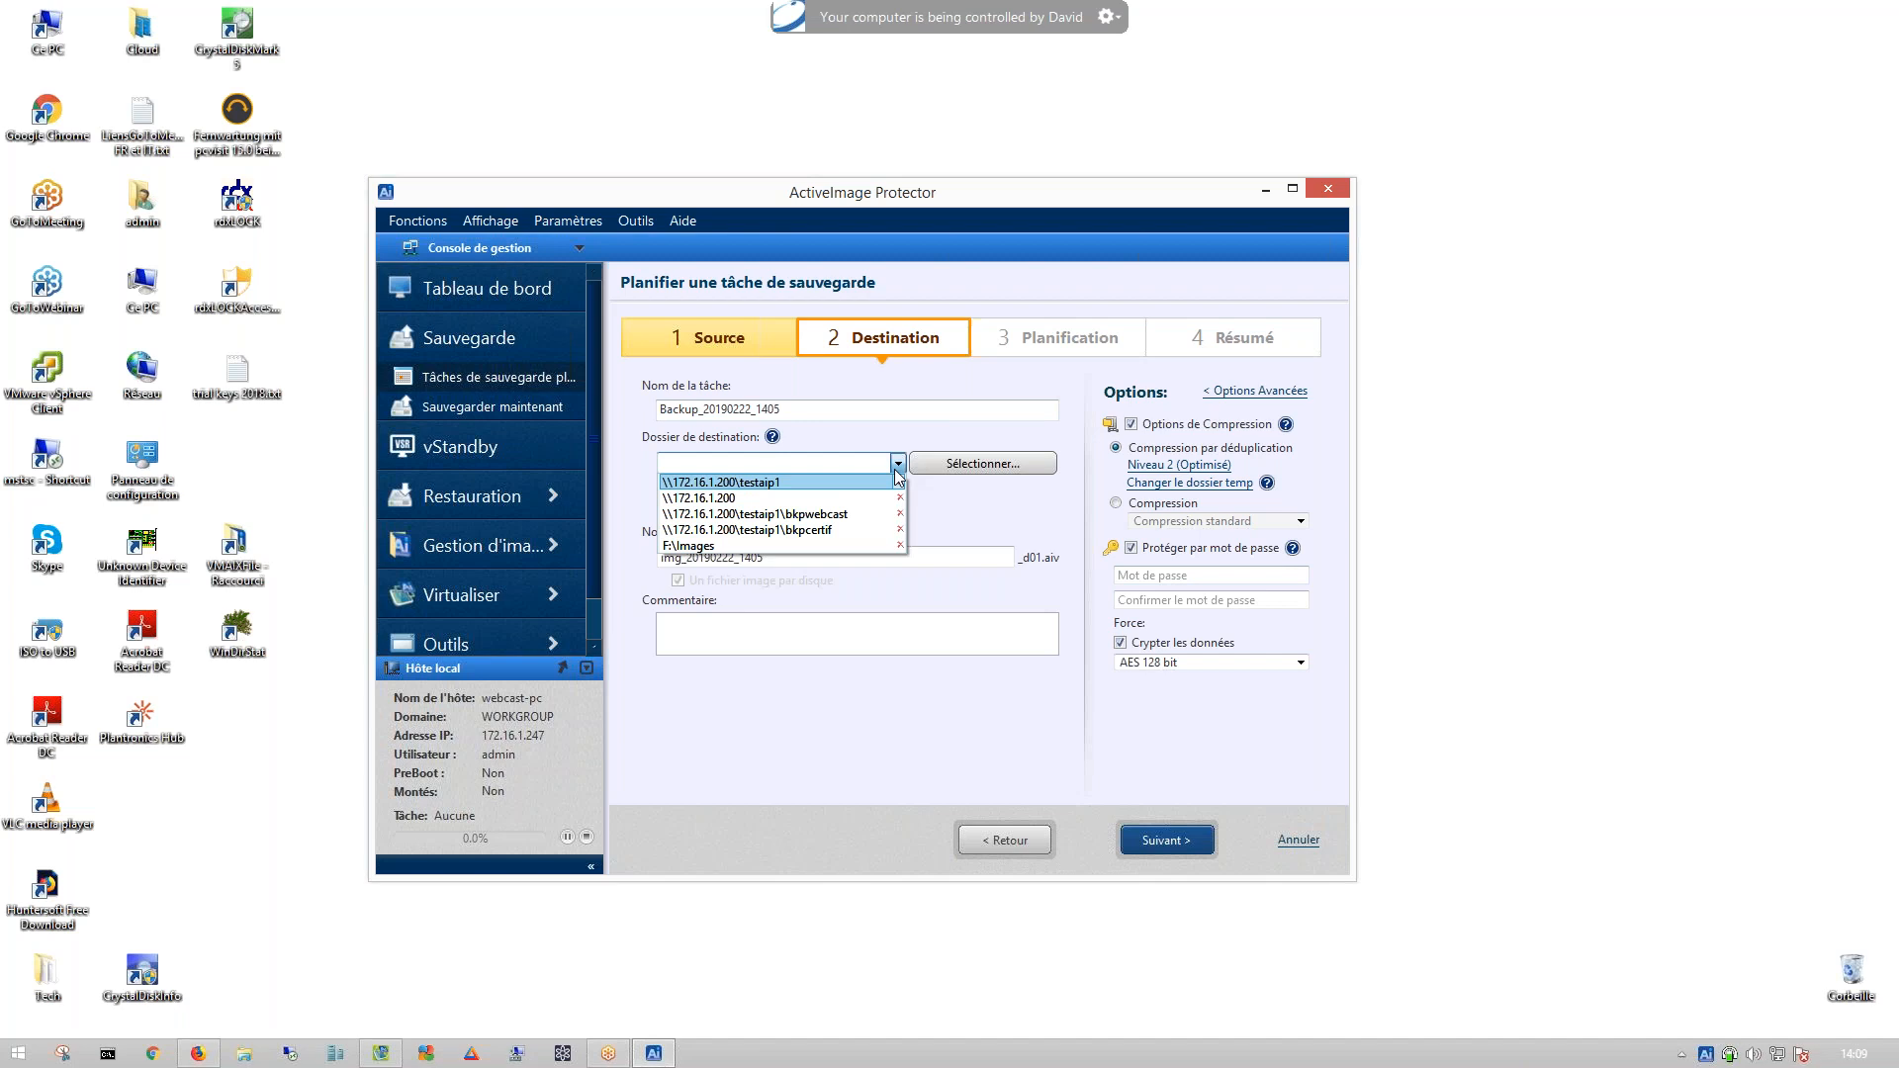
{"action": "left_click", "coordinate": [749, 545]}
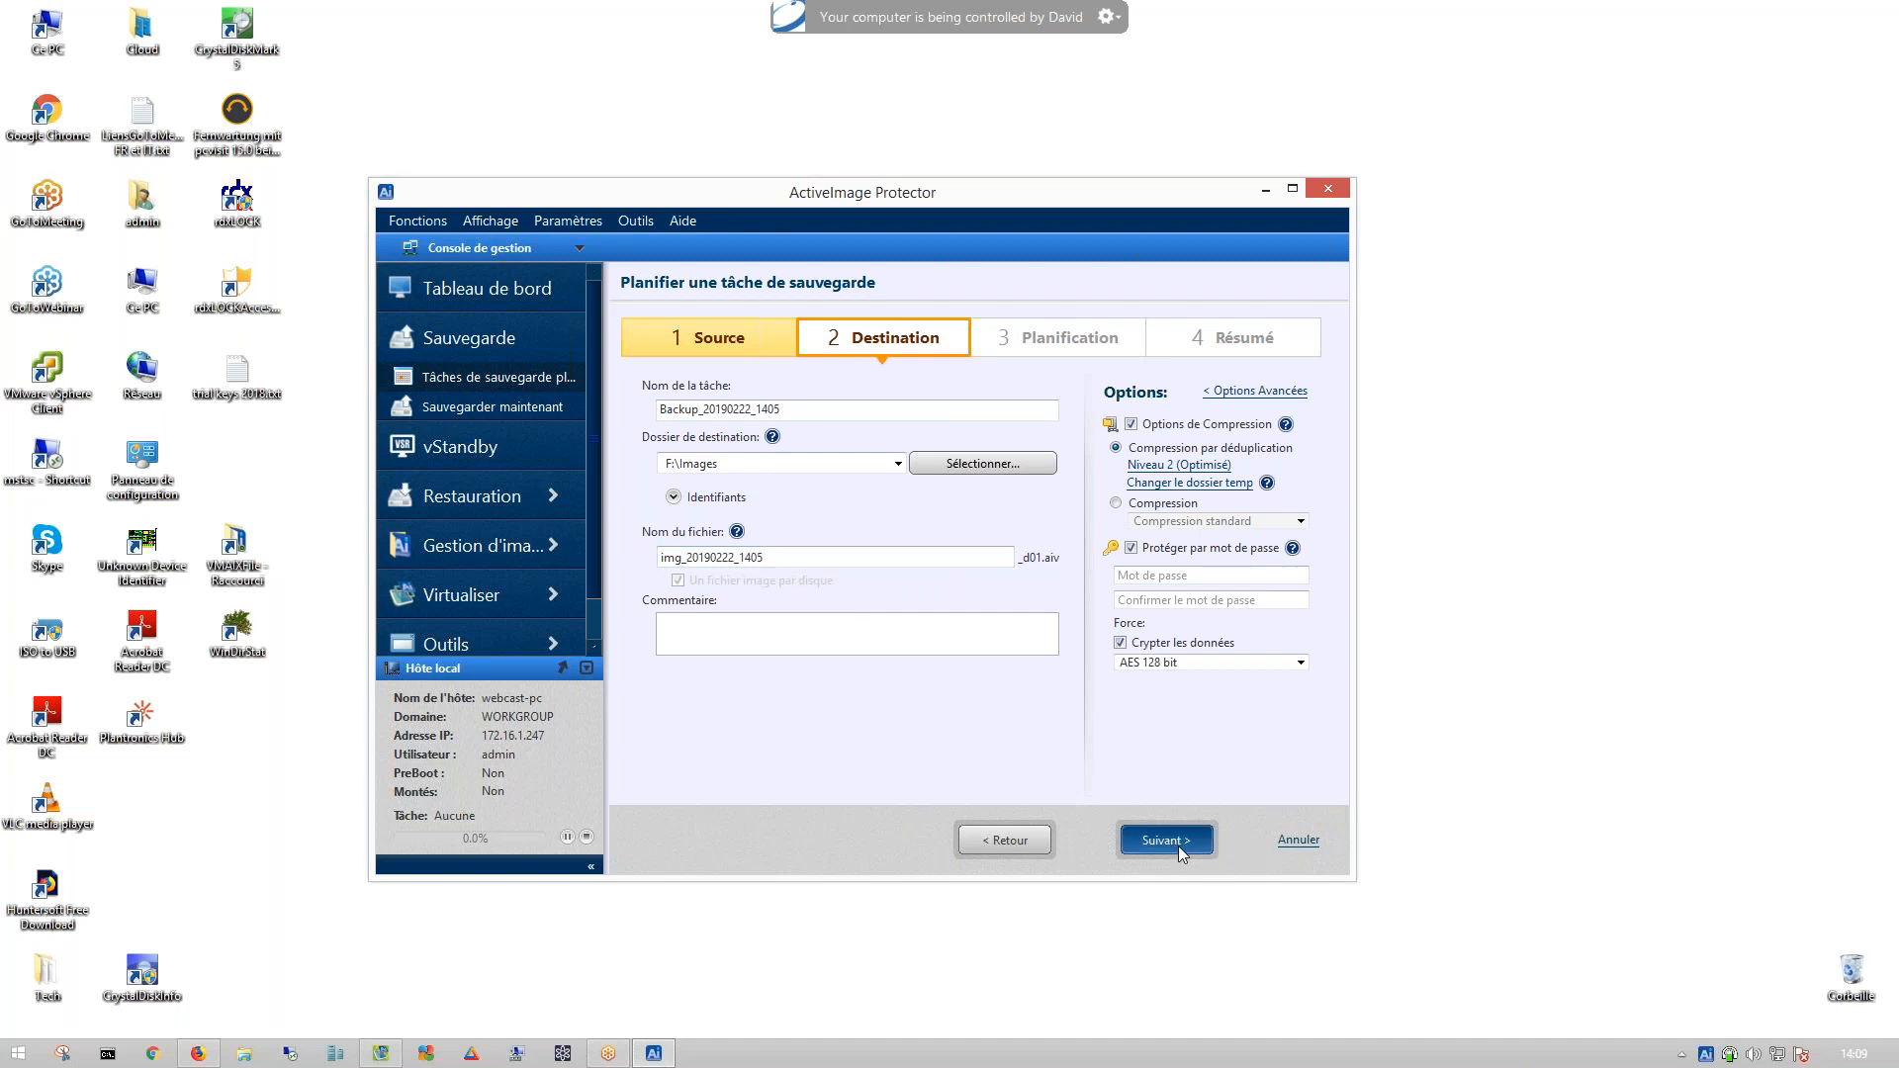
{"action": "left_click", "coordinate": [1190, 579]}
{"action": "type", "text": "••"}
{"action": "key", "text": "Tab"}
{"action": "type", "text": "••••••••"}
- Proceed to the schedule details and set the full base backup's recurrence to Date spécifique
{"action": "left_click", "coordinate": [1167, 842]}
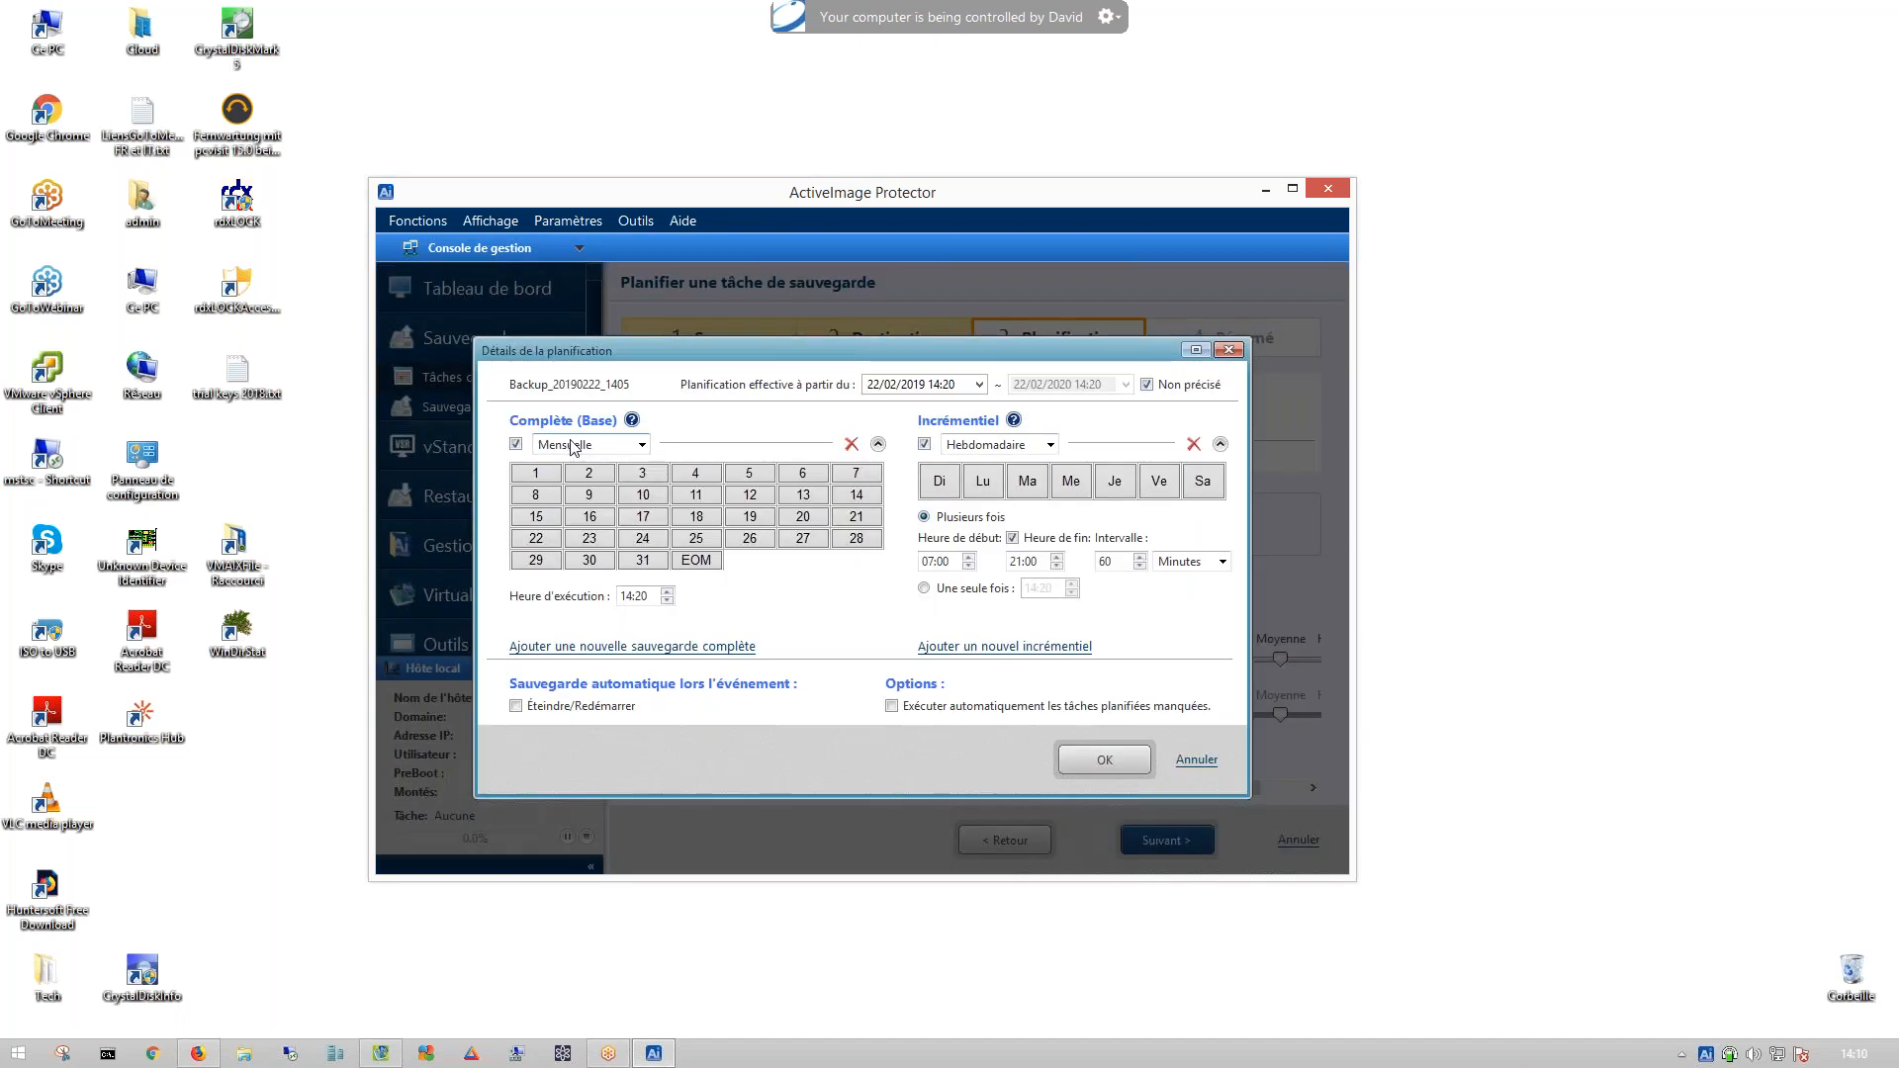
{"action": "left_click", "coordinate": [582, 446]}
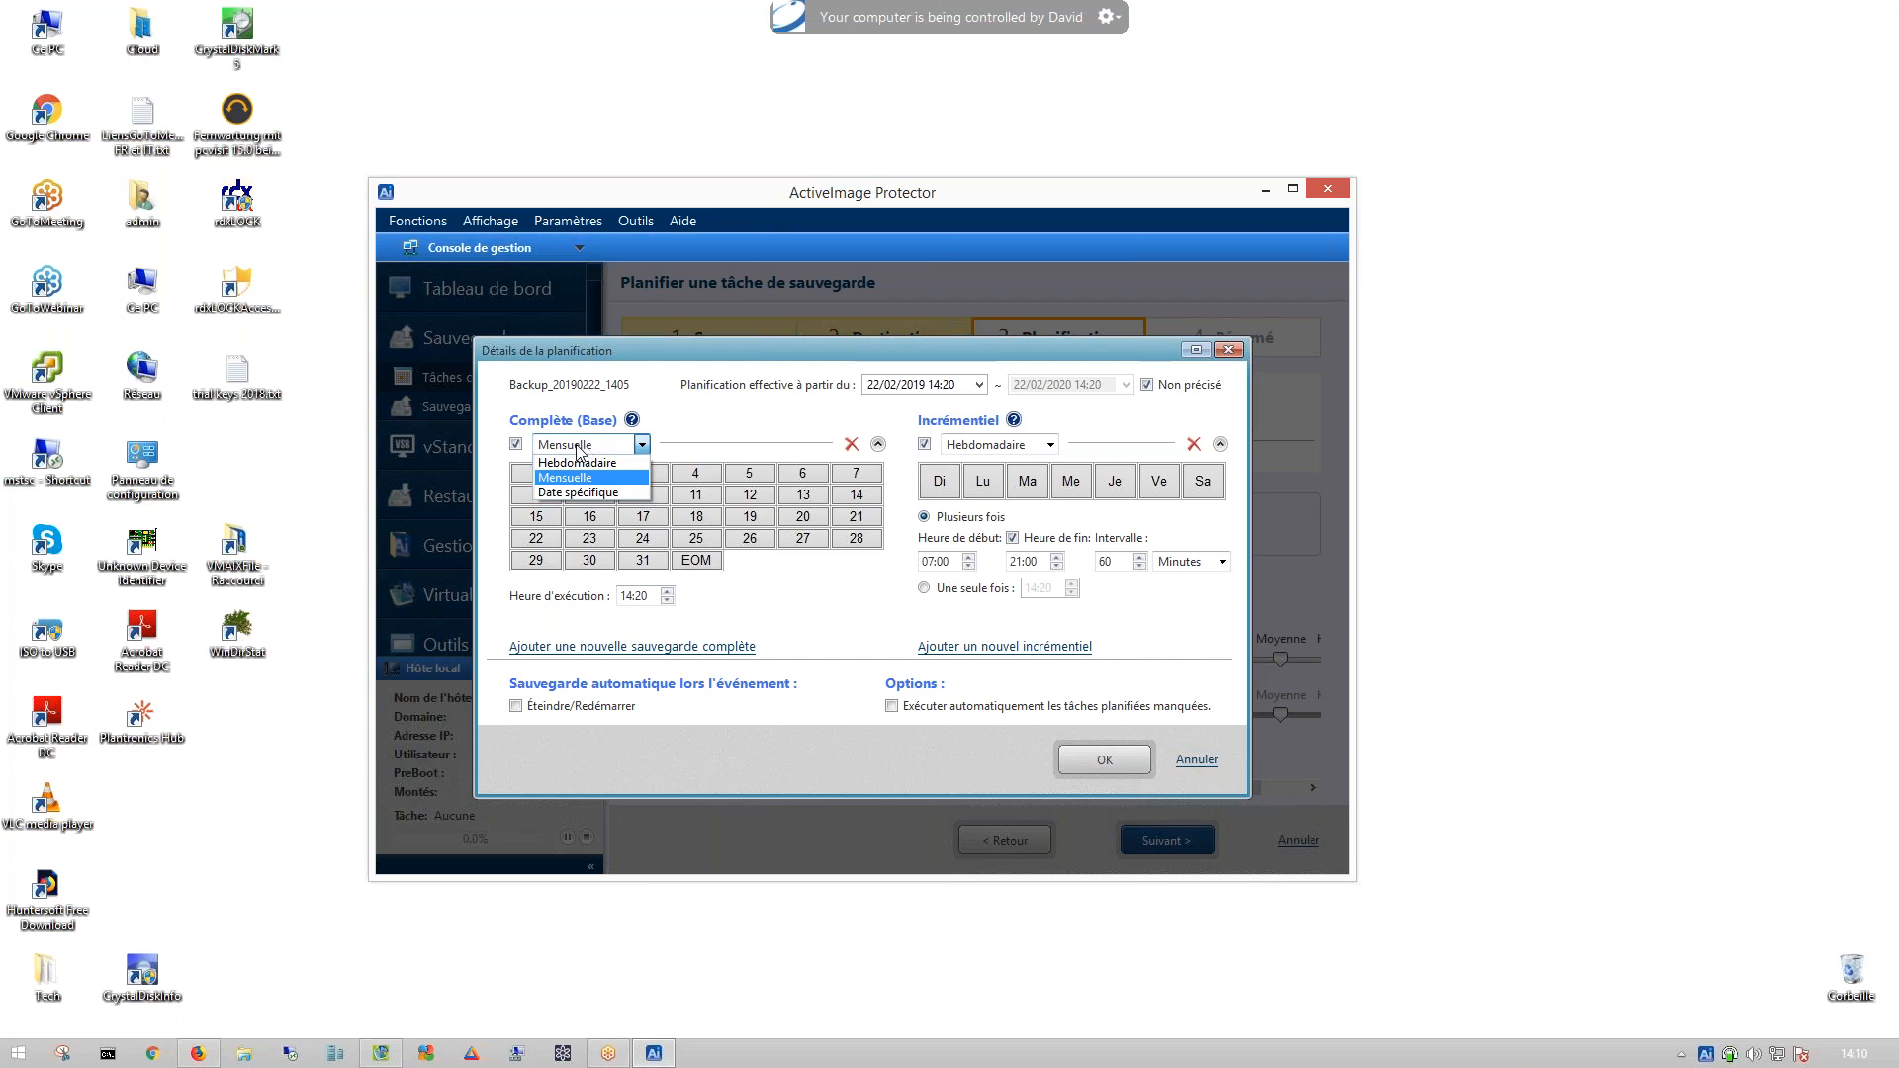
{"action": "left_click", "coordinate": [583, 493]}
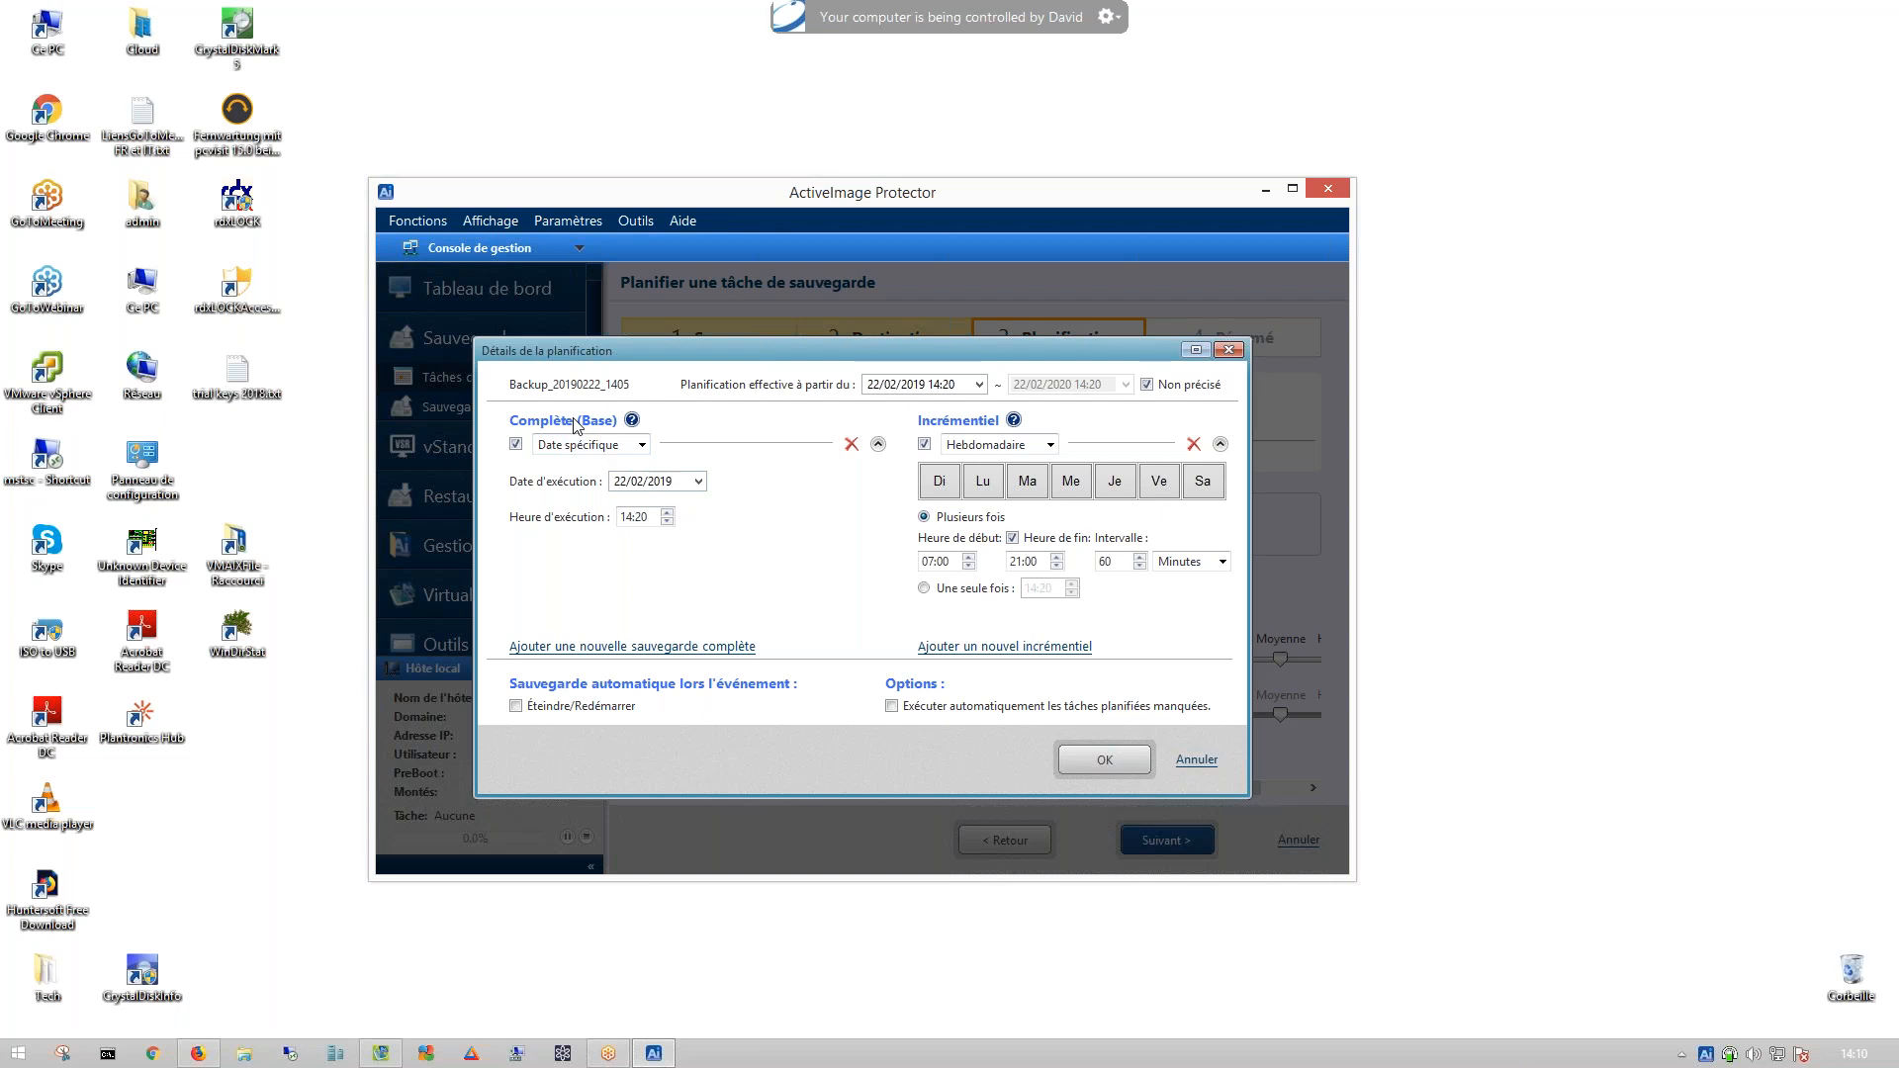
- Switch to File Explorer and open the HYPV2012 backup folder on the testaip4 network share
{"action": "left_click", "coordinate": [248, 1054]}
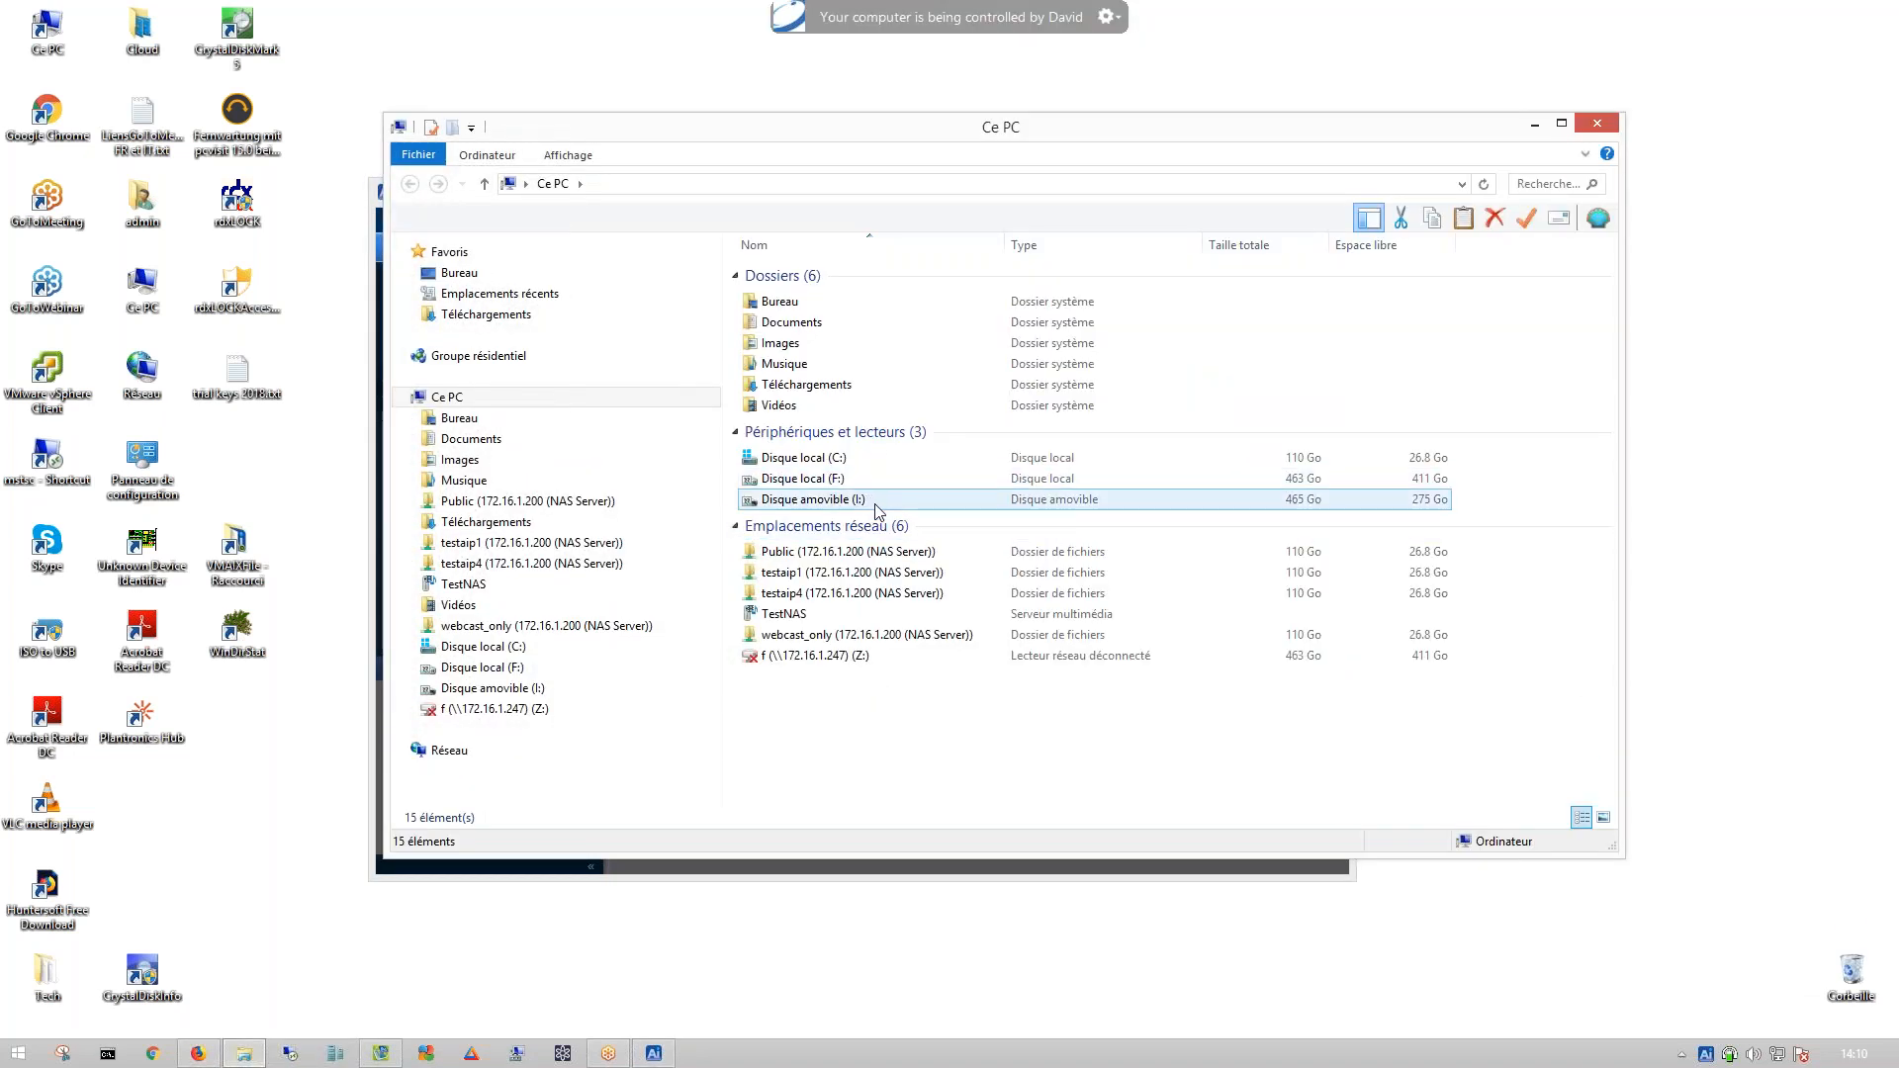
{"action": "left_click", "coordinate": [877, 593]}
{"action": "double_click", "coordinate": [876, 592]}
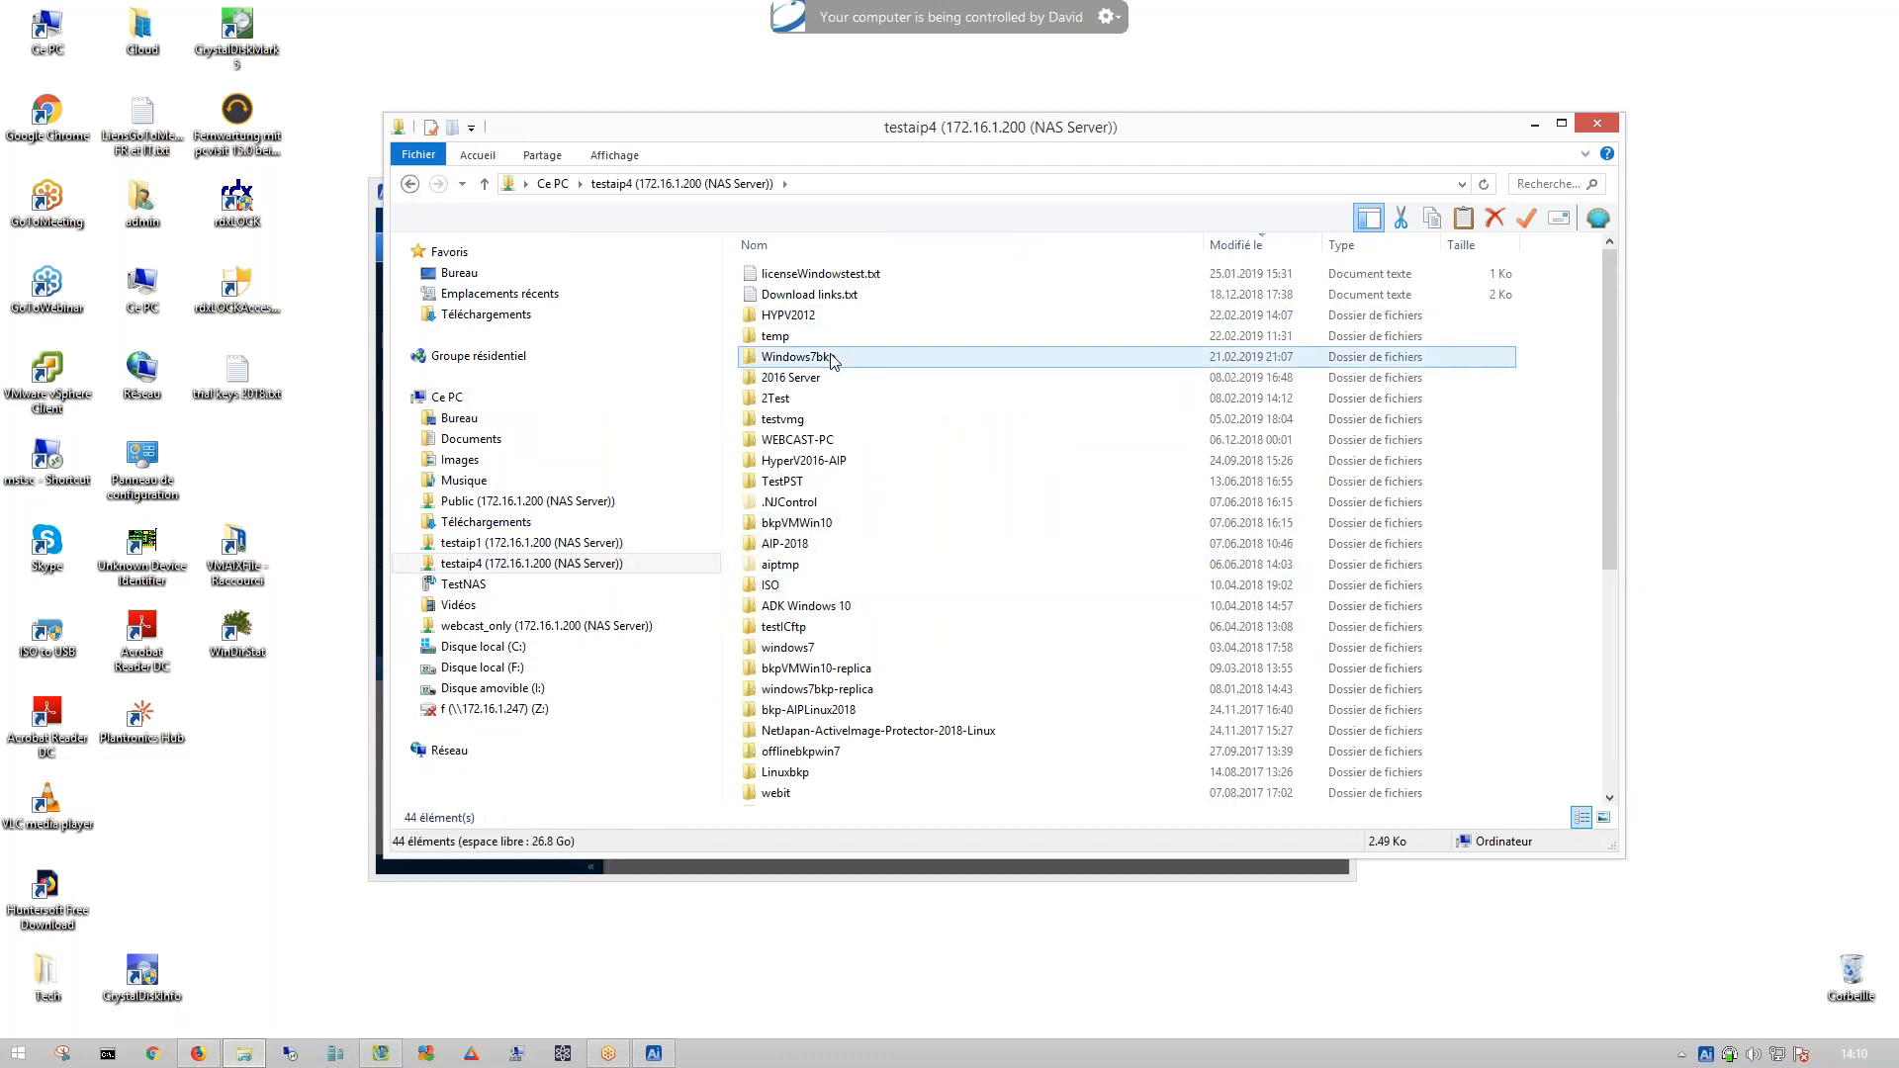
{"action": "double_click", "coordinate": [831, 316]}
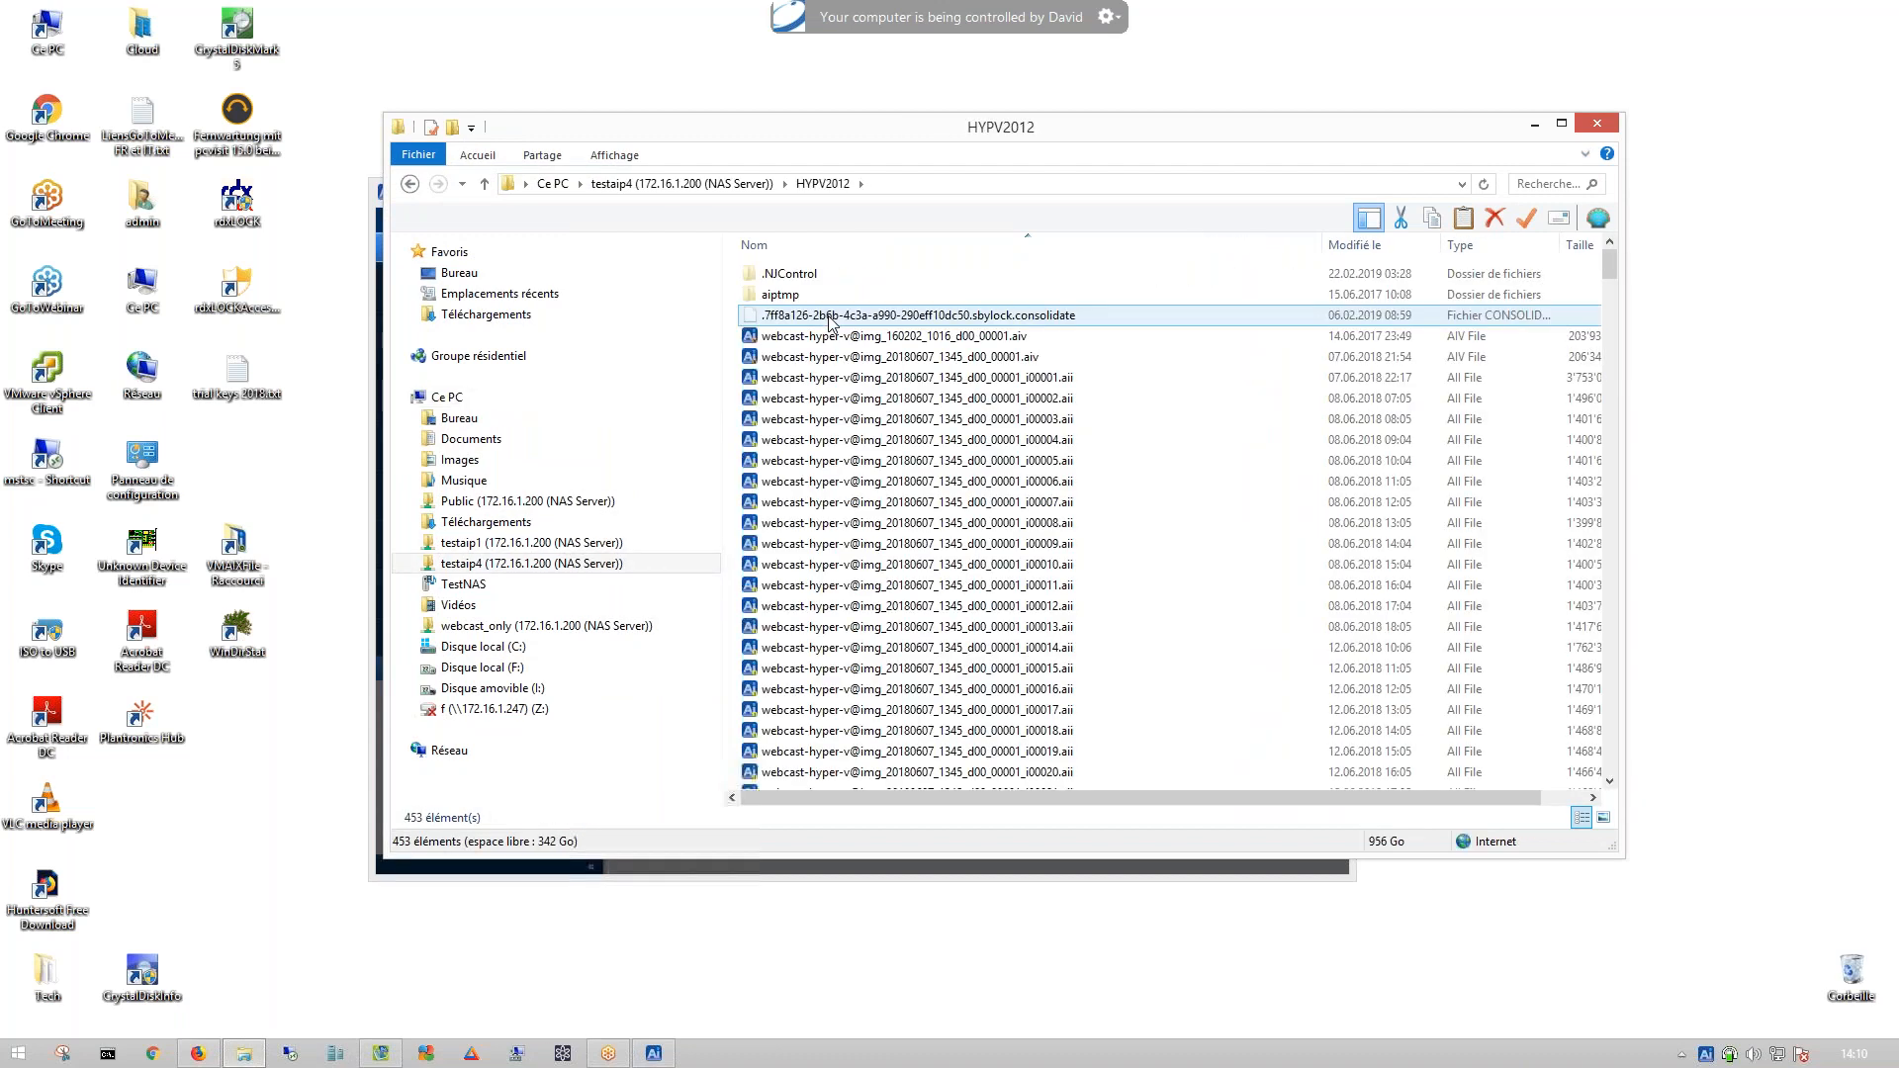
- Maximize the folder window, widen the size column and compare the 20180607_1345 base image with its first incremental file
{"action": "left_click_drag", "start_coordinate": [902, 133], "coordinate": [620, 56]}
{"action": "left_click", "coordinate": [587, 281]}
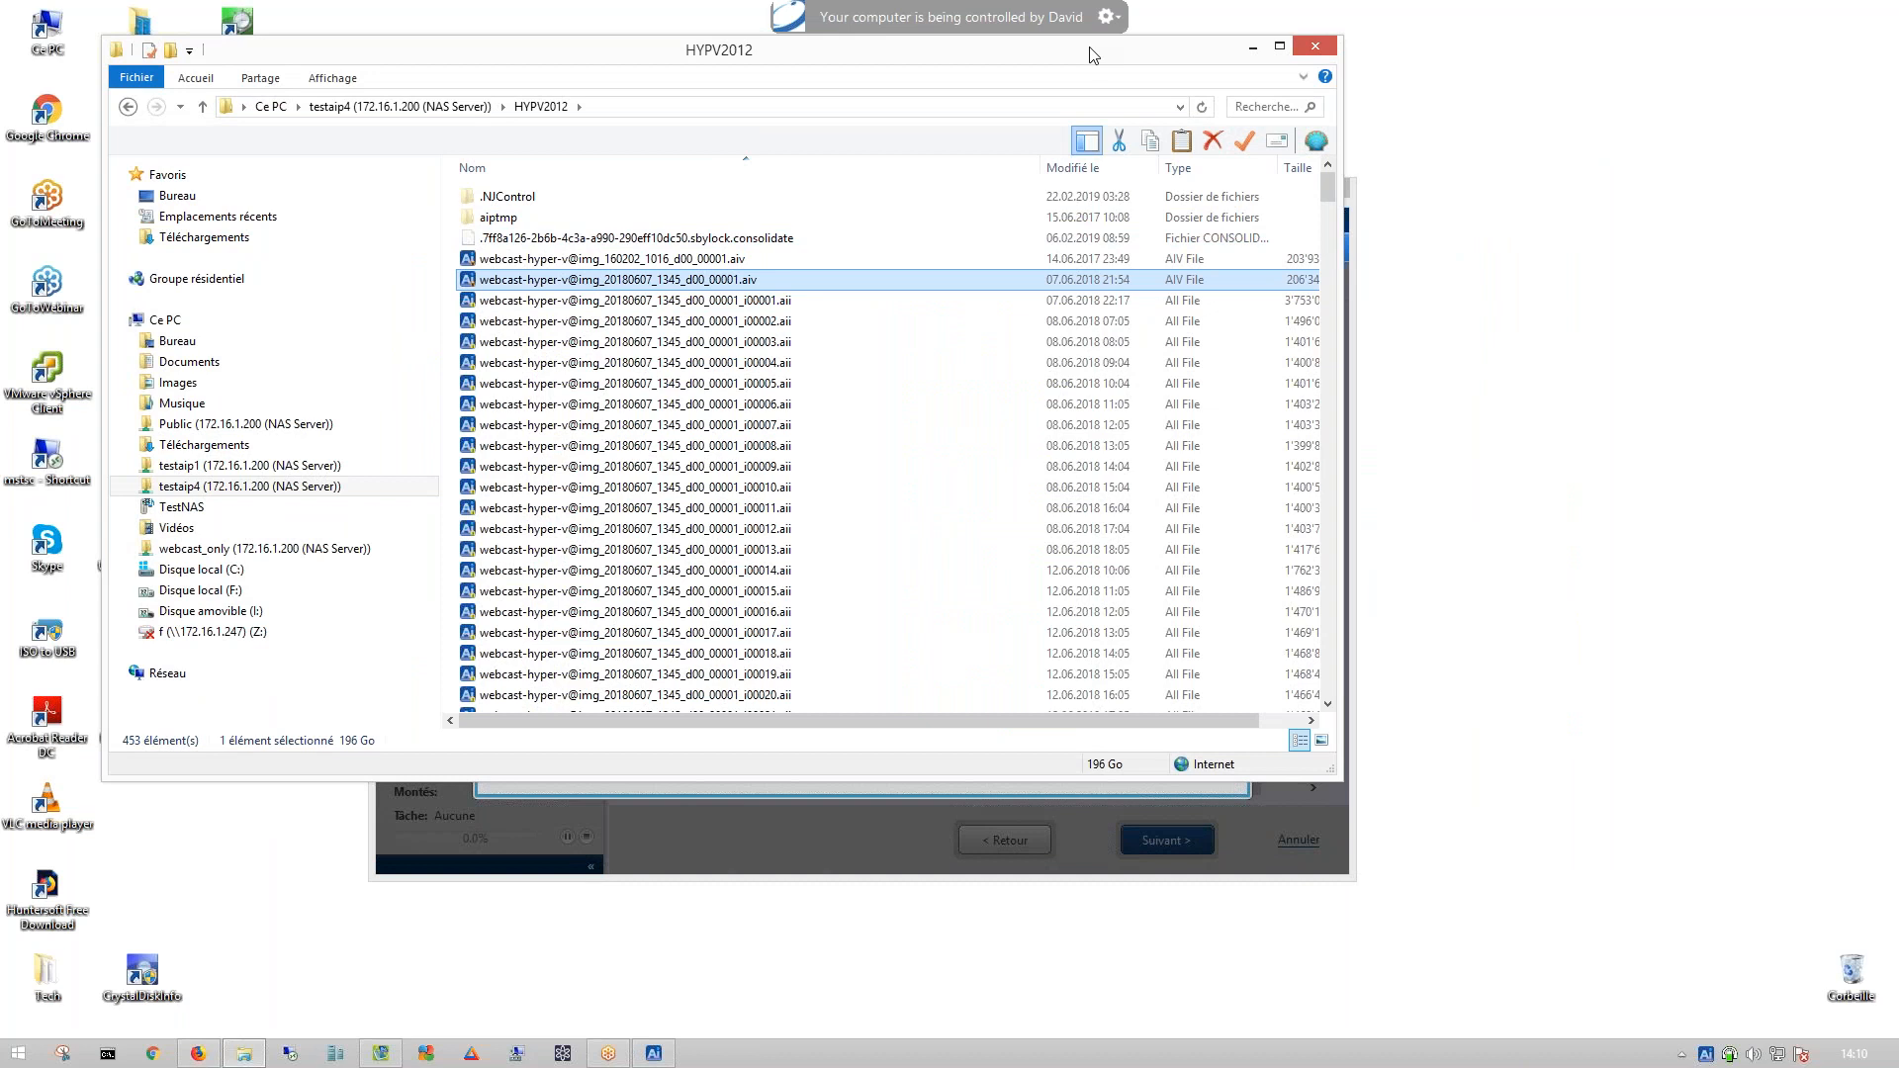
{"action": "left_click", "coordinate": [1280, 48]}
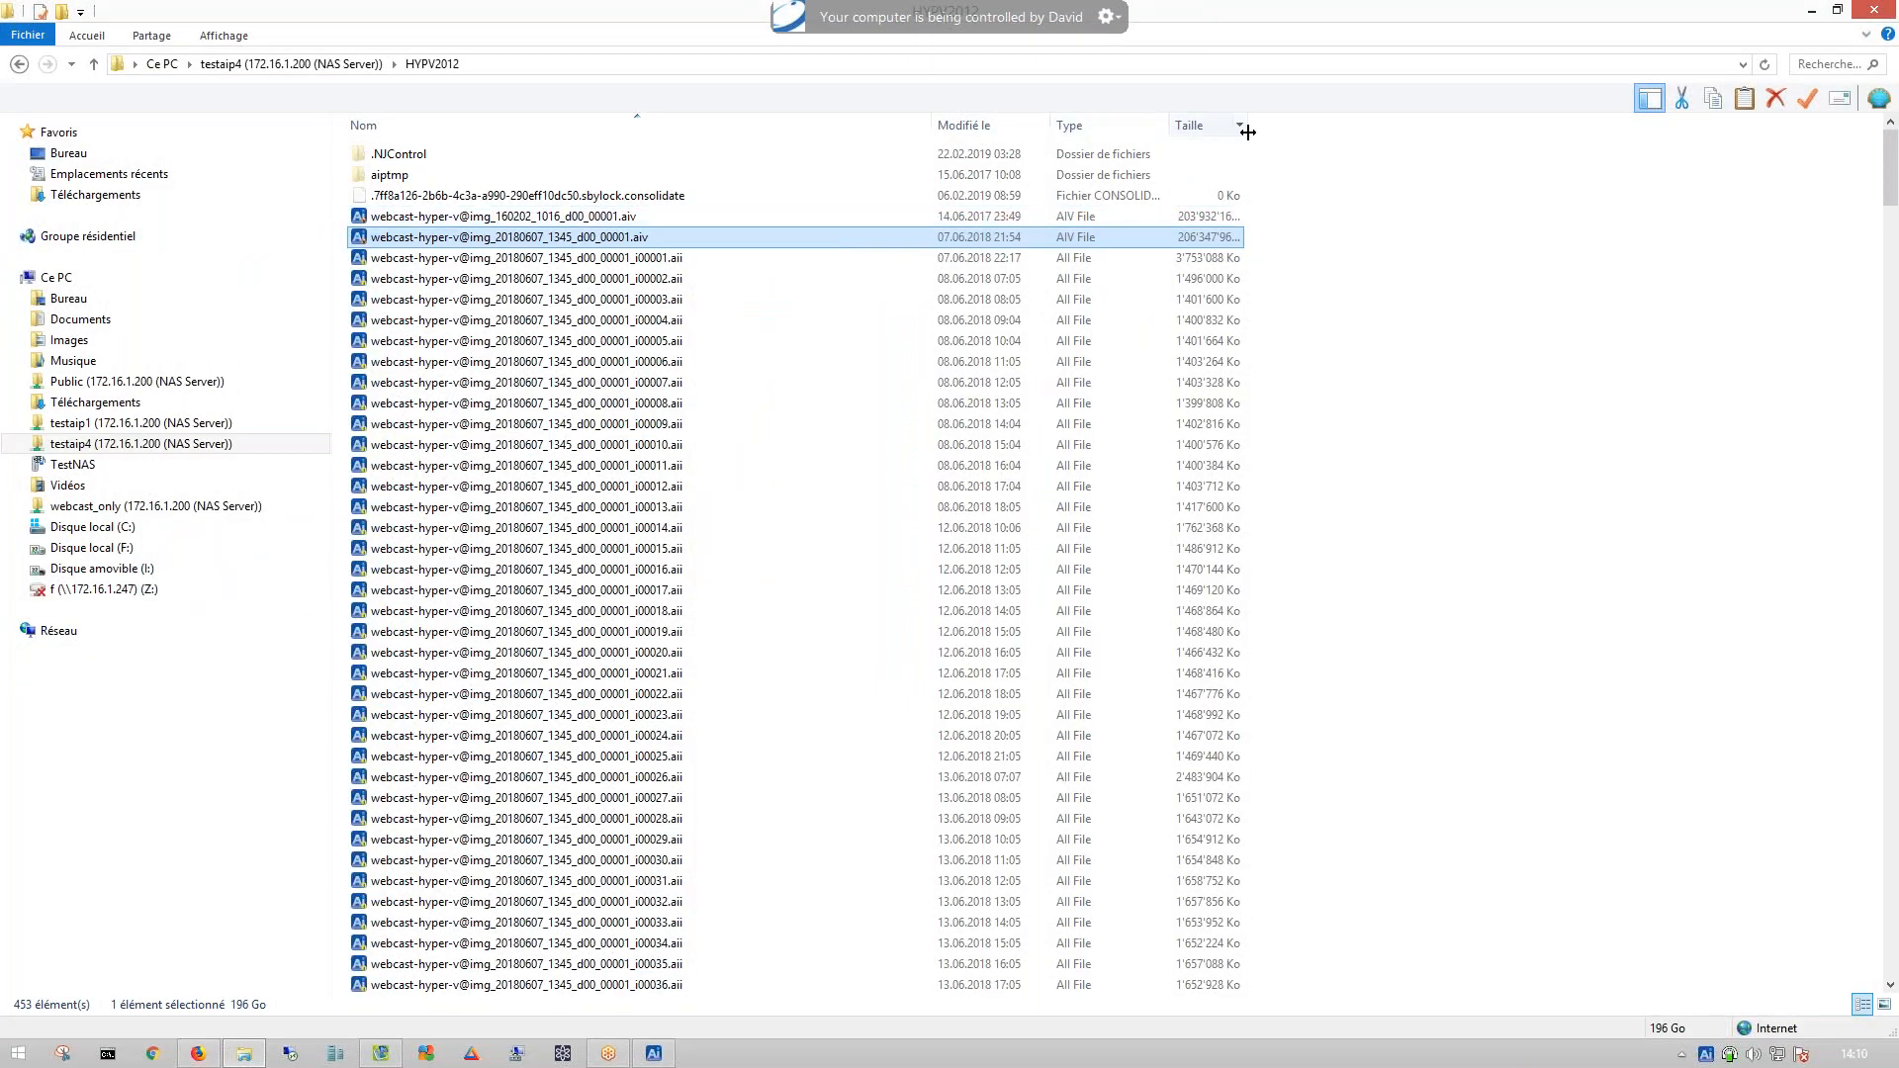
{"action": "left_click_drag", "start_coordinate": [1244, 128], "coordinate": [1266, 127]}
{"action": "left_click", "coordinate": [745, 259]}
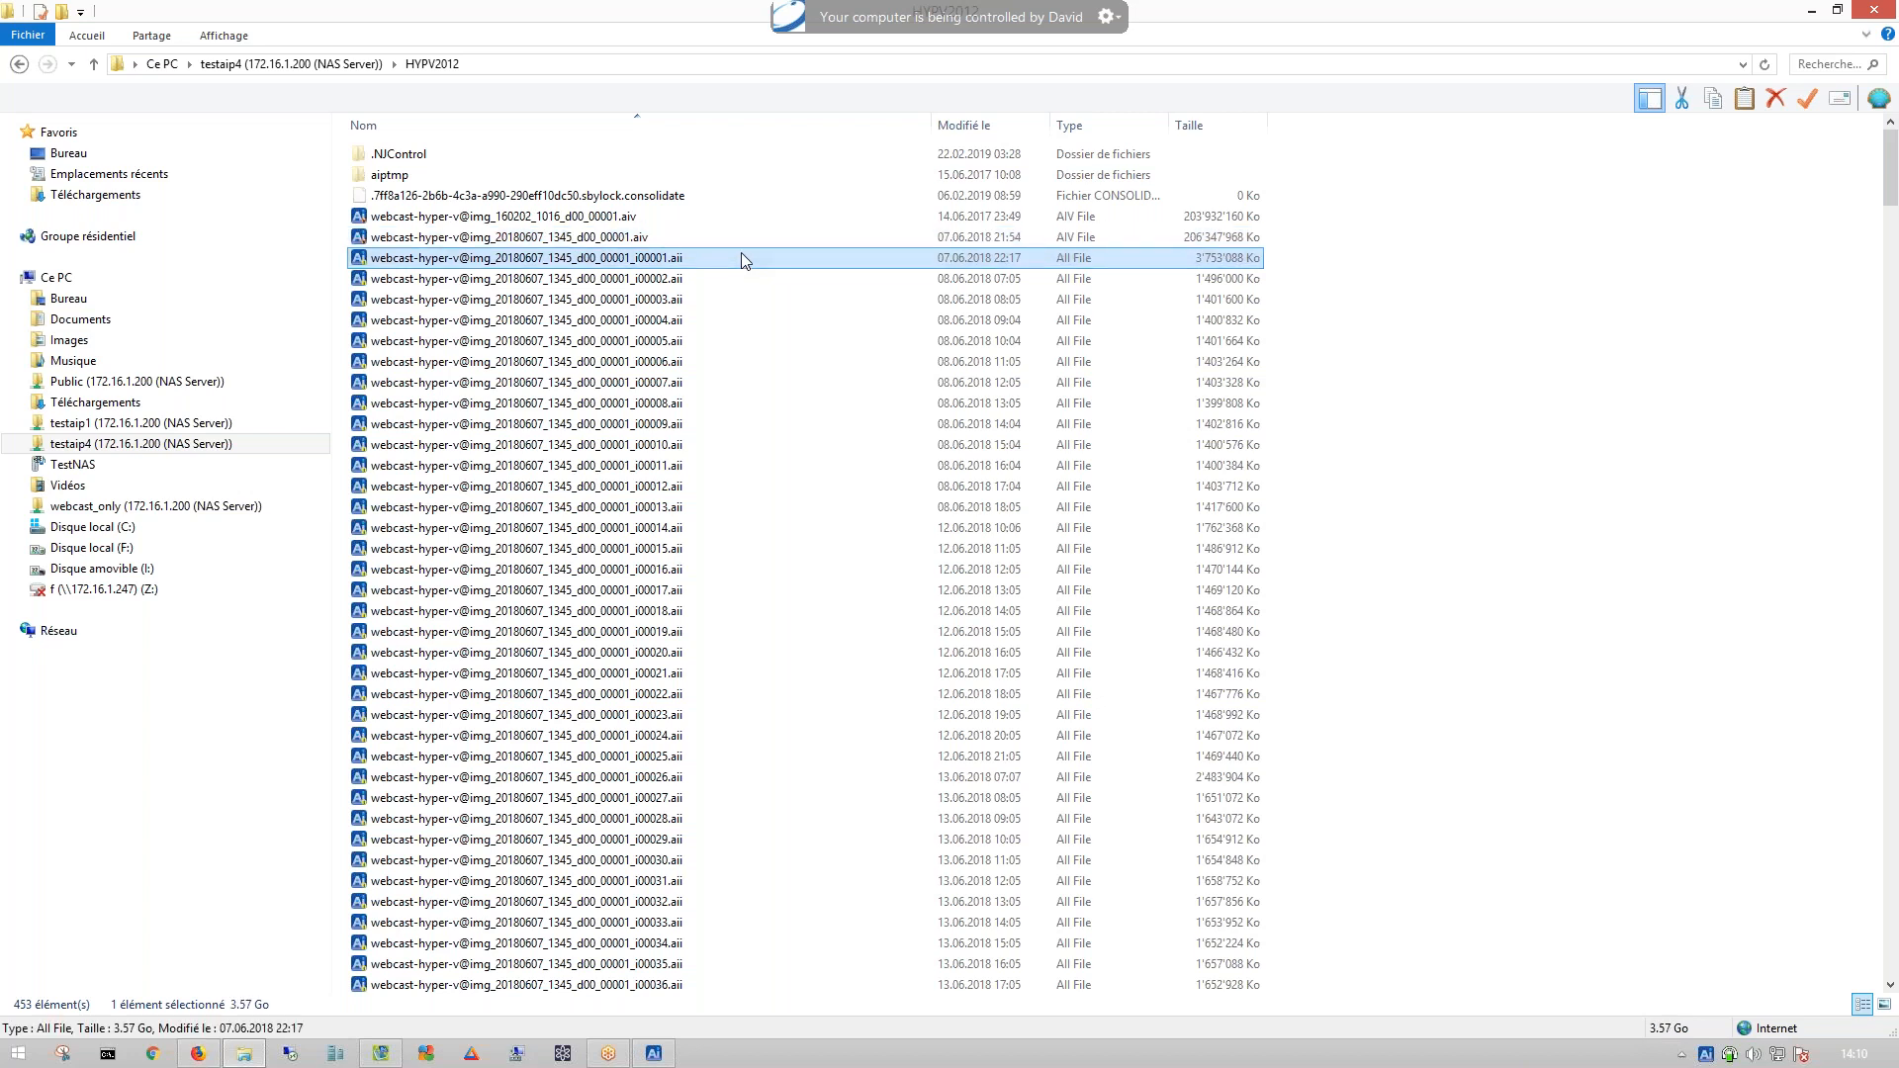
{"action": "left_click", "coordinate": [713, 244]}
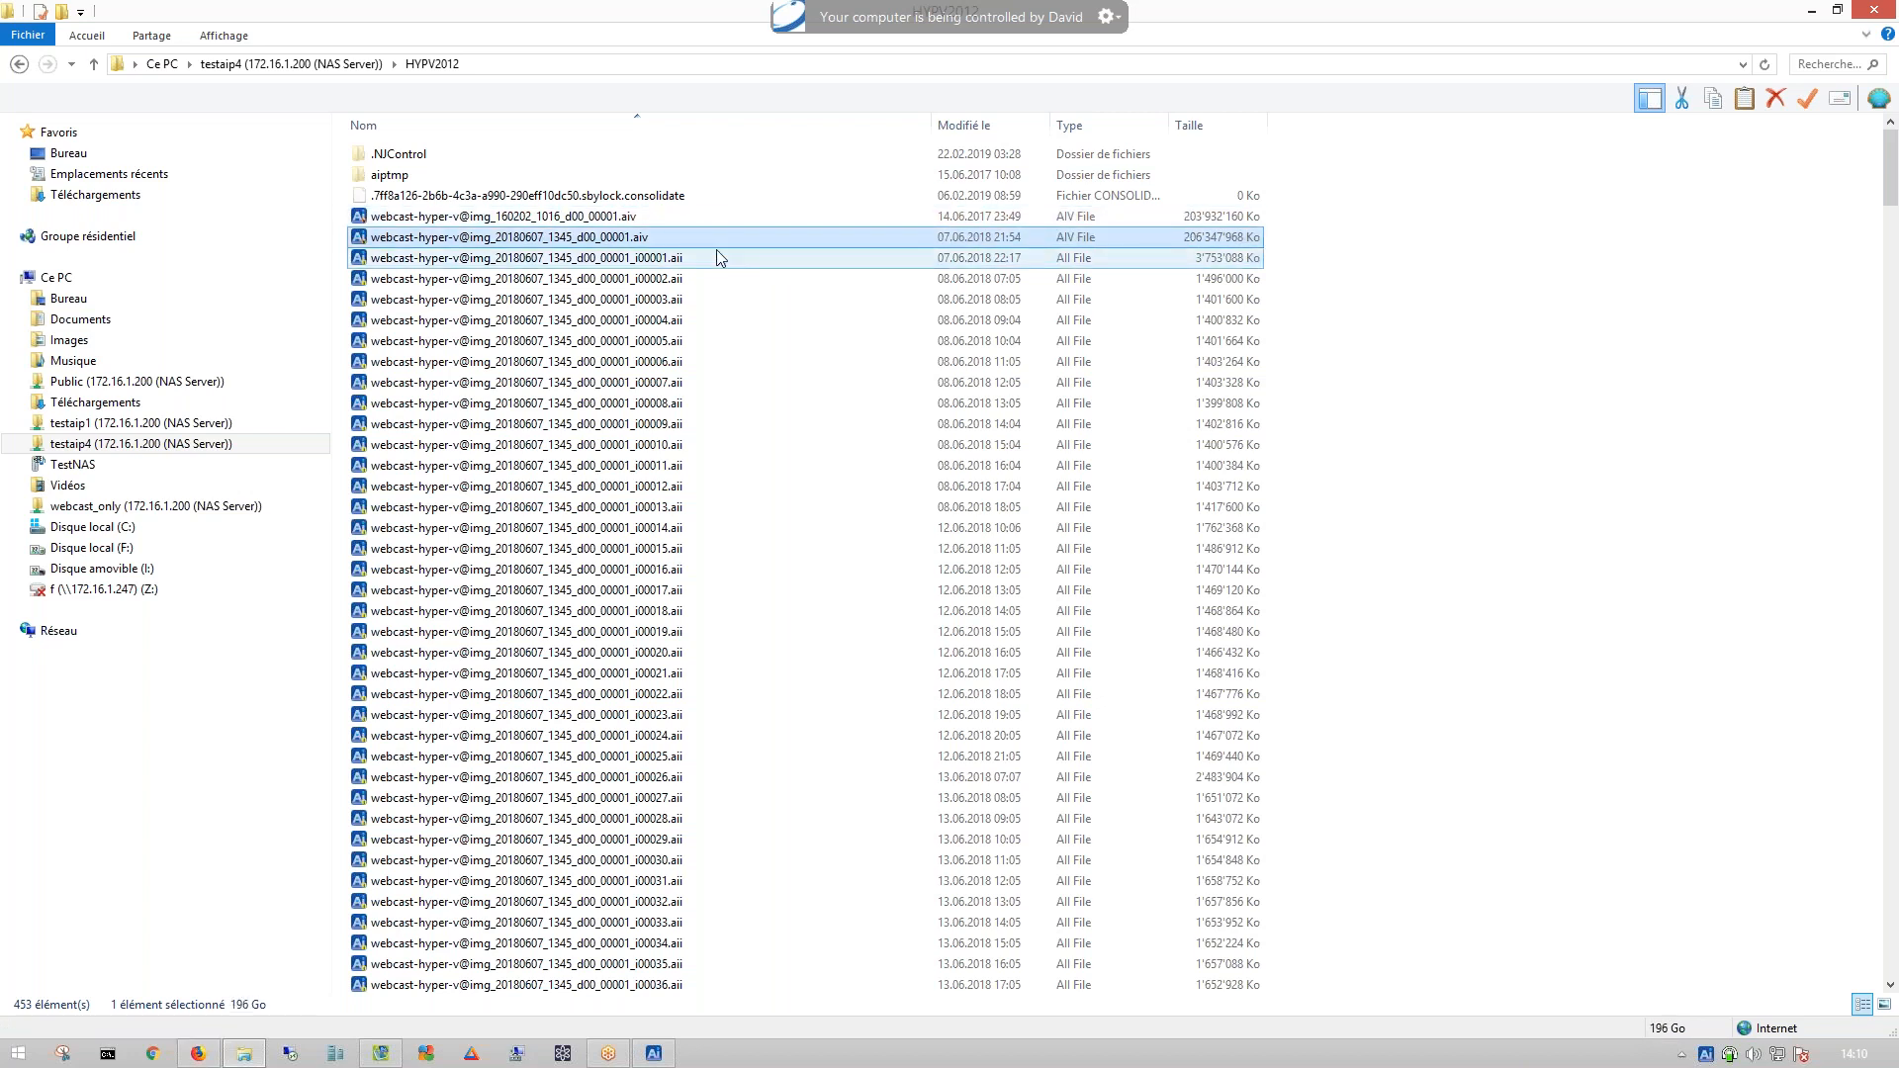
{"action": "left_click", "coordinate": [717, 250]}
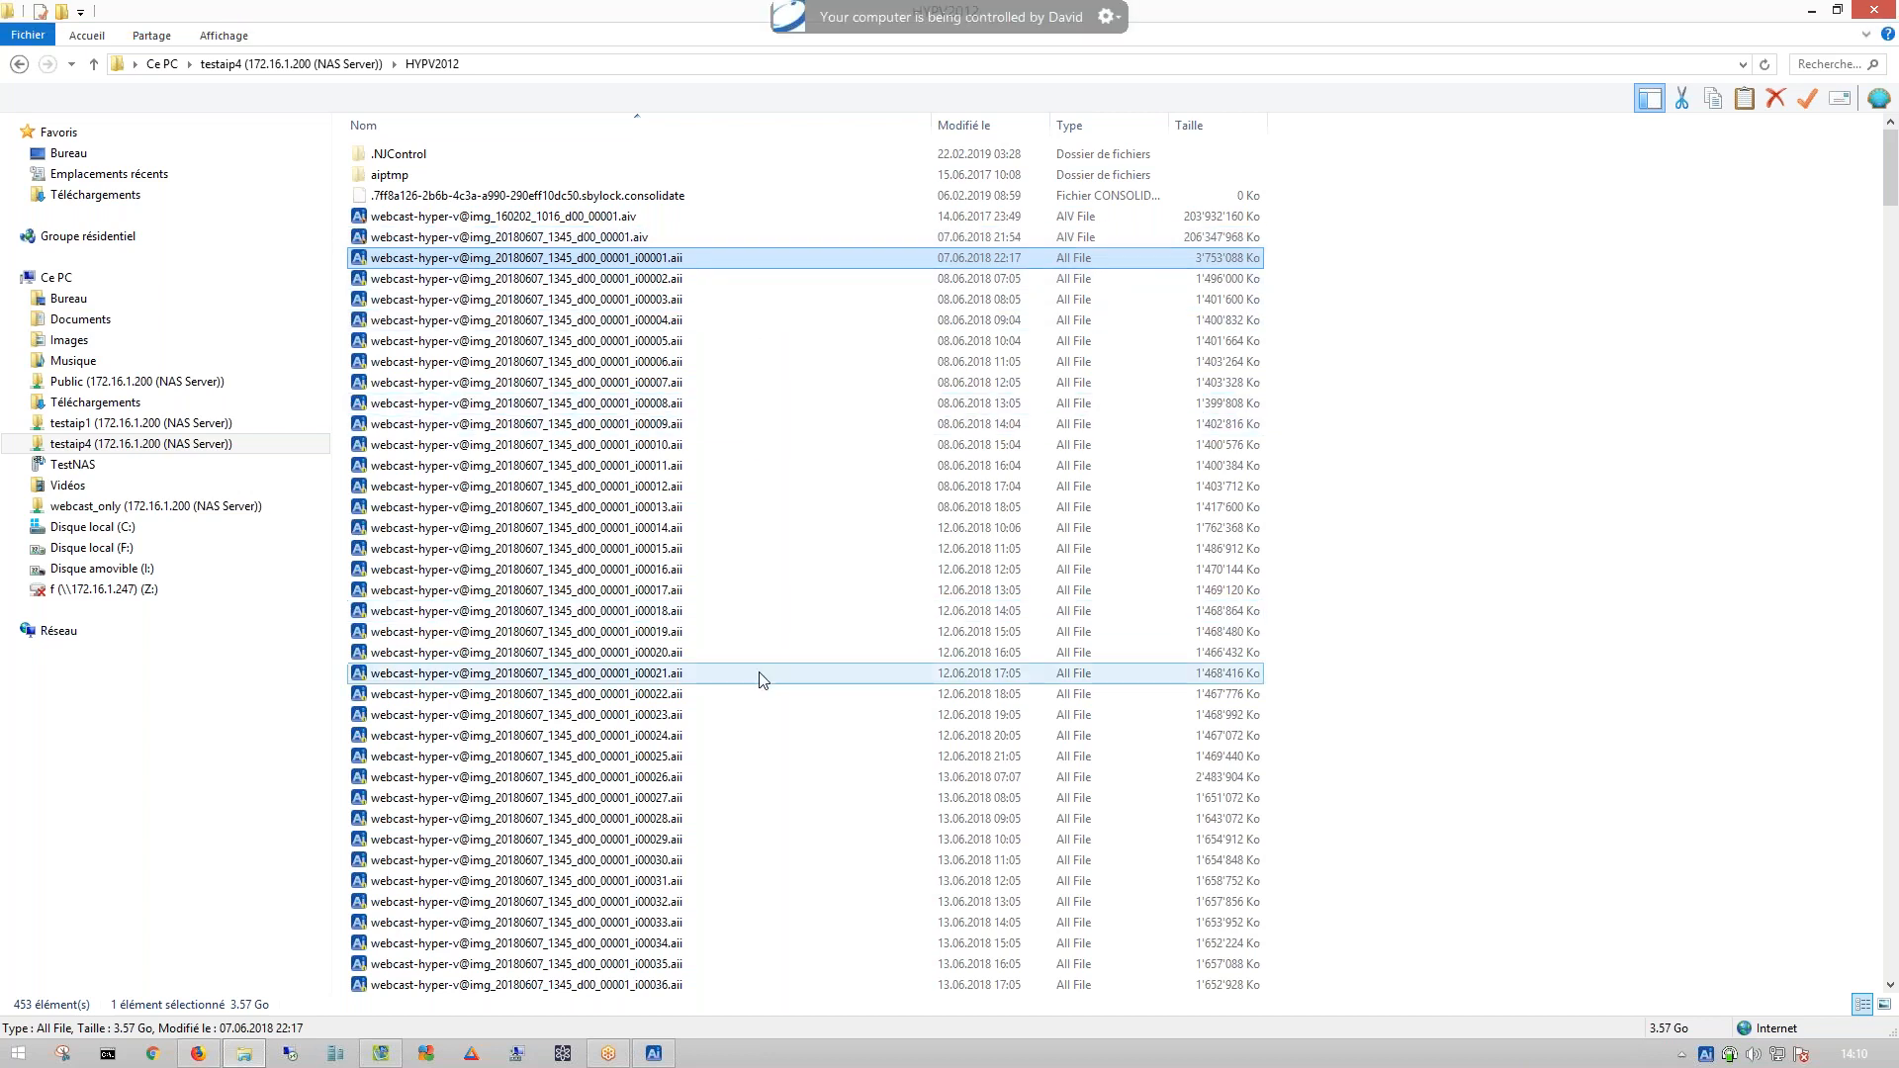
- Examine the 20180607_1345 base image, its first incremental files and the second base image, d00_00002.aiv, in the HYPV2012 folder
{"action": "left_click", "coordinate": [683, 242]}
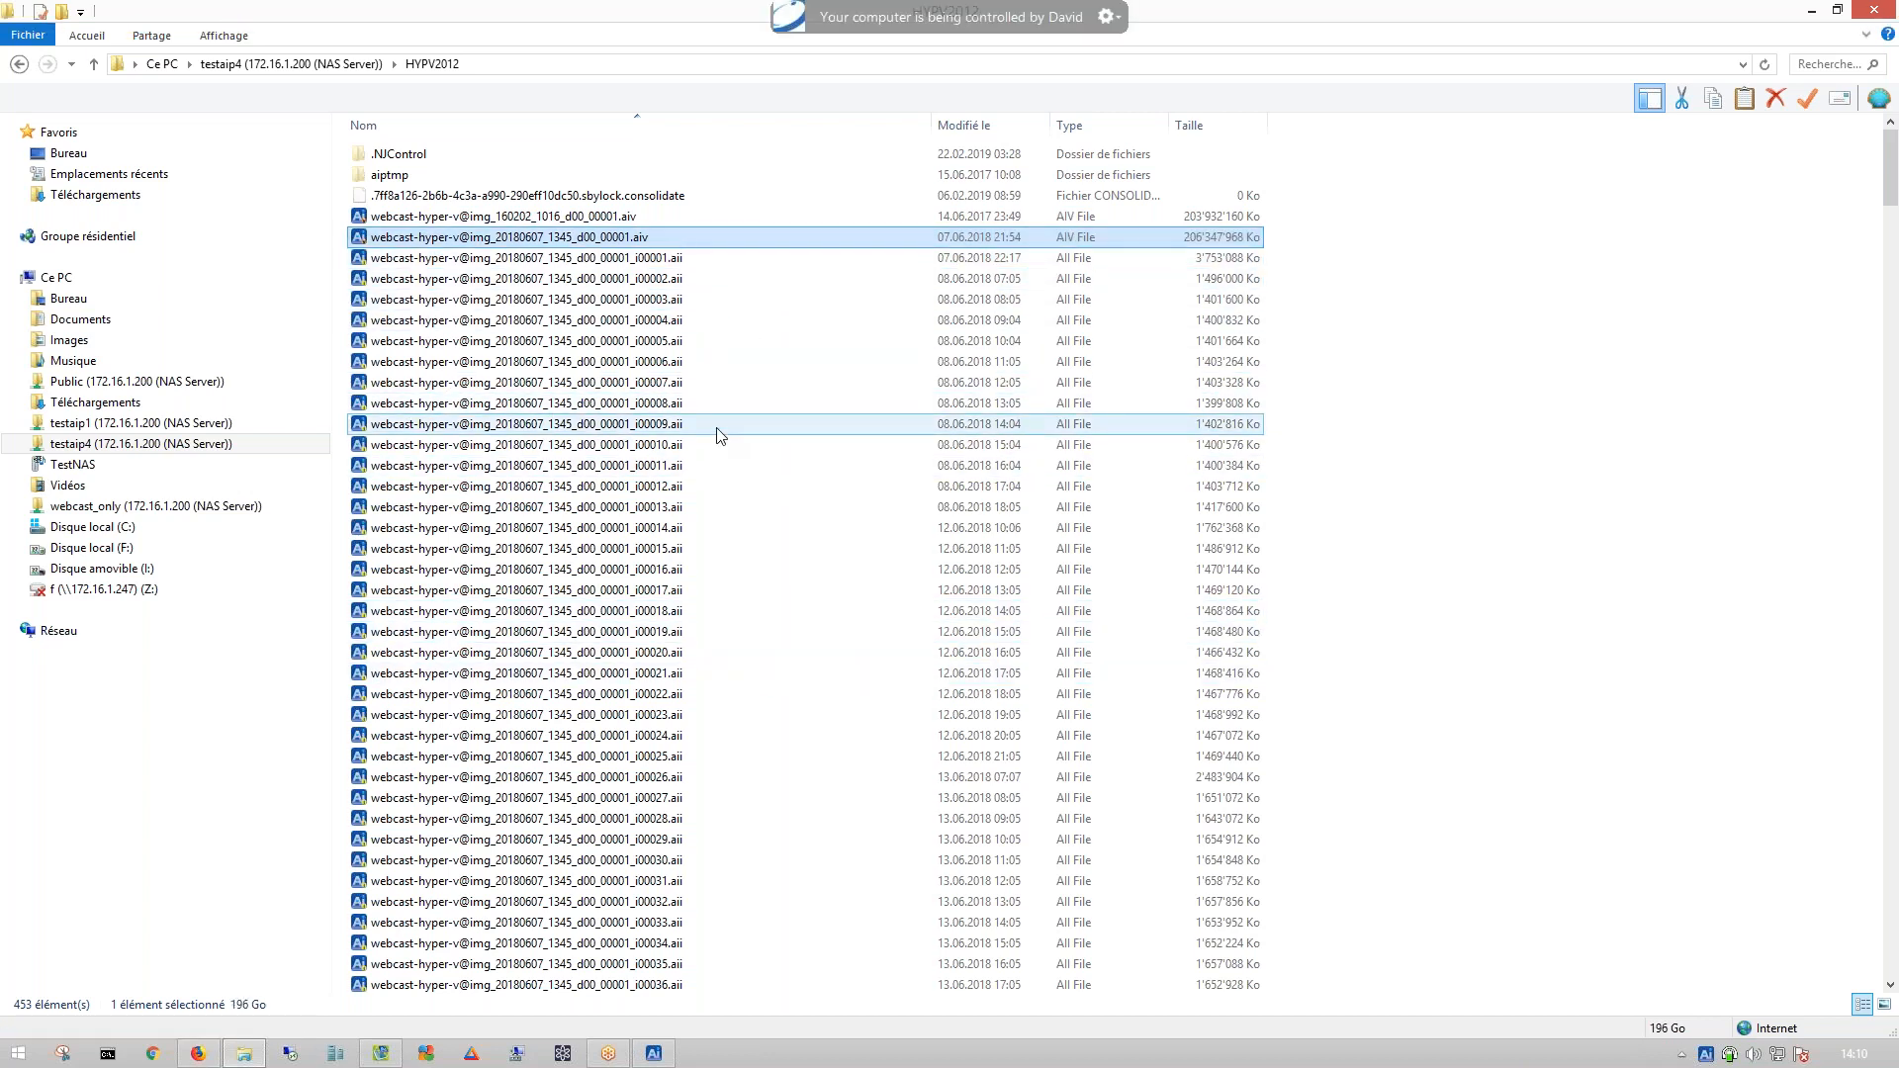
{"action": "scroll", "coordinate": [719, 436], "scroll_direction": "down", "scroll_amount": 18}
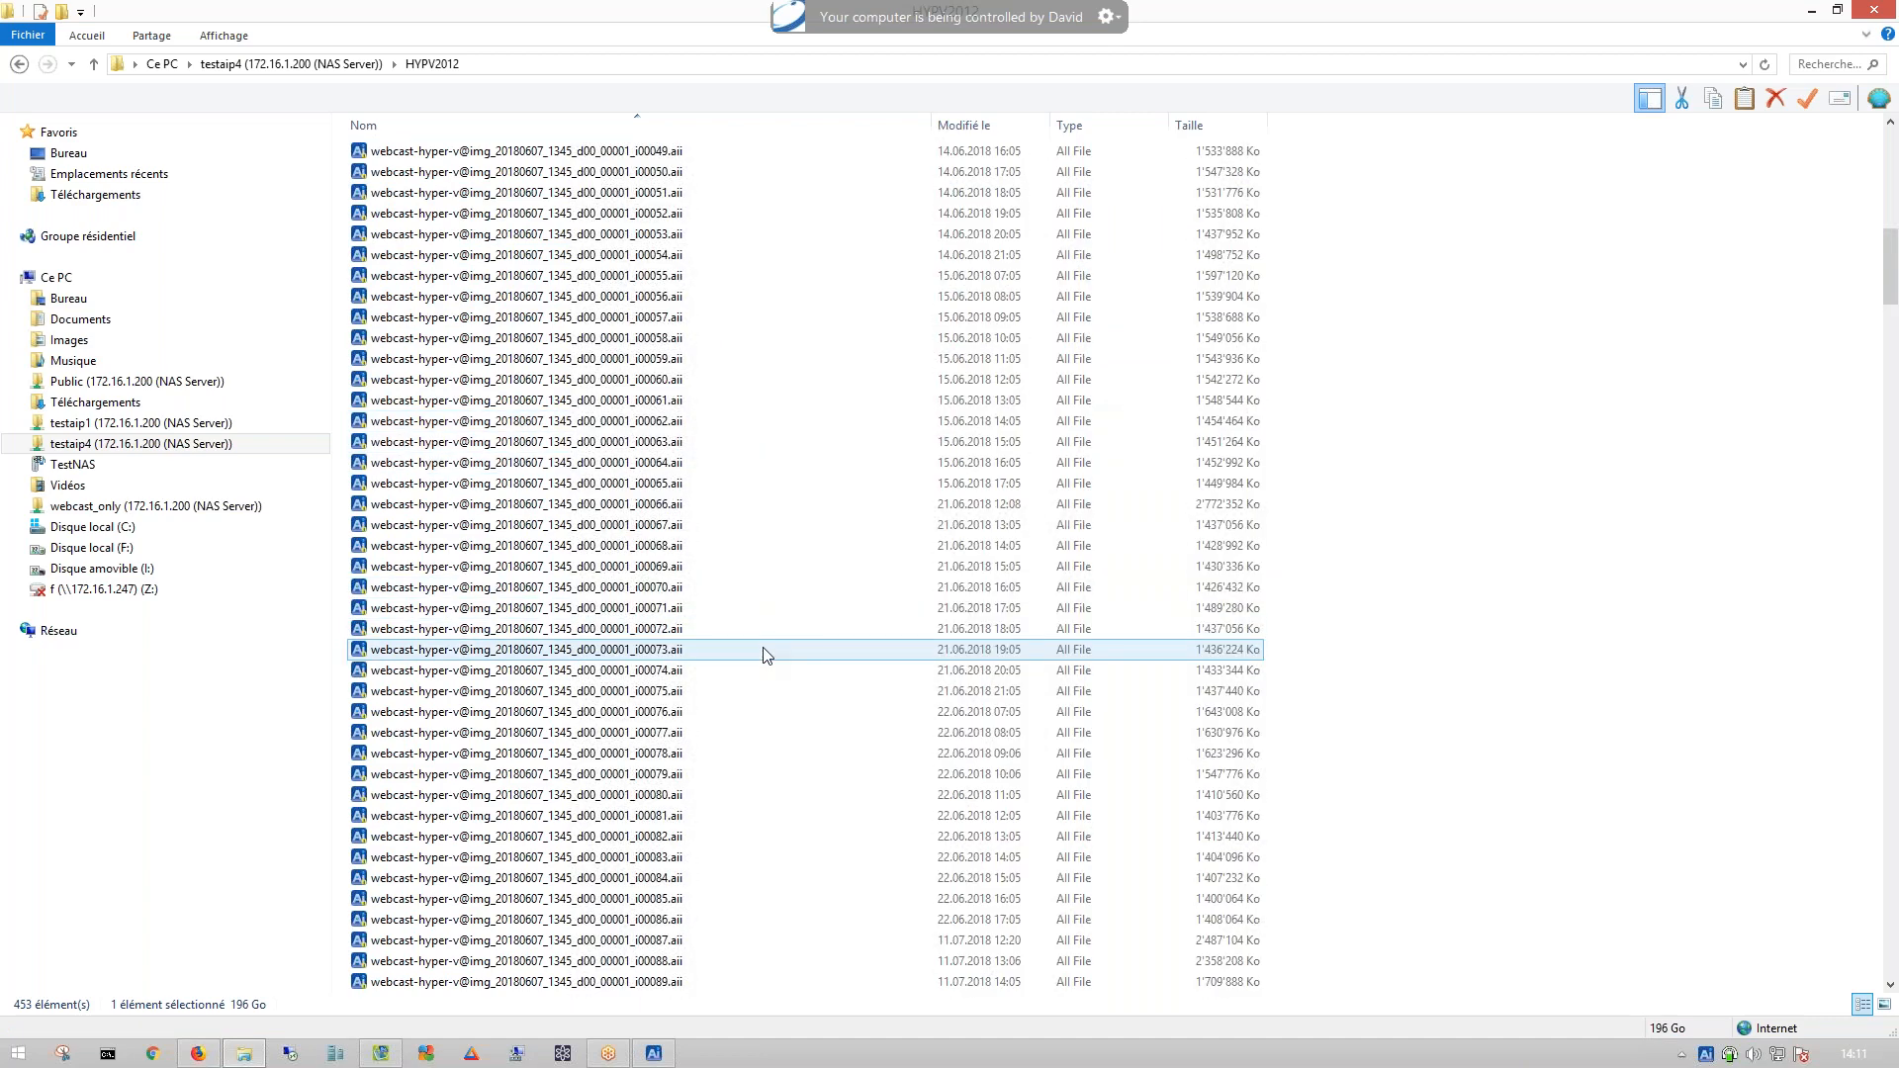
{"action": "scroll", "coordinate": [767, 655], "scroll_direction": "up", "scroll_amount": 18}
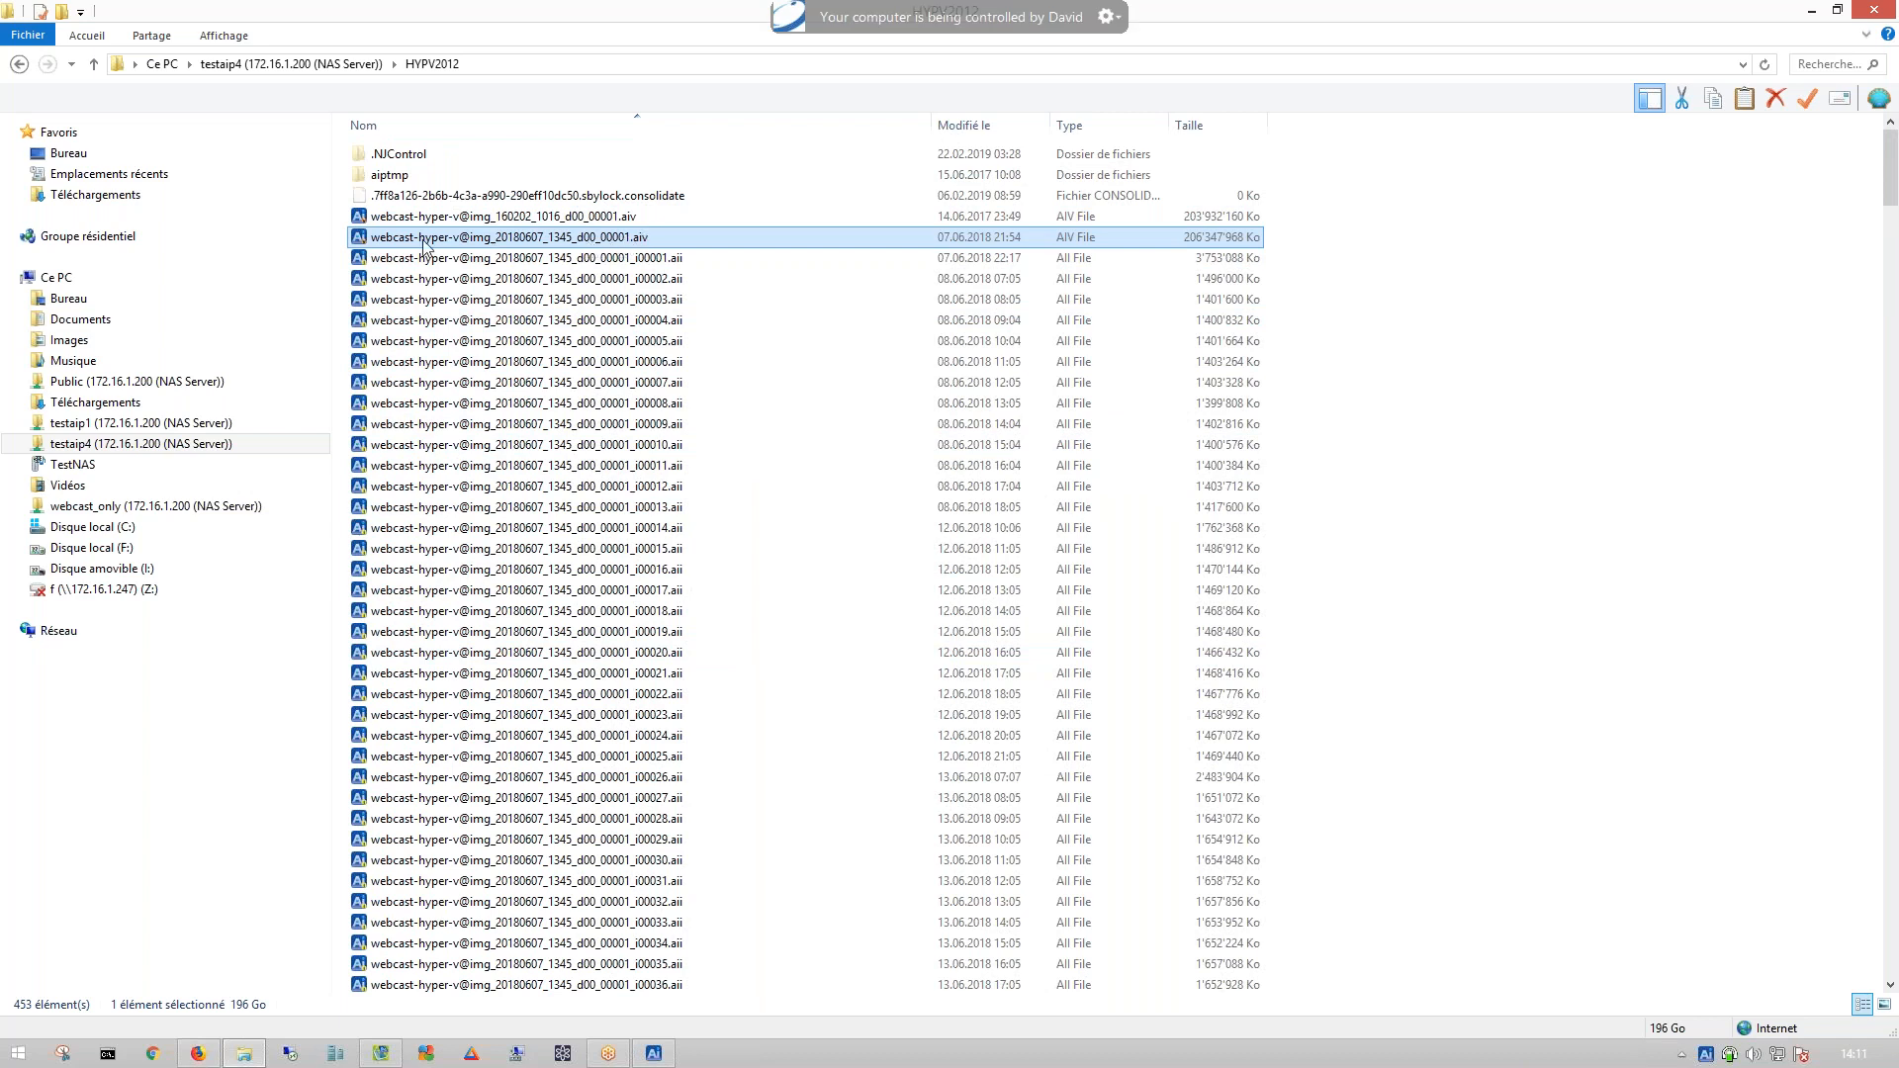
{"action": "left_click", "coordinate": [639, 260]}
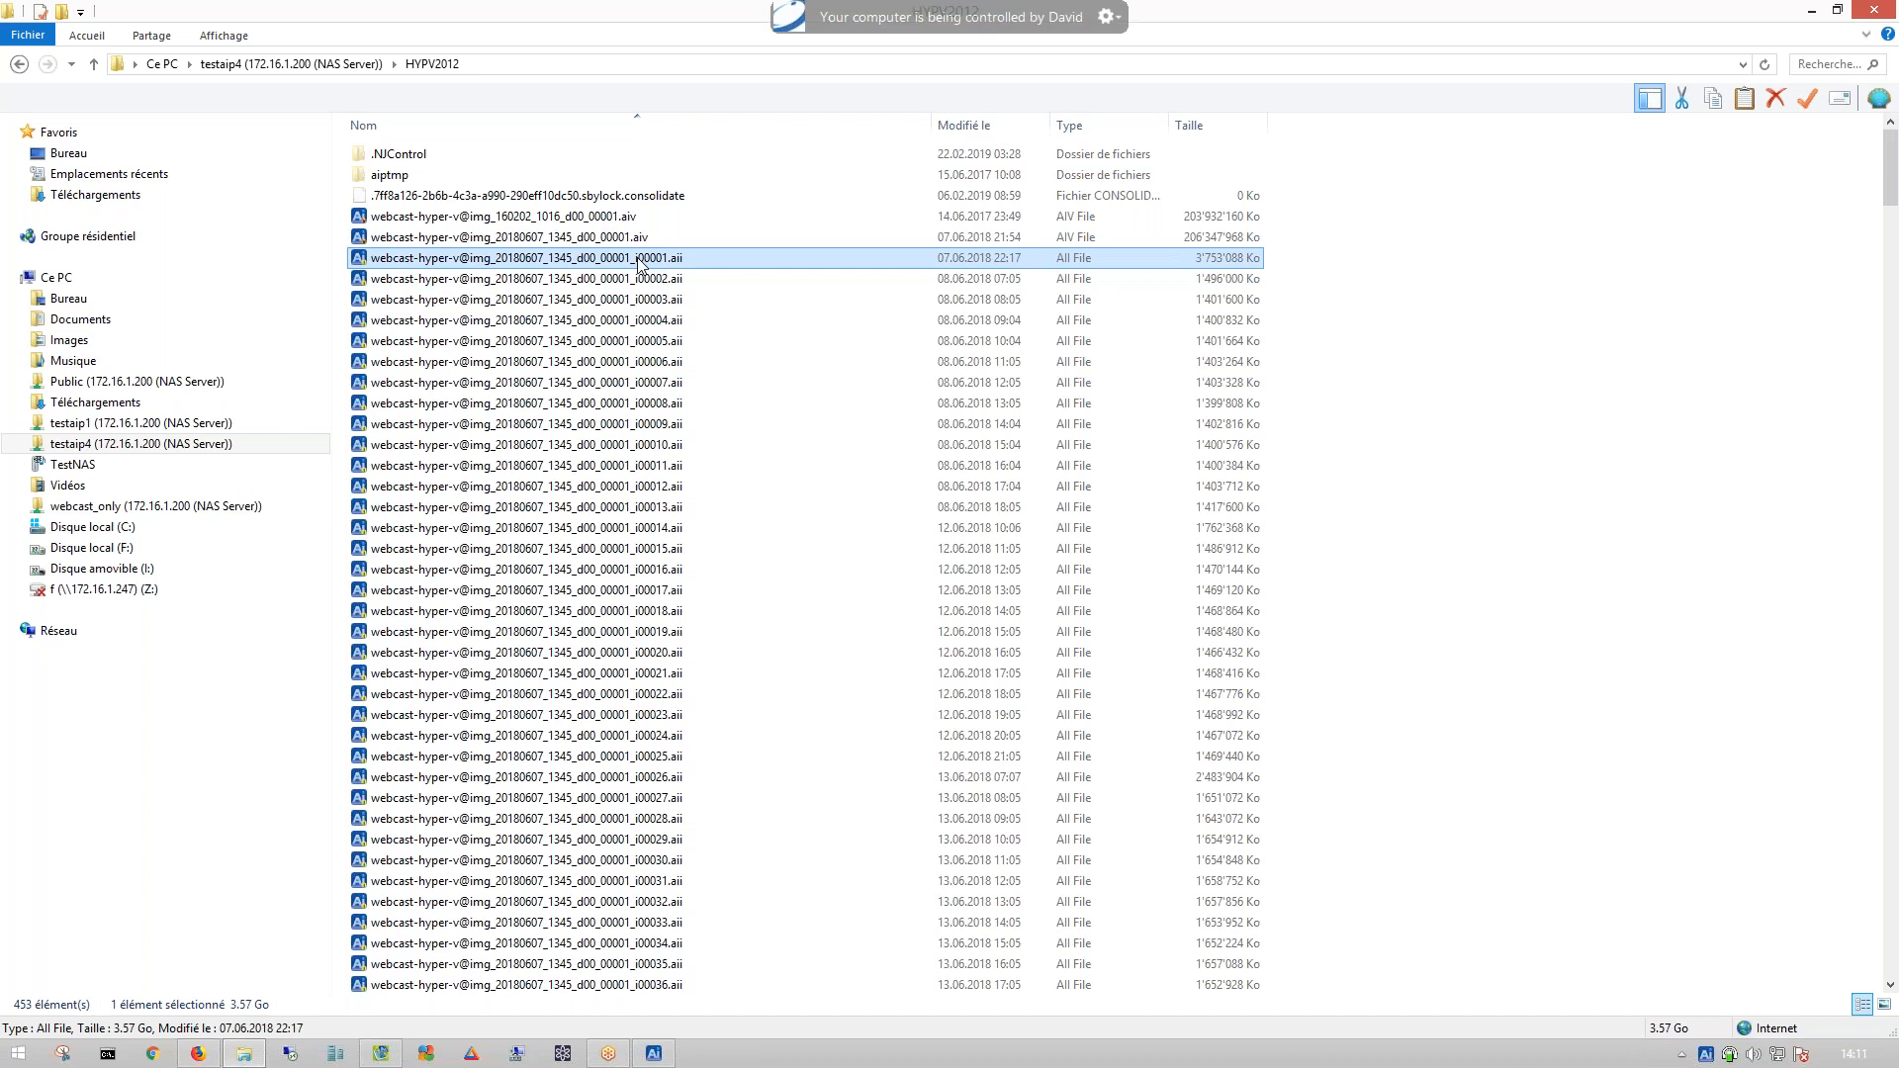
{"action": "left_click", "coordinate": [648, 282]}
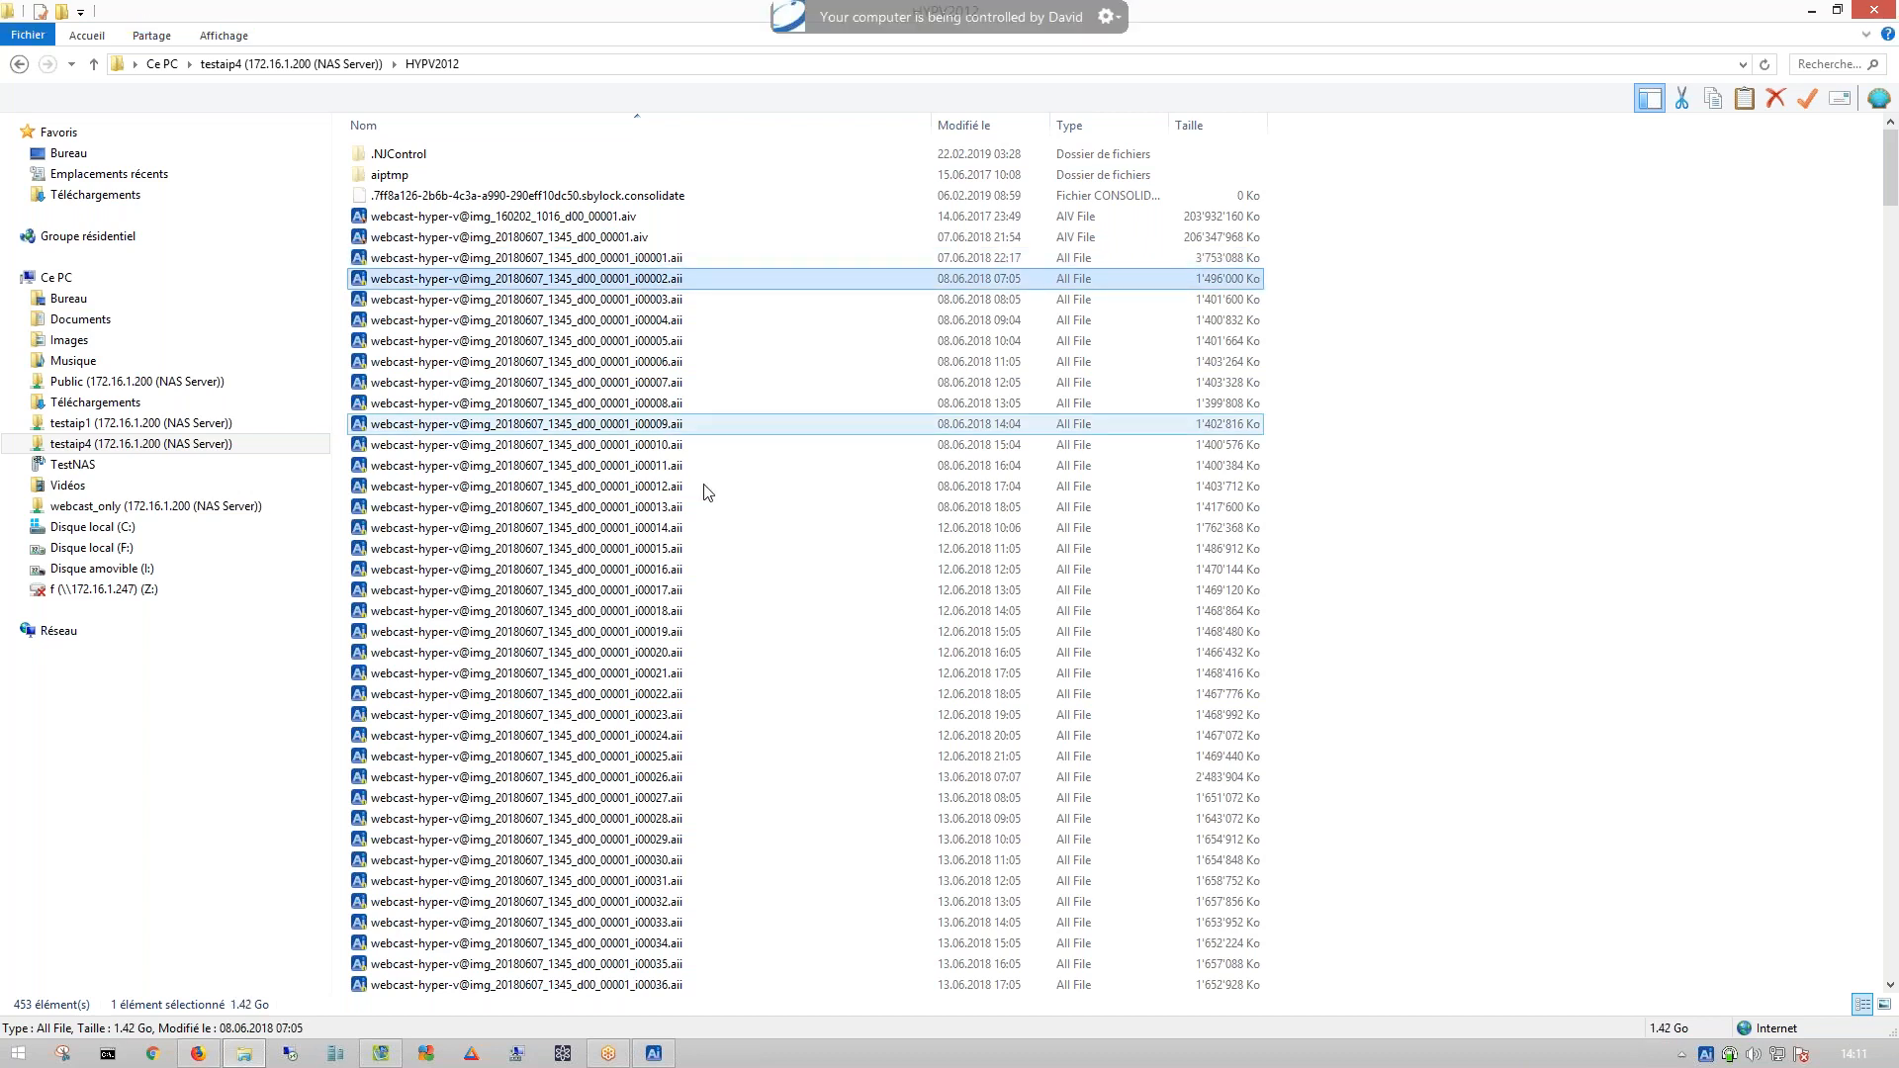
{"action": "scroll", "coordinate": [732, 594], "scroll_direction": "down", "scroll_amount": 20}
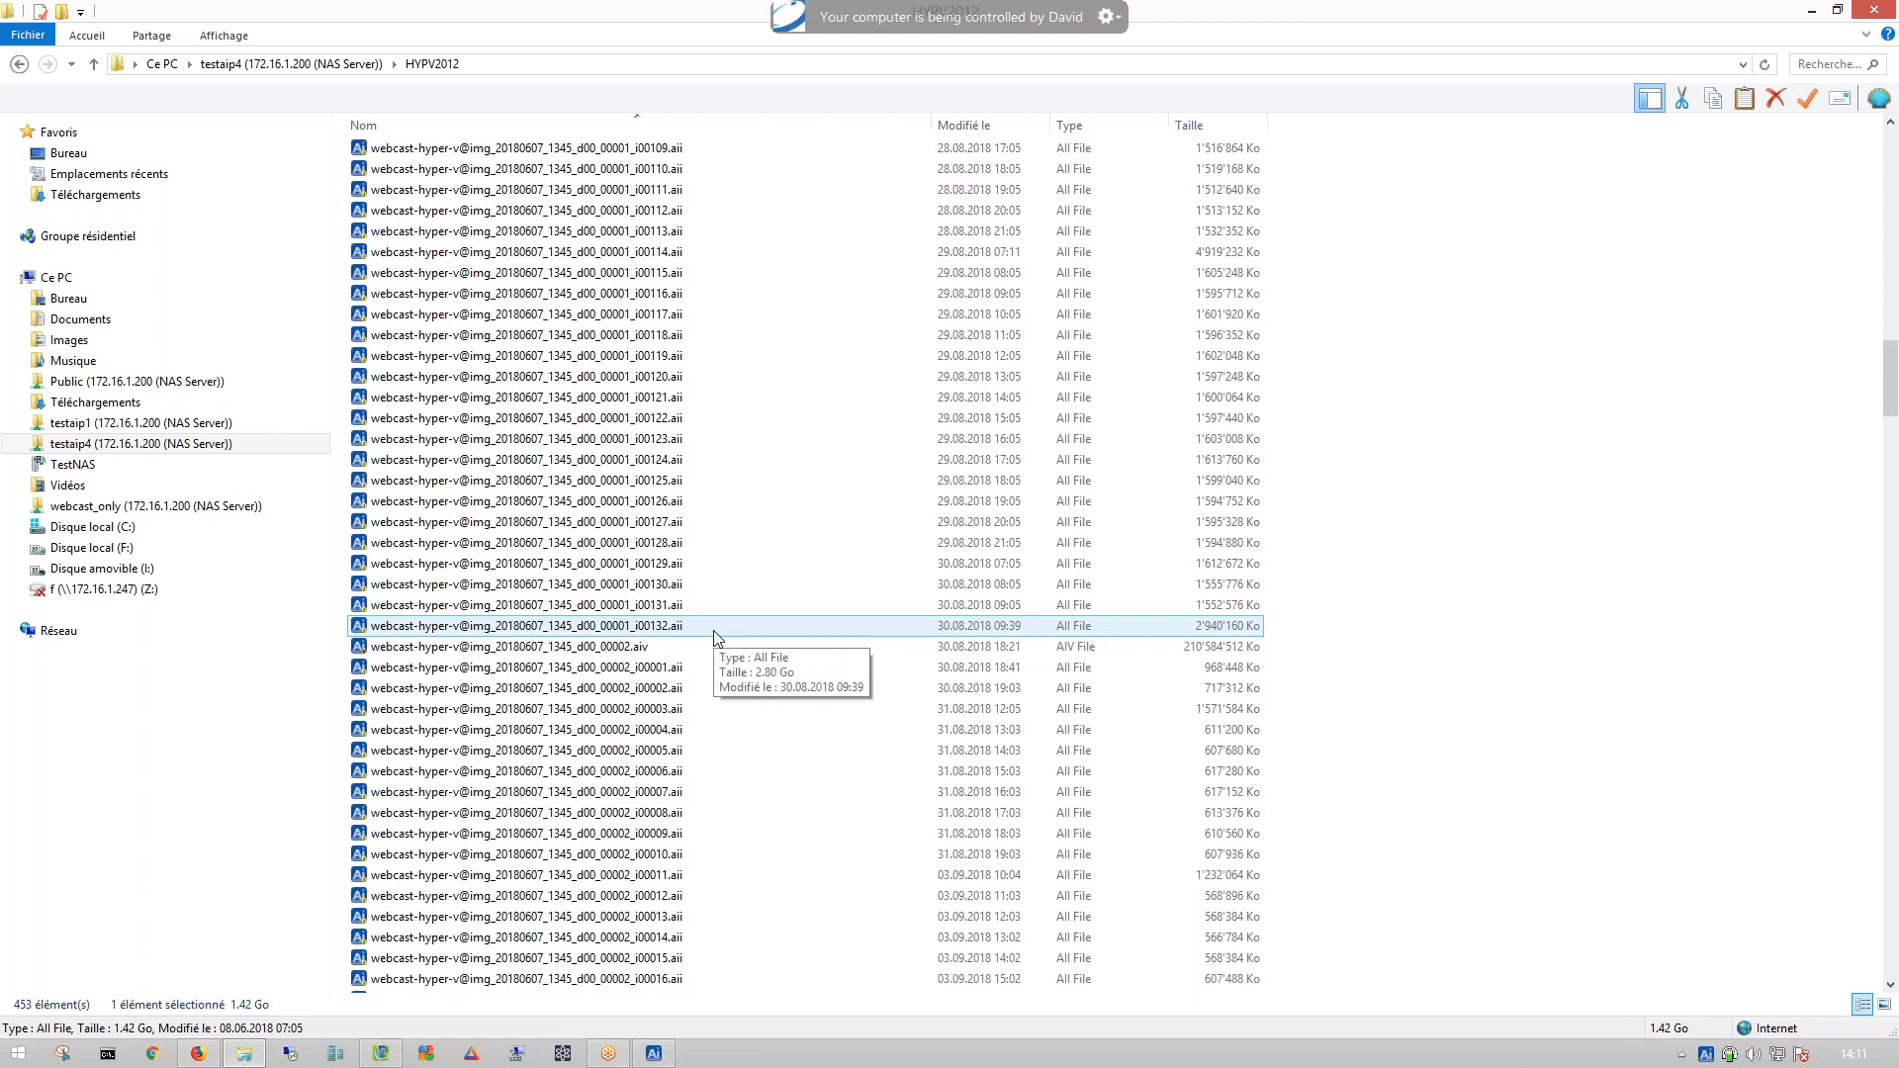
{"action": "left_click", "coordinate": [691, 648]}
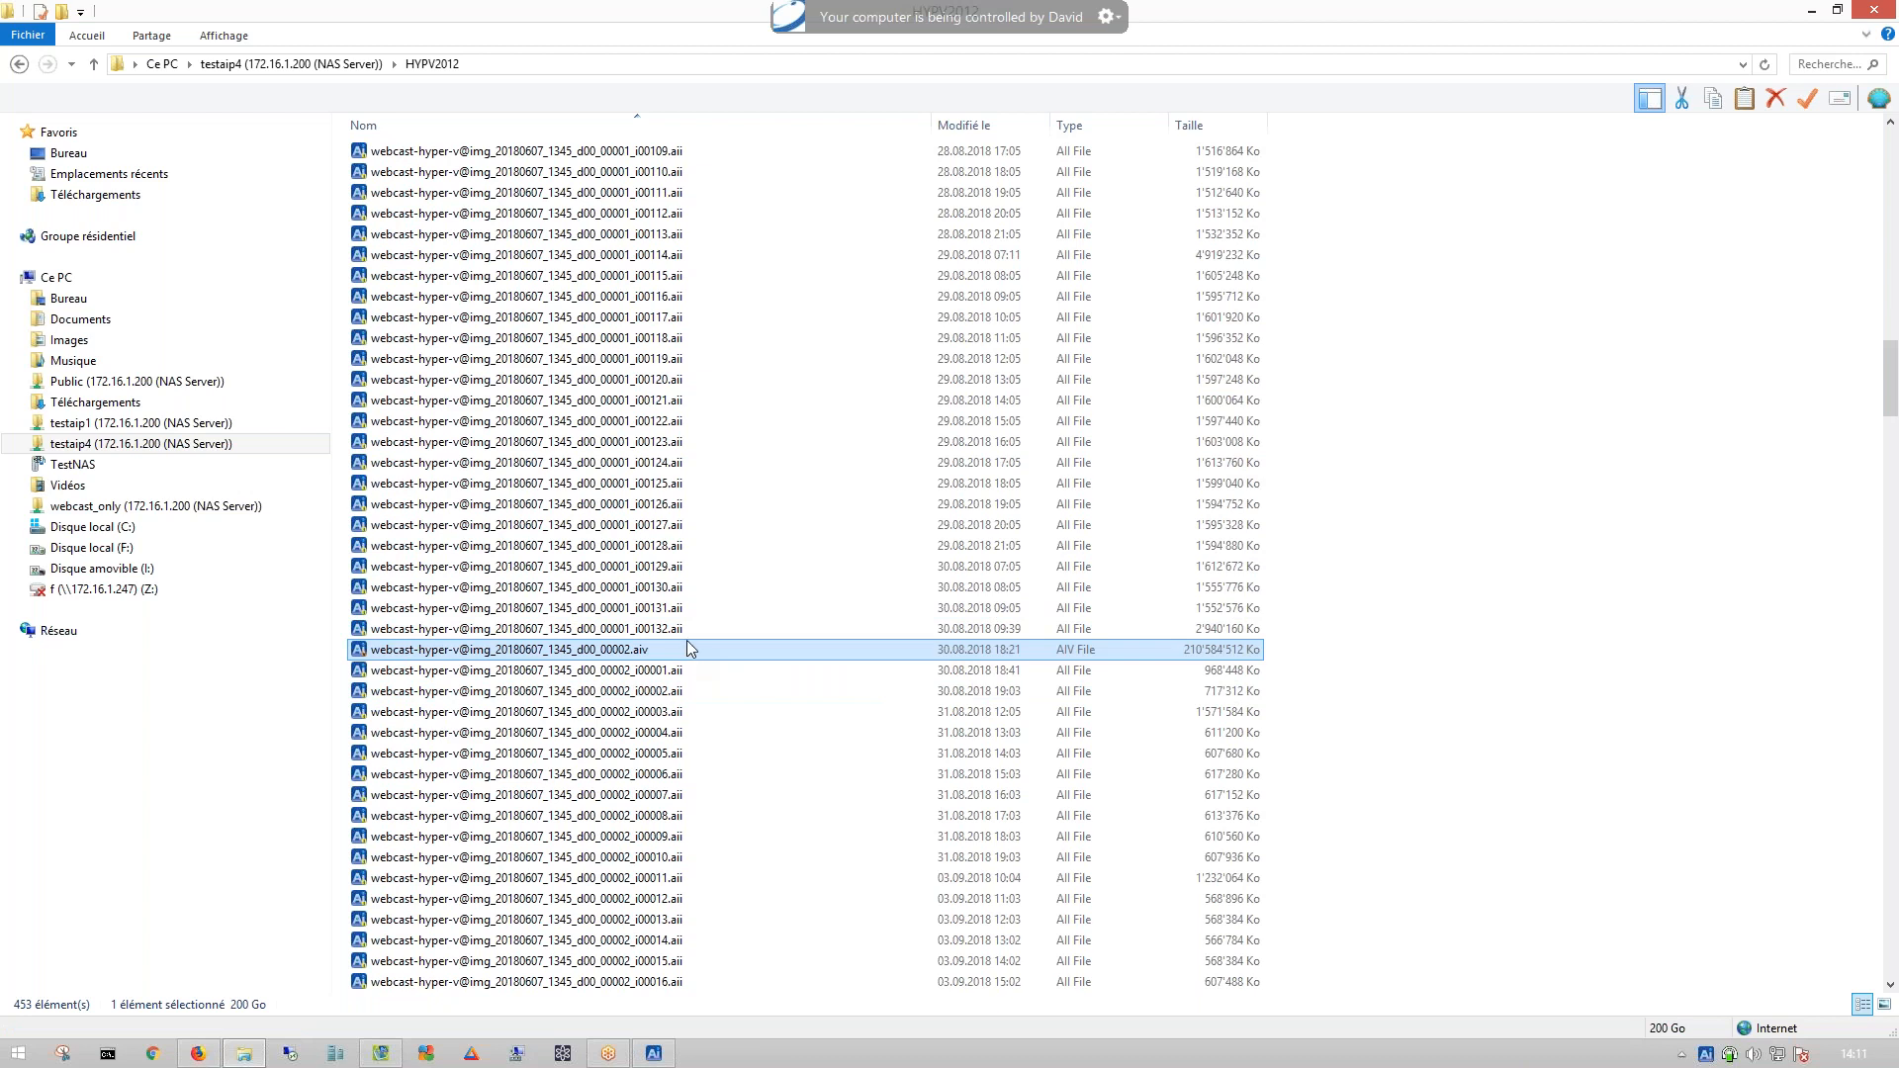
- Select all incremental files of the first 20180607_1345 image set, from i00001 through i00132
{"action": "scroll", "coordinate": [698, 634], "scroll_direction": "up", "scroll_amount": 3}
{"action": "scroll", "coordinate": [714, 671], "scroll_direction": "up", "scroll_amount": 20}
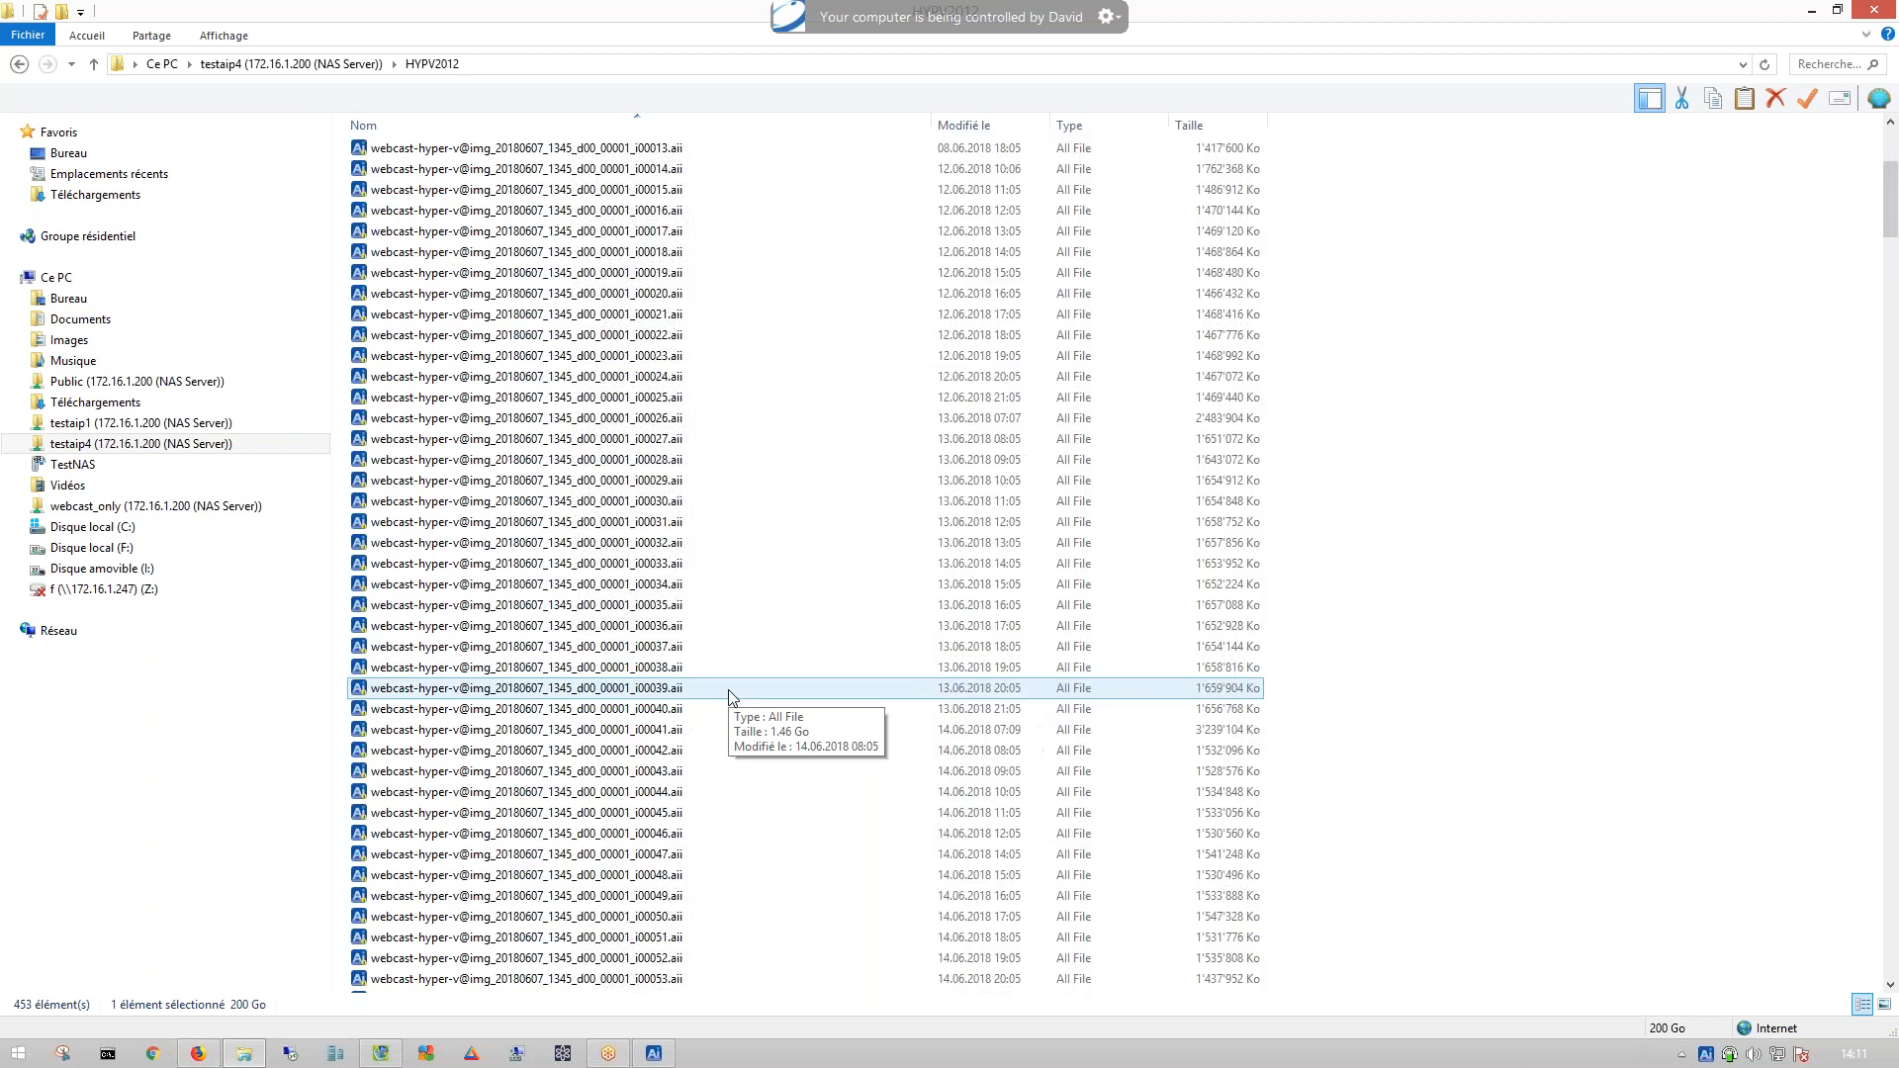
{"action": "scroll", "coordinate": [732, 683], "scroll_direction": "up", "scroll_amount": 12}
{"action": "left_click", "coordinate": [708, 262]}
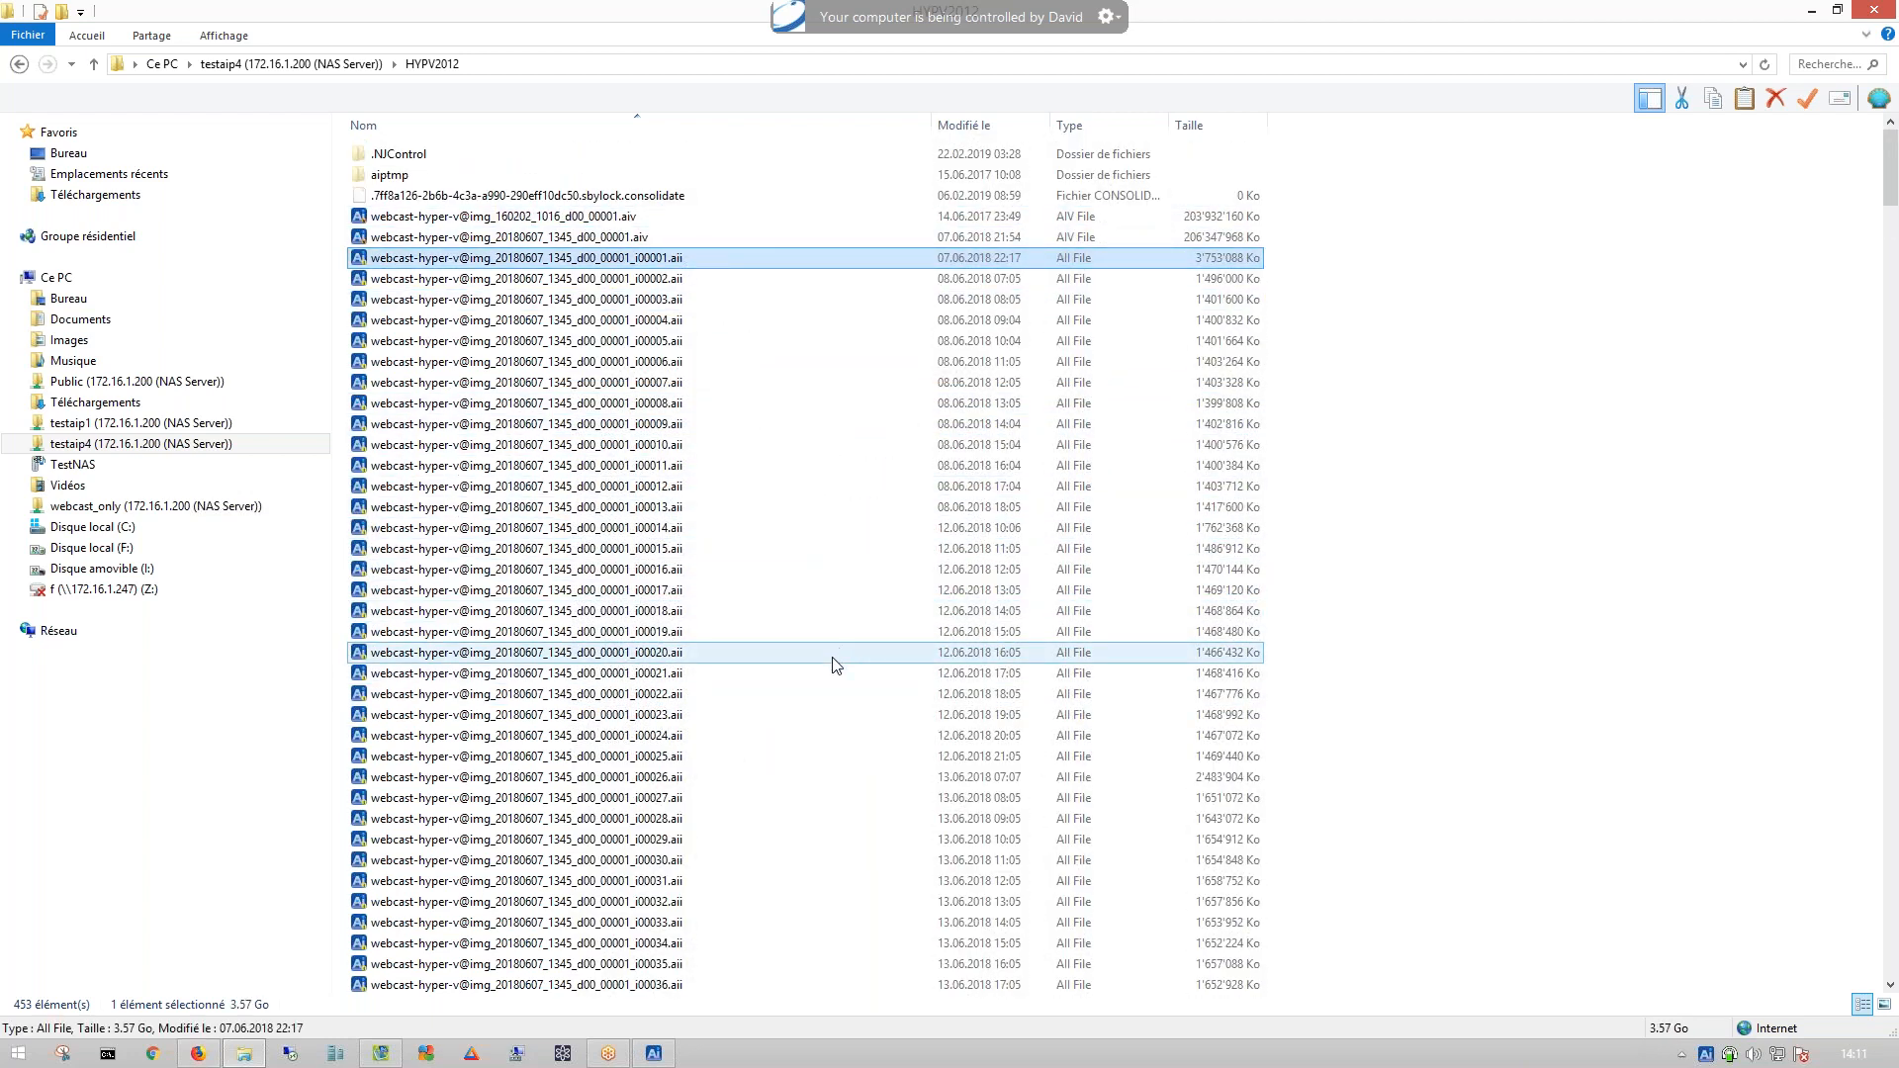
{"action": "scroll", "coordinate": [833, 665], "scroll_direction": "down", "scroll_amount": 20}
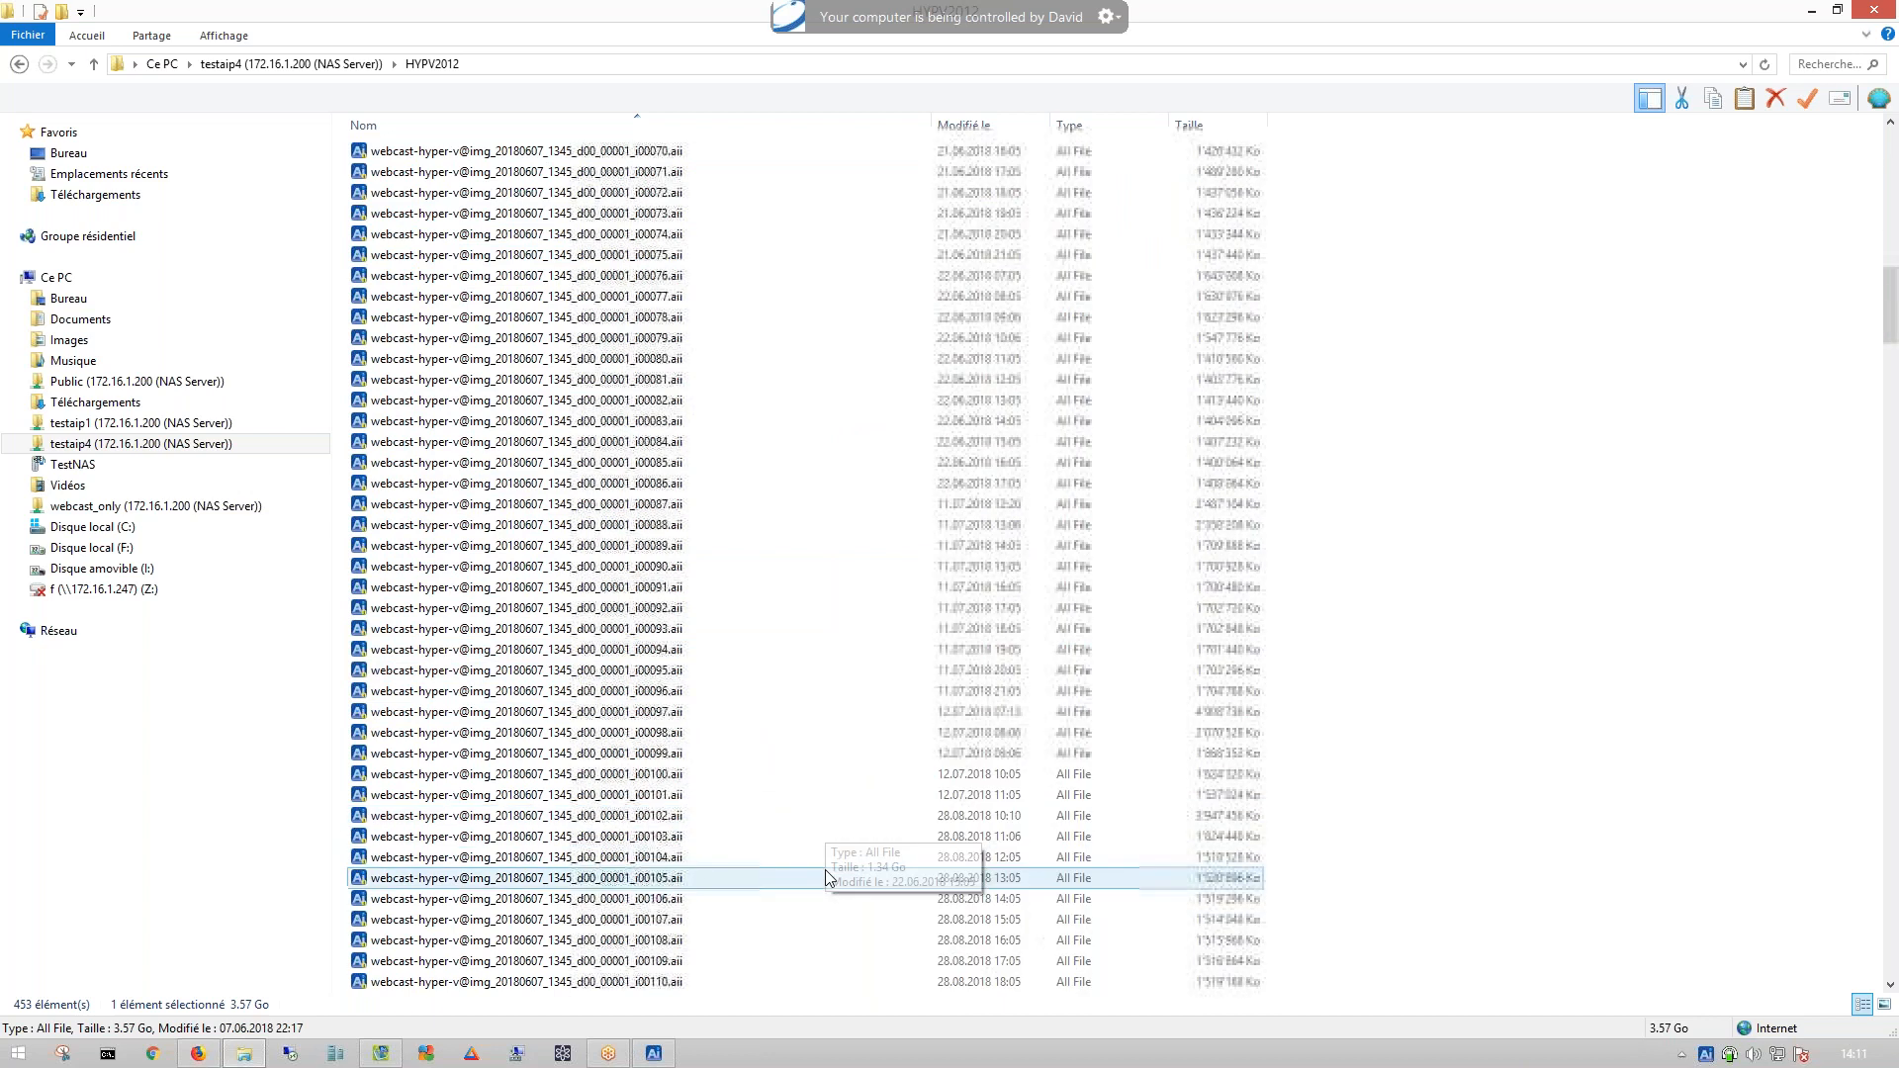
{"action": "scroll", "coordinate": [827, 876], "scroll_direction": "down", "scroll_amount": 10}
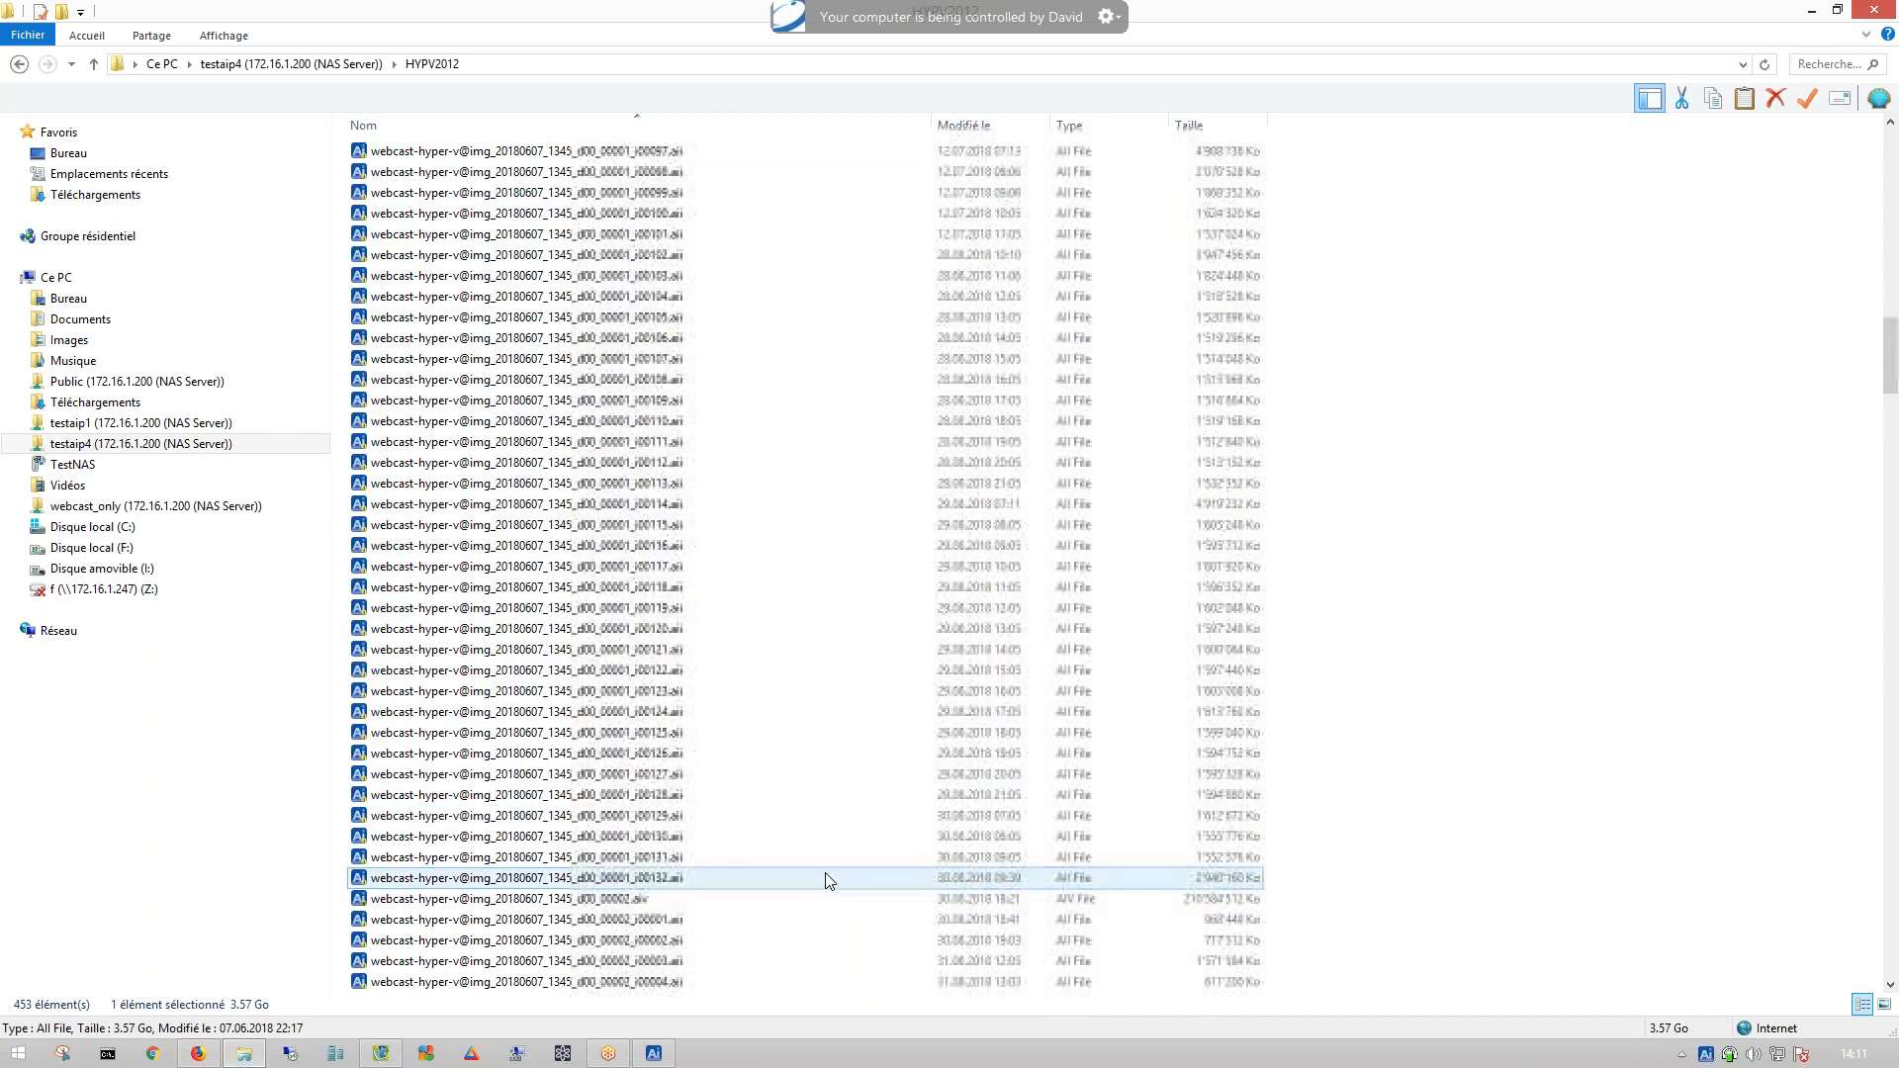
{"action": "left_click", "coordinate": [807, 817], "text": "shift"}
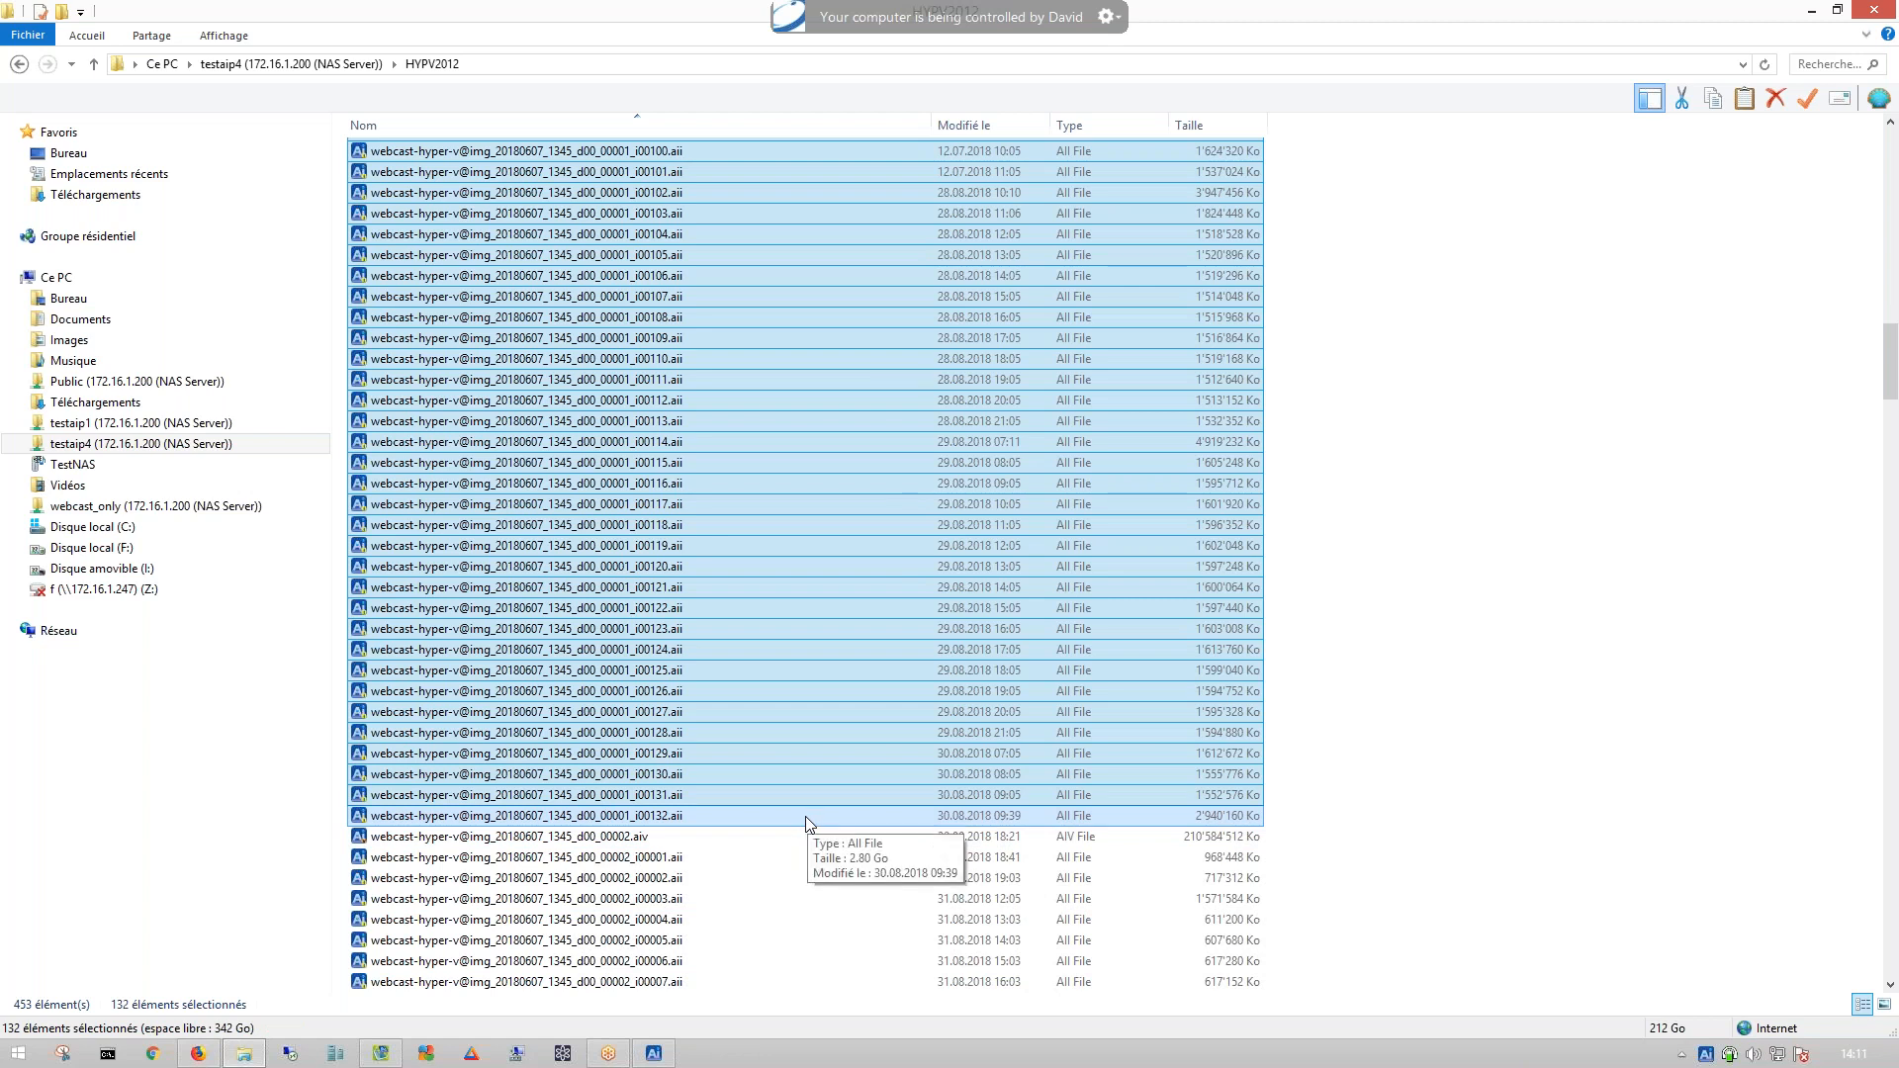
- Look through the selected incremental files, then select only the first set's last one, i00132, and examine the files before it
{"action": "scroll", "coordinate": [806, 823], "scroll_direction": "up", "scroll_amount": 6}
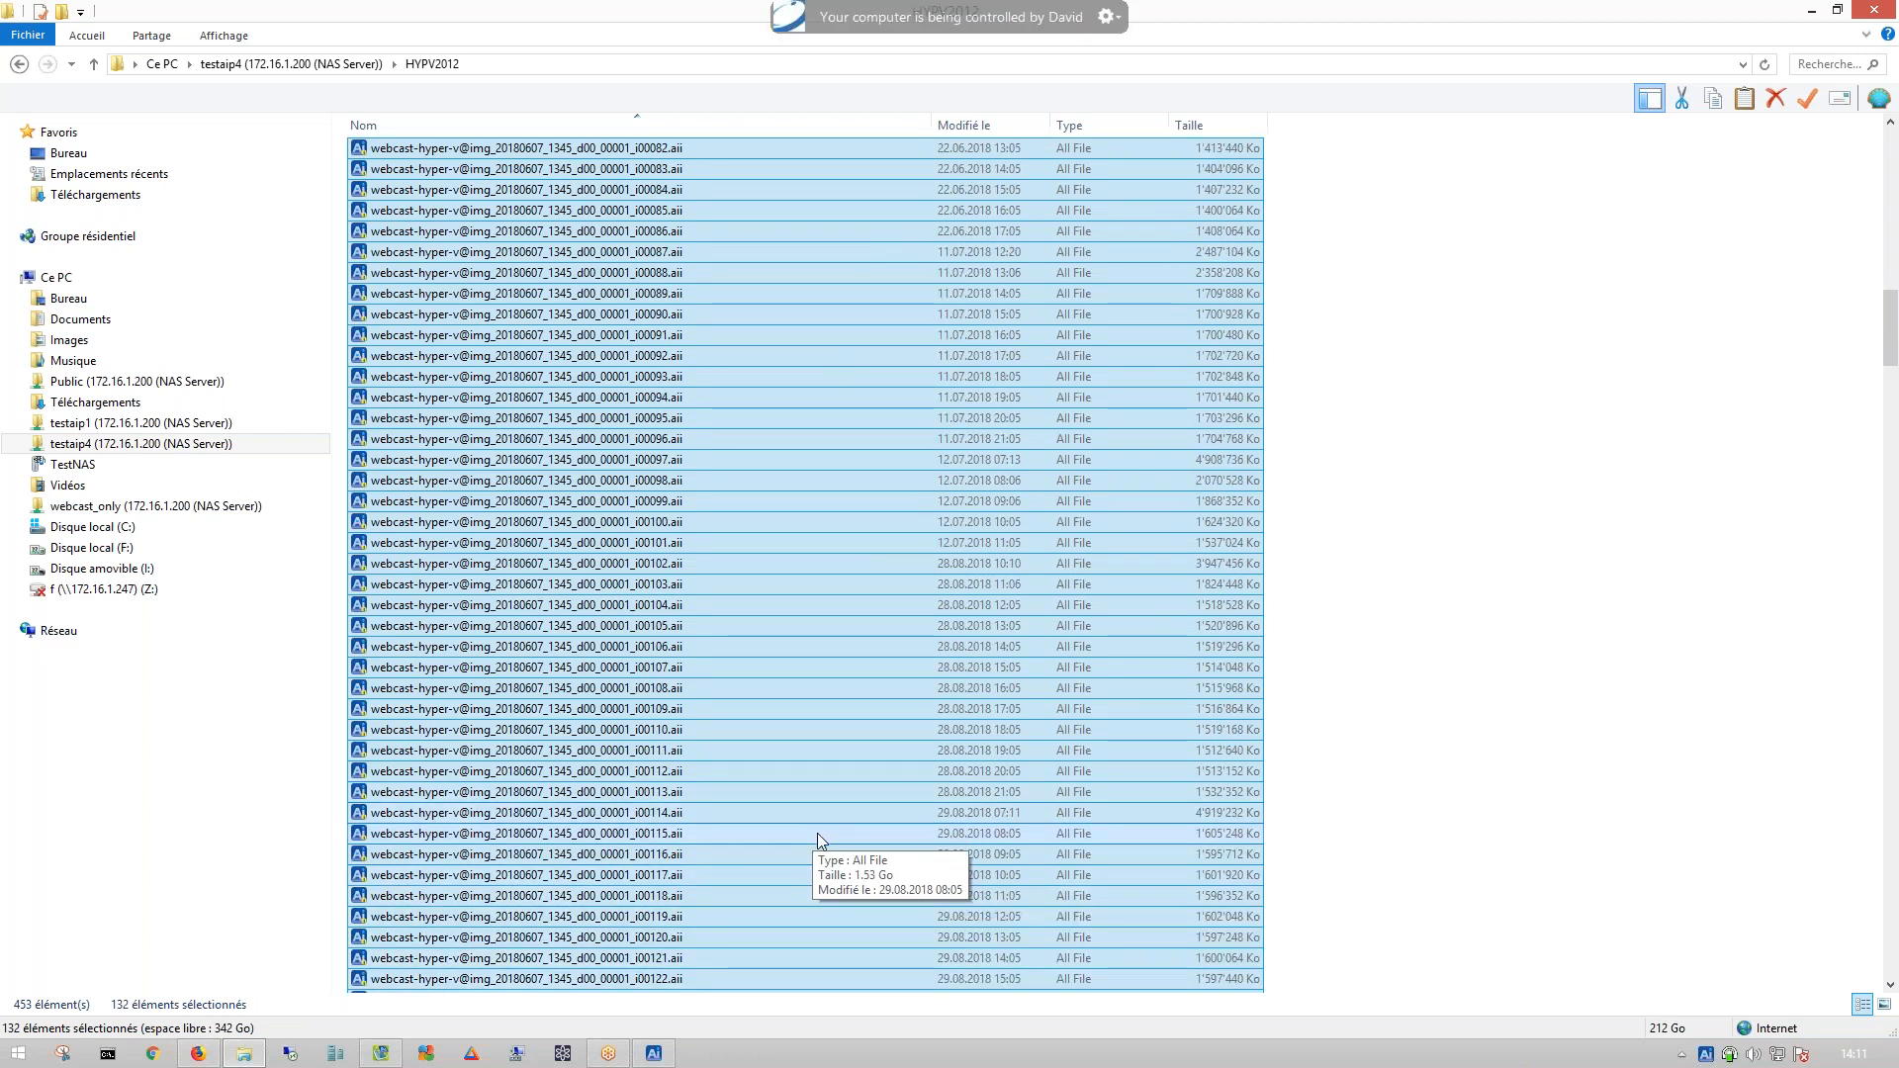
{"action": "scroll", "coordinate": [817, 833], "scroll_direction": "down", "scroll_amount": 6}
{"action": "left_click", "coordinate": [751, 817]}
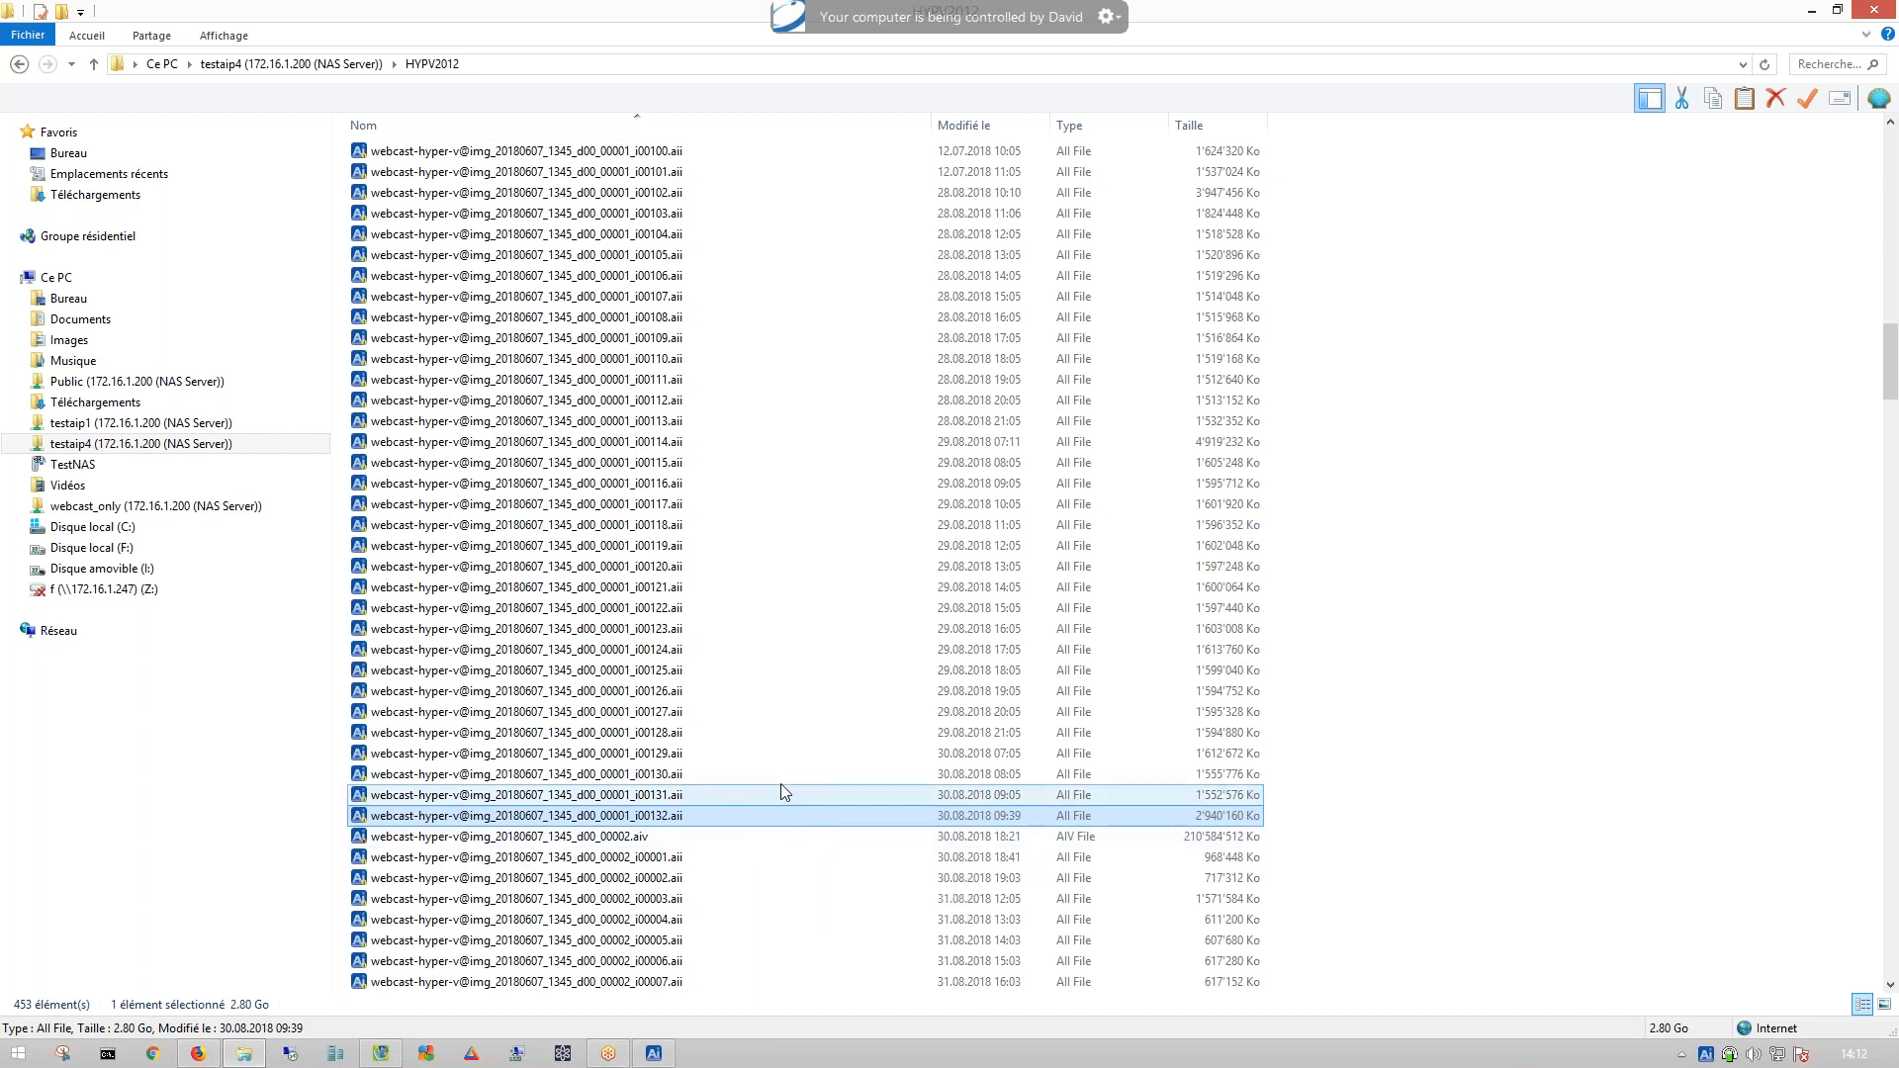
{"action": "scroll", "coordinate": [773, 742], "scroll_direction": "up", "scroll_amount": 3}
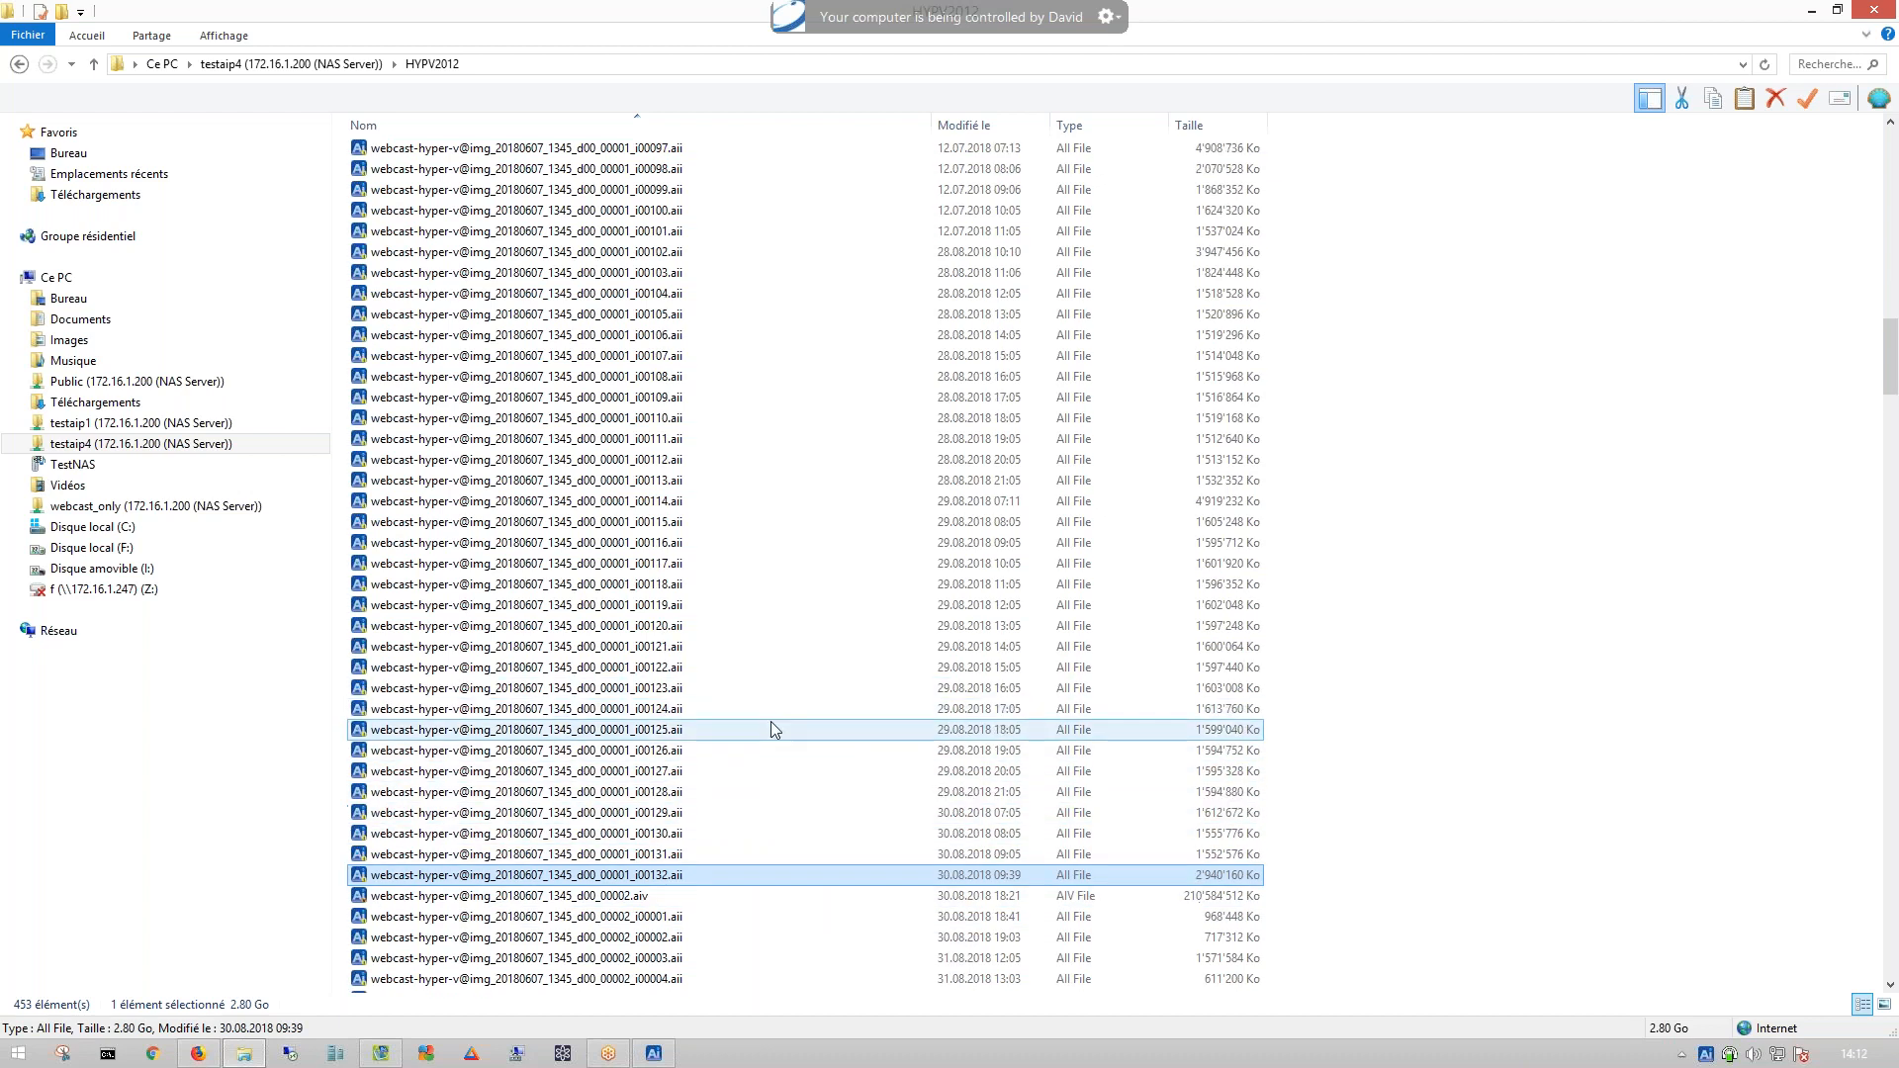
{"action": "scroll", "coordinate": [774, 740], "scroll_direction": "down", "scroll_amount": 3}
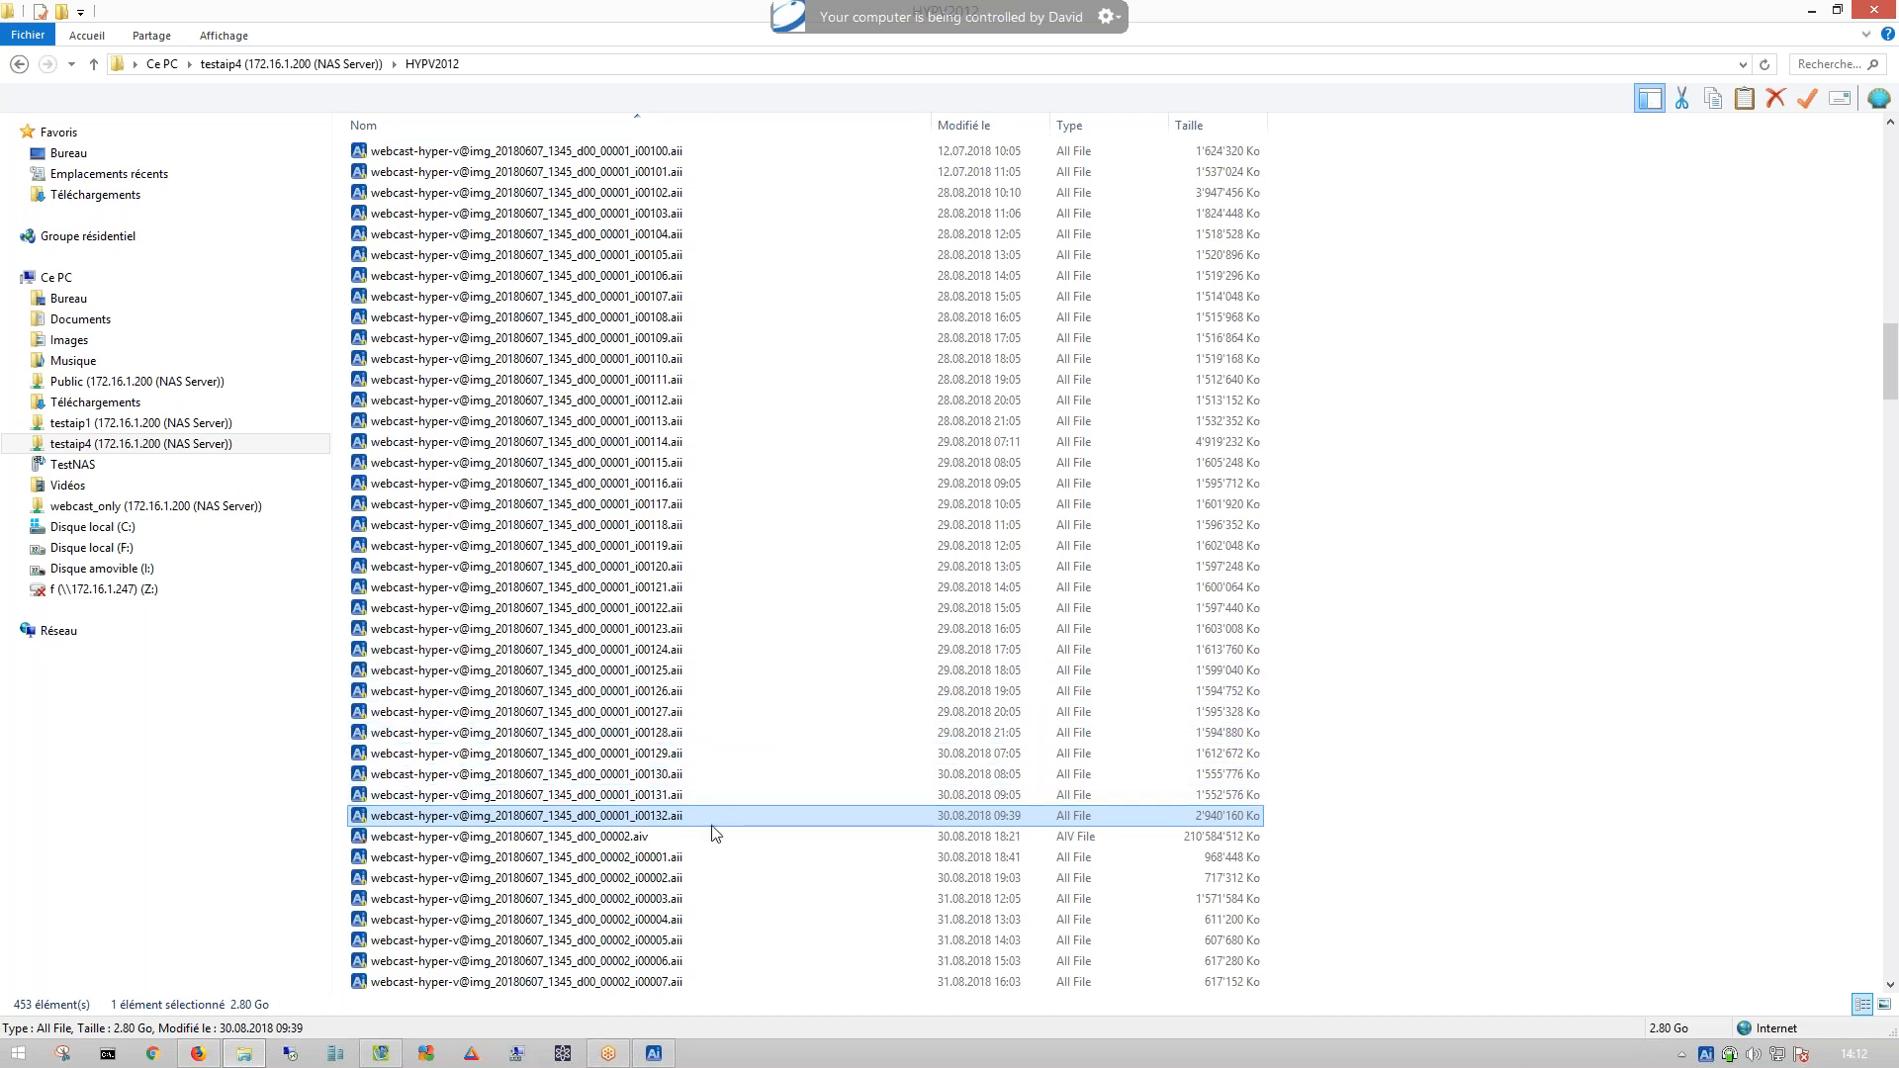
- Switch back to ActiveImage Protector and set the full base backup's recurrence to Mensuelle at the end of the month (EOM)
{"action": "left_click", "coordinate": [657, 1054]}
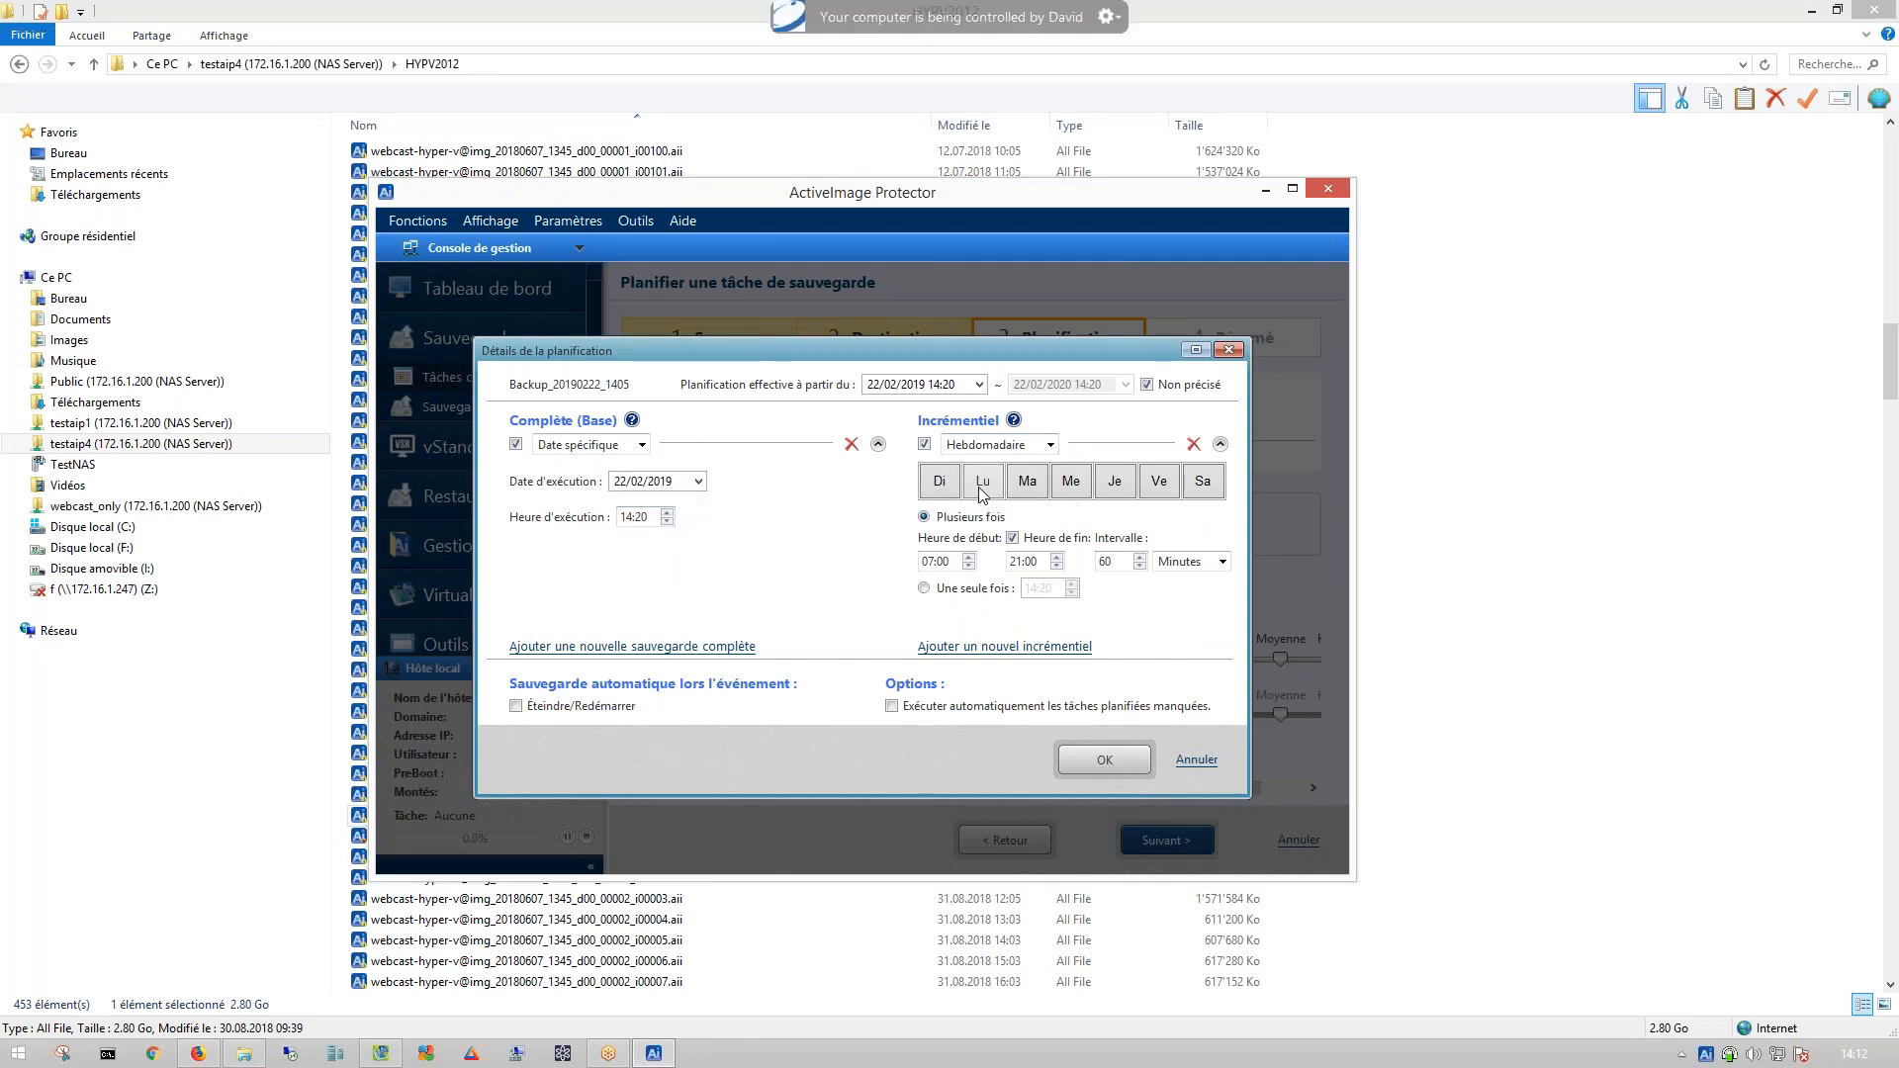
{"action": "left_click", "coordinate": [608, 445]}
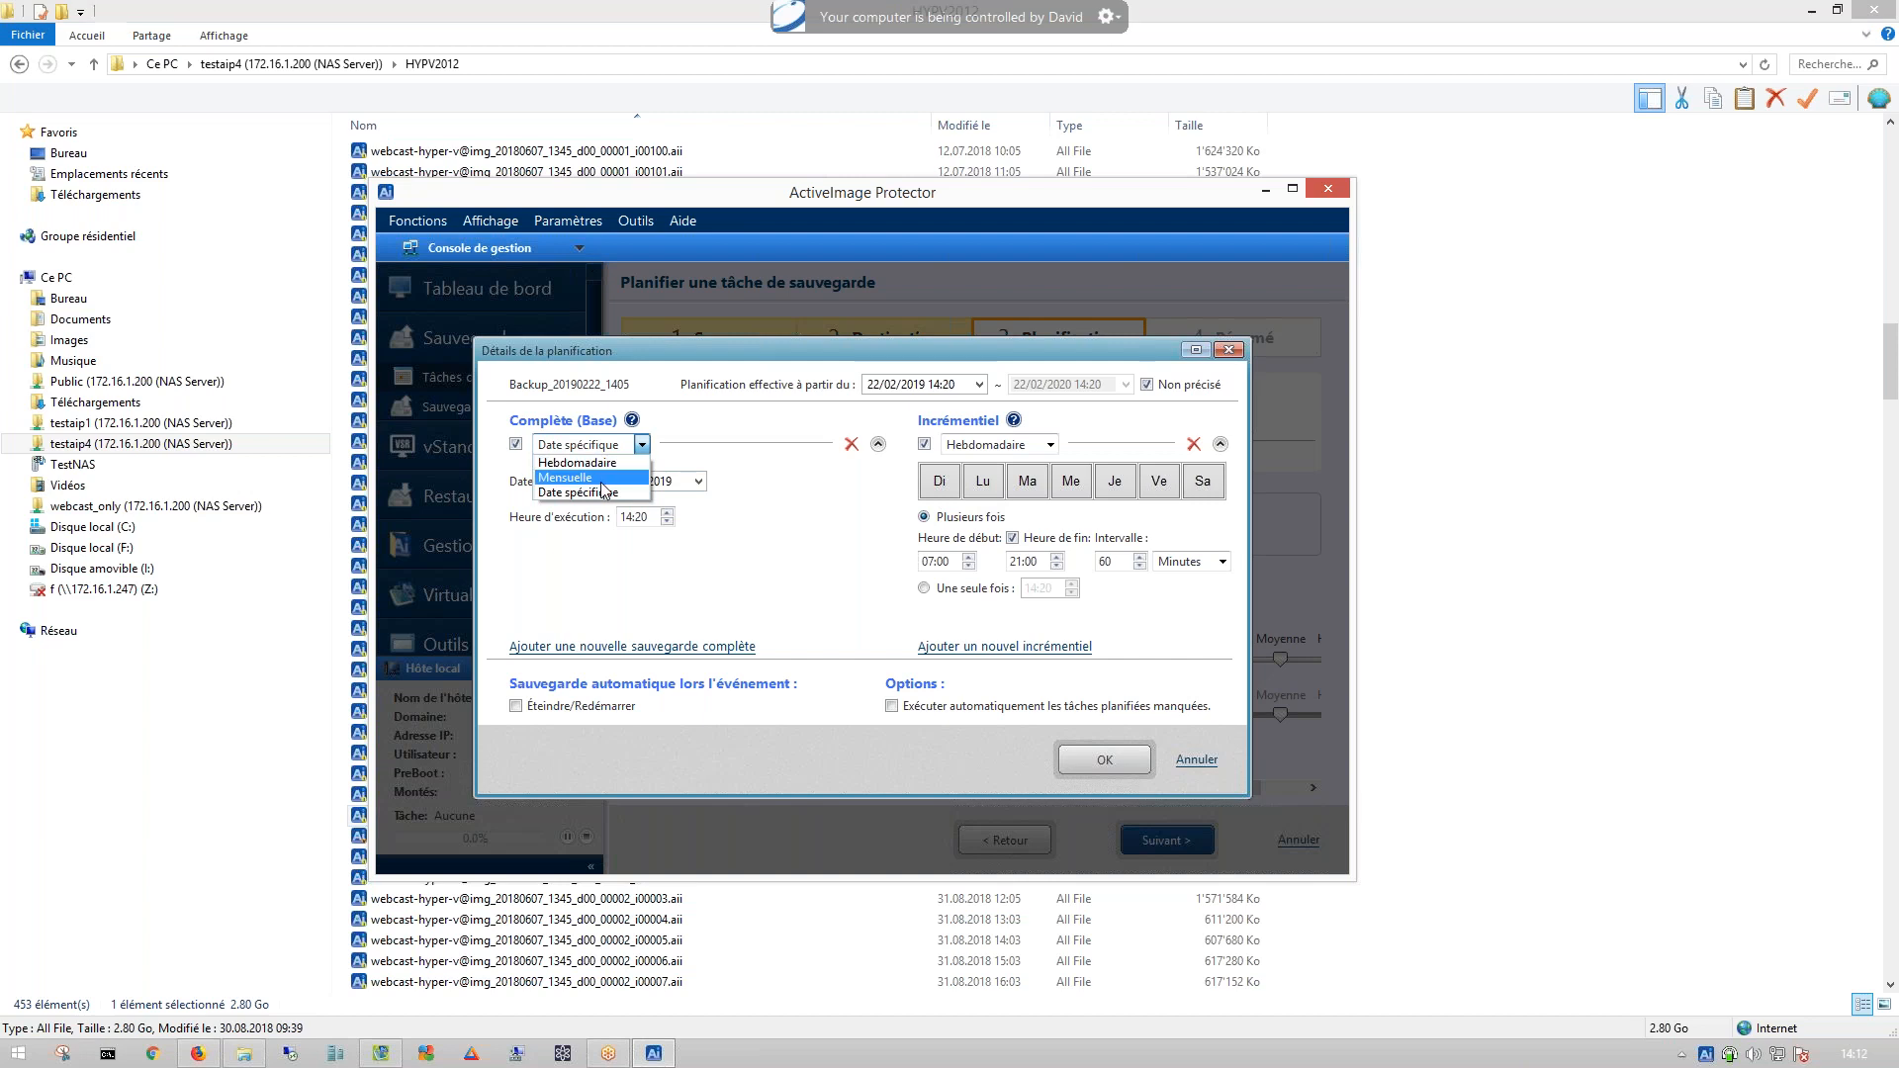
{"action": "left_click", "coordinate": [602, 481]}
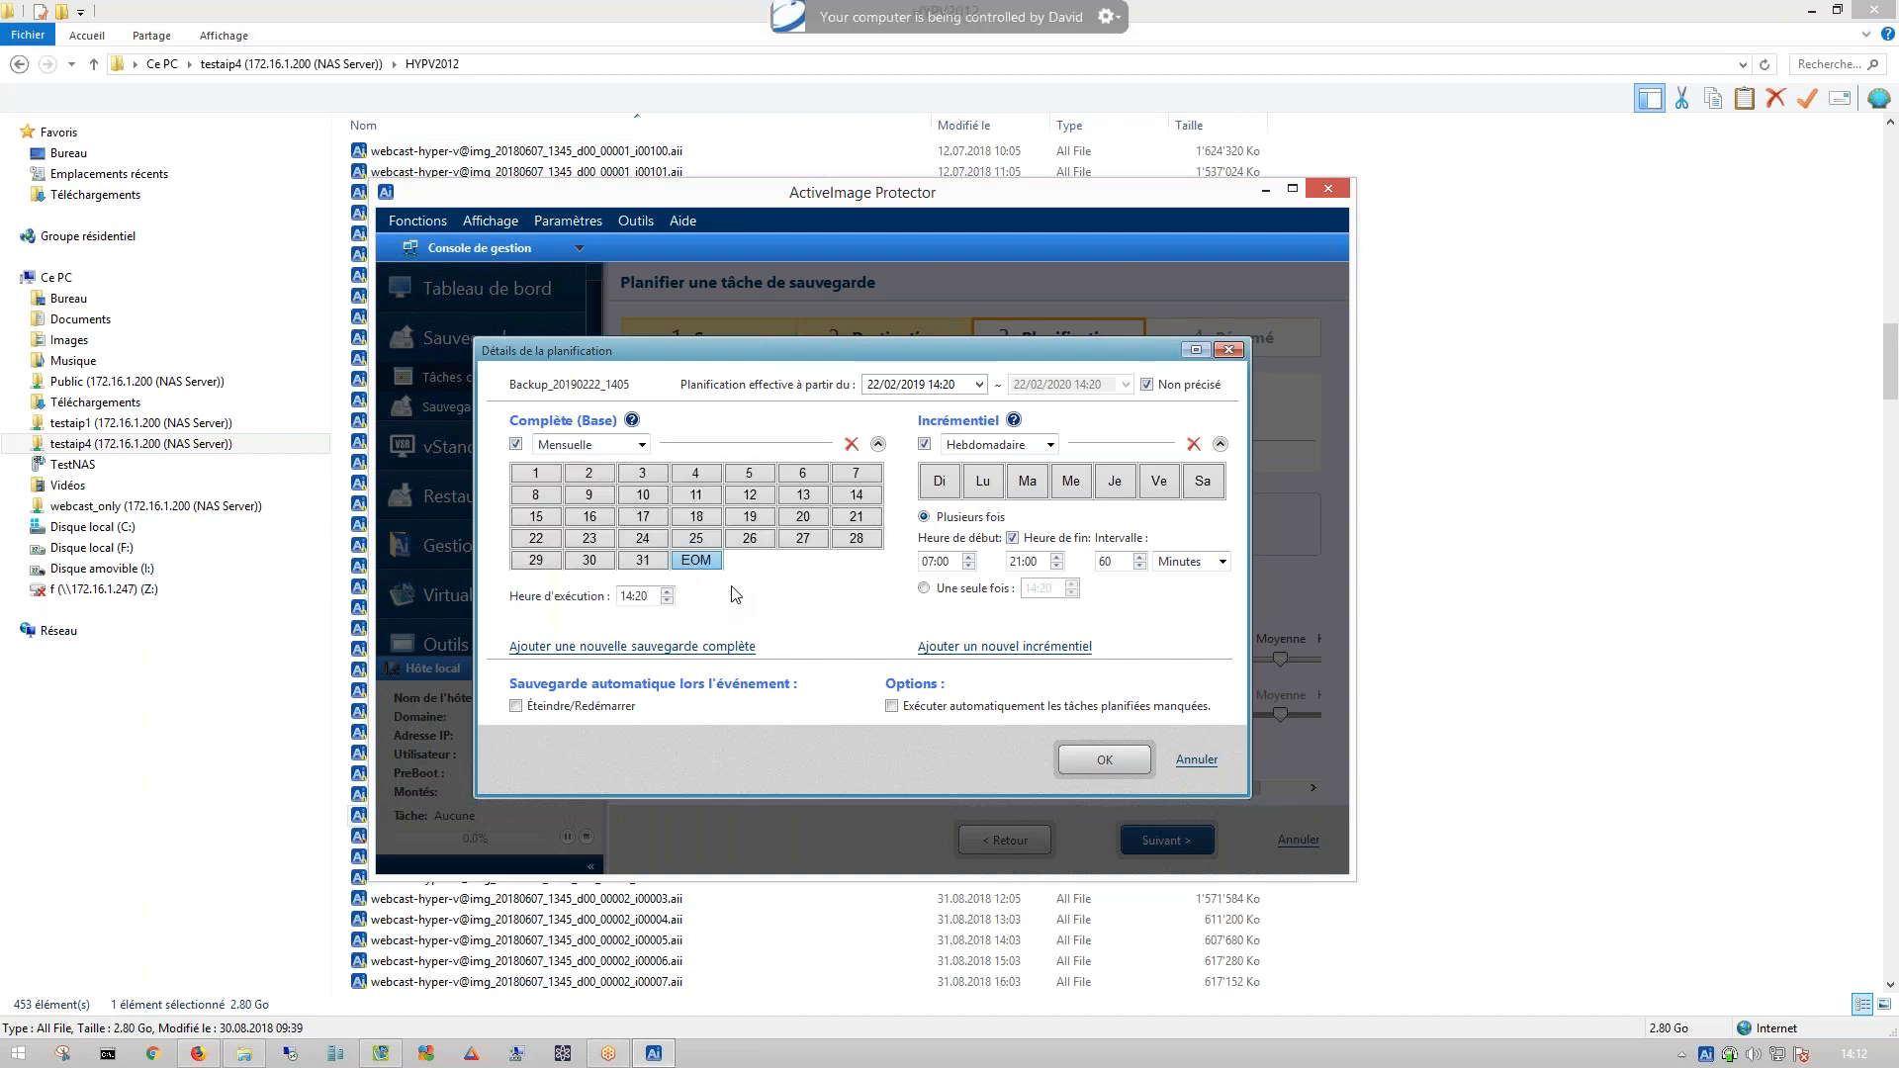
{"action": "left_click", "coordinate": [693, 562]}
- Keep the incremental backup's recurrence on Hebdomadaire and schedule it for Lu through Ve, from 08:00 to 18:00
{"action": "left_click", "coordinate": [1011, 447]}
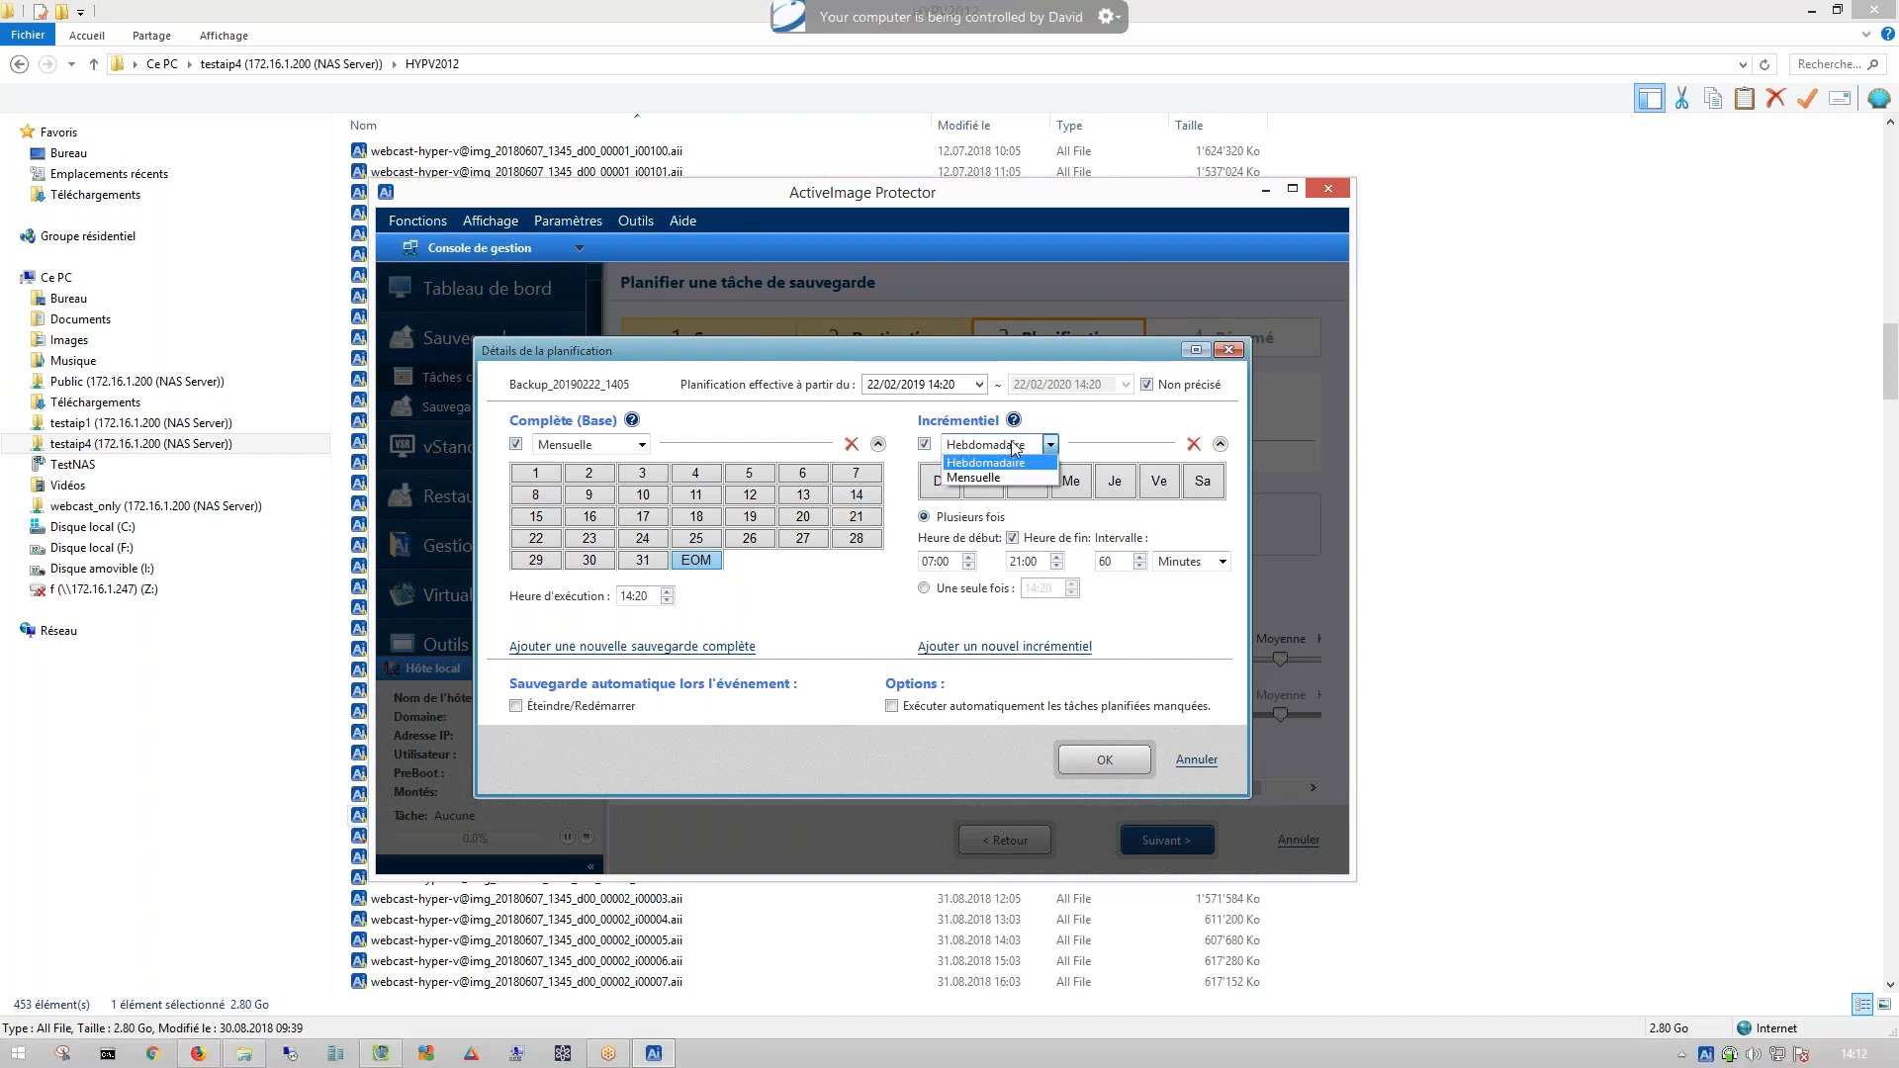
{"action": "left_click", "coordinate": [1010, 447]}
{"action": "left_click_drag", "start_coordinate": [987, 476], "coordinate": [1143, 465]}
{"action": "left_click", "coordinate": [1153, 480]}
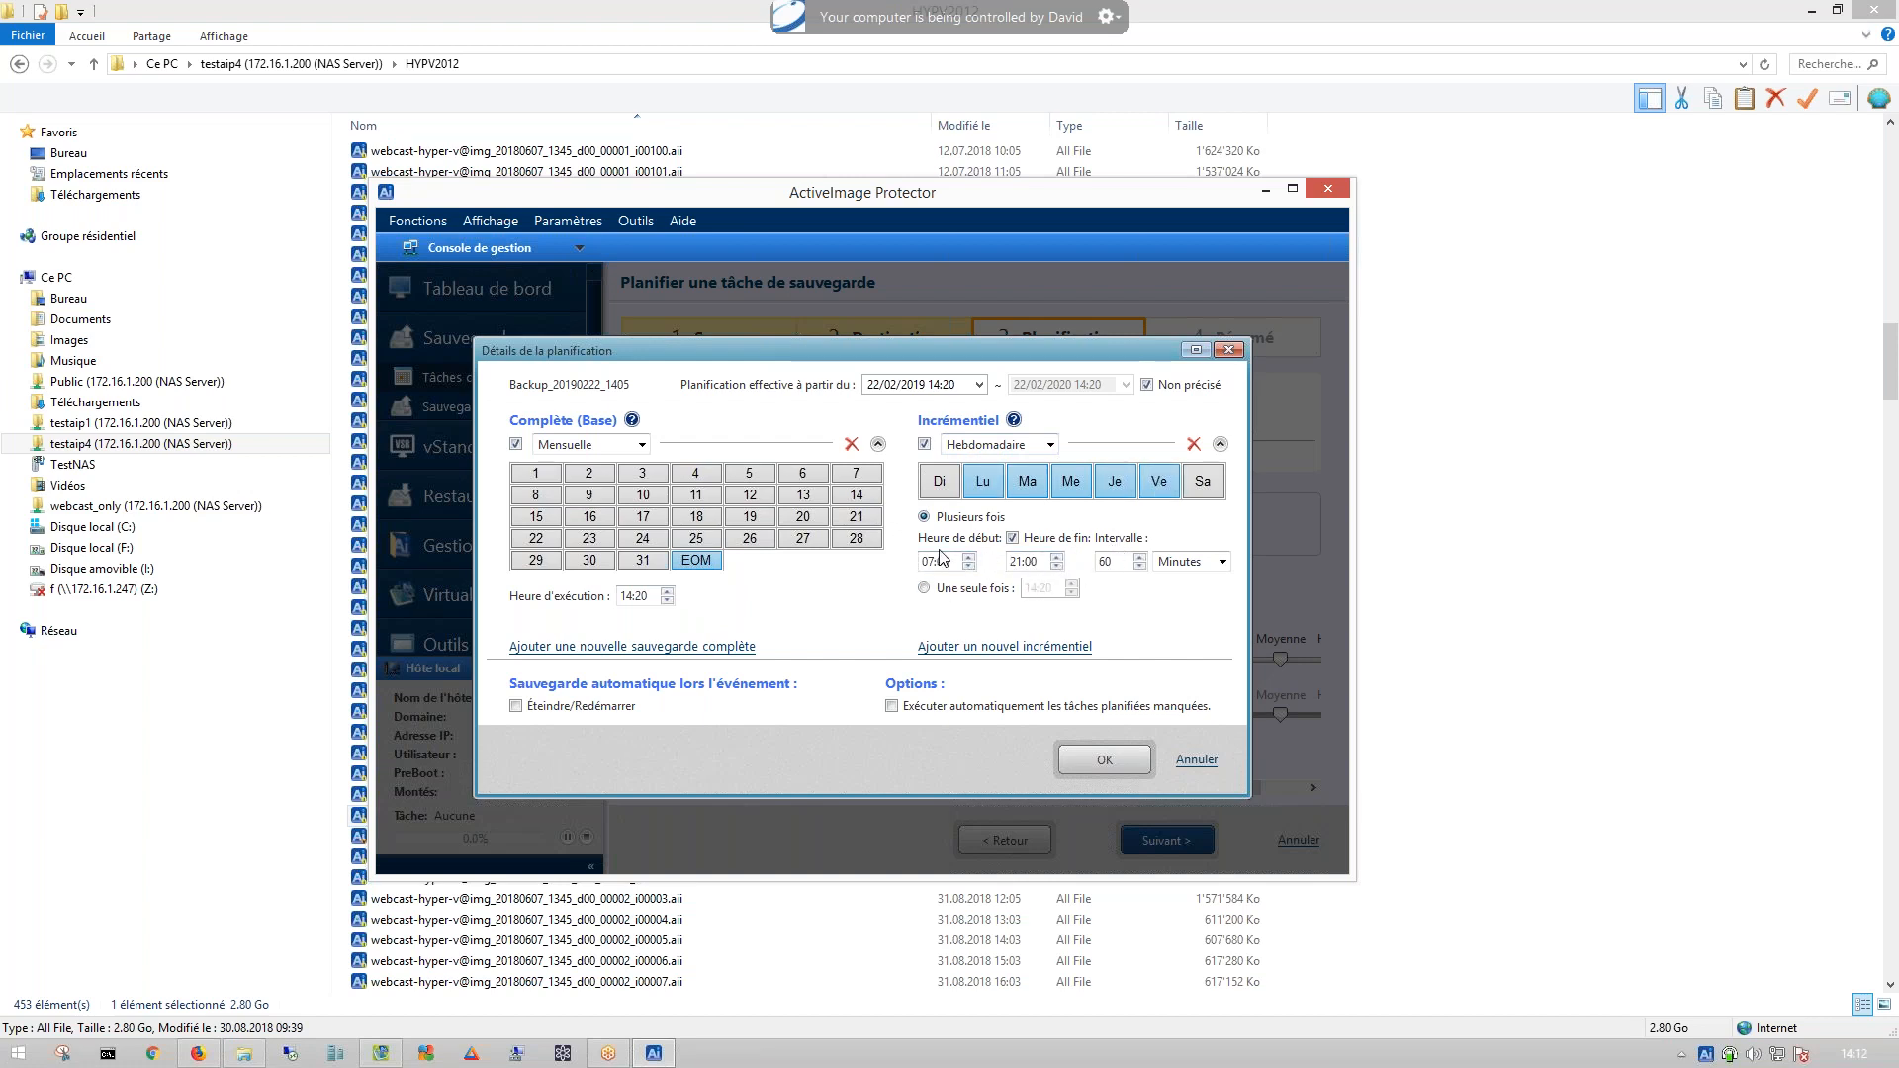
{"action": "left_click", "coordinate": [1059, 566]}
{"action": "left_click", "coordinate": [970, 558]}
- Add a new incremental schedule and change the days of the 08:00–18:00 weekly schedule to Sa and Di only
{"action": "left_click", "coordinate": [970, 649]}
{"action": "scroll", "coordinate": [1160, 592], "scroll_direction": "down", "scroll_amount": 2}
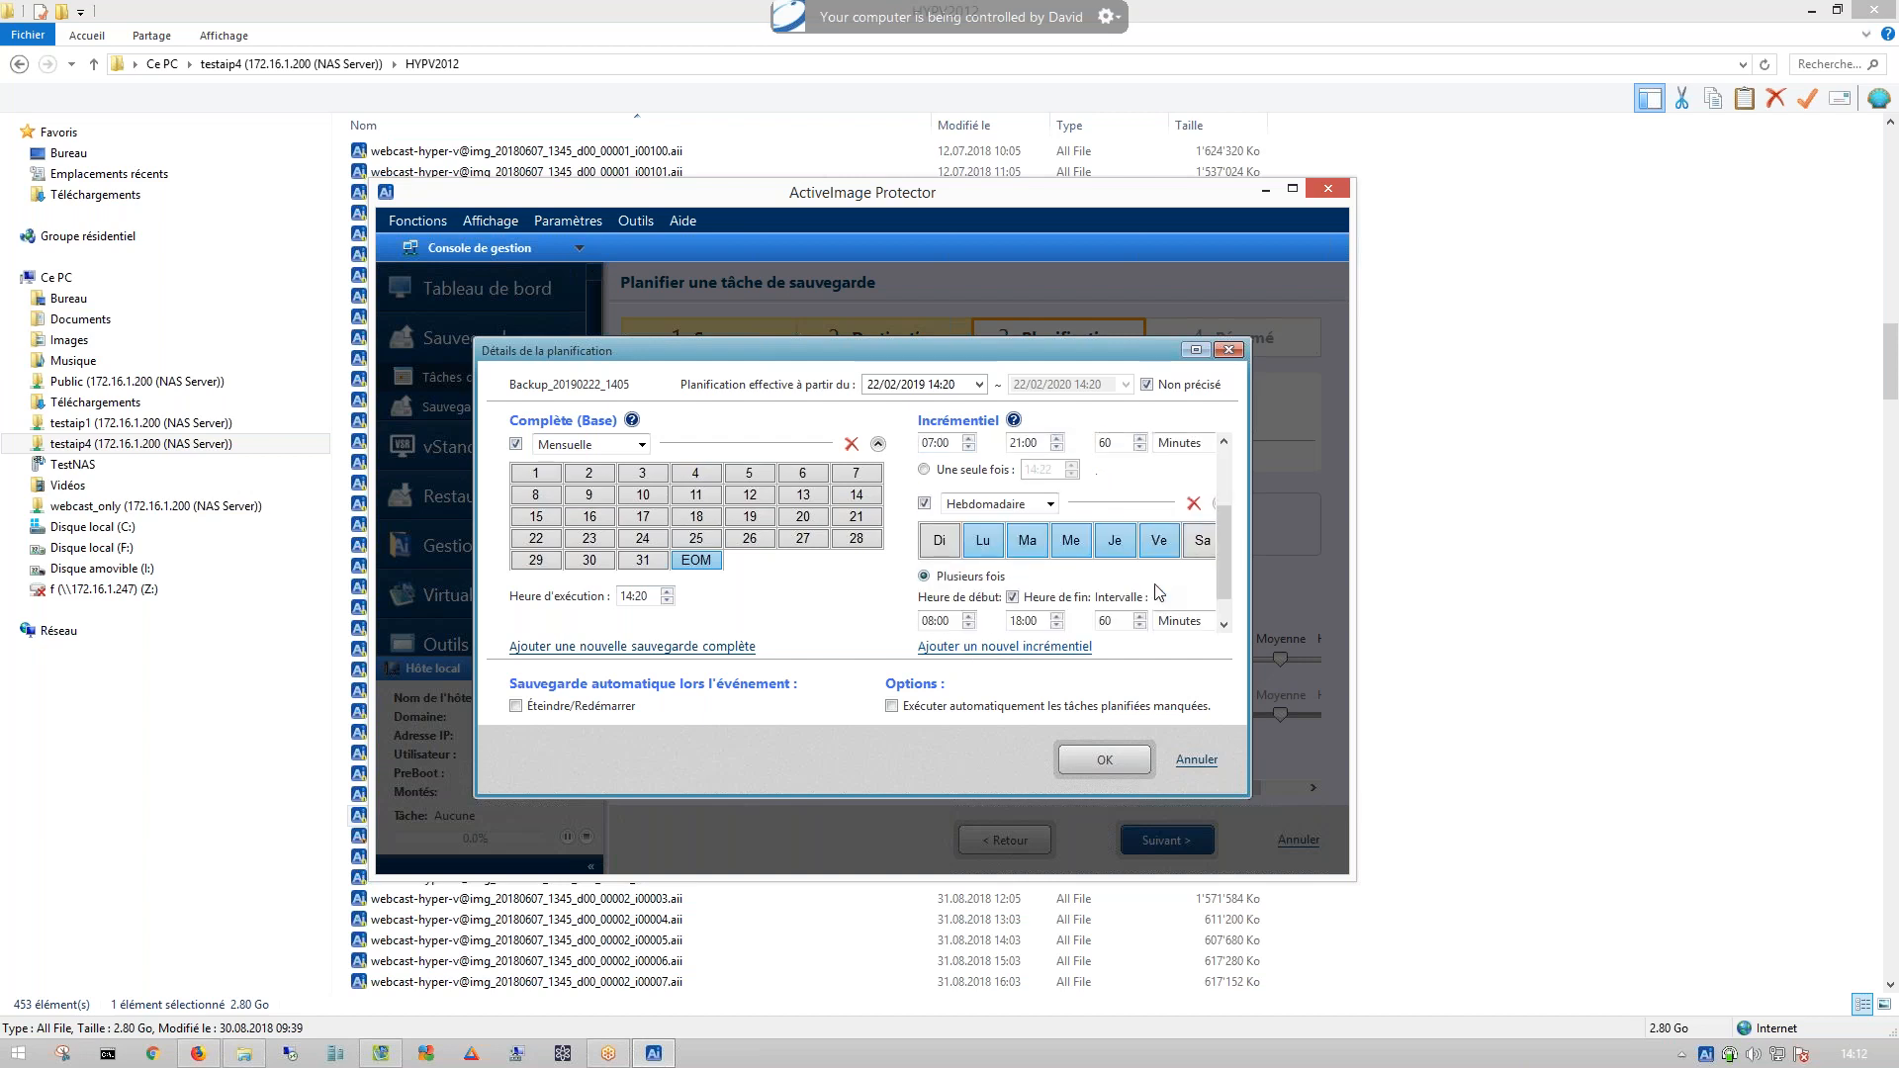
{"action": "scroll", "coordinate": [1159, 591], "scroll_direction": "down", "scroll_amount": 1}
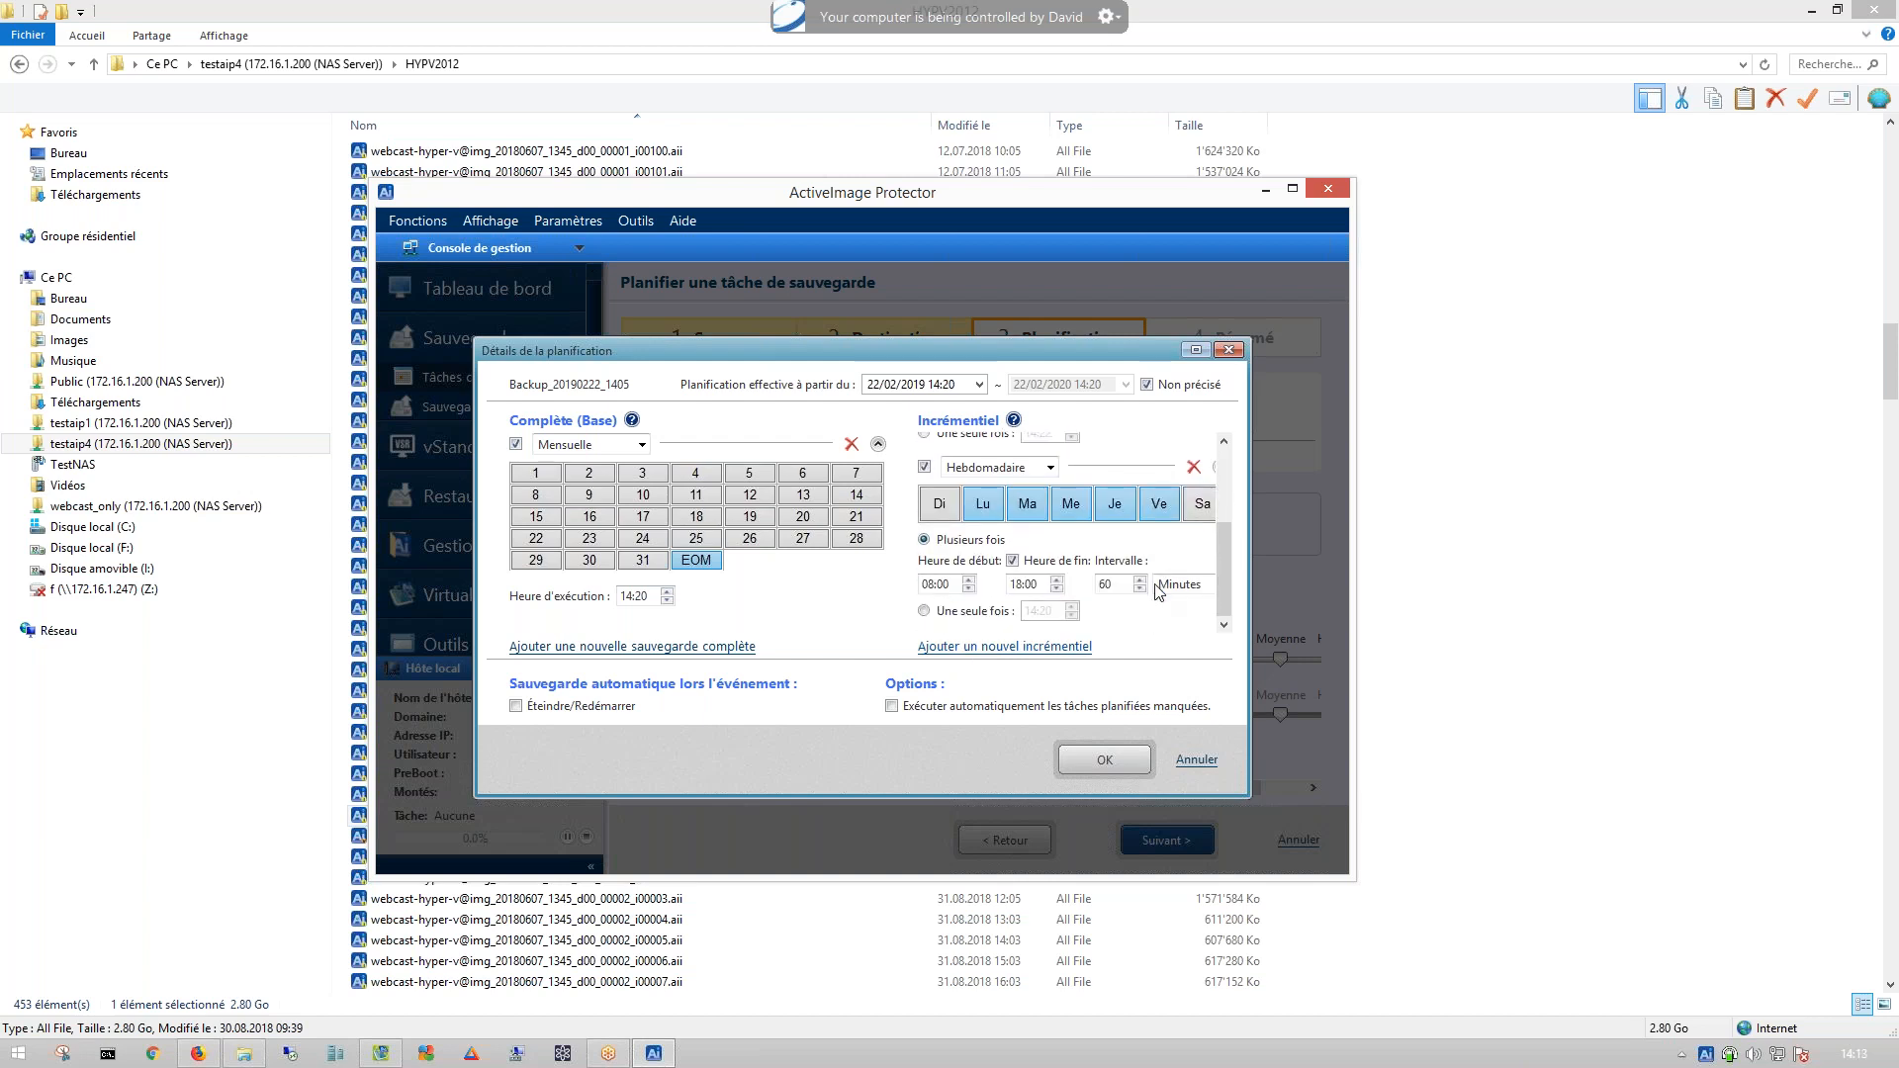
{"action": "left_click", "coordinate": [983, 503]}
{"action": "left_click", "coordinate": [1027, 503]}
{"action": "left_click", "coordinate": [1070, 503]}
{"action": "left_click", "coordinate": [1115, 504]}
{"action": "left_click", "coordinate": [1158, 504]}
{"action": "left_click", "coordinate": [1202, 503]}
{"action": "left_click", "coordinate": [936, 506]}
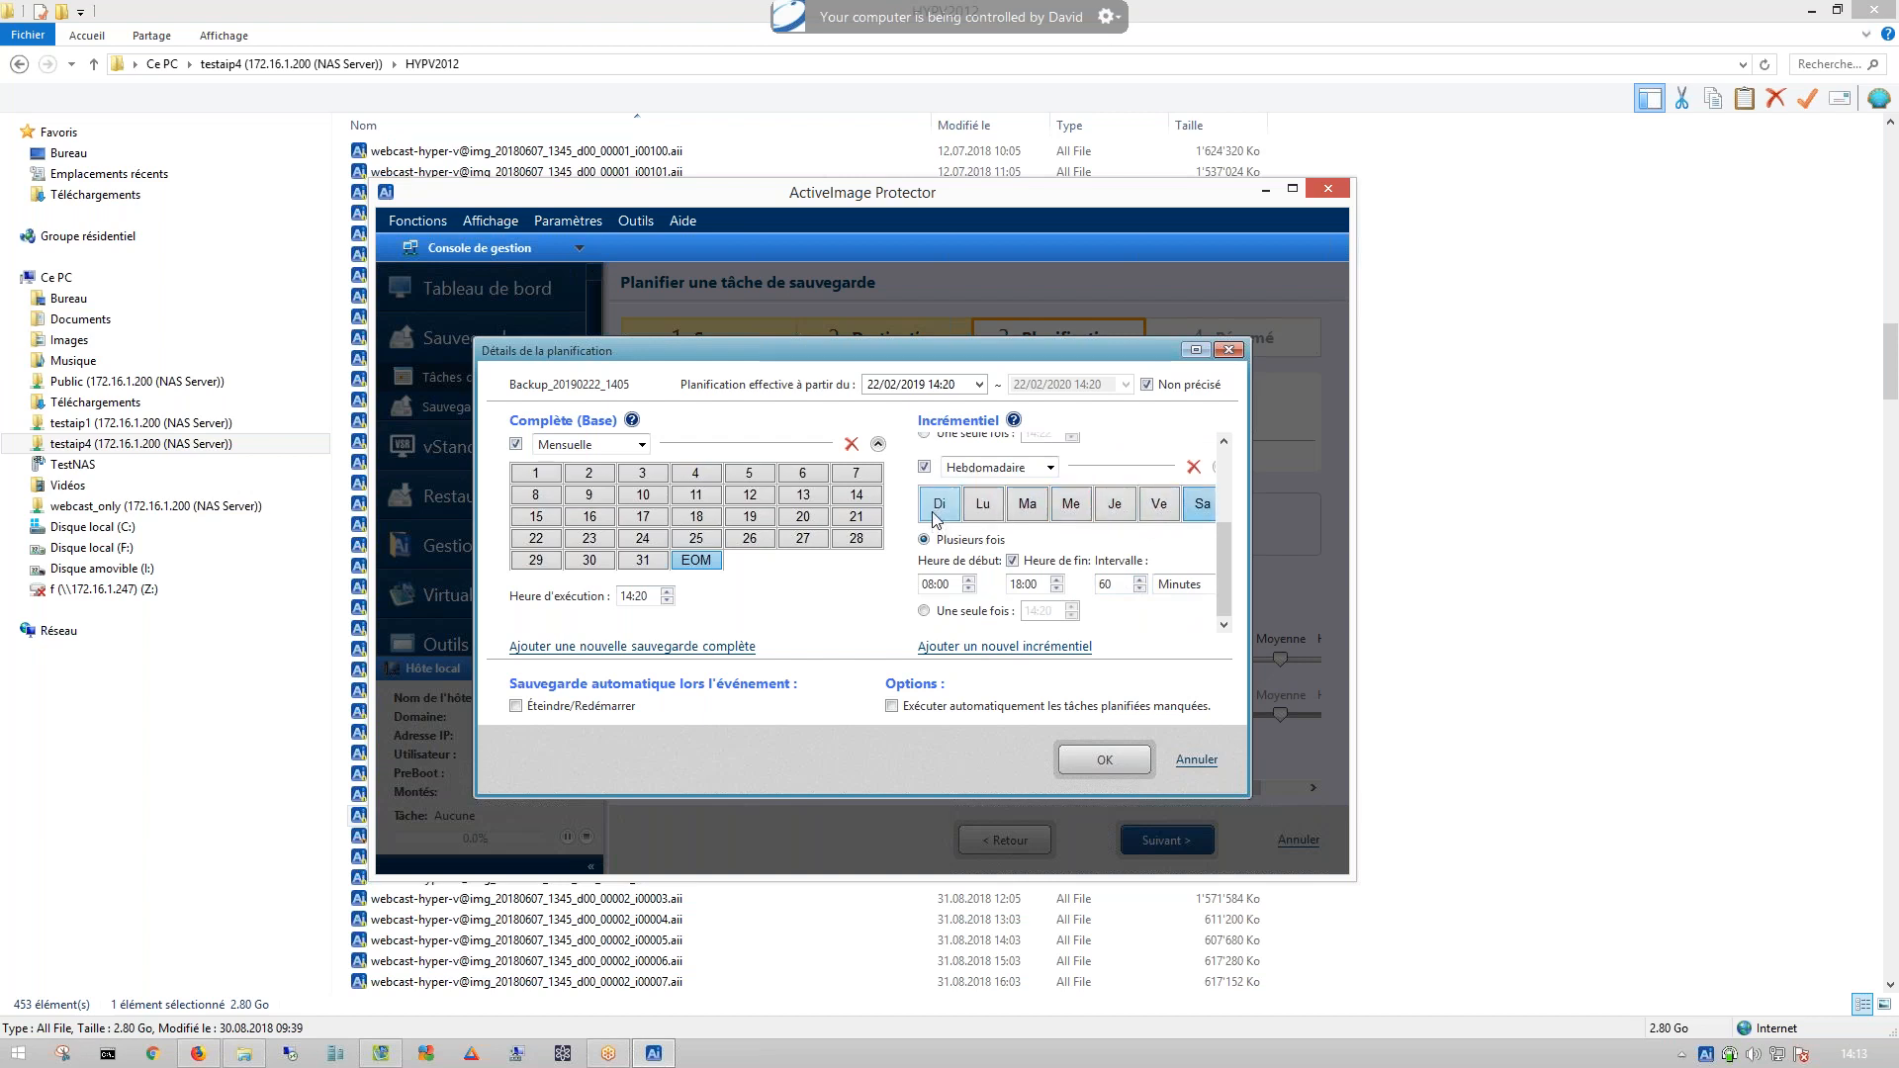
- Set the interval of the weekend incremental schedule to 4 Heures
{"action": "left_click", "coordinate": [1195, 586]}
{"action": "left_click", "coordinate": [1182, 616]}
{"action": "double_click", "coordinate": [1106, 586]}
{"action": "type", "text": "1"}
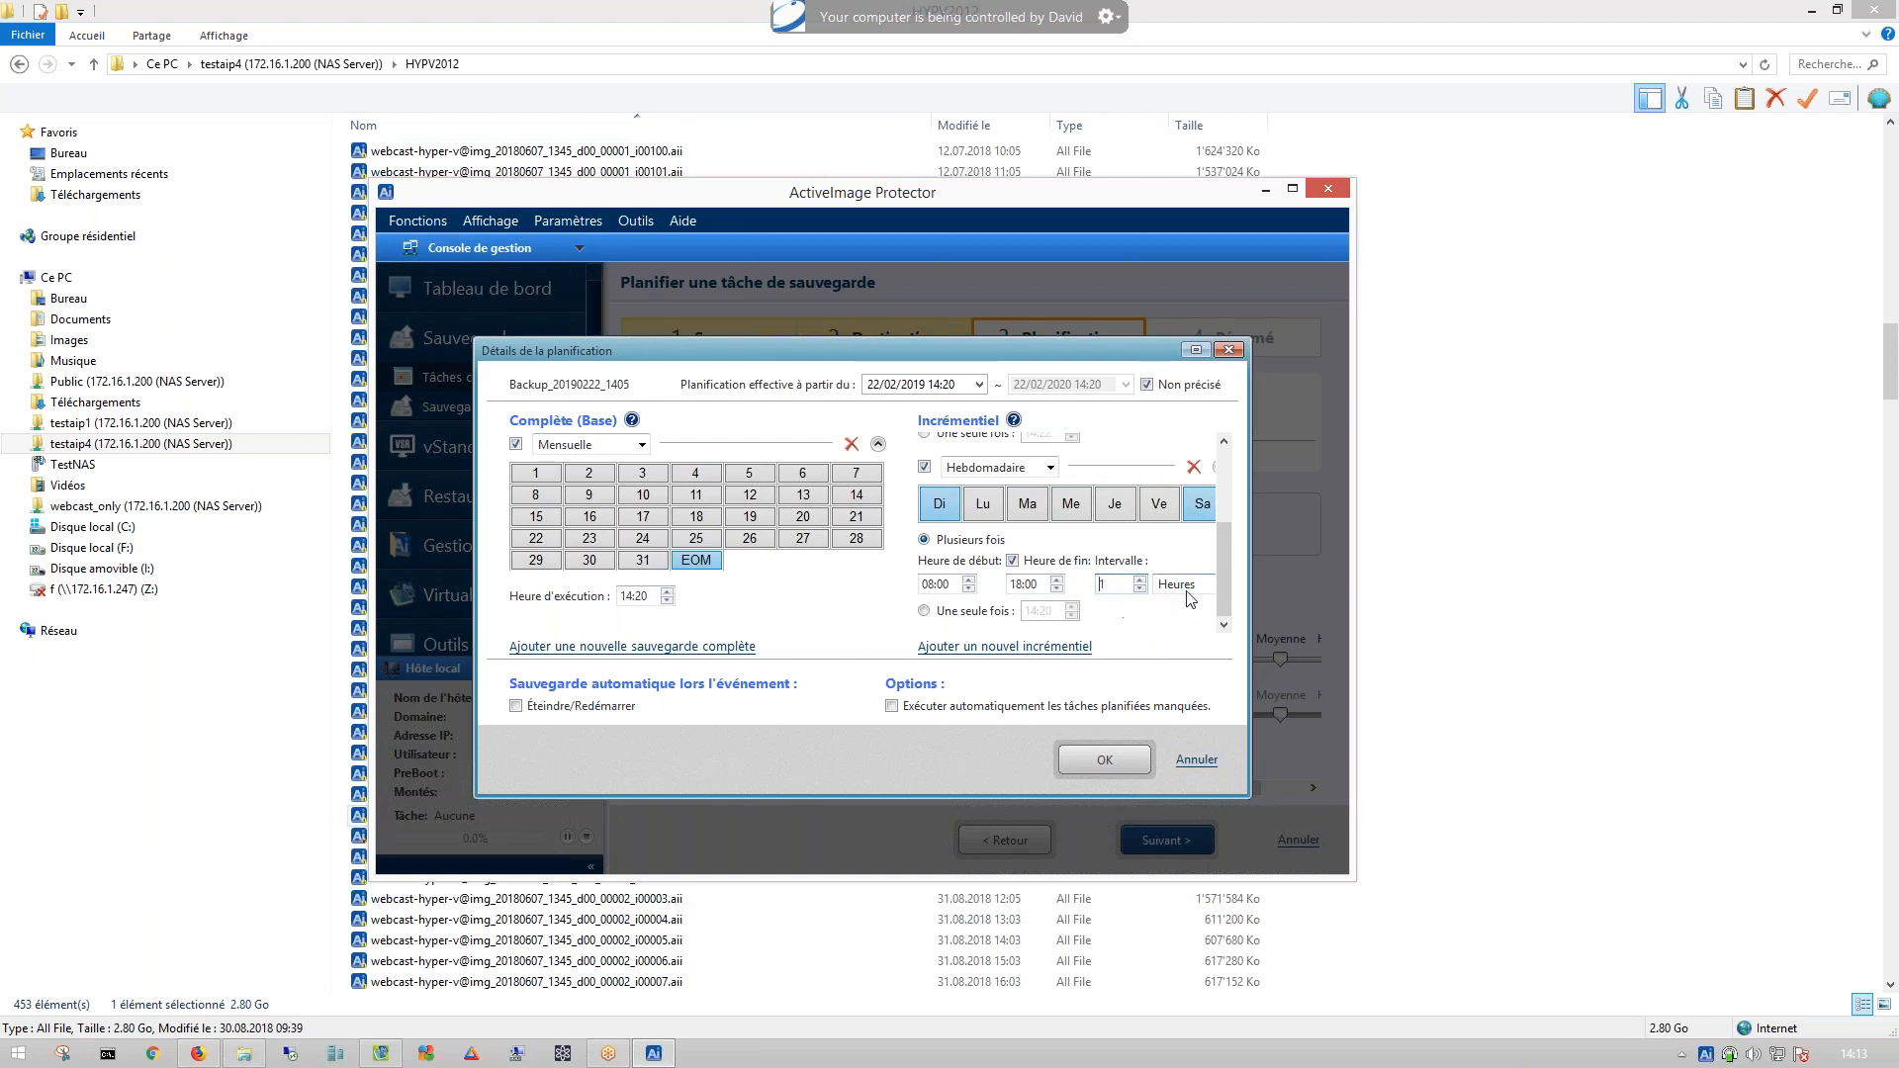
{"action": "left_click", "coordinate": [1141, 579]}
{"action": "left_click", "coordinate": [1140, 580]}
{"action": "left_click", "coordinate": [1141, 580]}
- Change the full base backup's recurrence to Hebdomadaire
{"action": "left_click", "coordinate": [583, 447]}
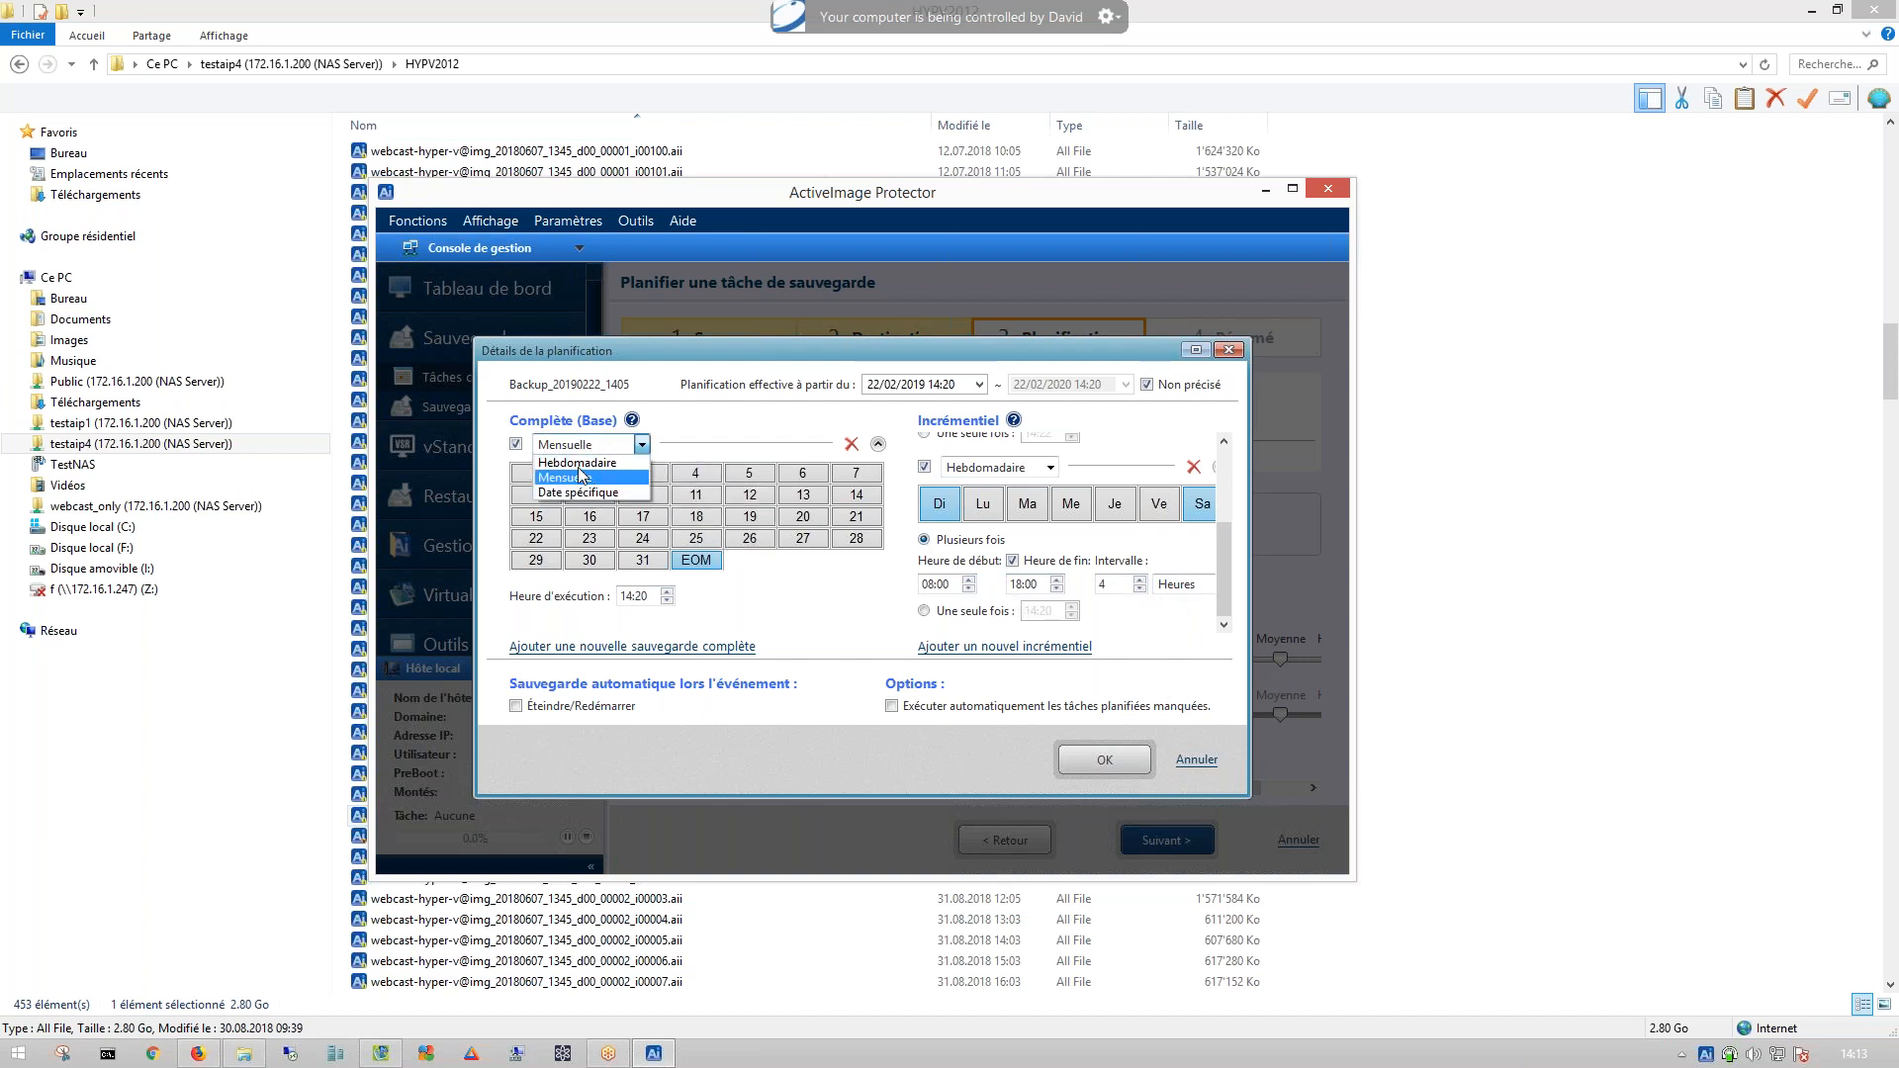
{"action": "left_click", "coordinate": [578, 463]}
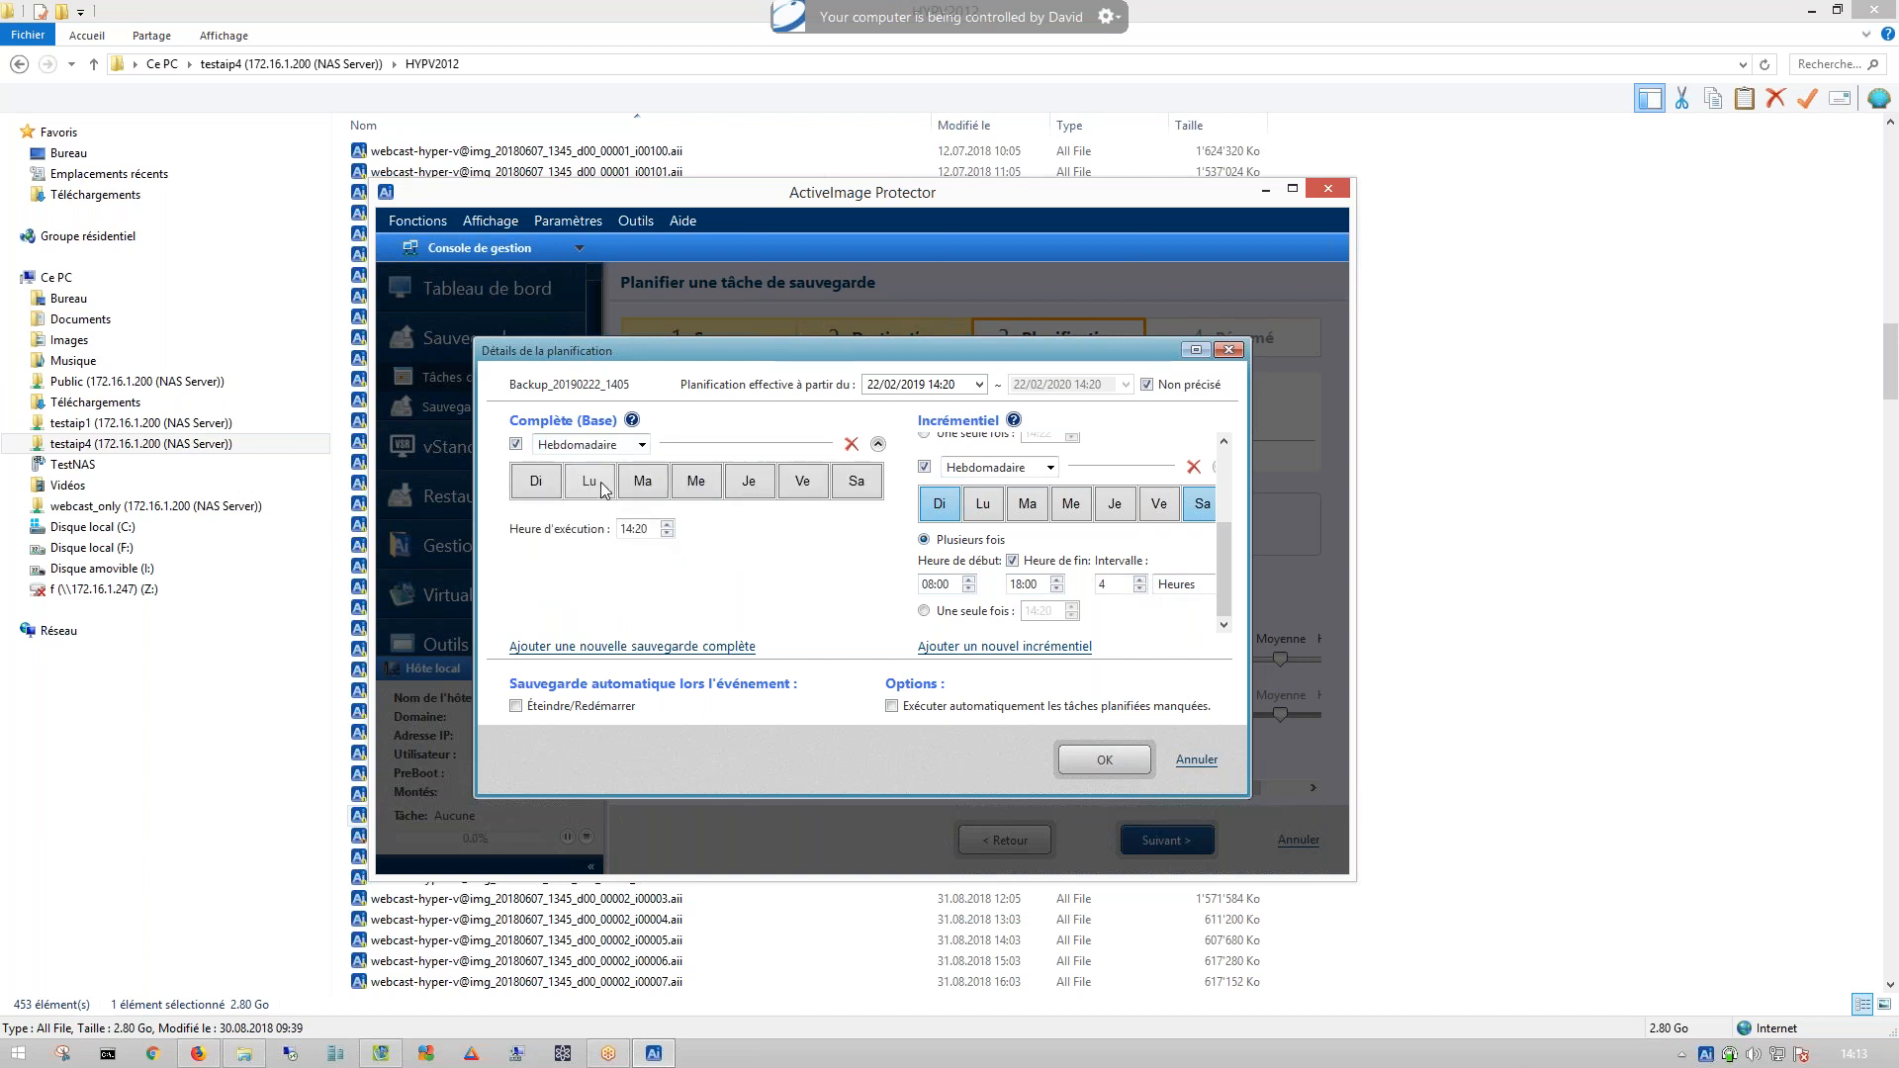
{"action": "left_click", "coordinate": [587, 482]}
{"action": "left_click", "coordinate": [643, 482]}
{"action": "left_click", "coordinate": [695, 482]}
{"action": "left_click", "coordinate": [748, 482]}
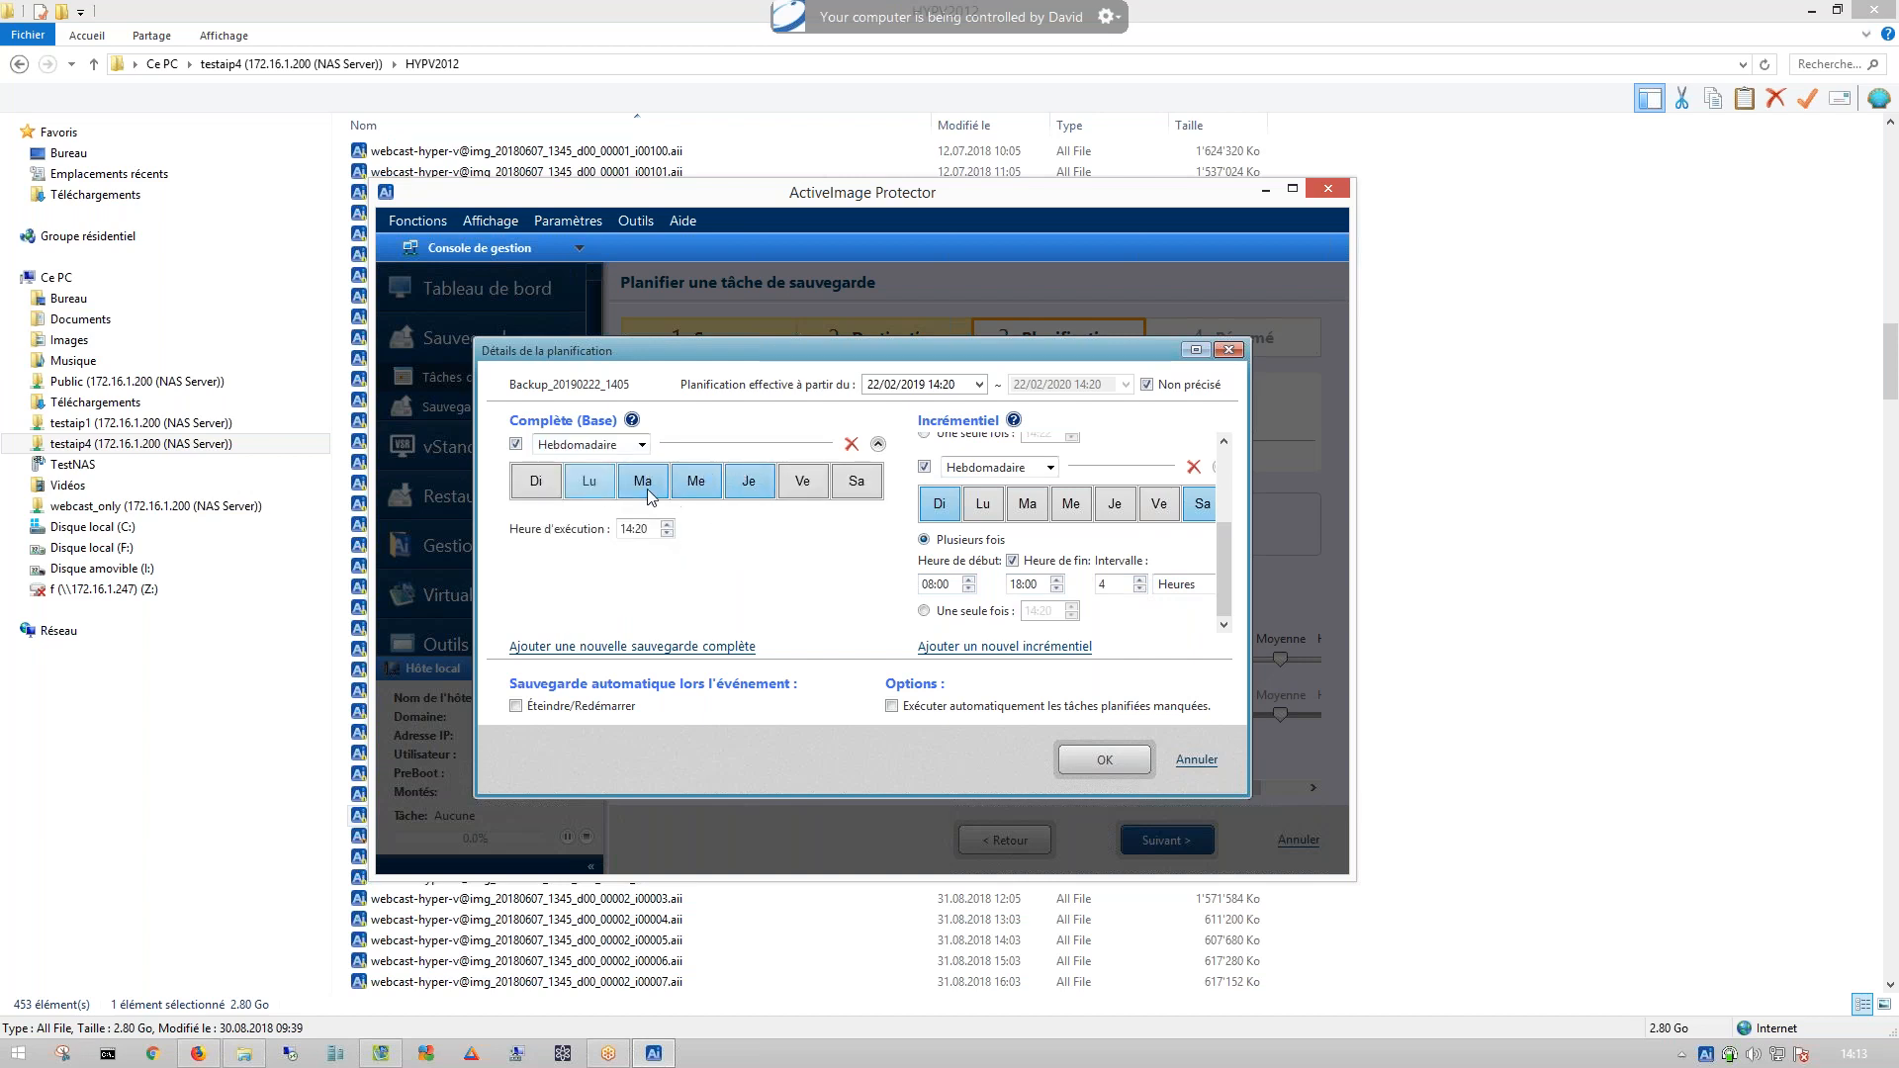
{"action": "left_click", "coordinate": [587, 482]}
{"action": "left_click", "coordinate": [644, 482]}
{"action": "left_click", "coordinate": [696, 481]}
{"action": "left_click", "coordinate": [748, 482]}
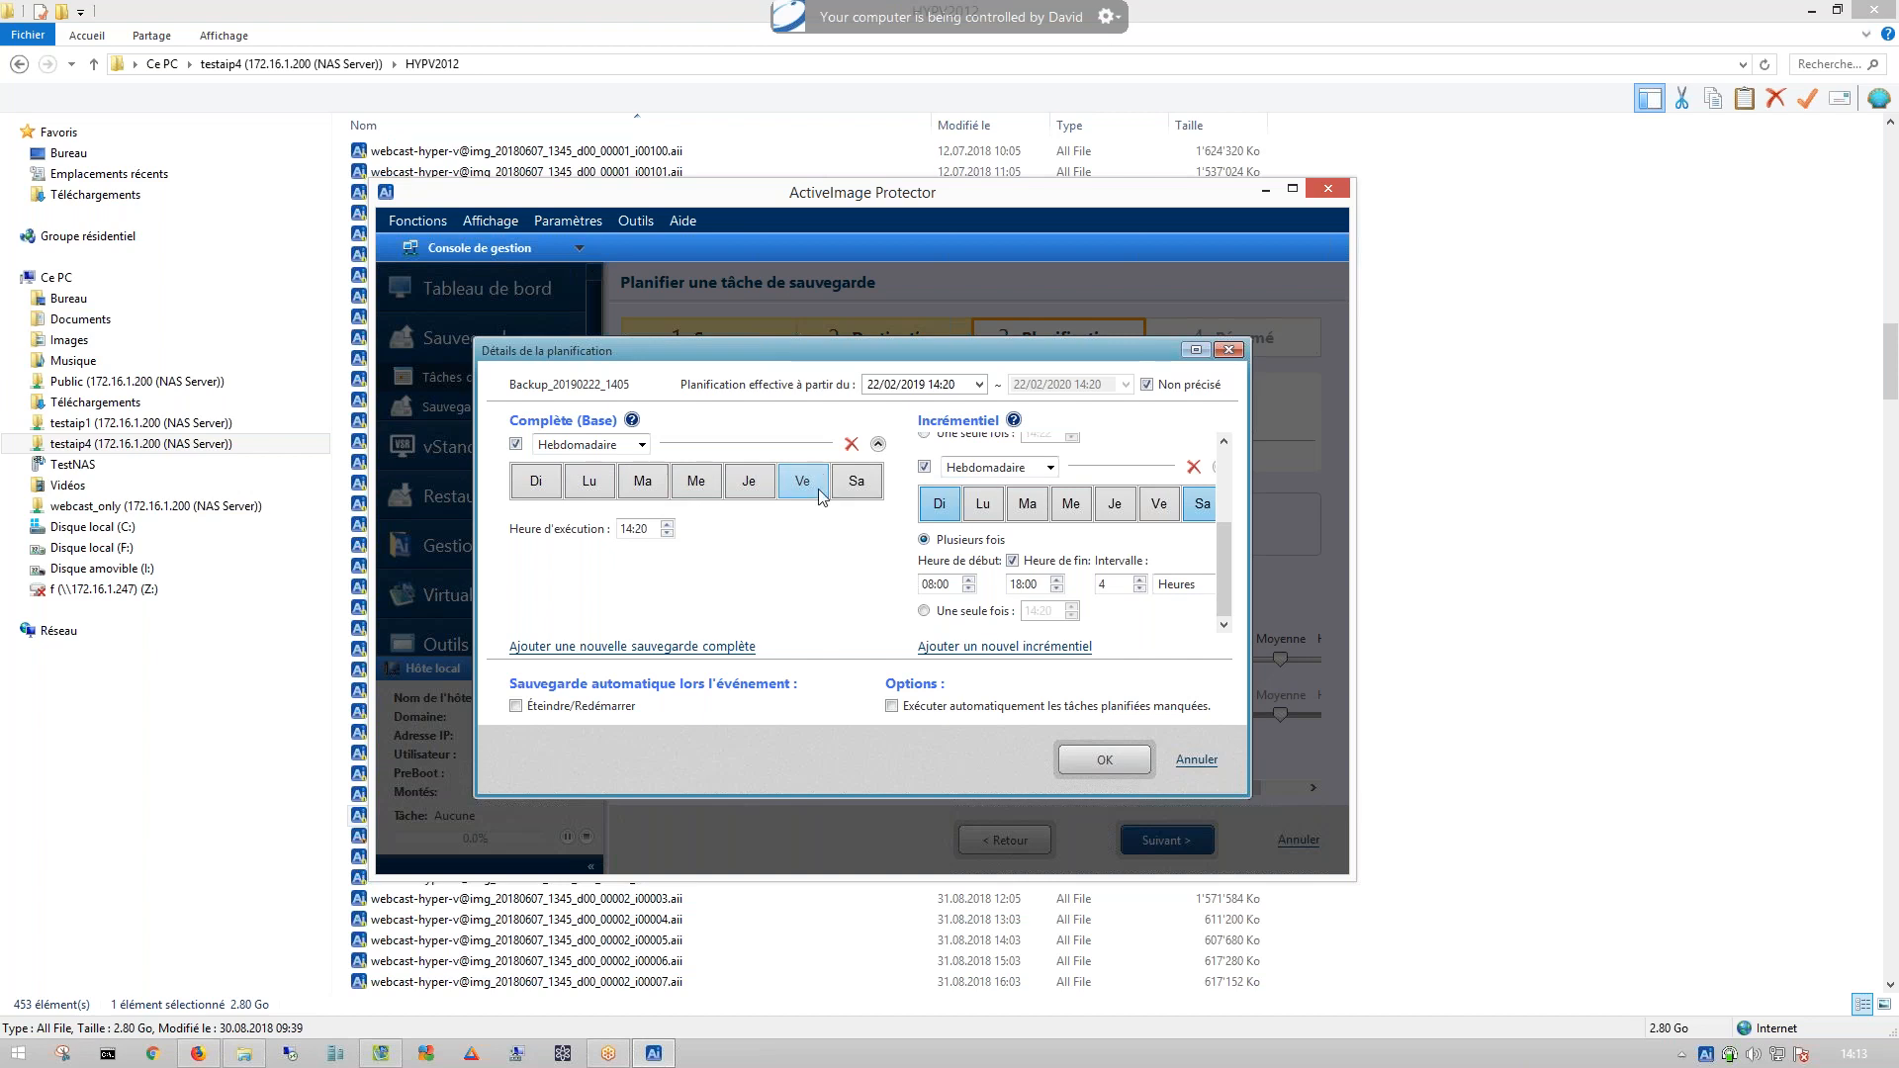
- Schedule the weekly full base backup for Ve with an execution time of 19:20
{"action": "left_click", "coordinate": [815, 486]}
{"action": "left_click", "coordinate": [627, 529]}
{"action": "left_click", "coordinate": [667, 525]}
{"action": "left_click", "coordinate": [668, 525]}
{"action": "left_click", "coordinate": [669, 524]}
{"action": "left_click", "coordinate": [669, 524]}
{"action": "left_click", "coordinate": [668, 524]}
{"action": "left_click", "coordinate": [668, 524]}
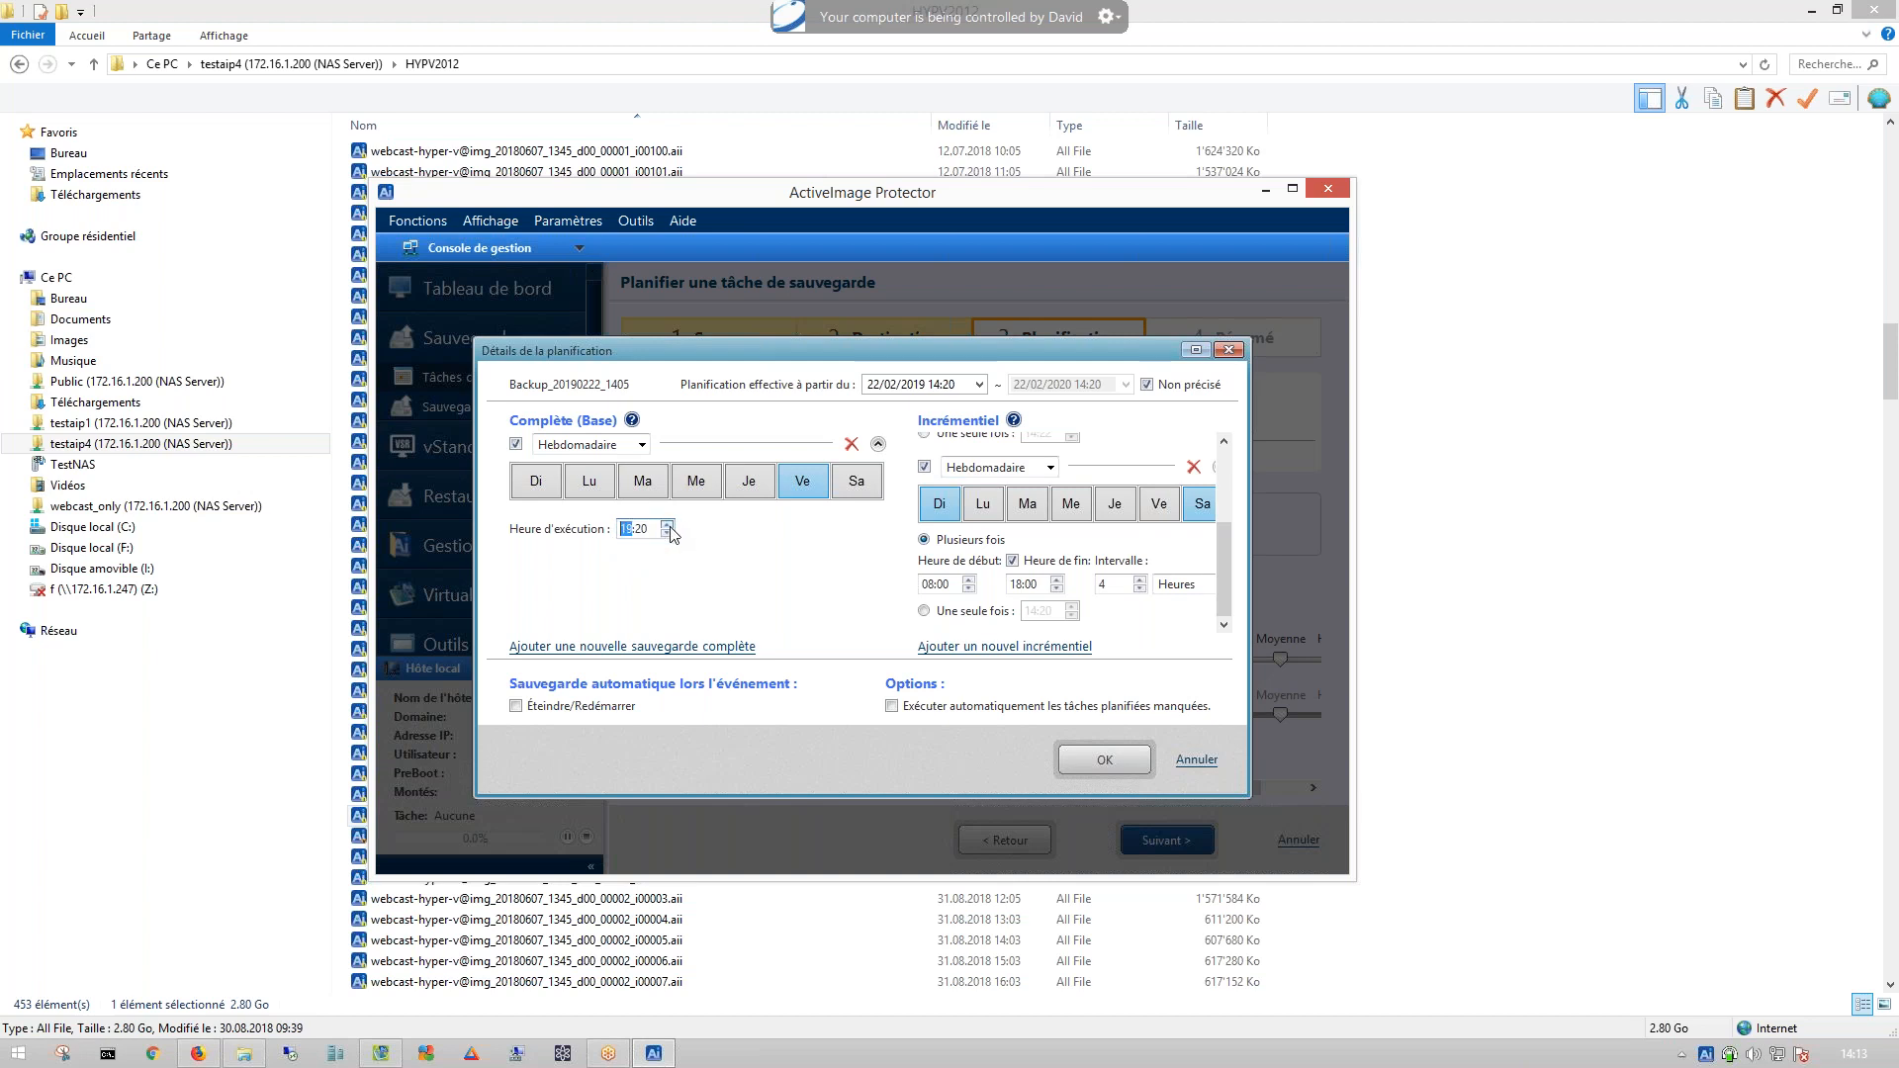
- Accept the schedule details with missed scheduled tasks set to run automatically, and deactivate the conflicting Backup_20180316_1003 schedule
{"action": "left_click", "coordinate": [1092, 773]}
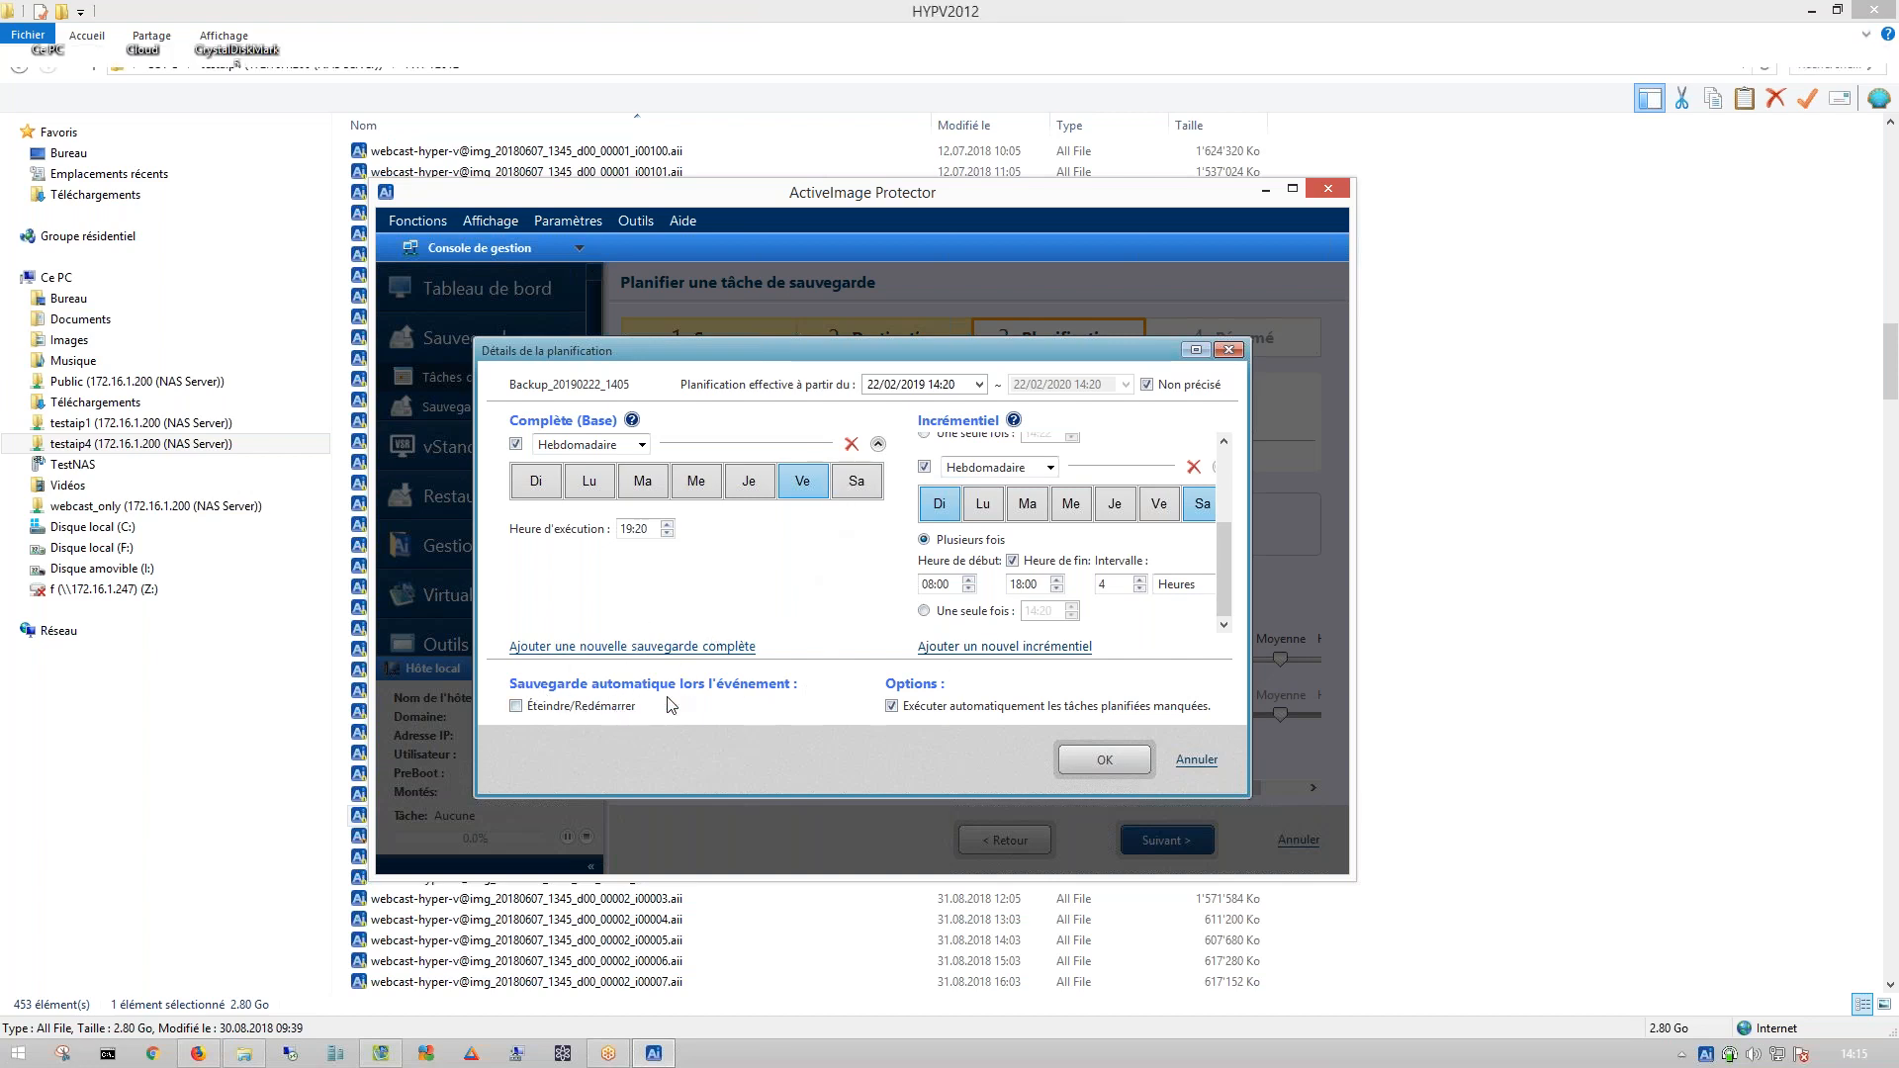
{"action": "left_click", "coordinate": [1104, 760]}
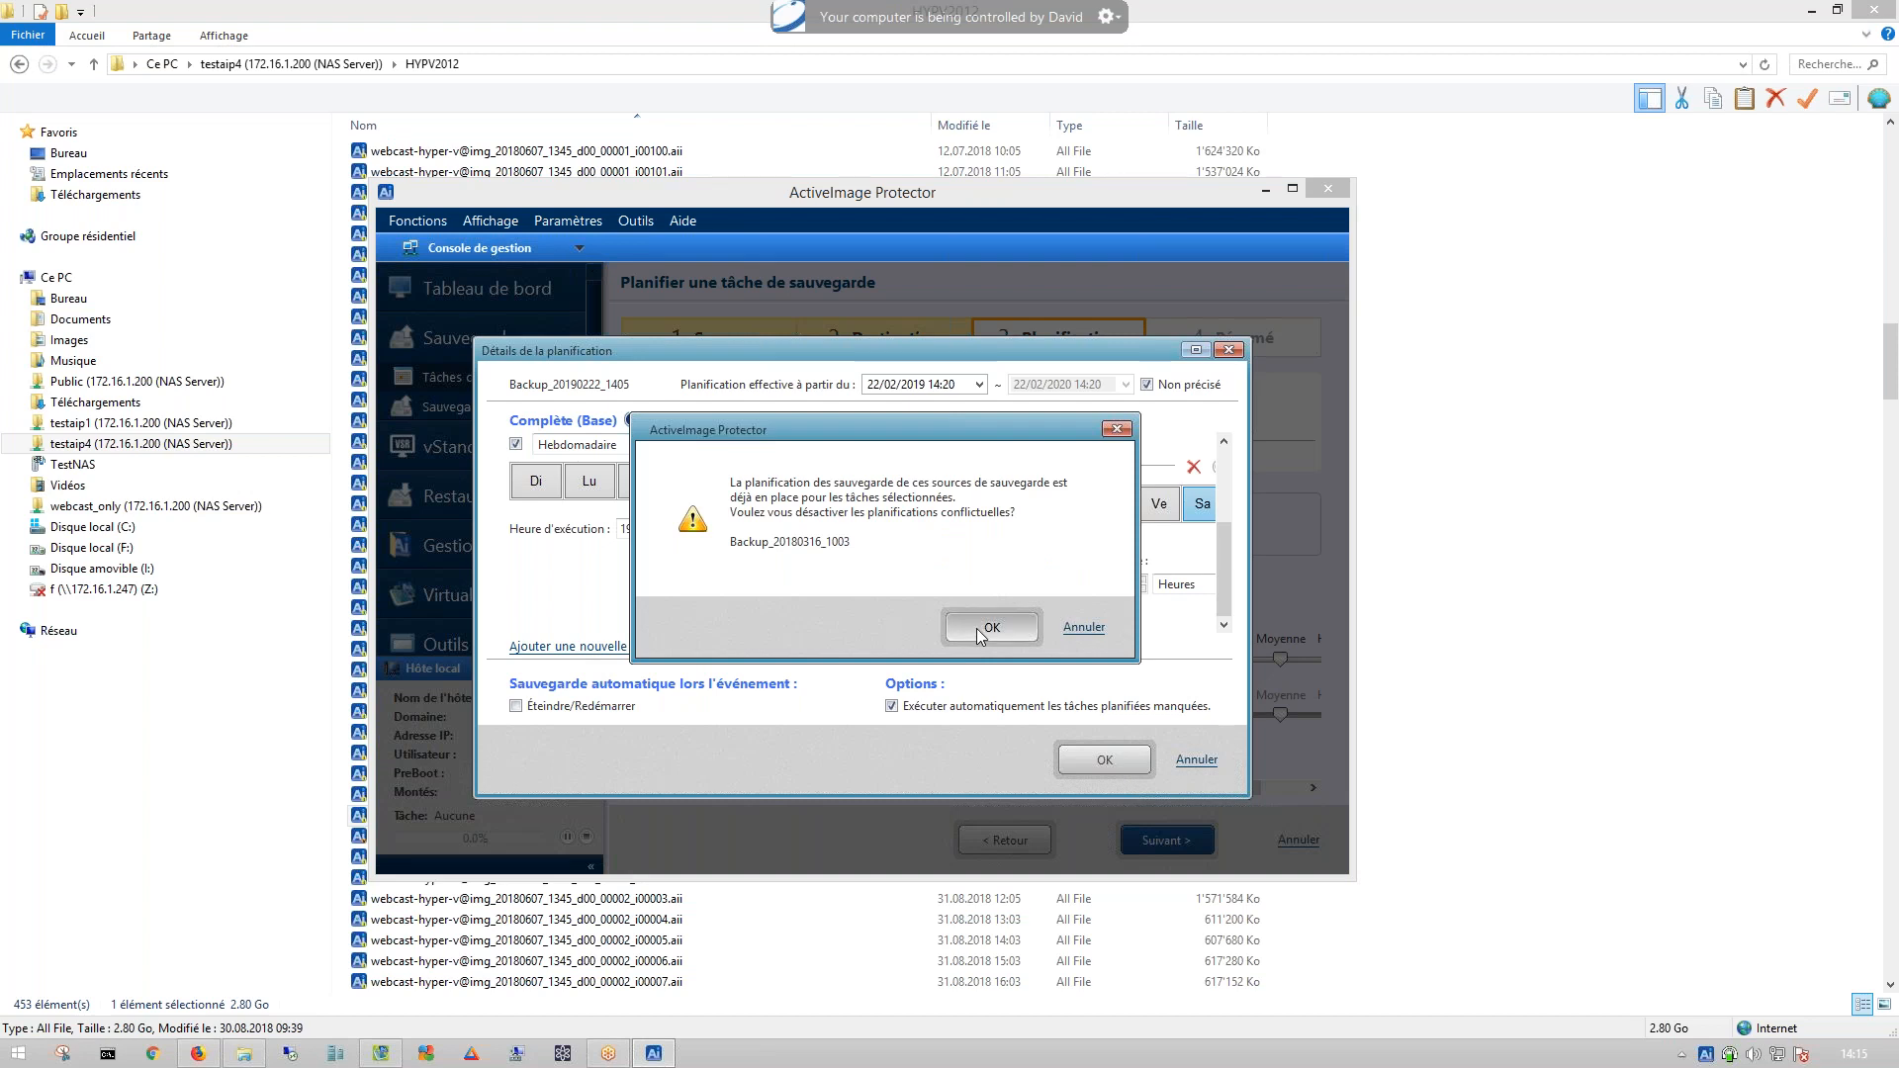
{"action": "left_click", "coordinate": [991, 627]}
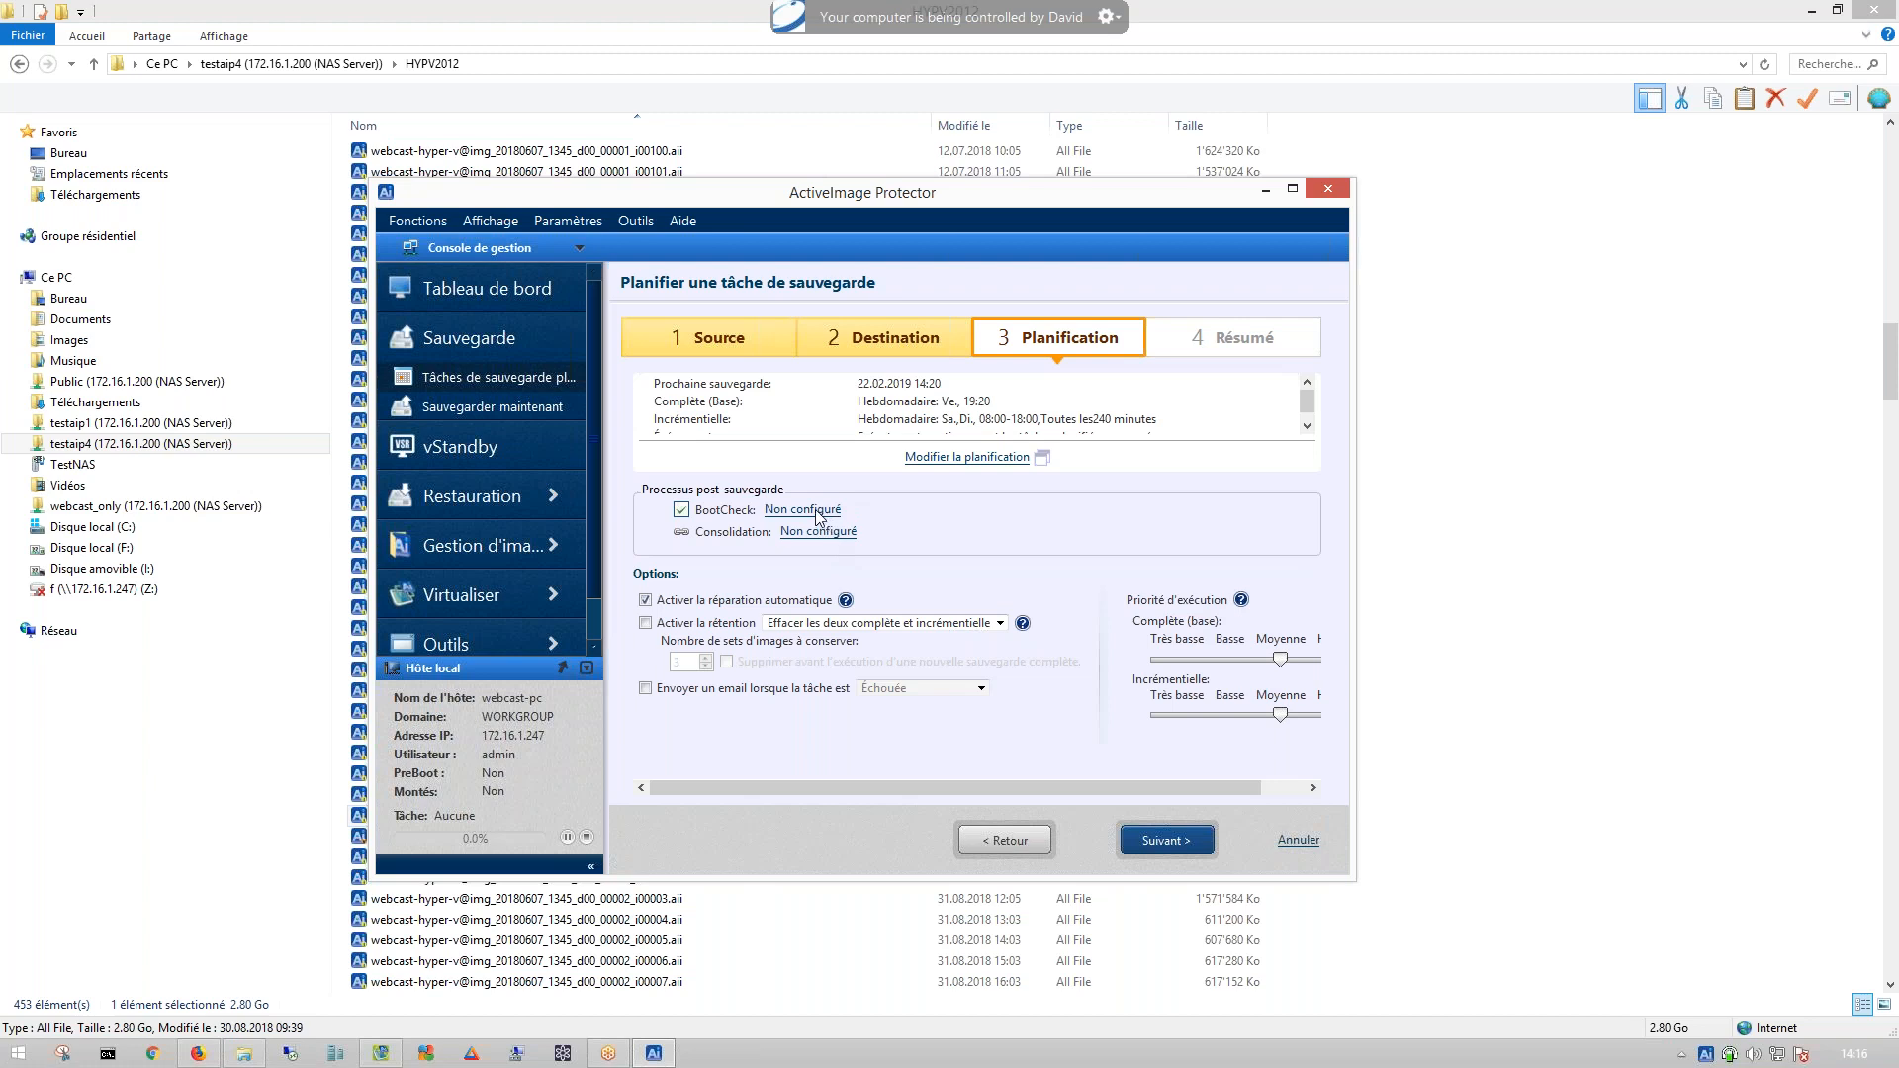
- Open the BootCheck post-backup settings, examine the available options and leave without applying any changes
{"action": "left_click", "coordinate": [817, 510]}
{"action": "left_click", "coordinate": [479, 332]}
{"action": "left_click", "coordinate": [514, 337]}
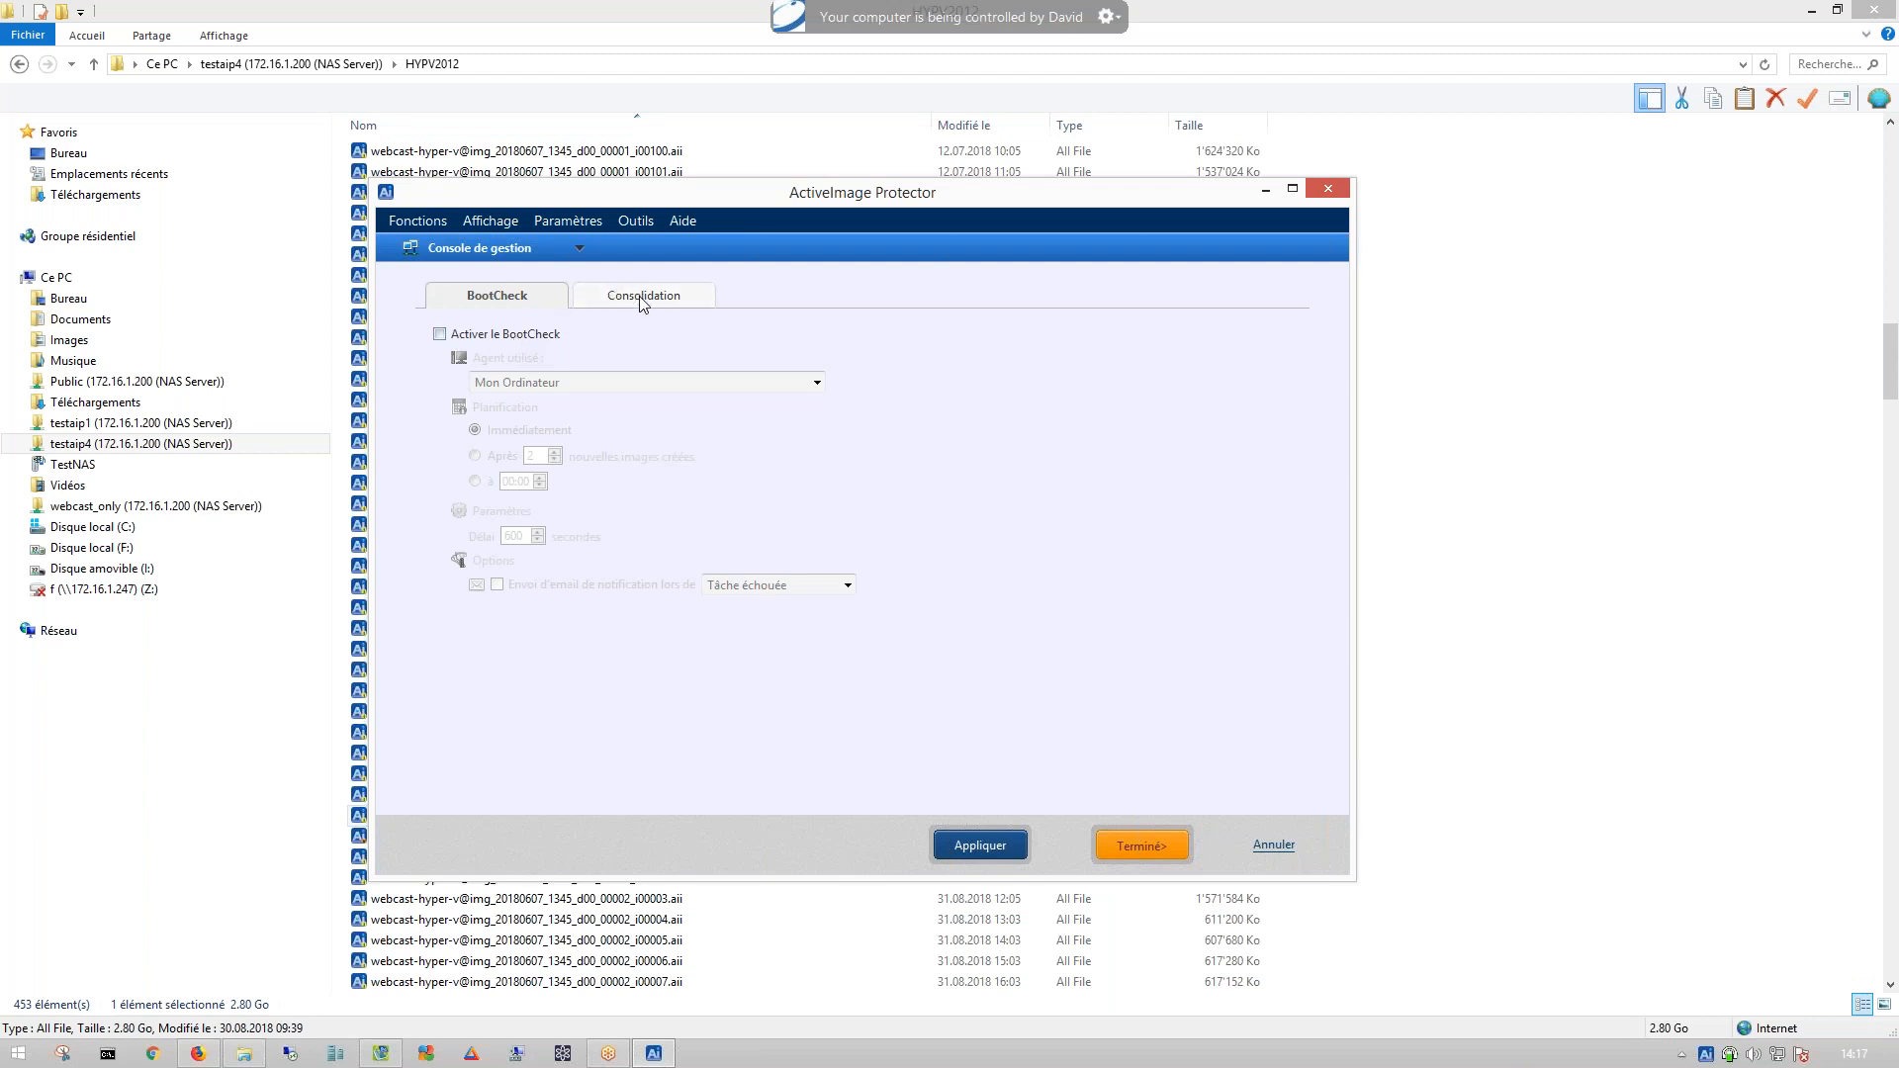
{"action": "left_click", "coordinate": [1274, 847]}
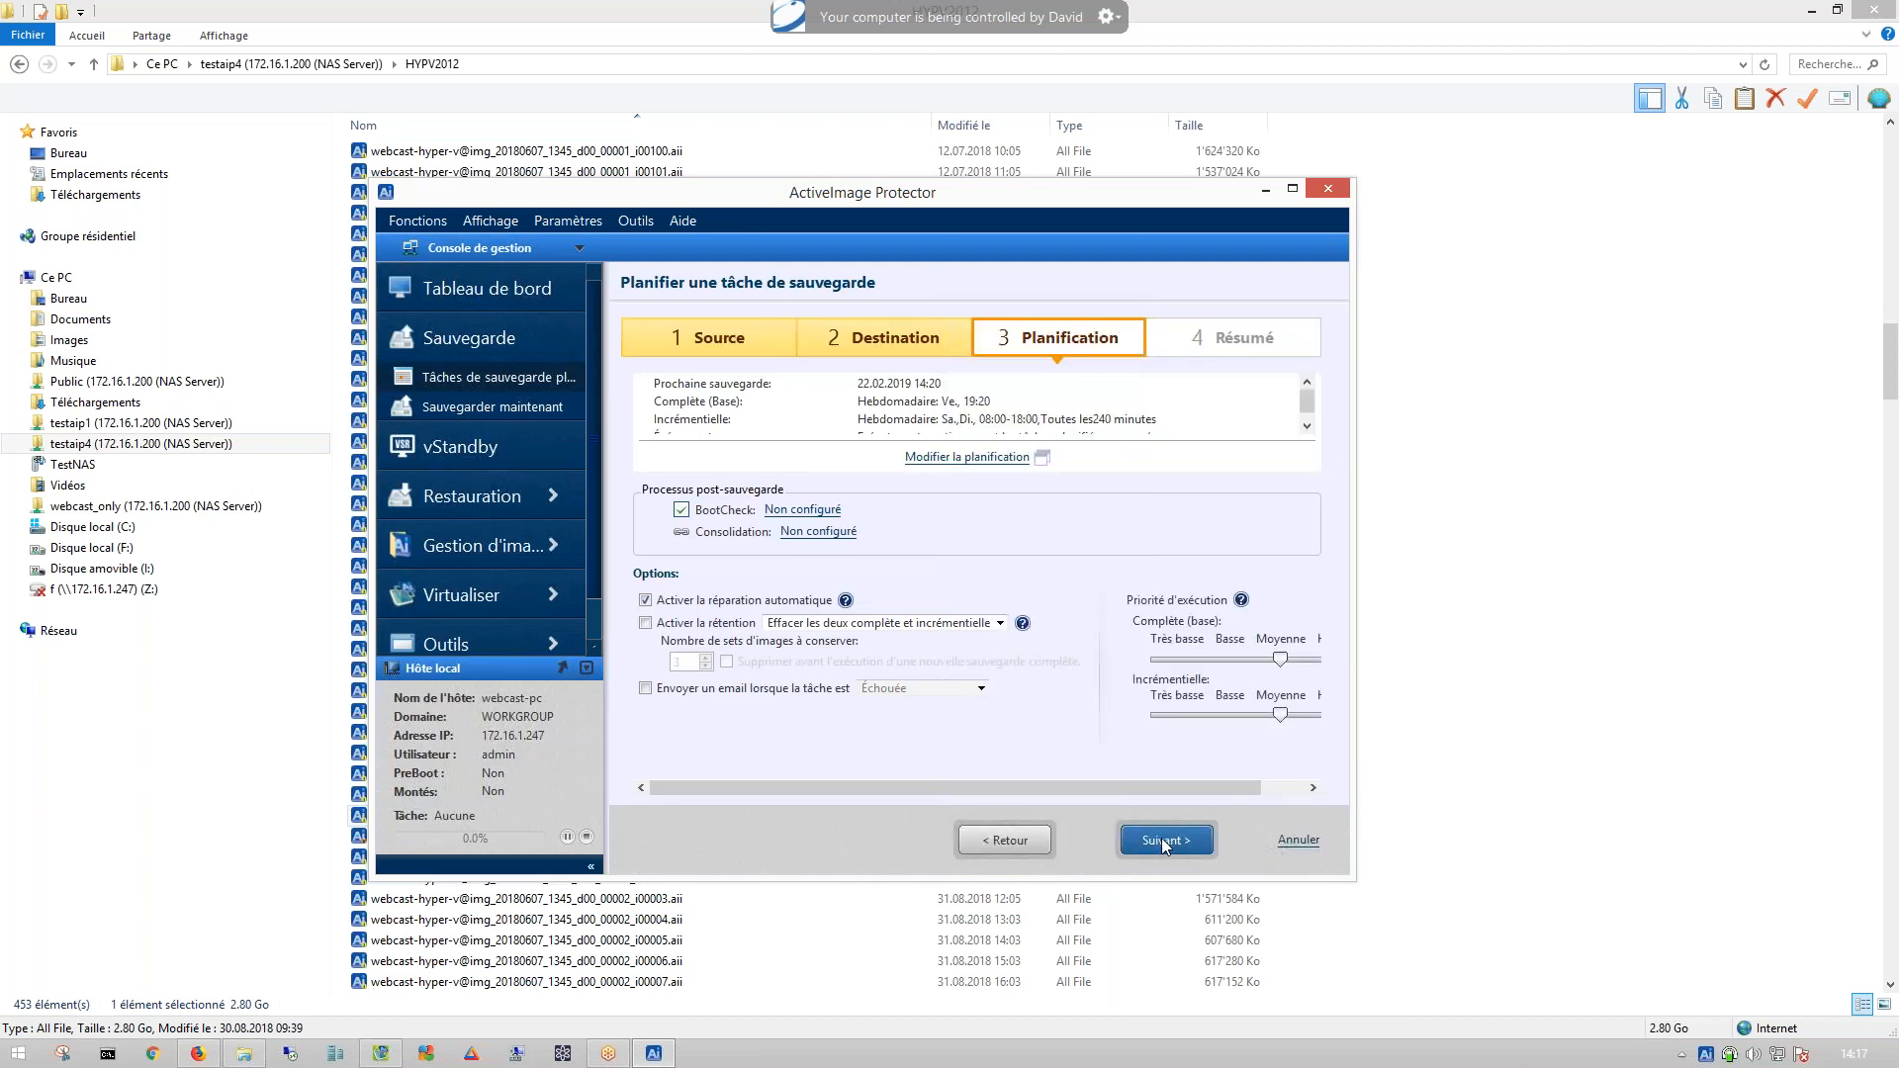
- Return to the backup destination settings and enable image verification at the end of the process in the advanced options
{"action": "left_click", "coordinate": [1002, 841]}
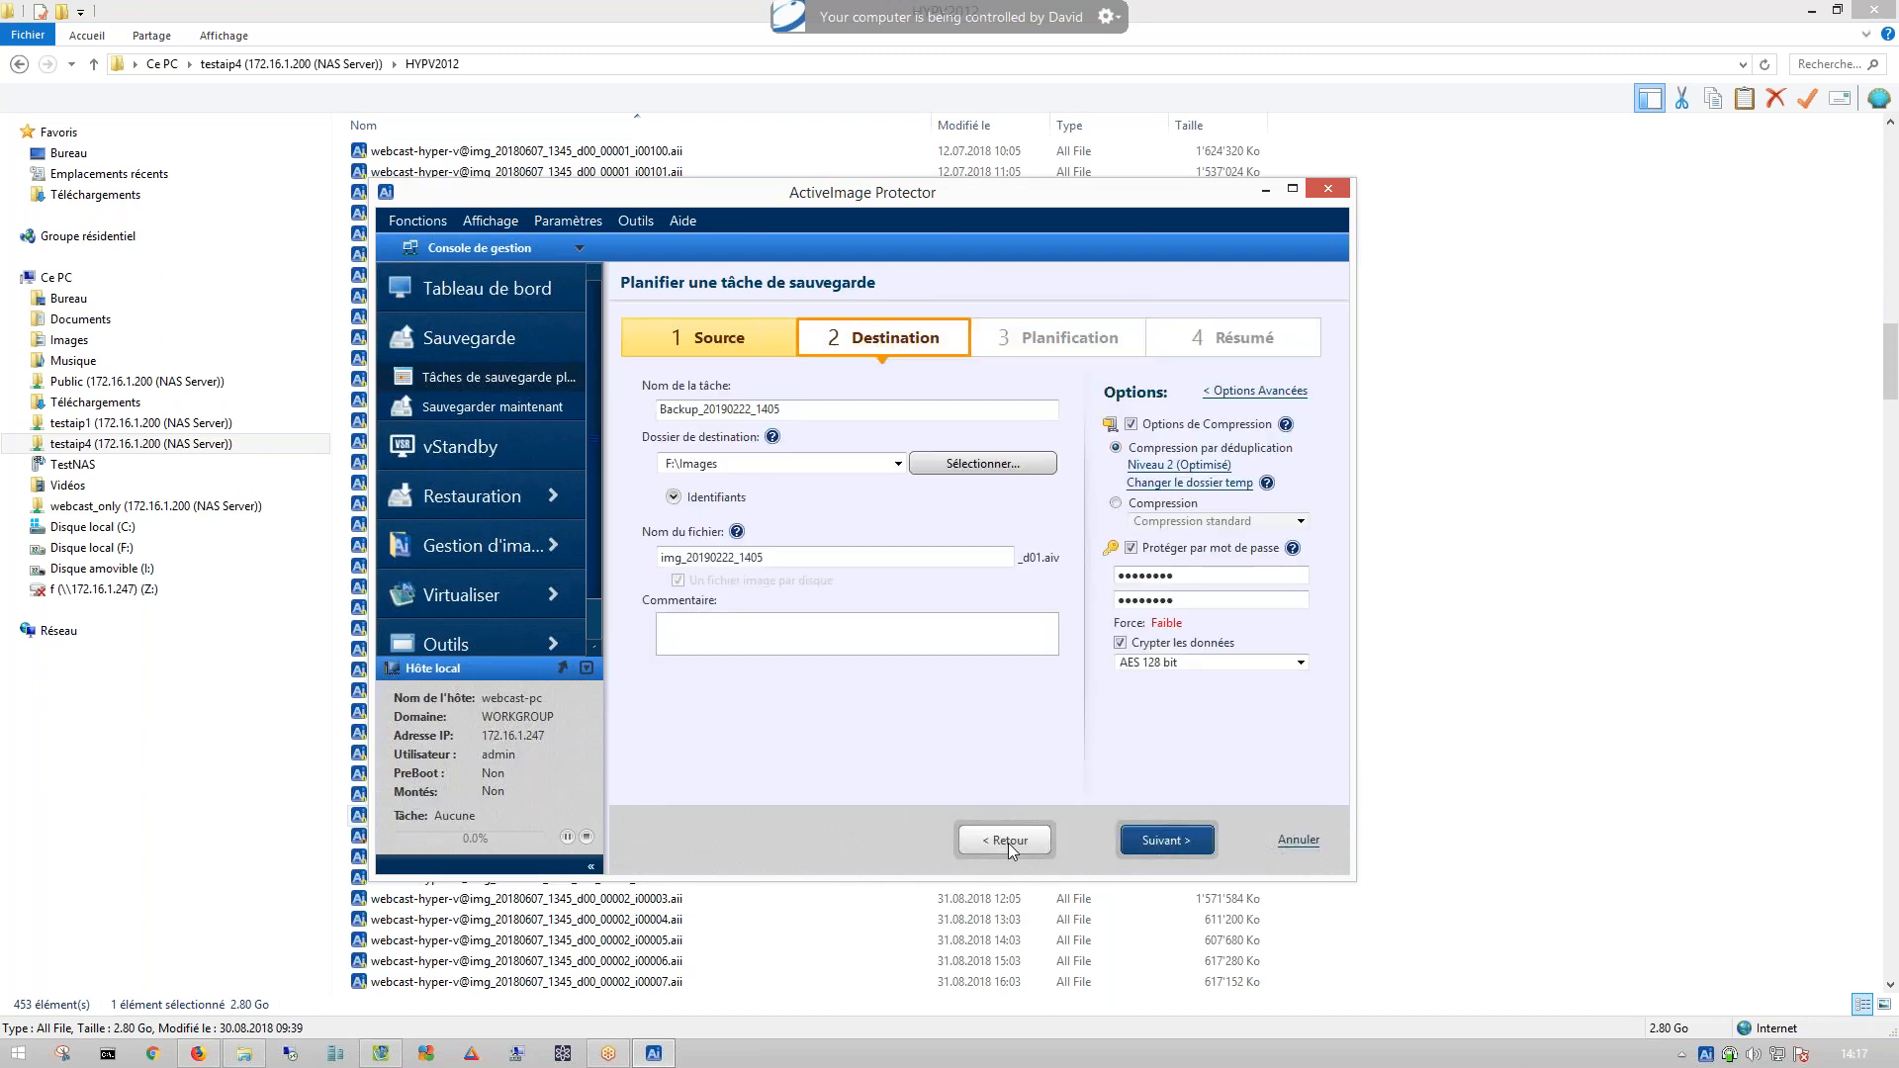
{"action": "left_click", "coordinate": [1238, 394]}
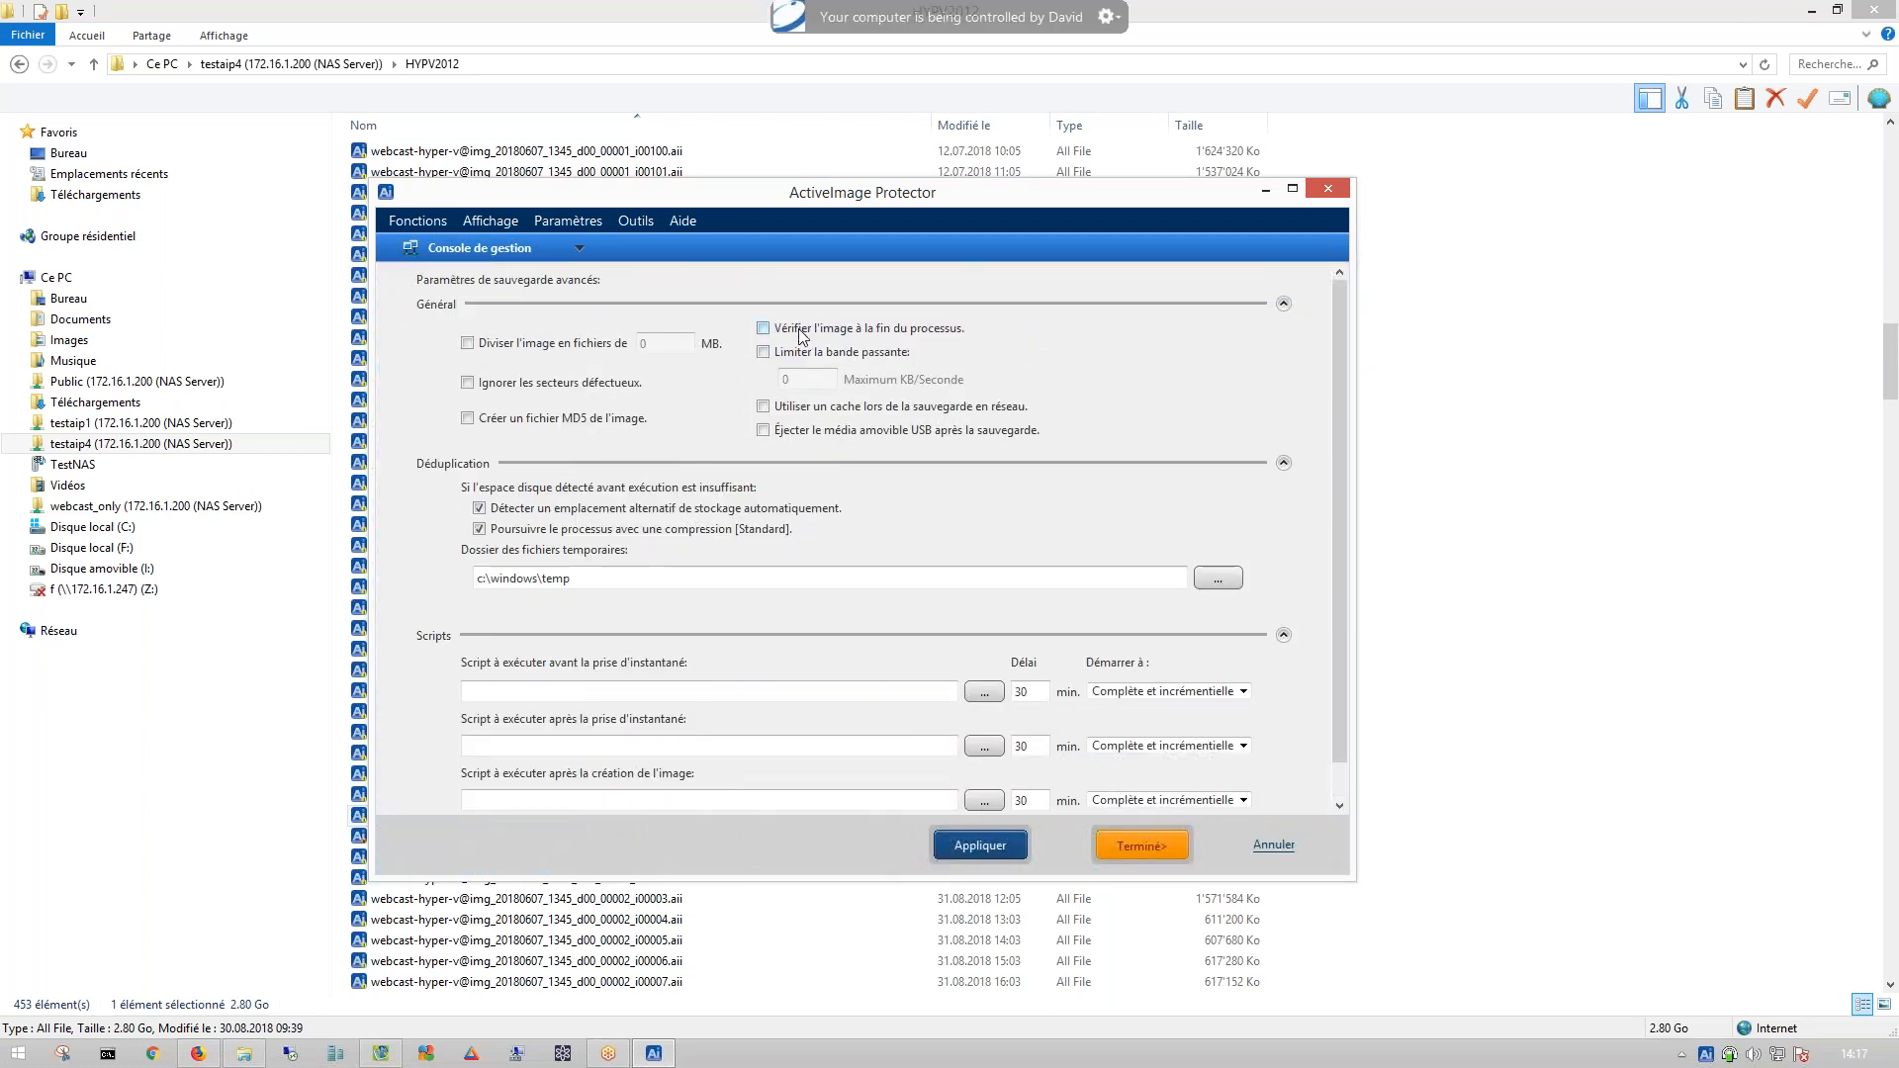
{"action": "left_click", "coordinate": [858, 335]}
{"action": "right_click", "coordinate": [539, 156]}
{"action": "left_click", "coordinate": [975, 550]}
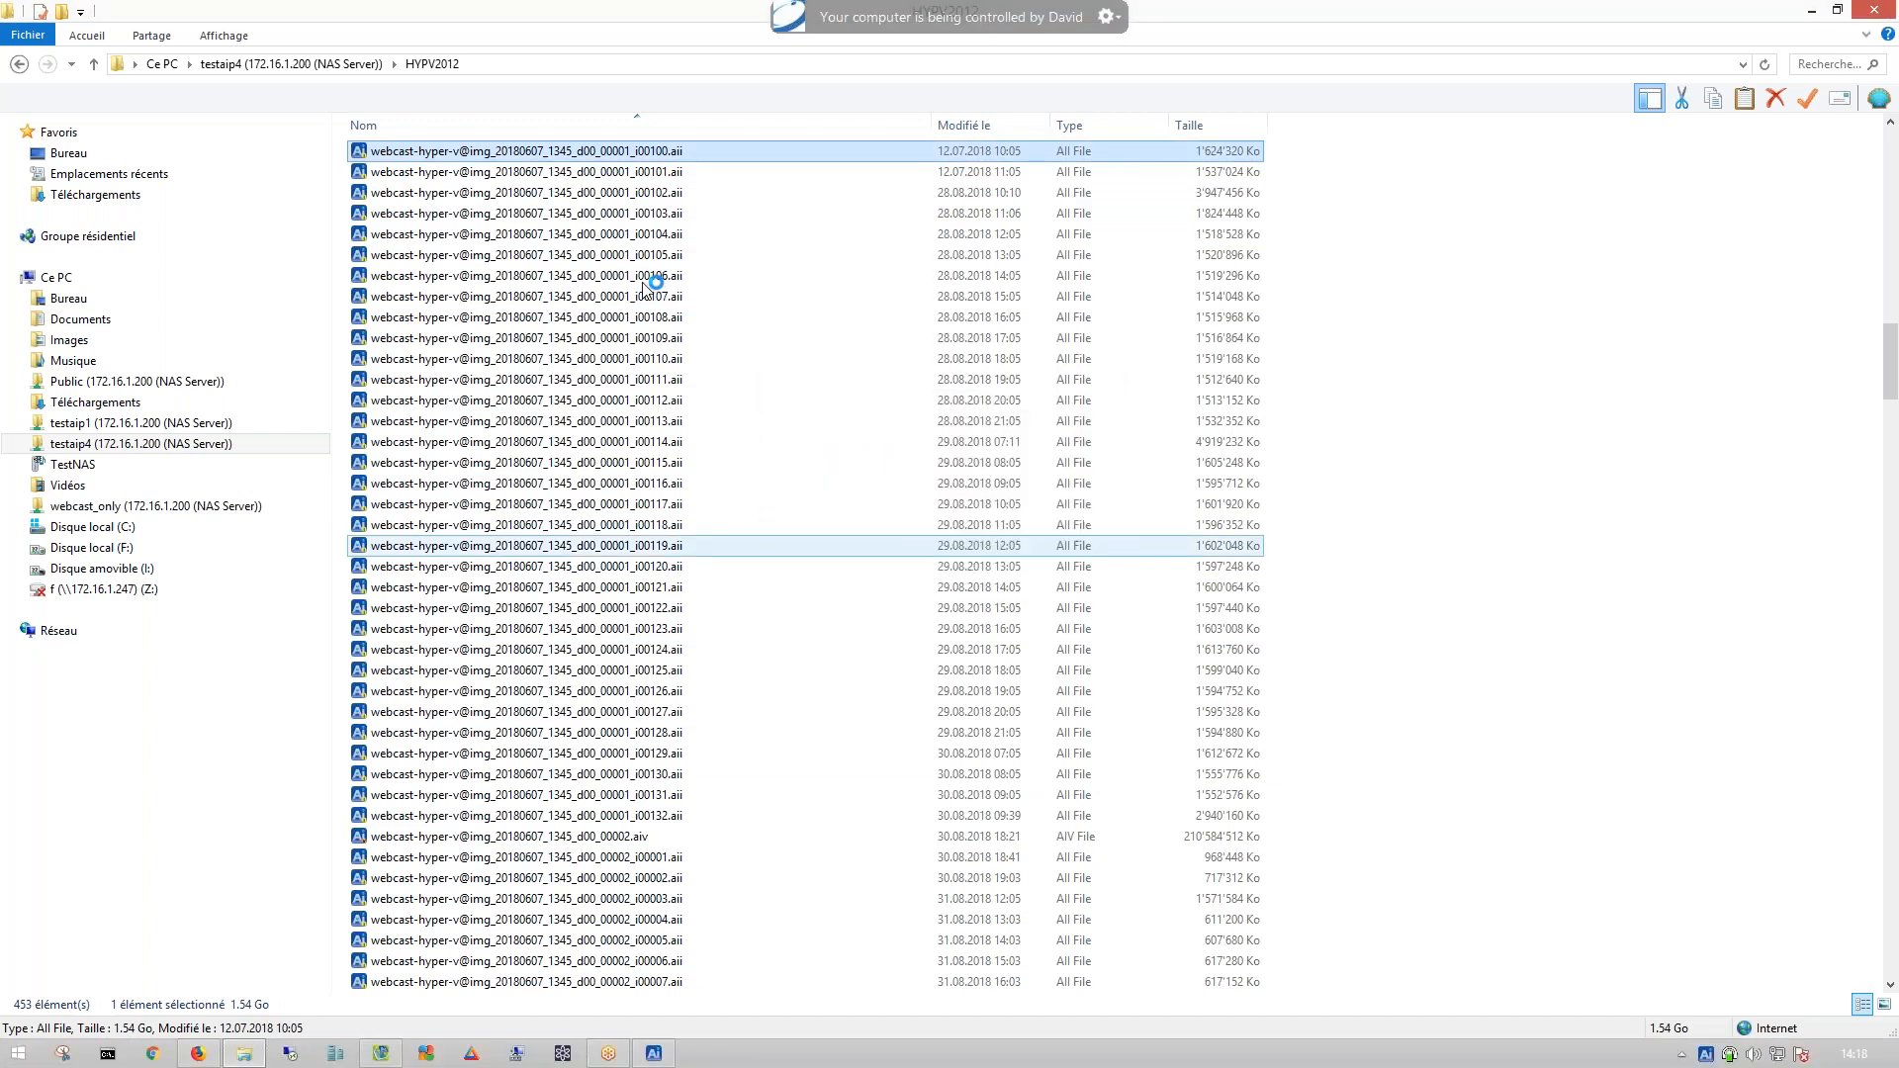
{"action": "left_click", "coordinate": [654, 1056]}
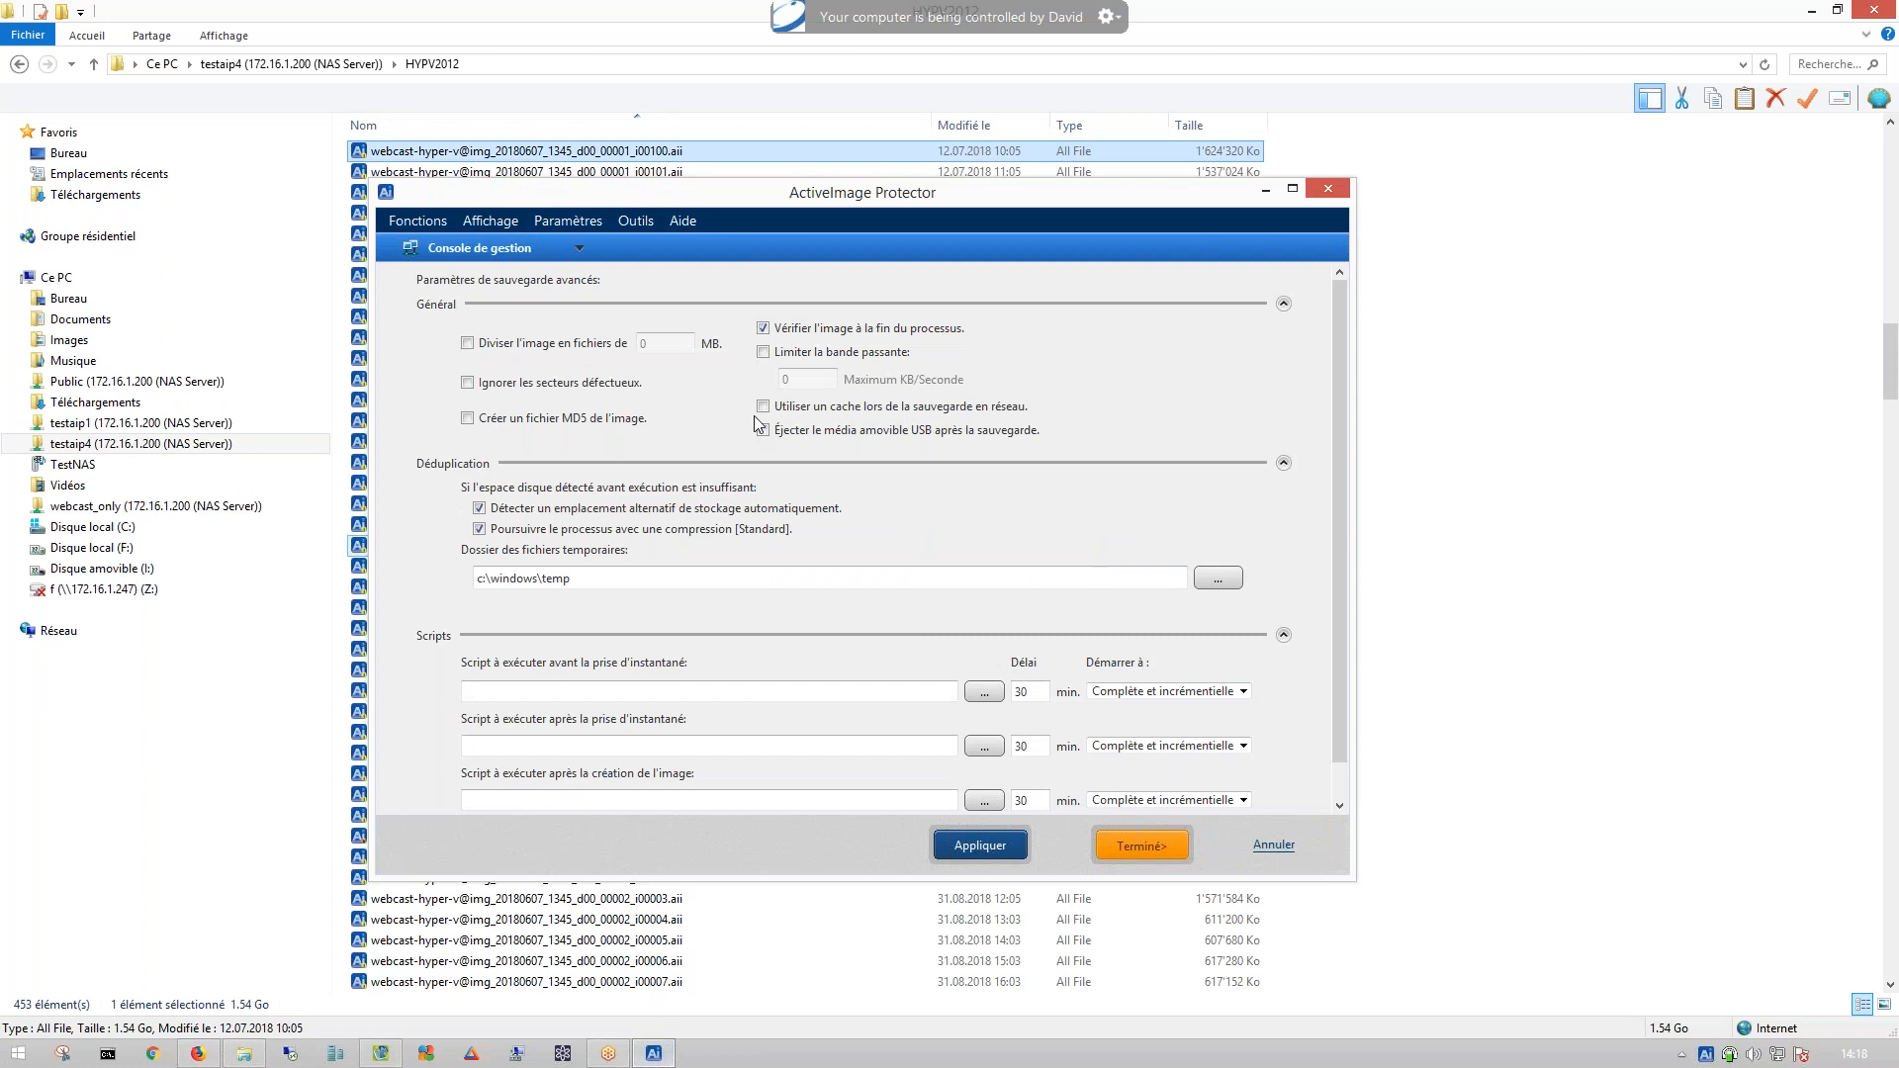
{"action": "left_click_drag", "start_coordinate": [879, 198], "coordinate": [995, 284]}
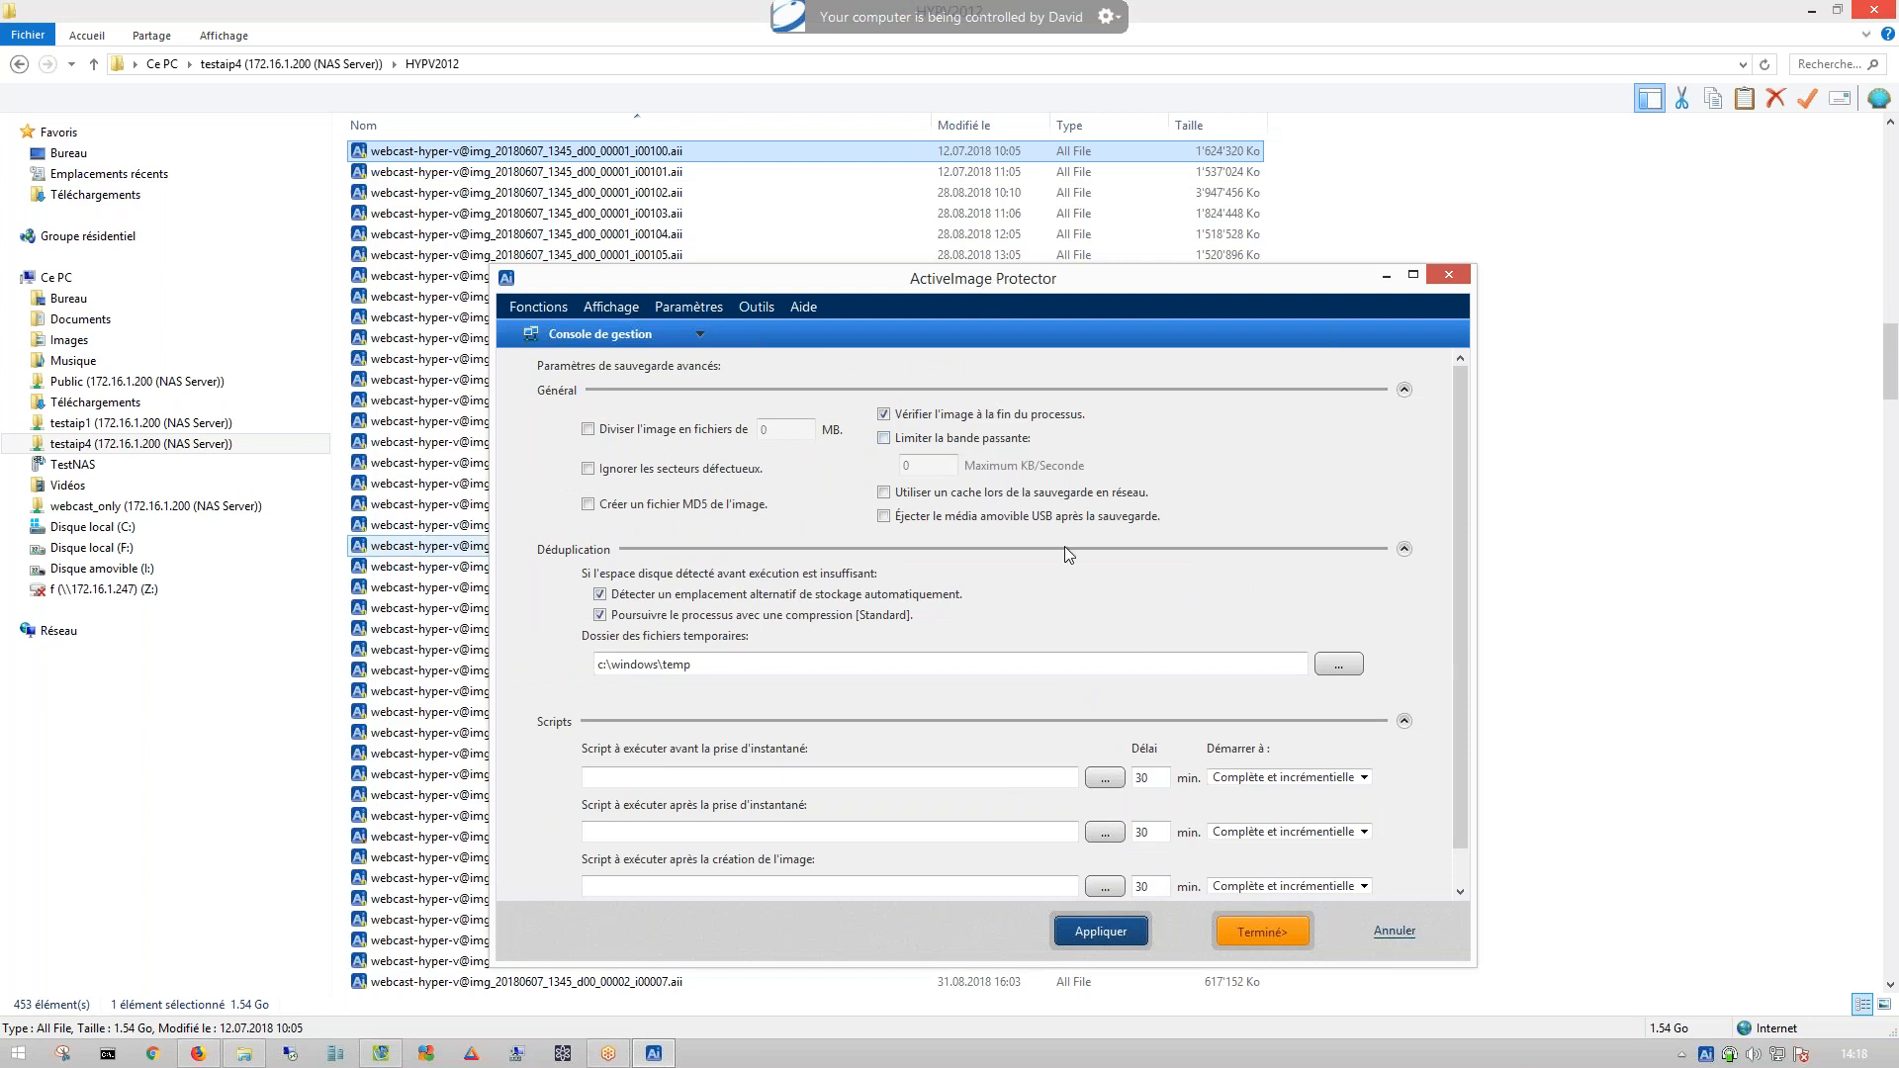
{"action": "left_click", "coordinate": [626, 30]}
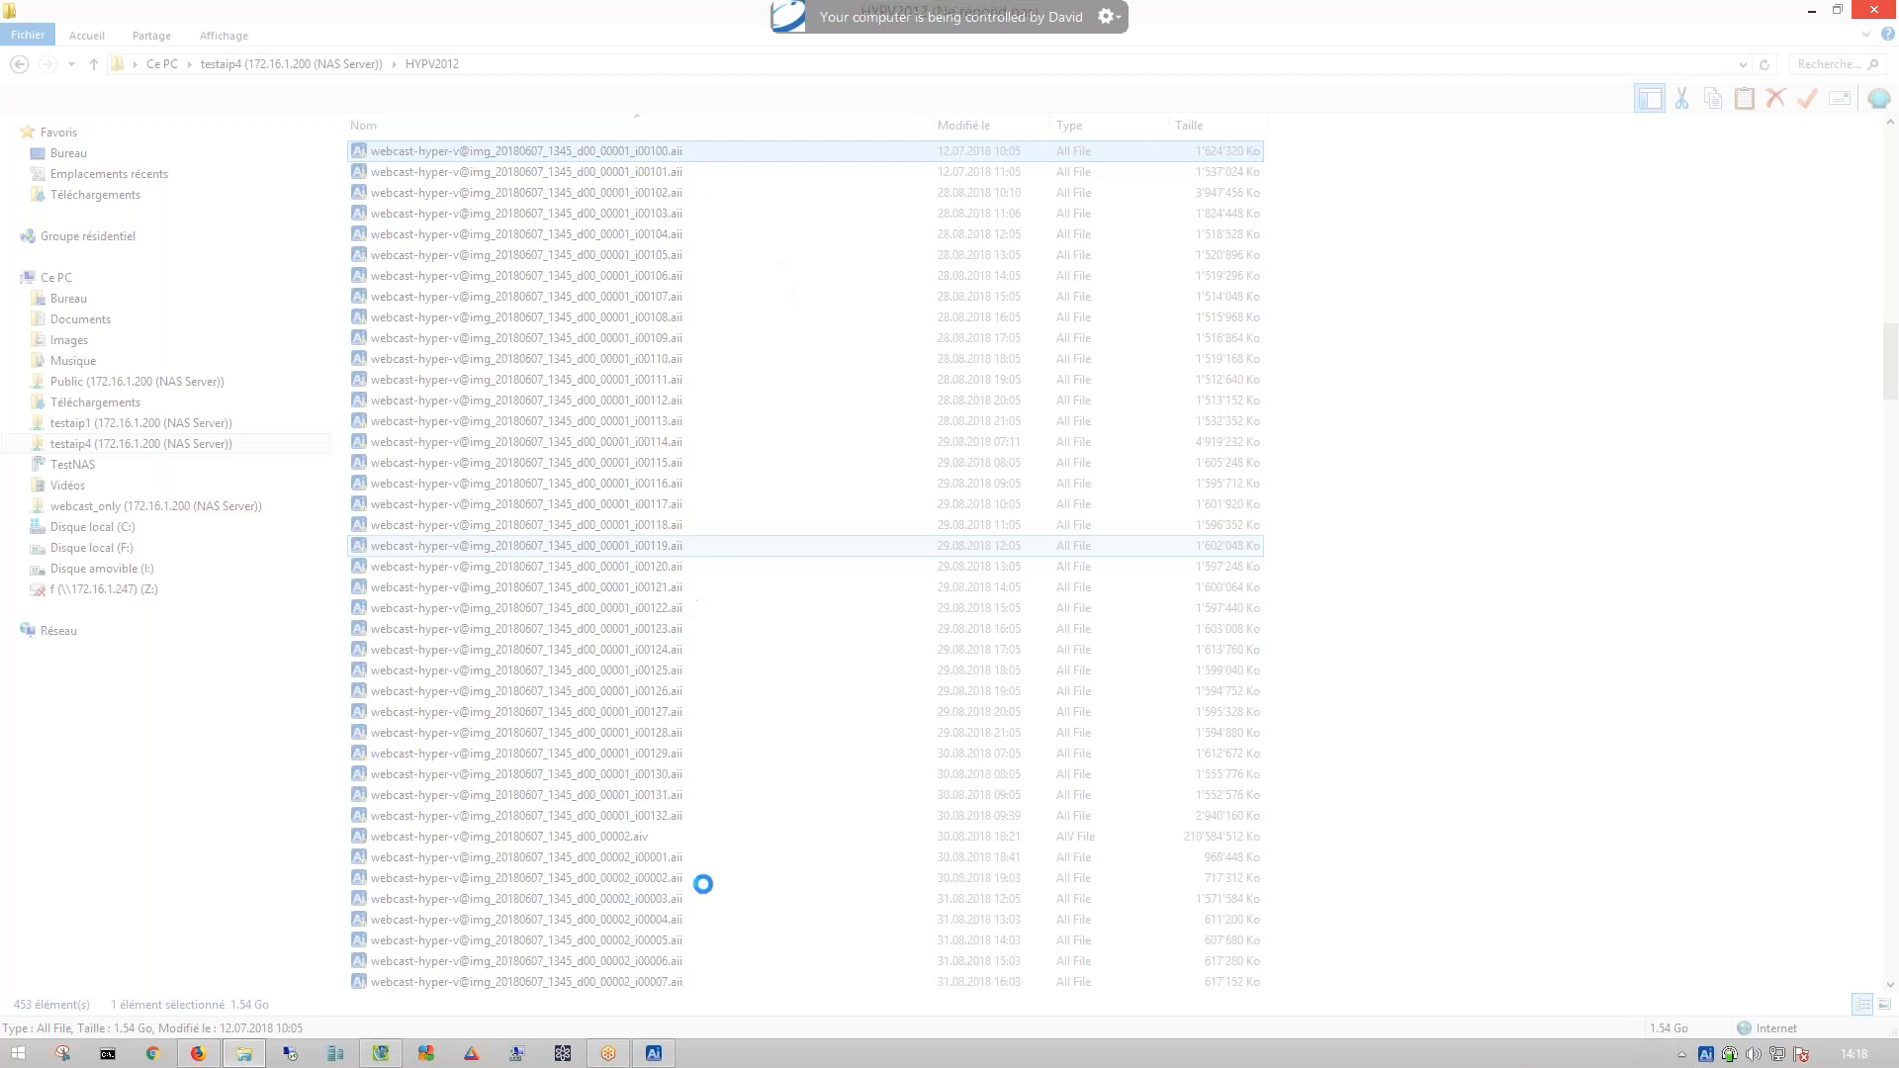
{"action": "left_click", "coordinate": [640, 1060]}
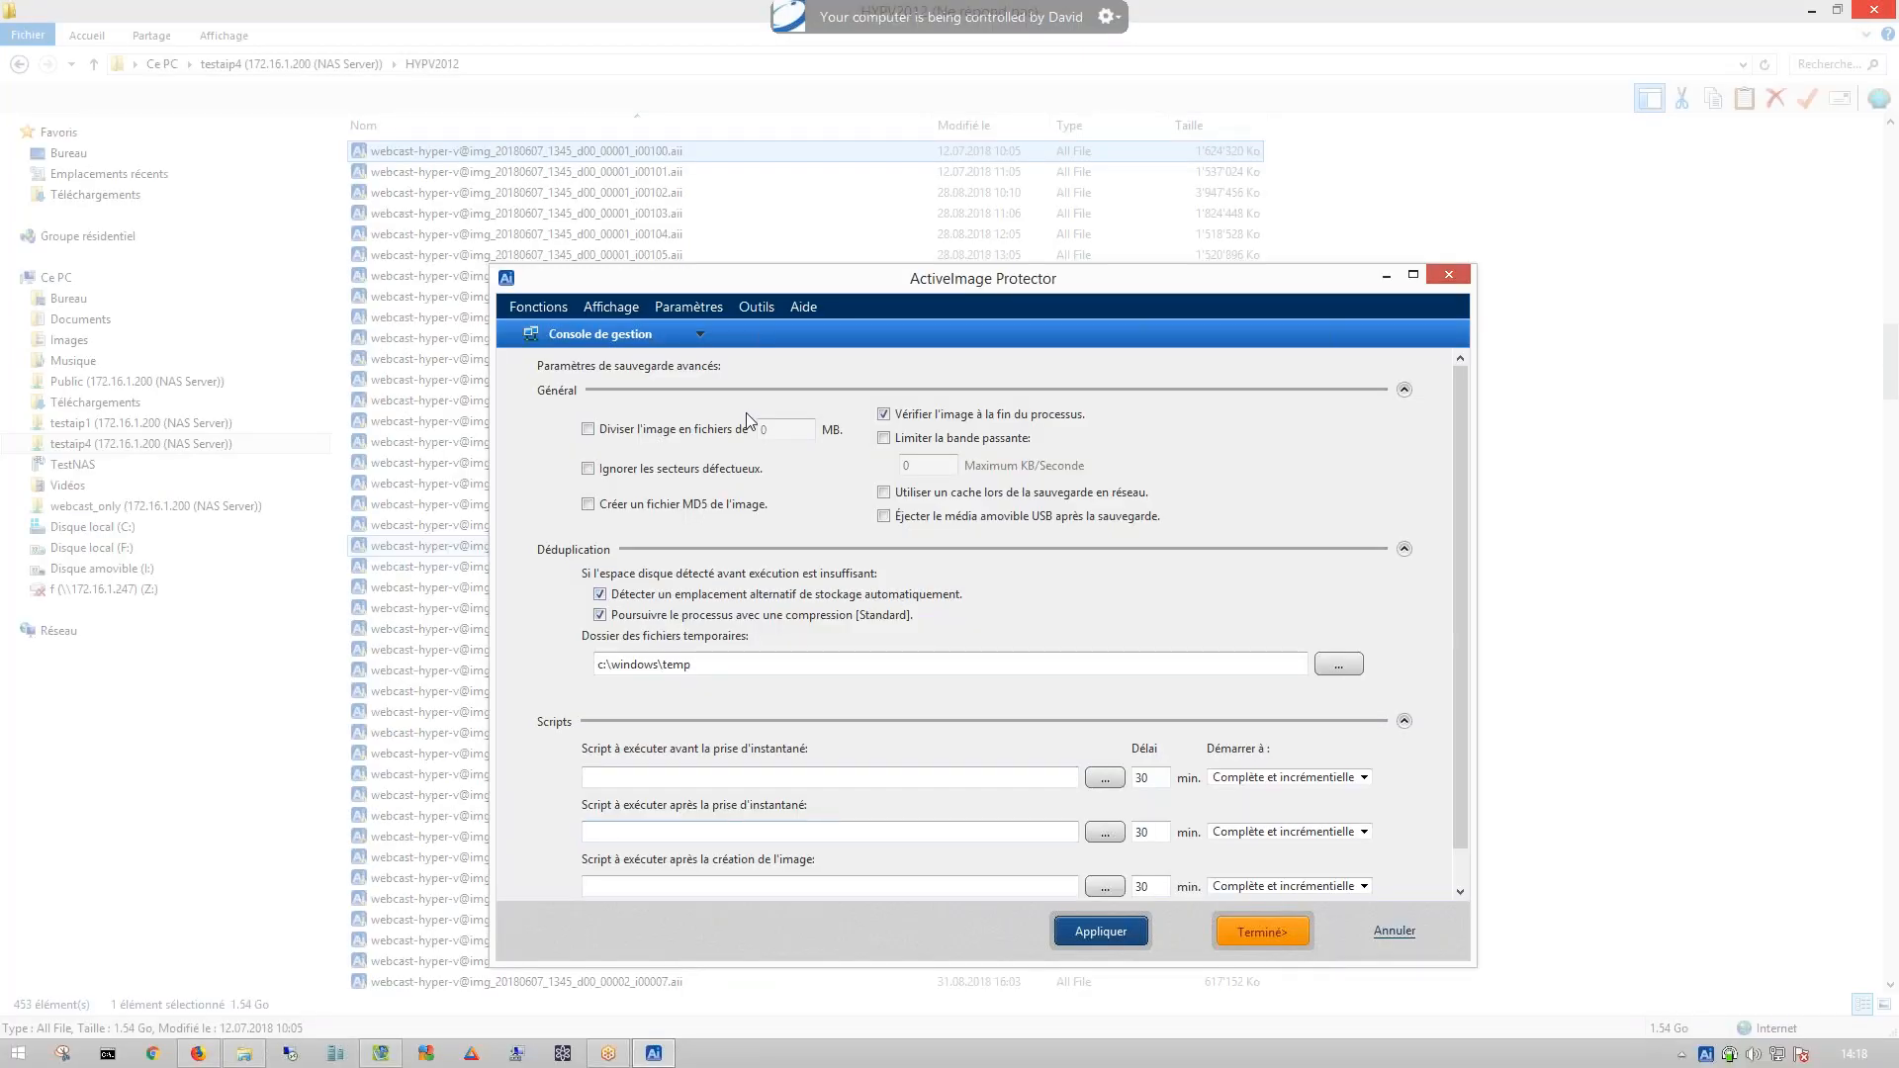
- Accept the advanced settings, proceed to the planning stage and confirm the schedule details, deactivating the conflicting Backup_20180316_1003 schedule
{"action": "left_click", "coordinate": [1266, 934]}
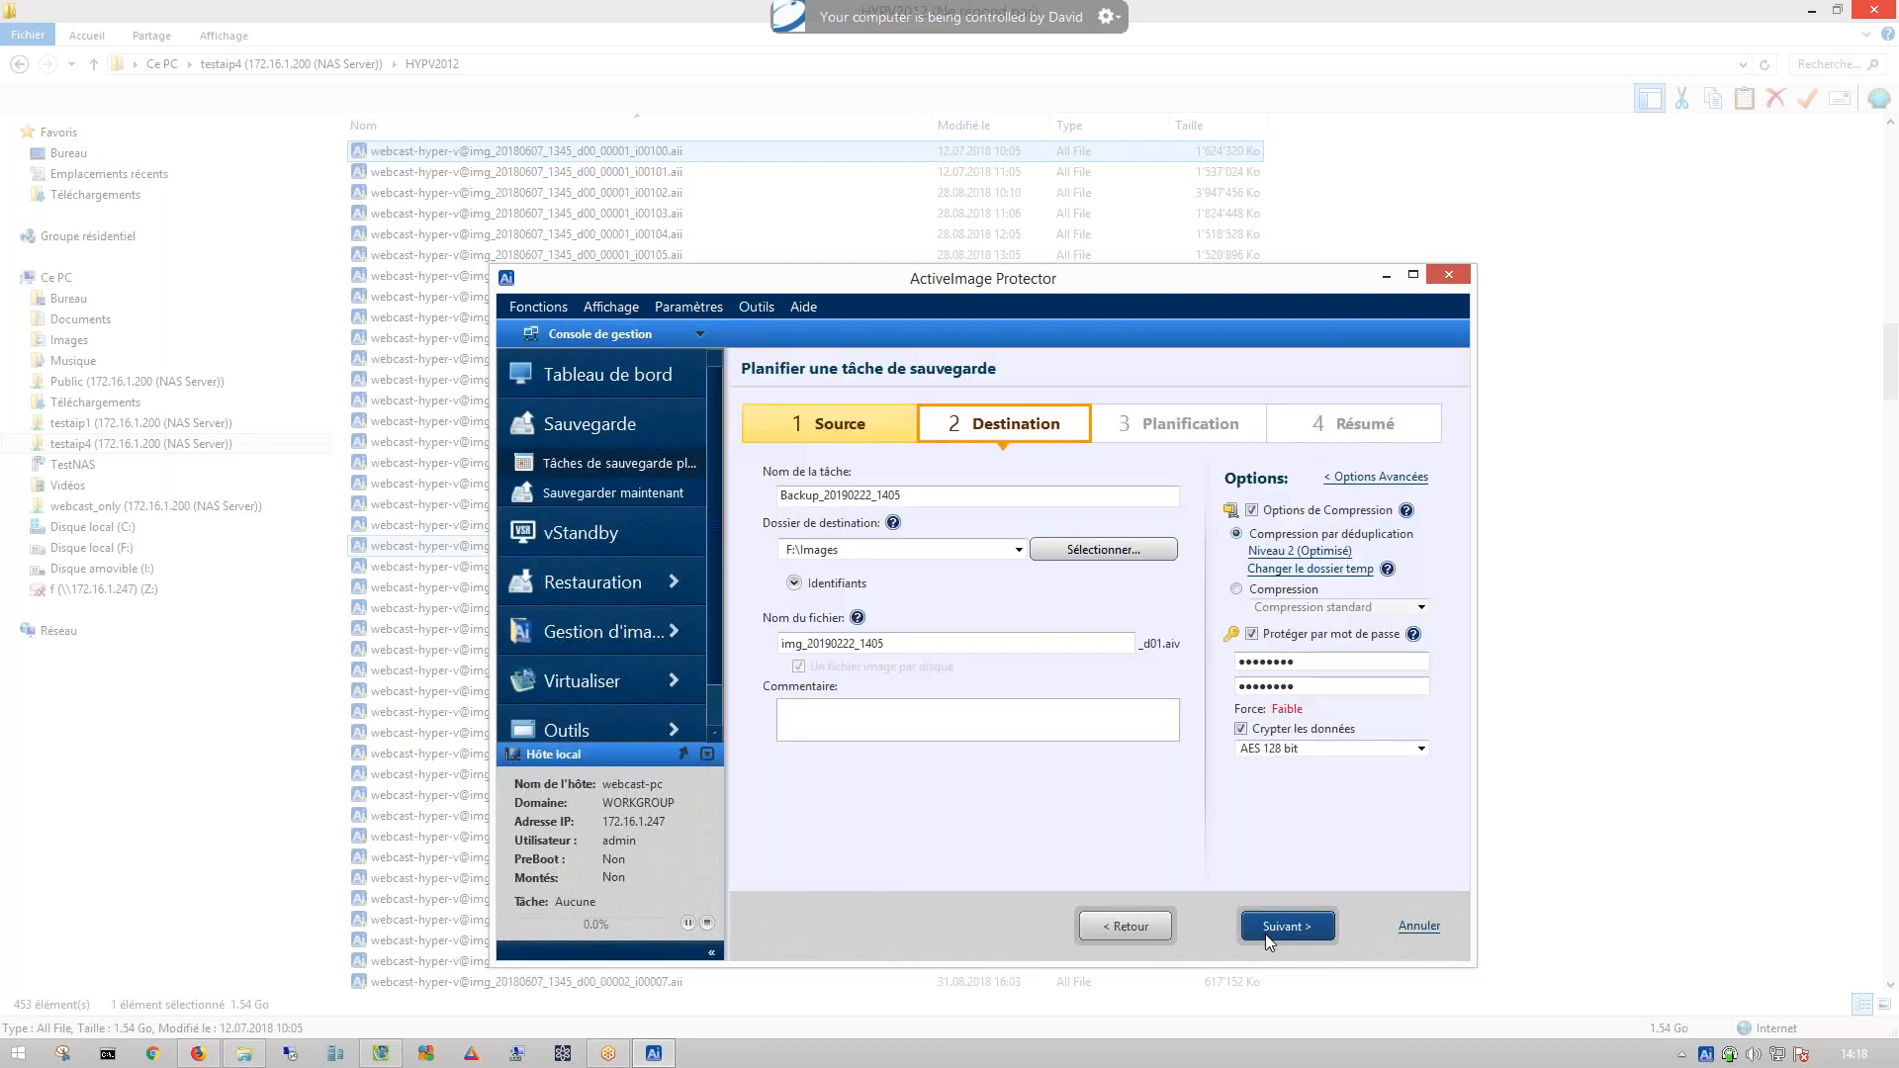
{"action": "left_click", "coordinate": [1266, 934]}
{"action": "left_click", "coordinate": [1225, 845]}
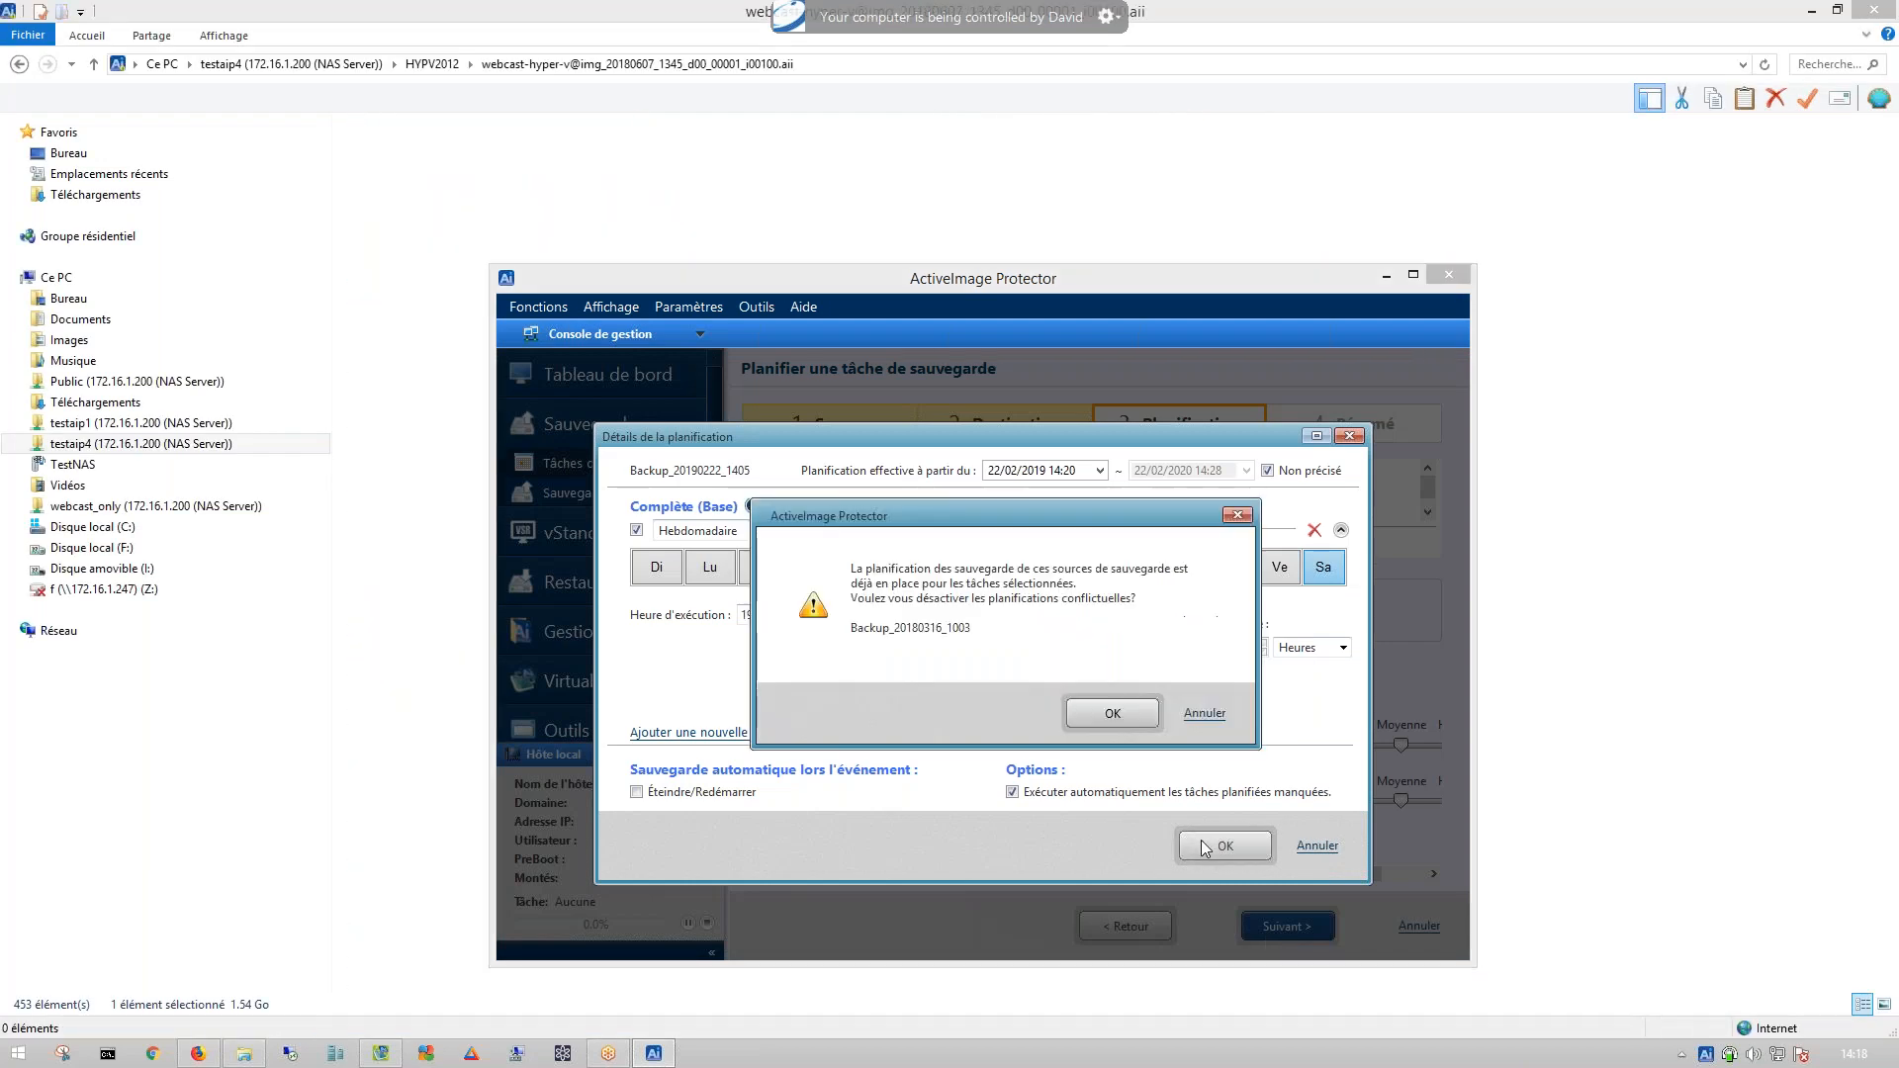
{"action": "left_click", "coordinate": [1100, 714]}
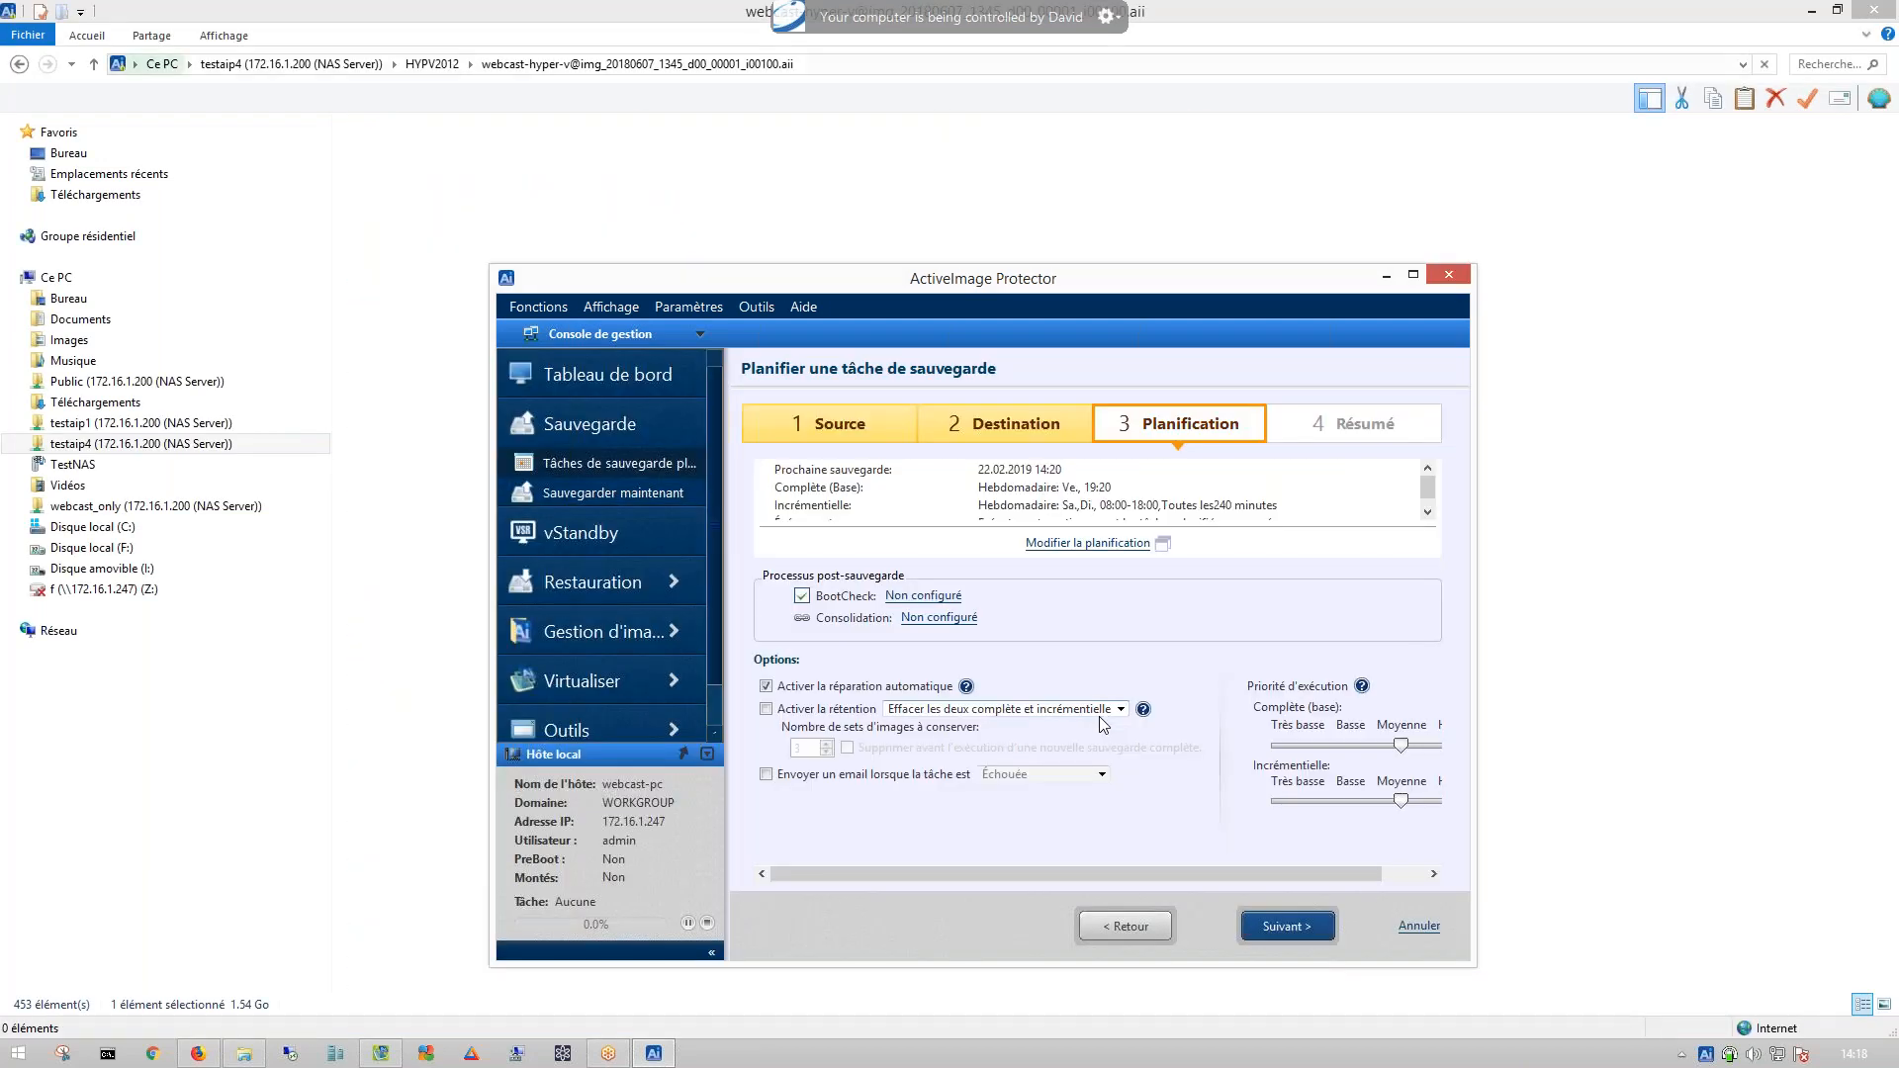
- Open the post-backup Consolidation settings and activate consolidation
{"action": "left_click", "coordinate": [939, 618]}
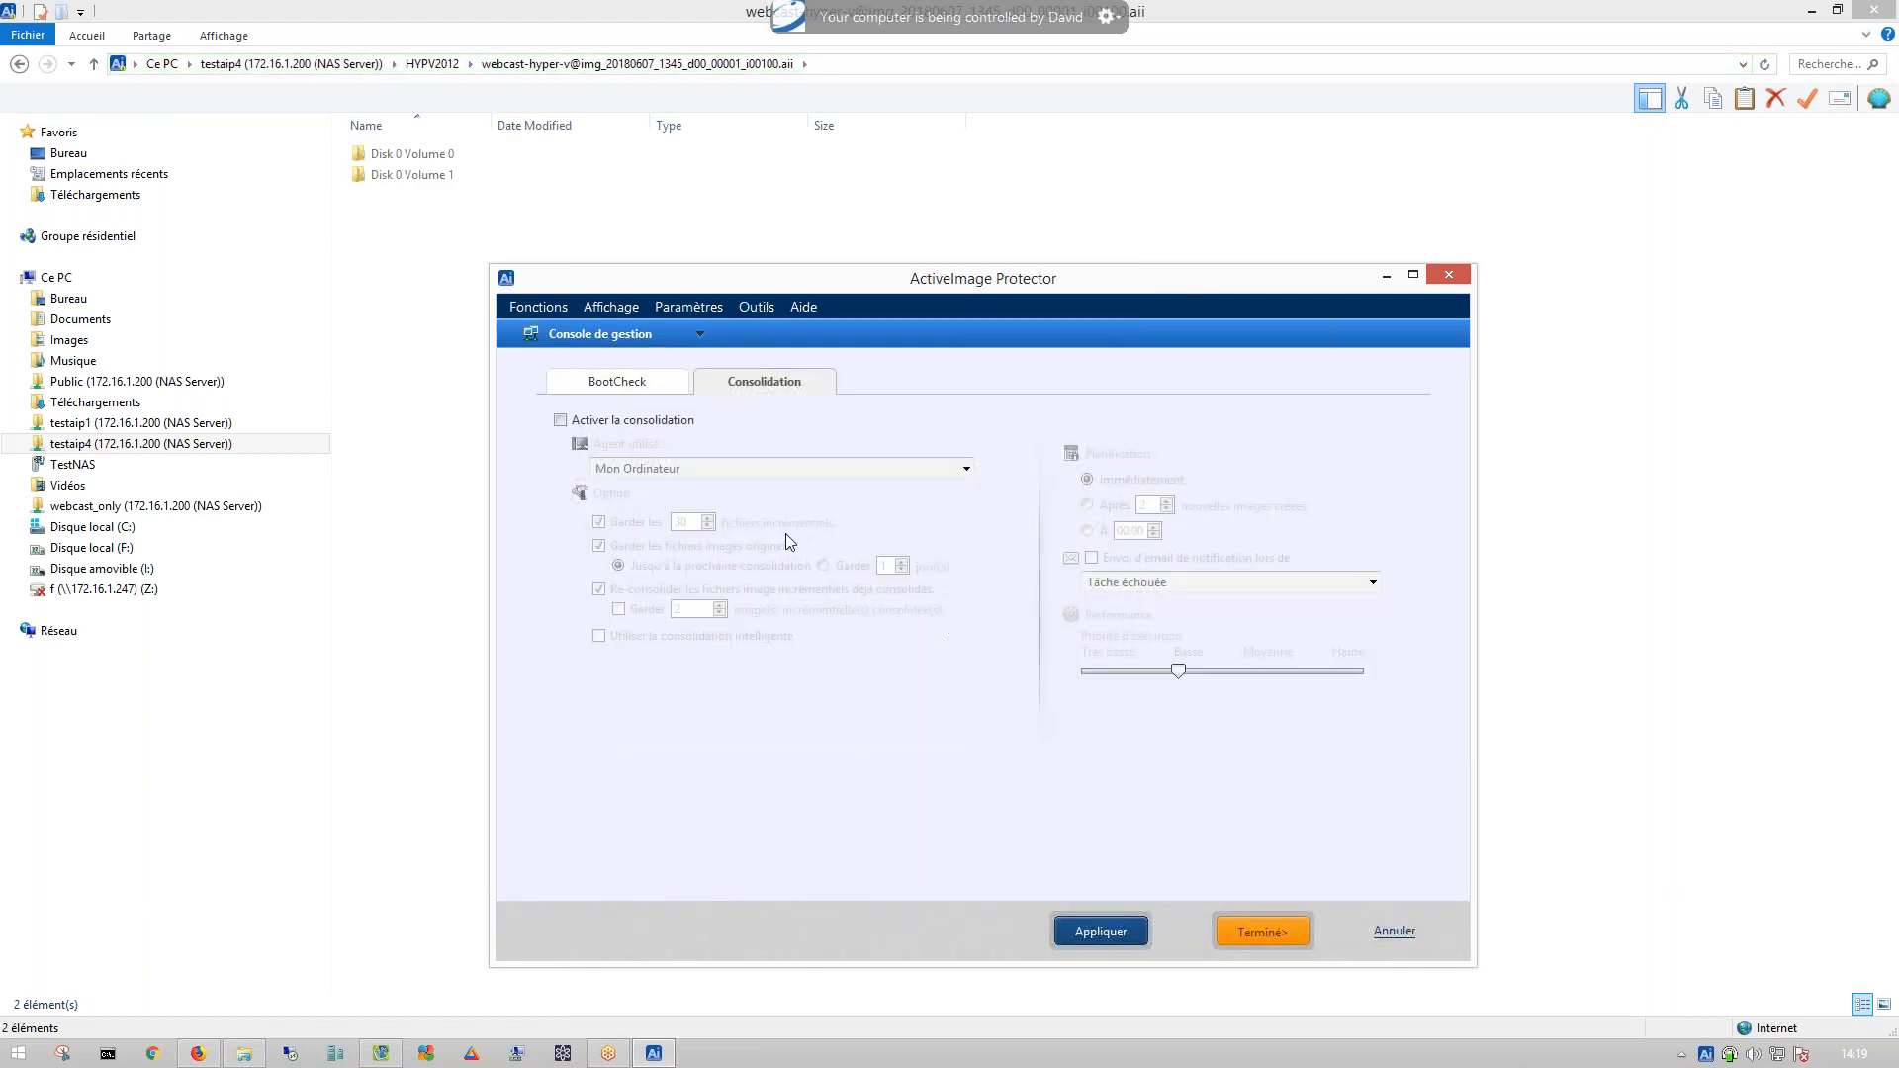
{"action": "left_click", "coordinate": [606, 420]}
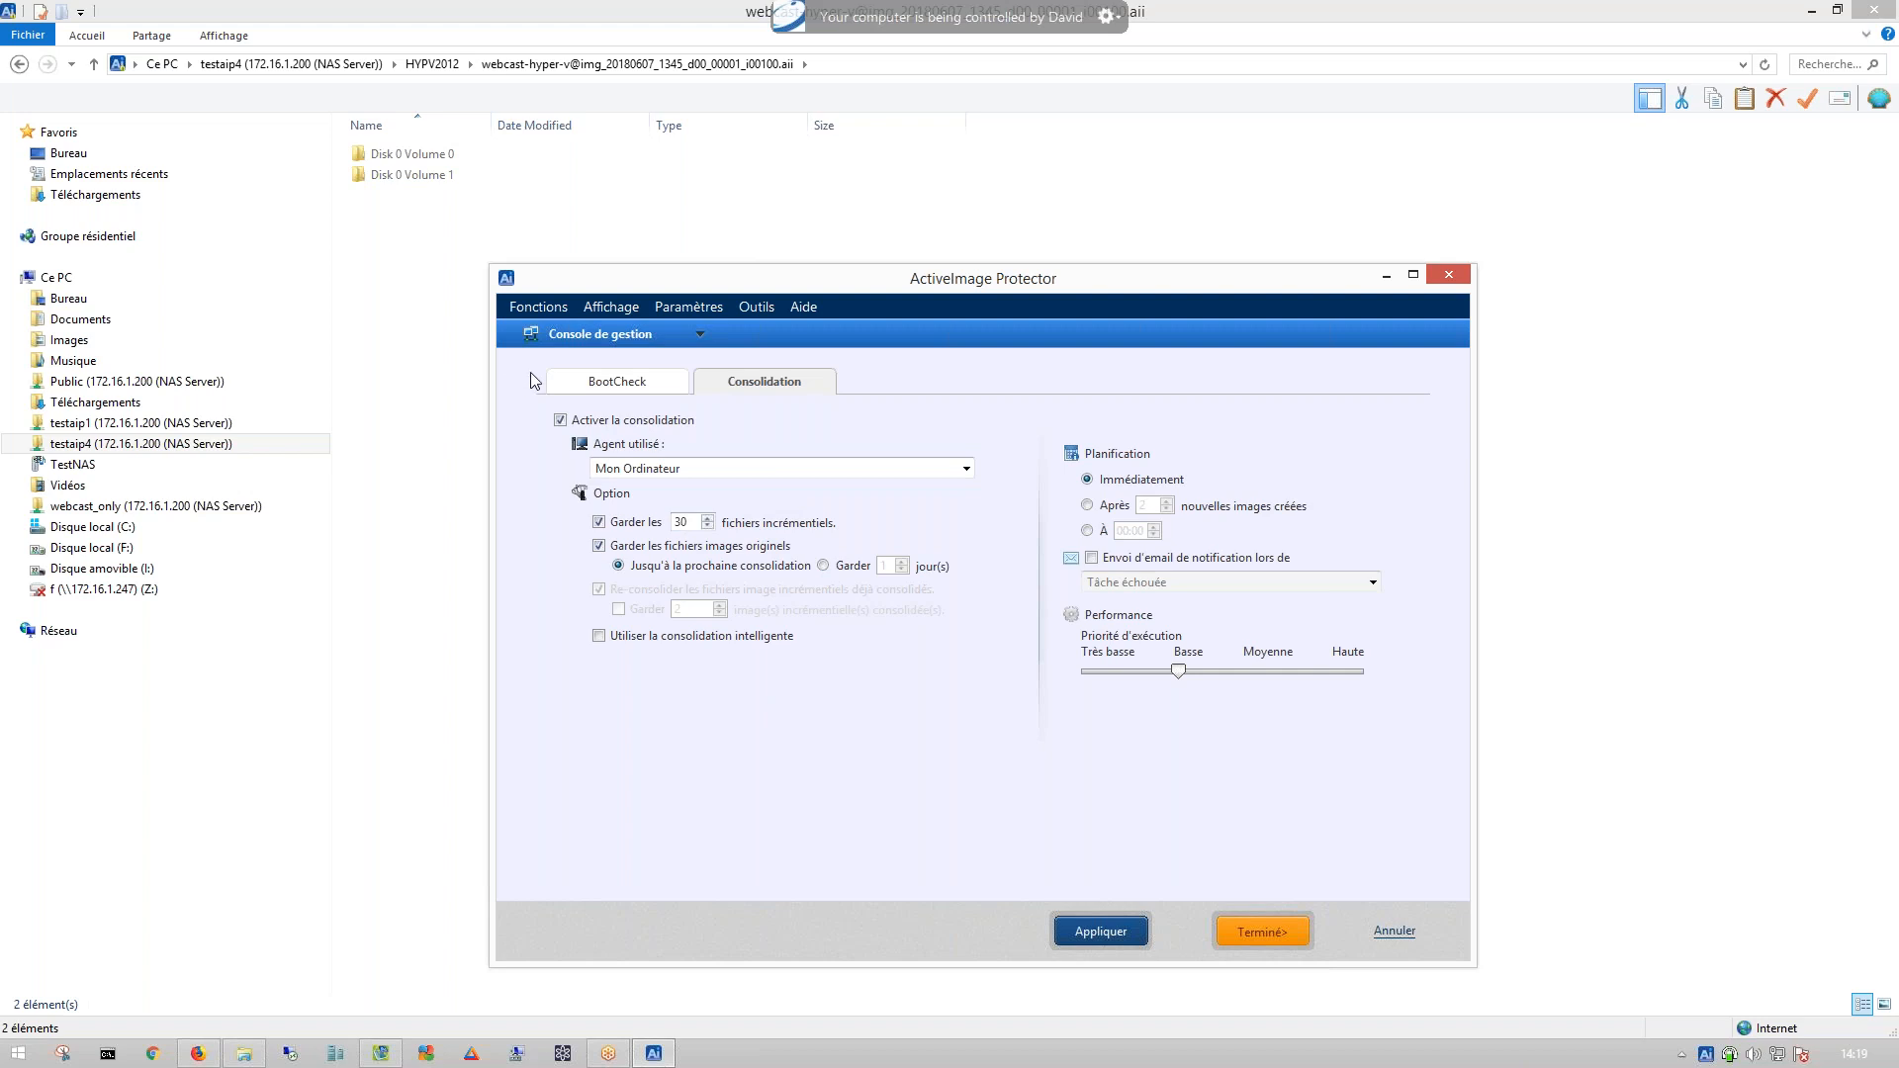
- Open Disk 0 Volume 1 inside the browsed backup image in File Explorer, and return to the consolidation settings in ActiveImage Protector
{"action": "left_click", "coordinate": [460, 177]}
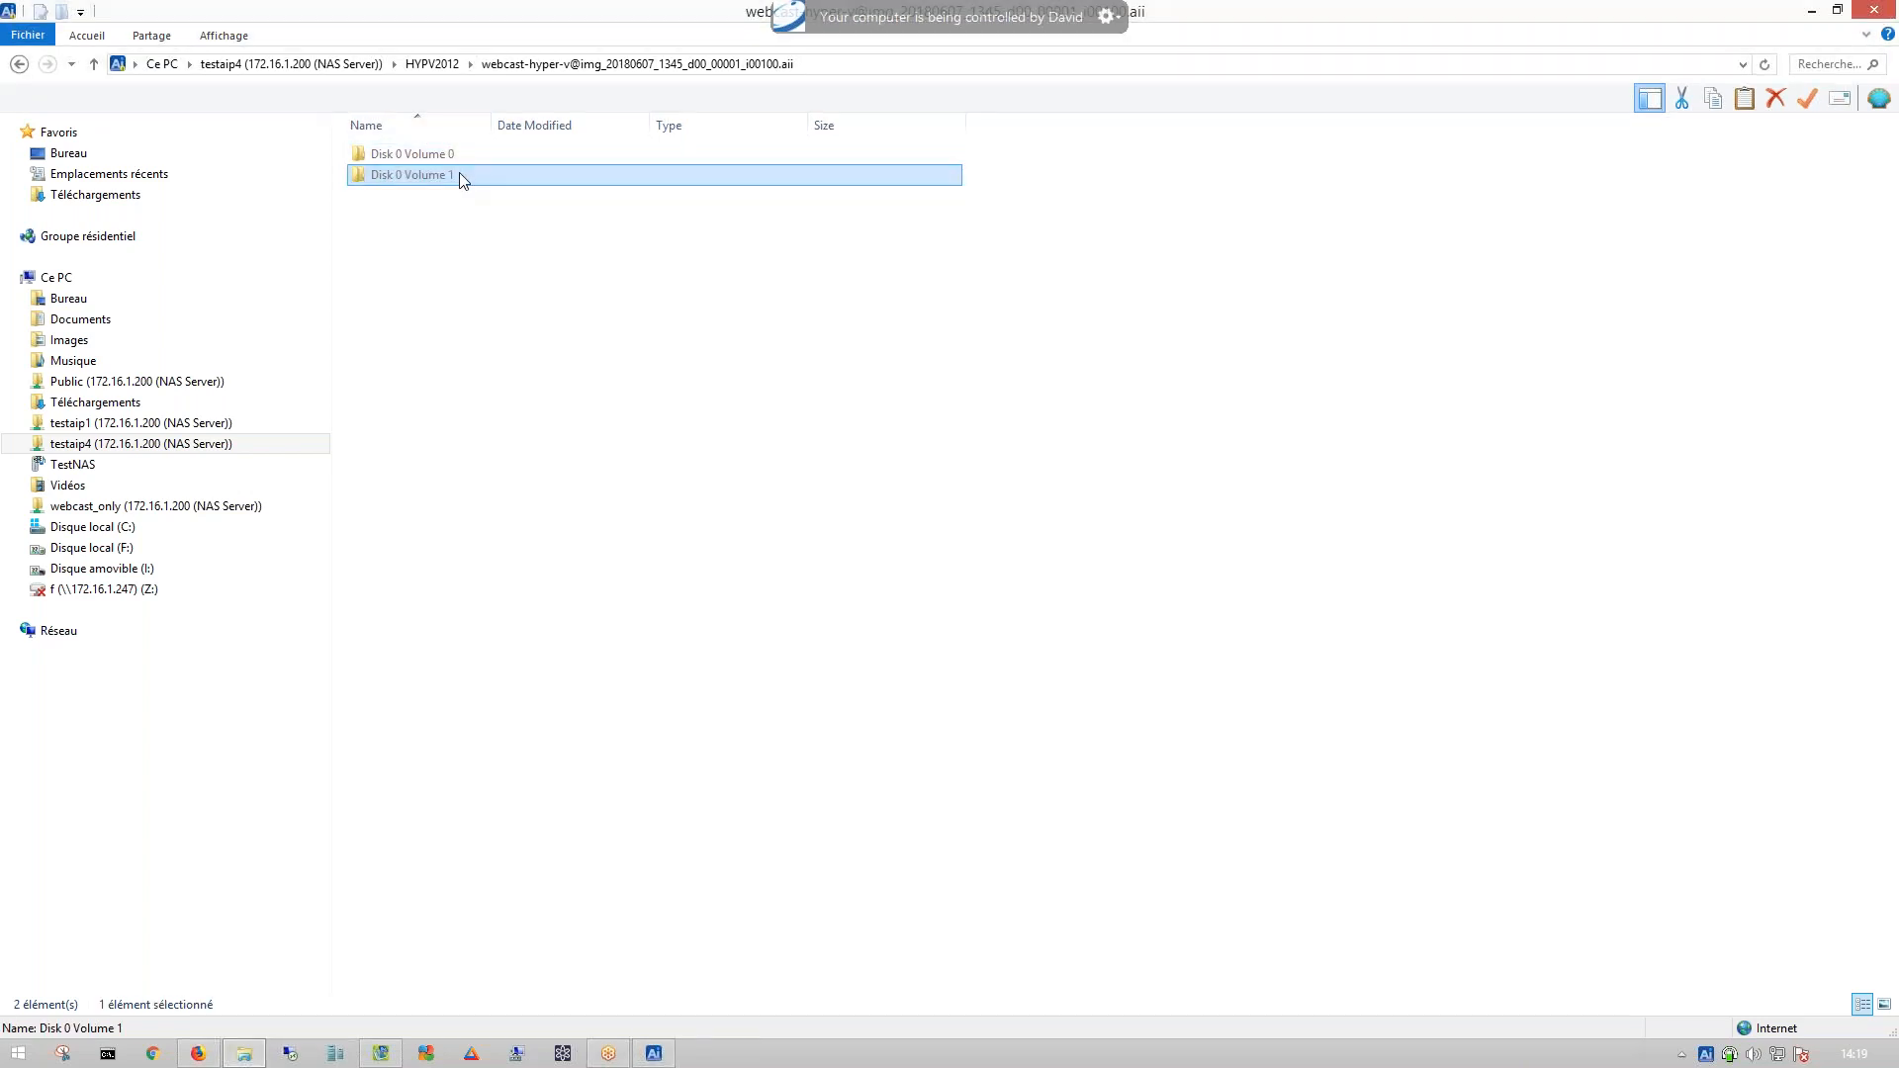
{"action": "double_click", "coordinate": [460, 177]}
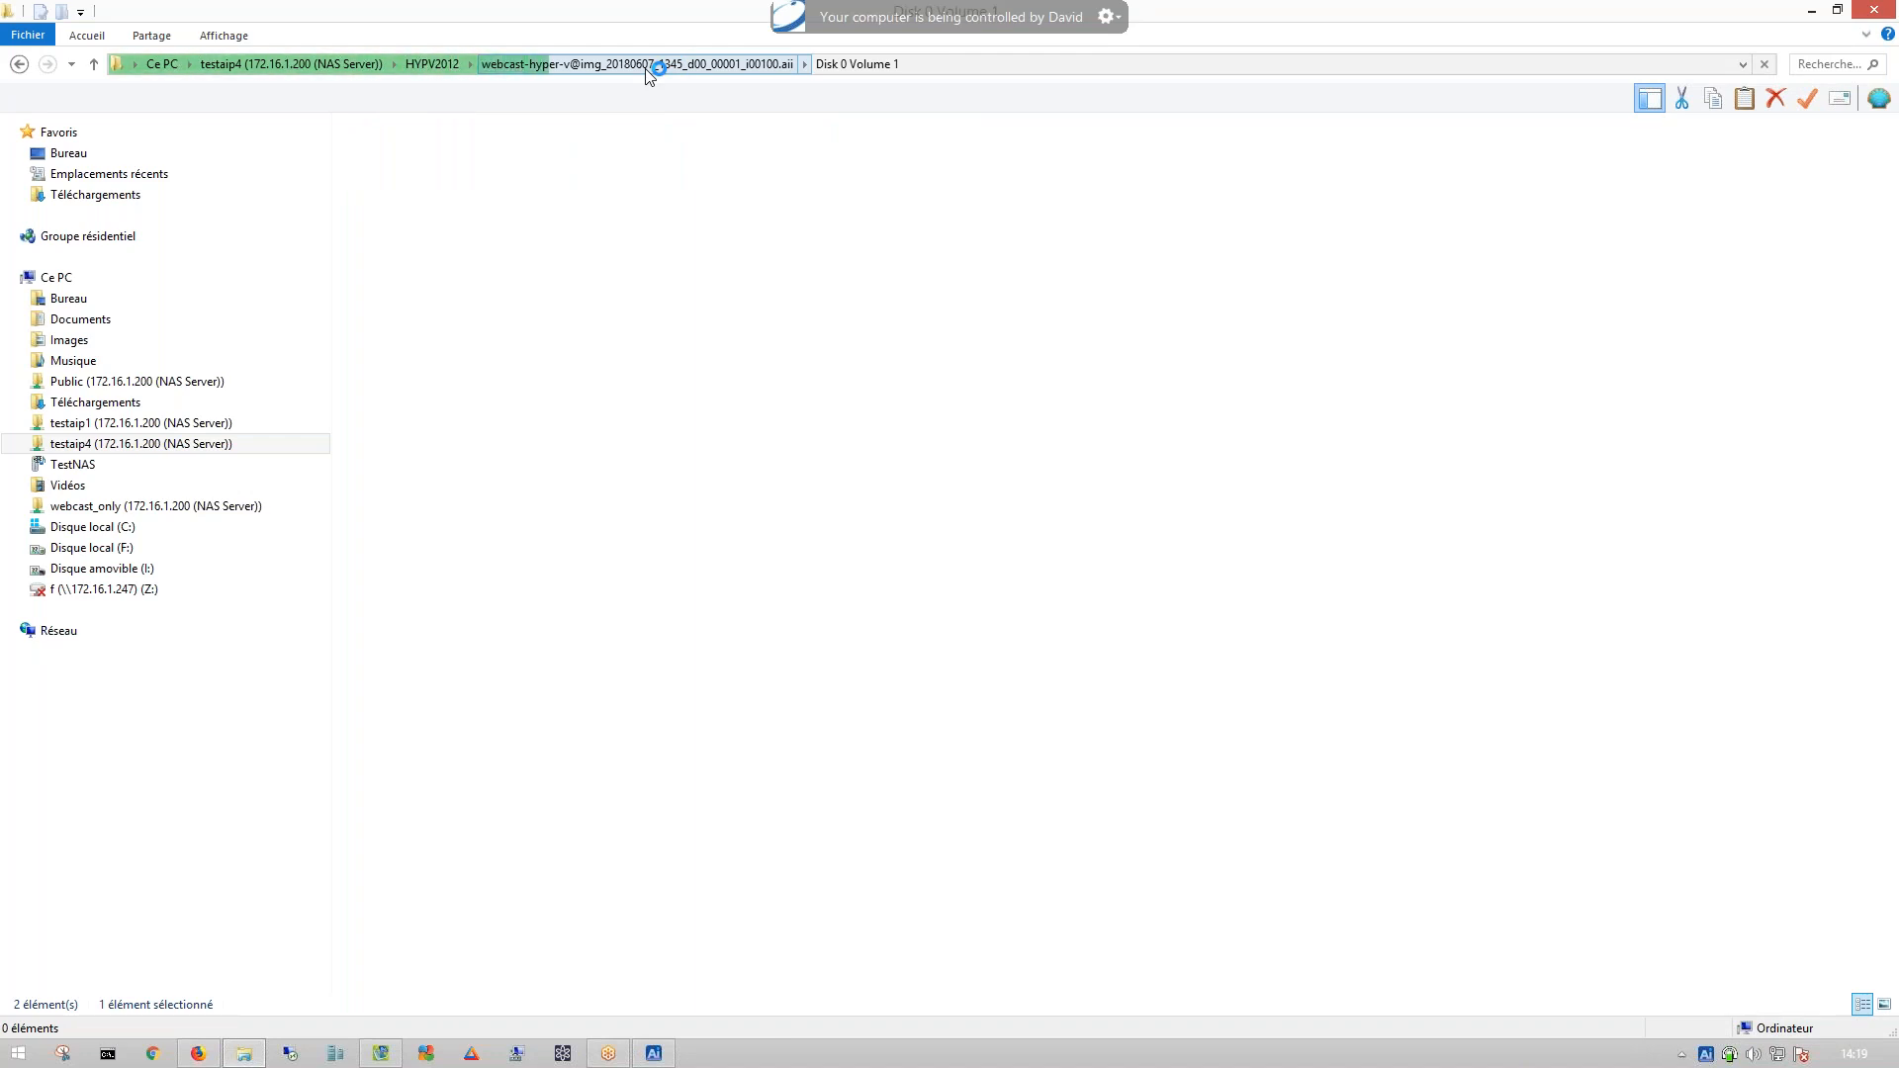
{"action": "left_click", "coordinate": [654, 1054]}
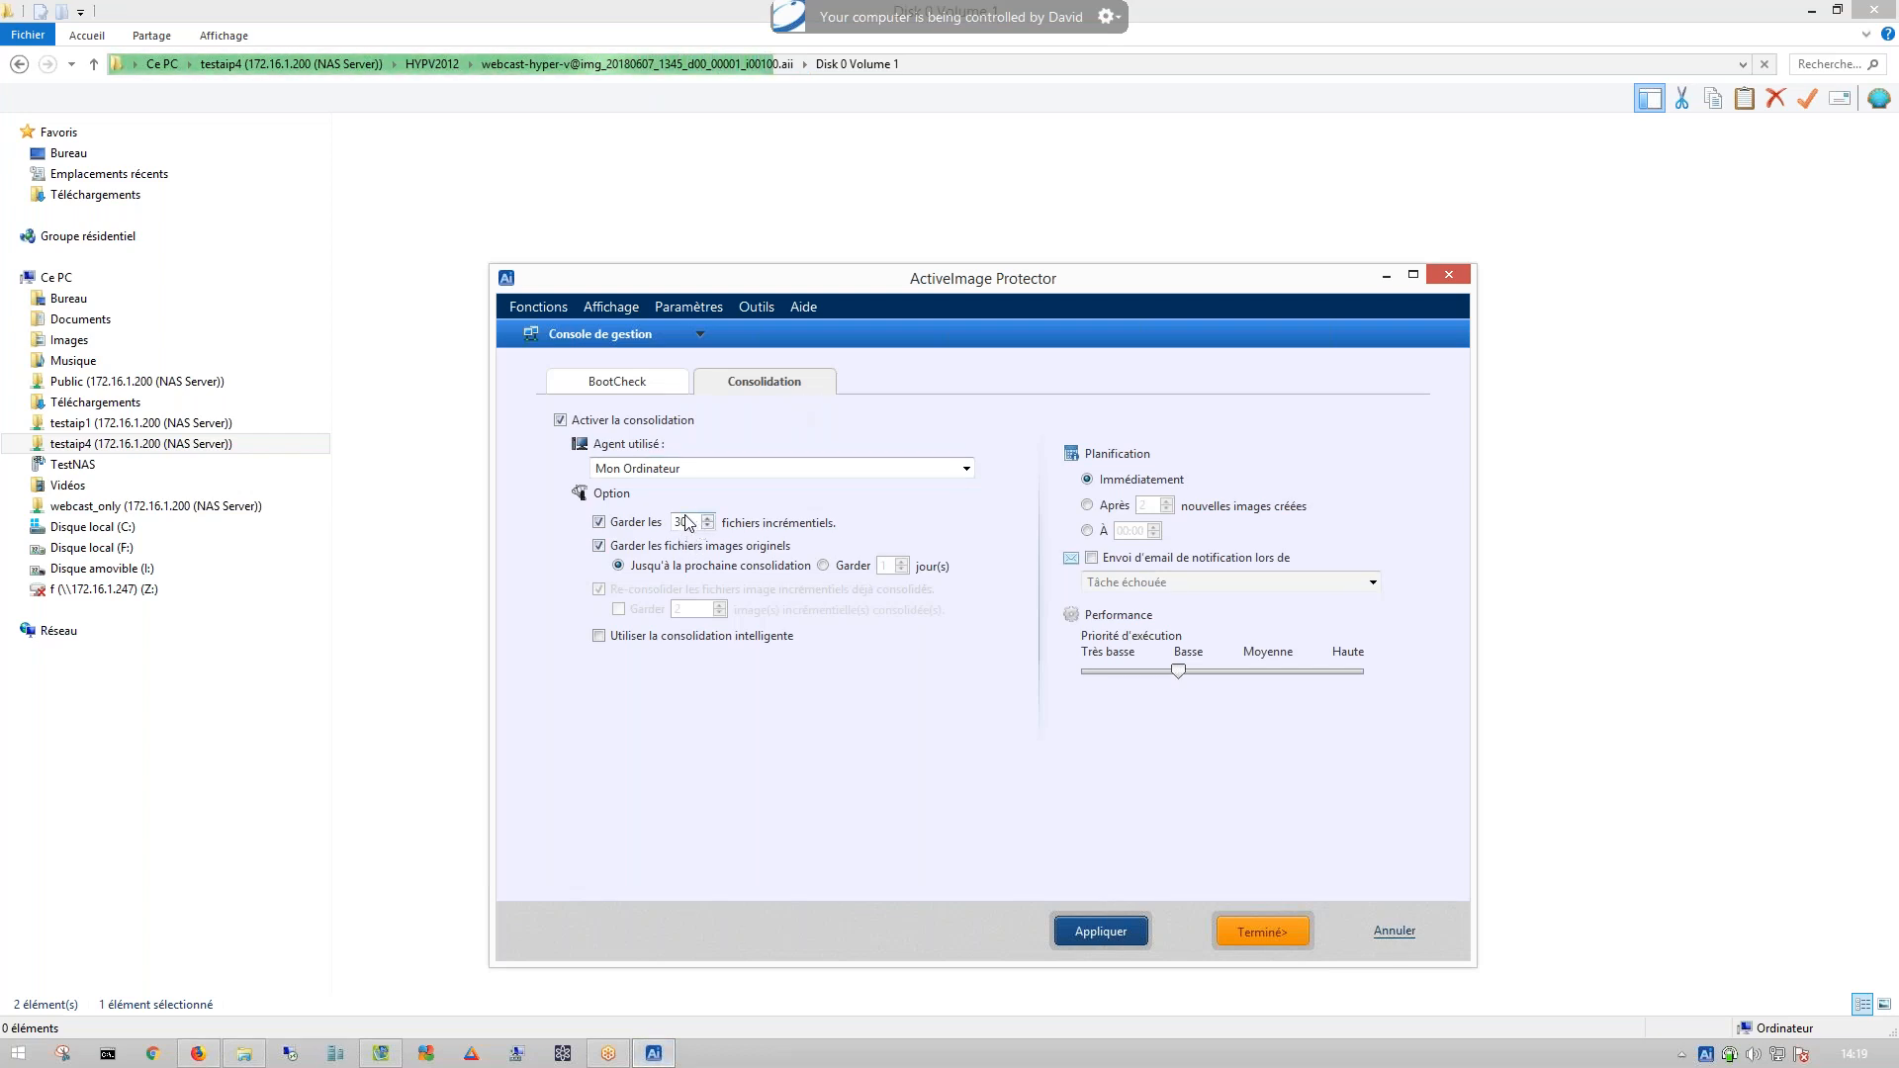
- Set the original image files' retention to 3 days
{"action": "left_click", "coordinate": [823, 567]}
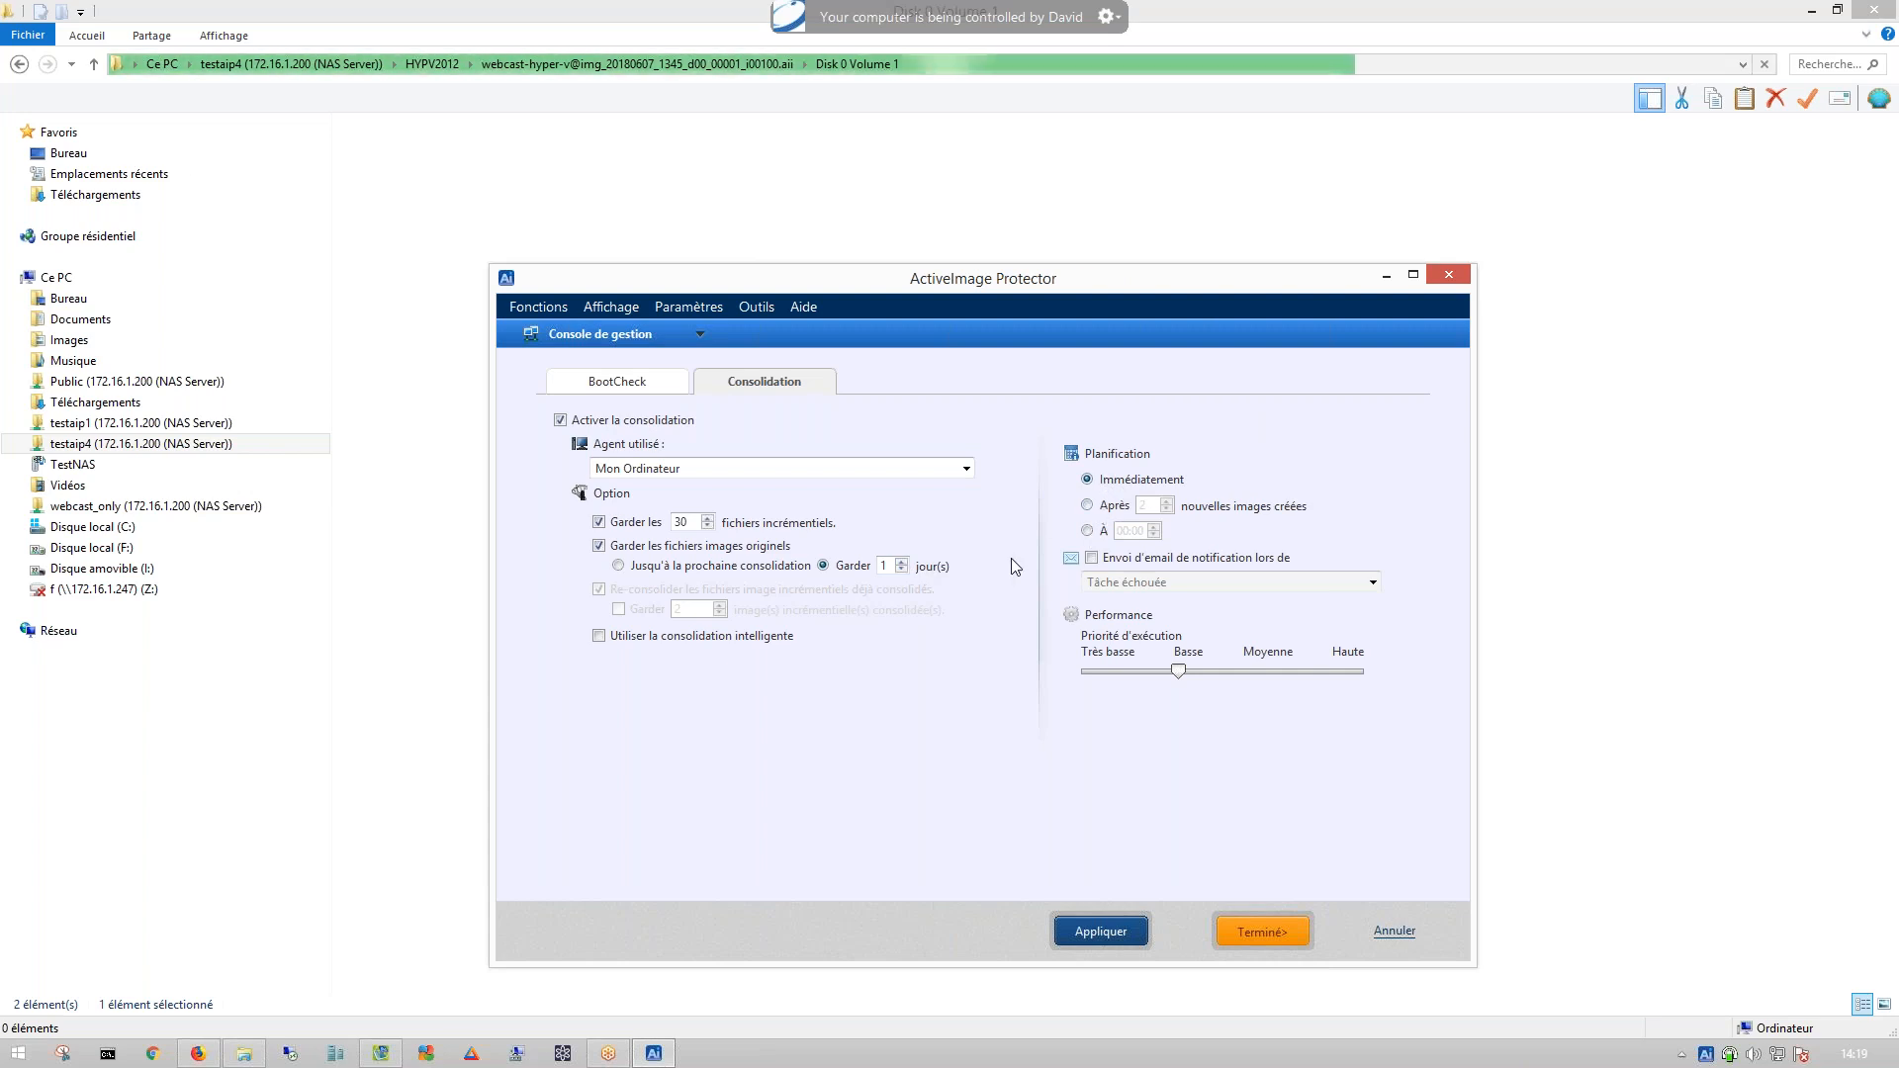
{"action": "left_click", "coordinate": [903, 562]}
{"action": "left_click", "coordinate": [902, 562]}
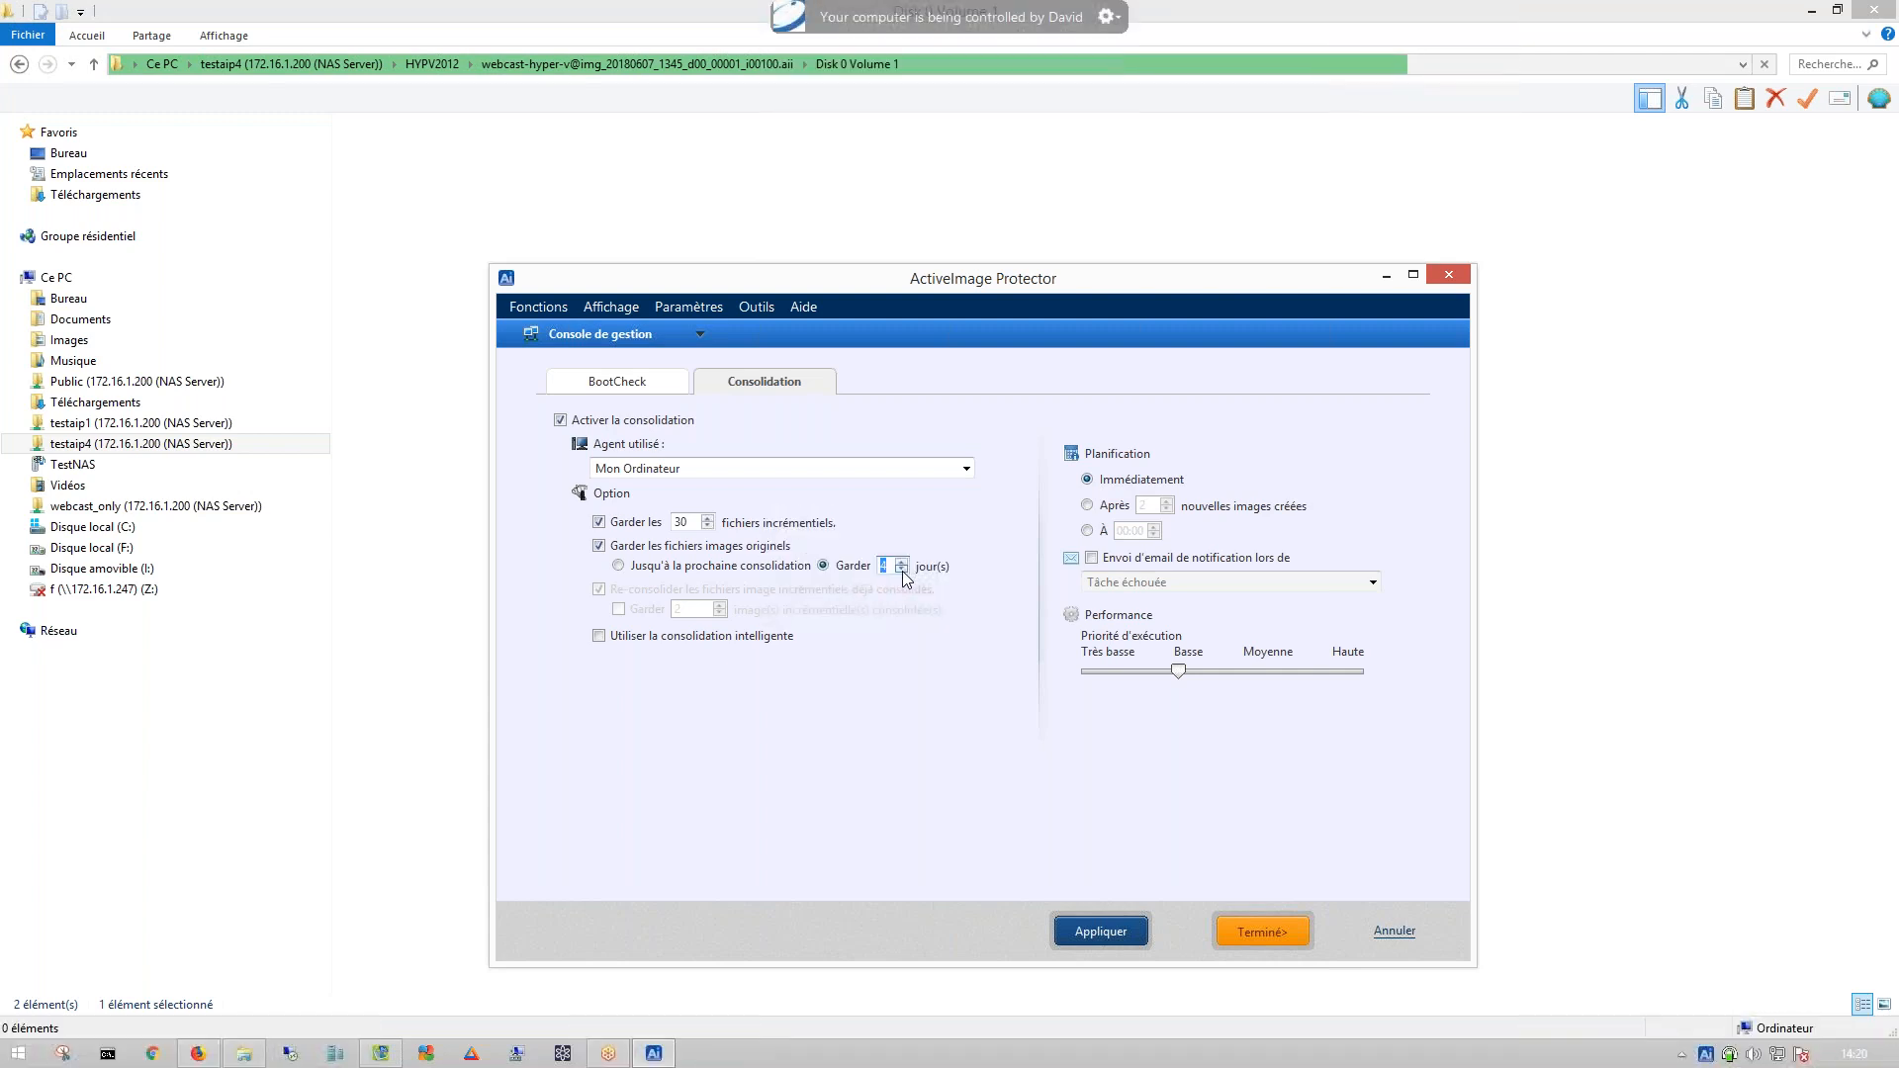
- Schedule the consolidation for 20:00 and keep the original image files until the next consolidation
{"action": "left_click", "coordinate": [1088, 506]}
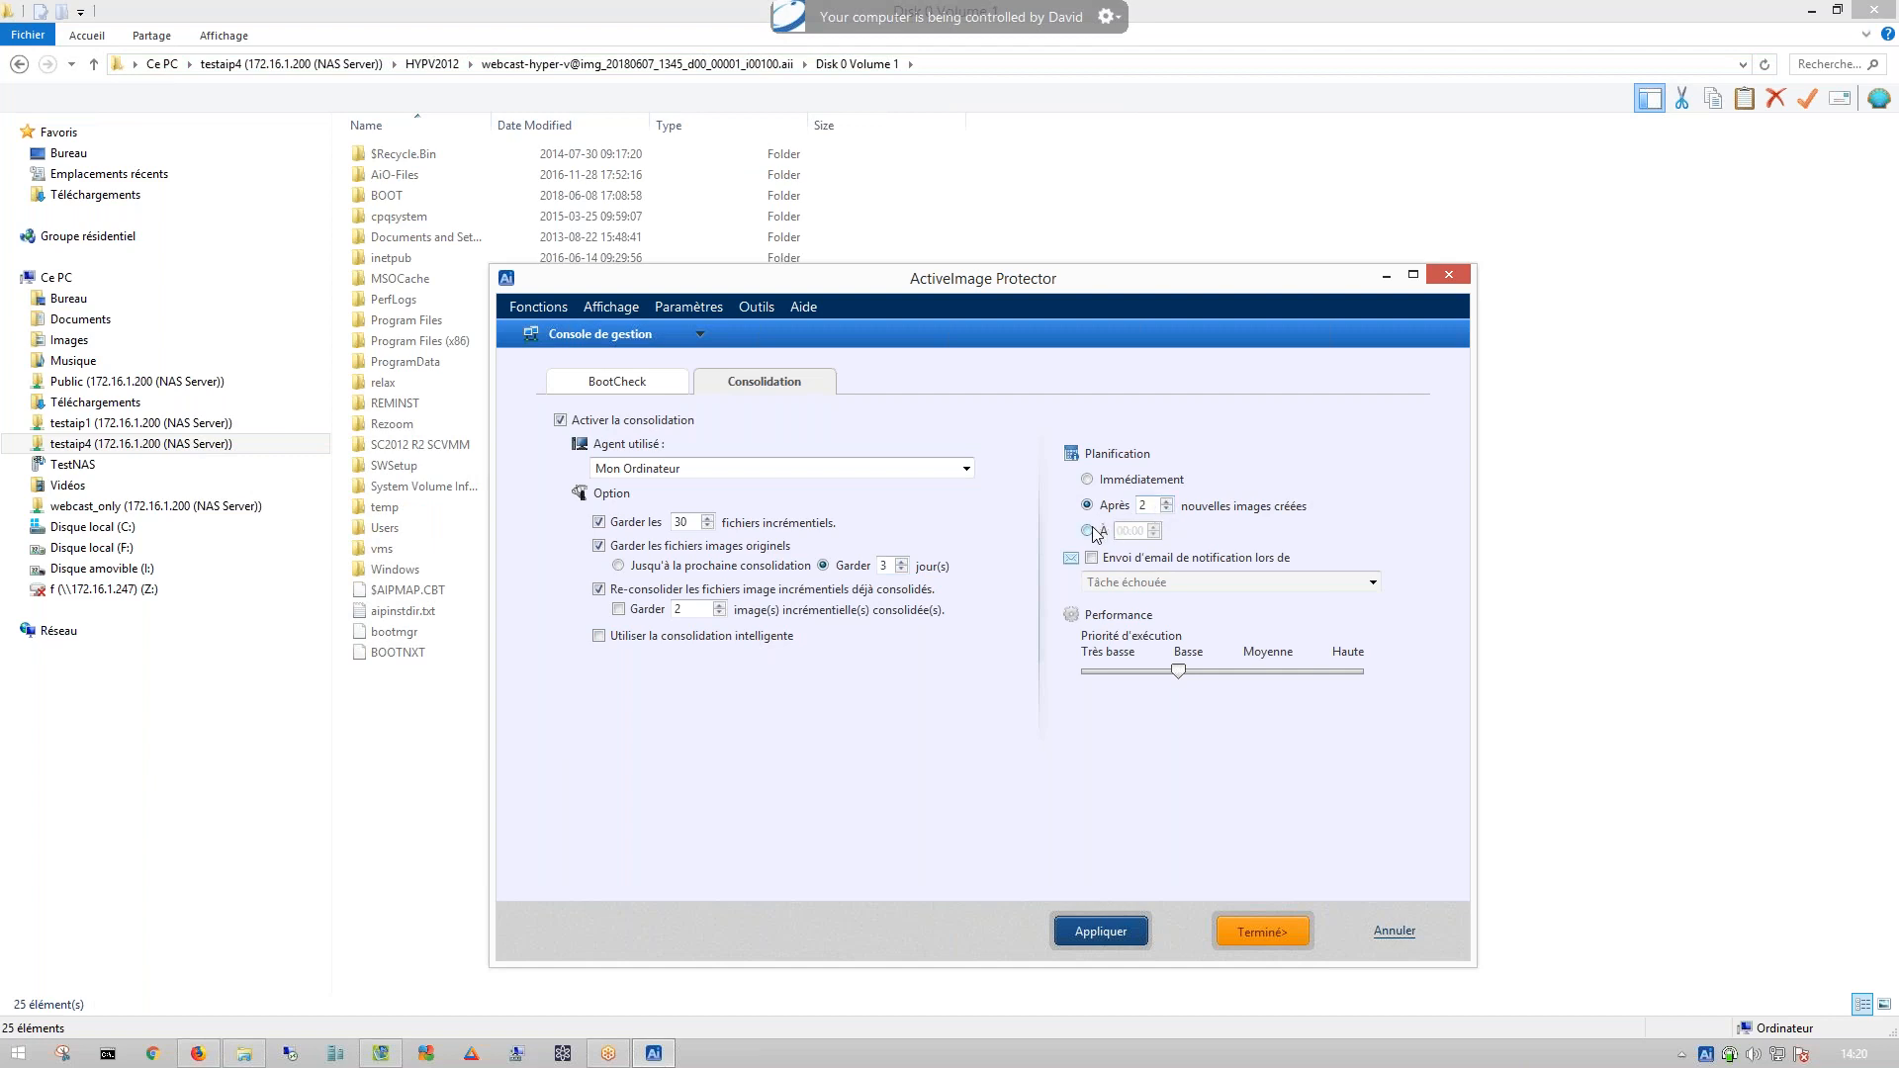
{"action": "left_click", "coordinate": [1089, 532]}
{"action": "left_click", "coordinate": [1120, 531]}
{"action": "left_click", "coordinate": [1155, 526]}
{"action": "left_click", "coordinate": [1090, 532]}
{"action": "left_click", "coordinate": [711, 570]}
- Switch to File Explorer and examine the incremental images in the HYPV2012 folder, selecting i00001 and i00002 of the 00001 set
{"action": "left_click", "coordinate": [254, 1058]}
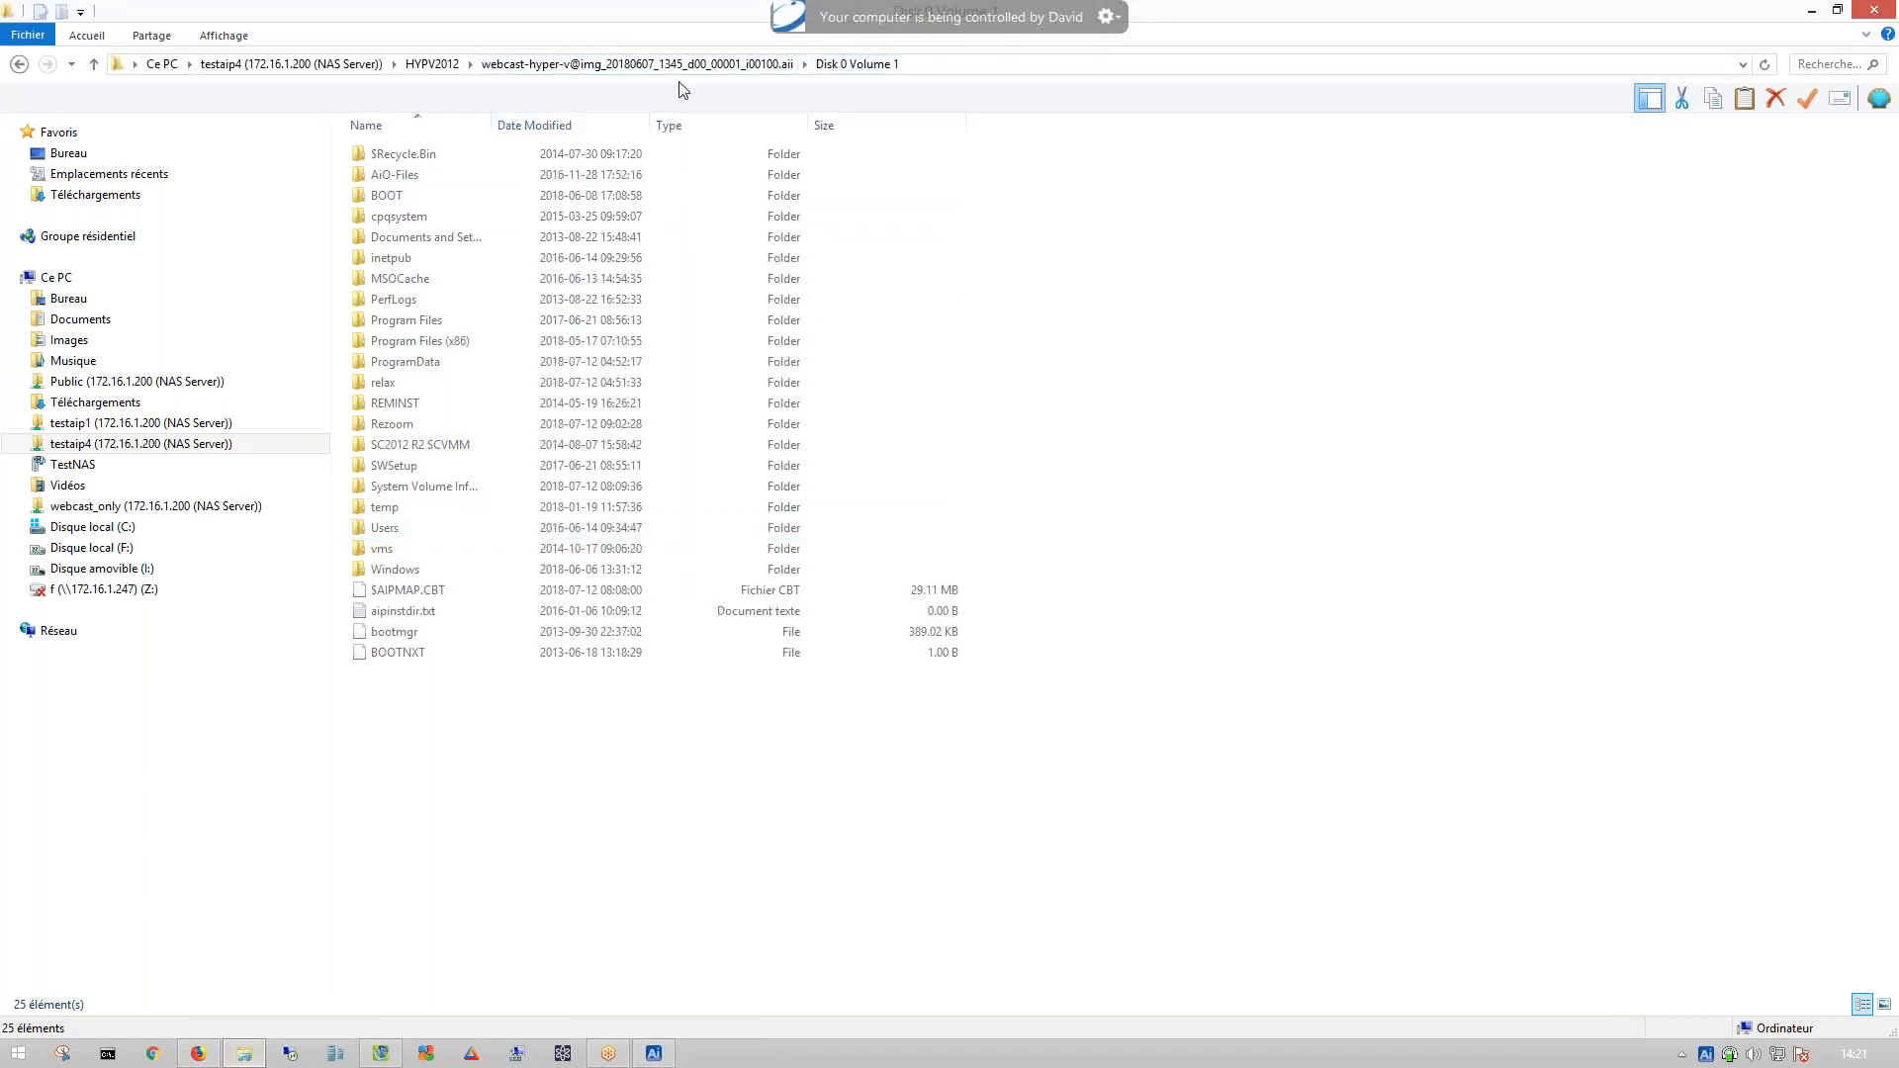
{"action": "left_click", "coordinate": [435, 65]}
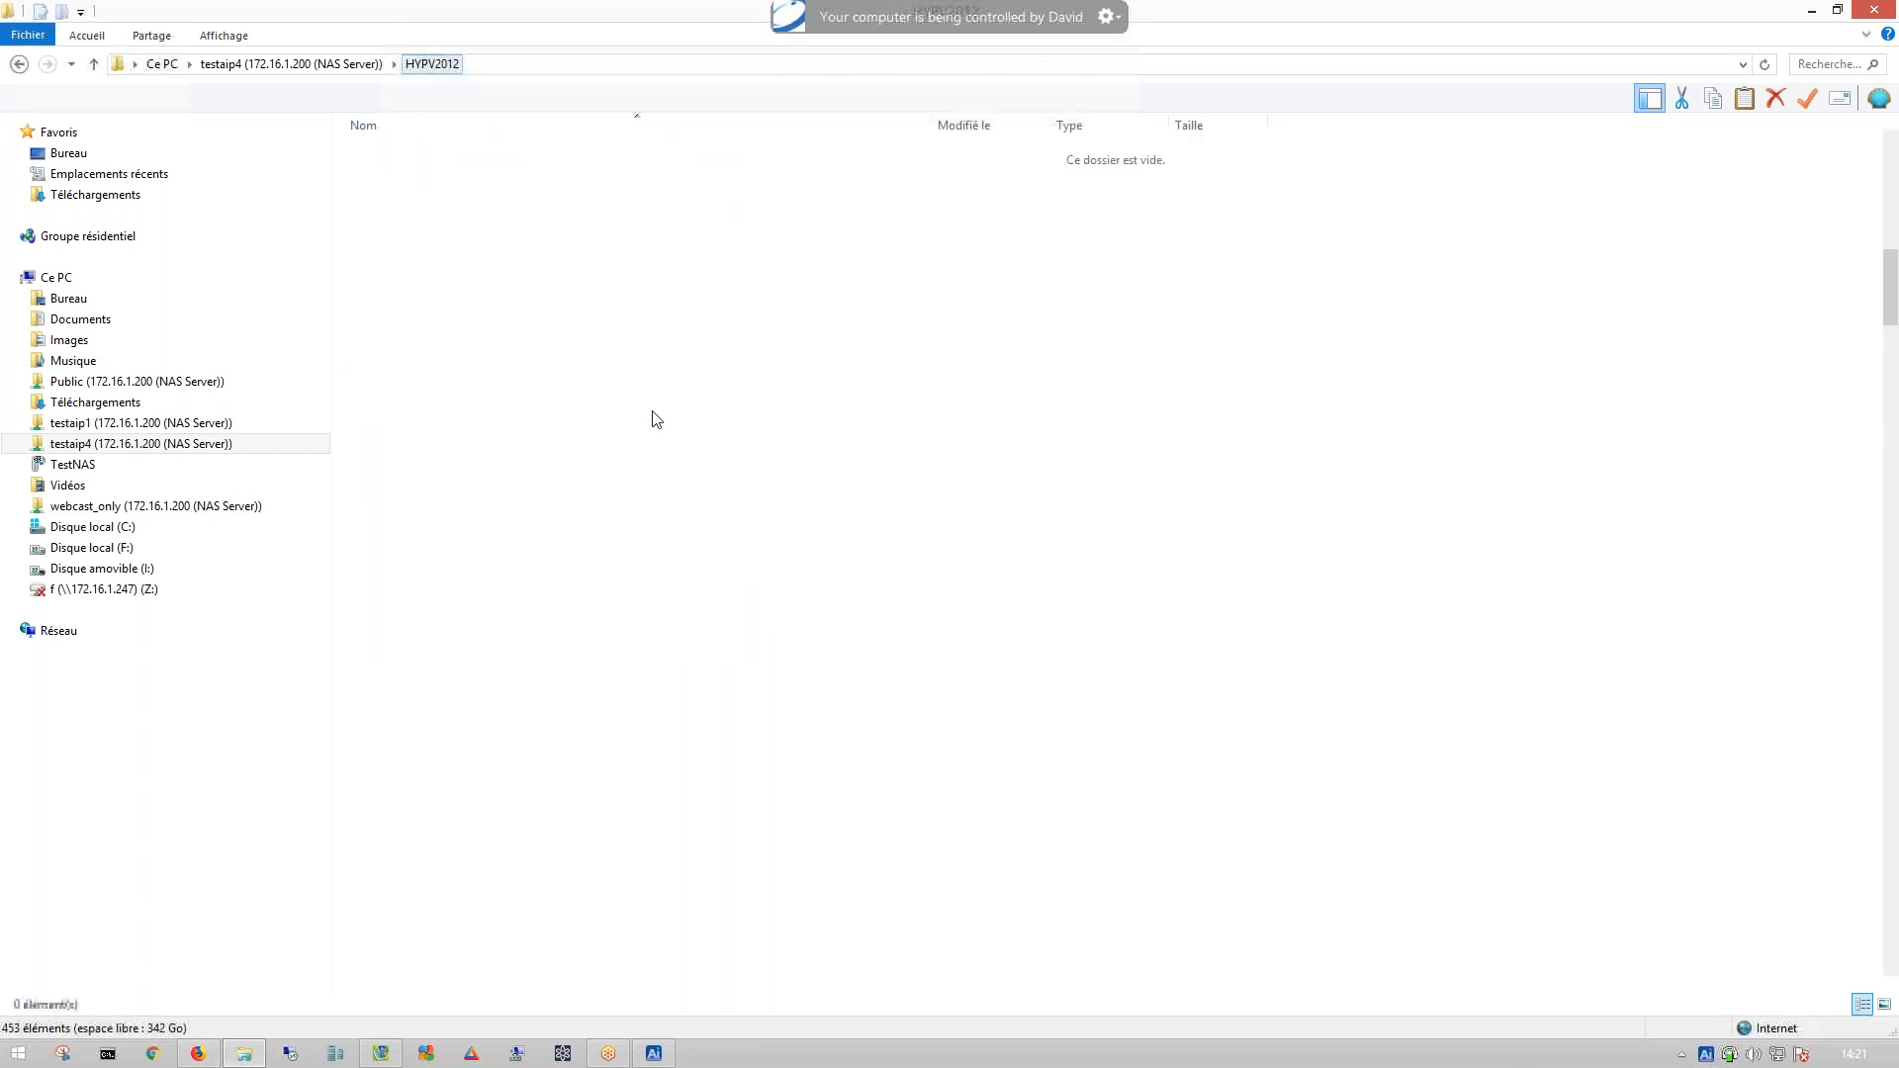
{"action": "scroll", "coordinate": [555, 322], "scroll_direction": "up", "scroll_amount": 16}
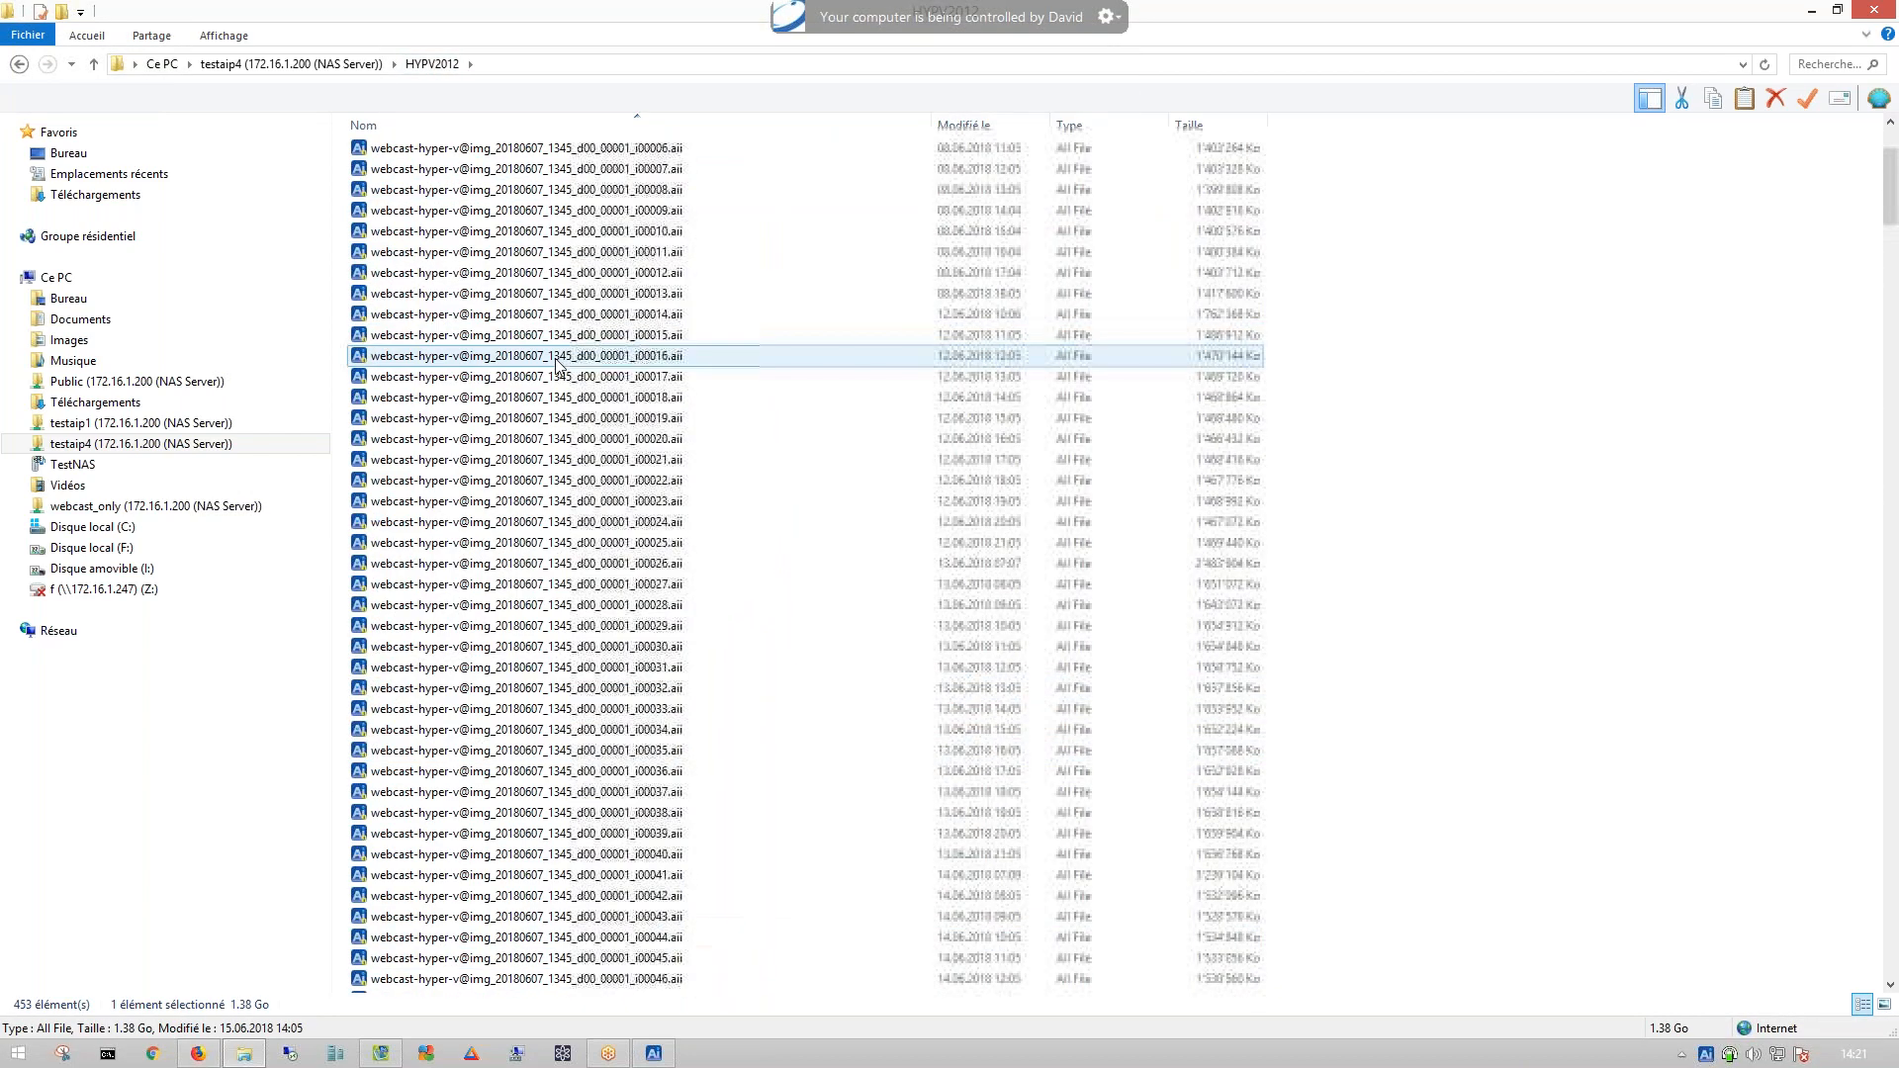
{"action": "scroll", "coordinate": [555, 362], "scroll_direction": "up", "scroll_amount": 5}
{"action": "left_click", "coordinate": [598, 260]}
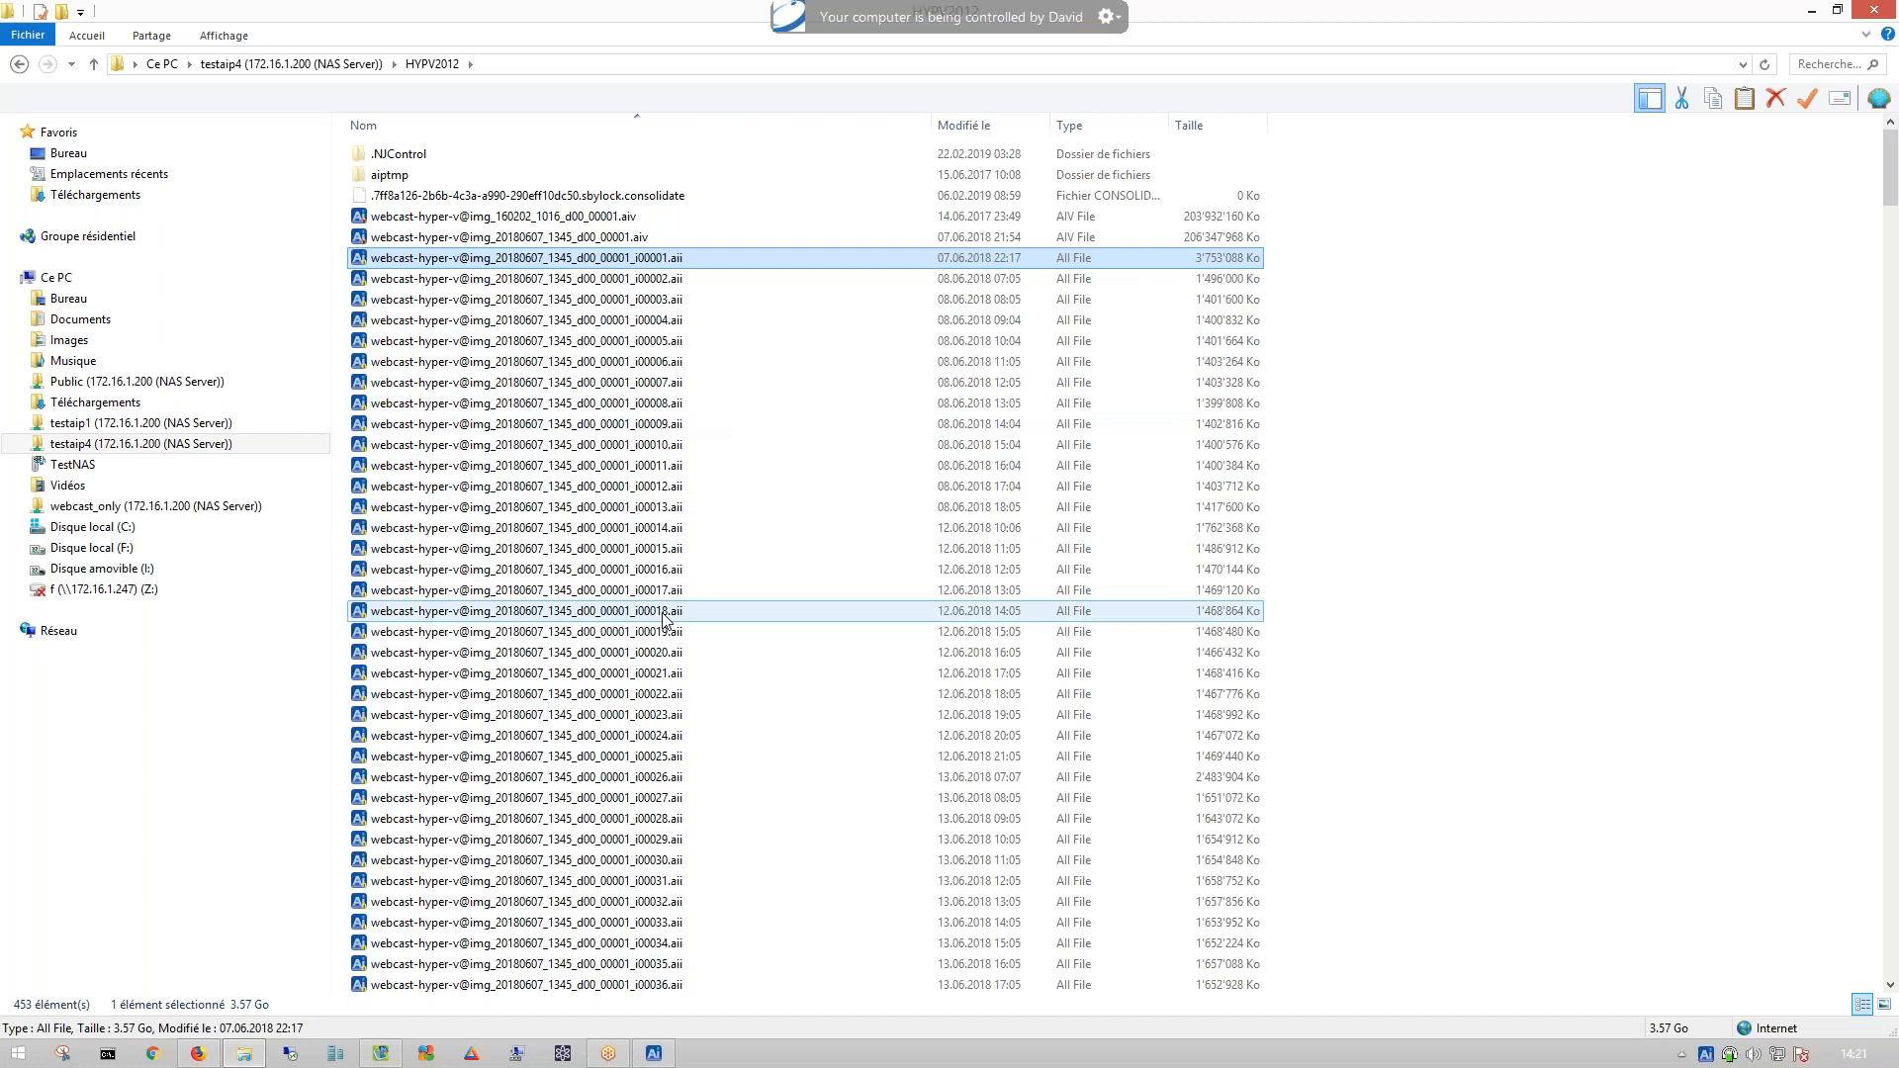
{"action": "scroll", "coordinate": [695, 693], "scroll_direction": "down", "scroll_amount": 13}
{"action": "scroll", "coordinate": [693, 494], "scroll_direction": "up", "scroll_amount": 13}
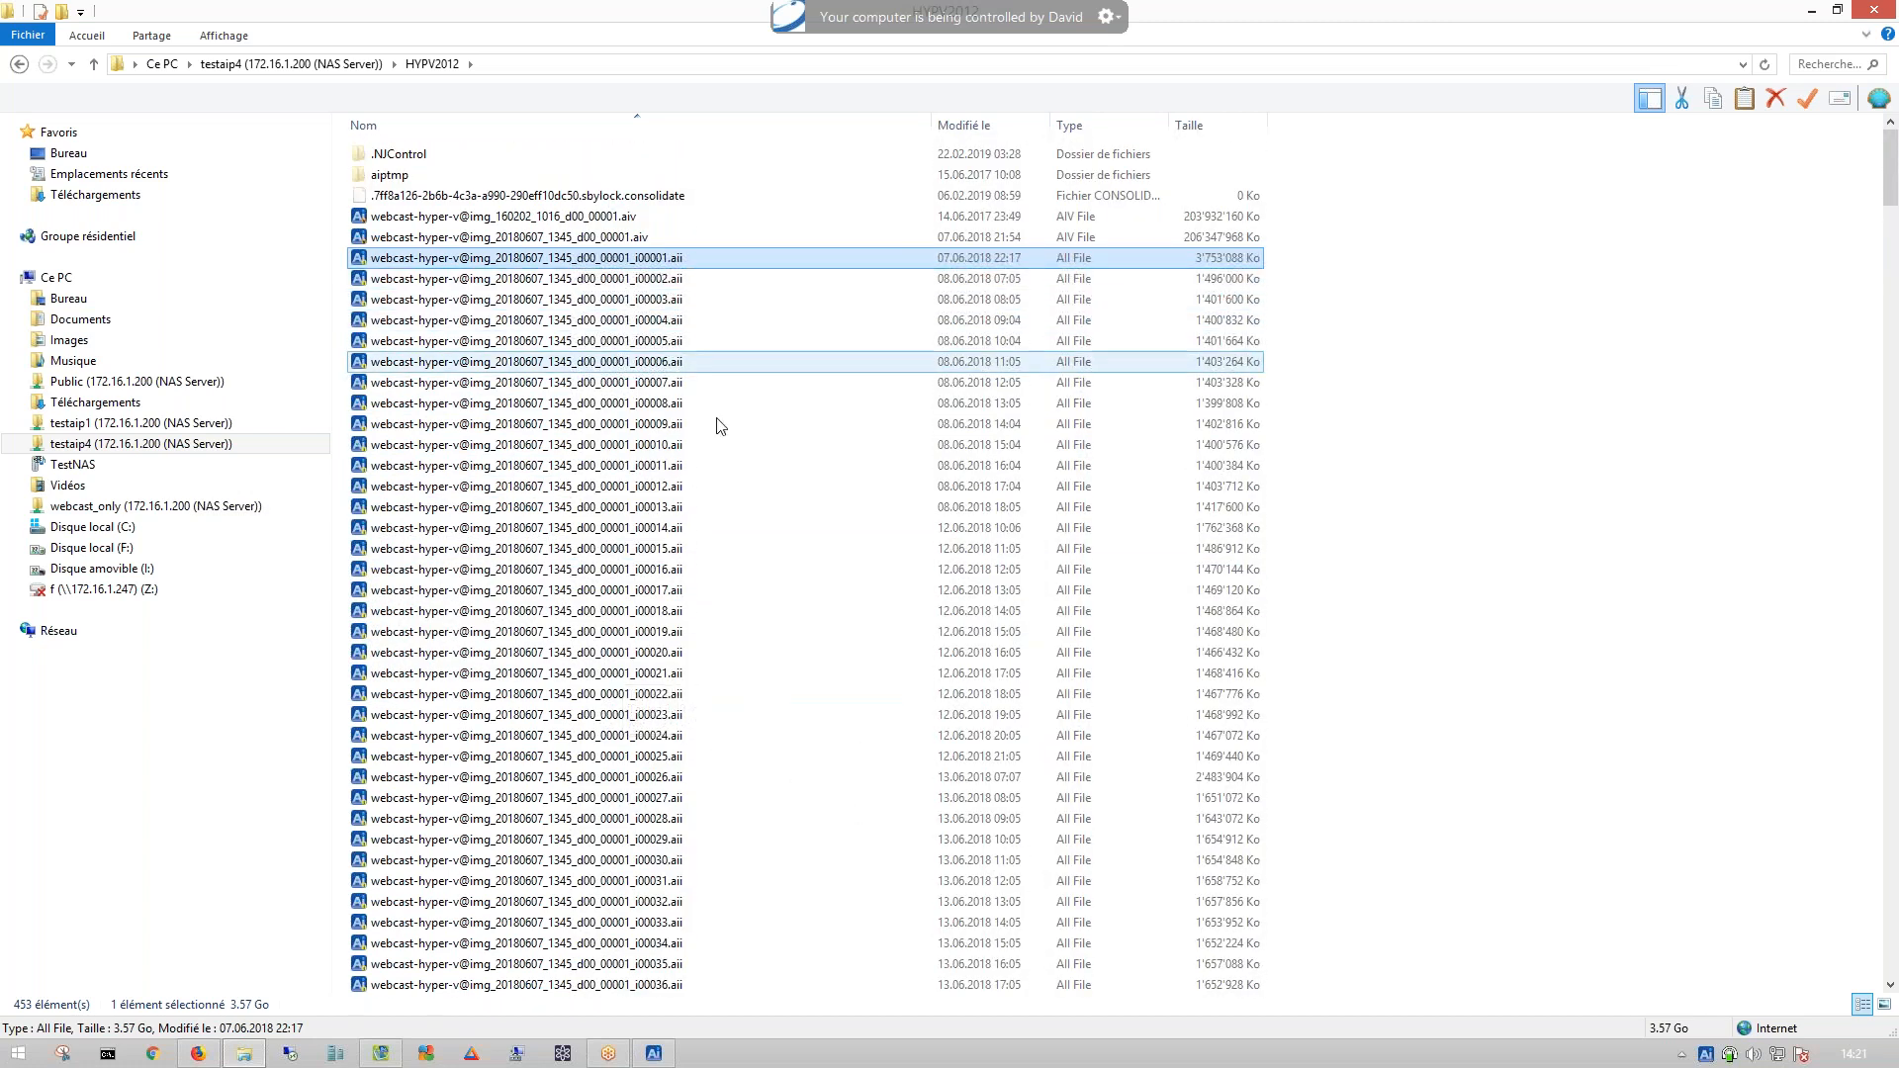
{"action": "left_click", "coordinate": [728, 881]}
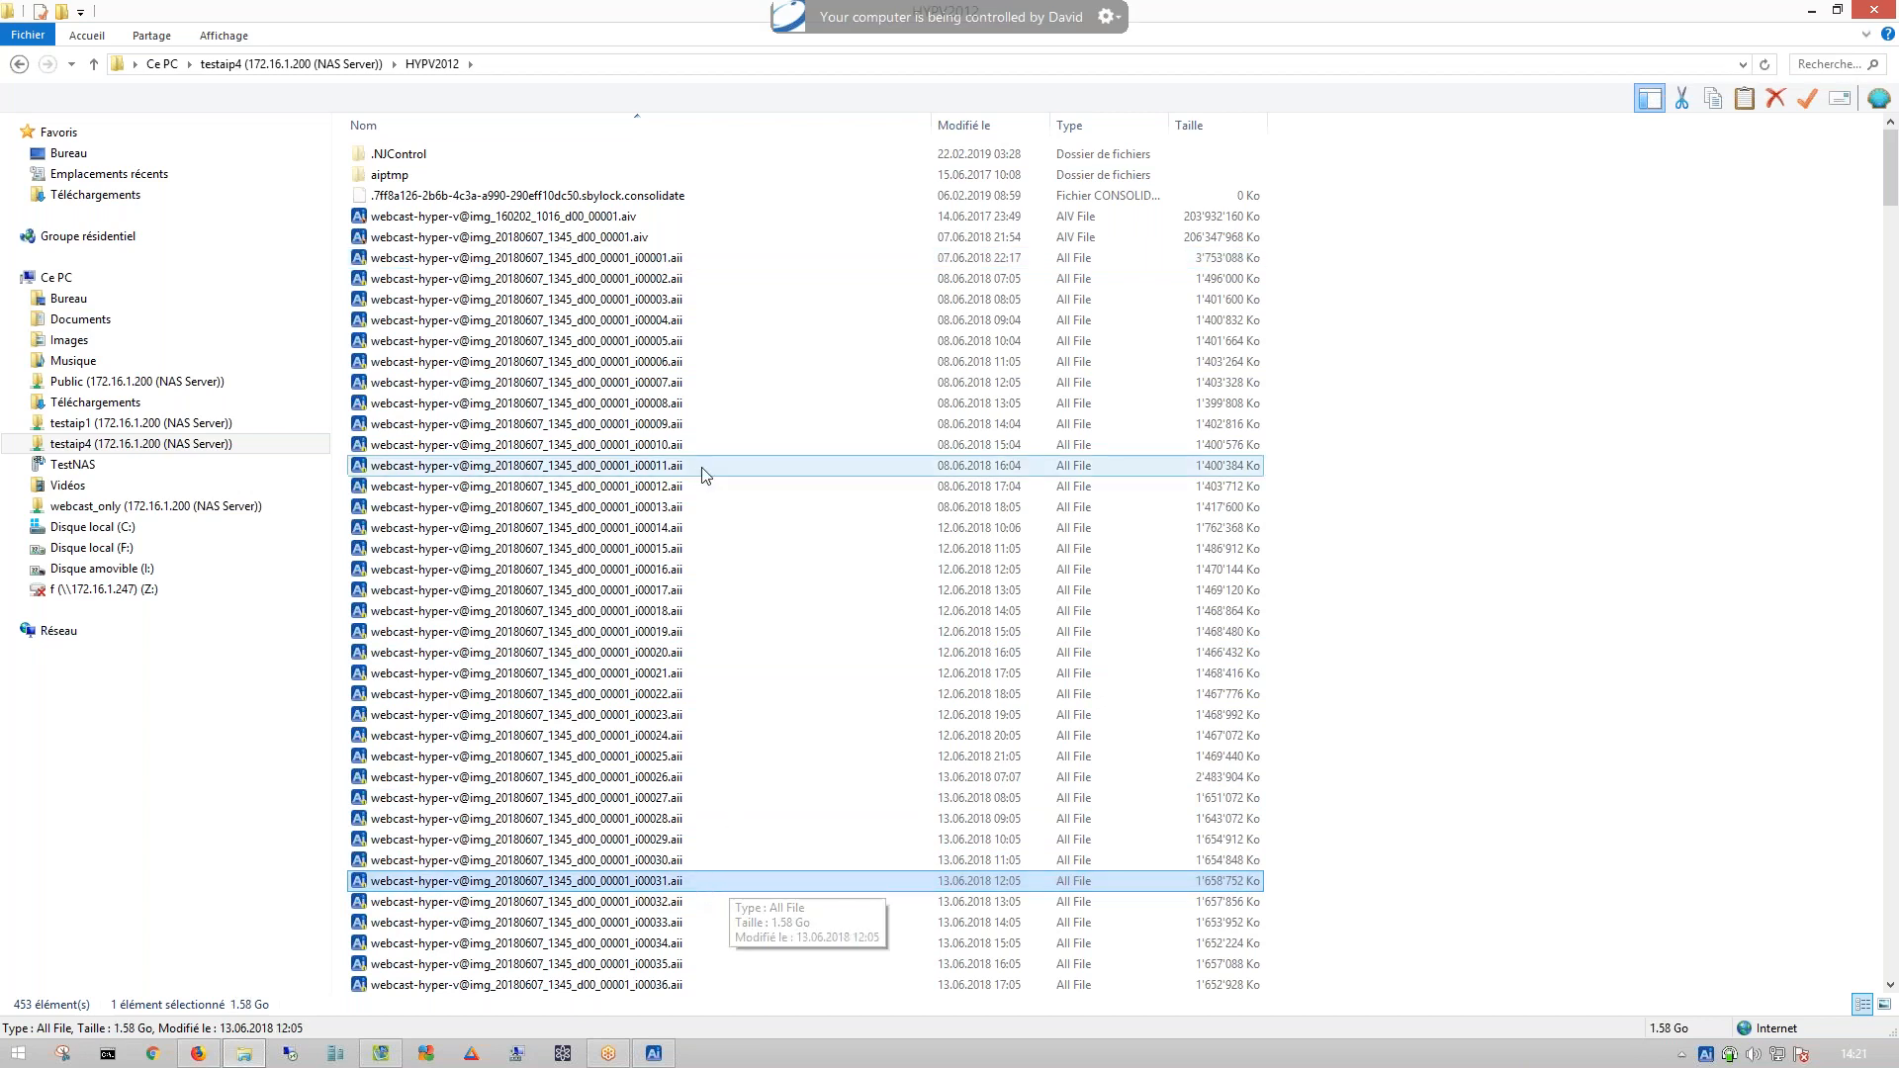
{"action": "left_click", "coordinate": [746, 262]}
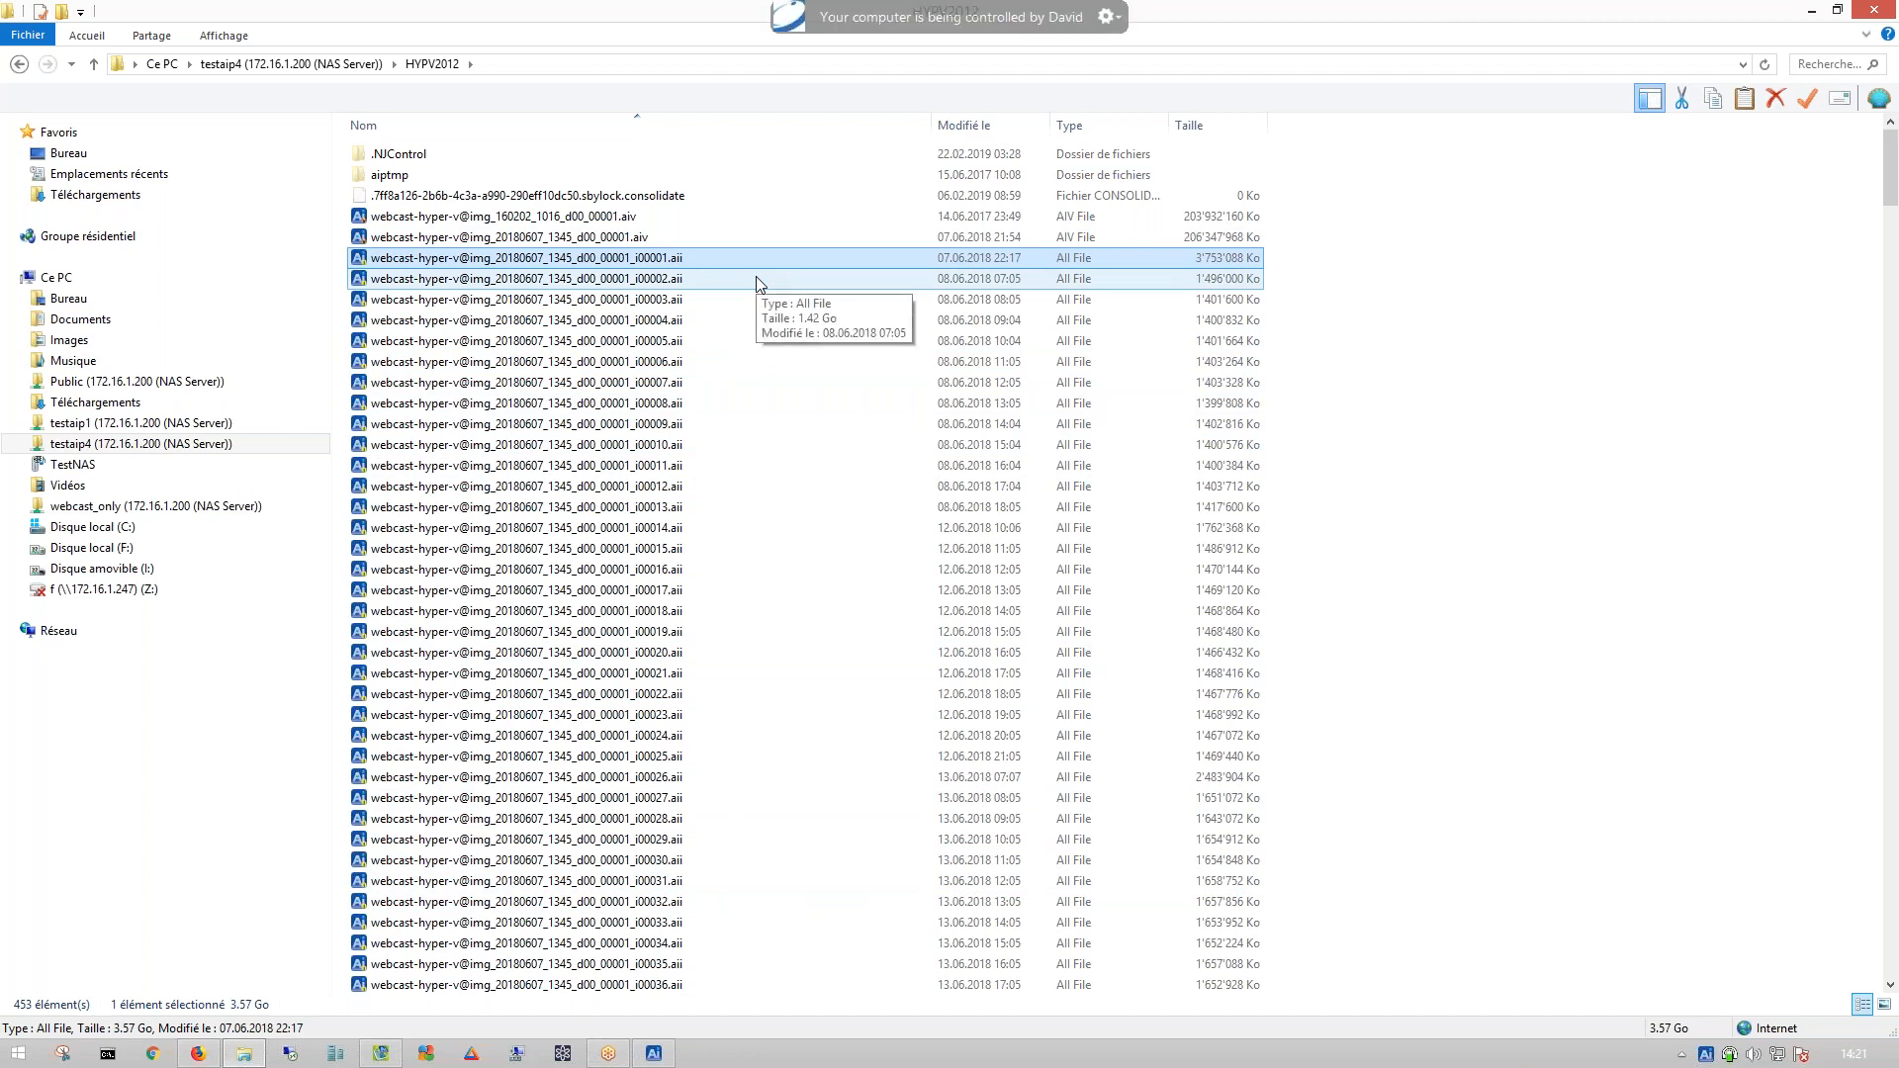
{"action": "left_click", "coordinate": [758, 280], "text": "shift"}
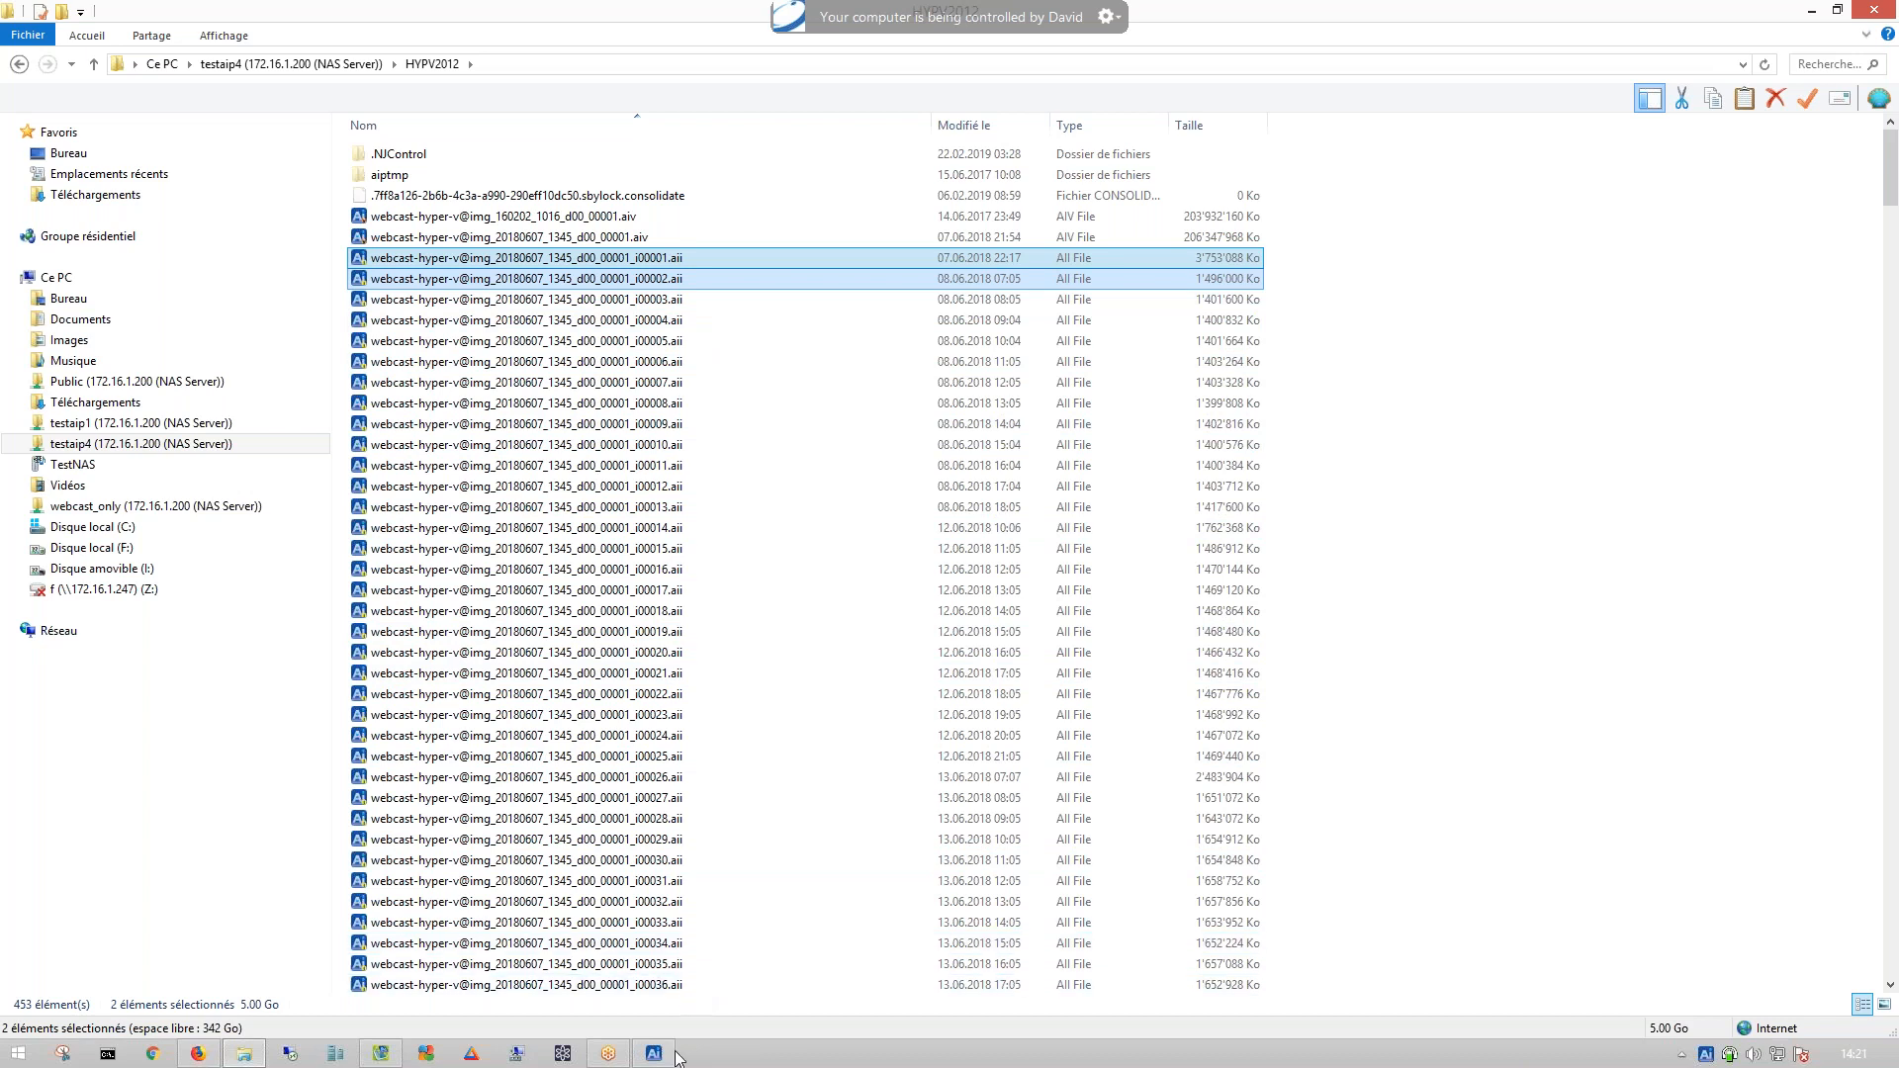
- Switch back to ActiveImage Protector, try immediate consolidation and return its schedule to 20:00
{"action": "mouse_move", "coordinate": [674, 1058]}
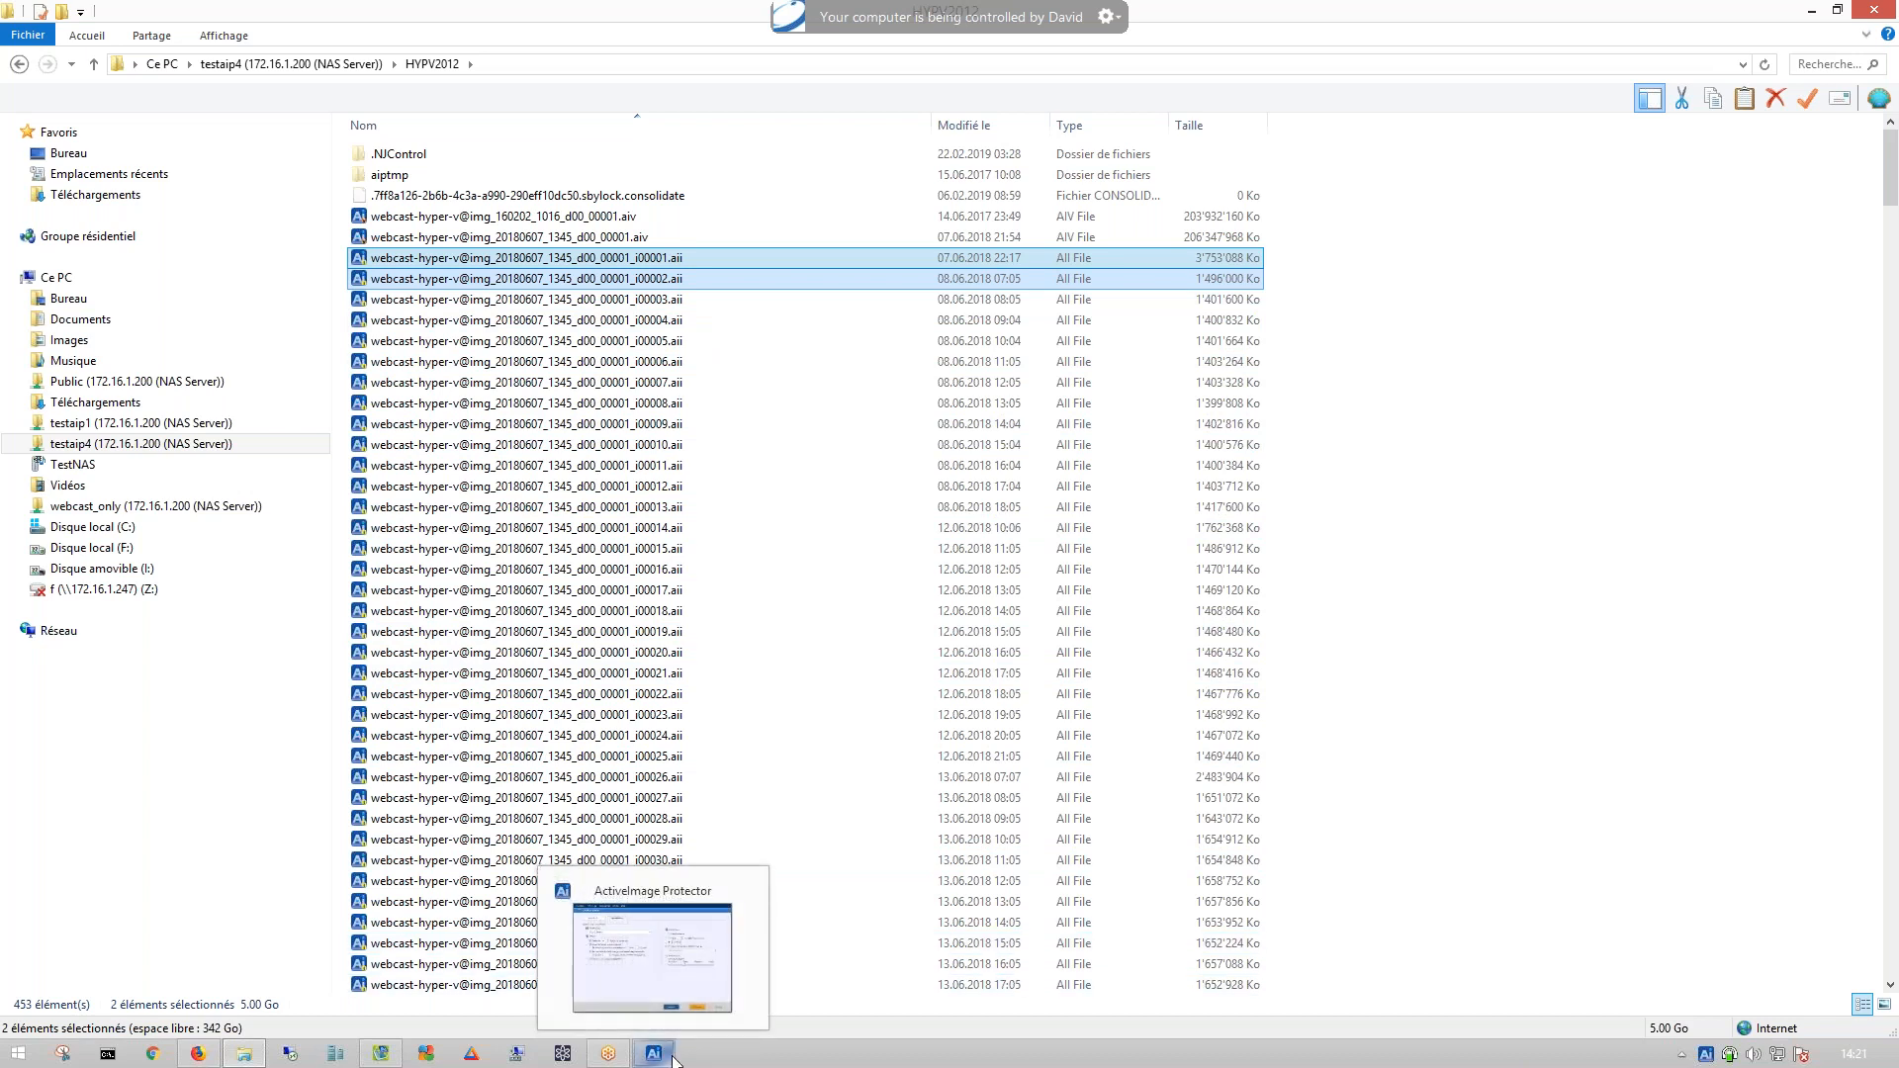
{"action": "left_click", "coordinate": [673, 1058]}
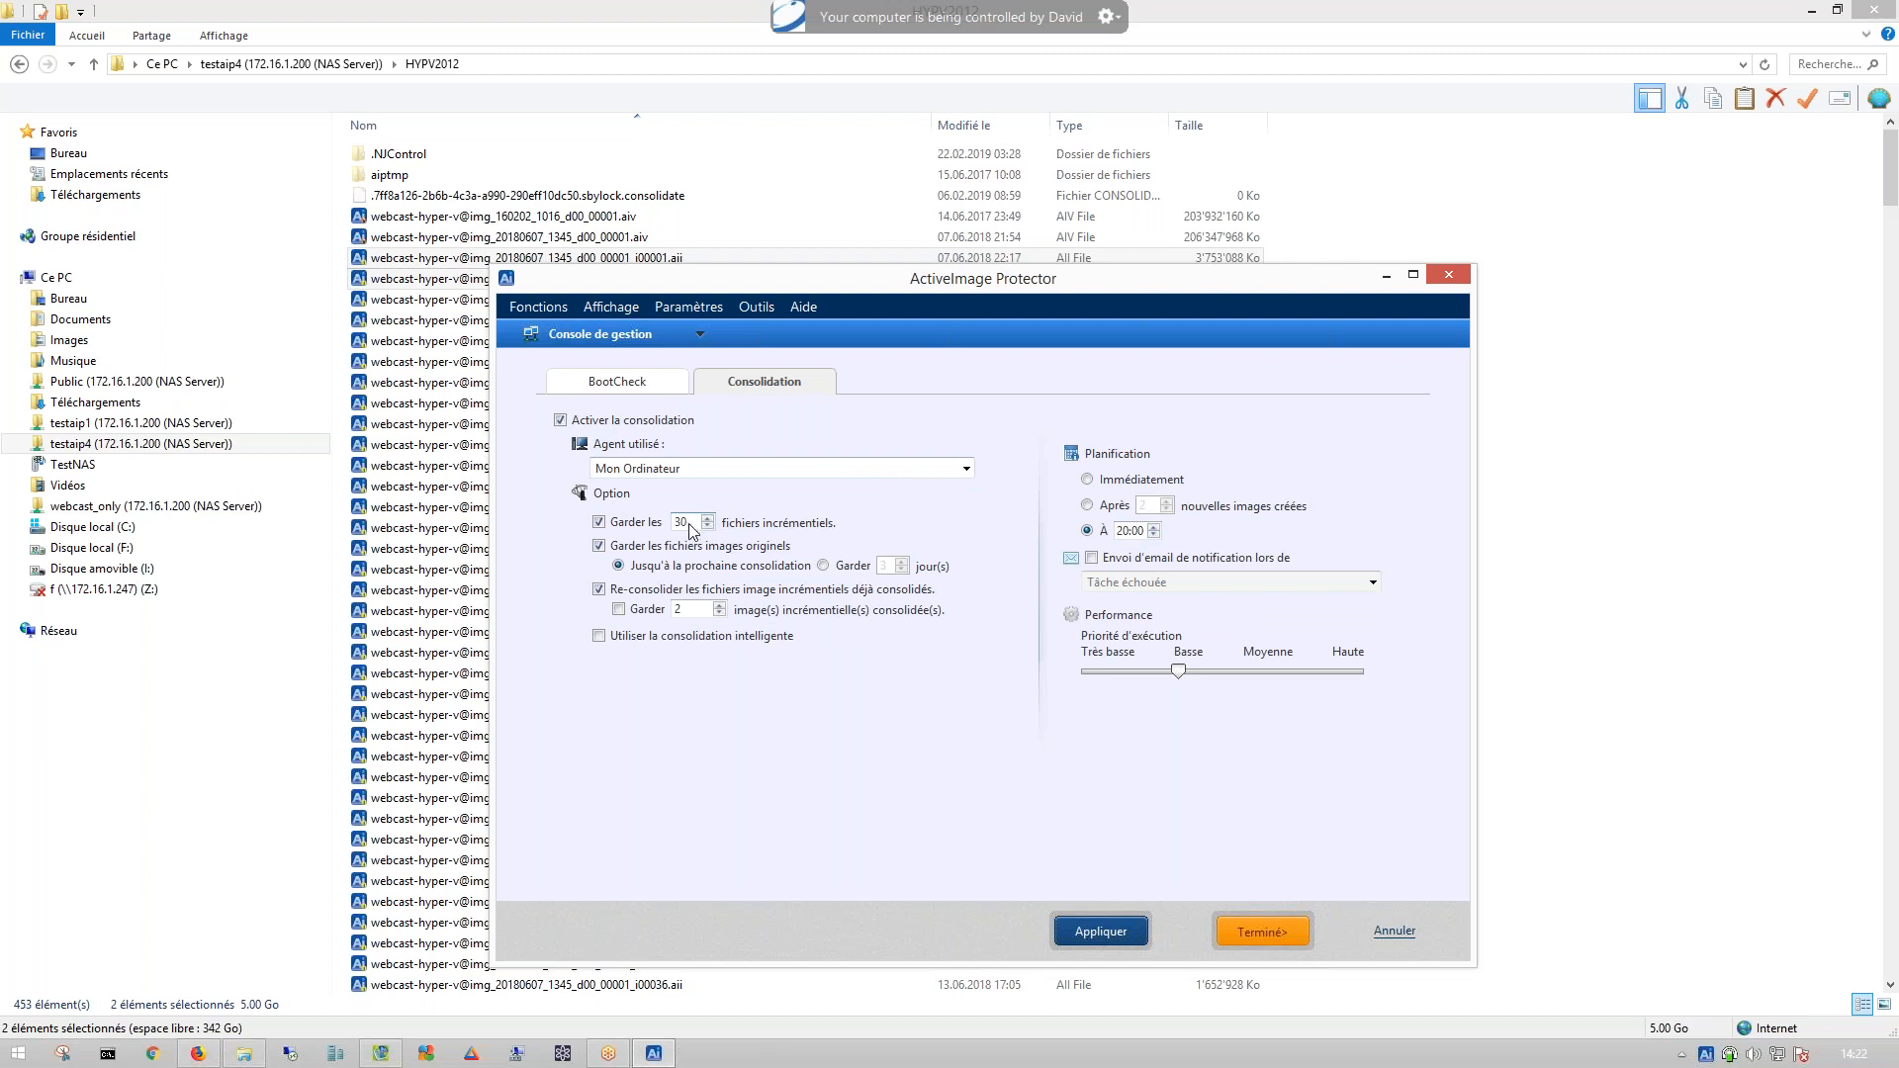
{"action": "left_click", "coordinate": [1087, 479]}
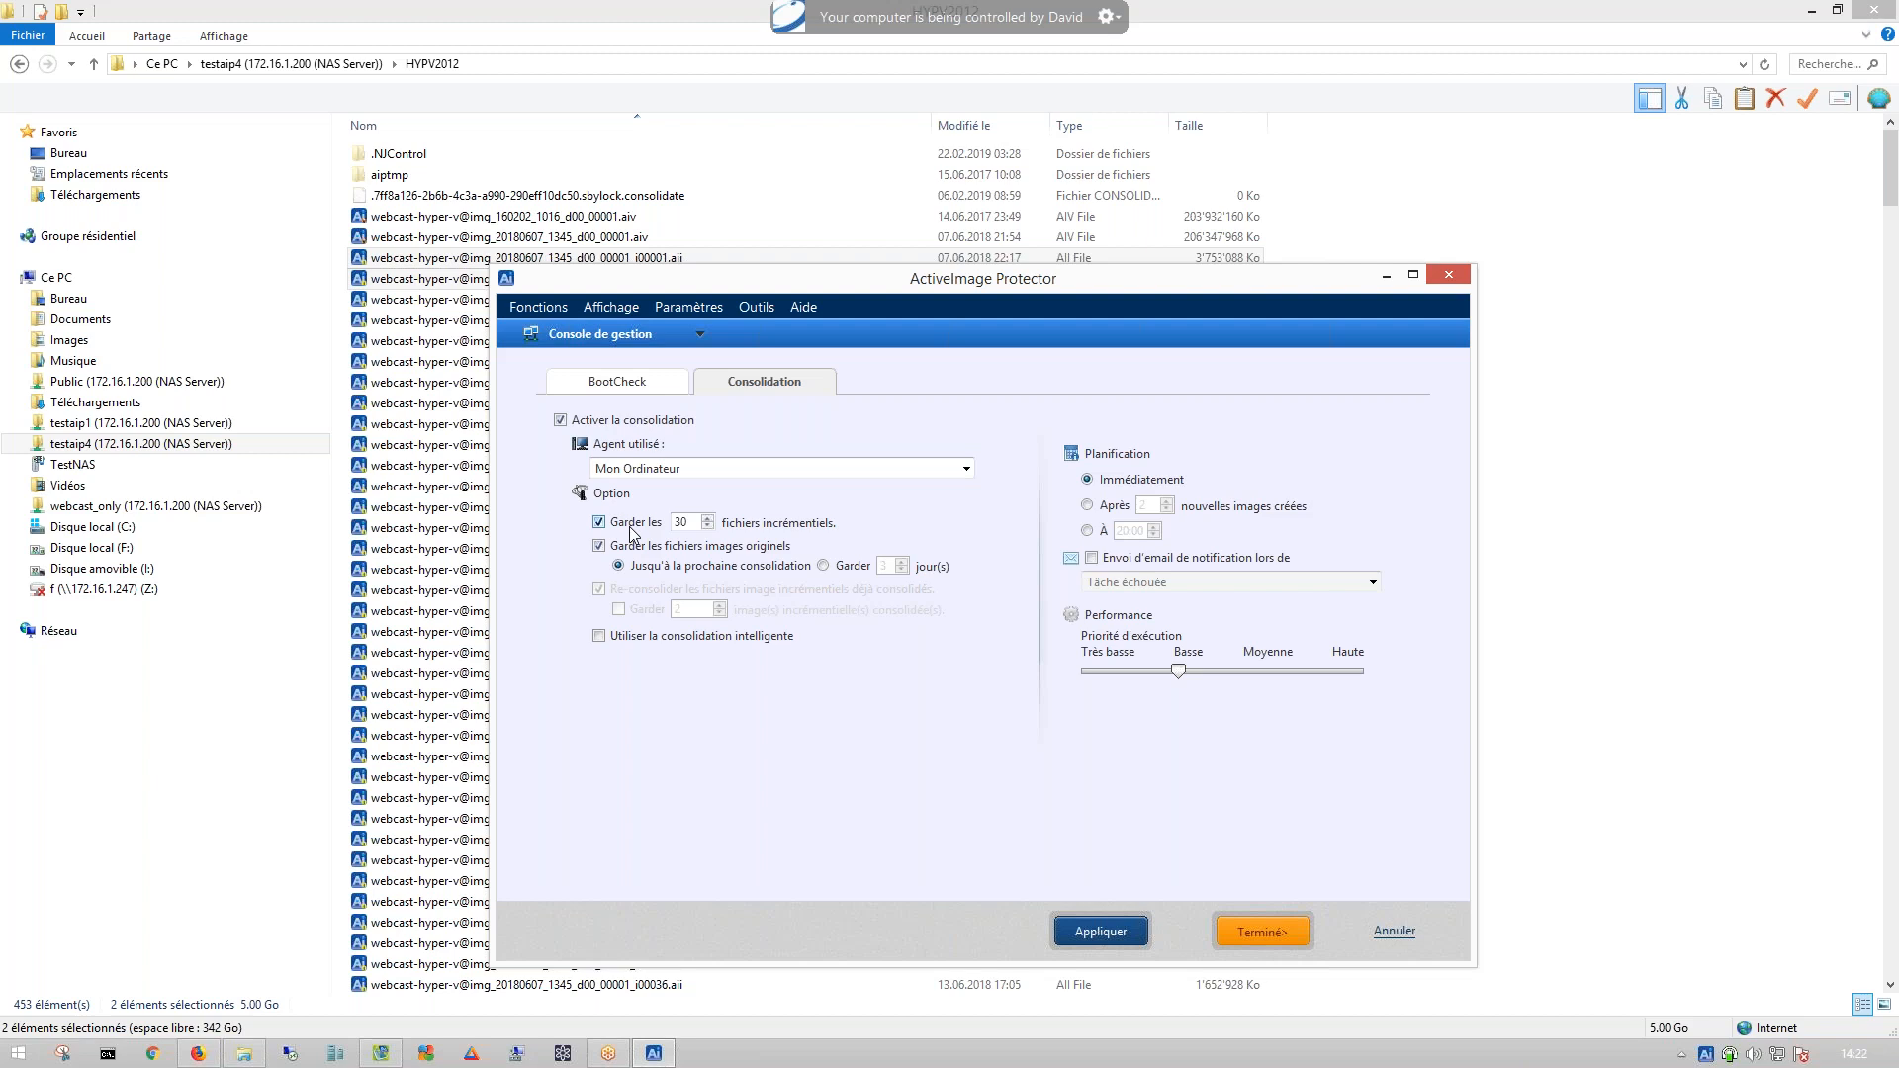
{"action": "left_click", "coordinate": [1089, 531]}
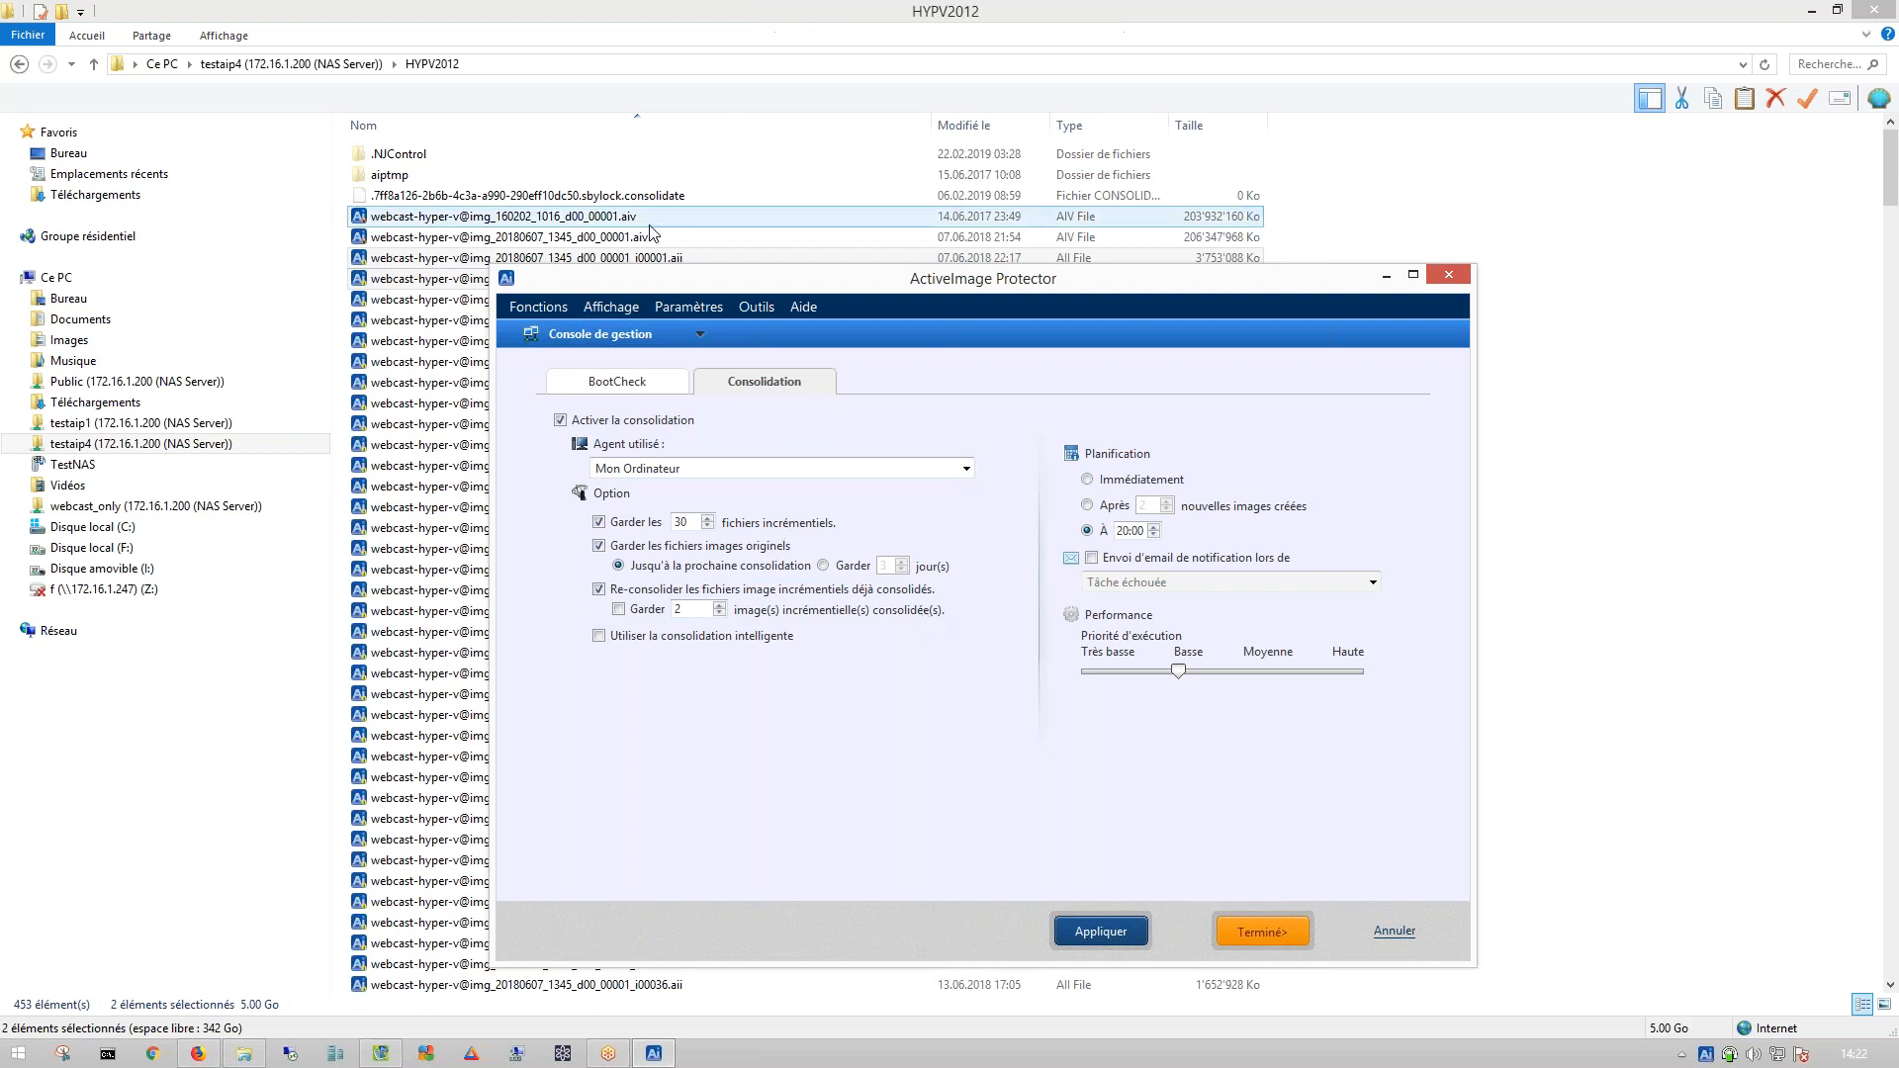
- Examine the HYPV2012 incremental images around i00132 in File Explorer, and place the ActiveImage Protector consolidation window below them for comparison
{"action": "left_click_drag", "start_coordinate": [634, 289], "coordinate": [791, 275]}
{"action": "left_click", "coordinate": [559, 755]}
{"action": "scroll", "coordinate": [559, 759], "scroll_direction": "down", "scroll_amount": 1}
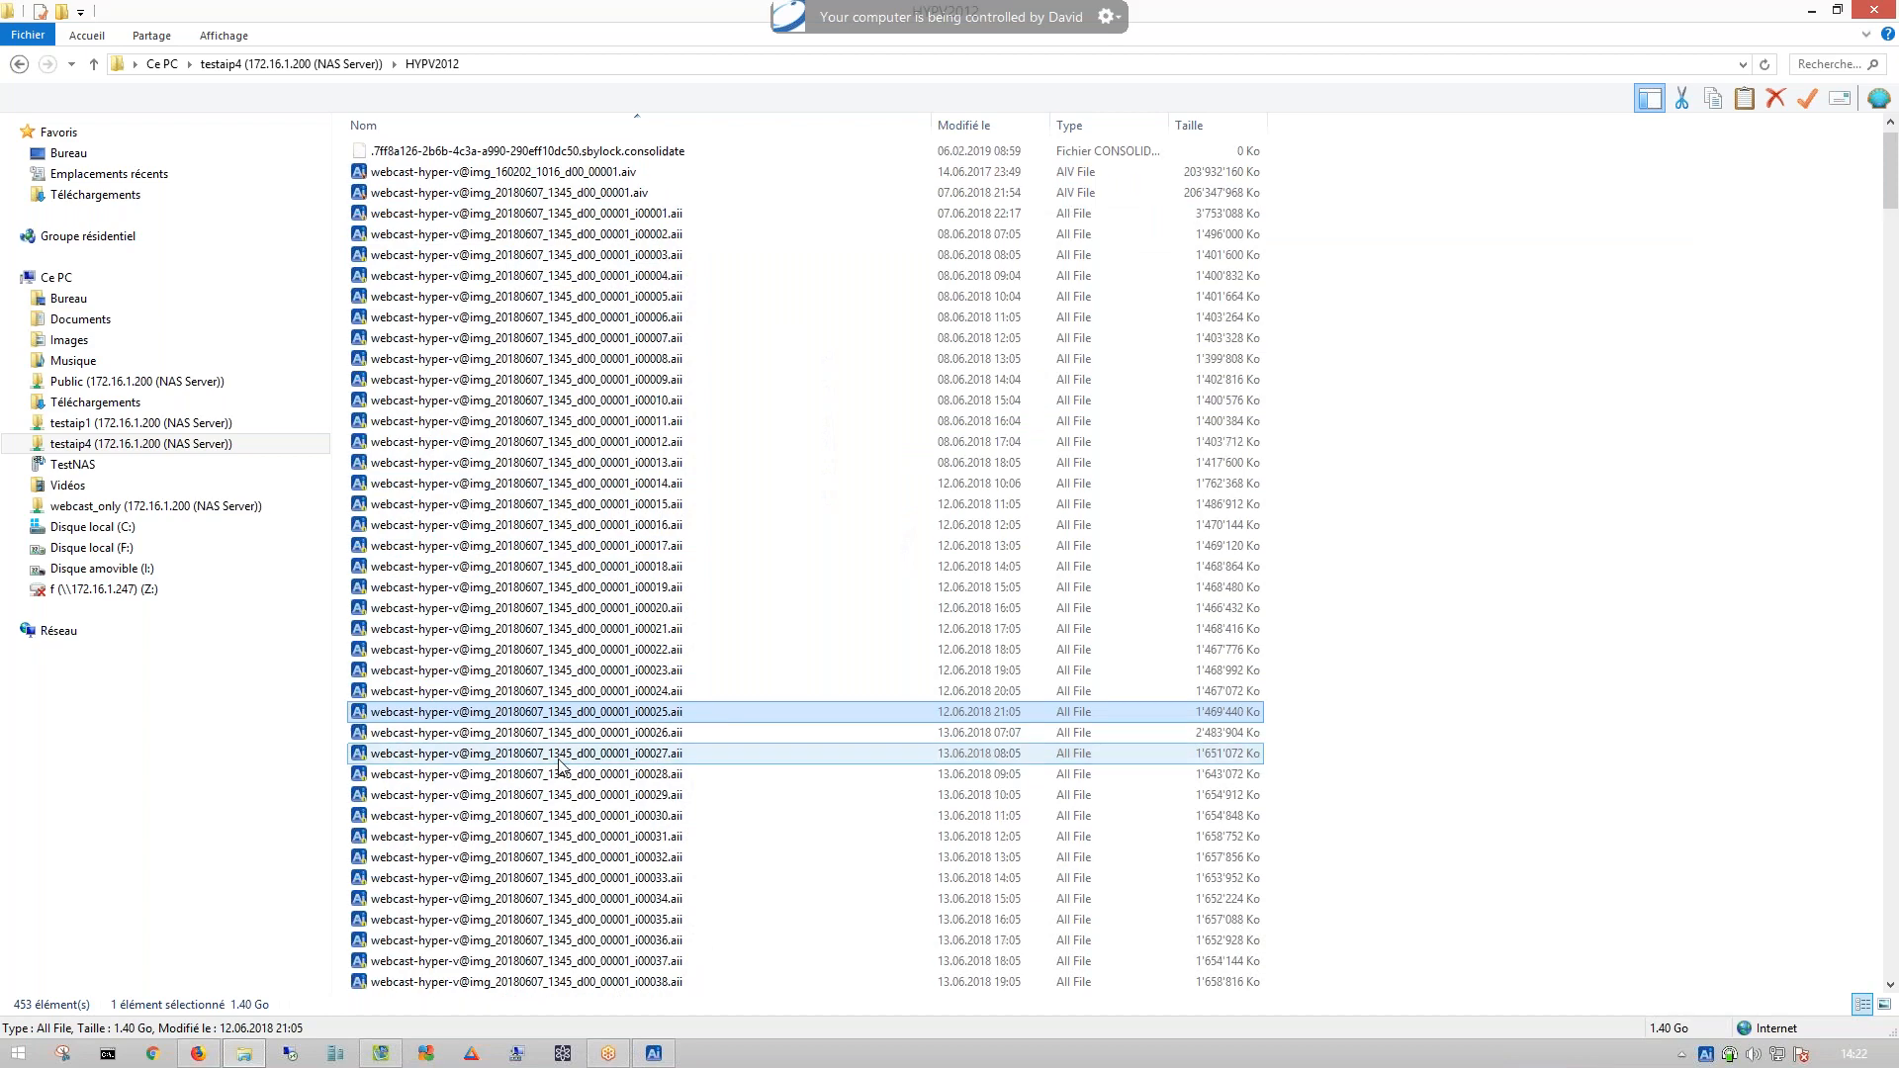
{"action": "scroll", "coordinate": [559, 762], "scroll_direction": "down", "scroll_amount": 20}
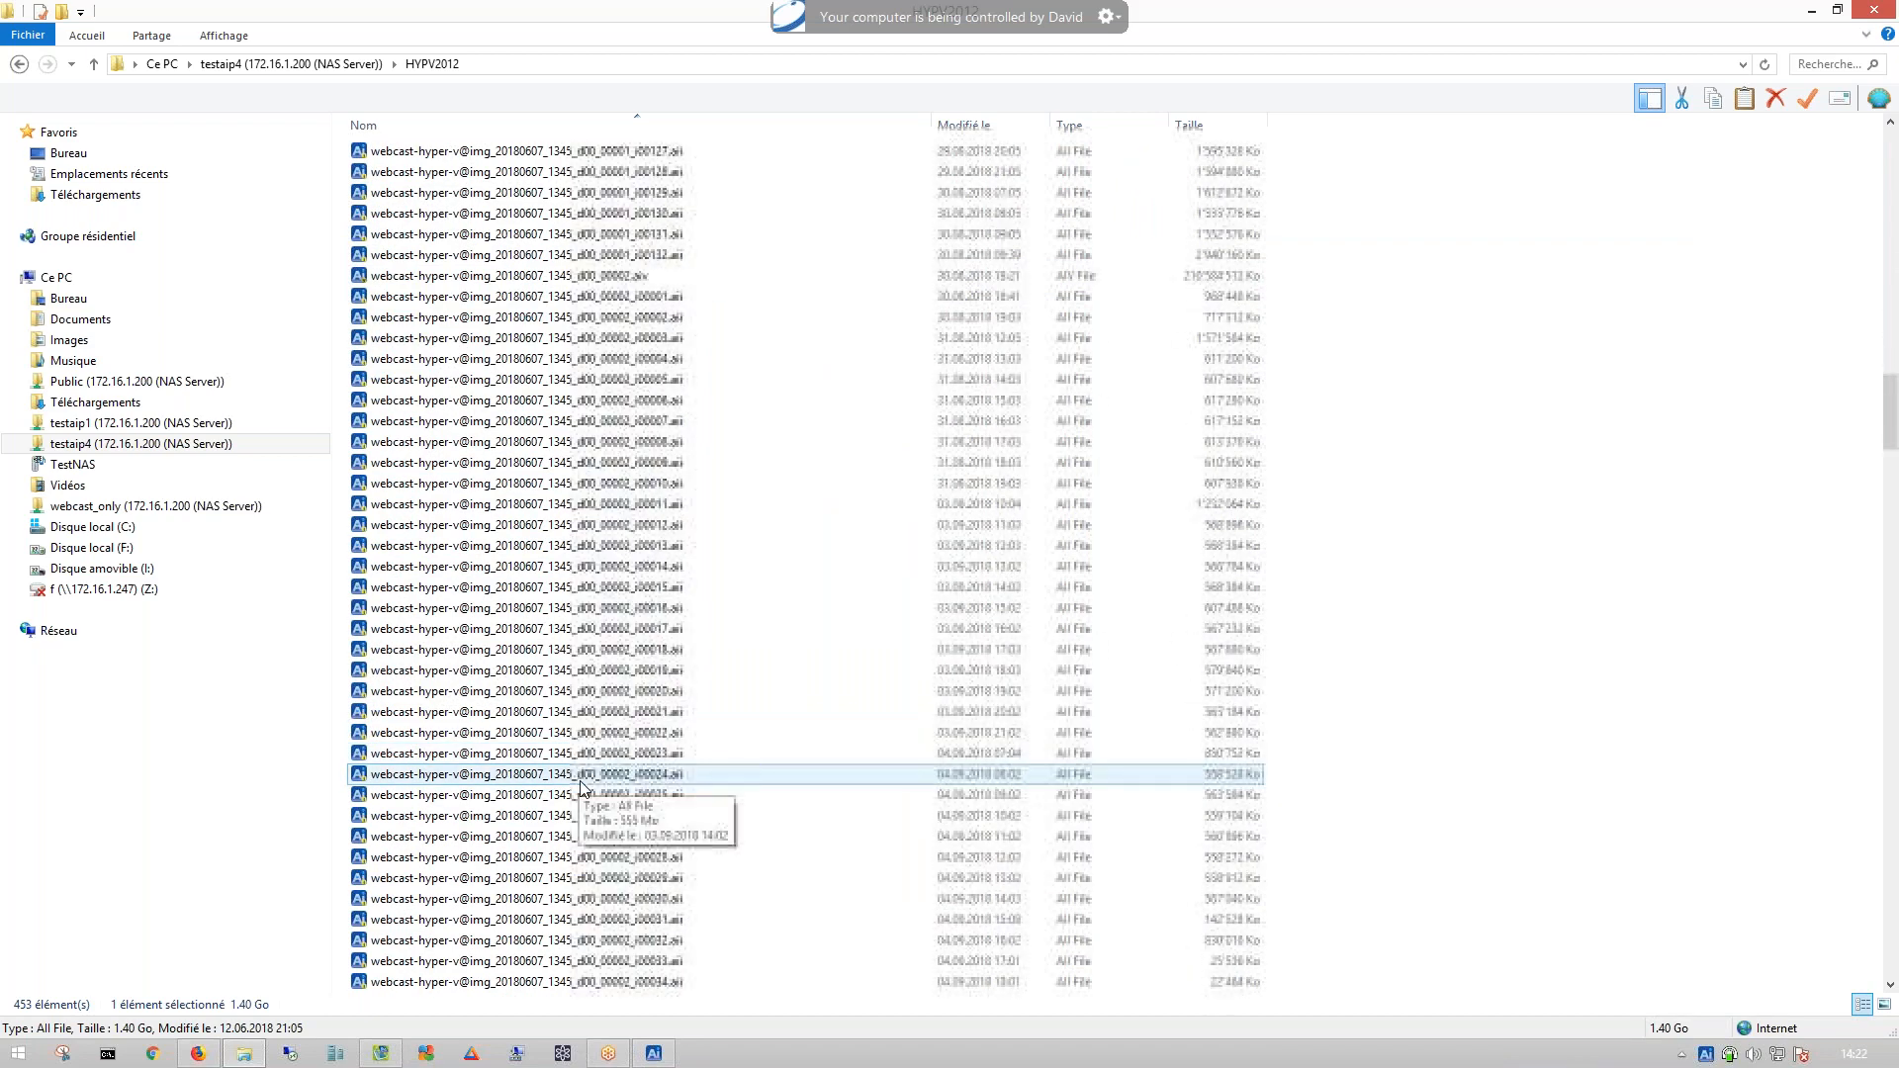
{"action": "scroll", "coordinate": [683, 752], "scroll_direction": "up", "scroll_amount": 4}
{"action": "left_click", "coordinate": [750, 513]}
{"action": "scroll", "coordinate": [749, 512], "scroll_direction": "up", "scroll_amount": 1}
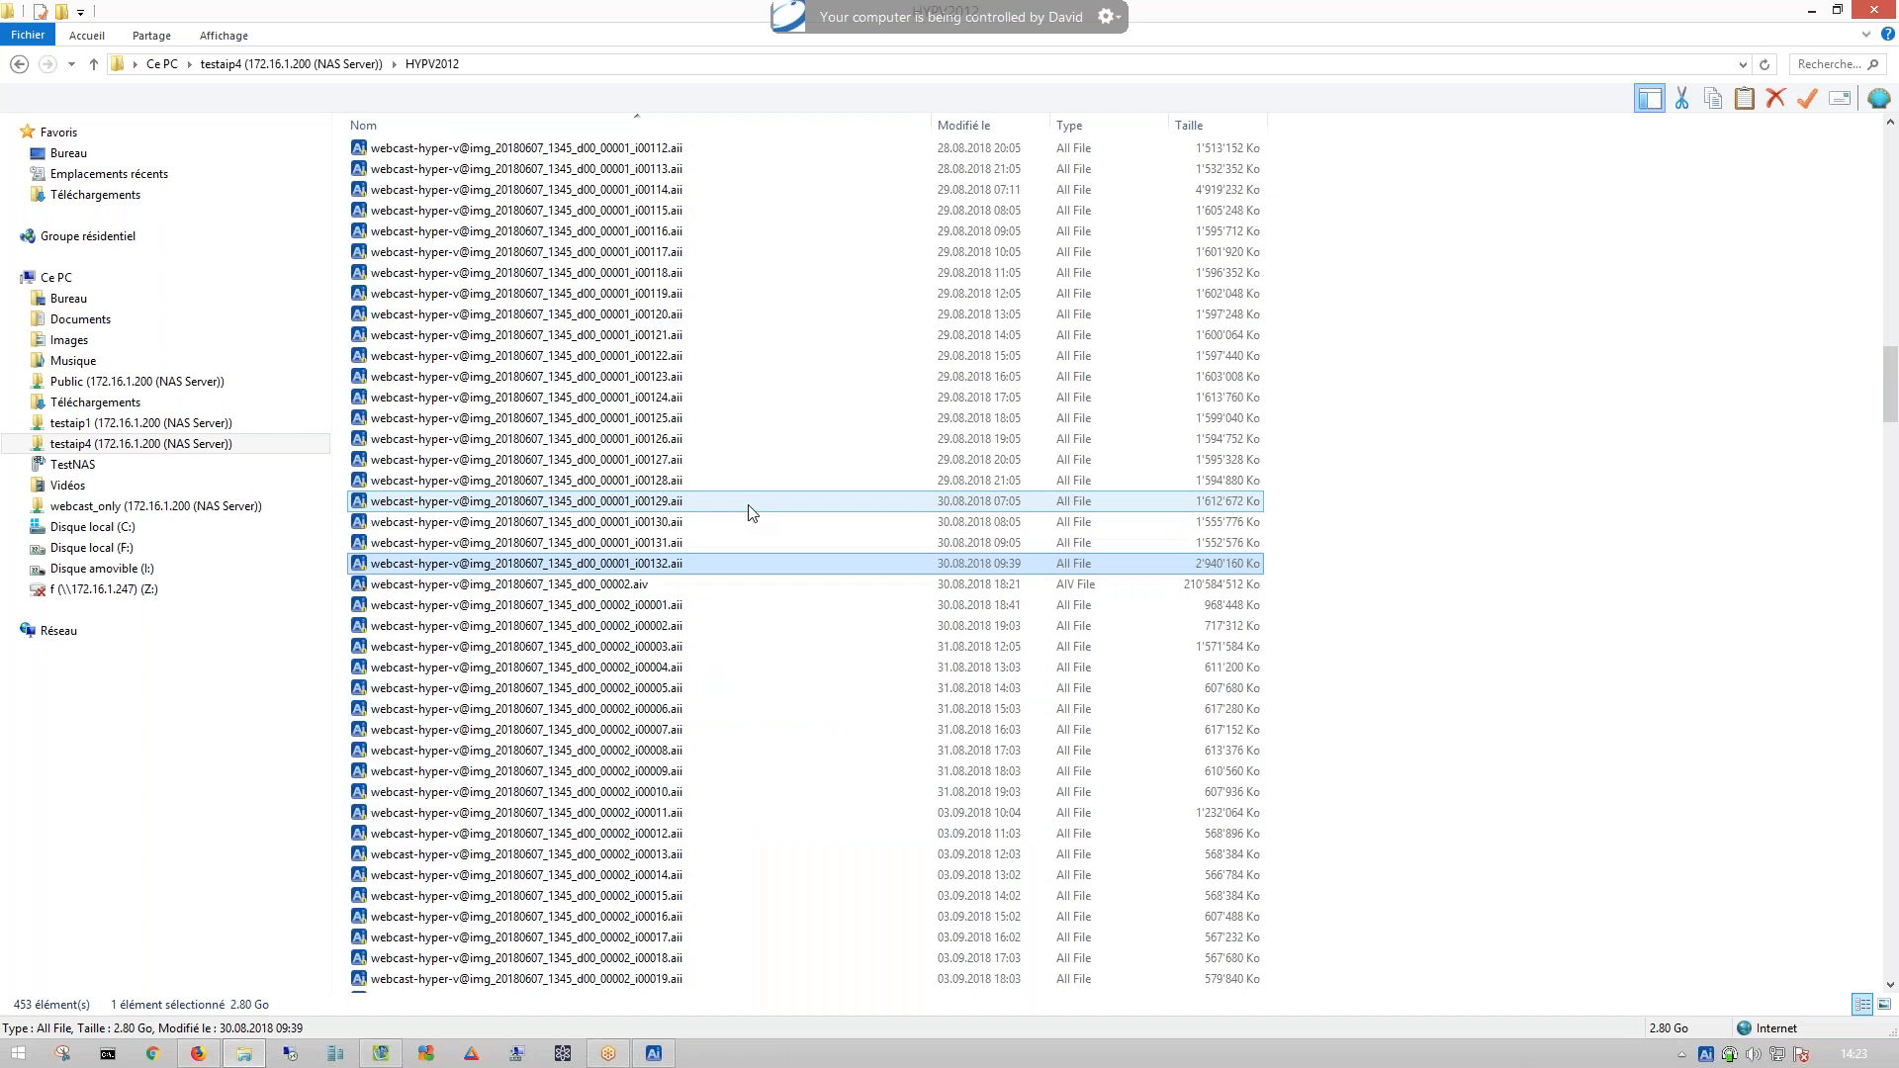
{"action": "key", "text": "alt+Tab"}
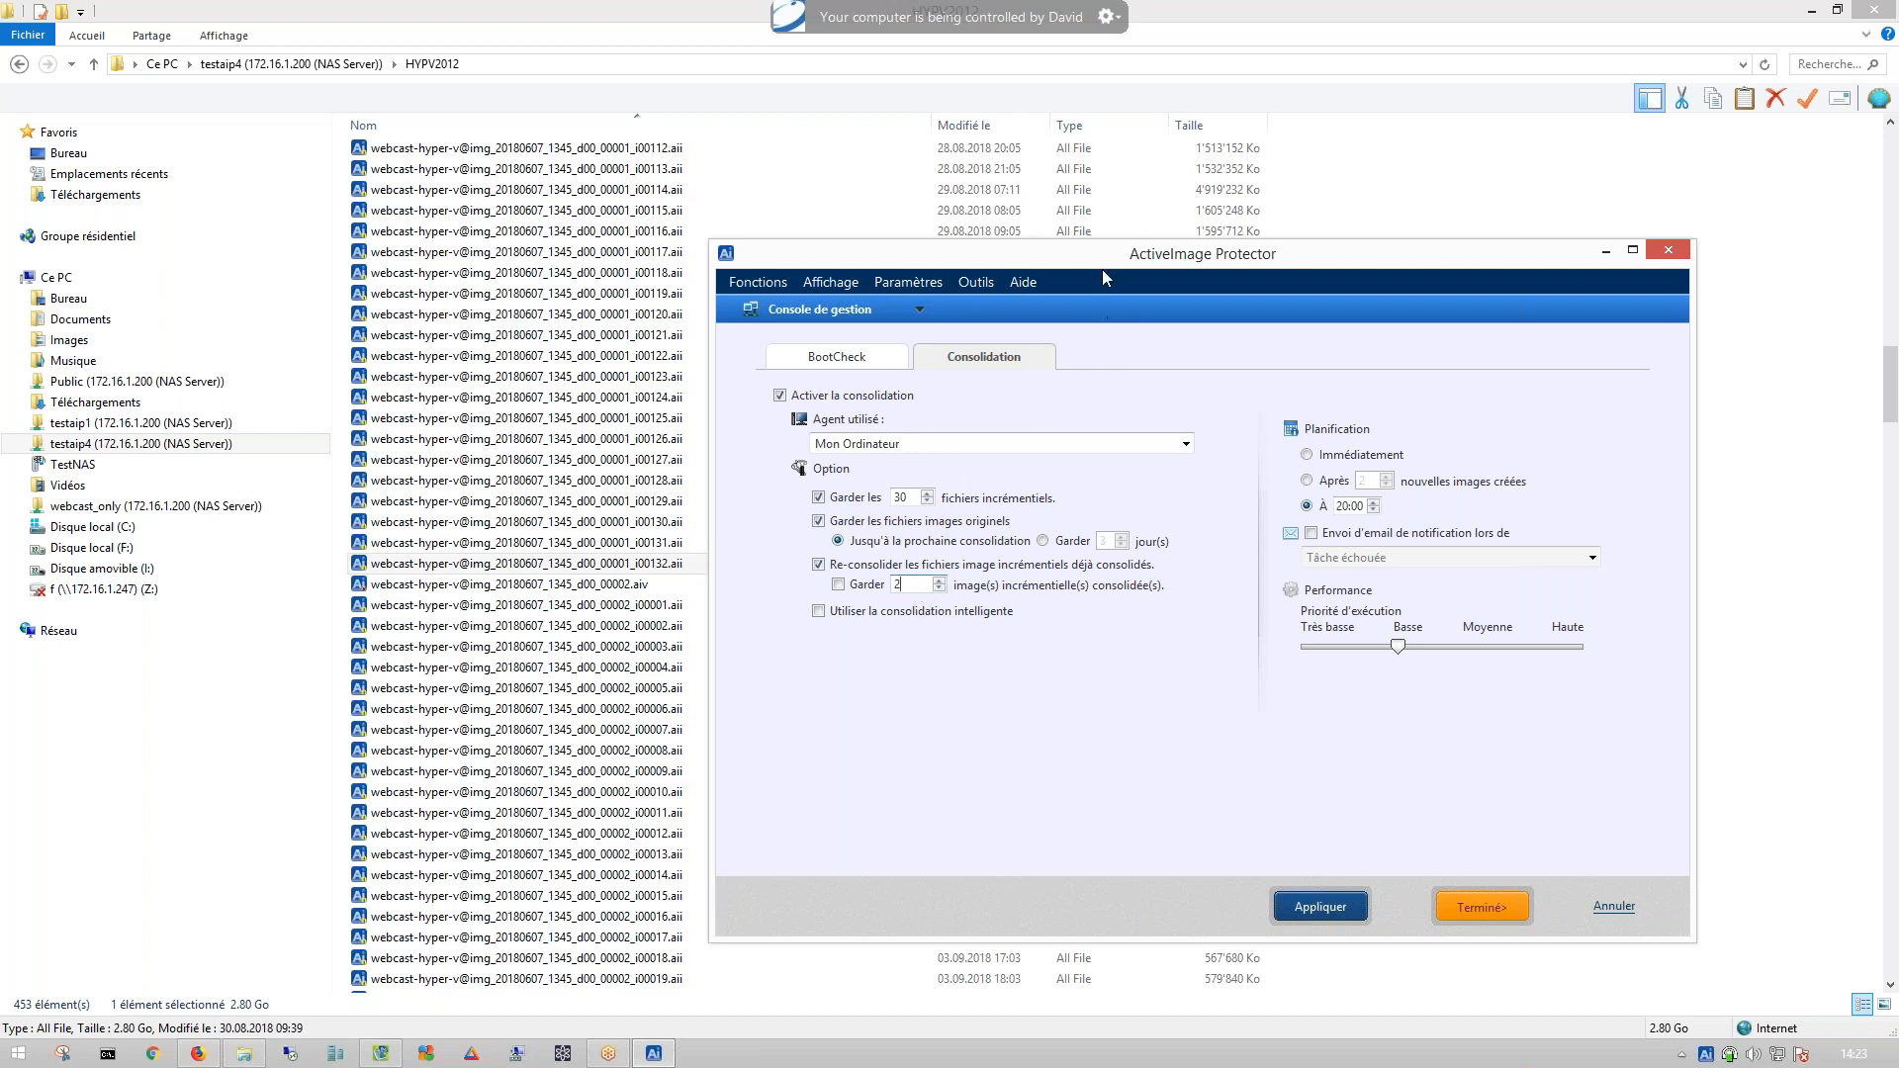
{"action": "left_click_drag", "start_coordinate": [1104, 259], "coordinate": [1144, 599]}
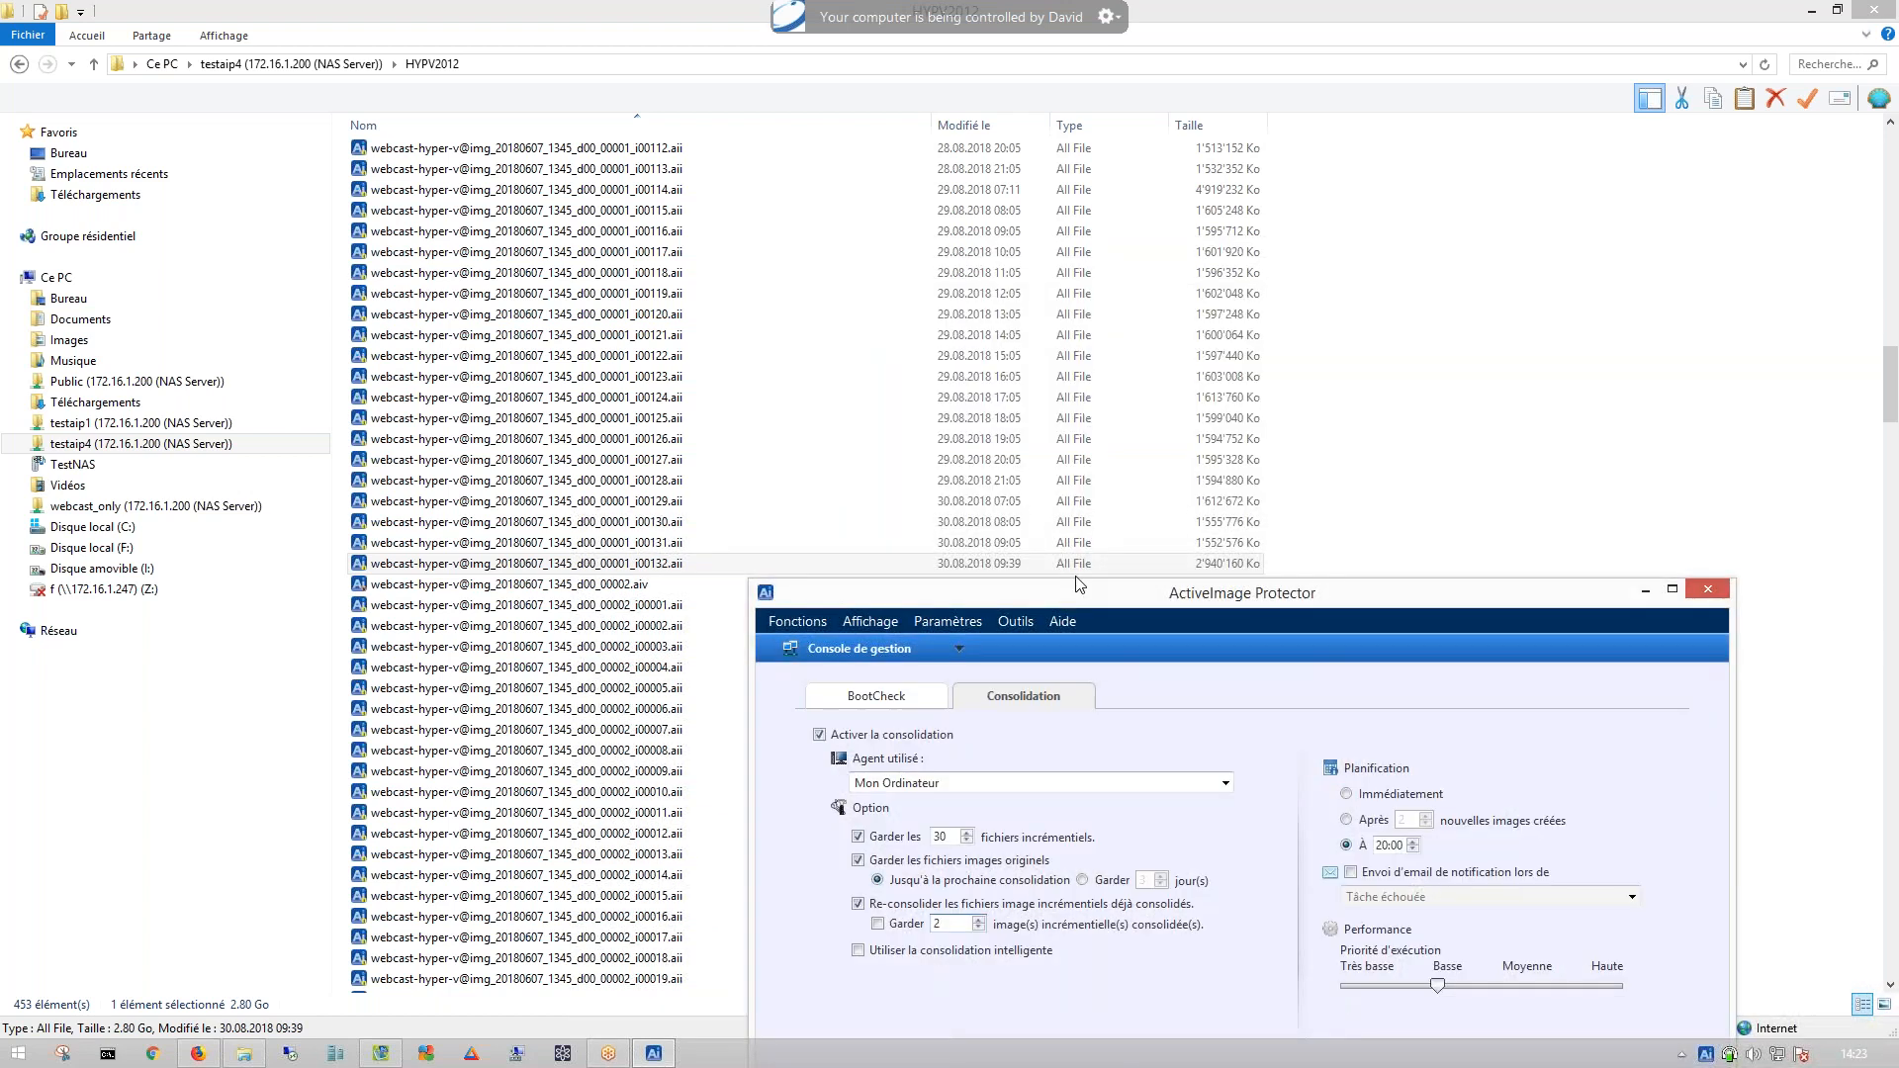
- Examine the 00001 incremental images in File Explorer, selecting i00132, i00102 and i00101, and the range i00097 to i00101 dated 12.07.2018
{"action": "left_click", "coordinate": [725, 566]}
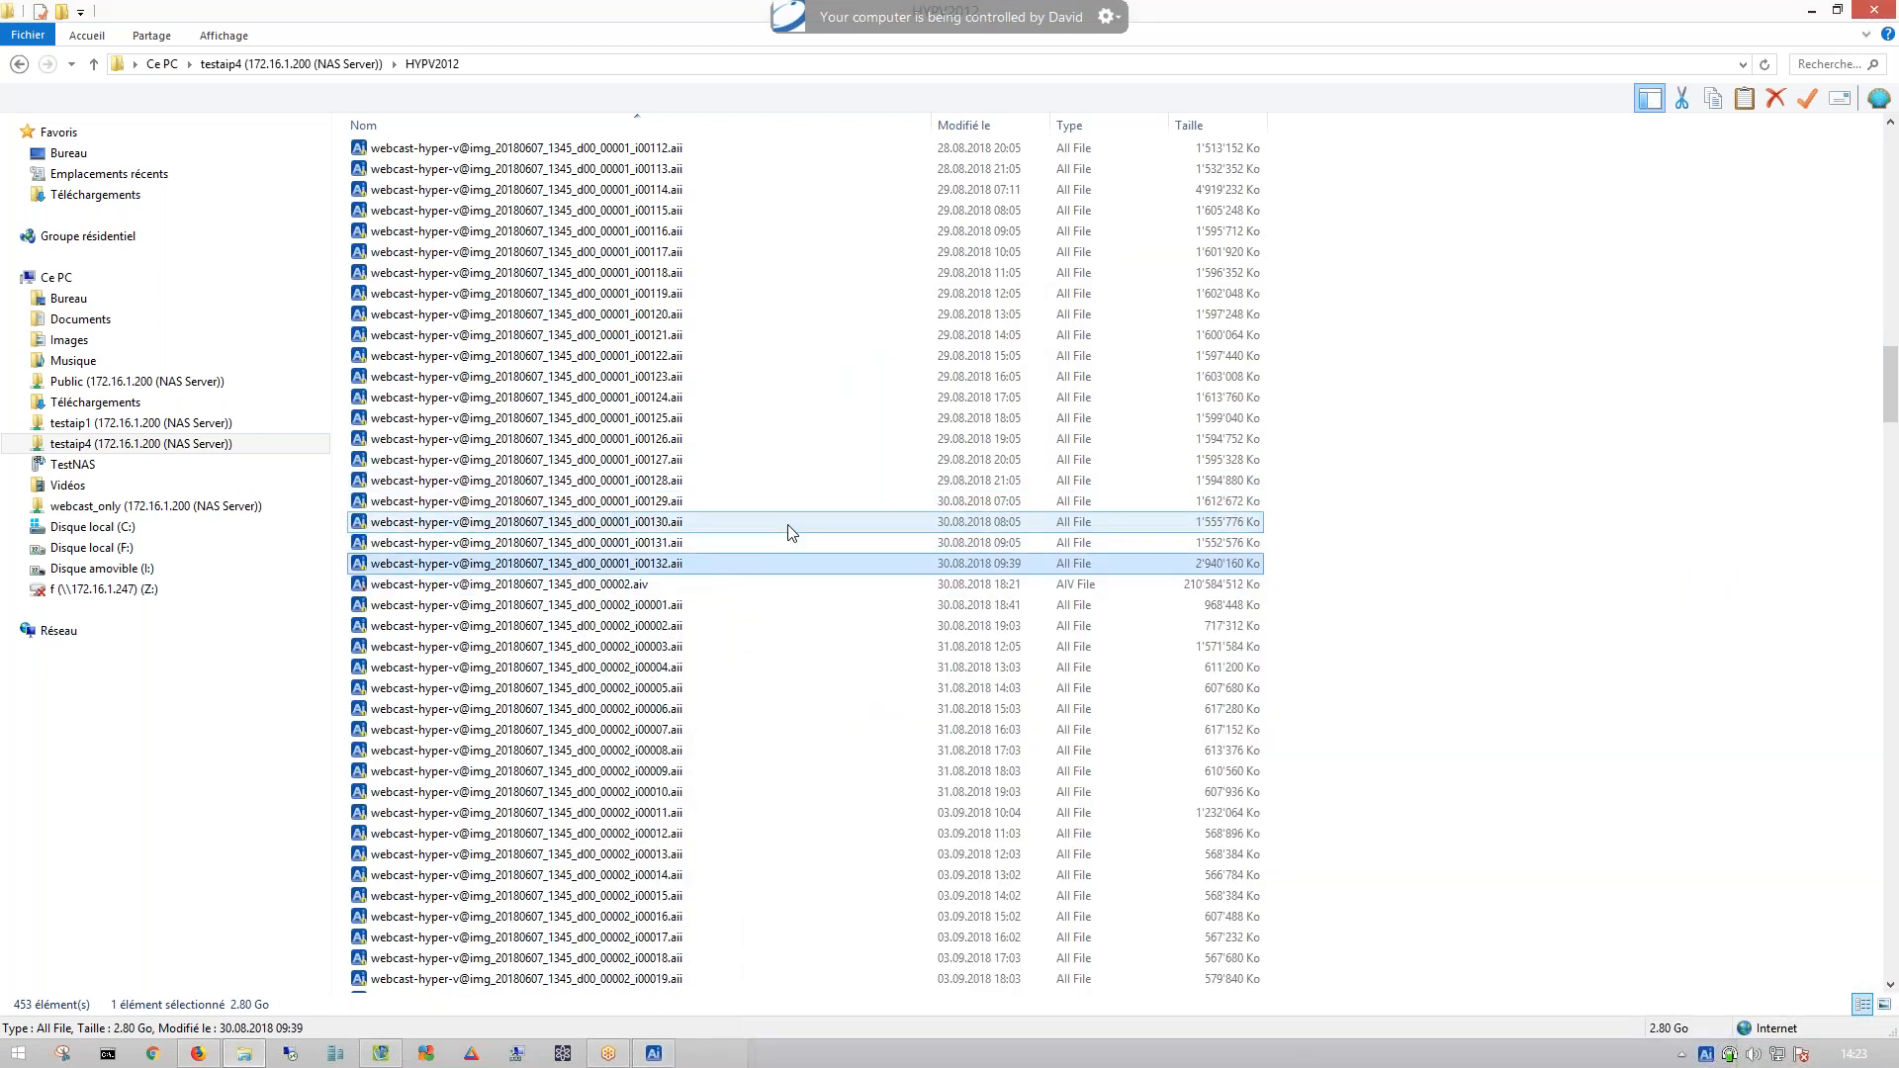
{"action": "scroll", "coordinate": [788, 532], "scroll_direction": "up", "scroll_amount": 5}
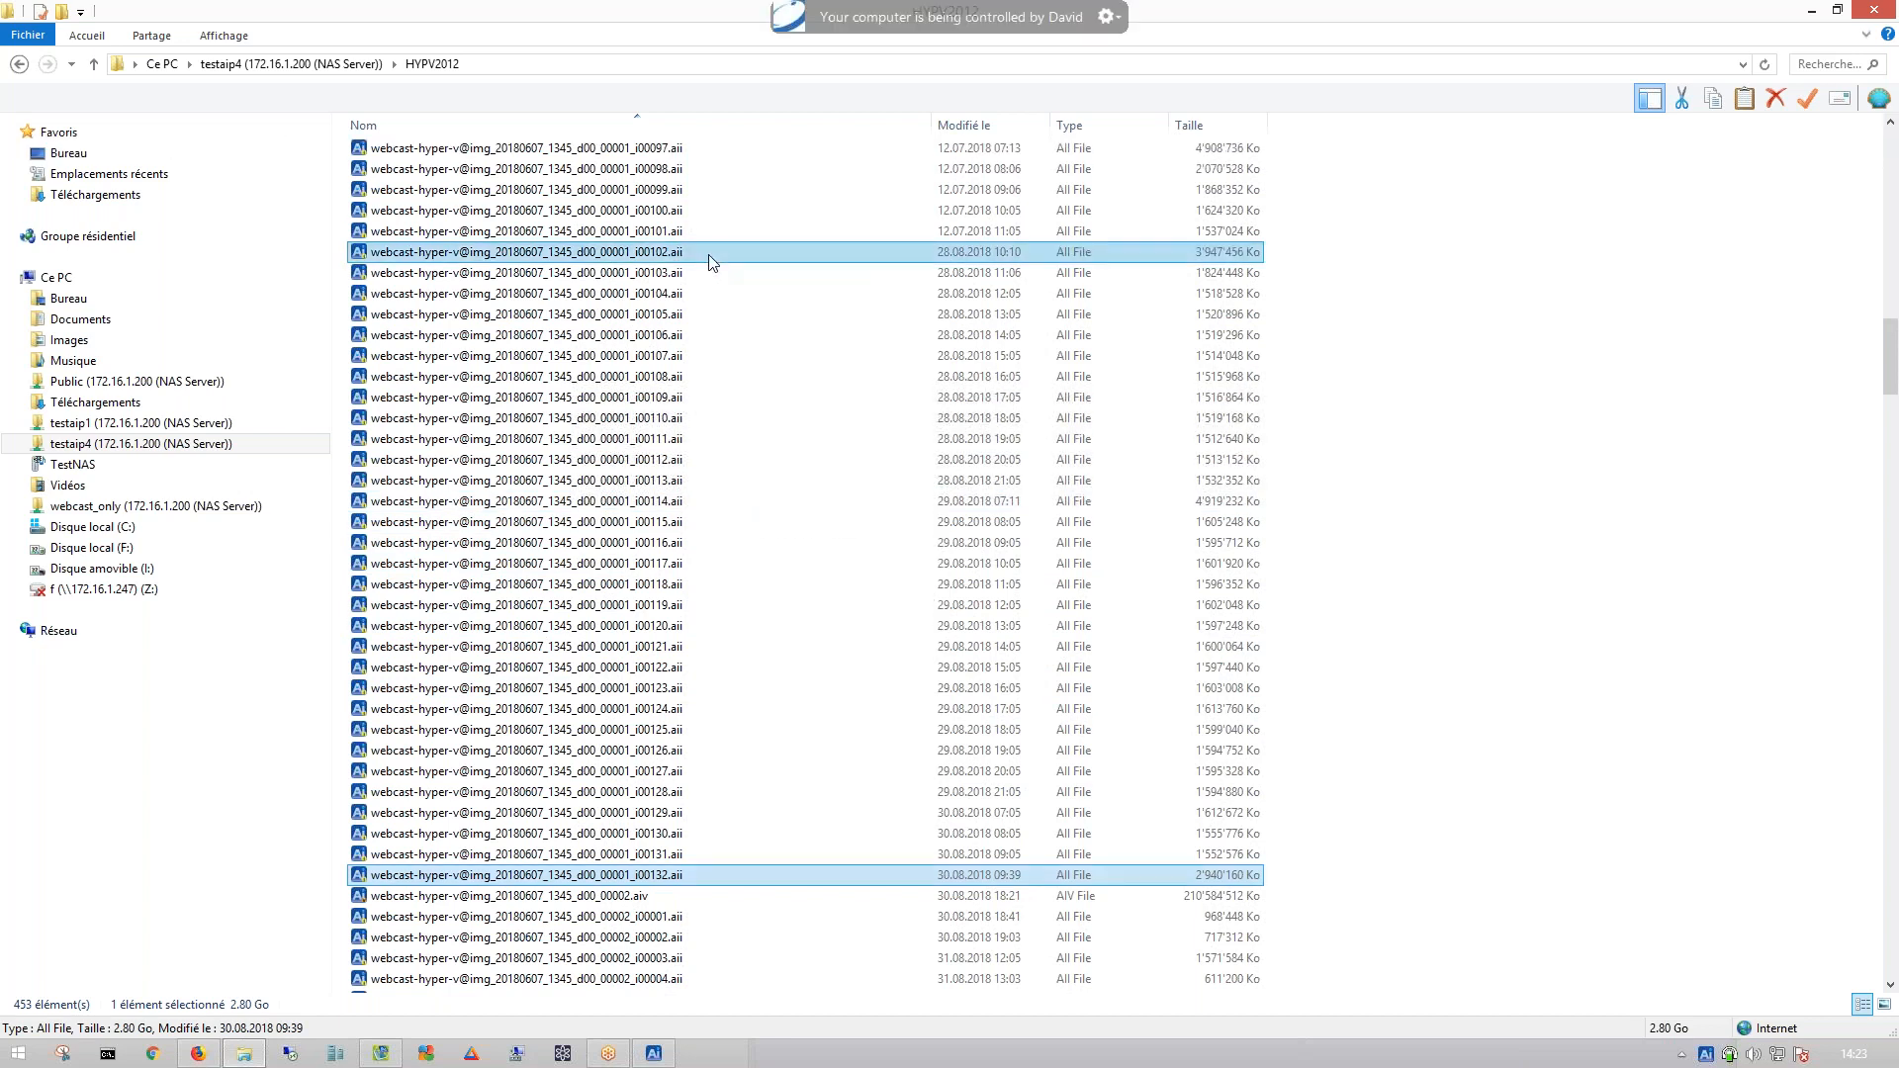
{"action": "left_click", "coordinate": [709, 253]}
{"action": "left_click", "coordinate": [706, 238]}
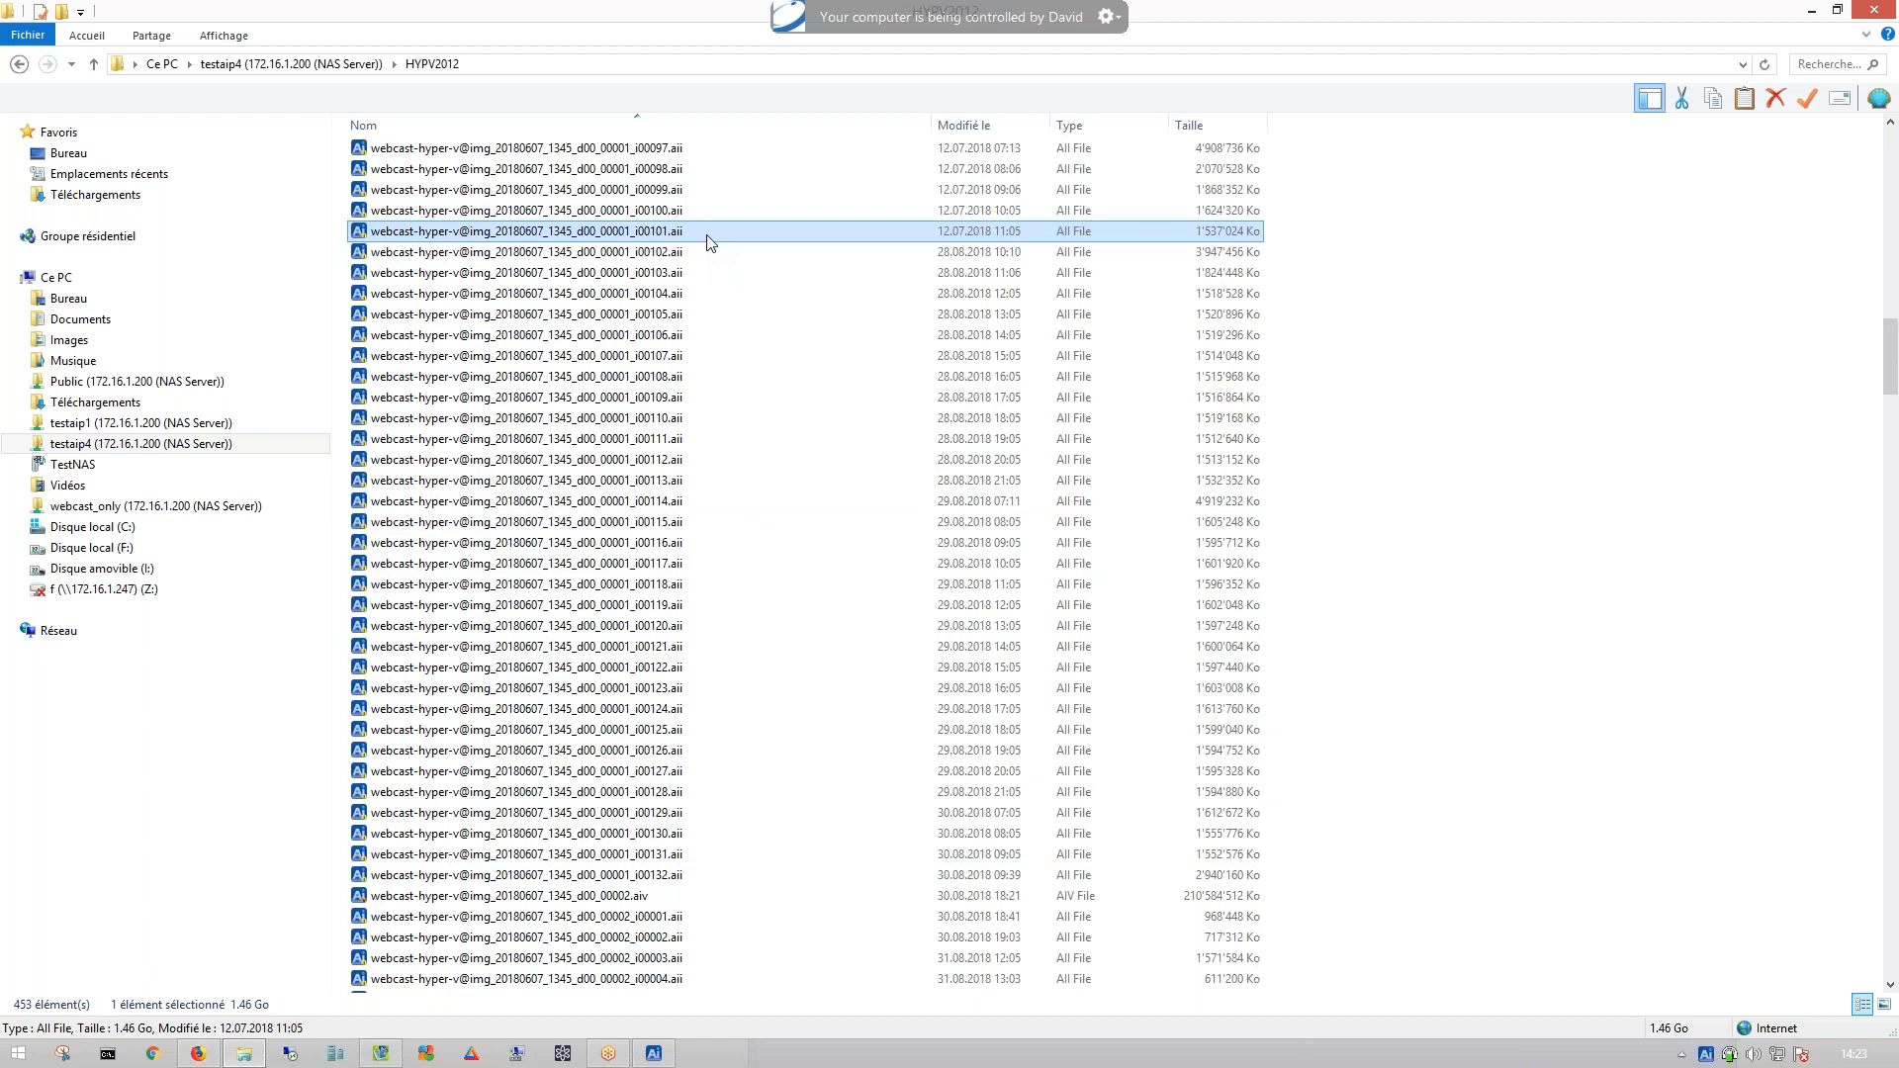
{"action": "scroll", "coordinate": [708, 243], "scroll_direction": "up", "scroll_amount": 2}
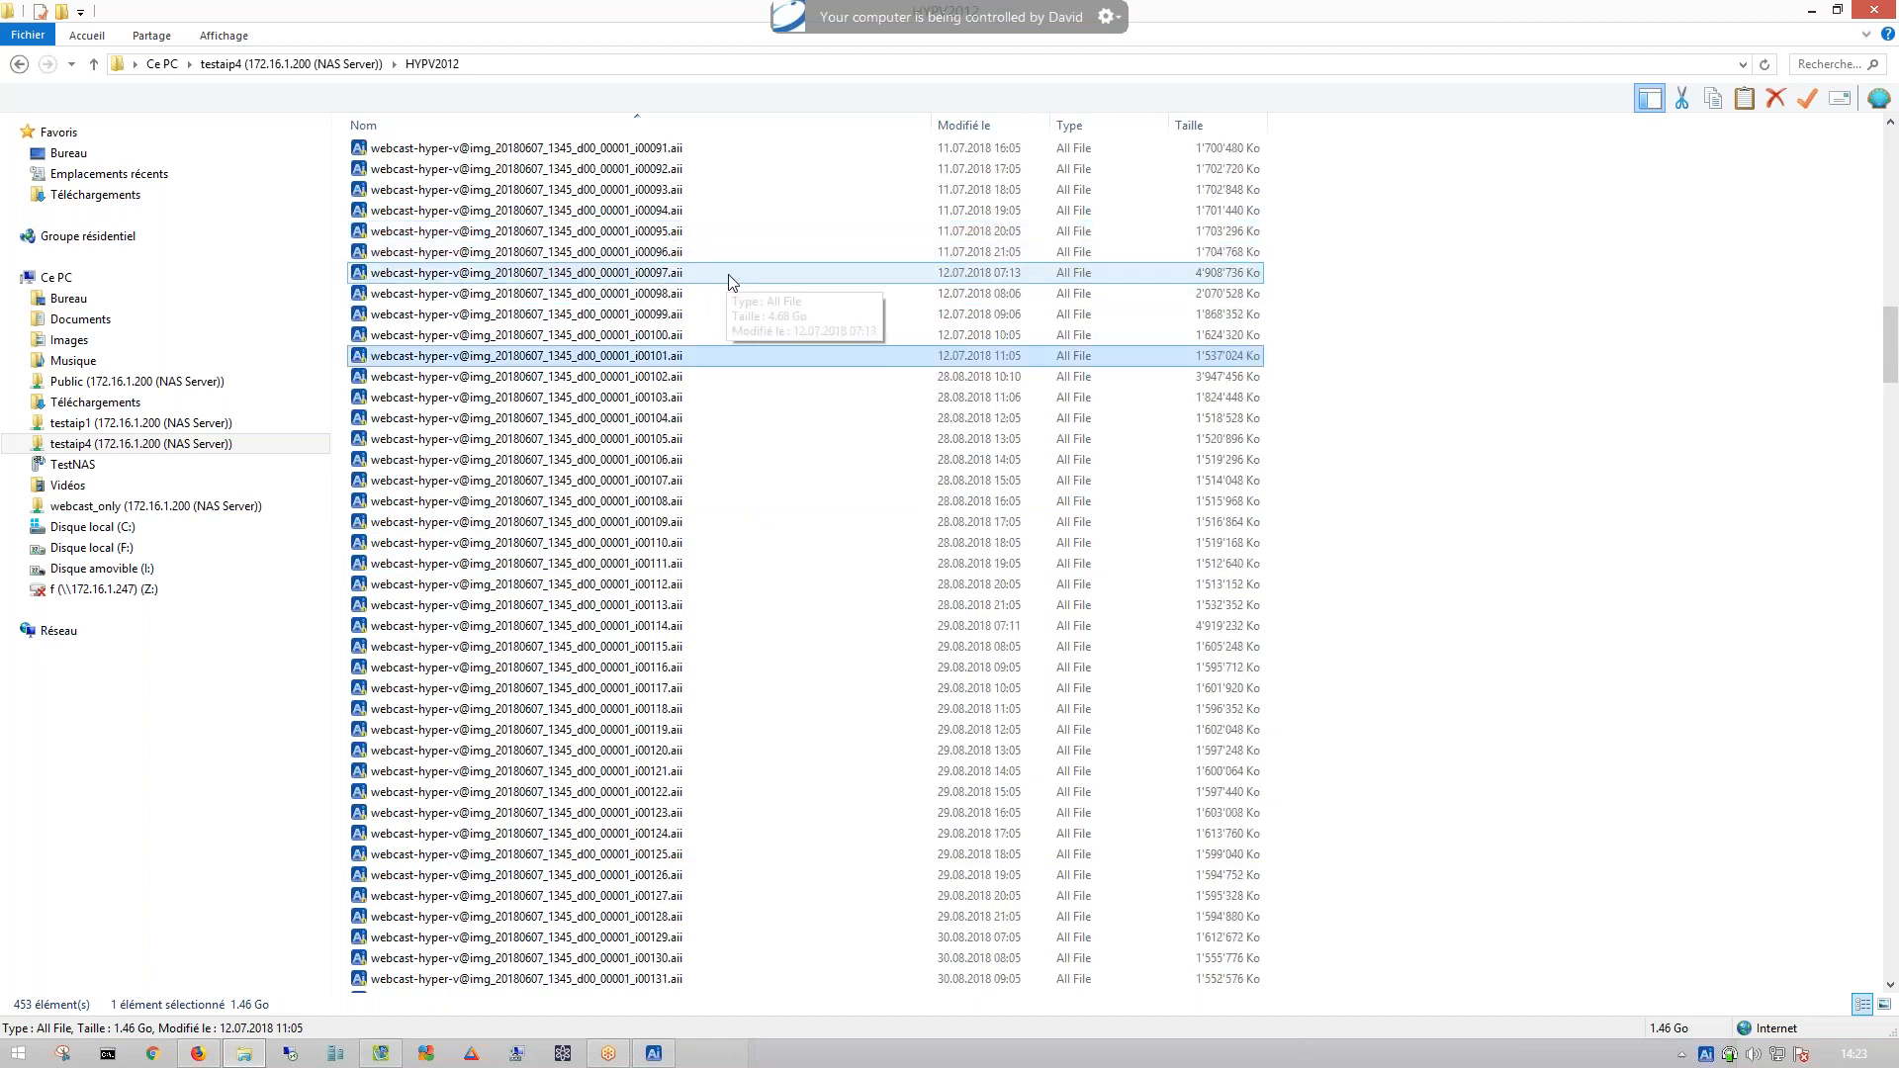
{"action": "left_click", "coordinate": [729, 281], "text": "shift"}
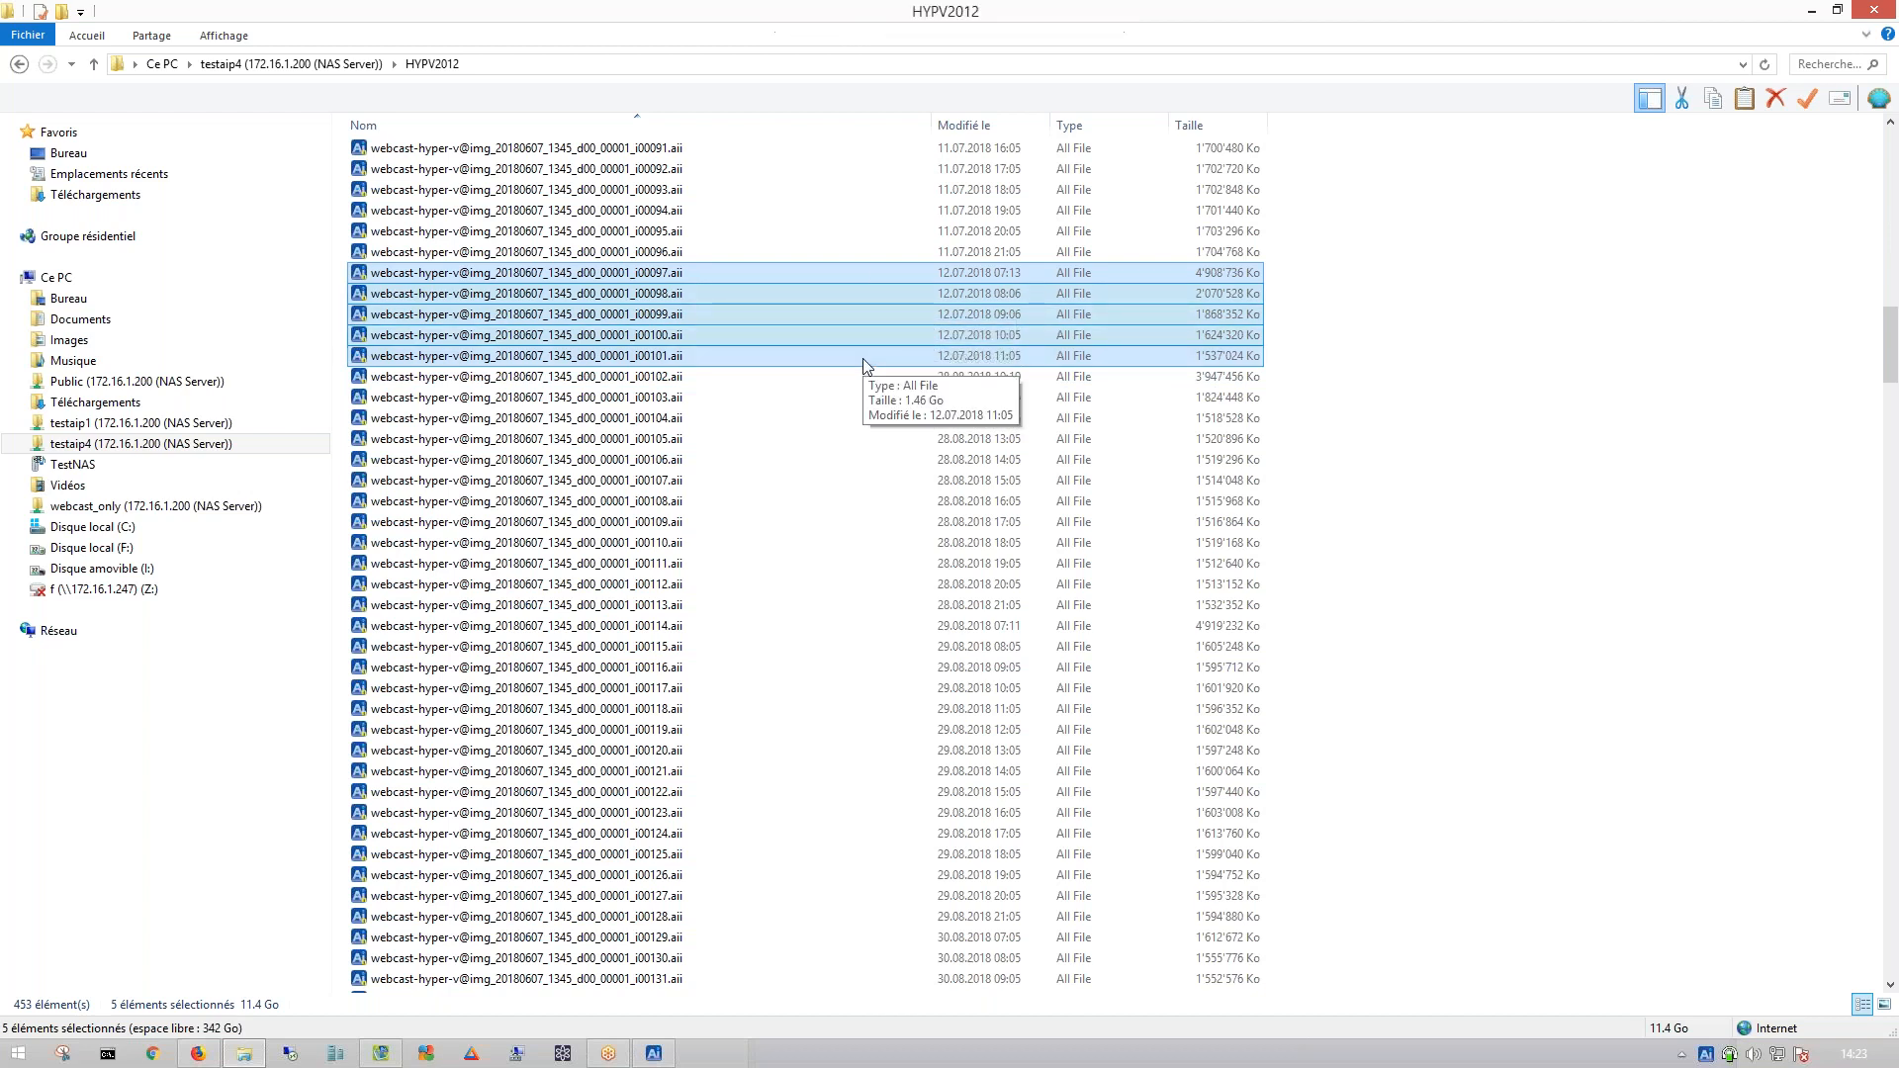
- Select the incremental images i00087 to i00096 of 11.07.2018 and compare them with the preceding day's files
{"action": "left_click", "coordinate": [744, 254]}
{"action": "scroll", "coordinate": [752, 254], "scroll_direction": "up", "scroll_amount": 2}
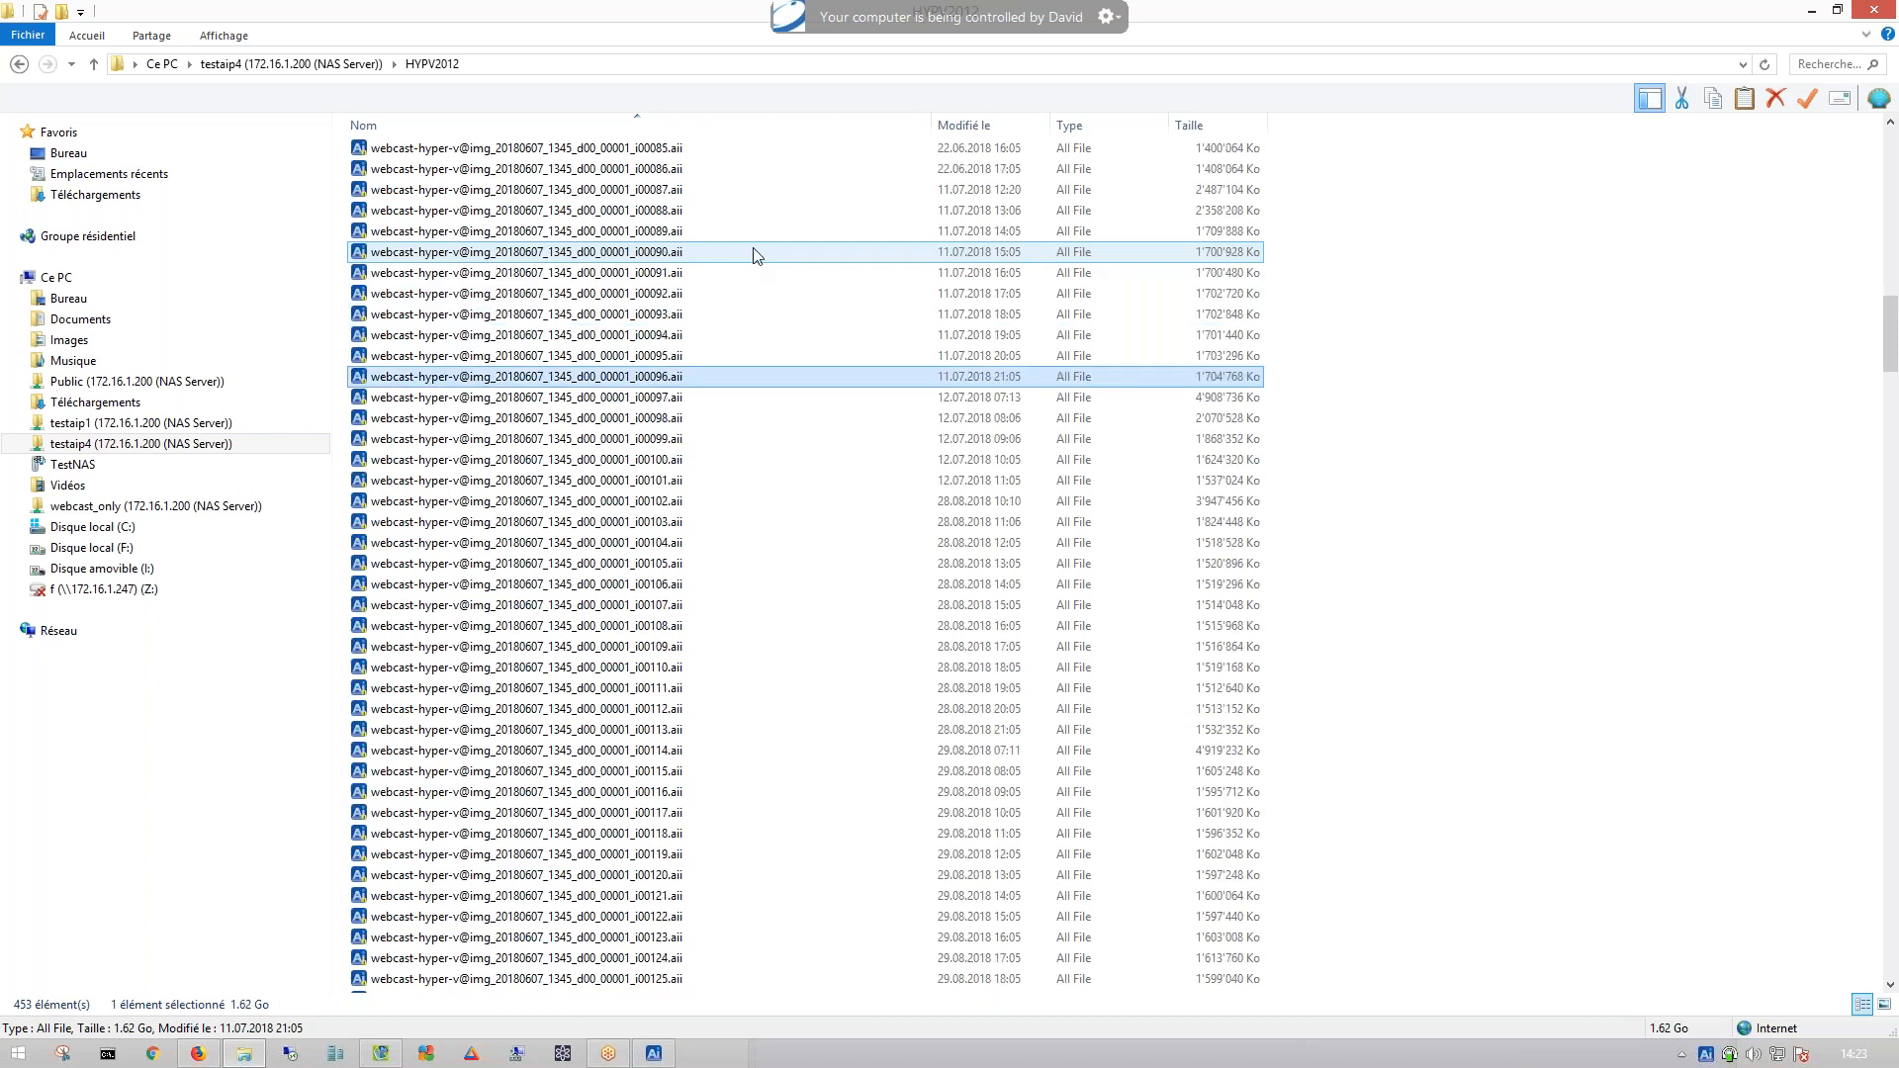
{"action": "left_click", "coordinate": [780, 197], "text": "shift"}
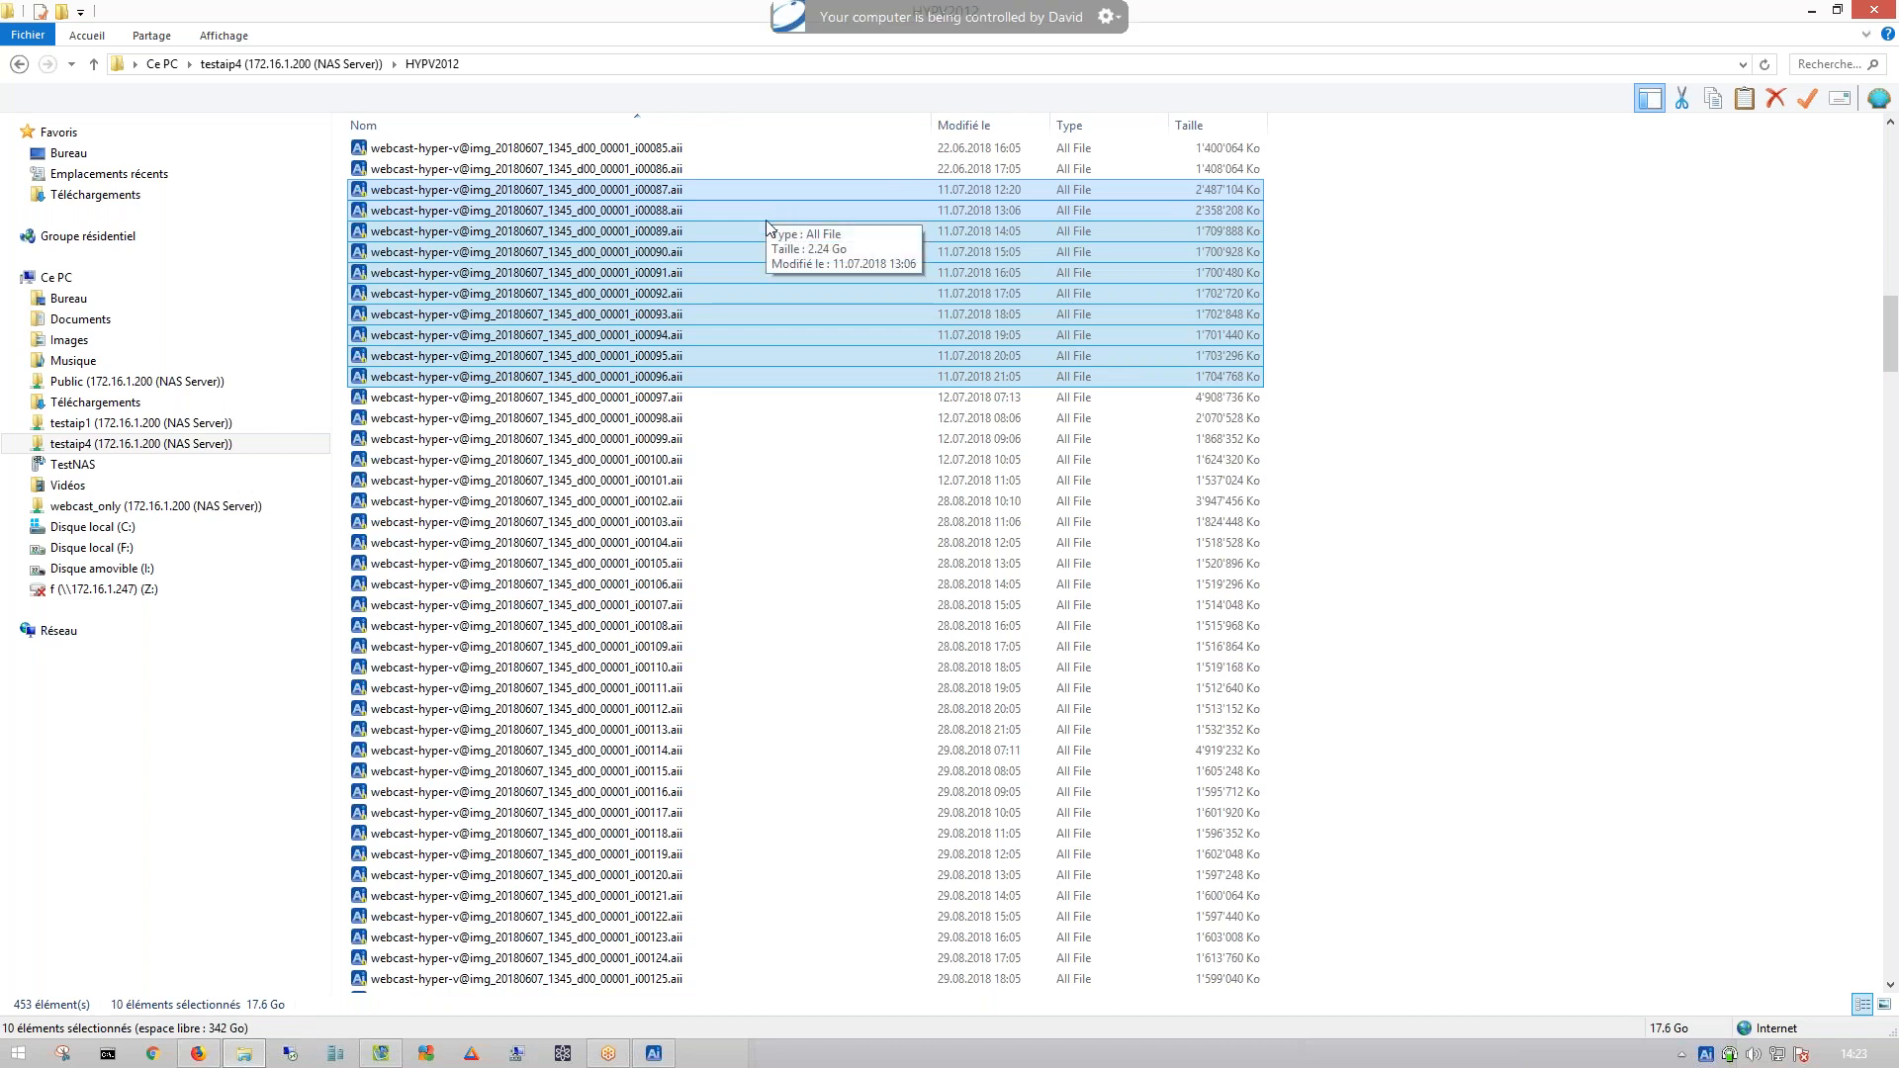
{"action": "scroll", "coordinate": [863, 315], "scroll_direction": "up", "scroll_amount": 3}
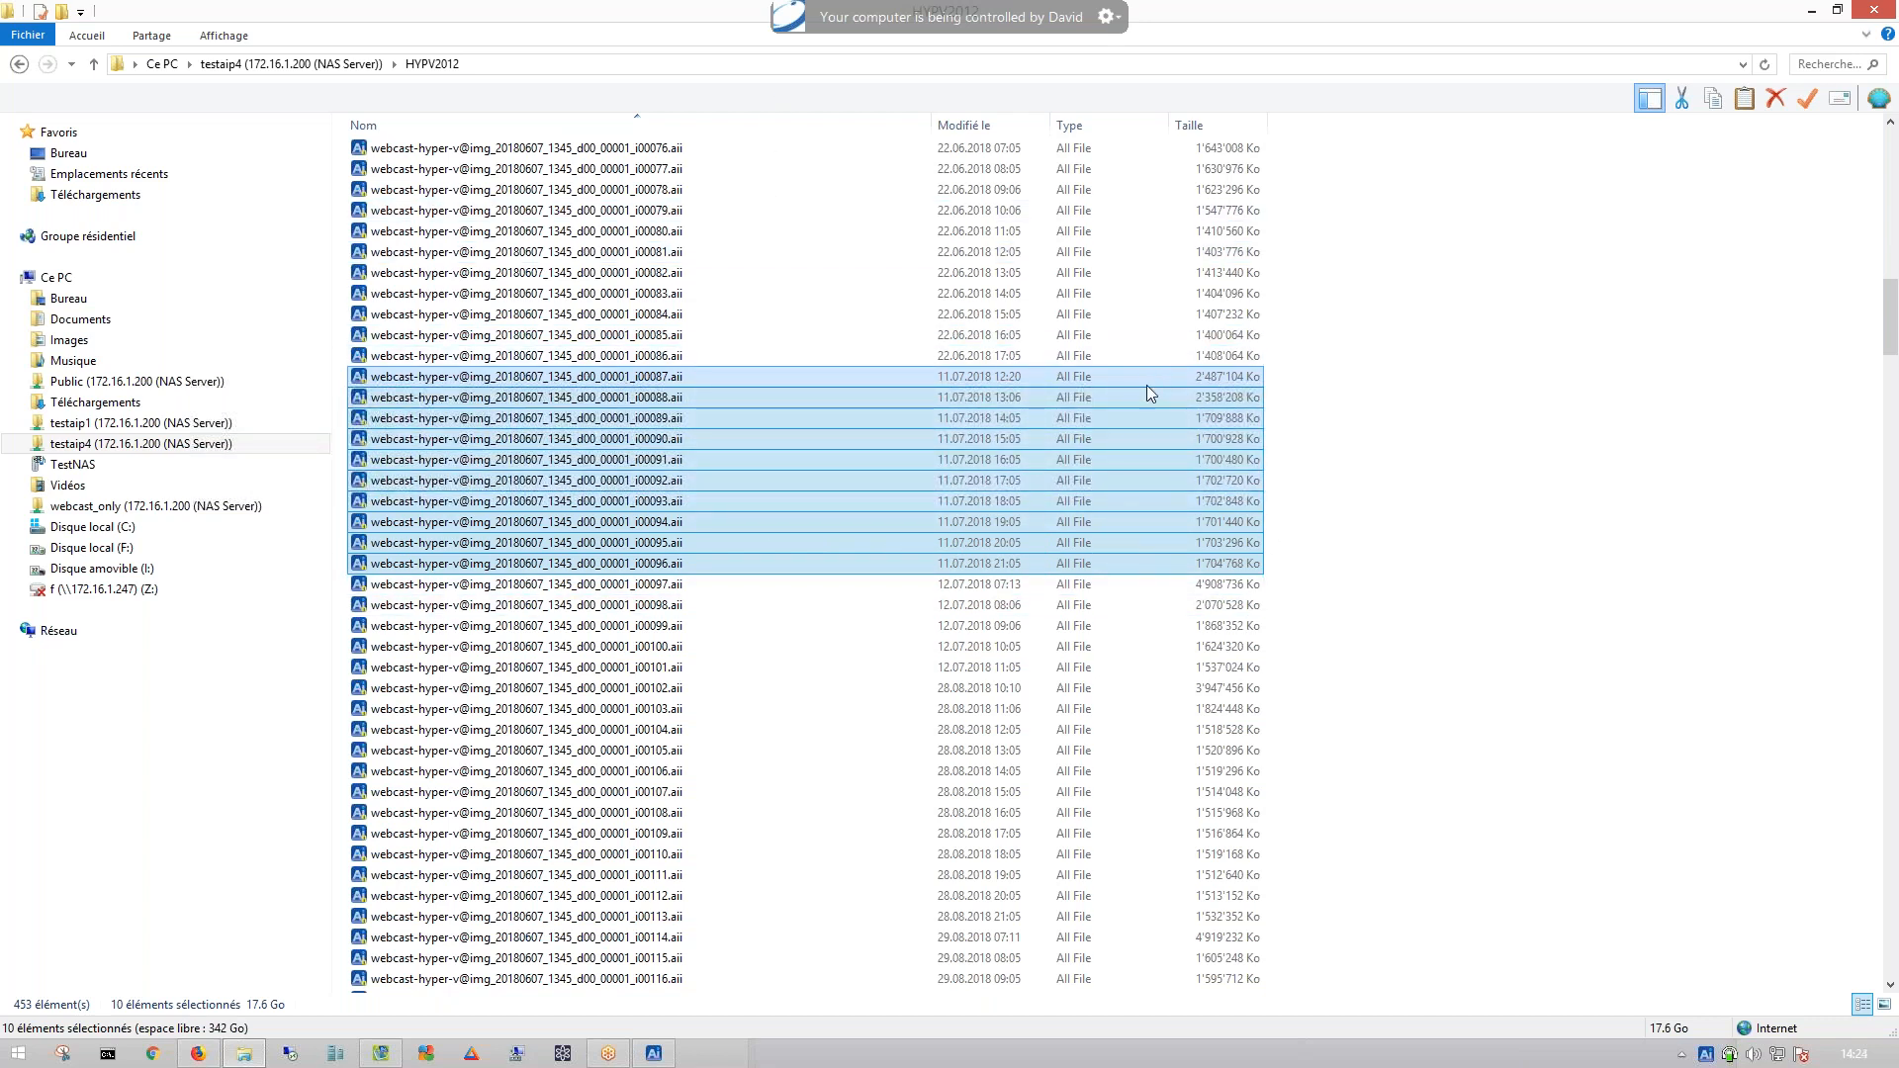
- Switch back to ActiveImage Protector, accept the consolidation settings and enable retention that deletes both full and incremental images
{"action": "left_click", "coordinate": [653, 1053]}
{"action": "left_click_drag", "start_coordinate": [1050, 601], "coordinate": [646, 205]}
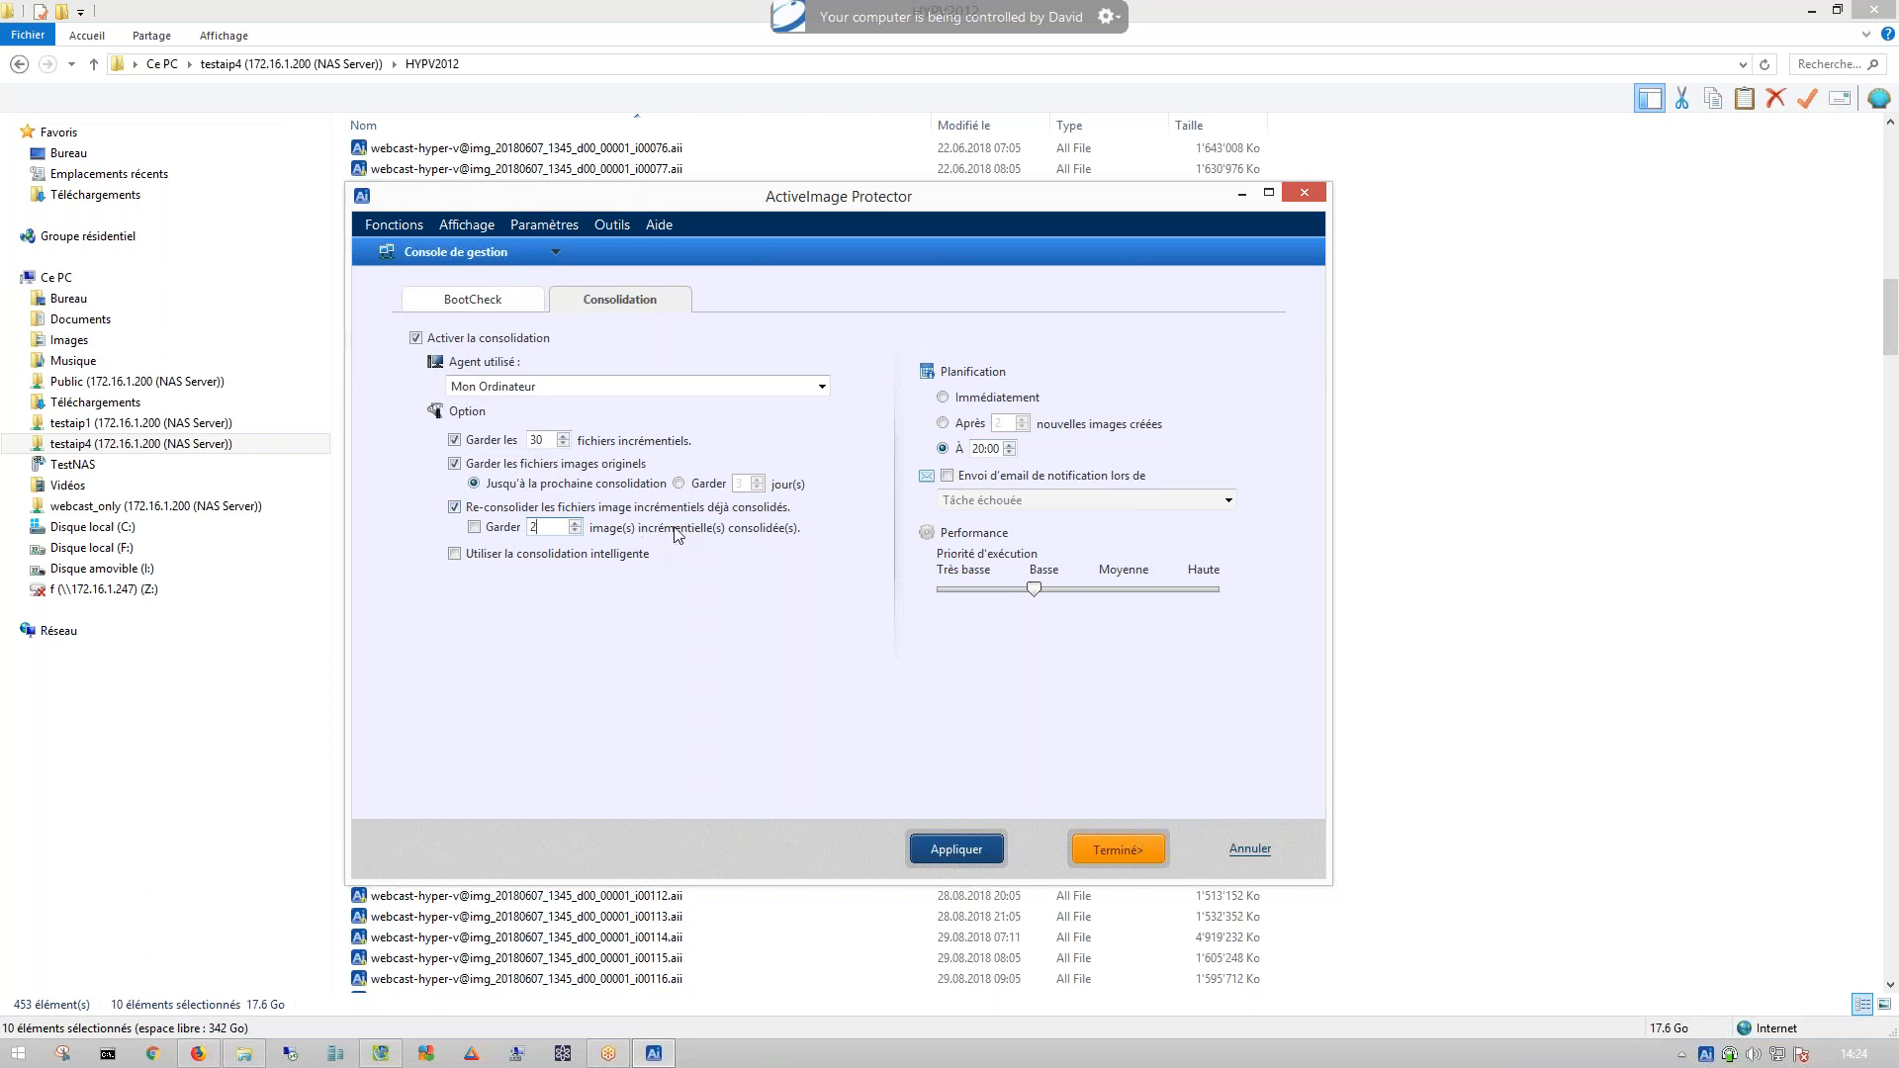
{"action": "left_click", "coordinate": [551, 564]}
{"action": "left_click", "coordinate": [551, 564]}
{"action": "left_click", "coordinate": [1112, 857]}
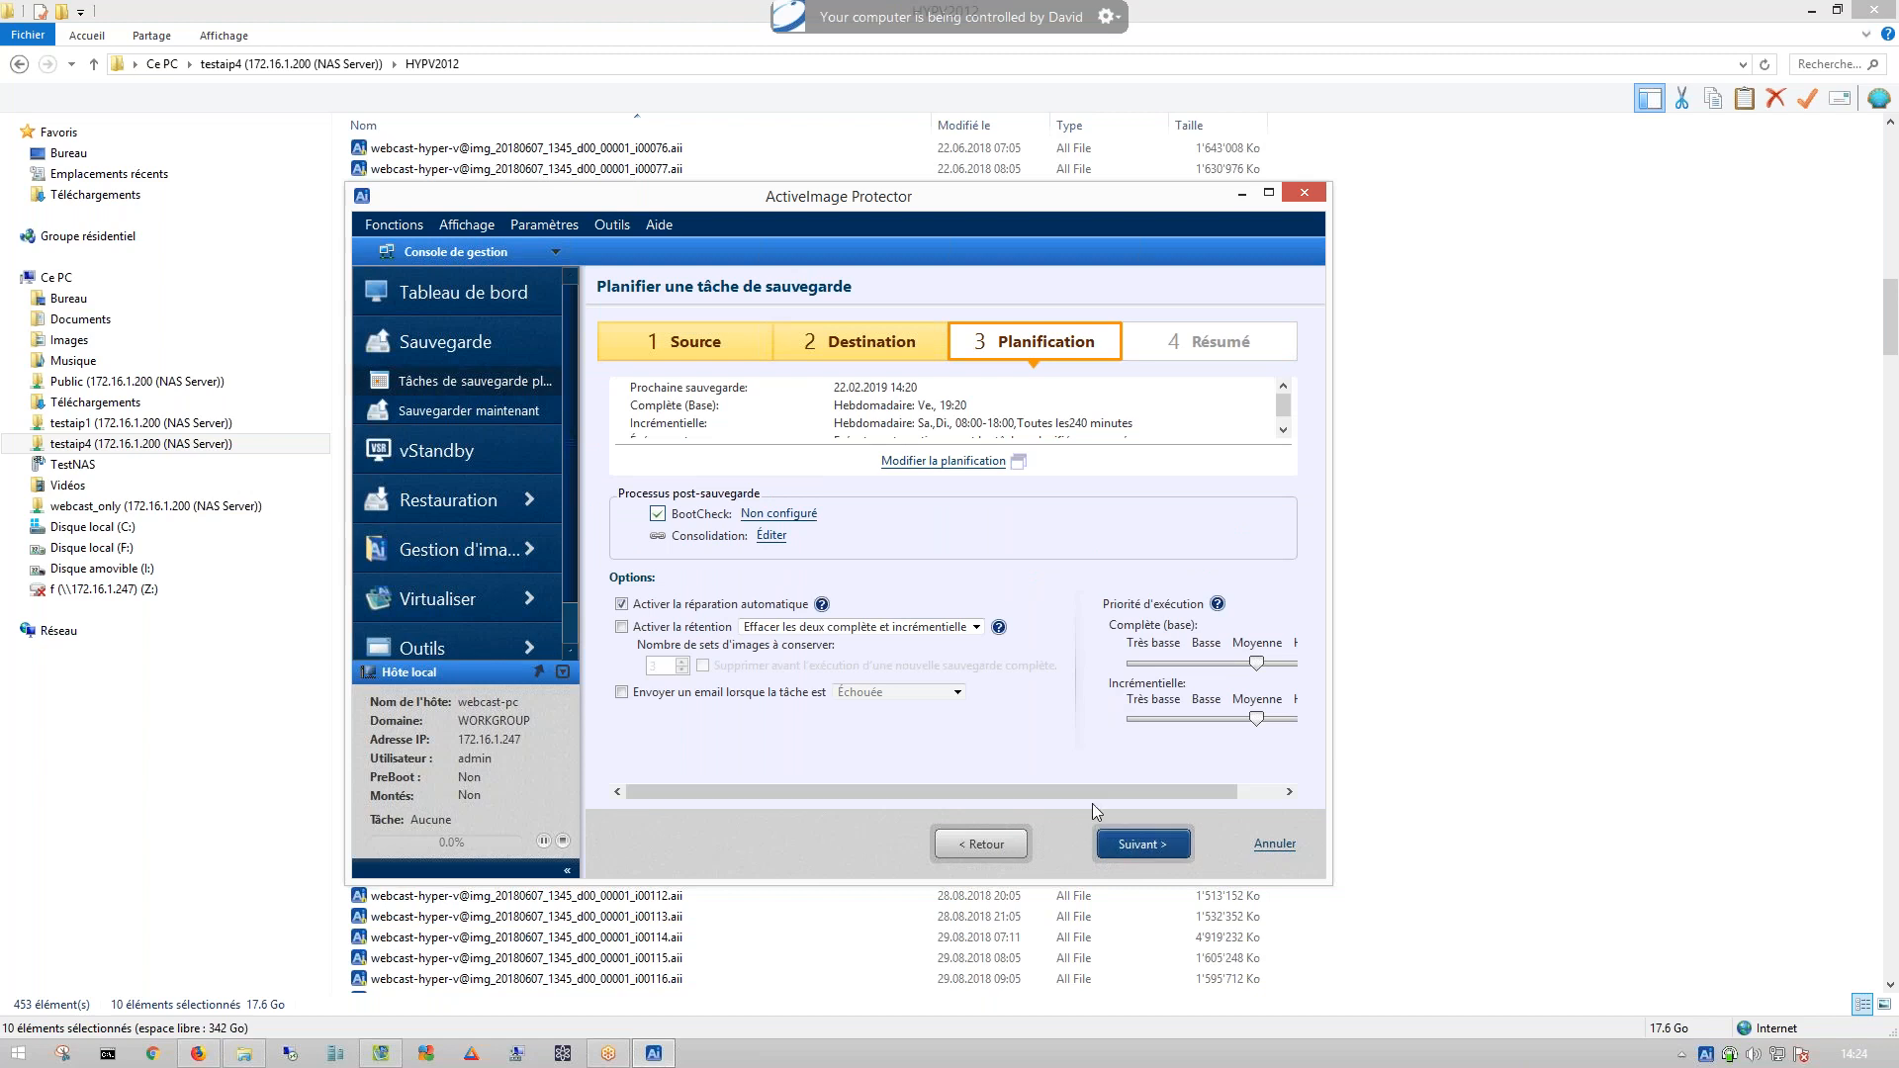
{"action": "left_click", "coordinate": [645, 632]}
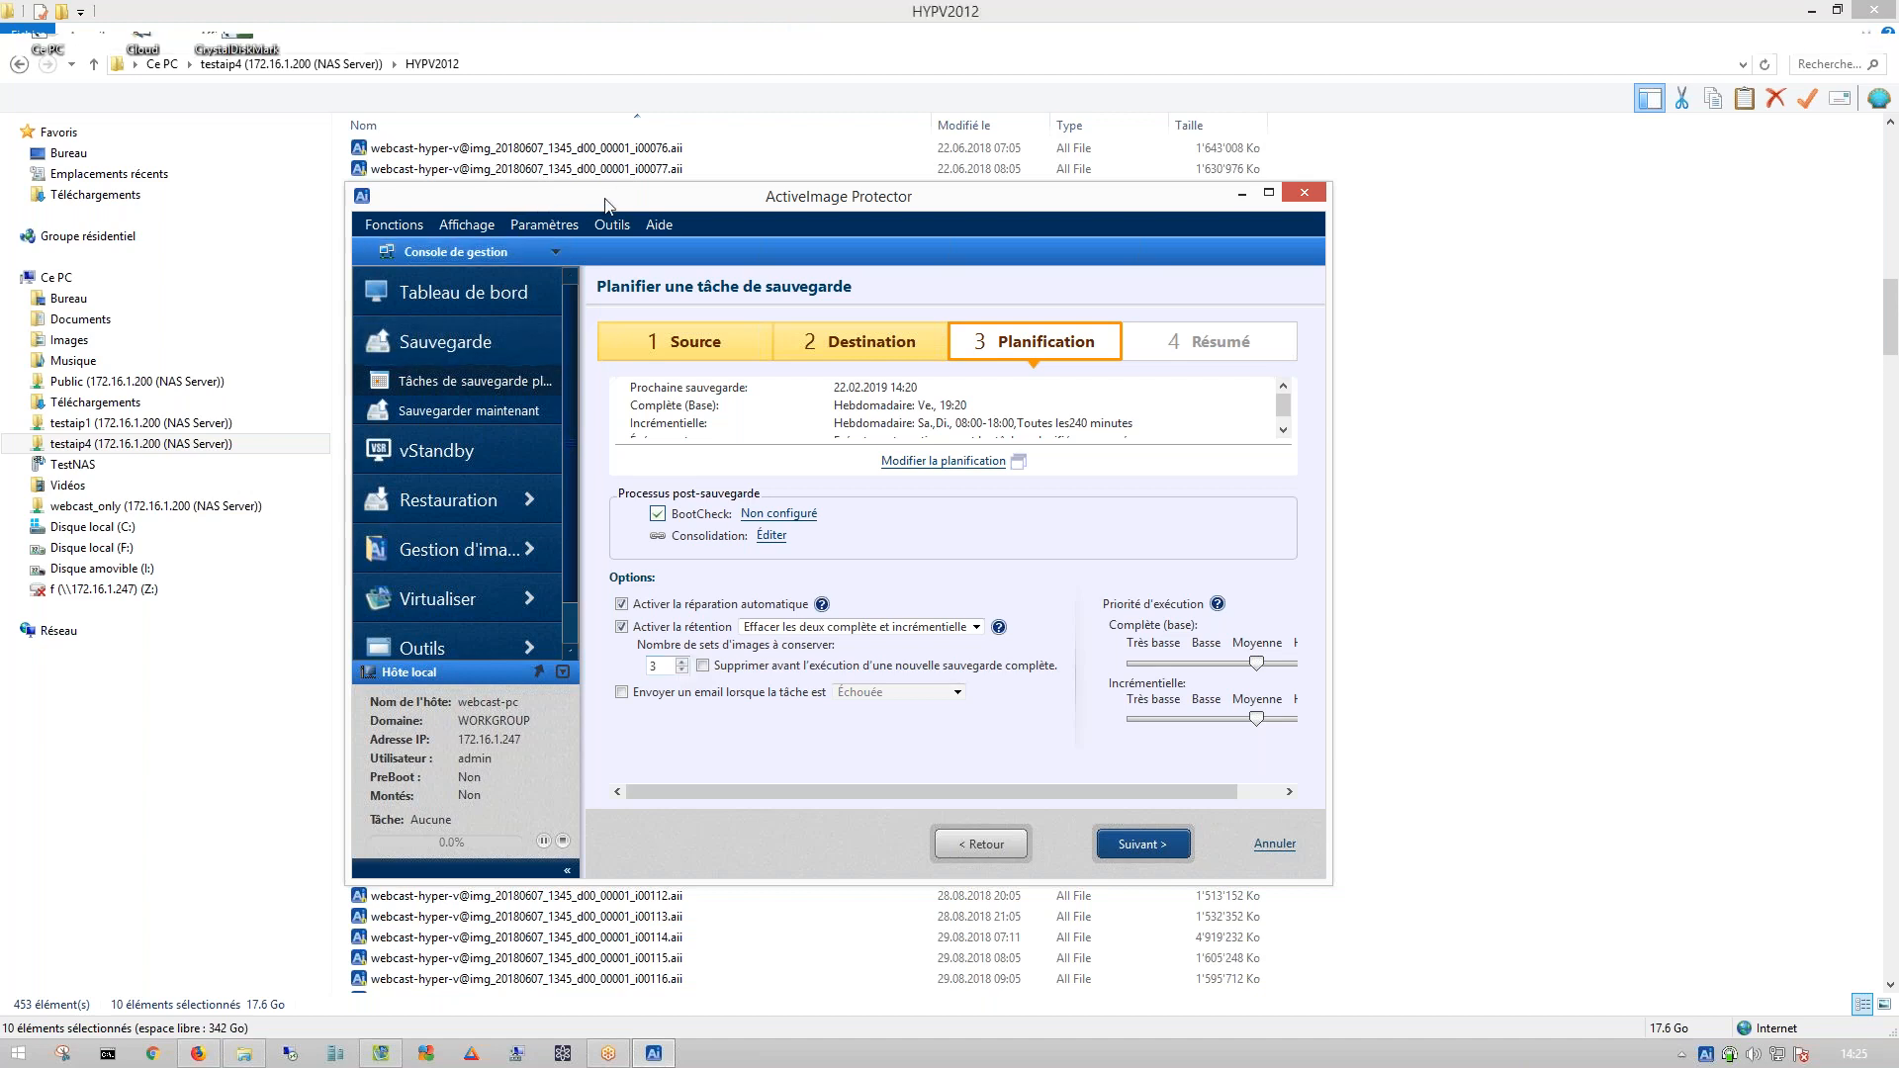
- In File Explorer, select the whole 00001 image set in HYPV2012, from its base .aiv file to i00132, and open its properties
{"action": "left_click_drag", "start_coordinate": [596, 205], "coordinate": [479, 263]}
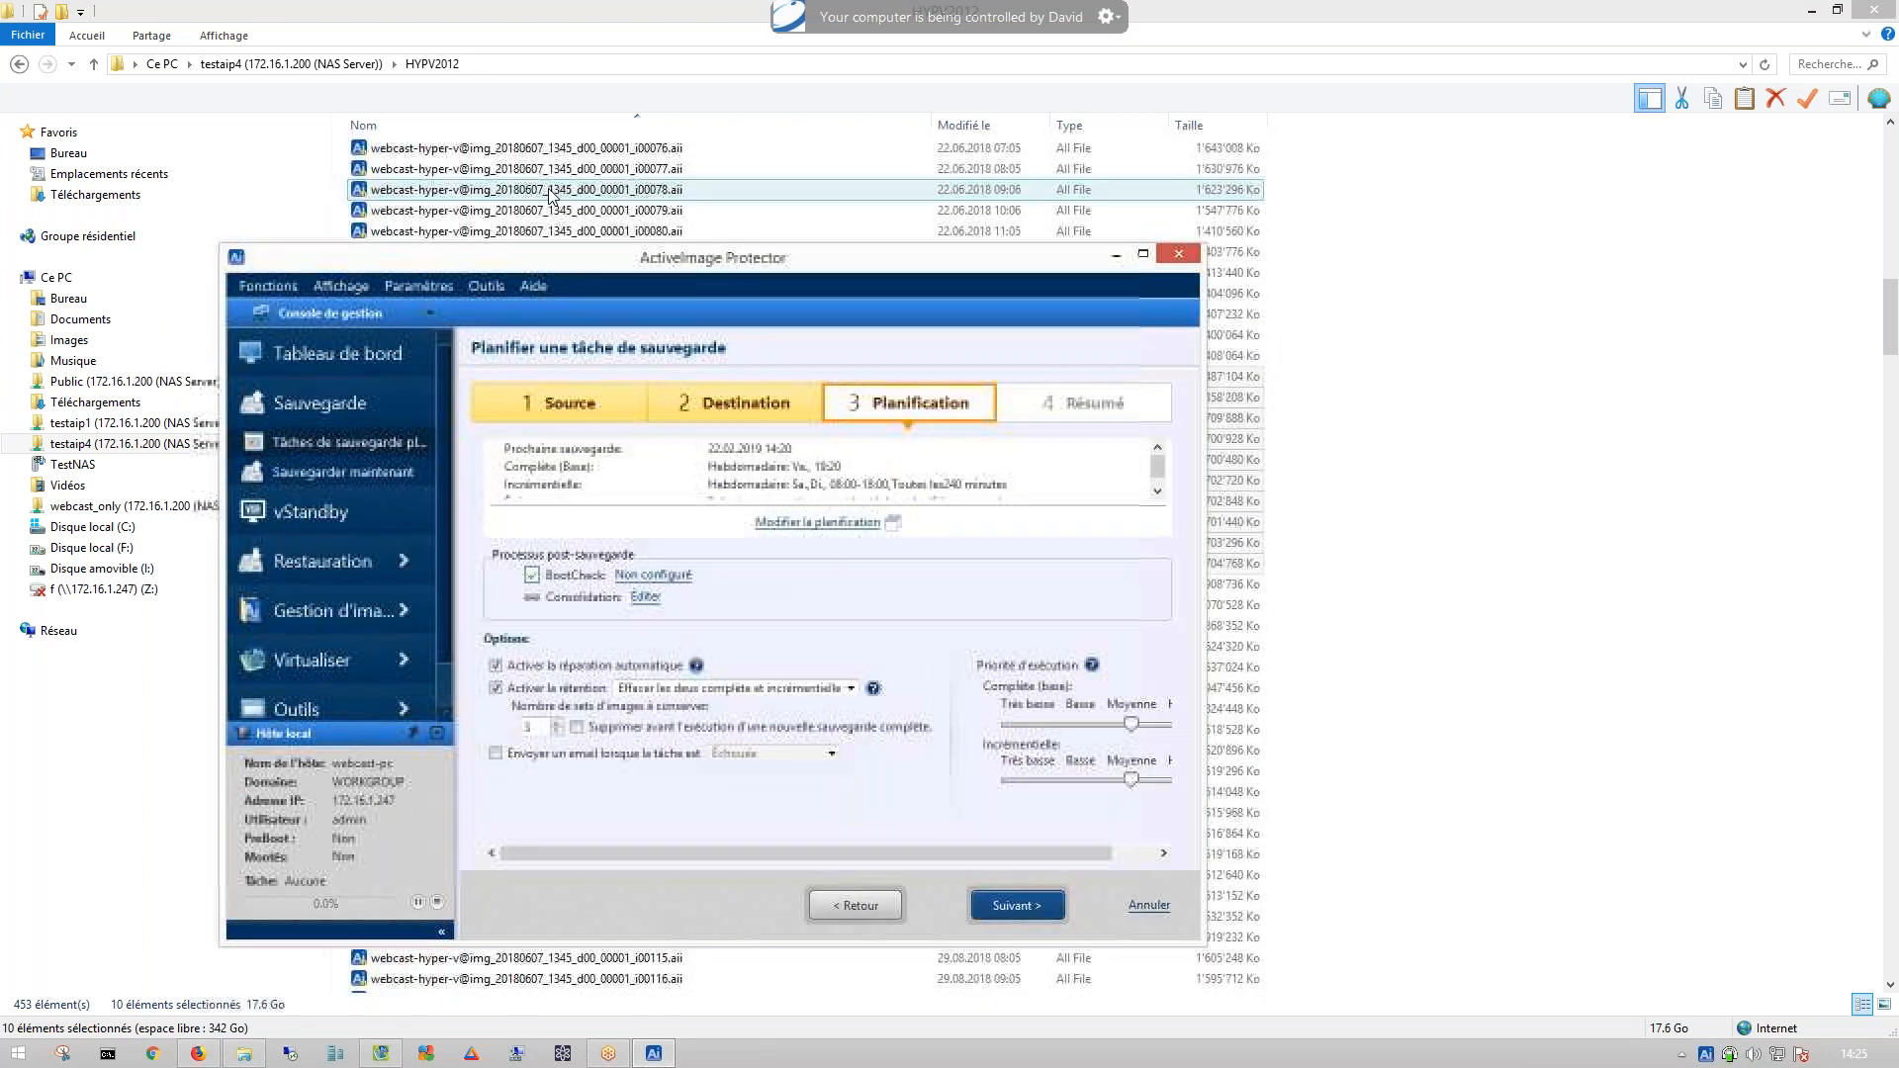
{"action": "left_click", "coordinate": [551, 191]}
{"action": "scroll", "coordinate": [638, 445], "scroll_direction": "up", "scroll_amount": 6}
{"action": "scroll", "coordinate": [644, 461], "scroll_direction": "up", "scroll_amount": 20}
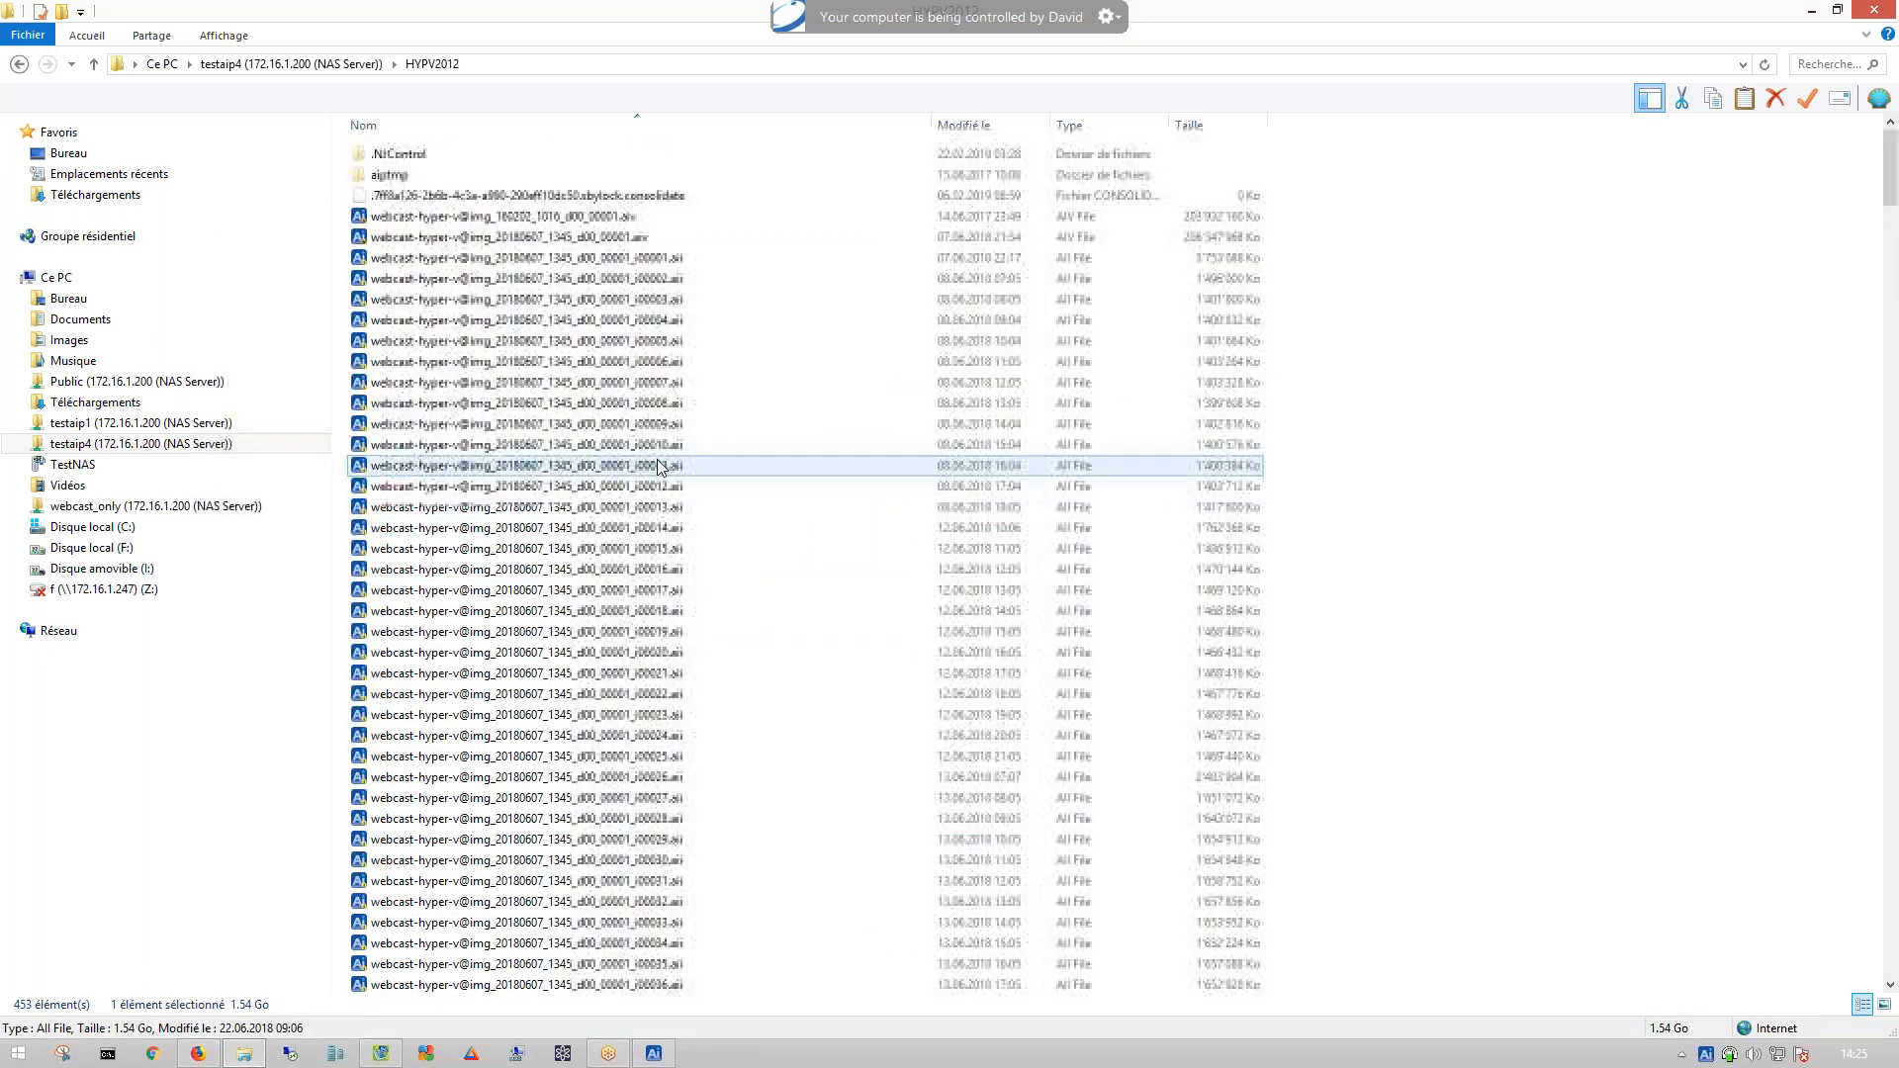
{"action": "left_click", "coordinate": [551, 237]}
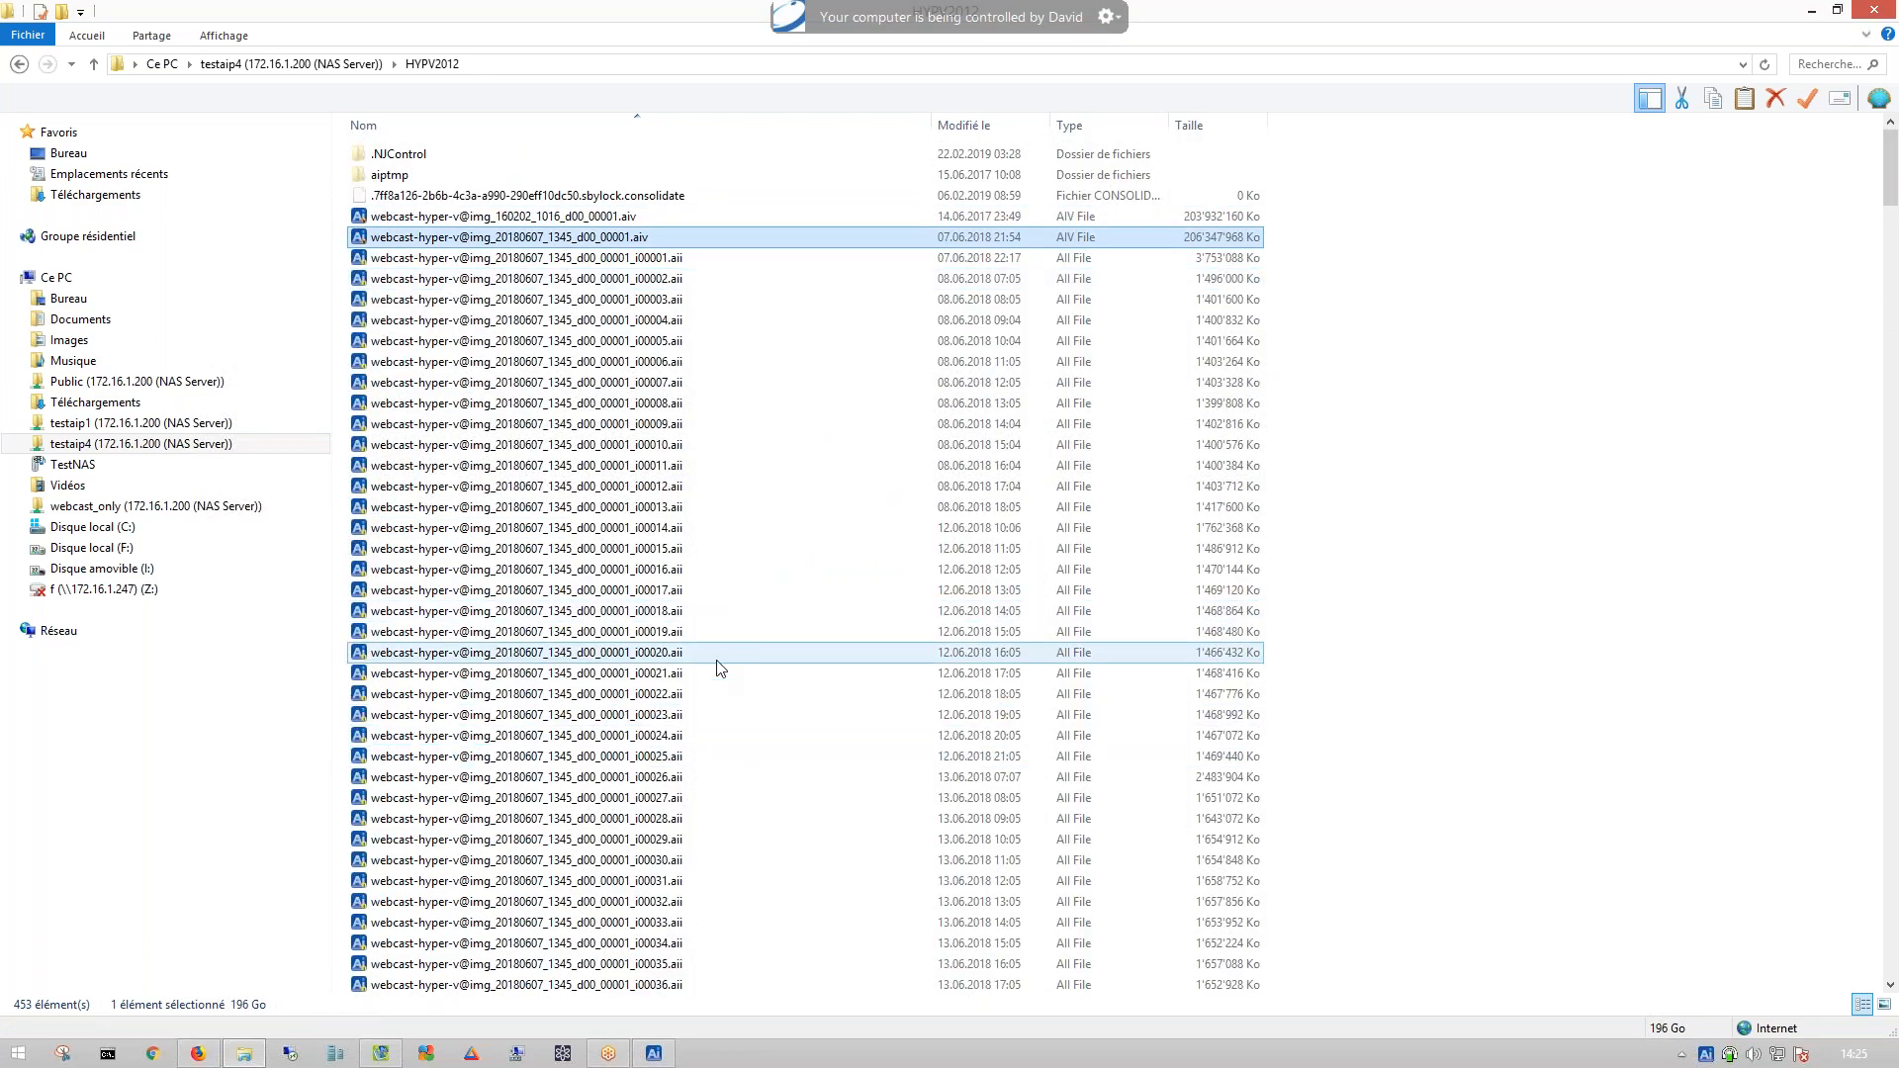
{"action": "scroll", "coordinate": [717, 668], "scroll_direction": "down", "scroll_amount": 20}
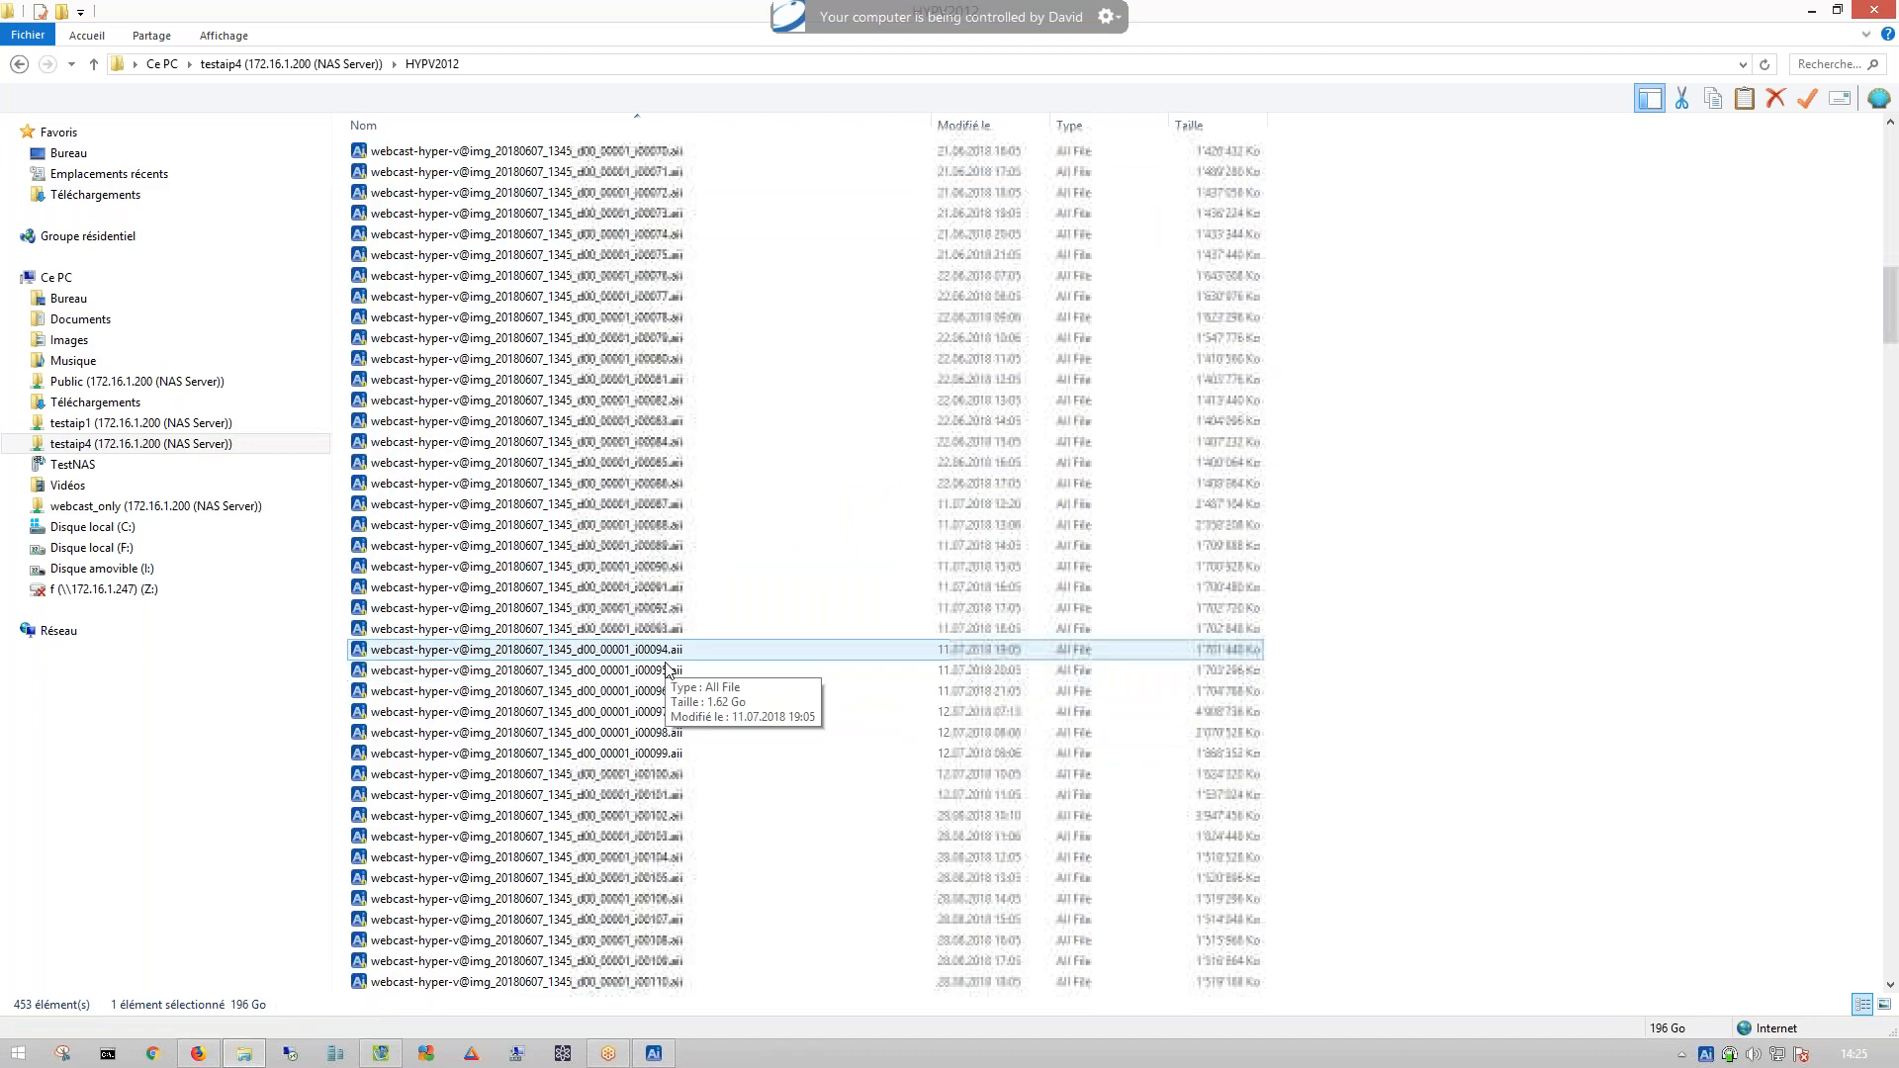
{"action": "scroll", "coordinate": [665, 683], "scroll_direction": "down", "scroll_amount": 8}
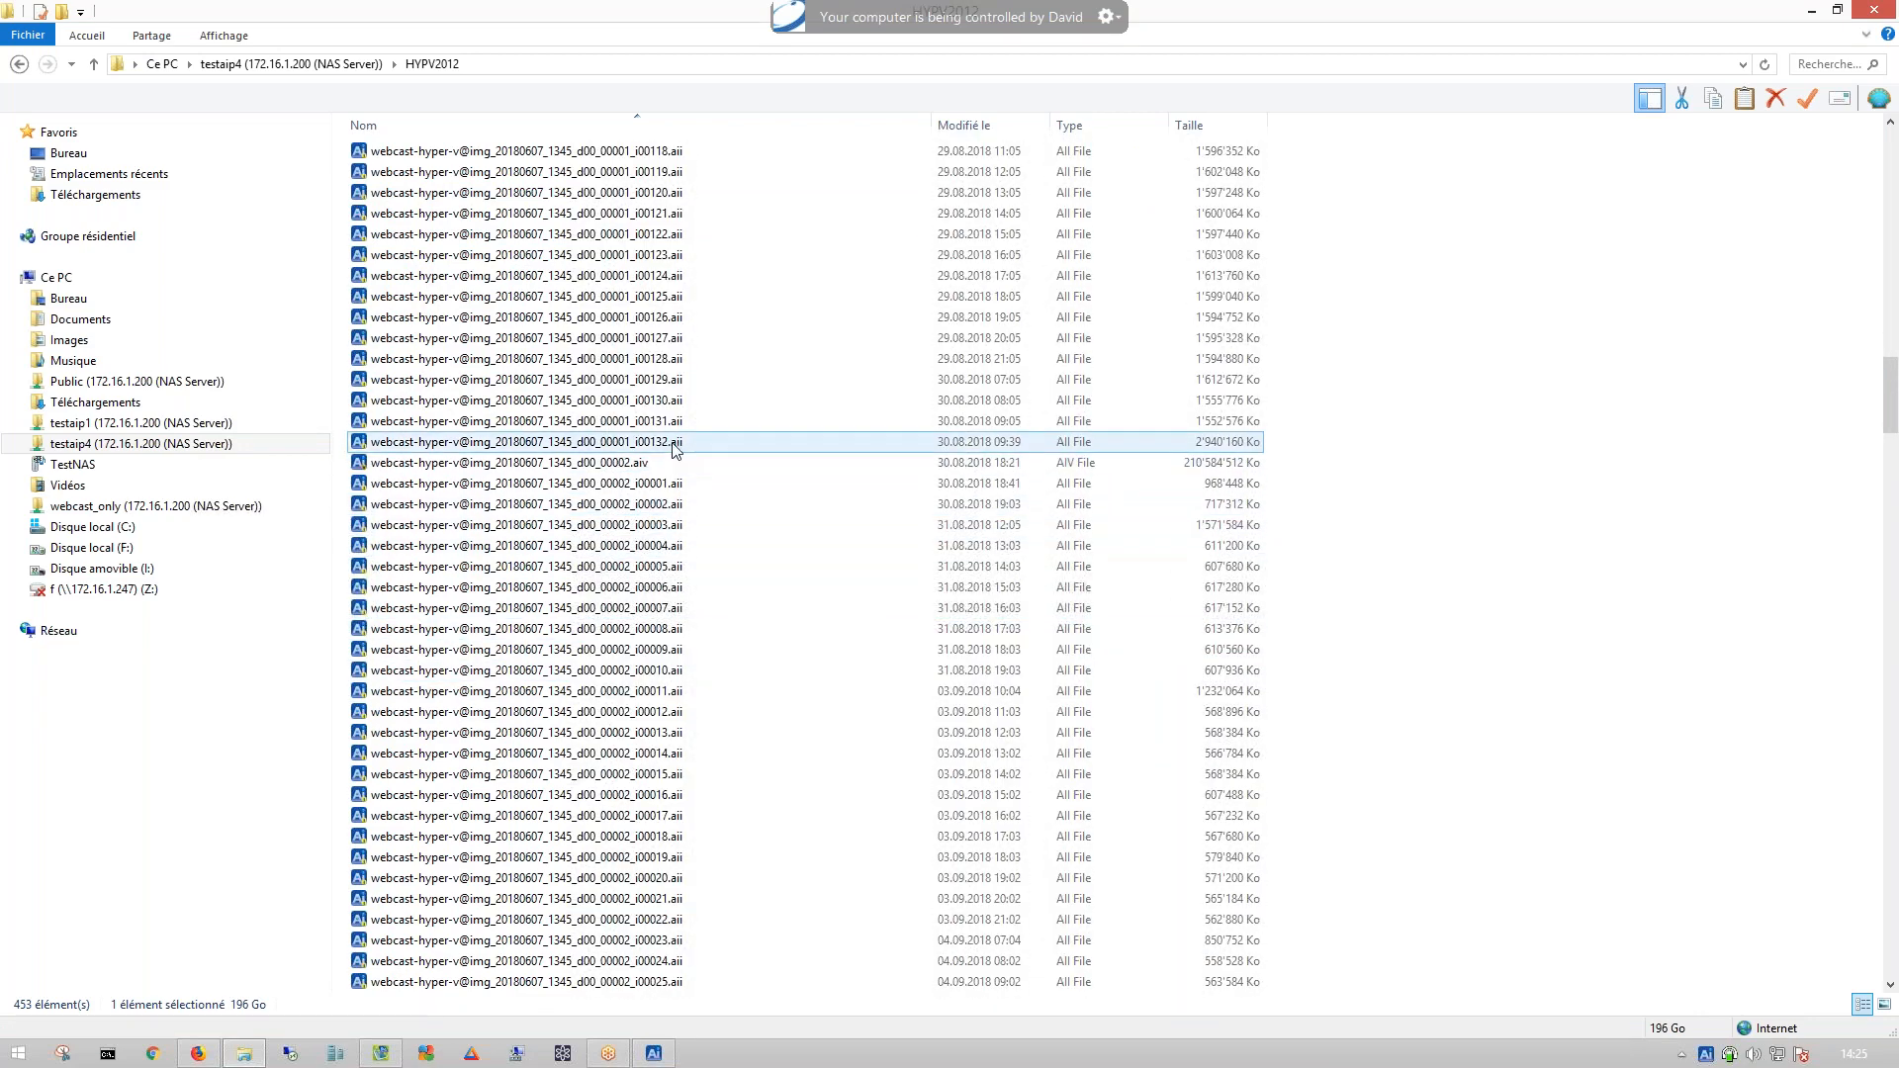
{"action": "left_click", "coordinate": [738, 442], "text": "shift"}
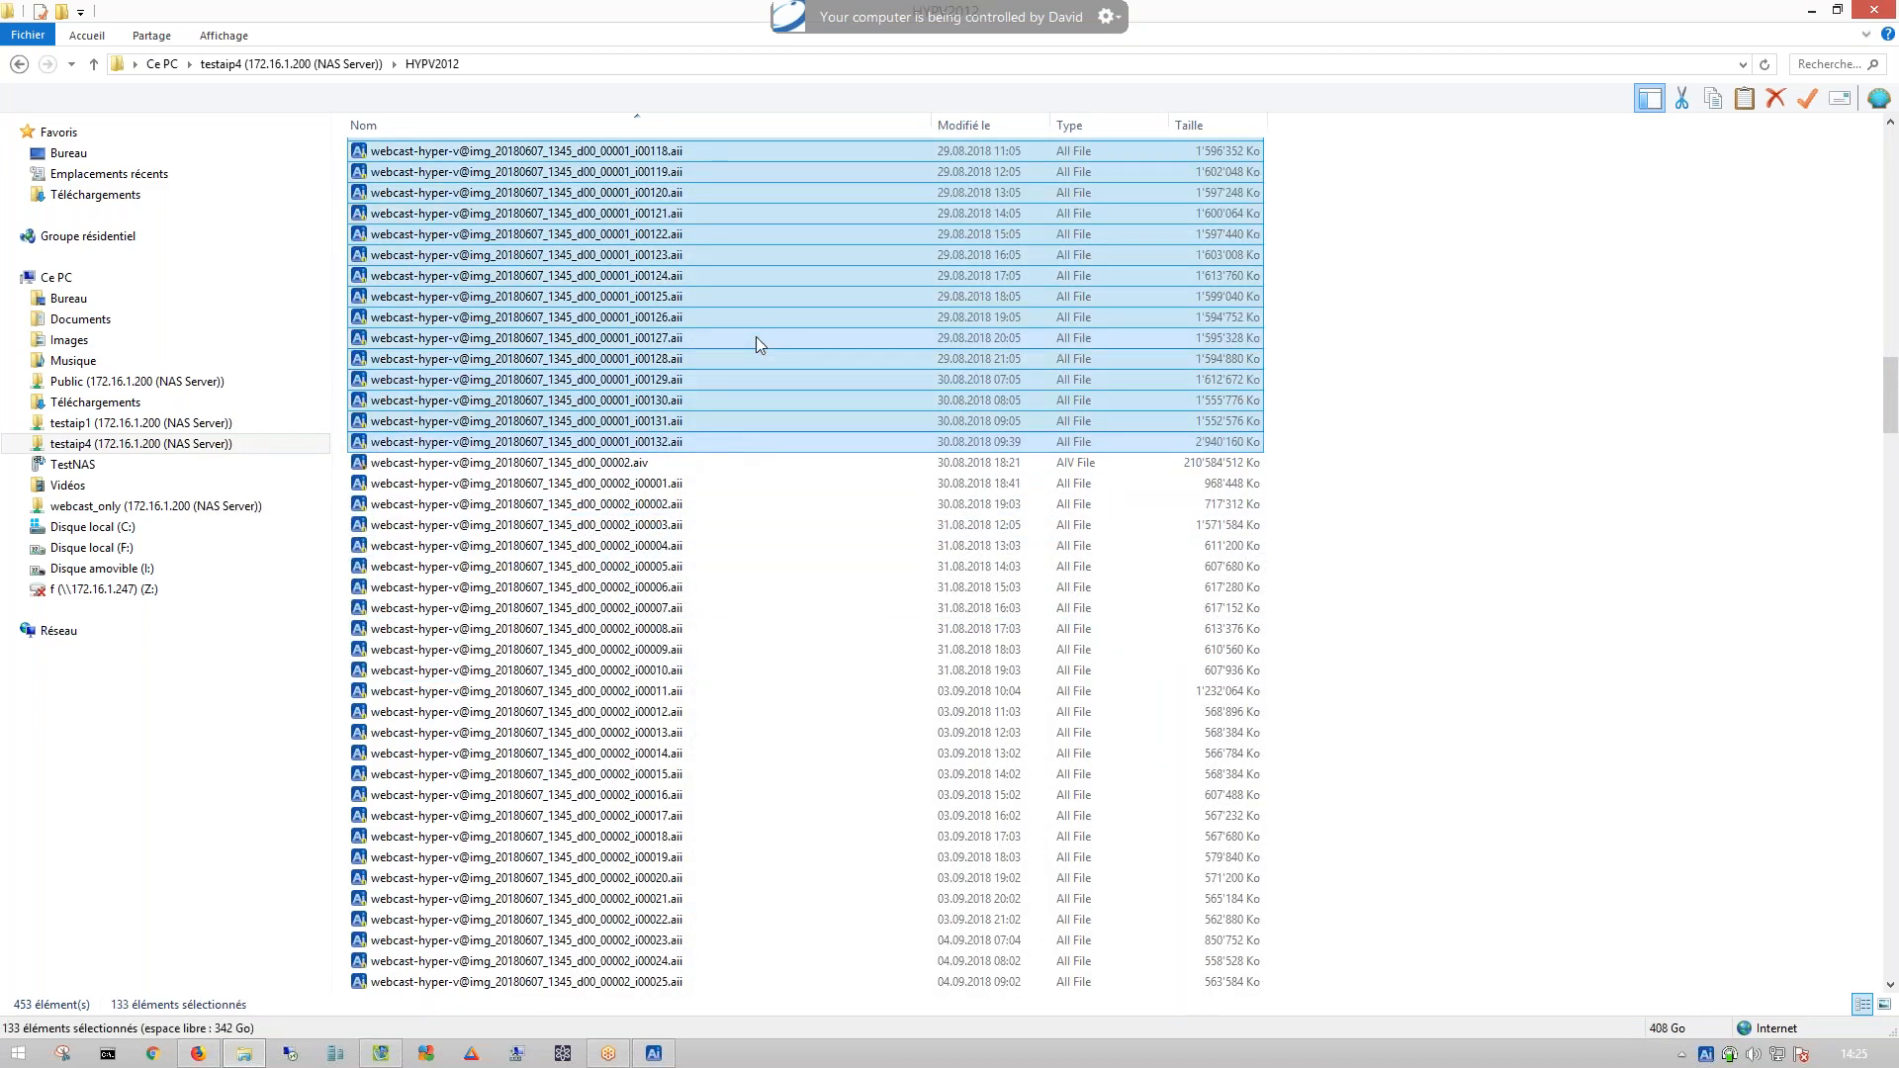
{"action": "double_click", "coordinate": [756, 338]}
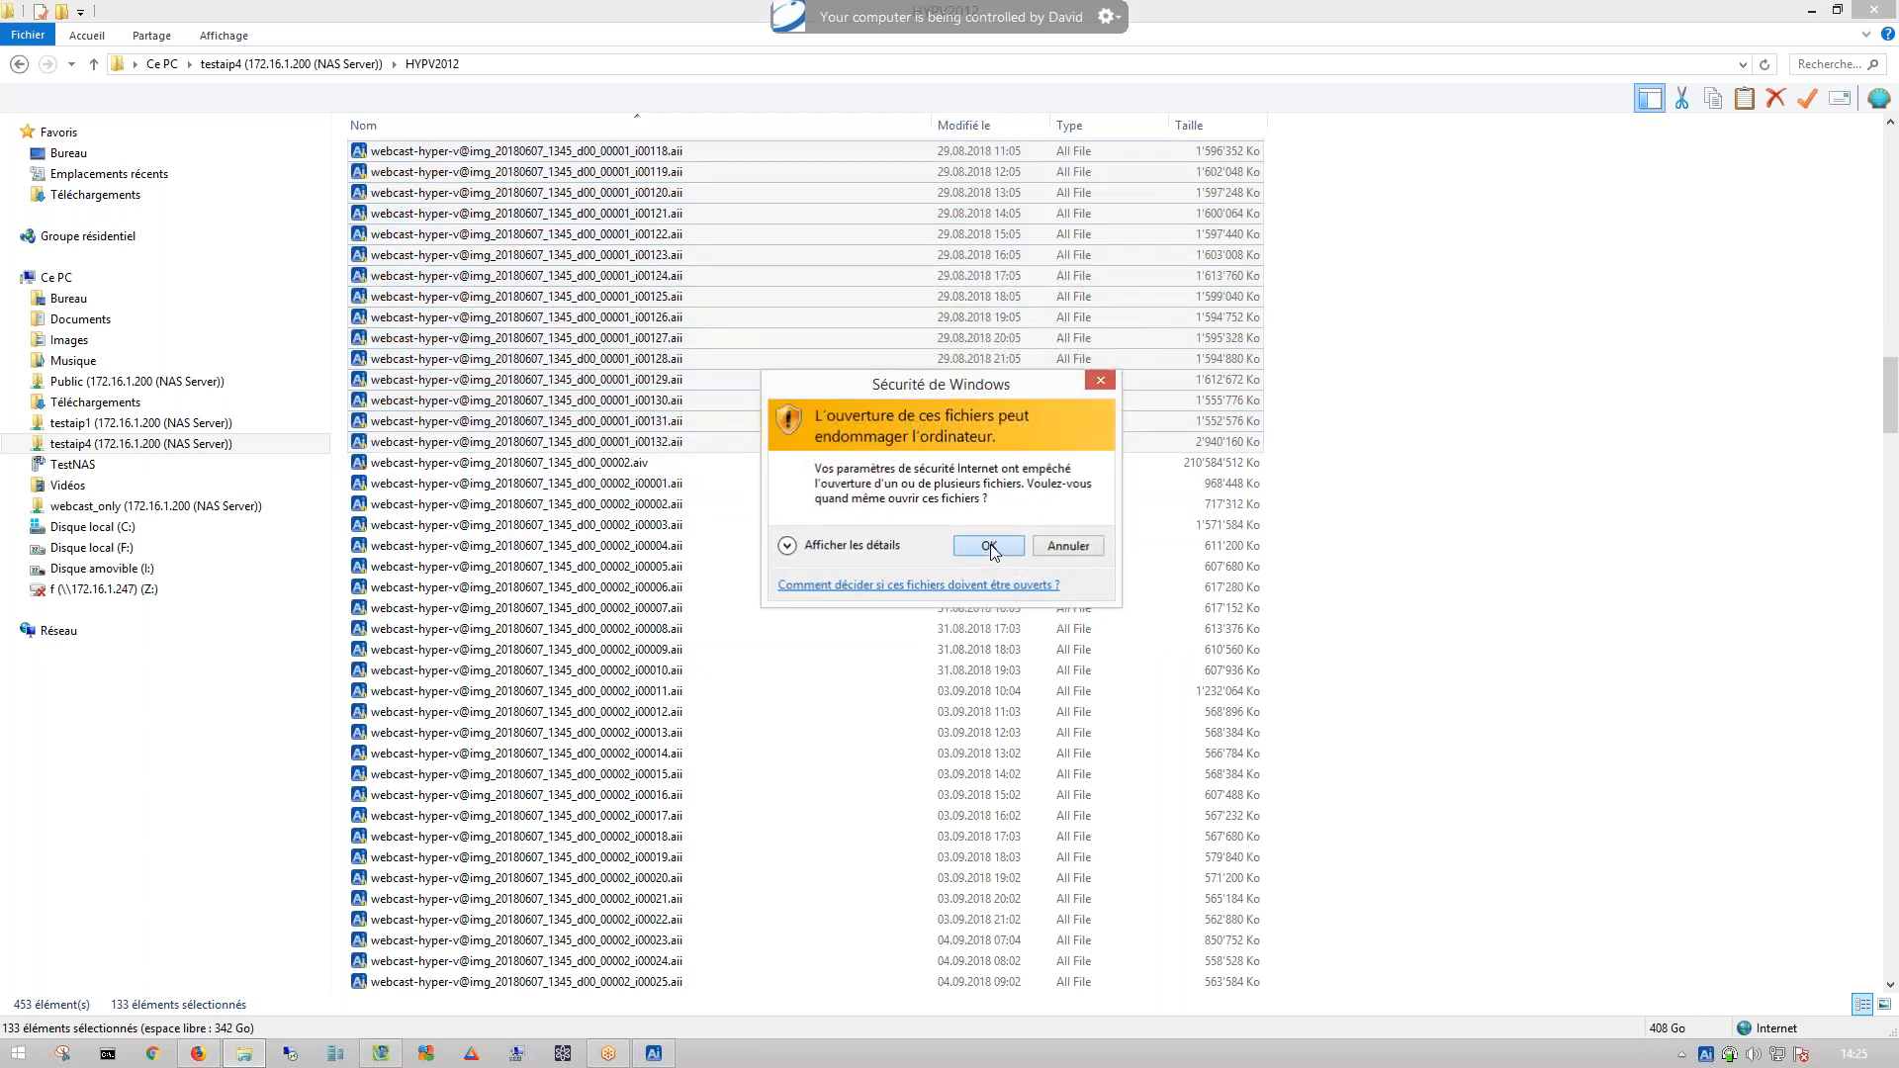
{"action": "left_click", "coordinate": [987, 542]}
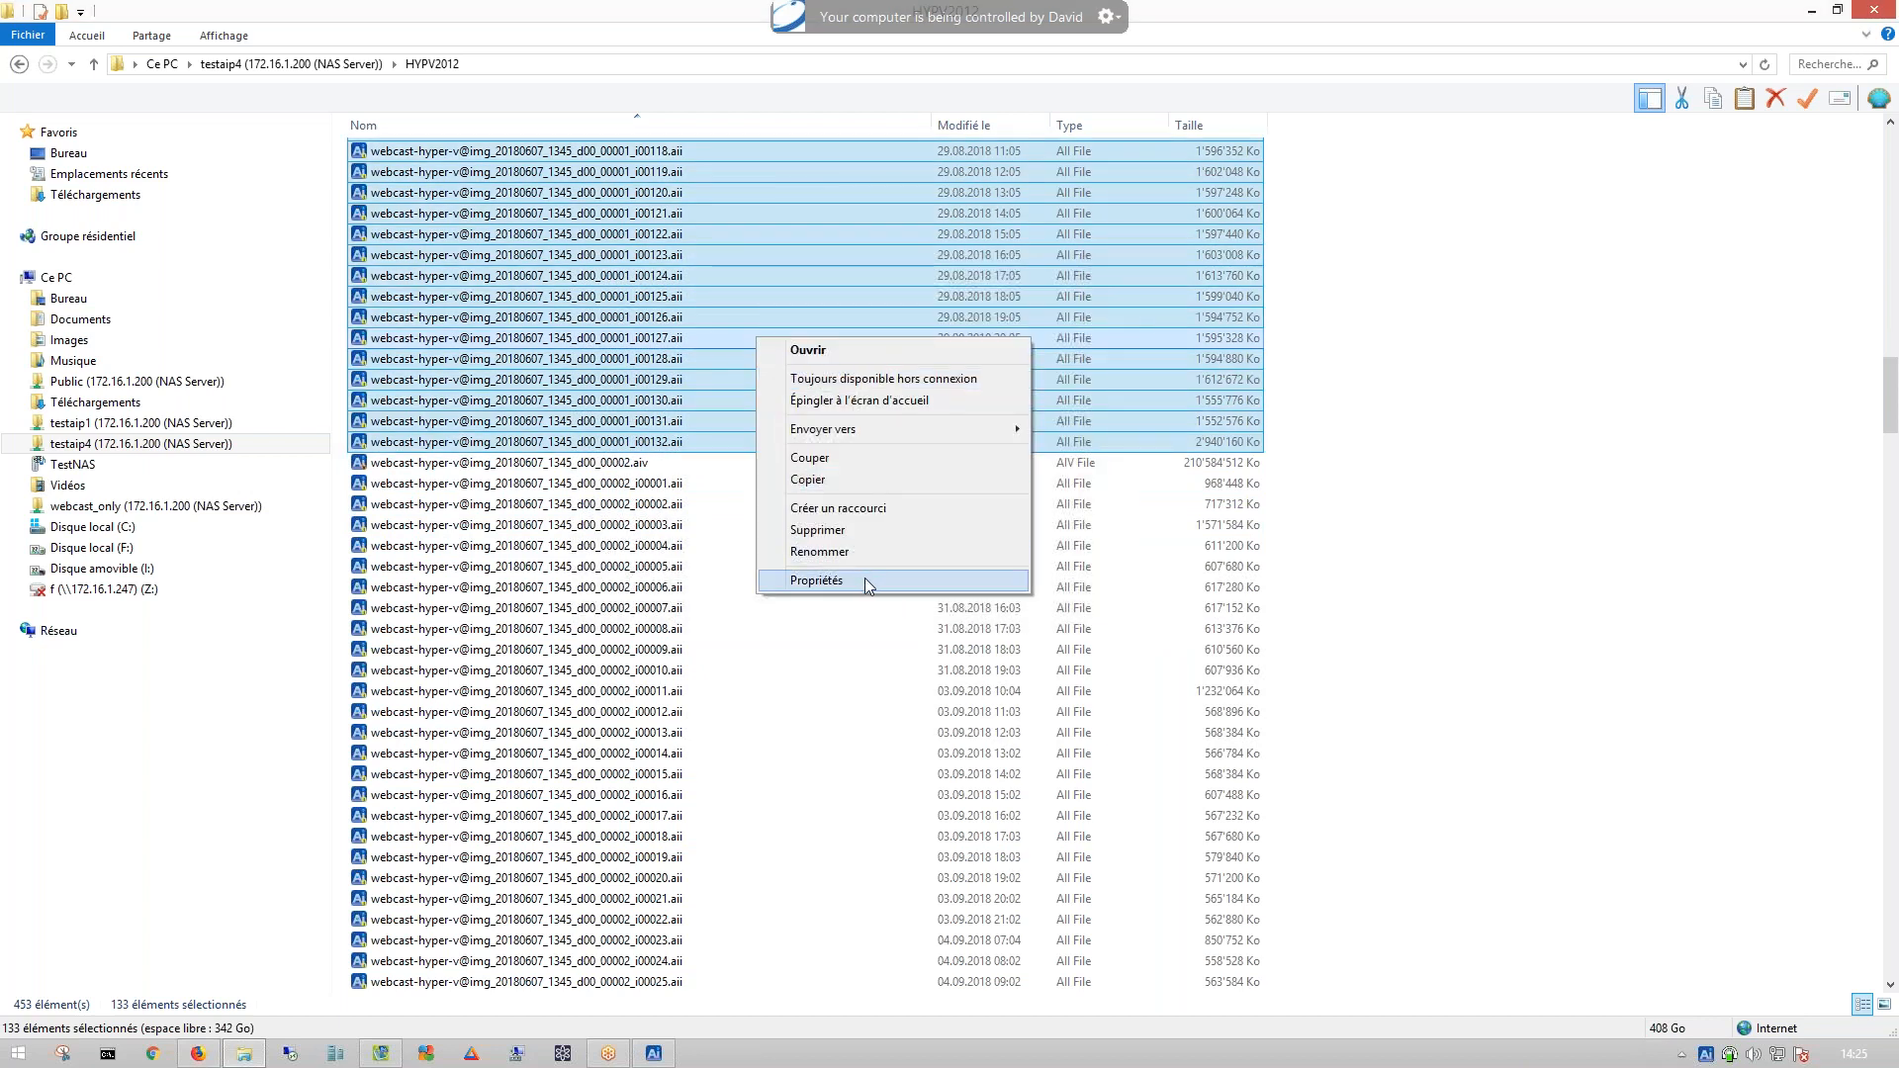
{"action": "left_click", "coordinate": [865, 578]}
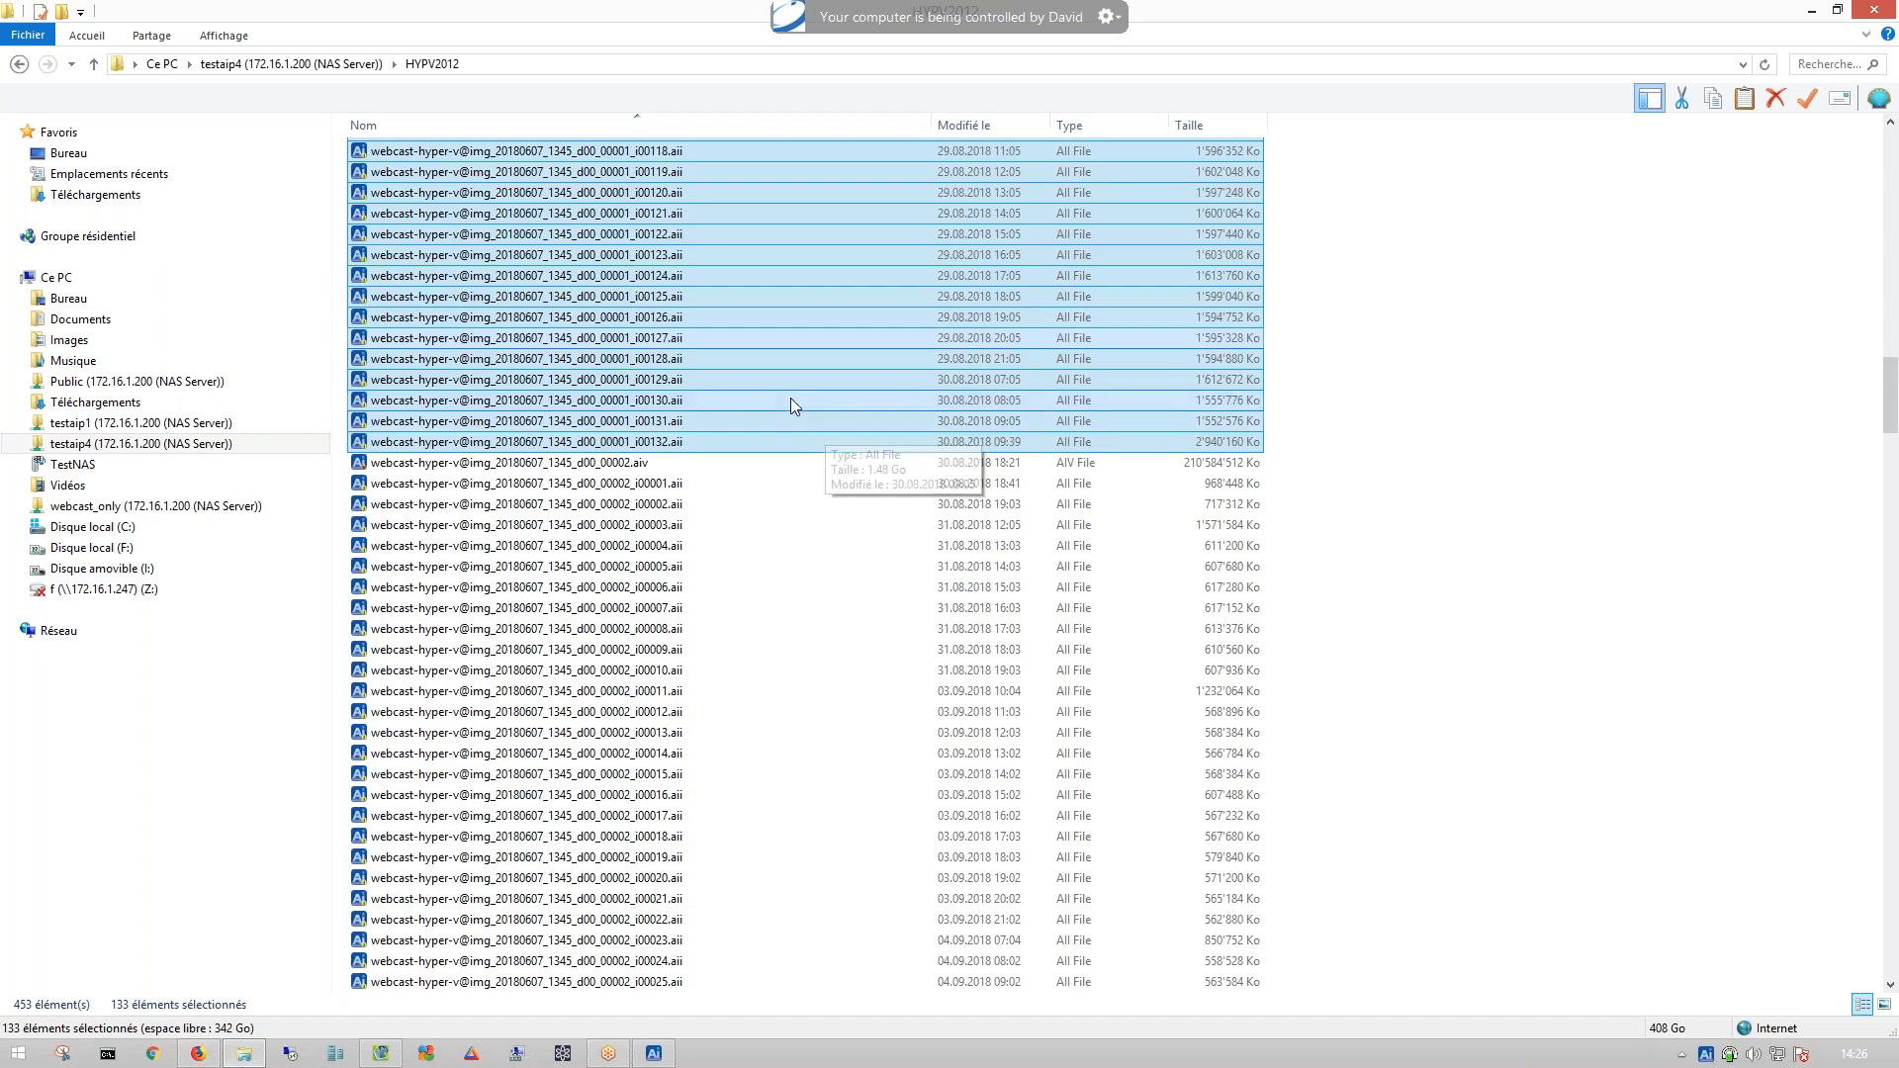
- Back in ActiveImage Protector, keep 2 image sets and enable deletion before a new full backup runs, with the files' properties alongside for comparison
{"action": "left_click", "coordinate": [652, 1053]}
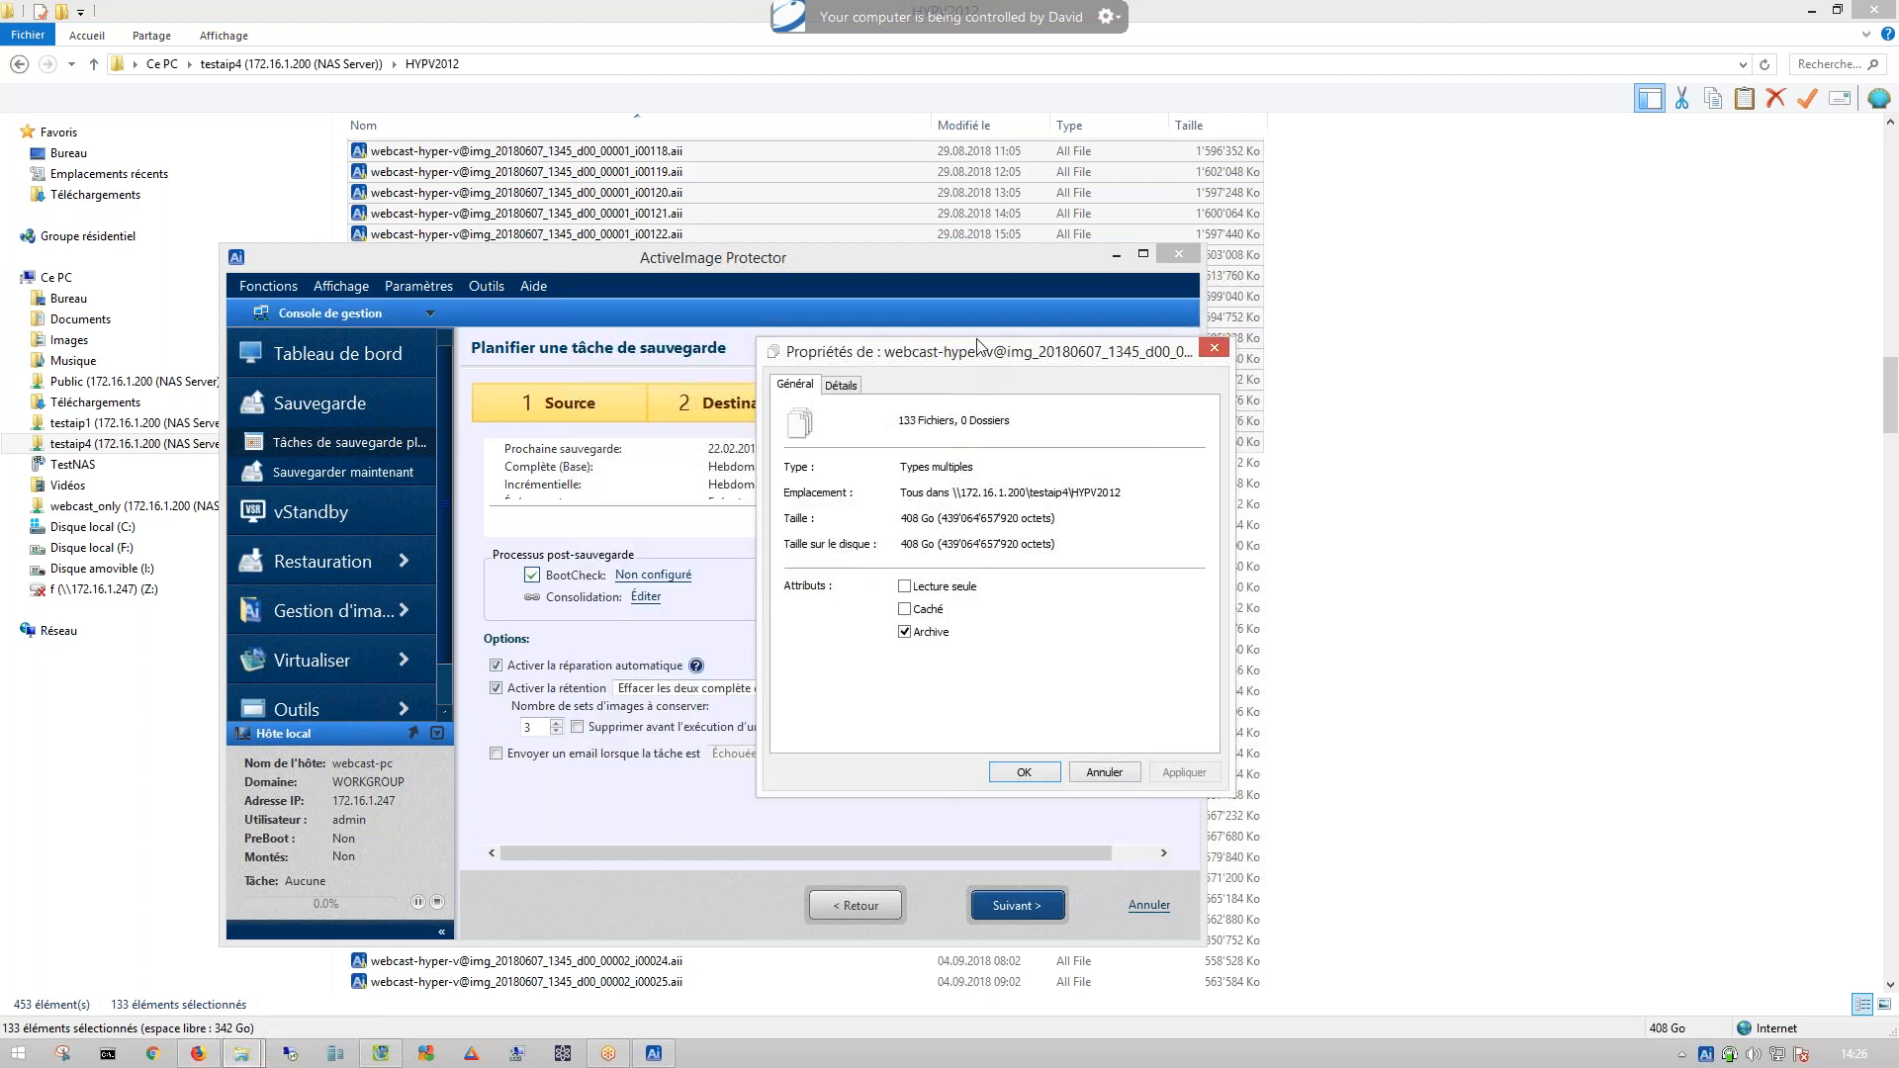
{"action": "left_click_drag", "start_coordinate": [982, 345], "coordinate": [1136, 185]}
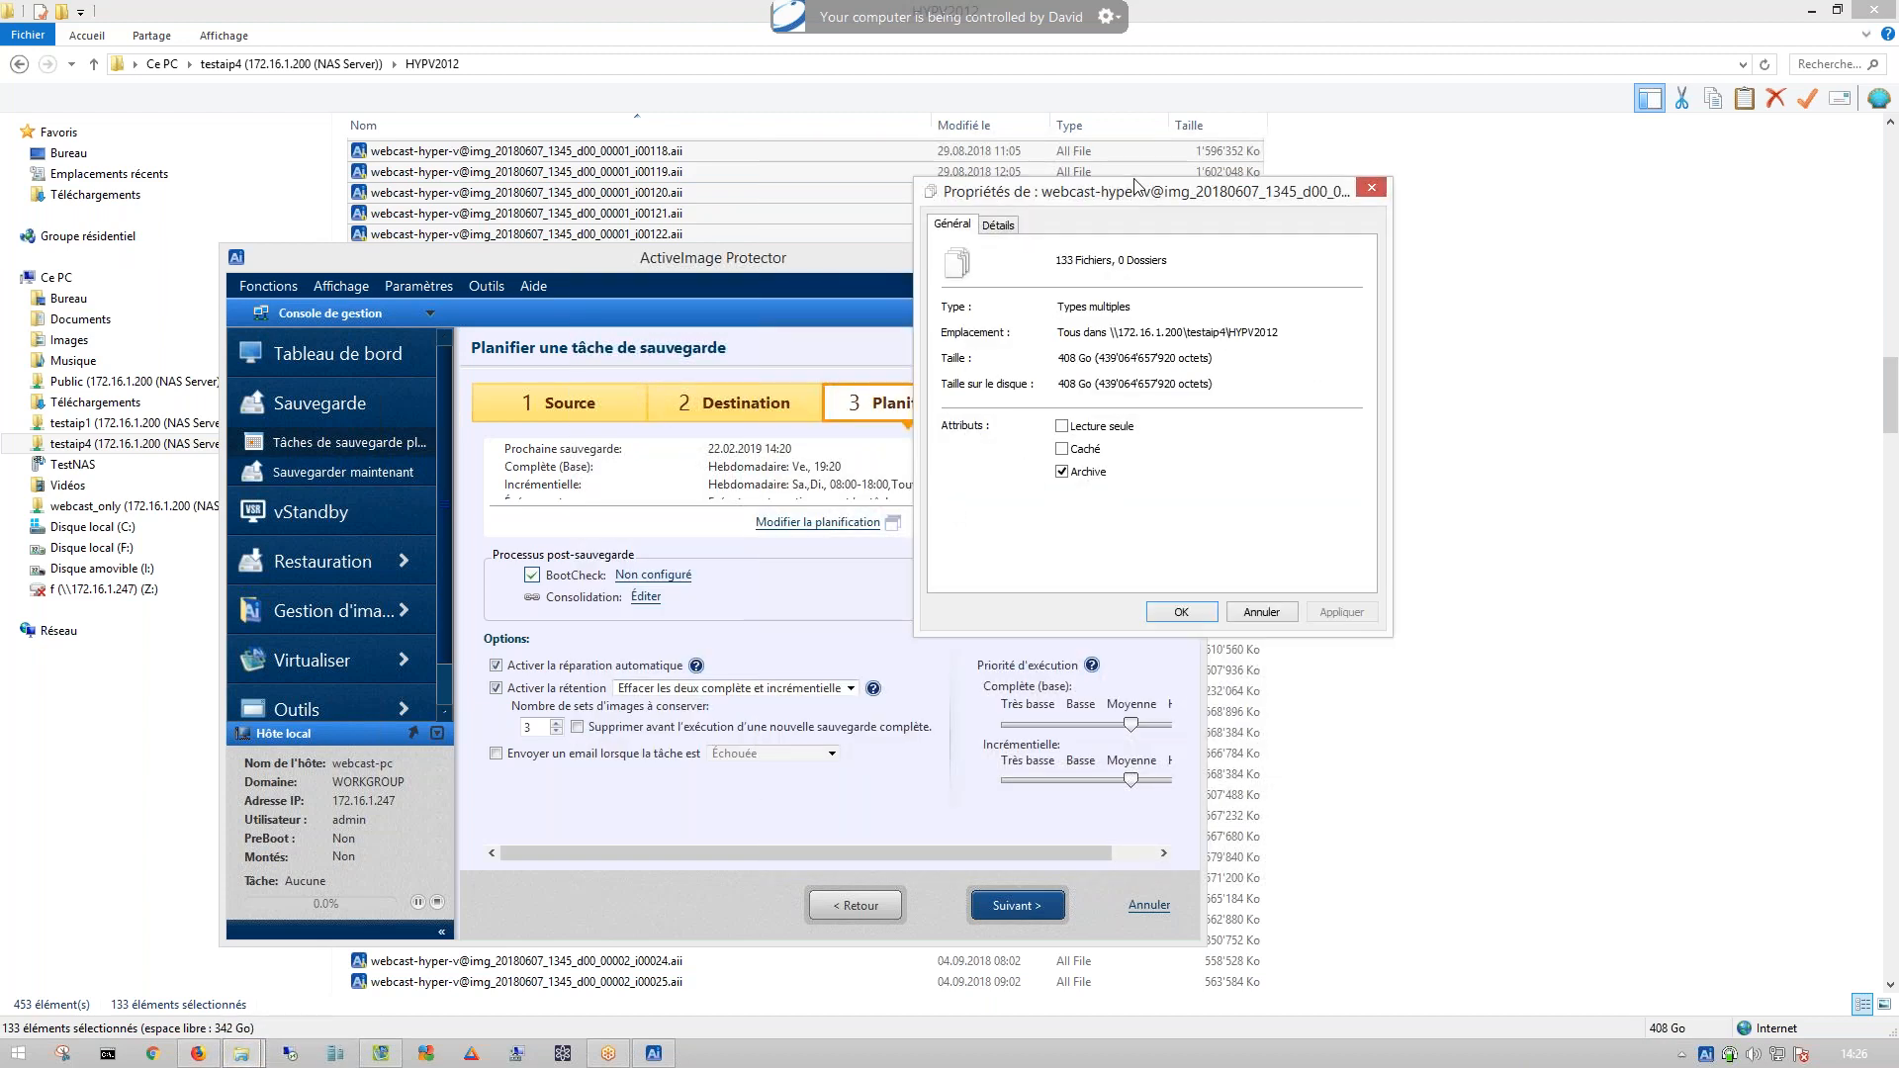
{"action": "left_click", "coordinate": [556, 733]}
{"action": "left_click", "coordinate": [578, 727]}
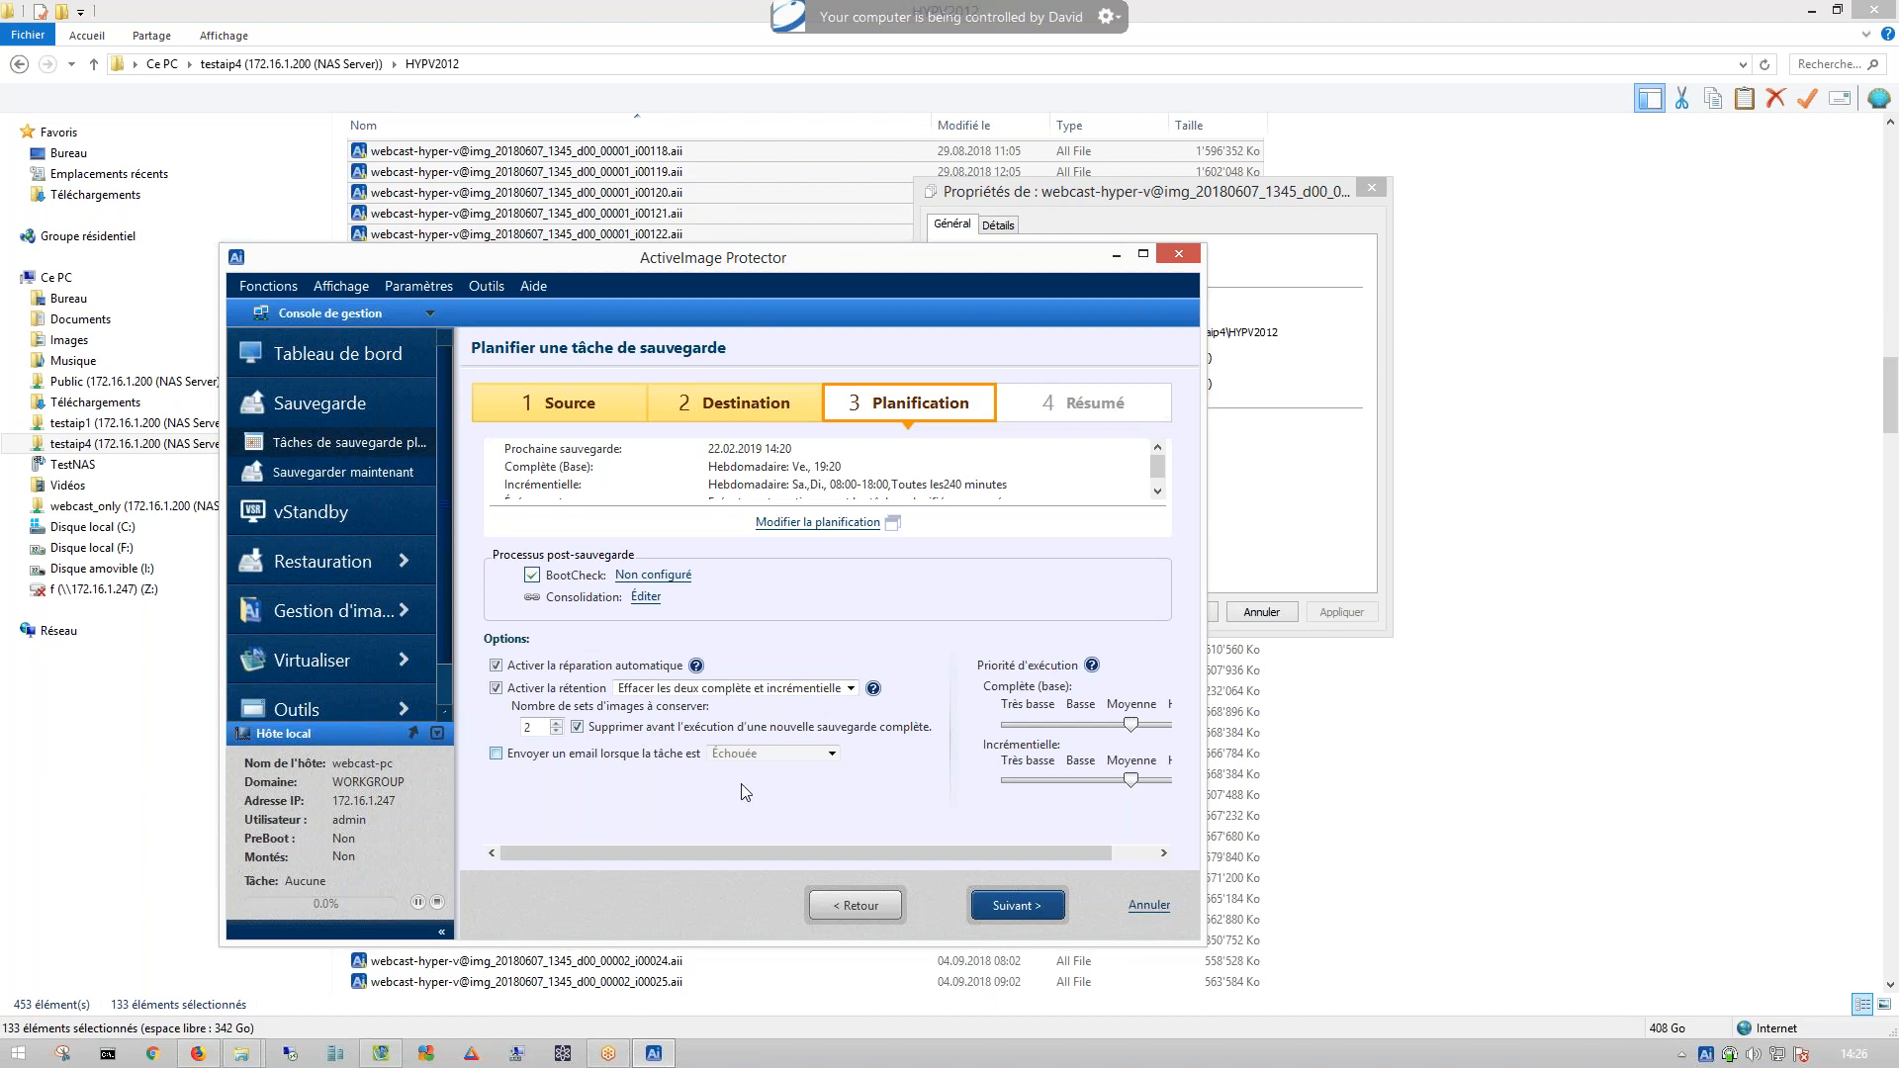
{"action": "left_click", "coordinate": [1338, 384]}
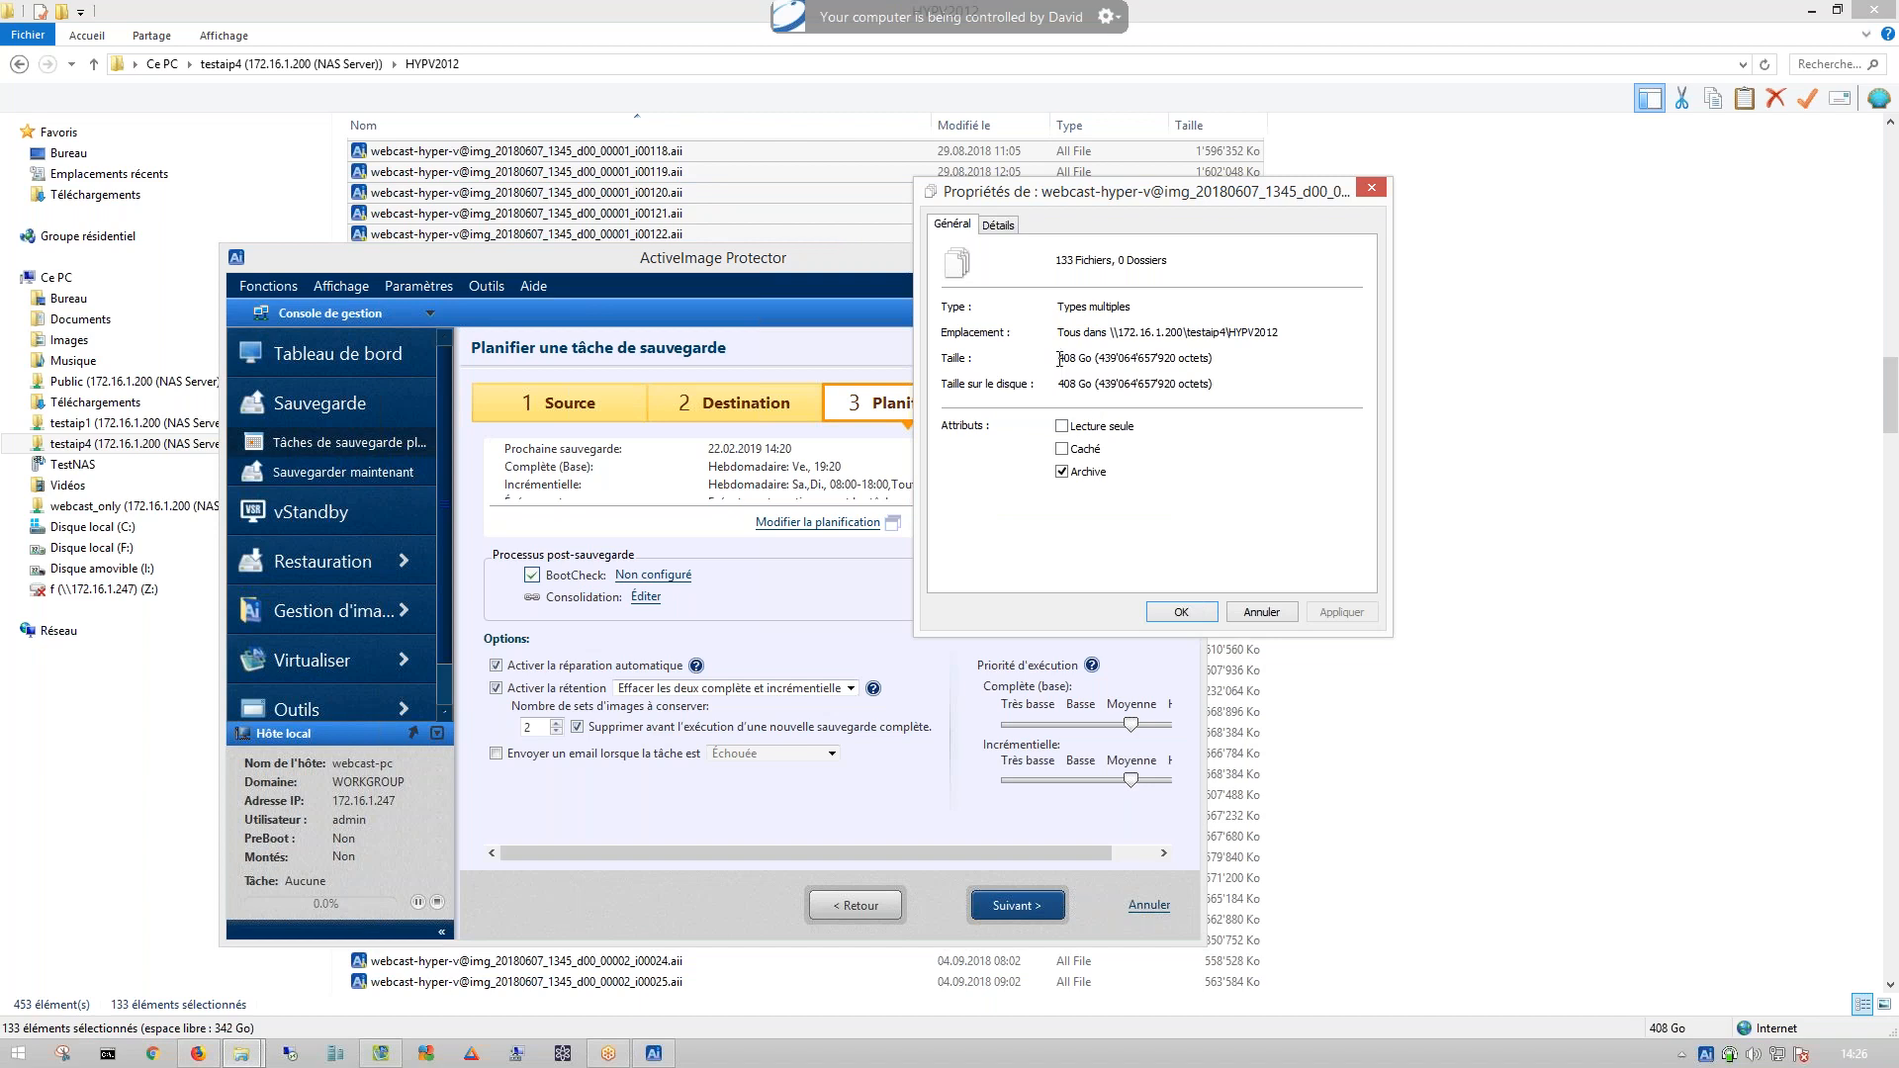
{"action": "left_click", "coordinate": [875, 806]}
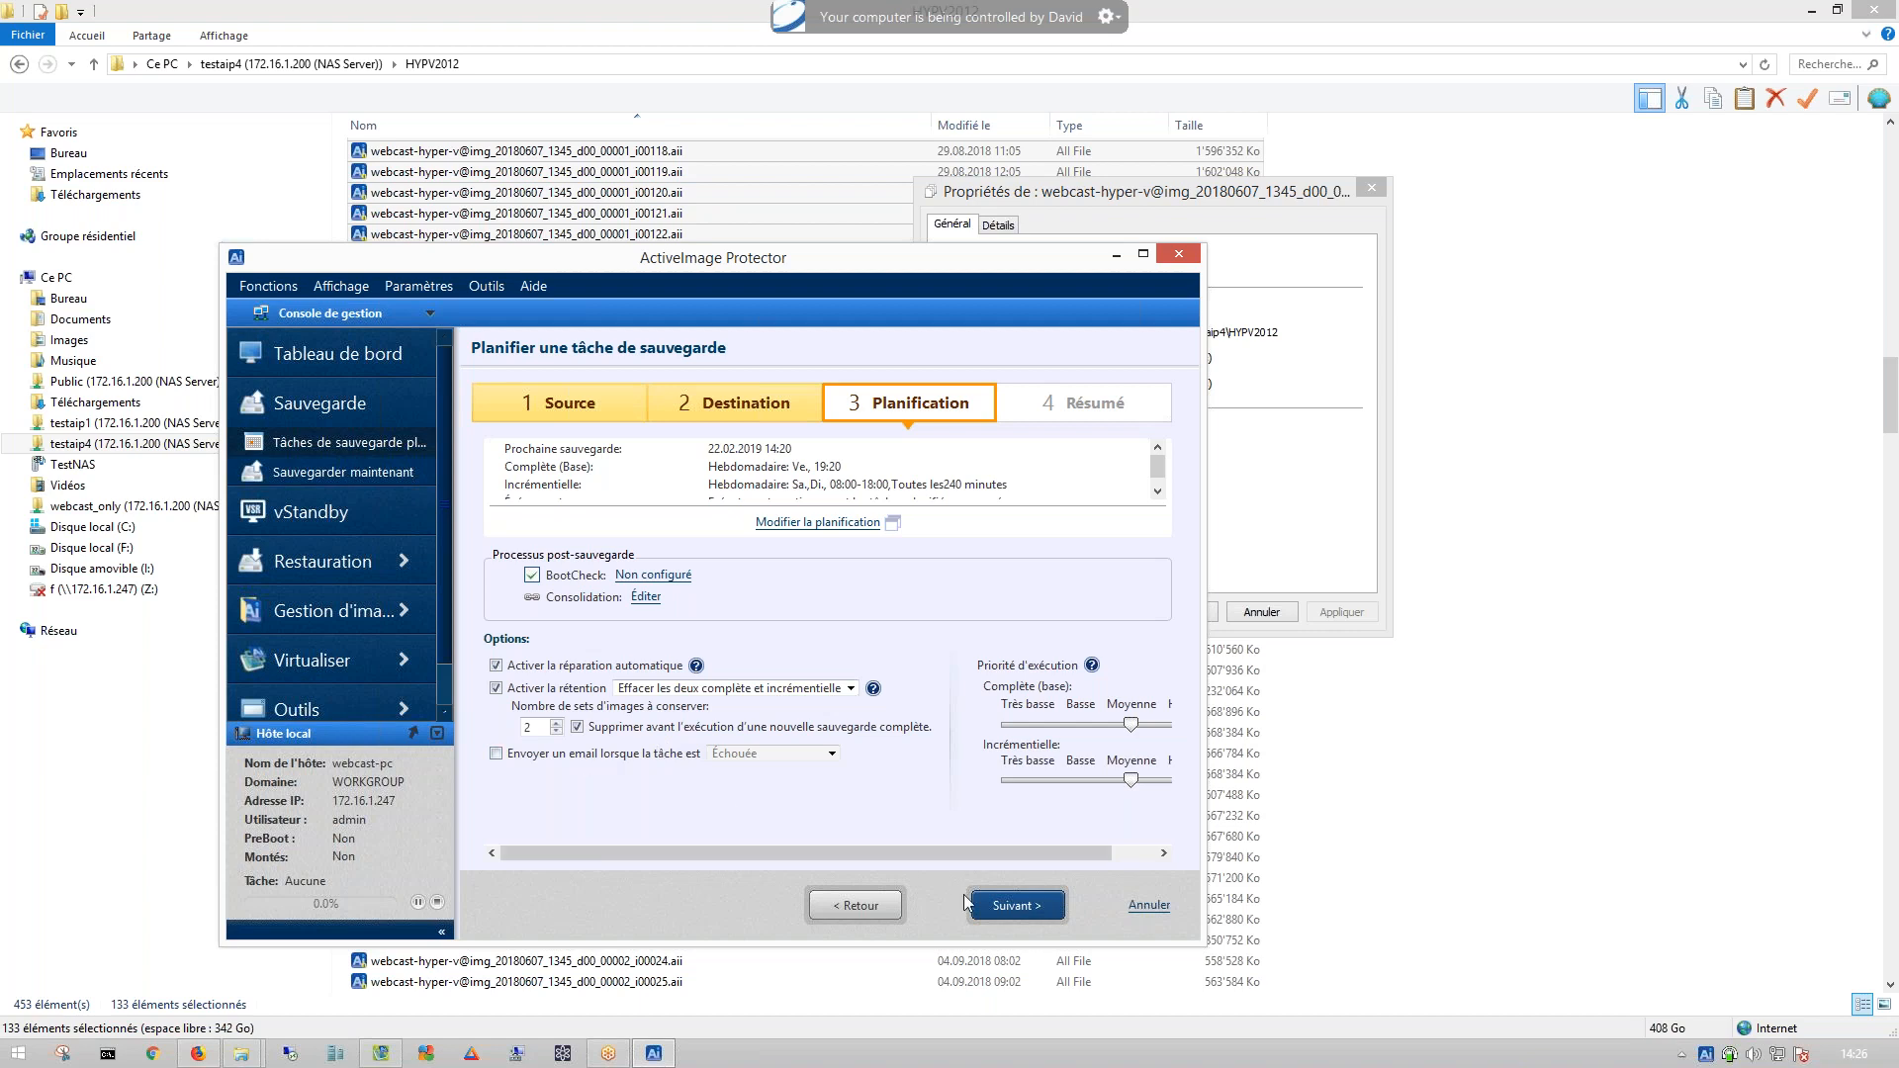
- Review the backup task summary and finish creating the task without running the first scheduled backup immediately
{"action": "left_click", "coordinate": [1029, 912]}
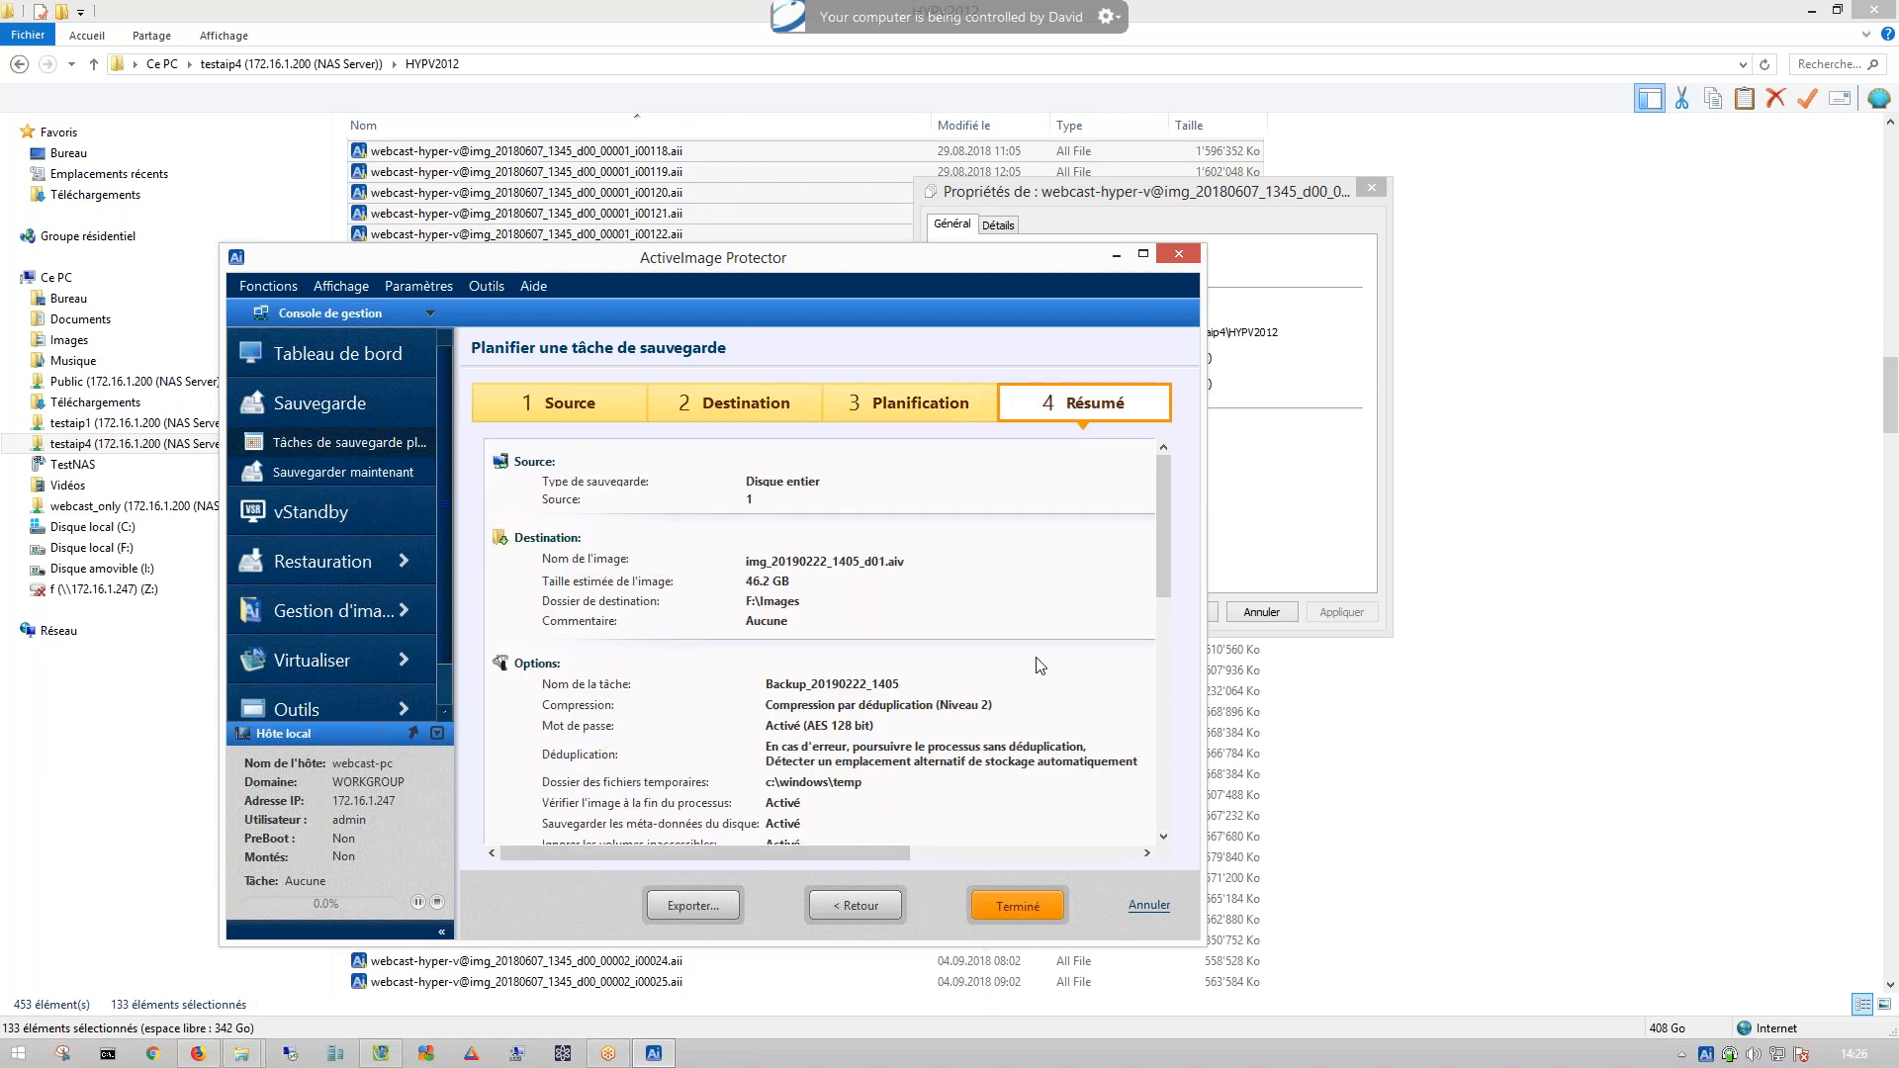
{"action": "scroll", "coordinate": [1040, 665], "scroll_direction": "down", "scroll_amount": 8}
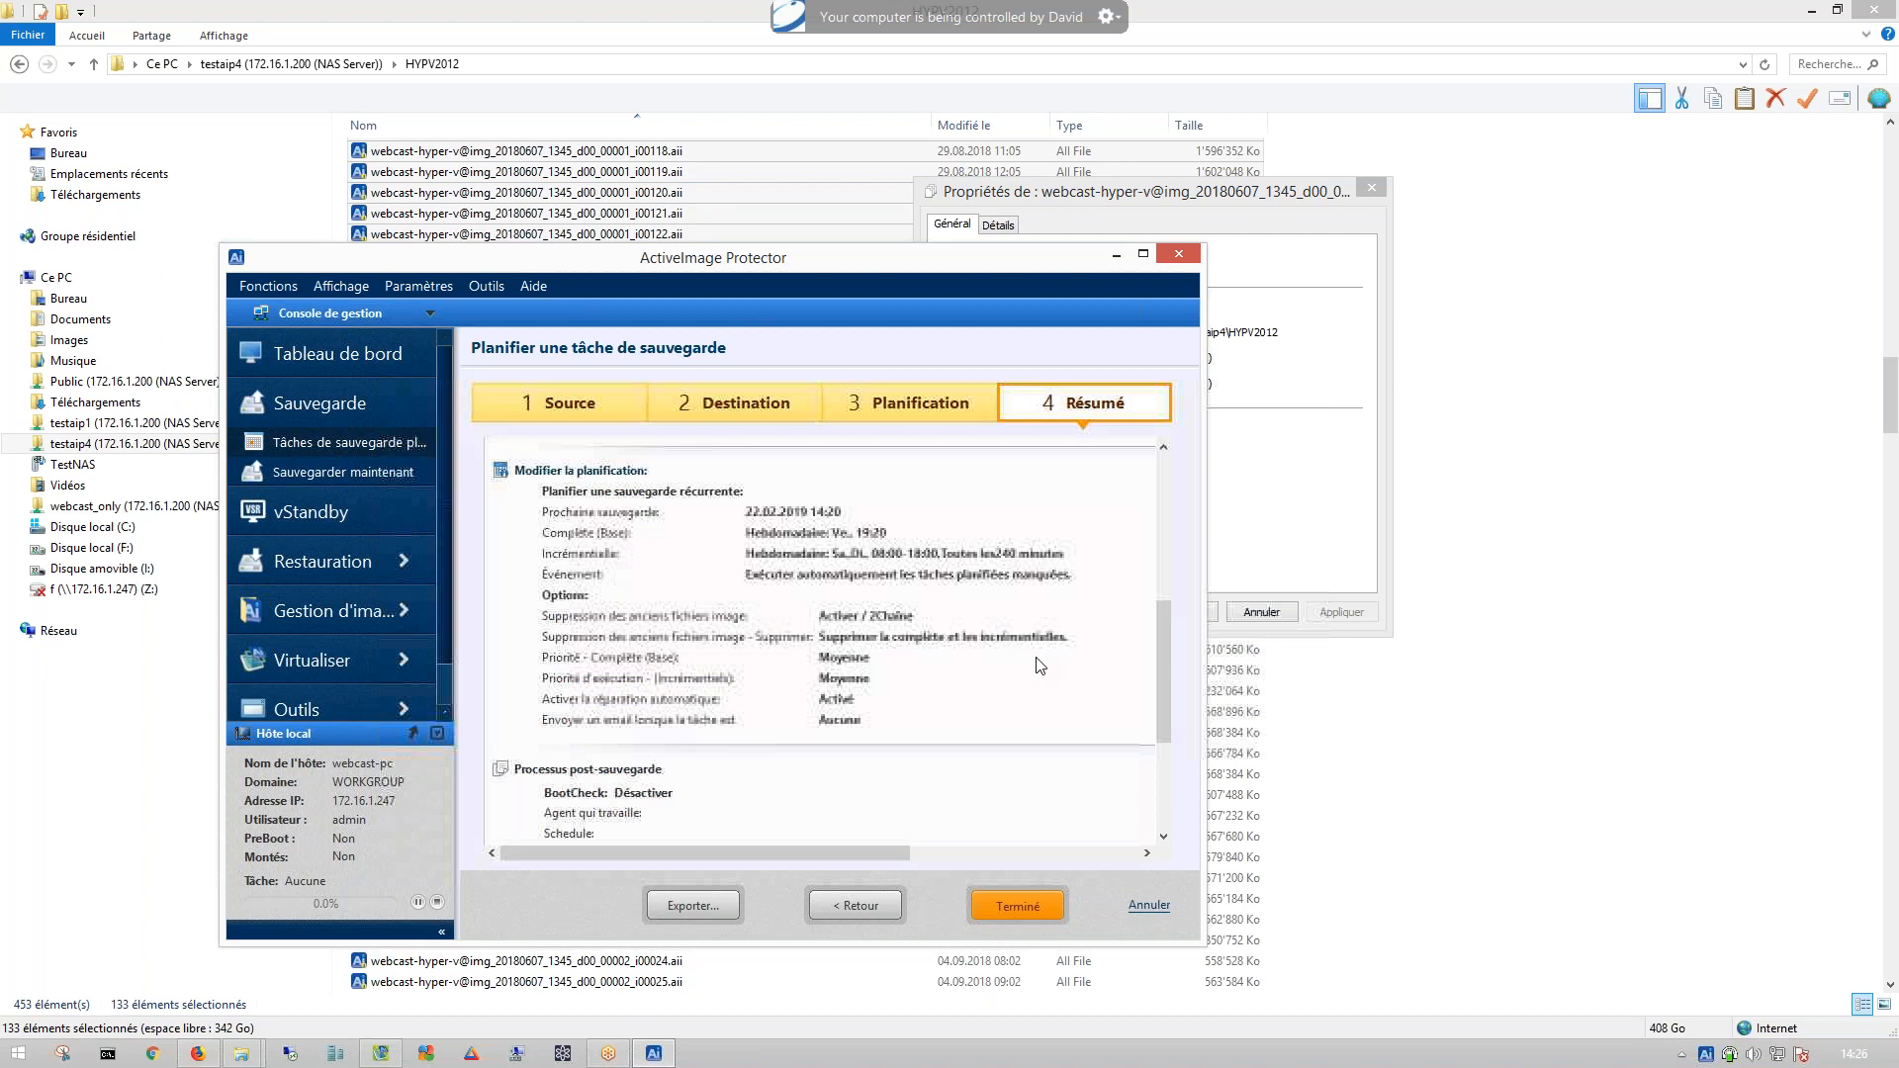
{"action": "left_click", "coordinate": [1001, 906]}
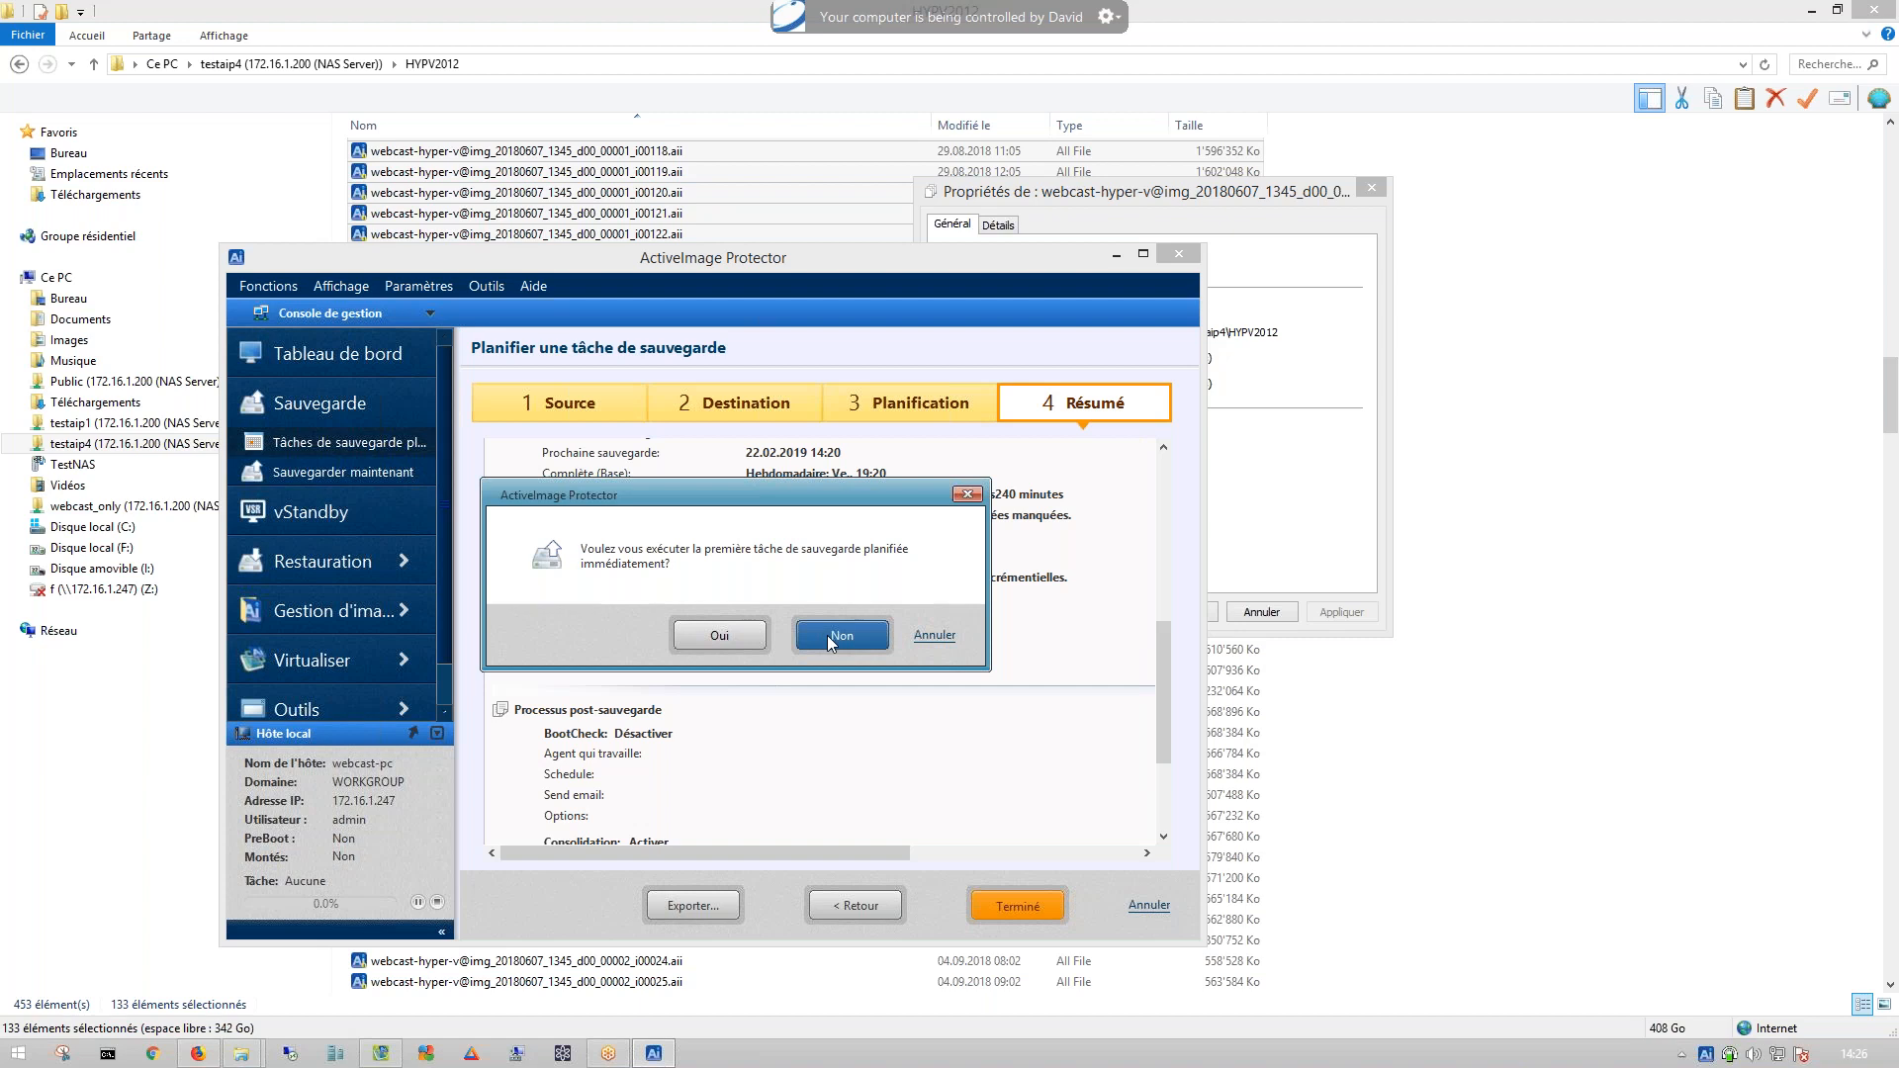
{"action": "left_click", "coordinate": [827, 635]}
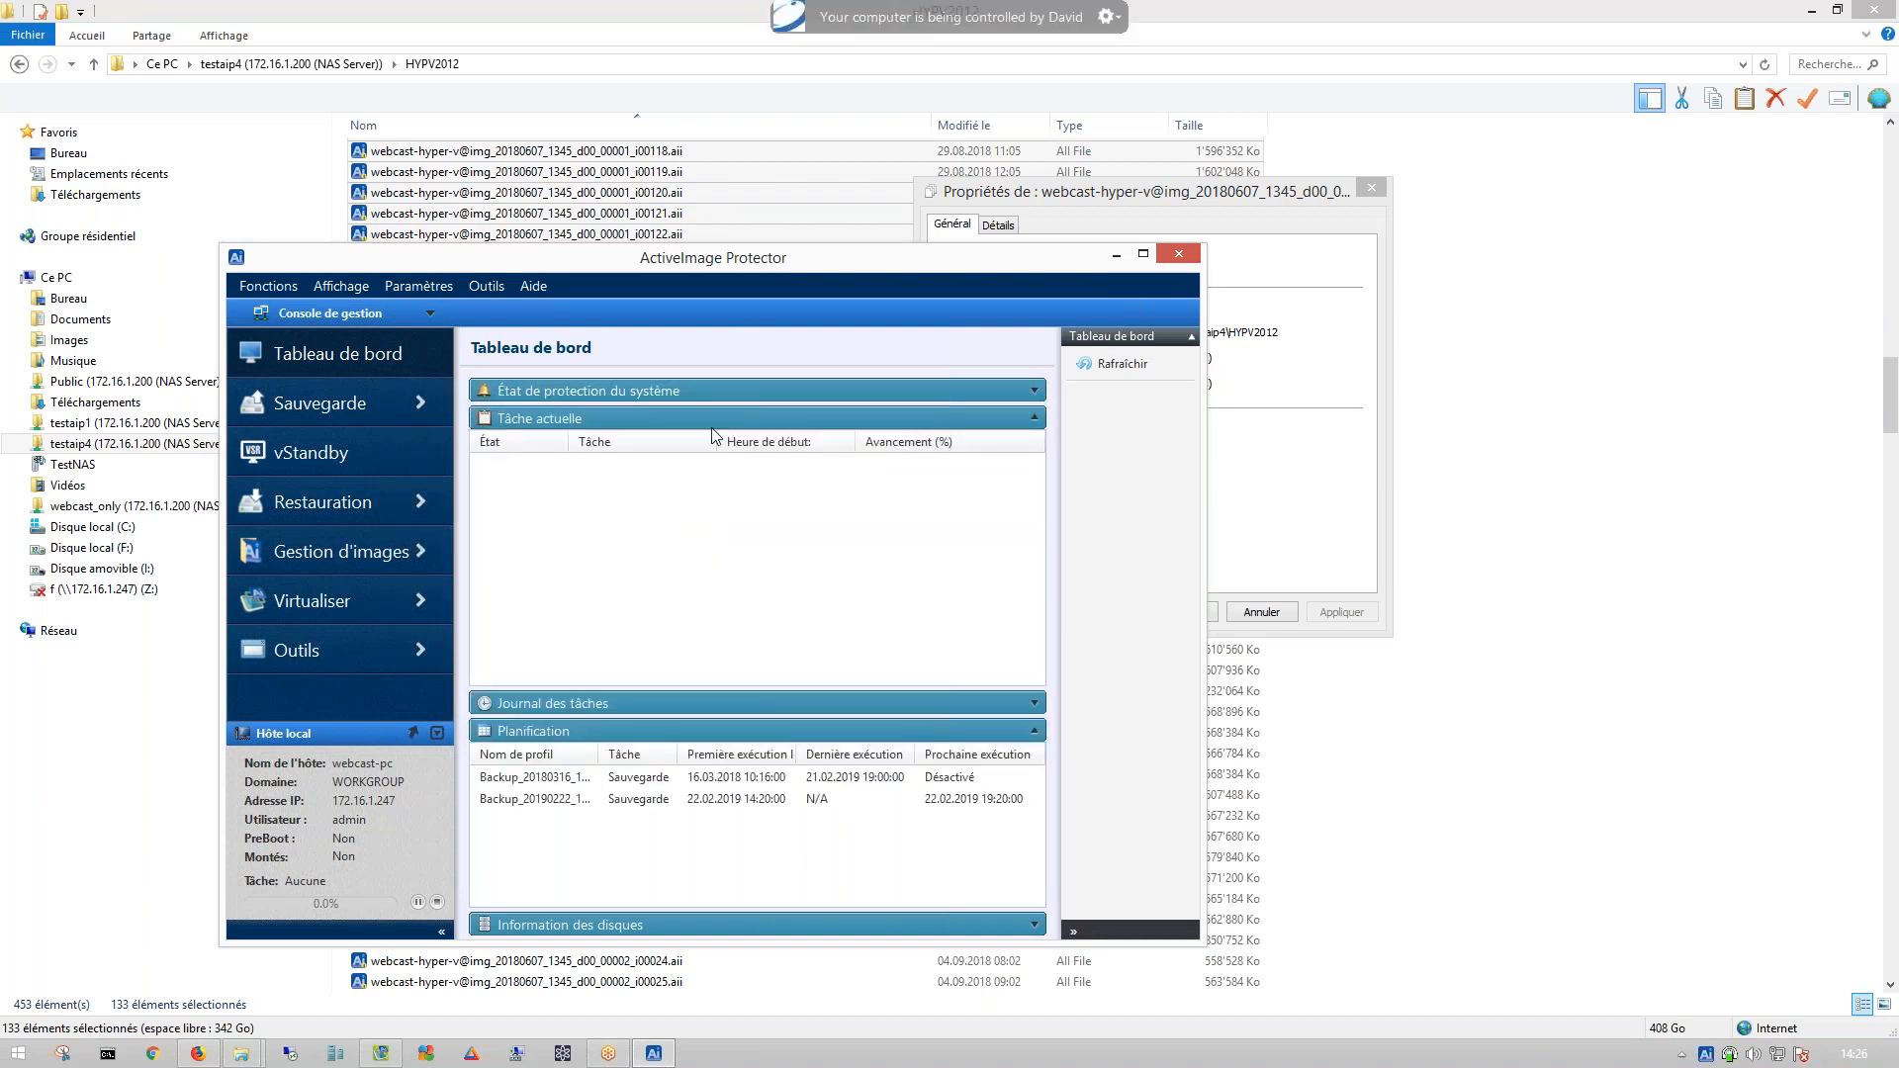
- Examine the new Backup_20190222 schedule's details and available actions on the dashboard, and the details of the Backup_20180316 schedule
{"action": "left_click", "coordinate": [865, 801]}
{"action": "right_click", "coordinate": [863, 799]}
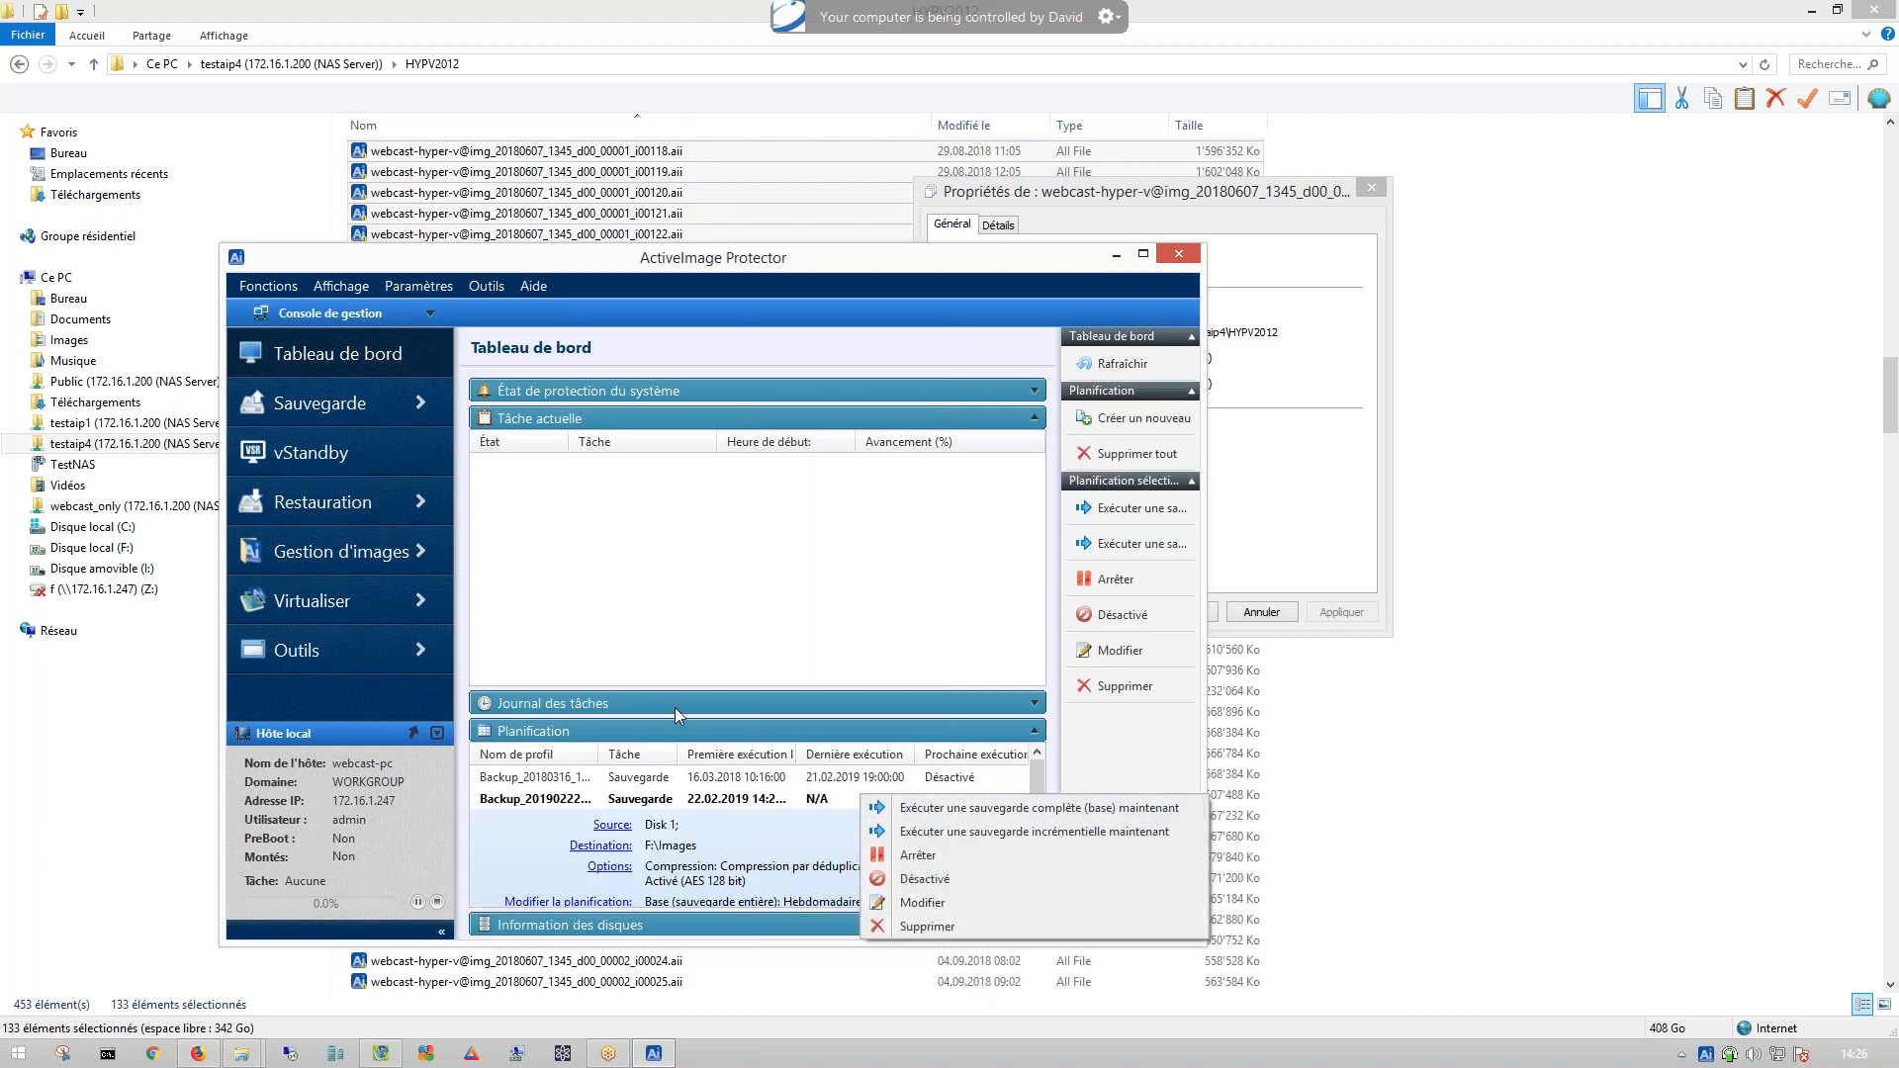
{"action": "left_click", "coordinate": [636, 779]}
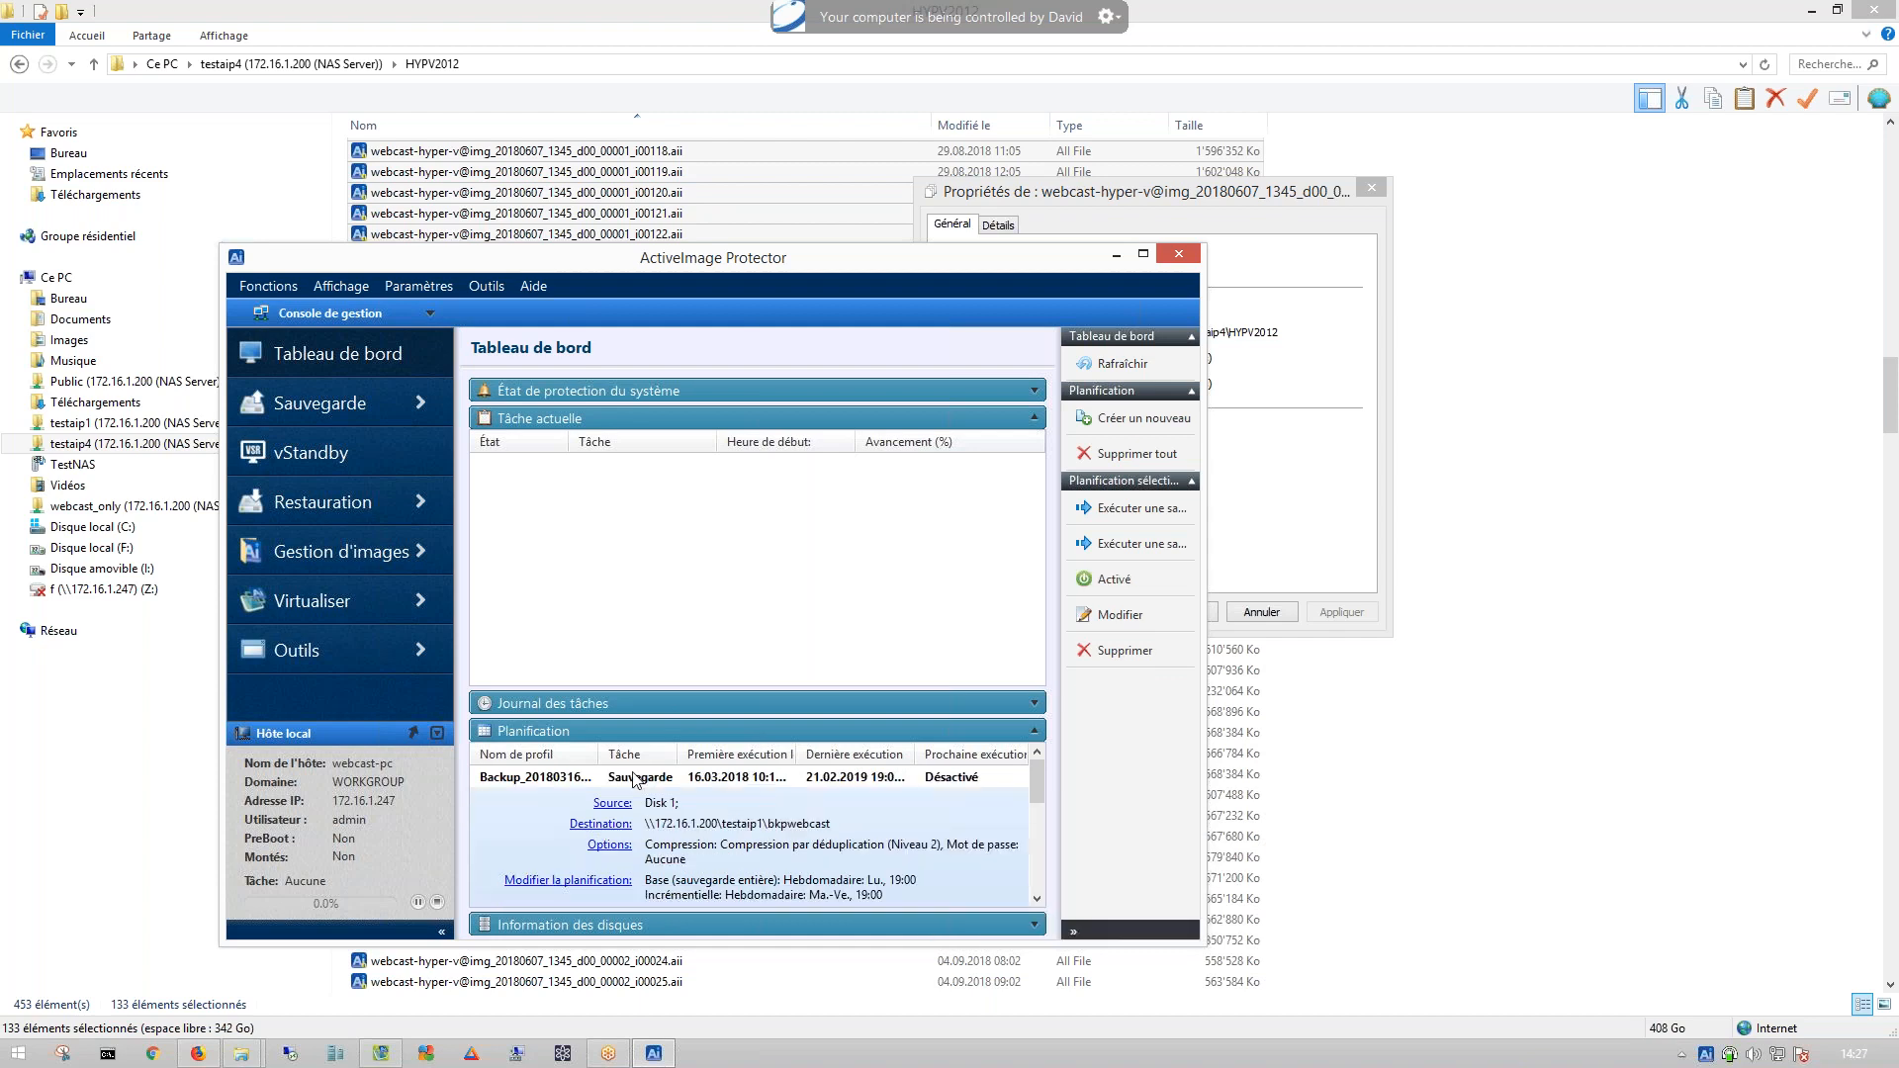
- Collapse the current task section and enable the Backup_20180316 schedule, agreeing to disable the conflicting Backup_20190222_1405 schedule
{"action": "left_click", "coordinate": [673, 427]}
{"action": "left_click", "coordinate": [836, 522]}
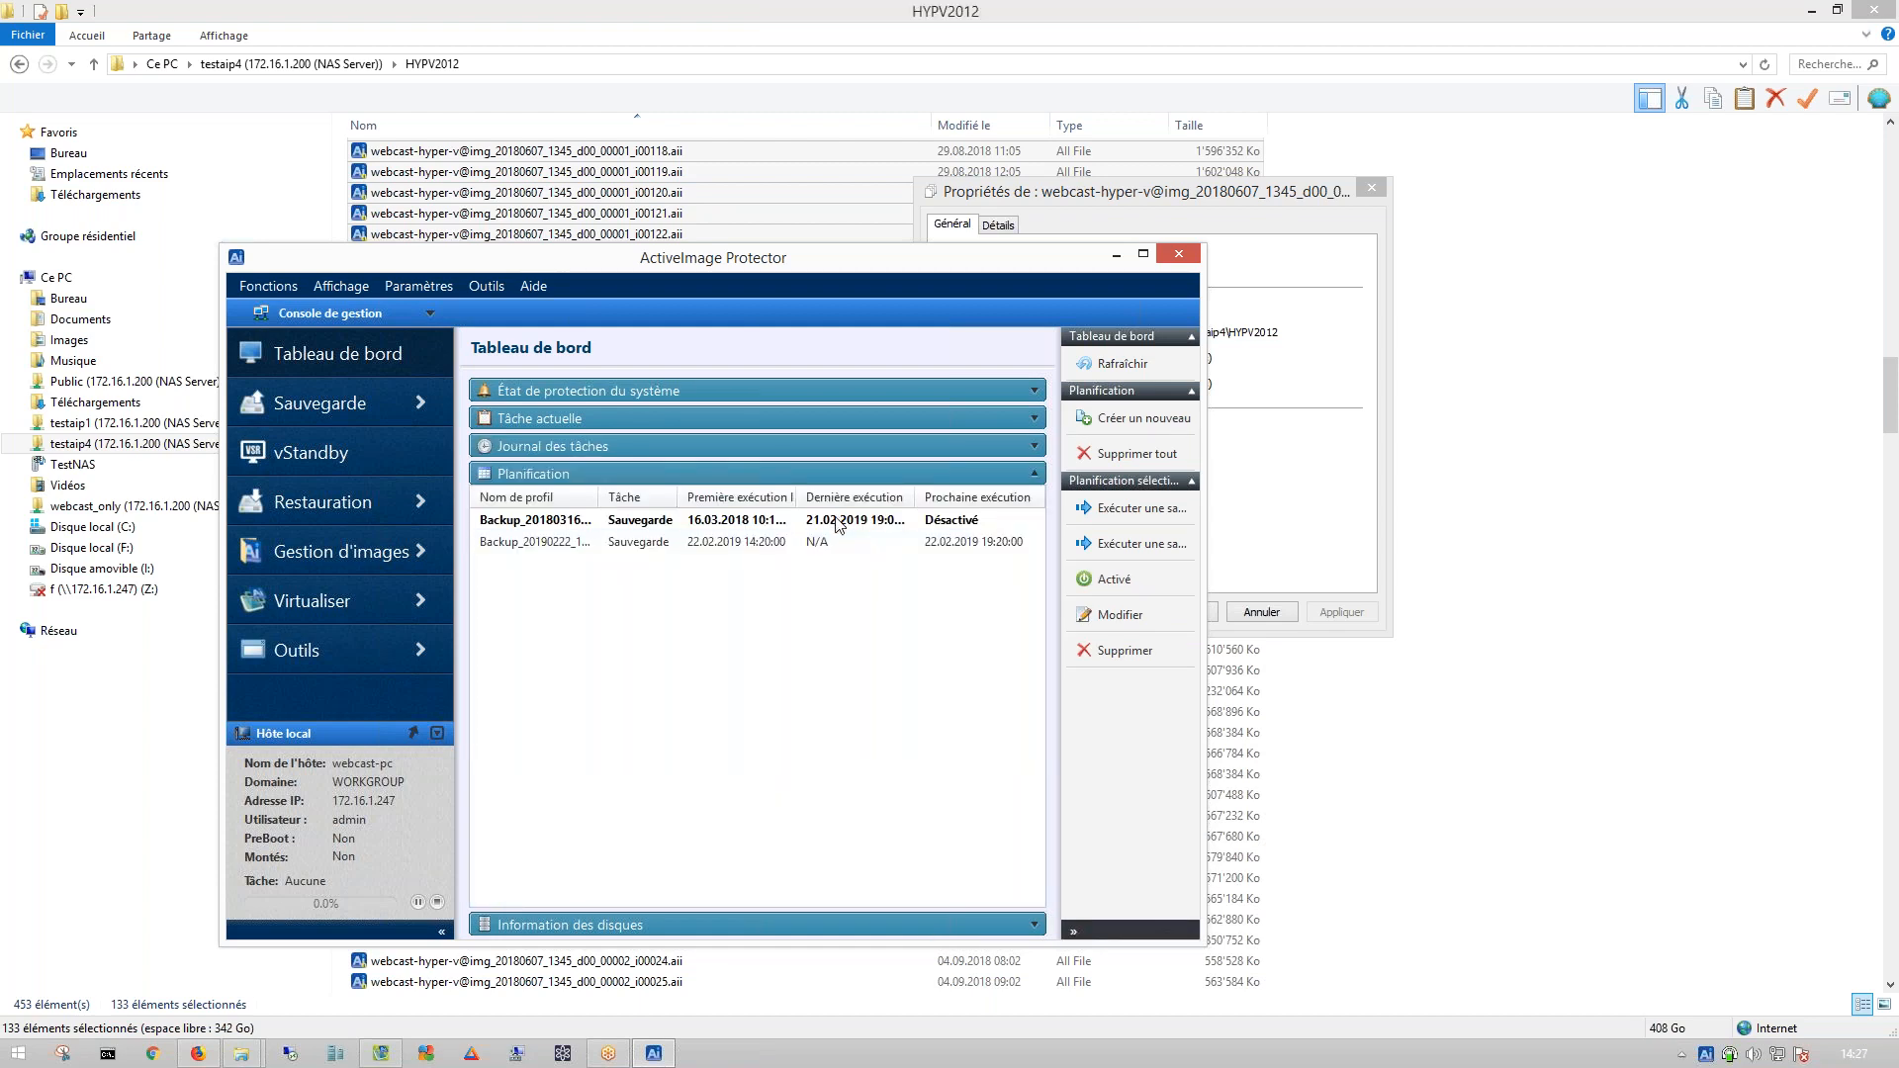
{"action": "right_click", "coordinate": [852, 522]}
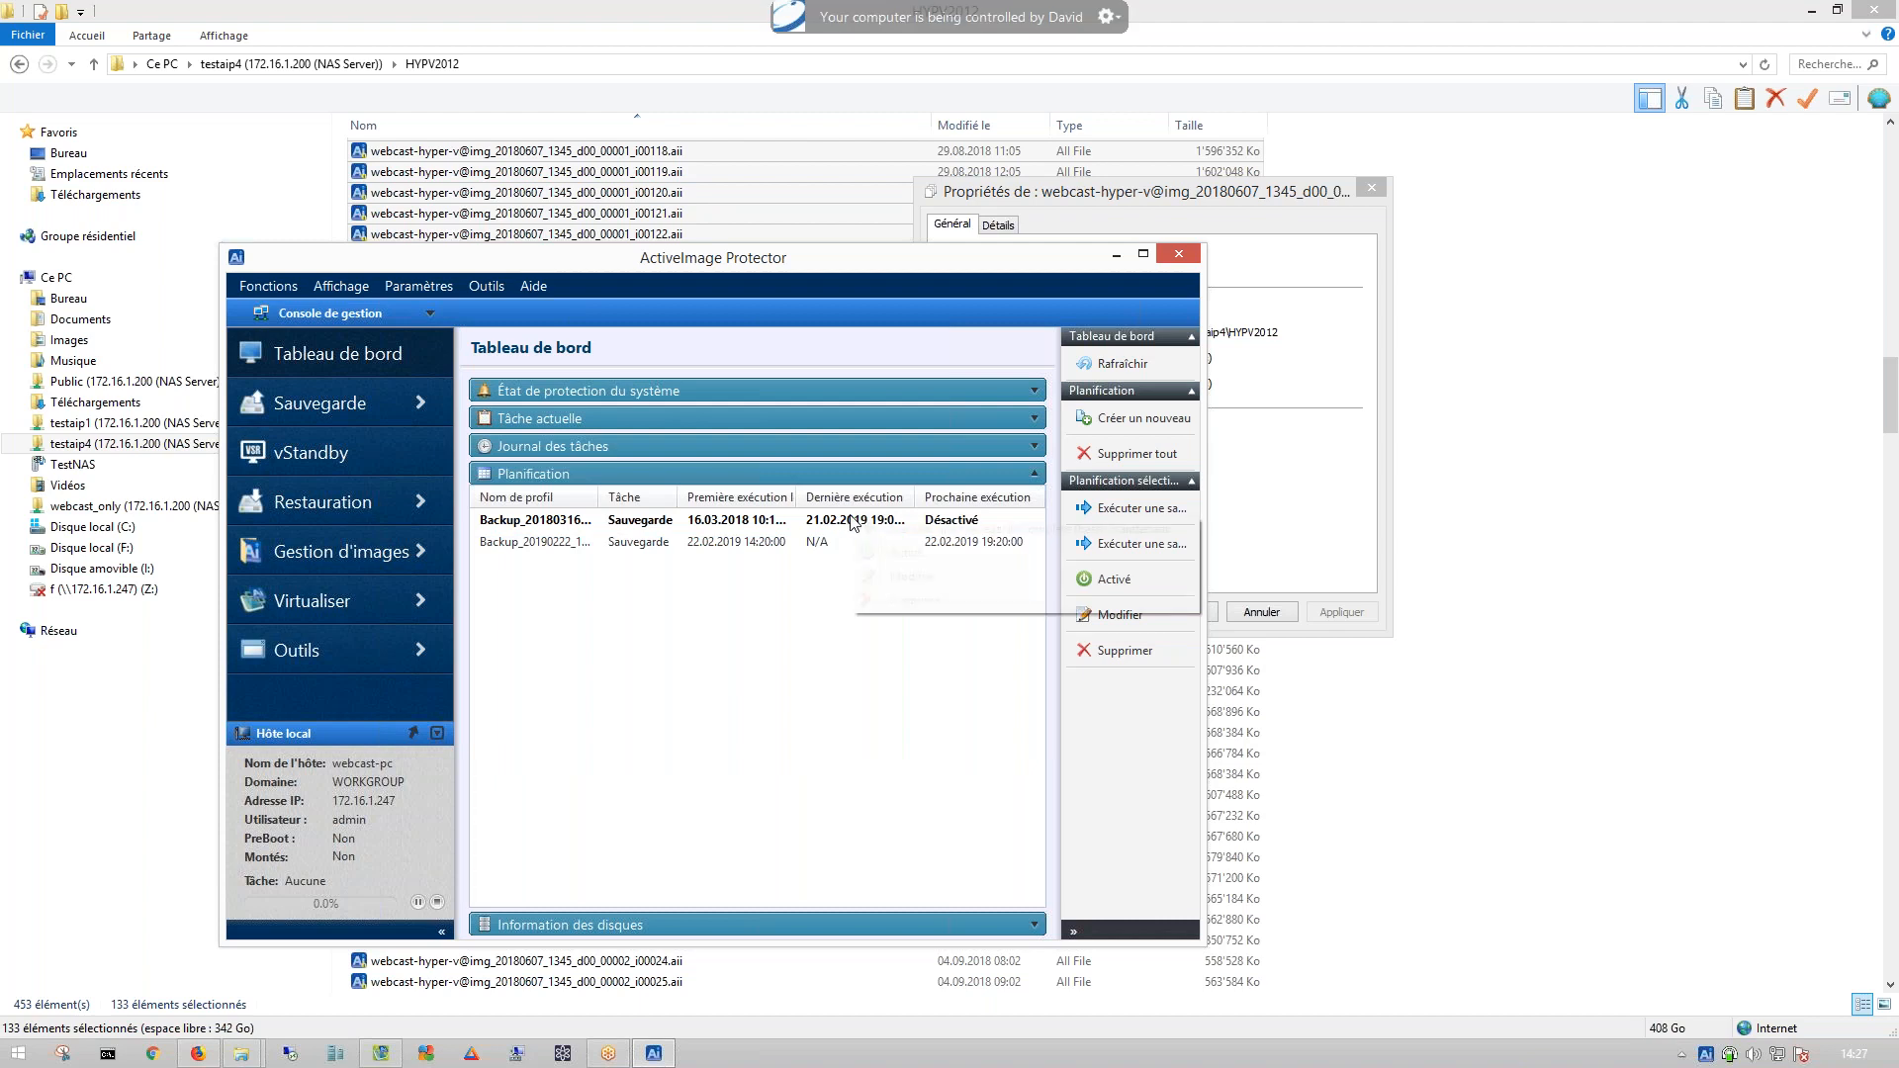
{"action": "left_click", "coordinate": [926, 558]}
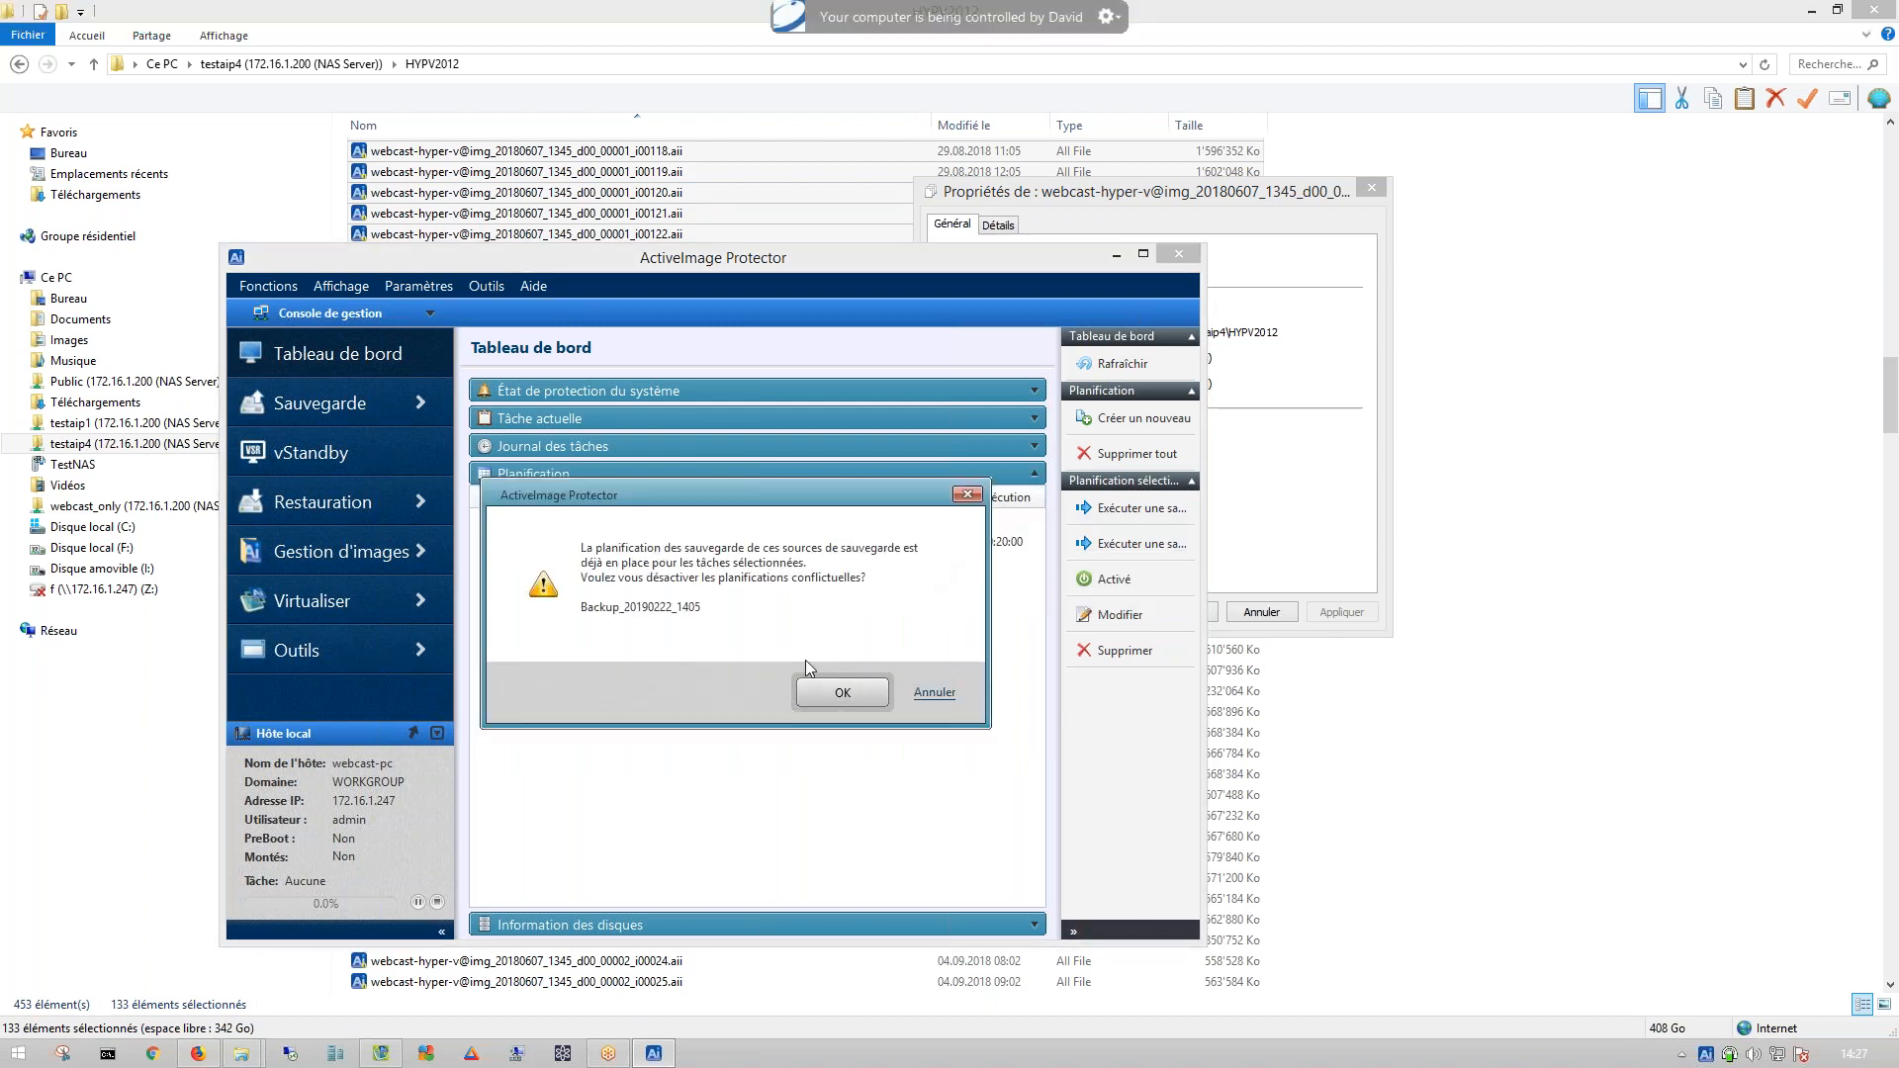
{"action": "left_click", "coordinate": [839, 694]}
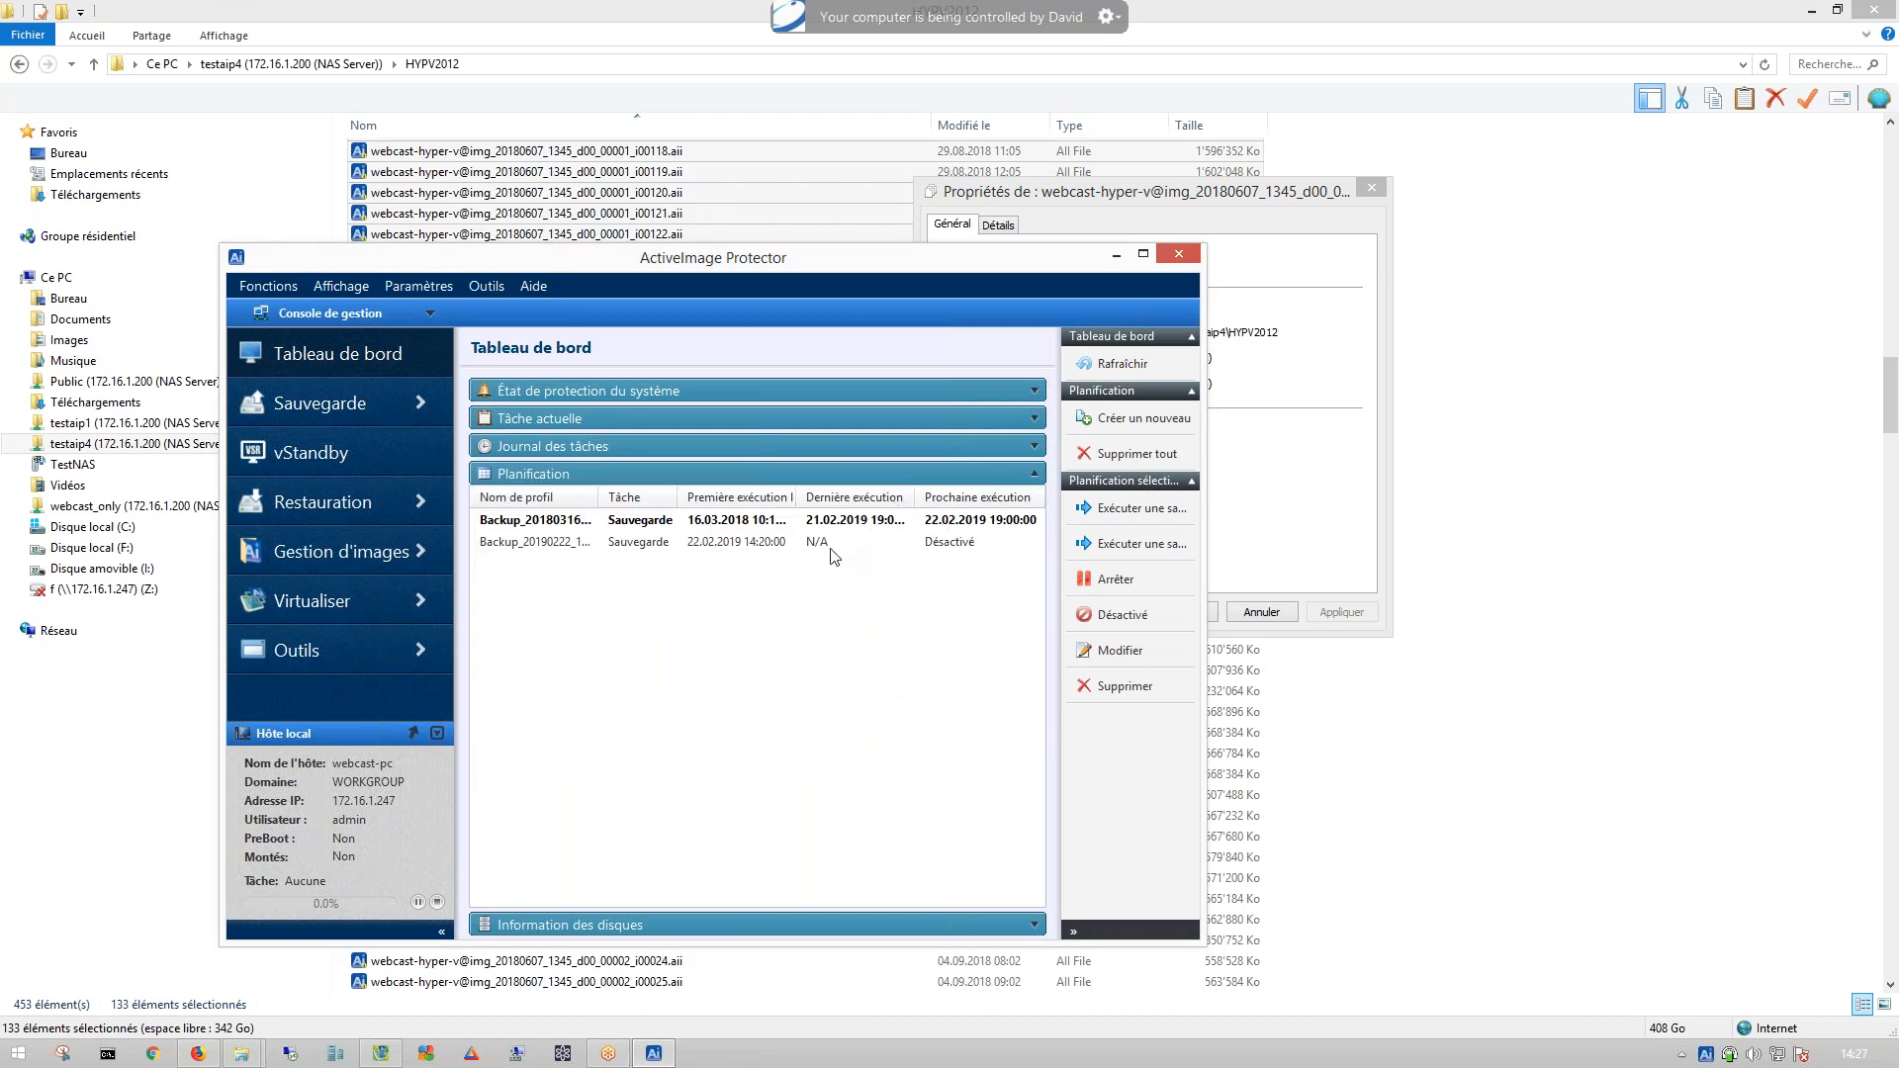
- View the Backup_20180316 schedule's details, then start restoring individual files with F:\Images as the backup location
{"action": "left_click", "coordinate": [837, 522]}
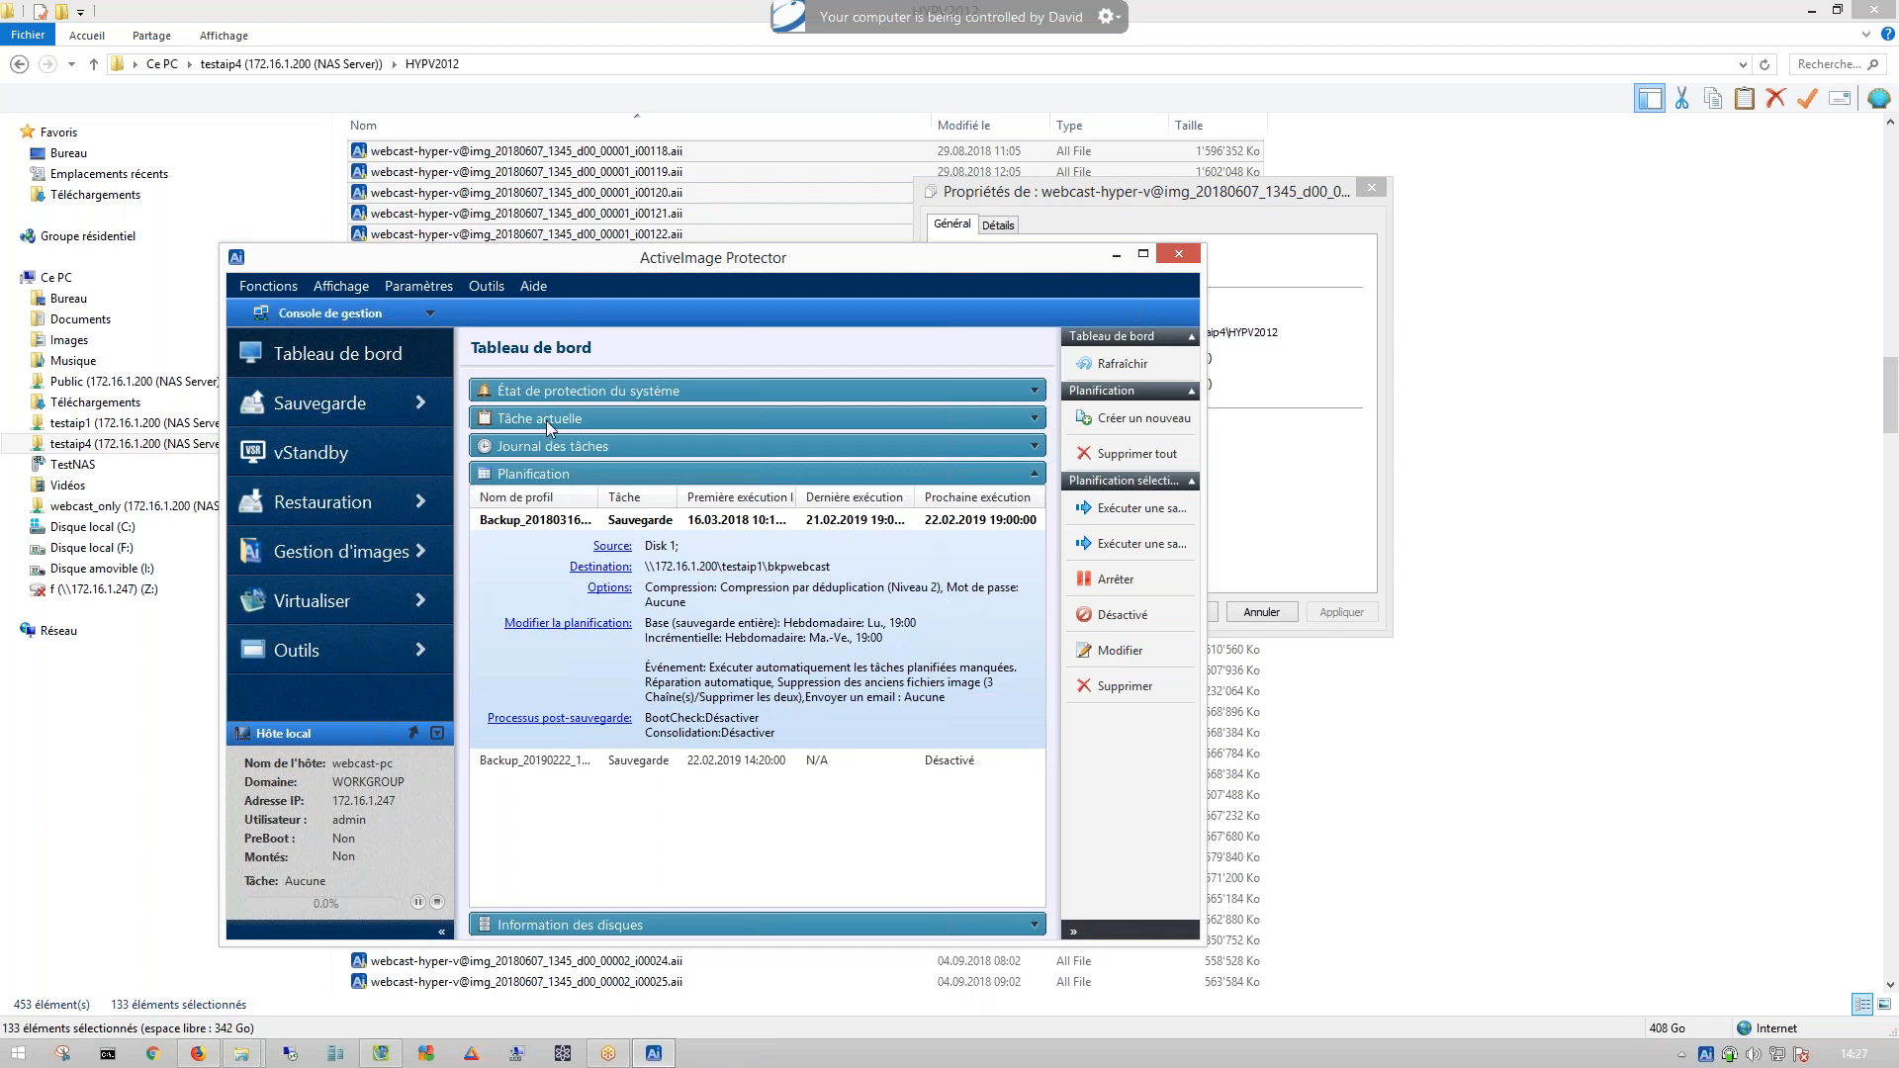
{"action": "left_click", "coordinate": [403, 515]}
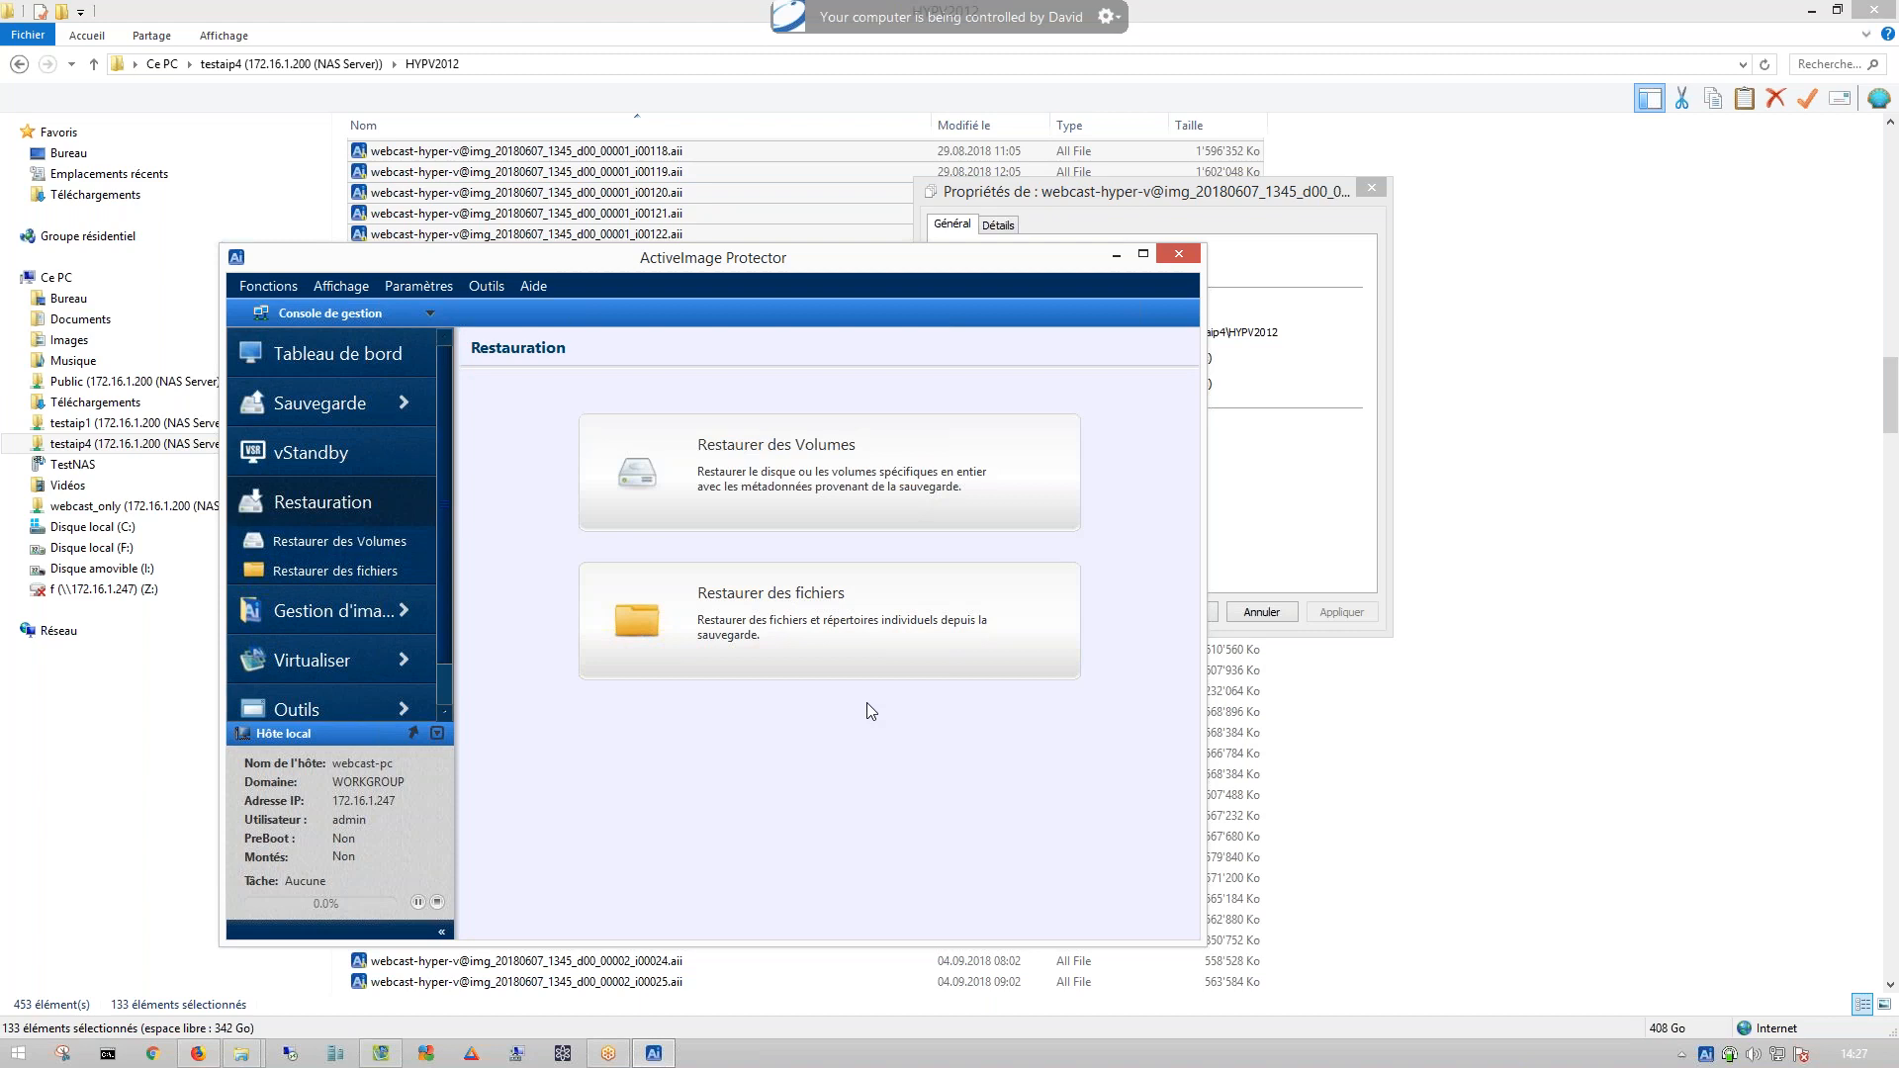
{"action": "left_click", "coordinate": [775, 633]}
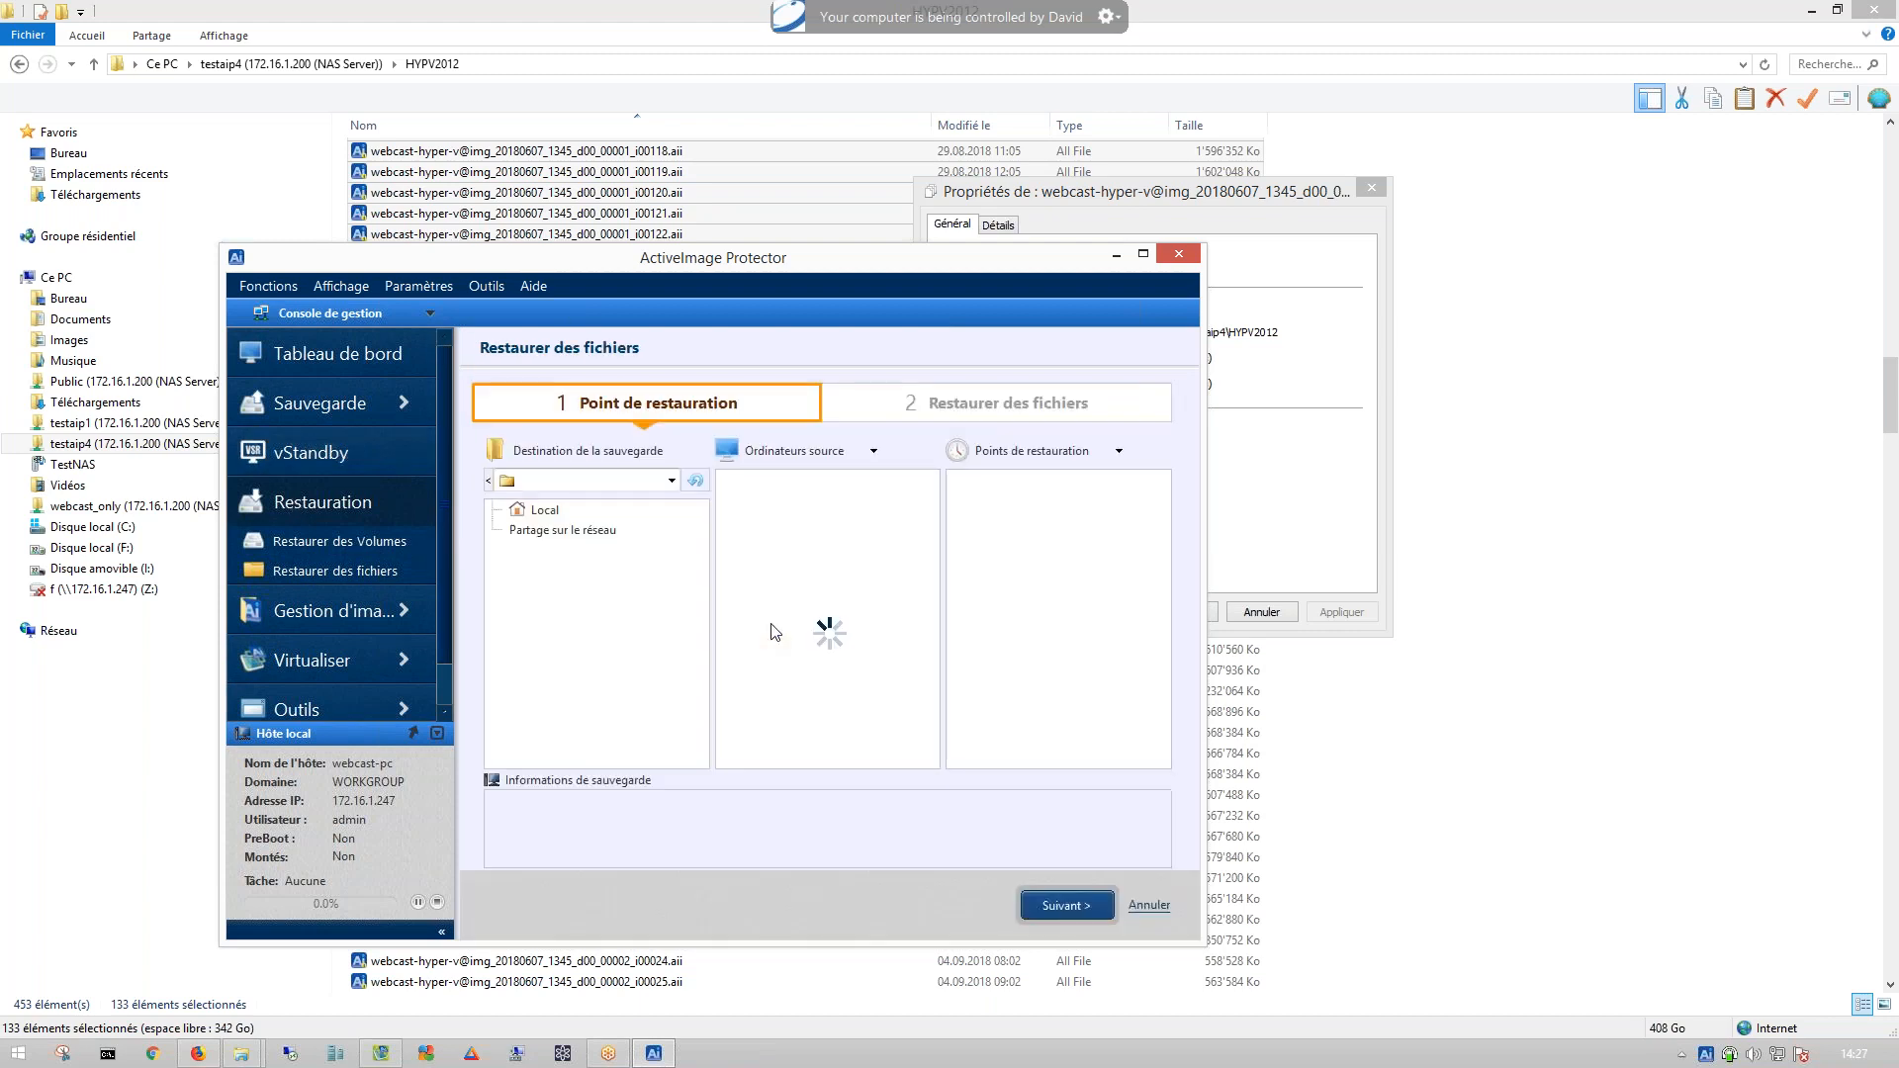
{"action": "left_click", "coordinate": [673, 481]}
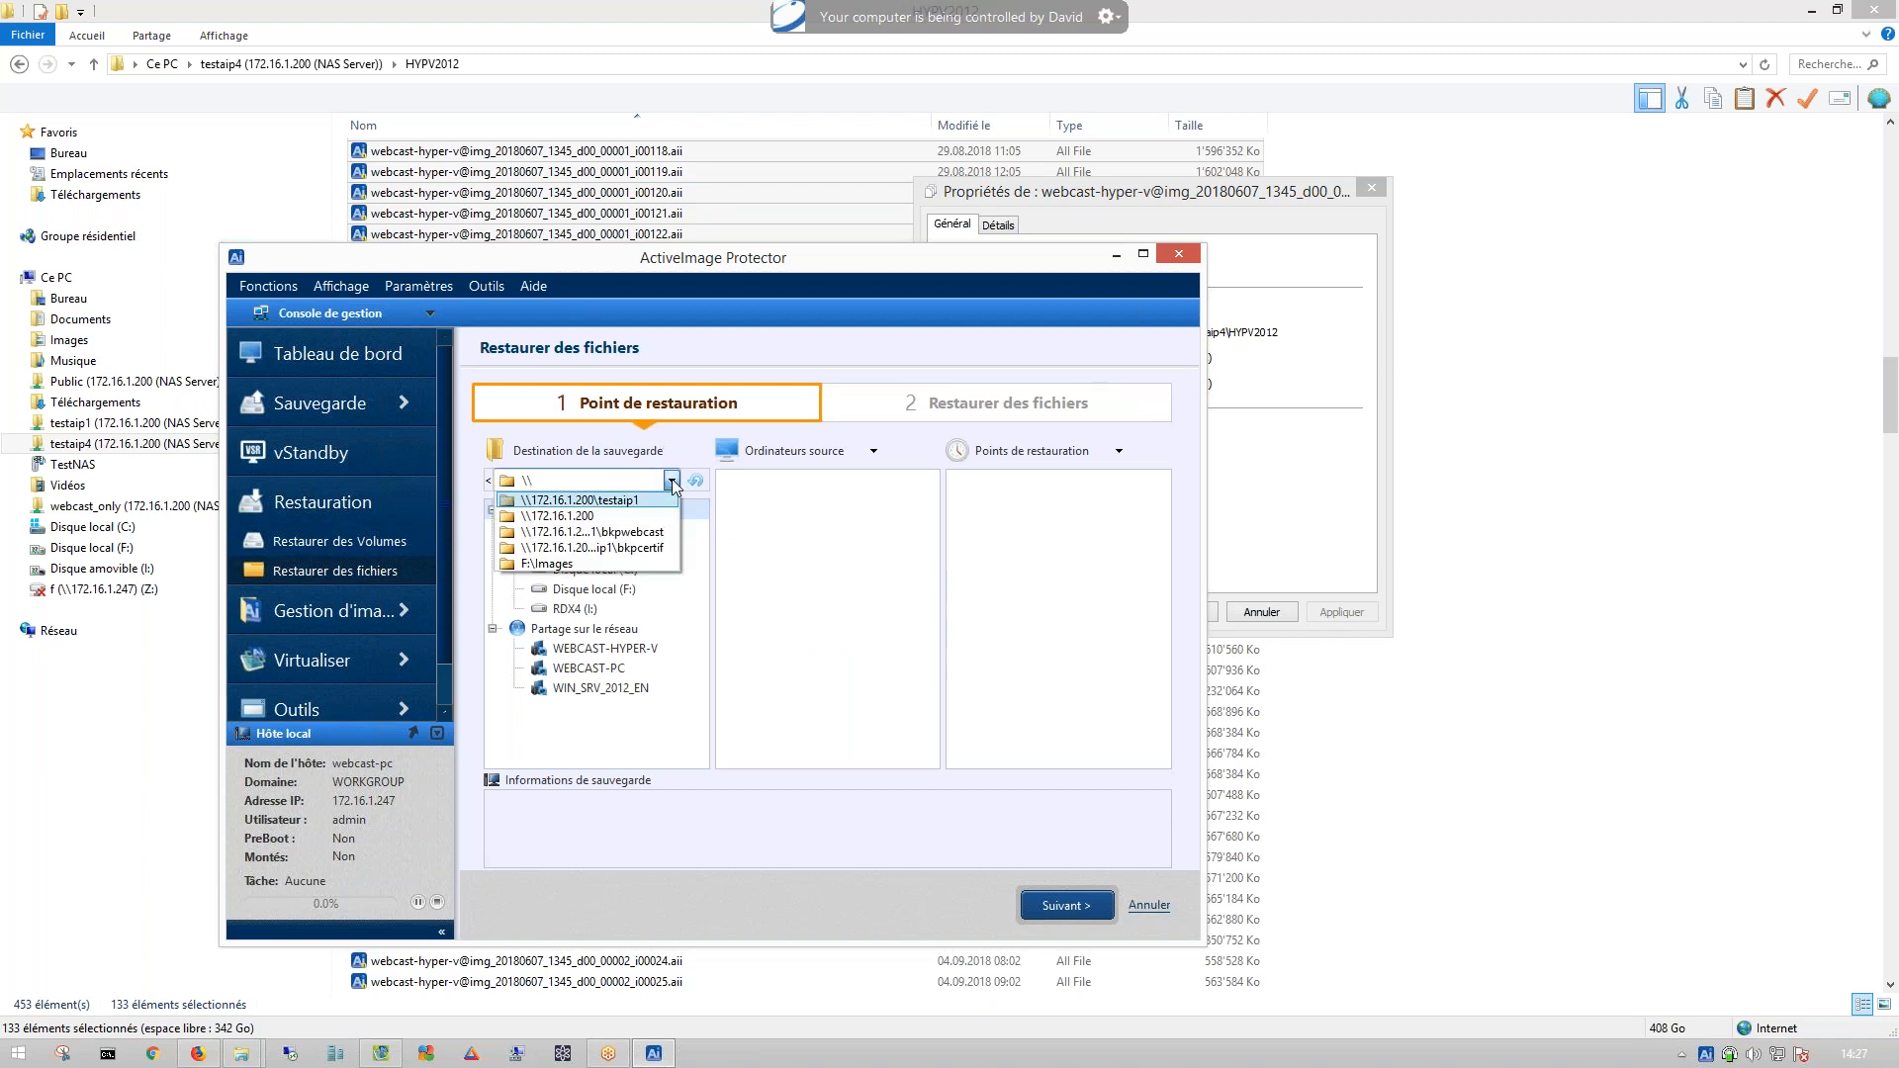
{"action": "left_click", "coordinate": [559, 563]}
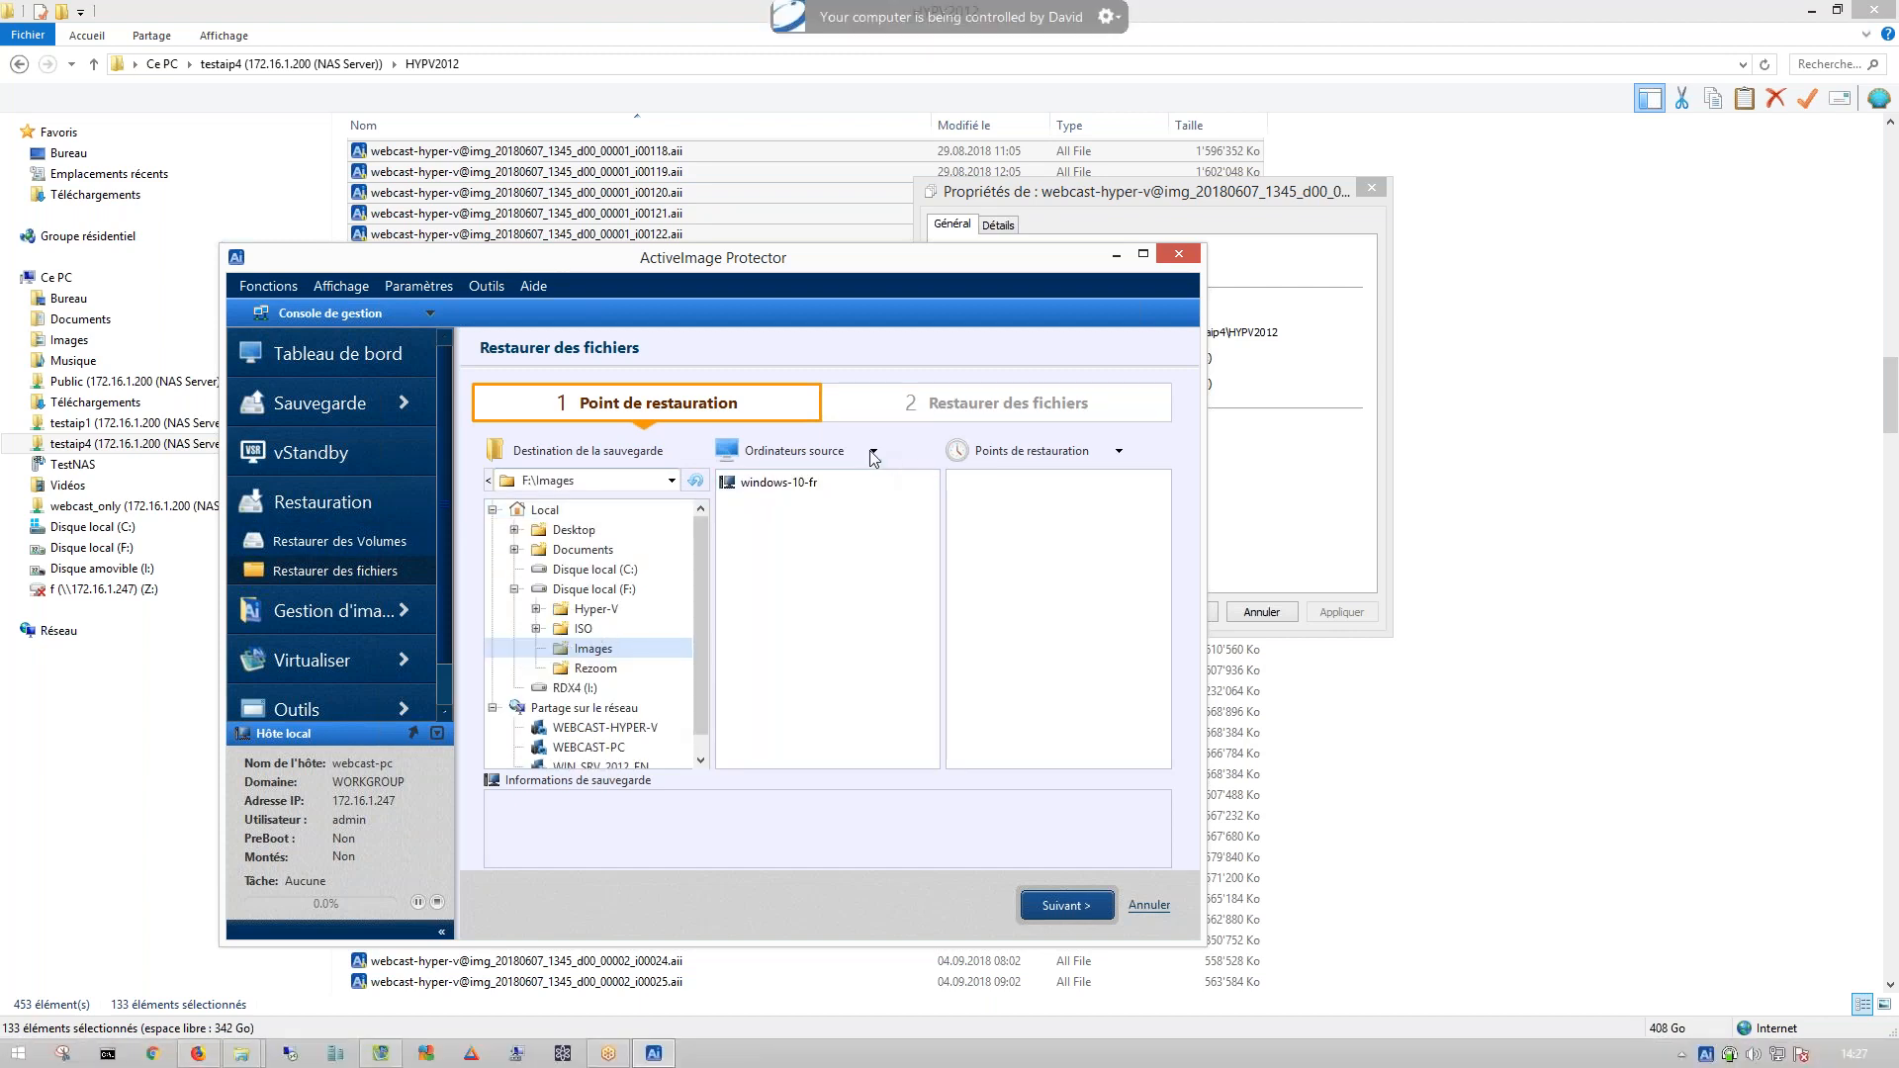
{"action": "left_click", "coordinate": [806, 482]}
{"action": "left_click", "coordinate": [1048, 485]}
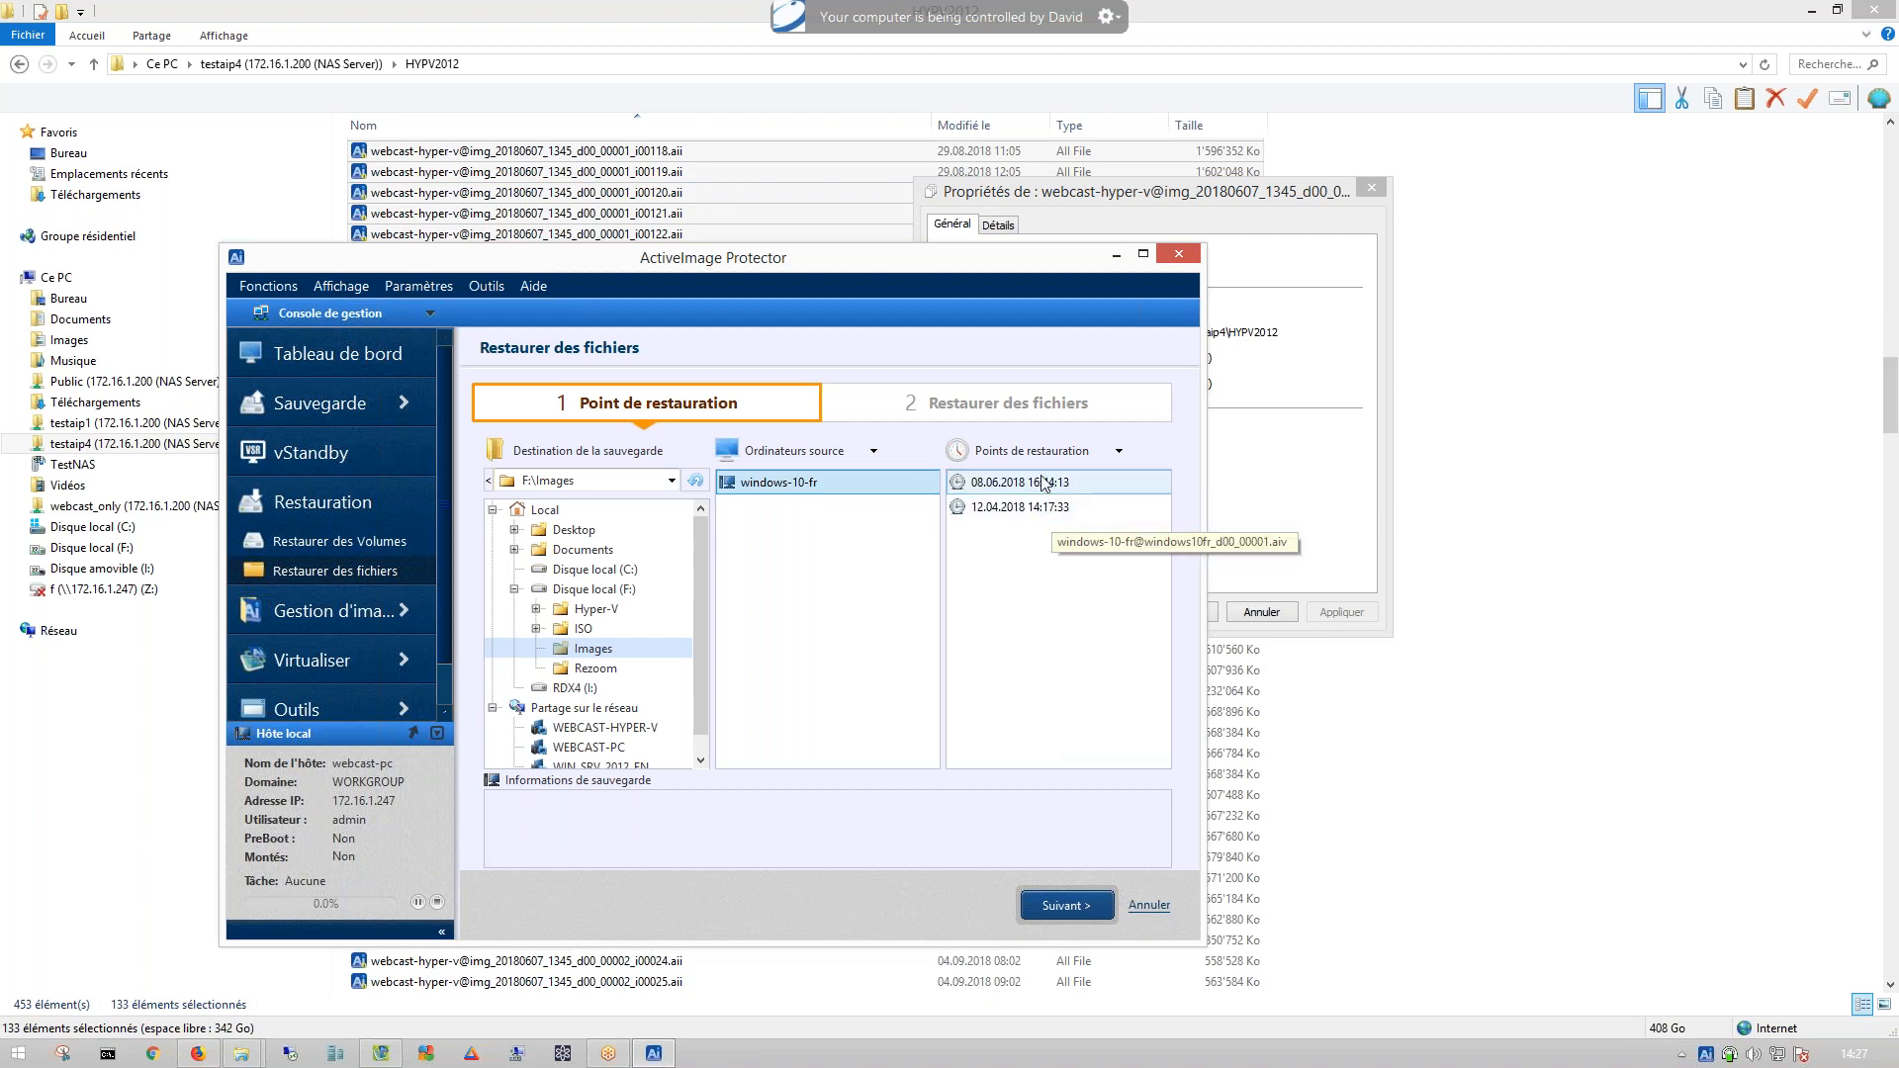
{"action": "left_click", "coordinate": [1053, 509]}
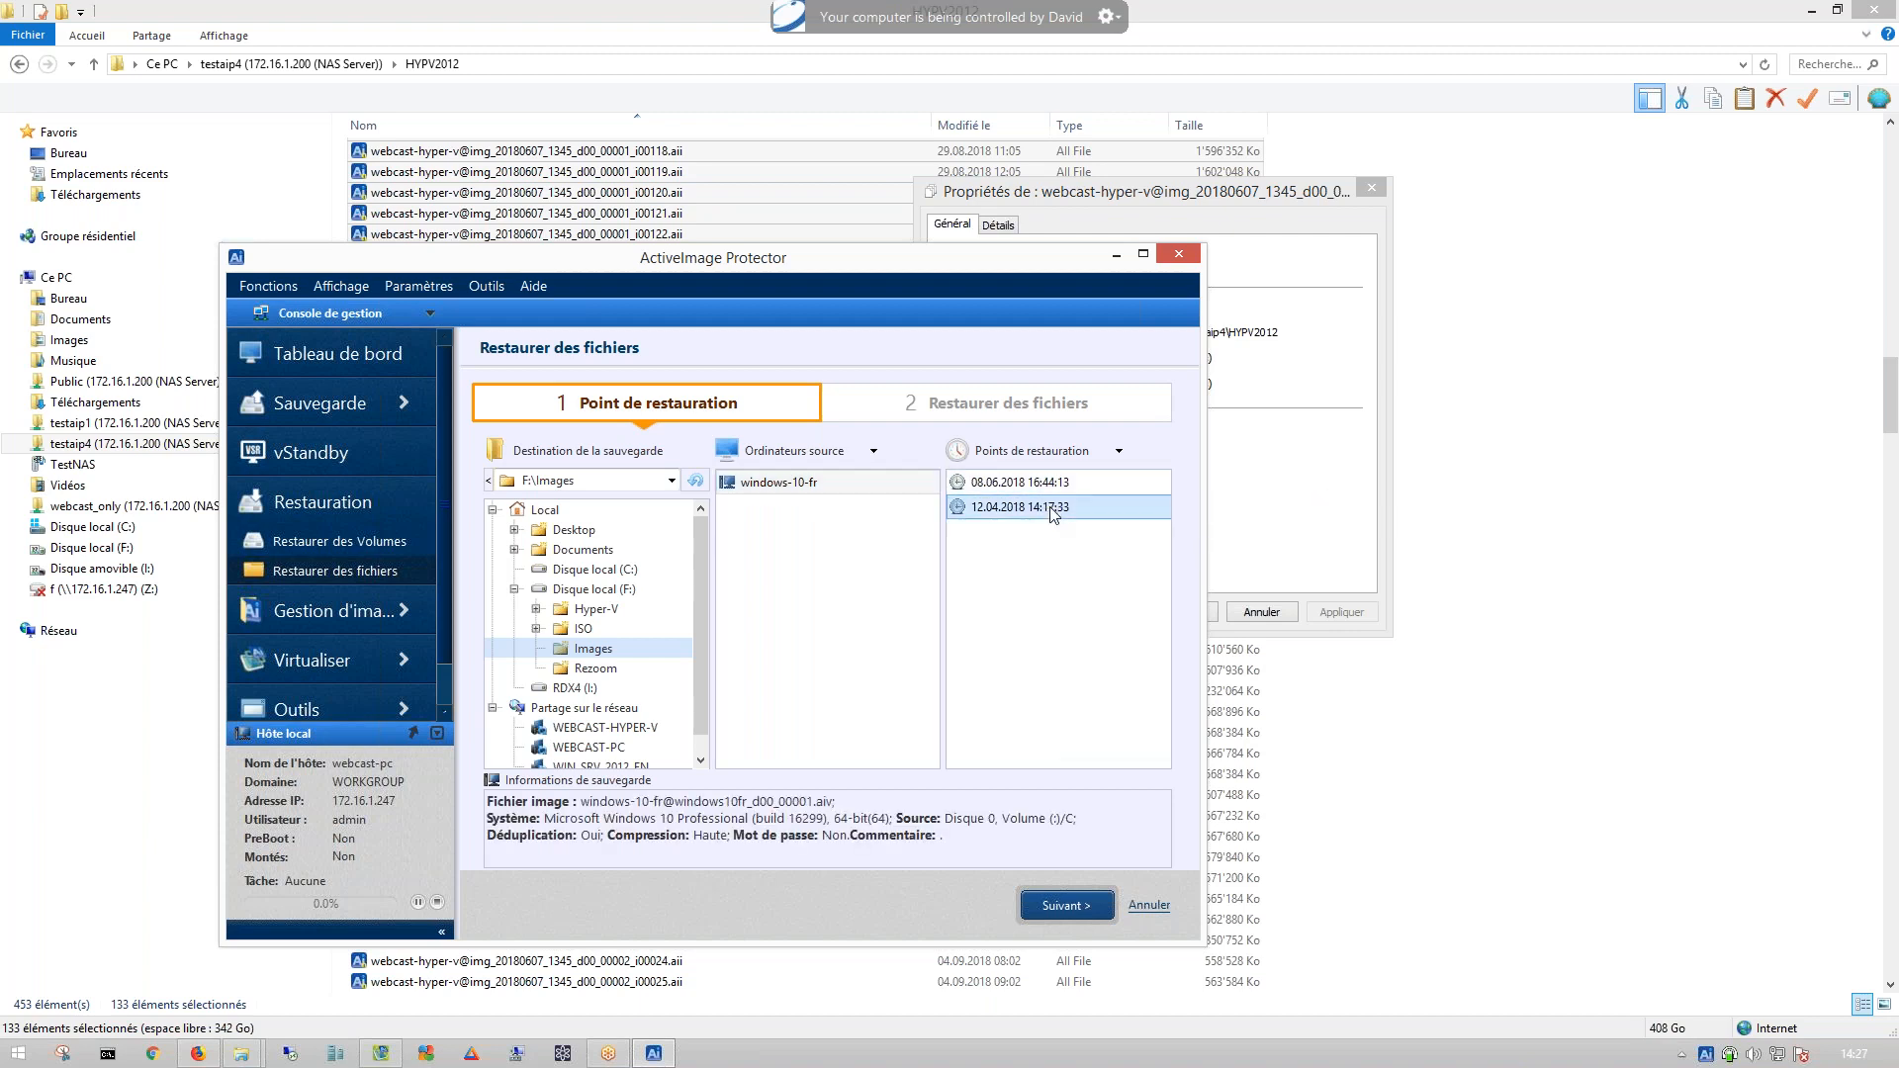
{"action": "left_click", "coordinate": [1067, 906]}
{"action": "left_click", "coordinate": [974, 907]}
- Compare the windows-10-fr restore points and proceed to file selection with the one from 08.06.2018 16:44:13
{"action": "left_click", "coordinate": [767, 483]}
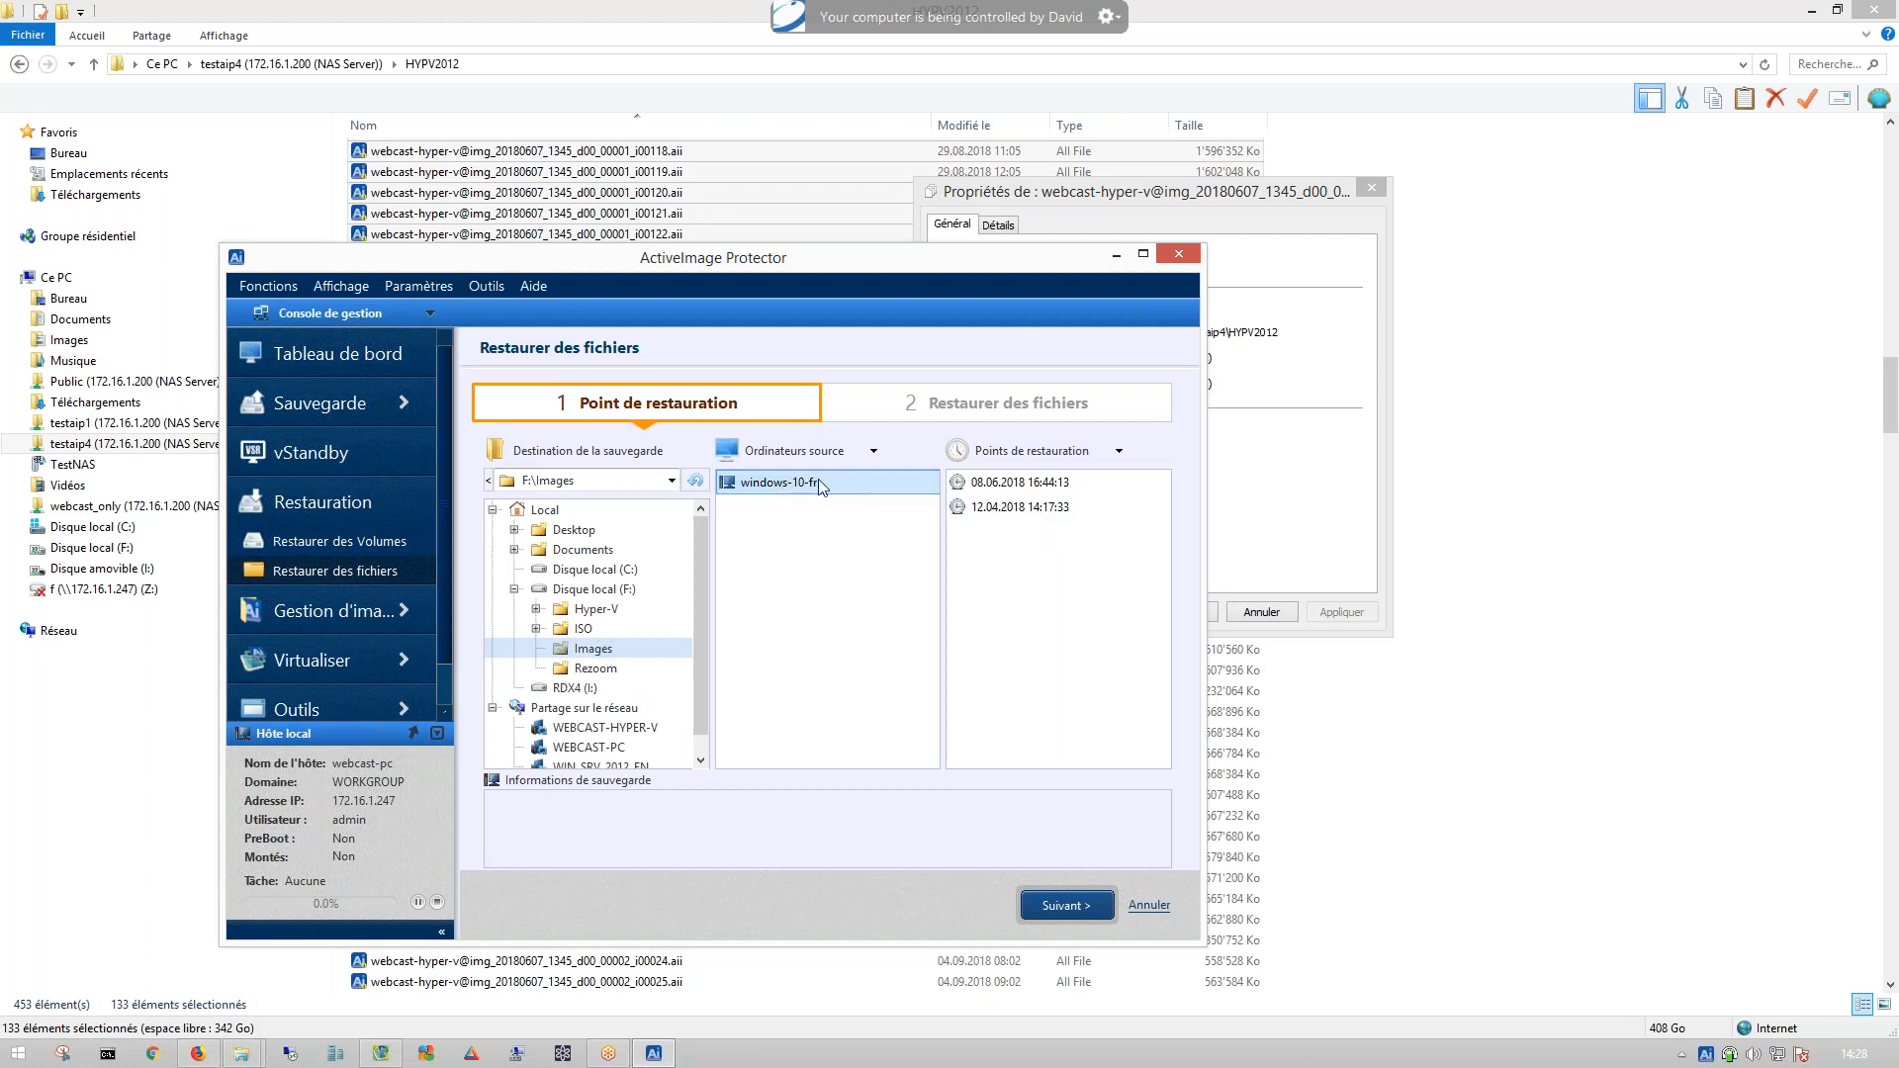
{"action": "left_click", "coordinate": [1009, 484]}
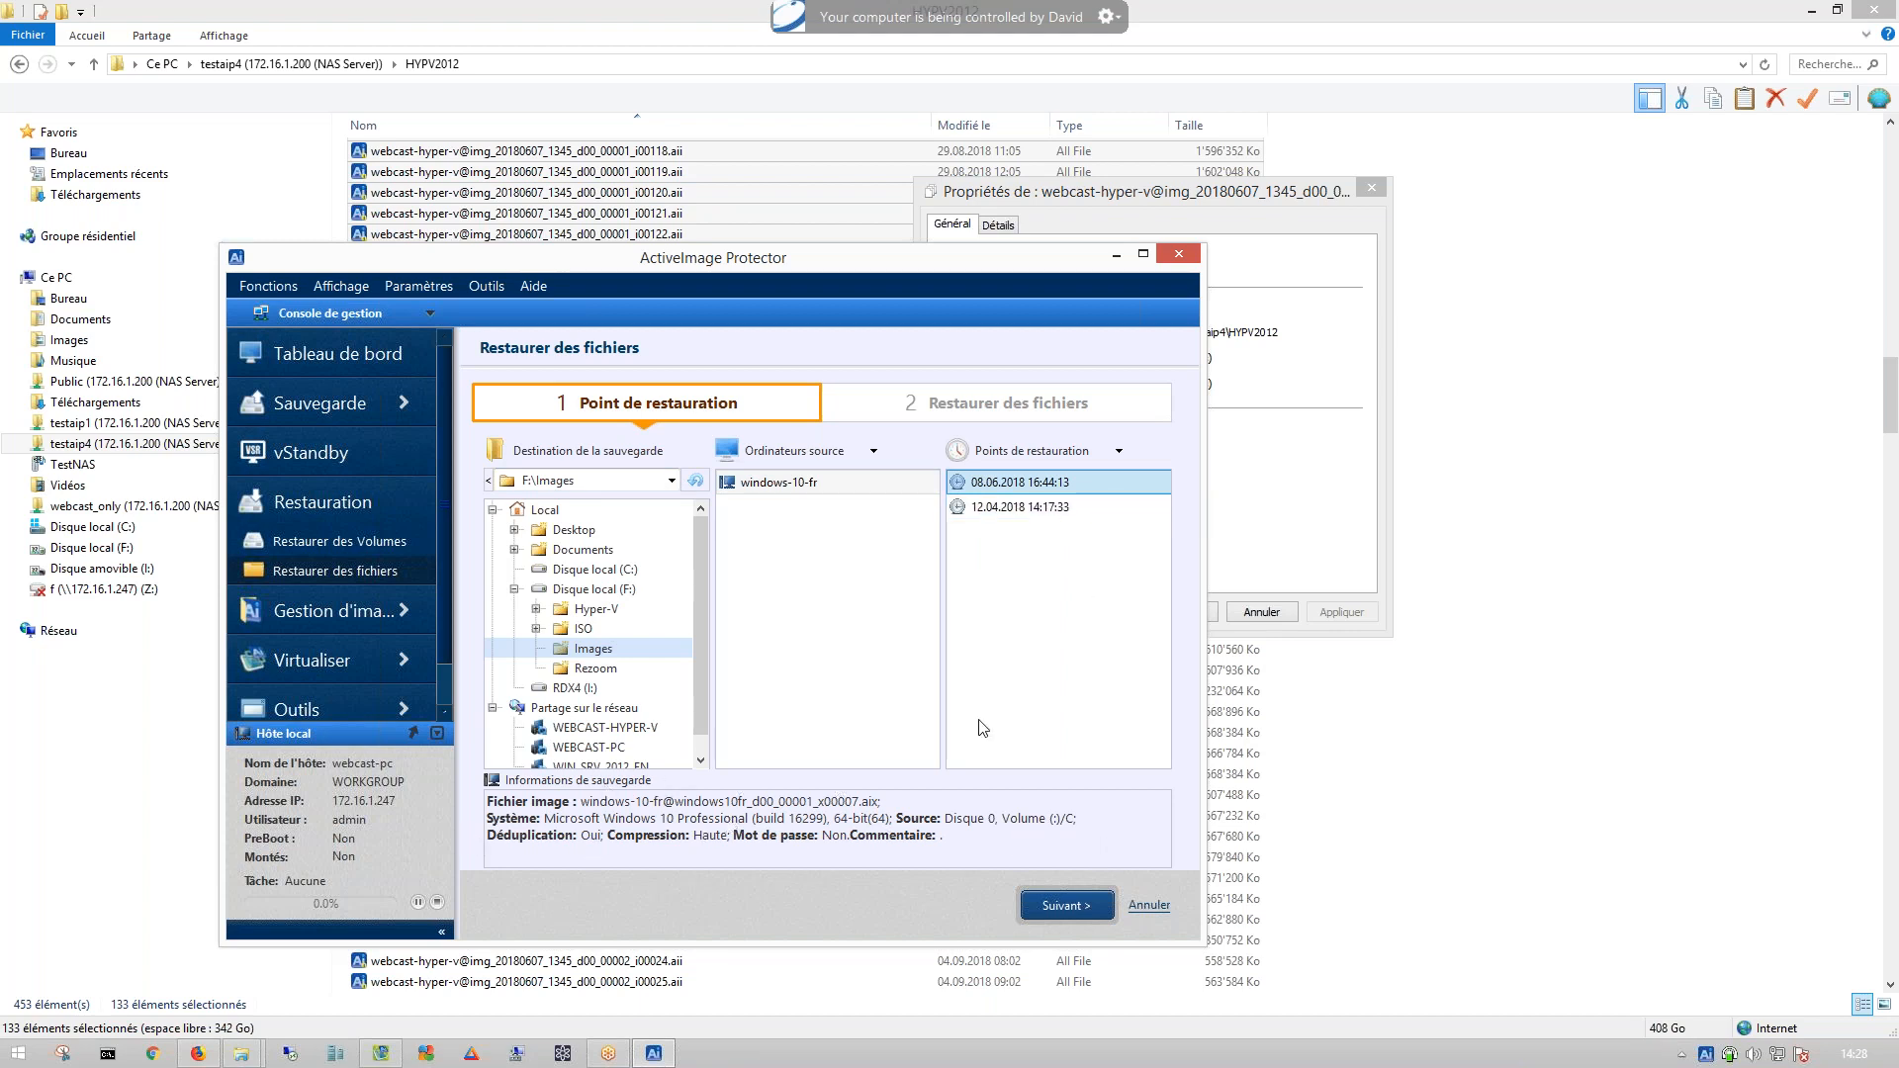
{"action": "left_click", "coordinate": [1069, 515]}
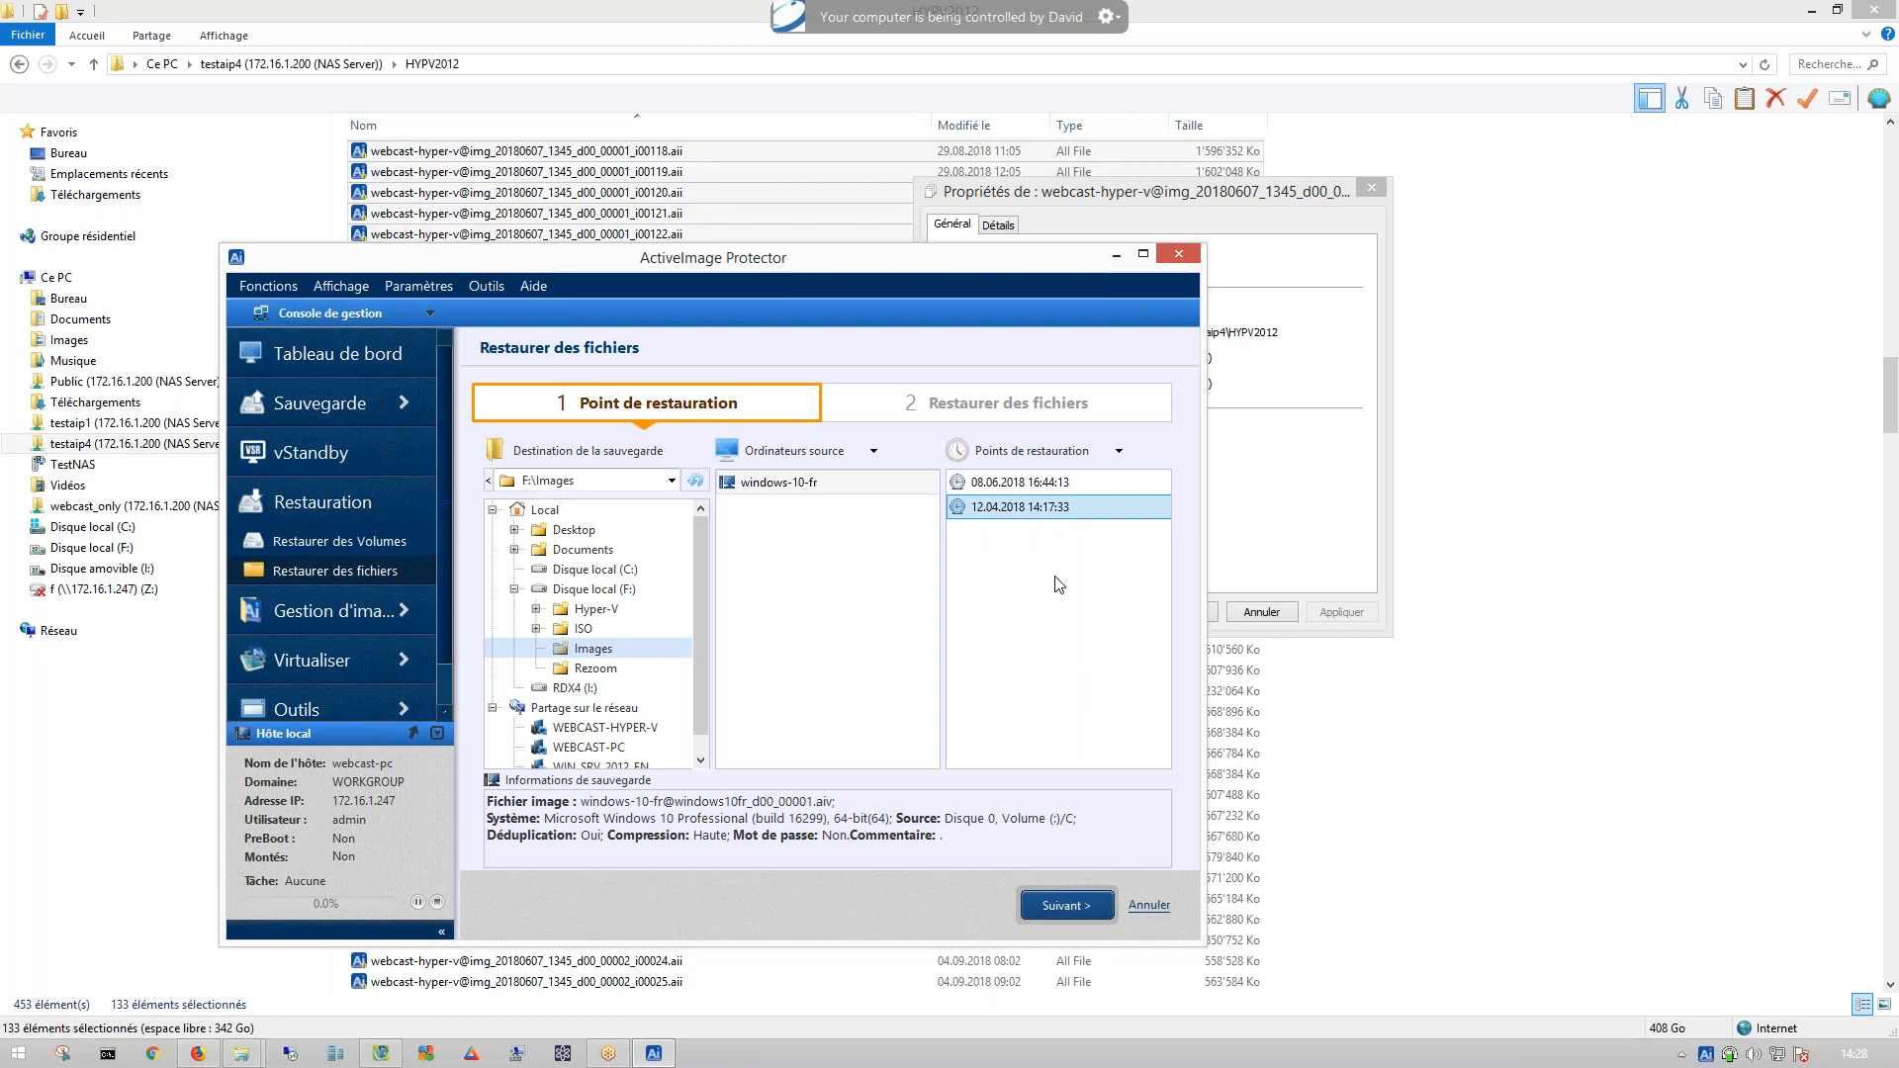
{"action": "left_click", "coordinate": [1054, 483]}
{"action": "left_click", "coordinate": [1066, 907]}
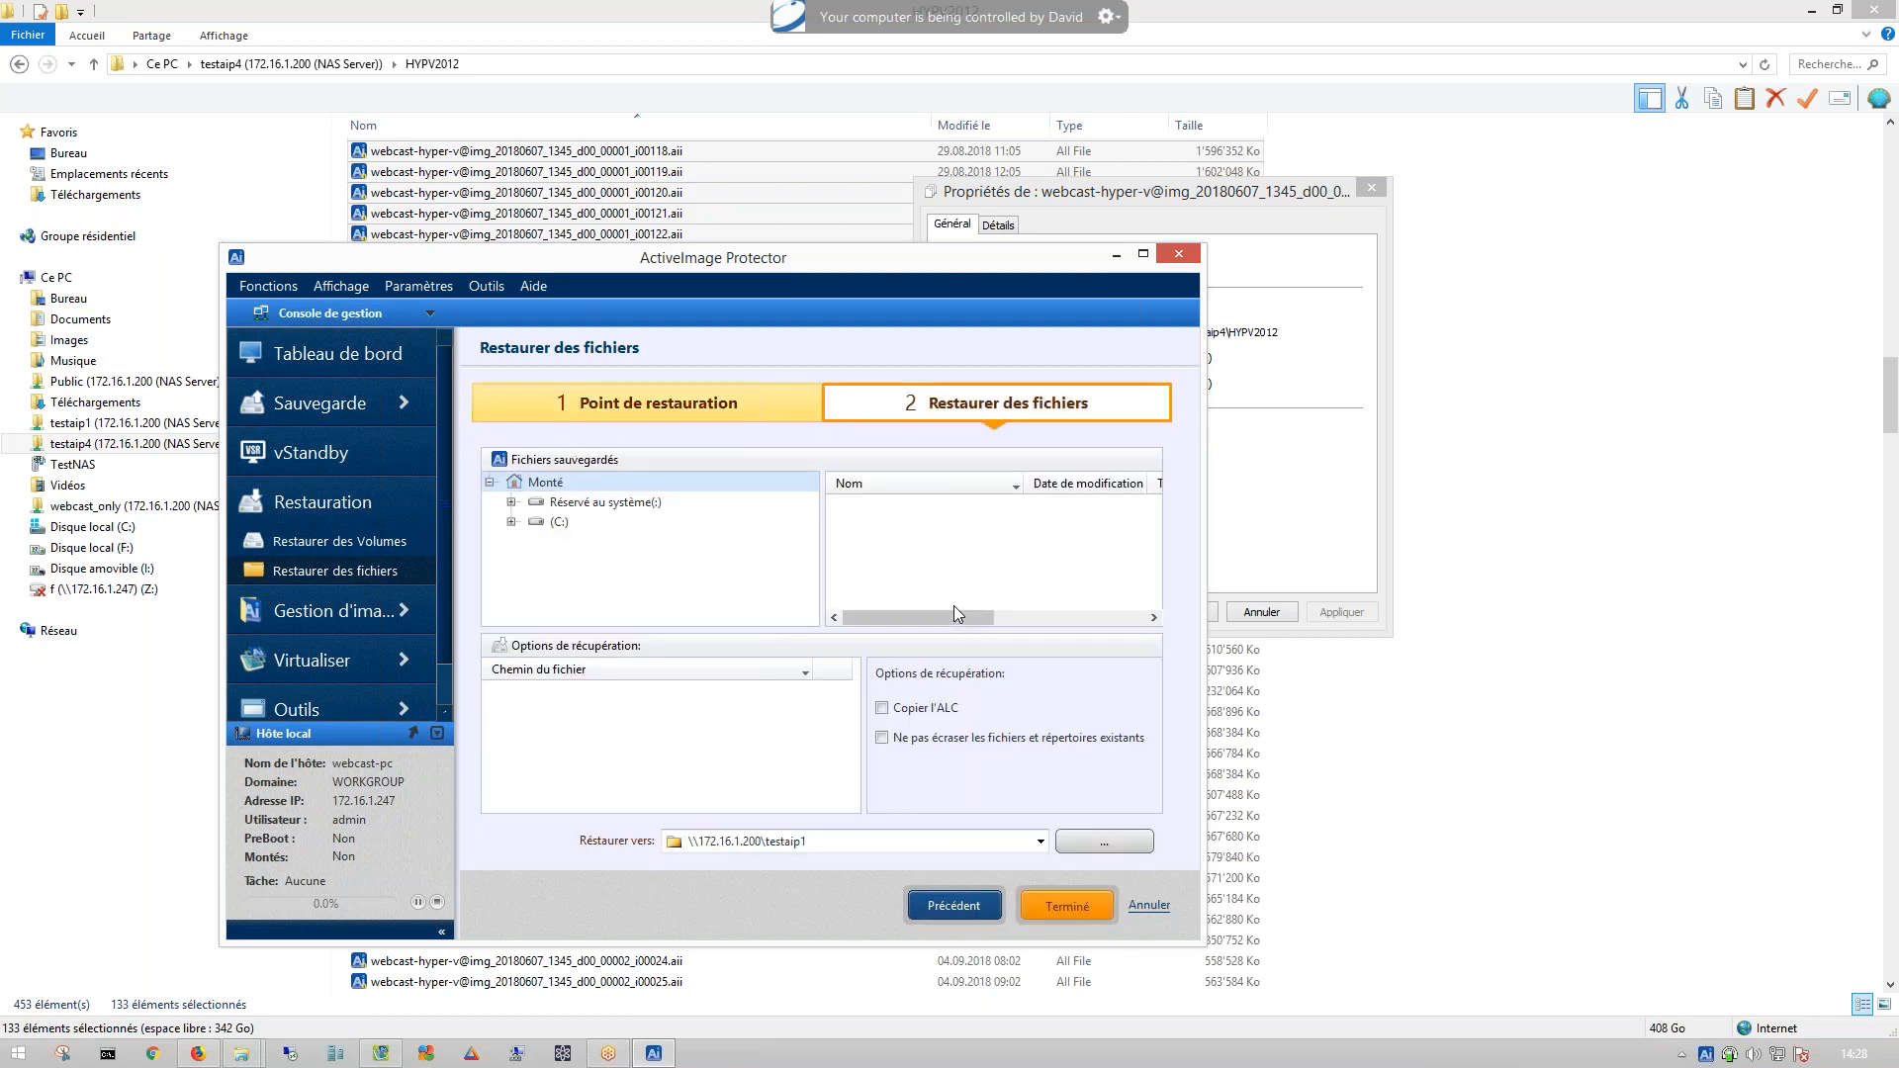
- Browse the backed-up C: volume to the admin folder under Users
{"action": "left_click", "coordinate": [511, 522]}
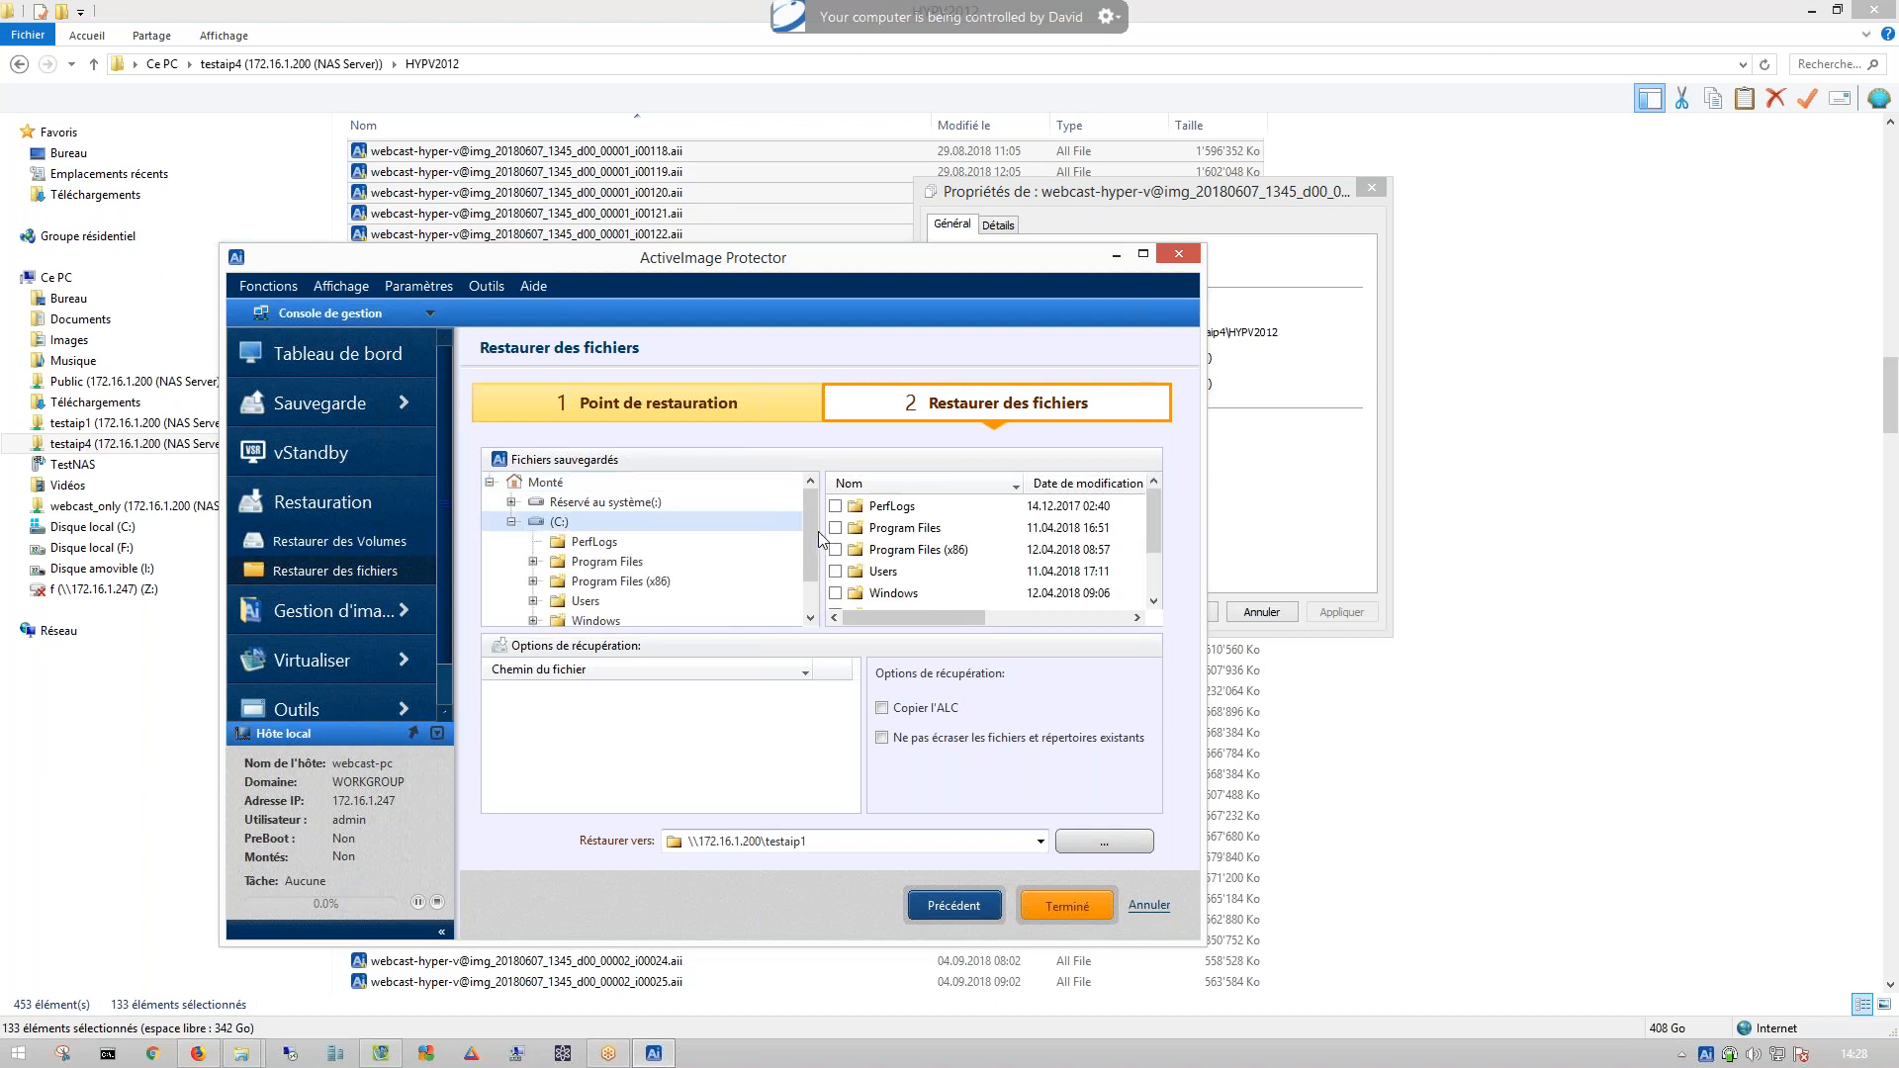
{"action": "left_click_drag", "start_coordinate": [808, 542], "coordinate": [810, 562]}
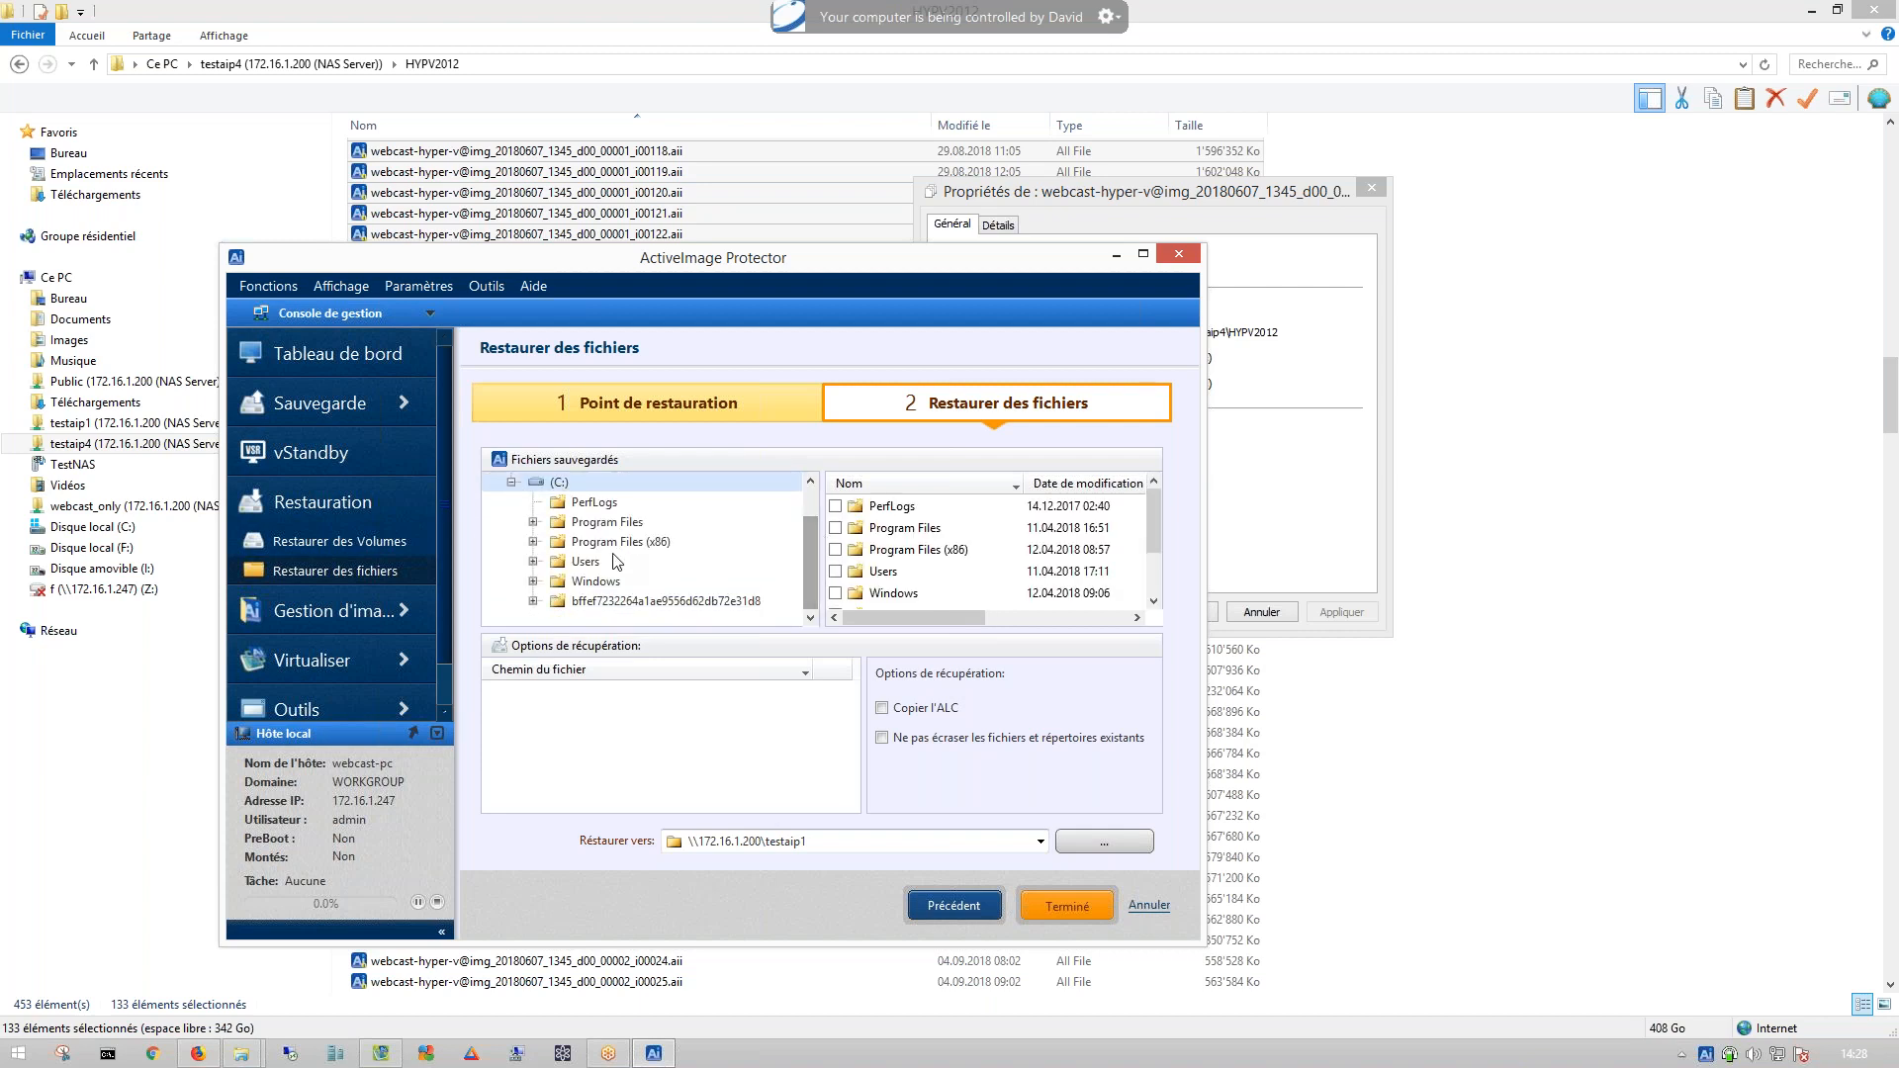
{"action": "left_click", "coordinate": [533, 562]}
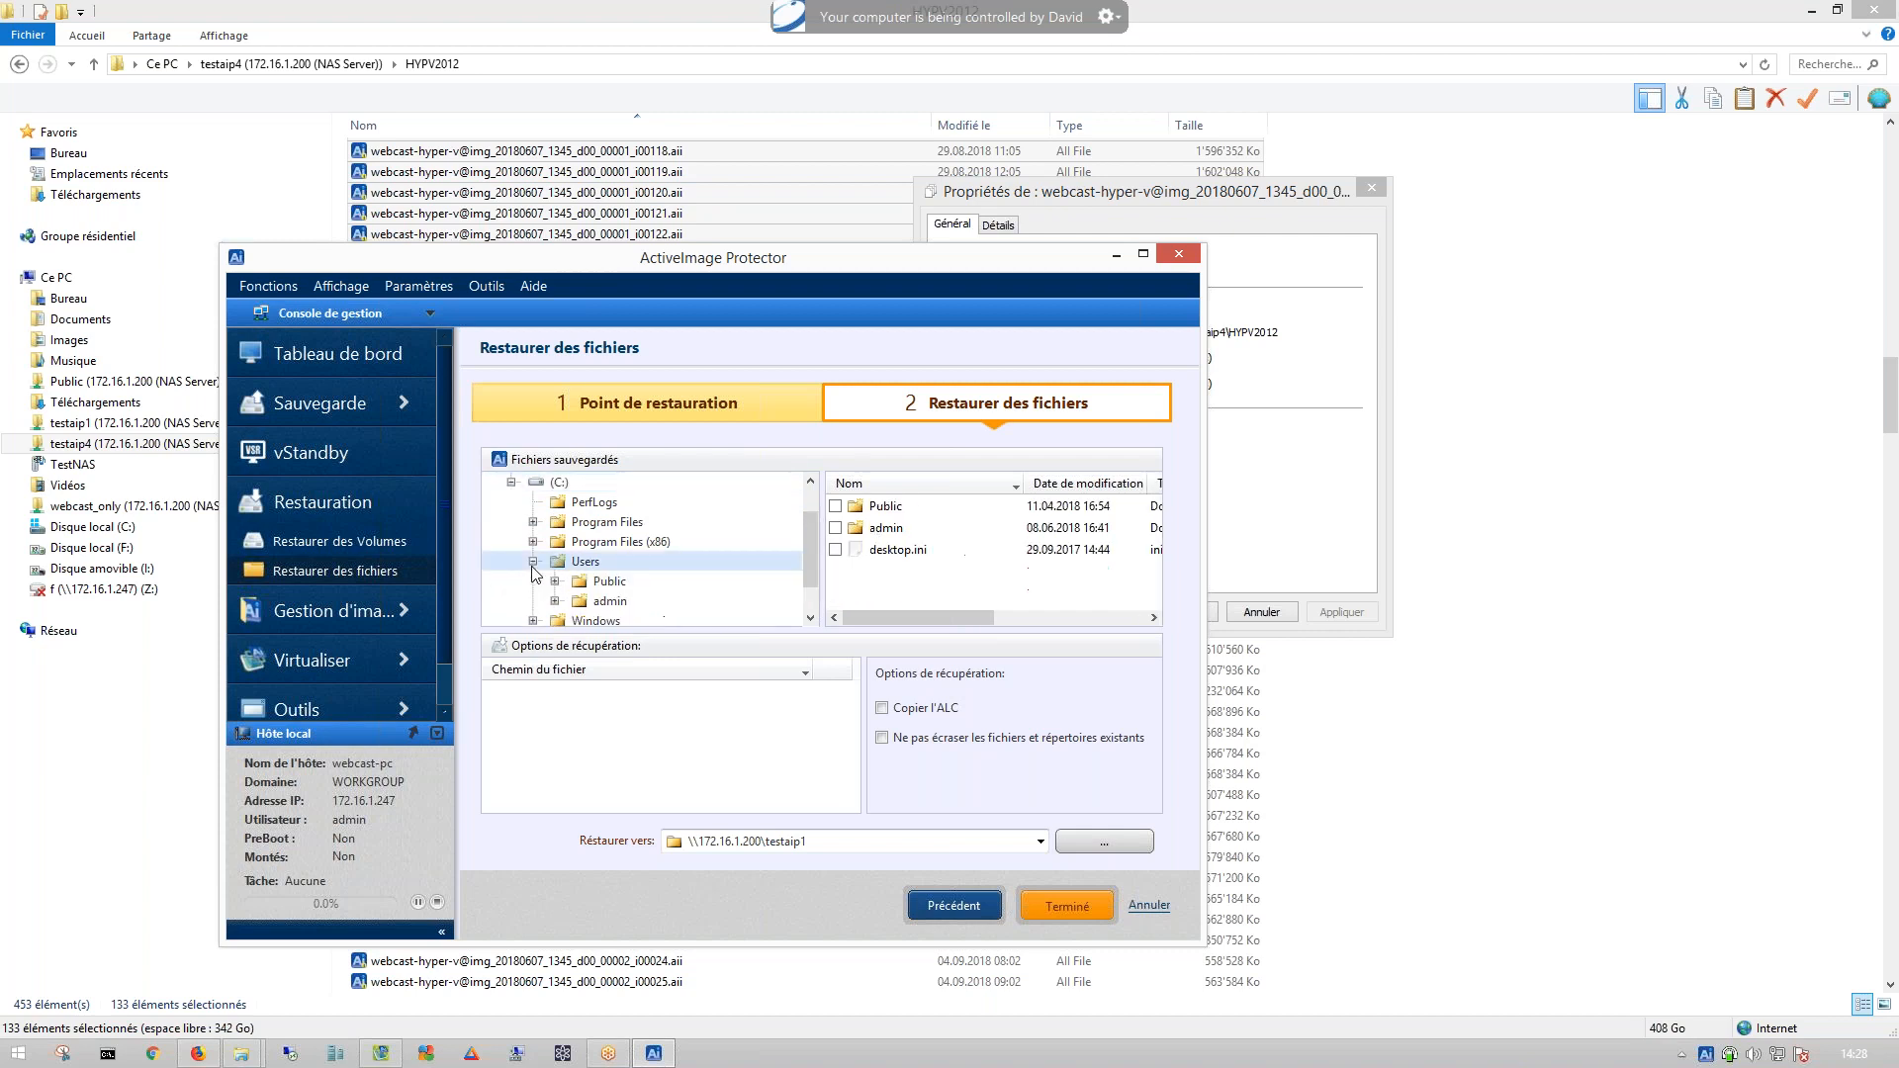
{"action": "left_click", "coordinate": [571, 583]}
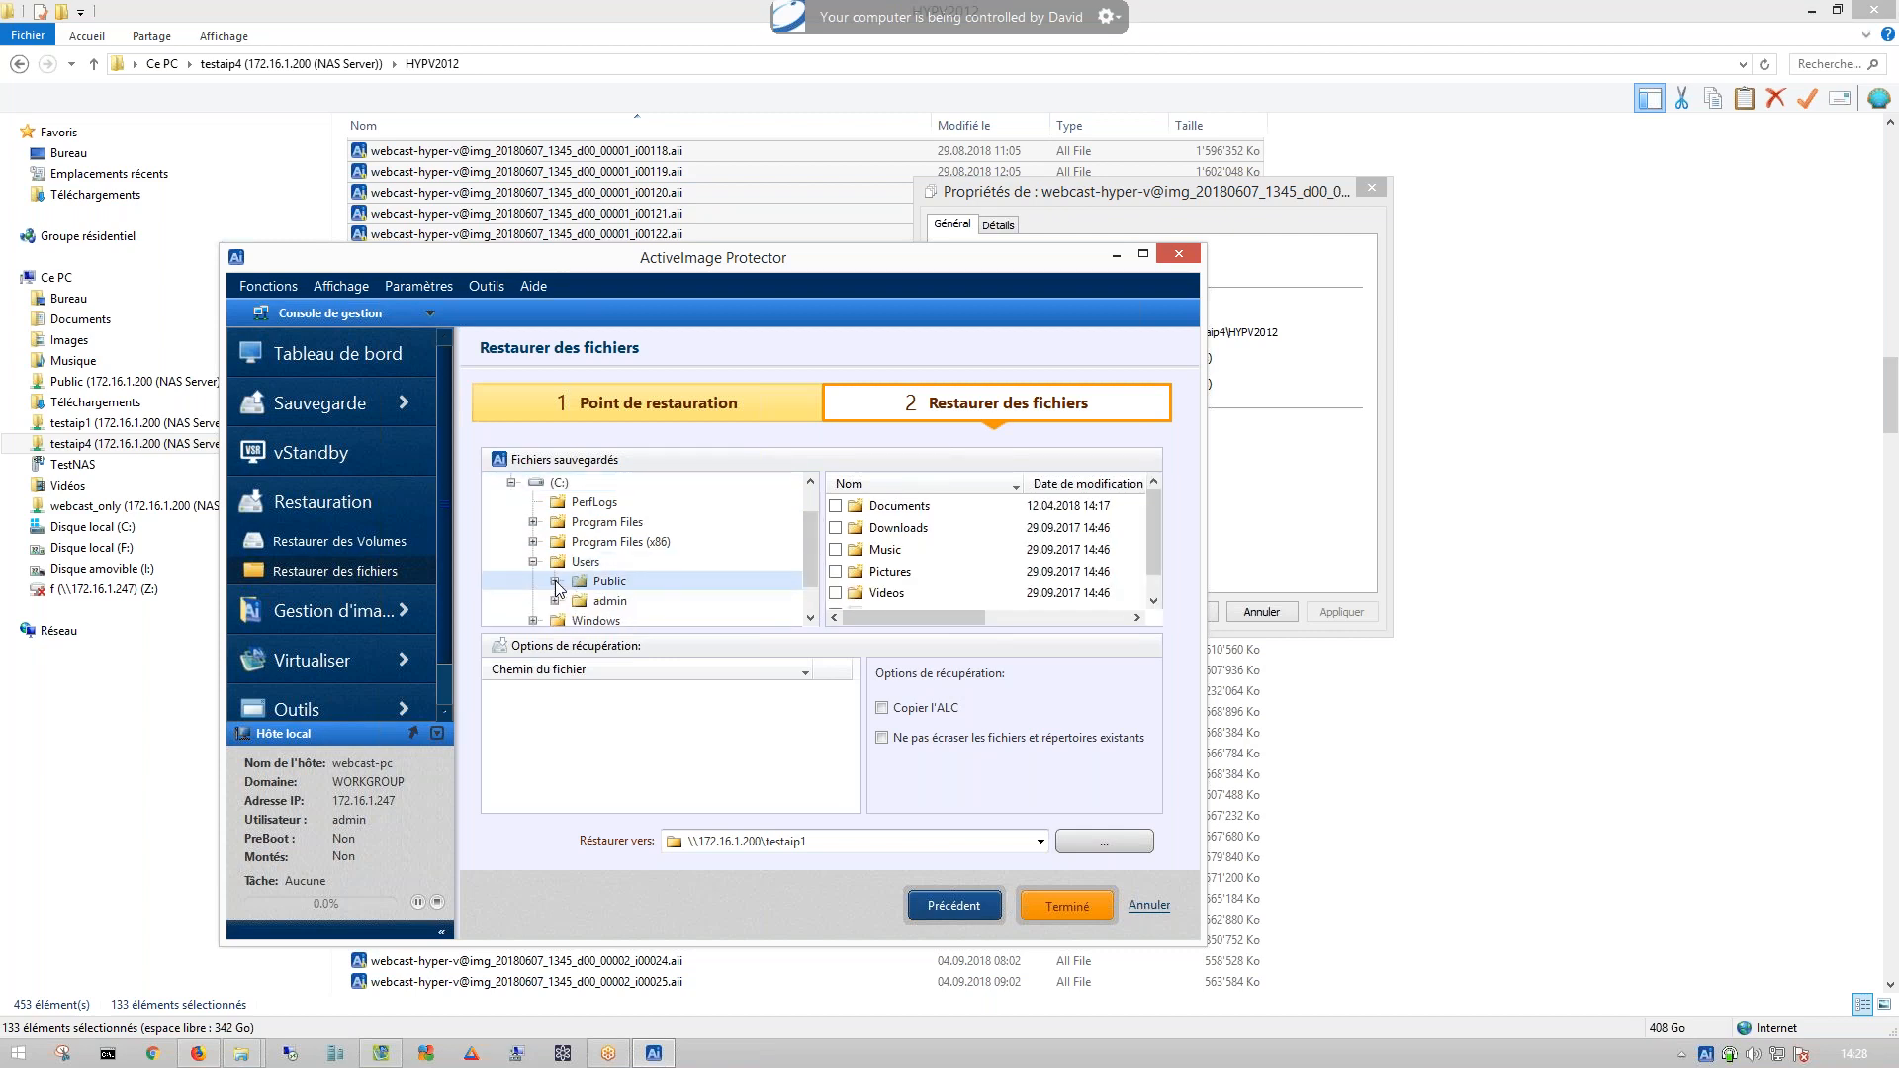
{"action": "left_click", "coordinate": [556, 601]}
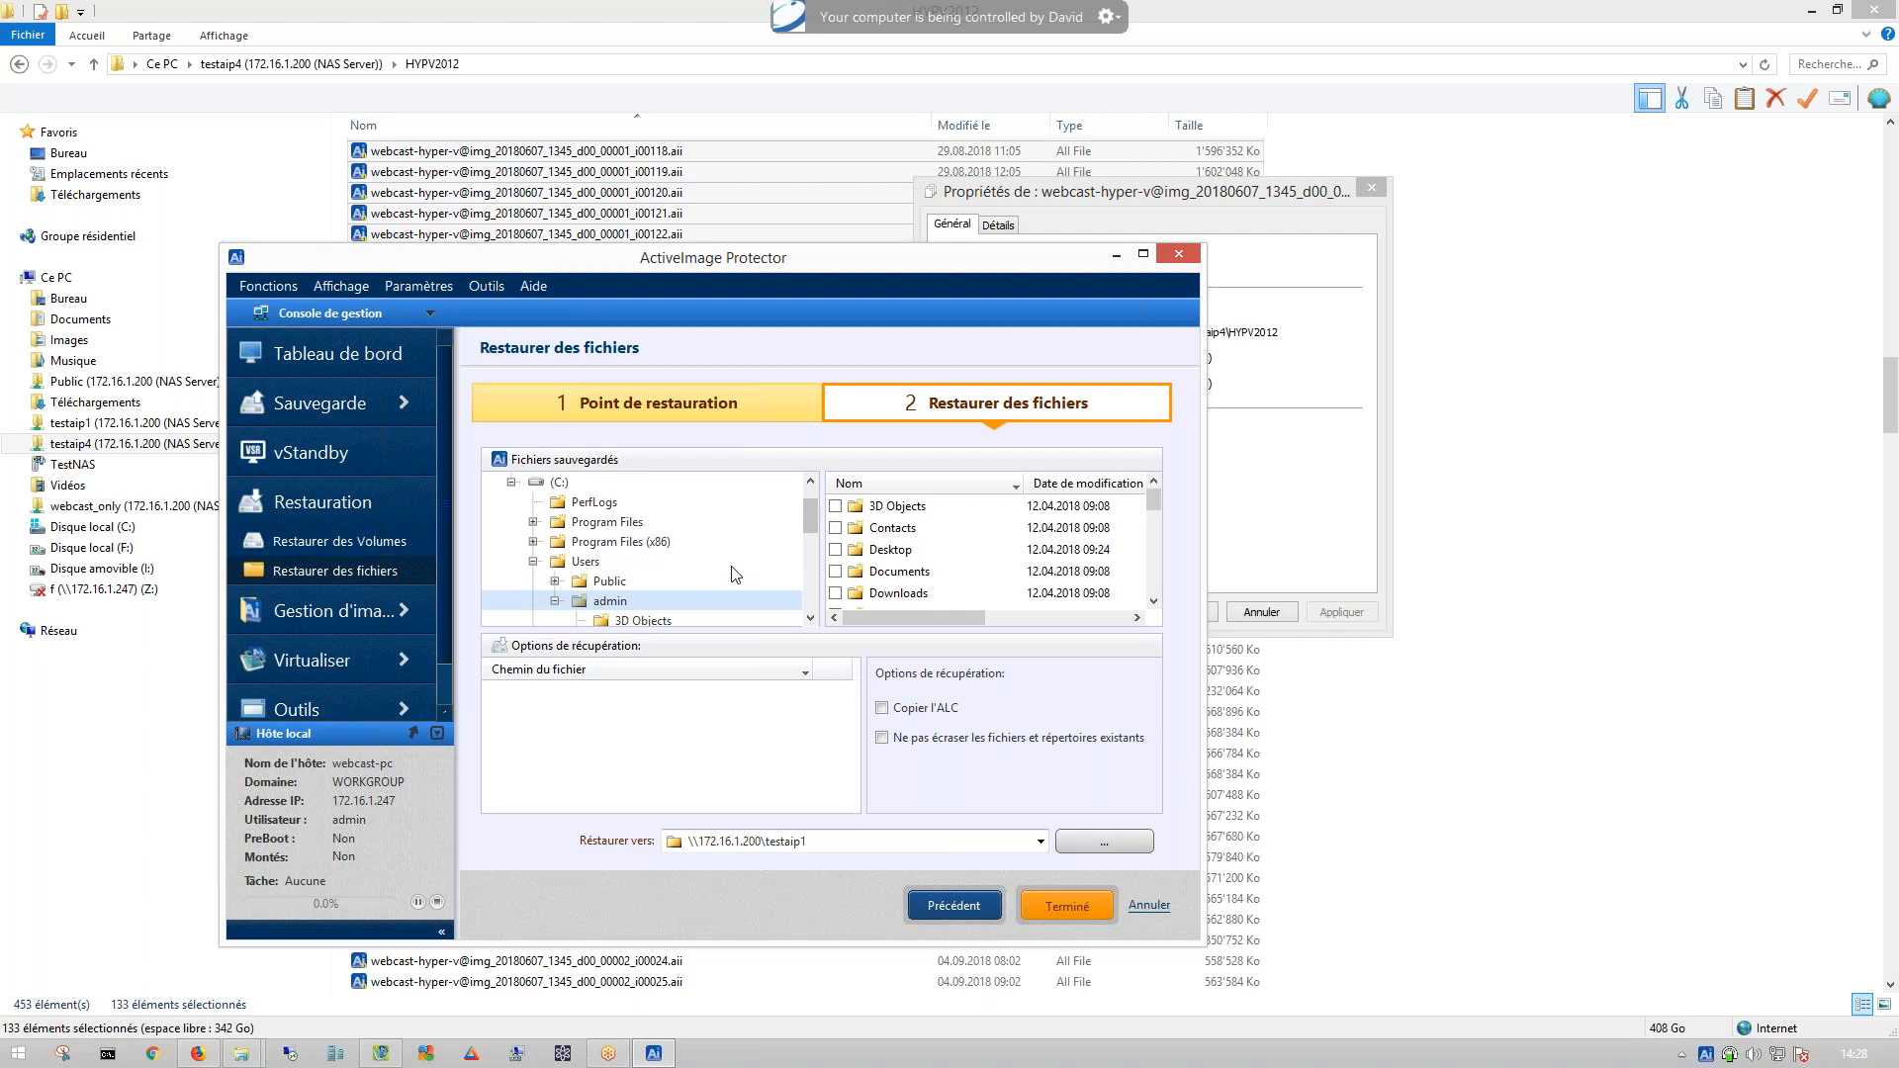
- Check the Downloads, Favorites and Documents folders, and mark desktop.ini from the Desktop folder for restoration
{"action": "scroll", "coordinate": [732, 568], "scroll_direction": "down", "scroll_amount": 3}
{"action": "left_click", "coordinate": [655, 539]}
{"action": "left_click", "coordinate": [654, 523]}
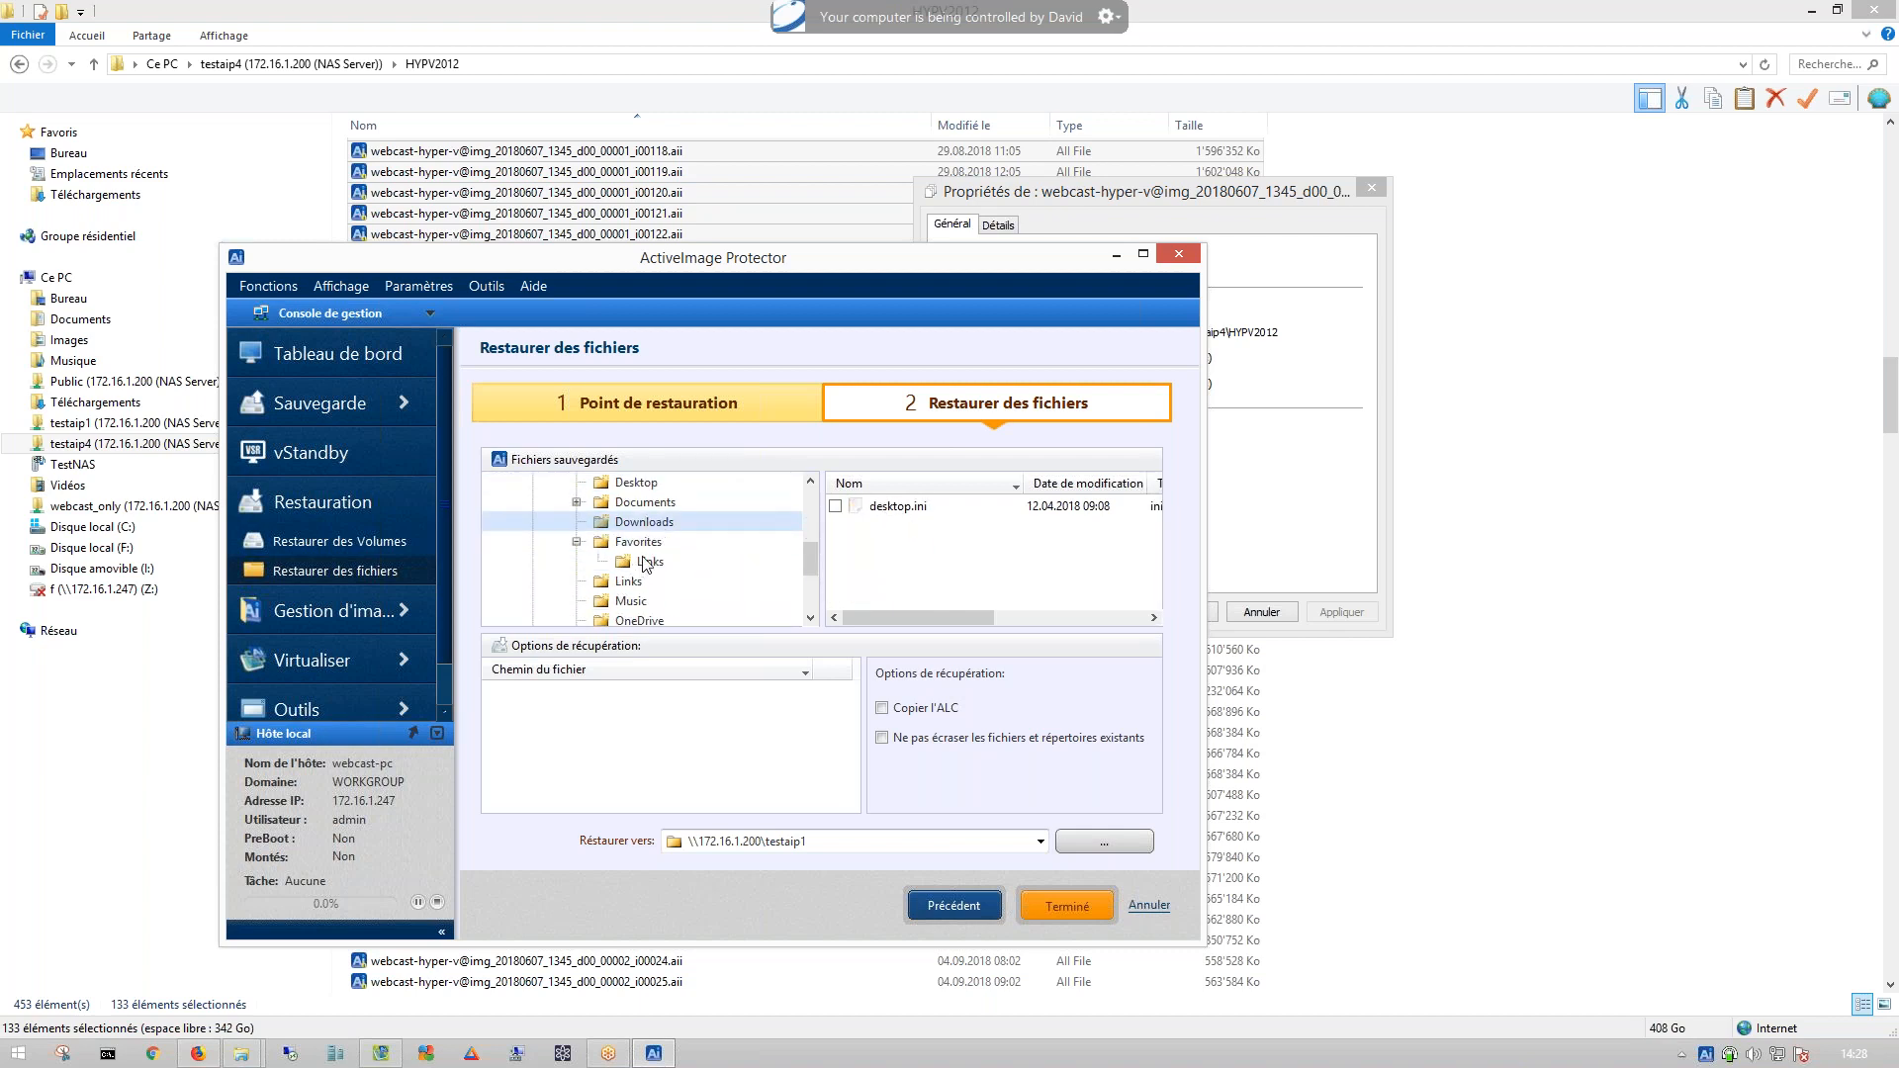
{"action": "left_click", "coordinate": [648, 545]}
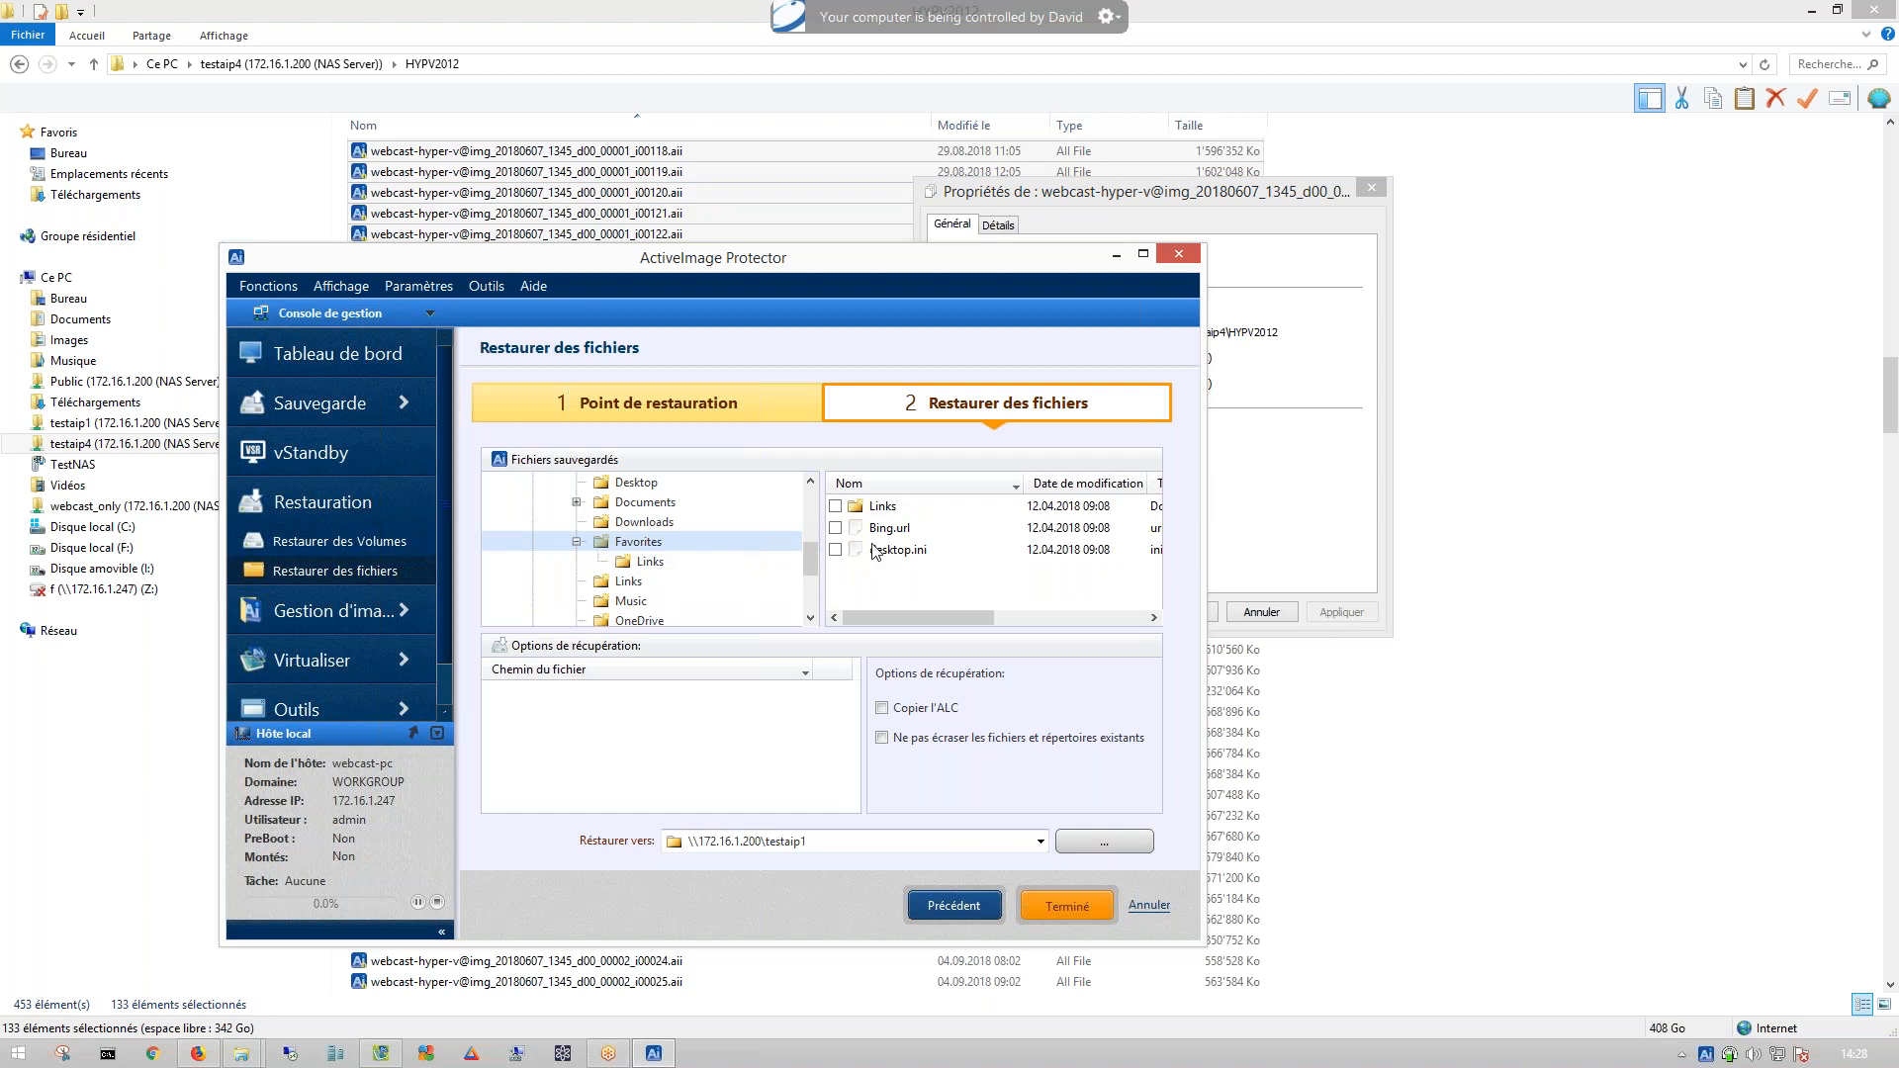
{"action": "left_click", "coordinate": [665, 503]}
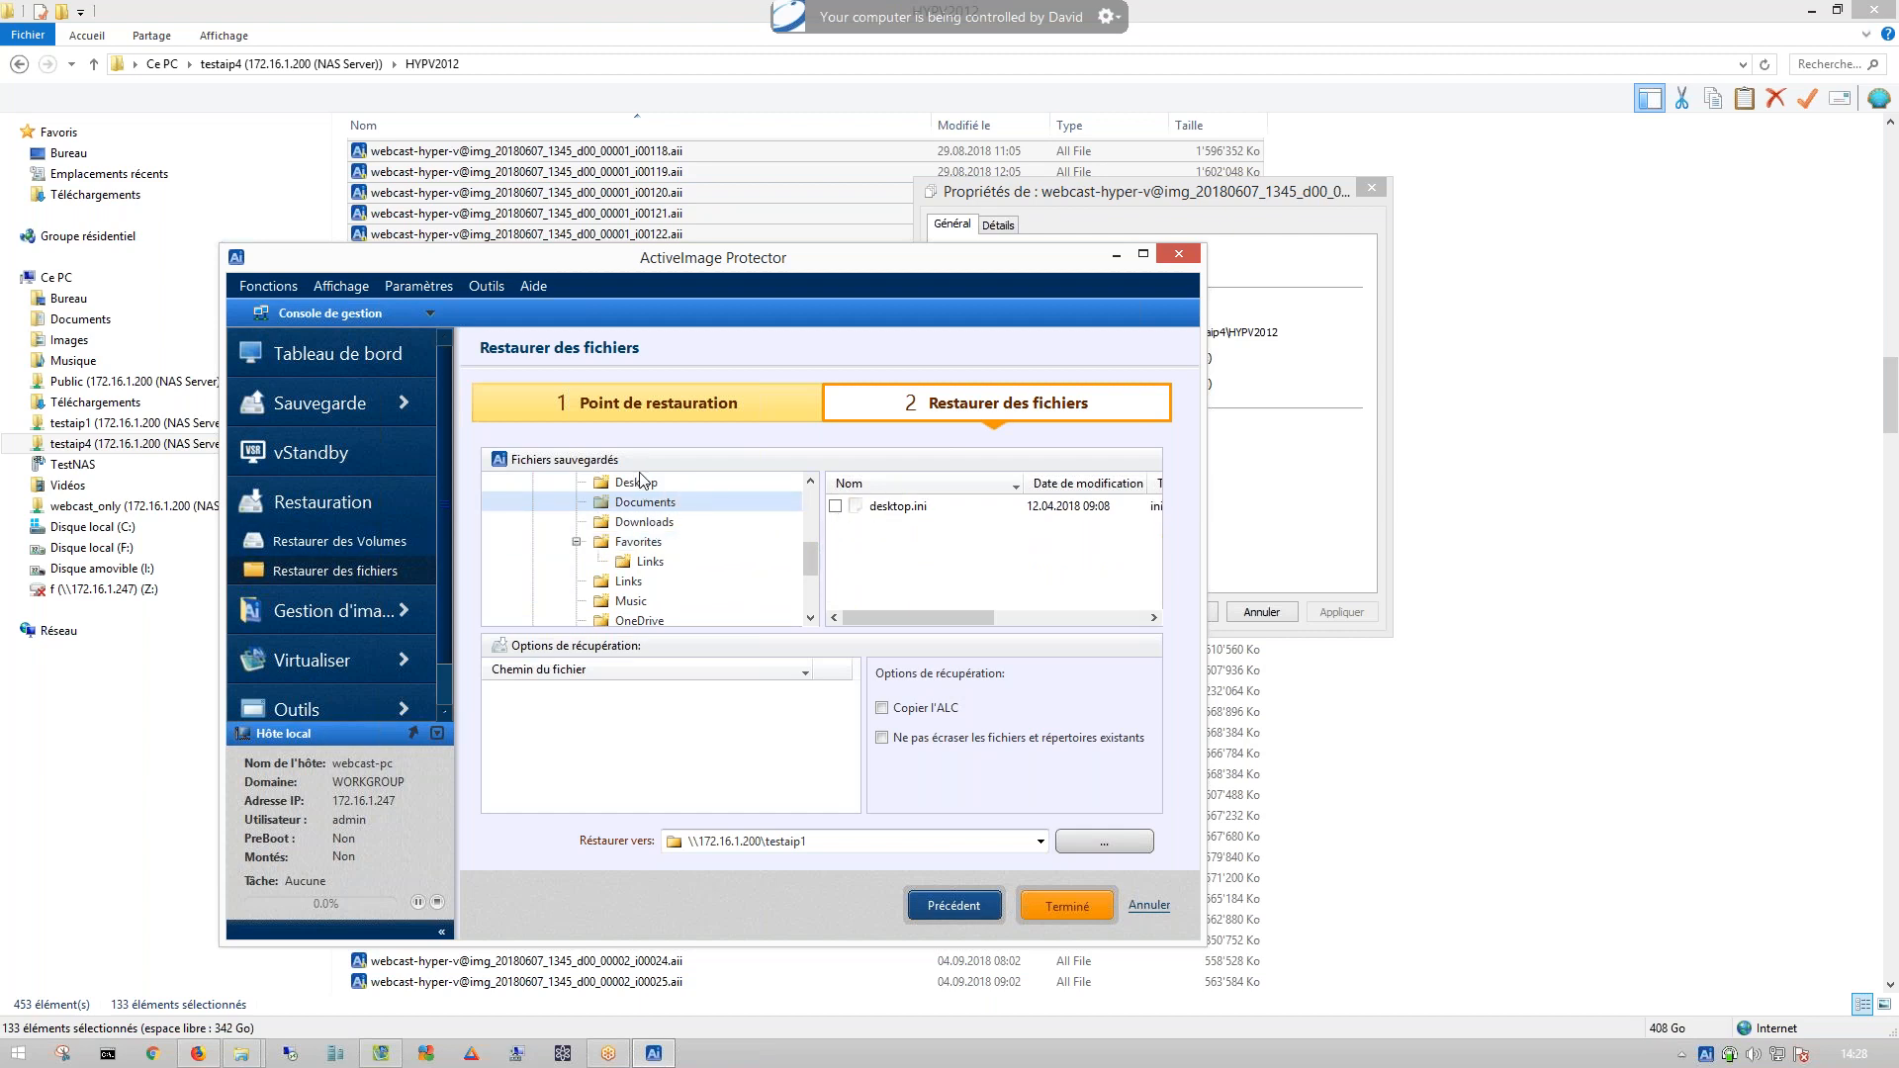
{"action": "left_click", "coordinate": [641, 484]}
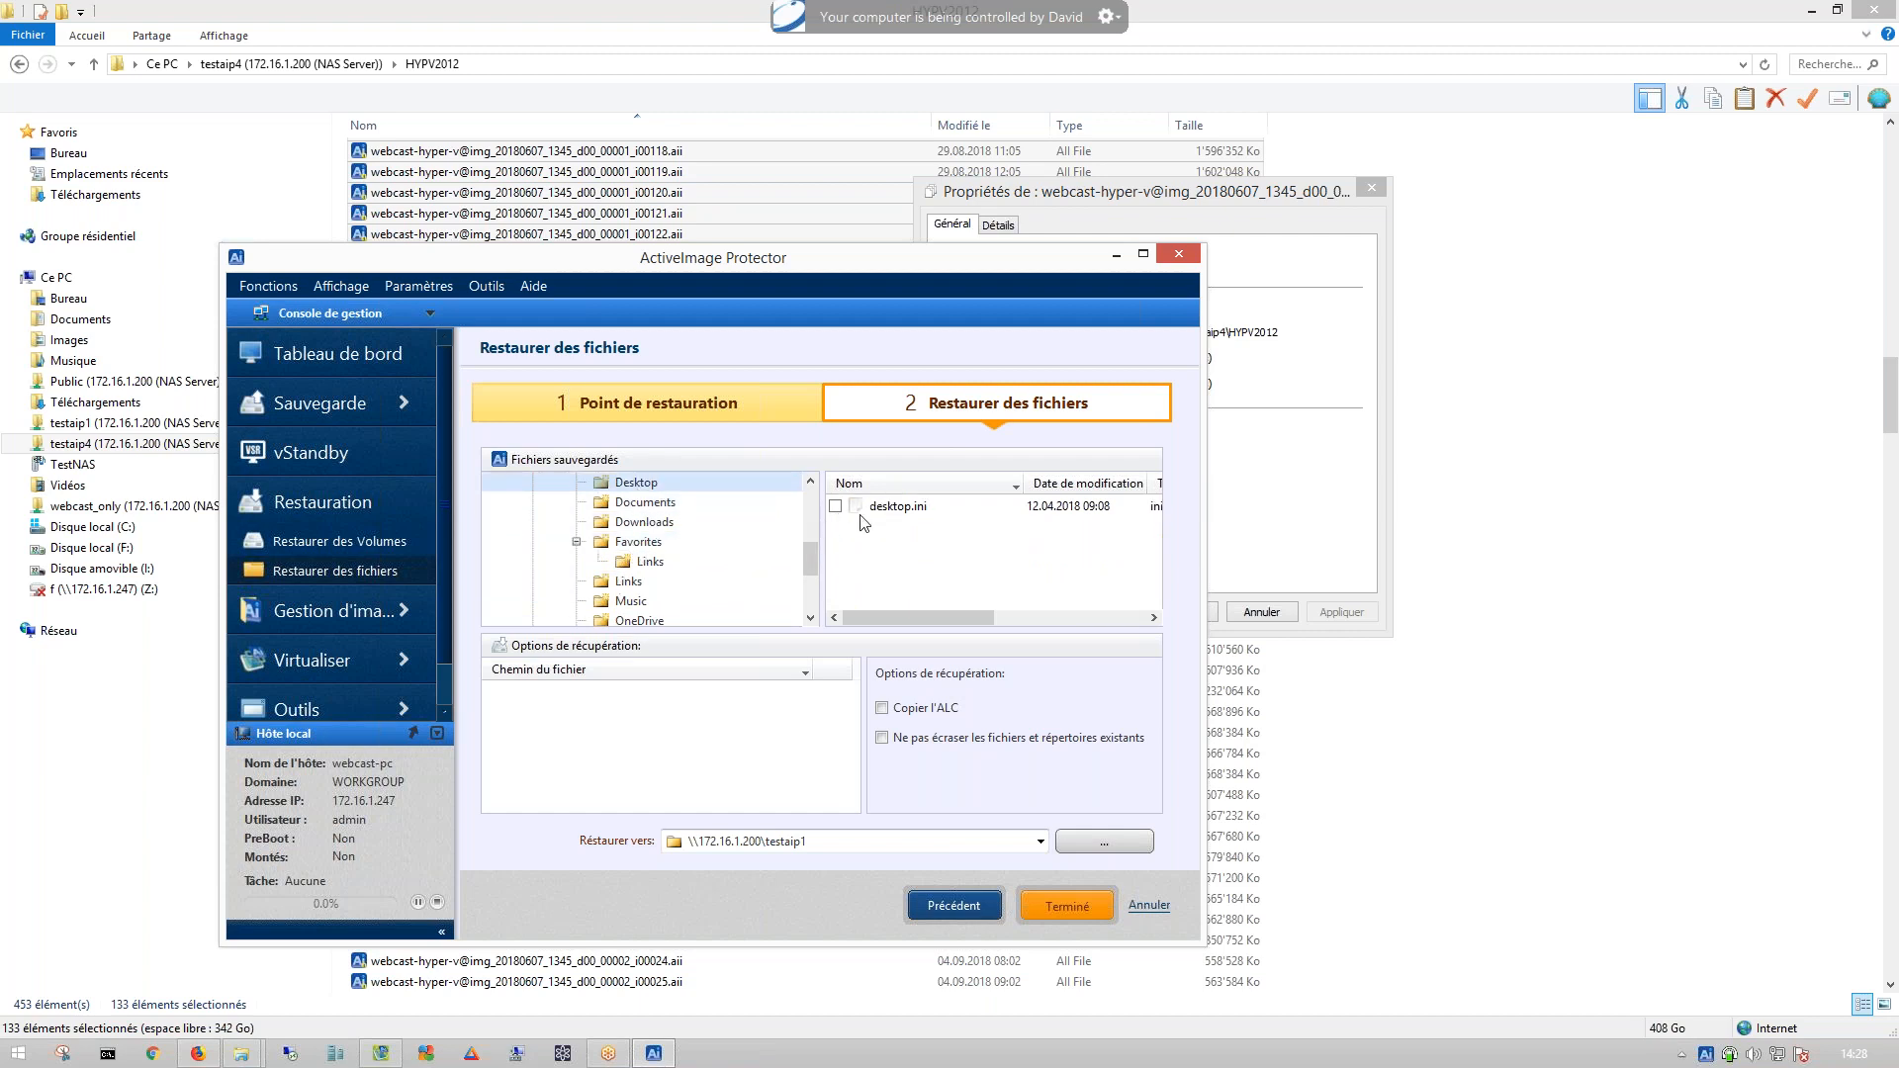
{"action": "left_click", "coordinate": [835, 506]}
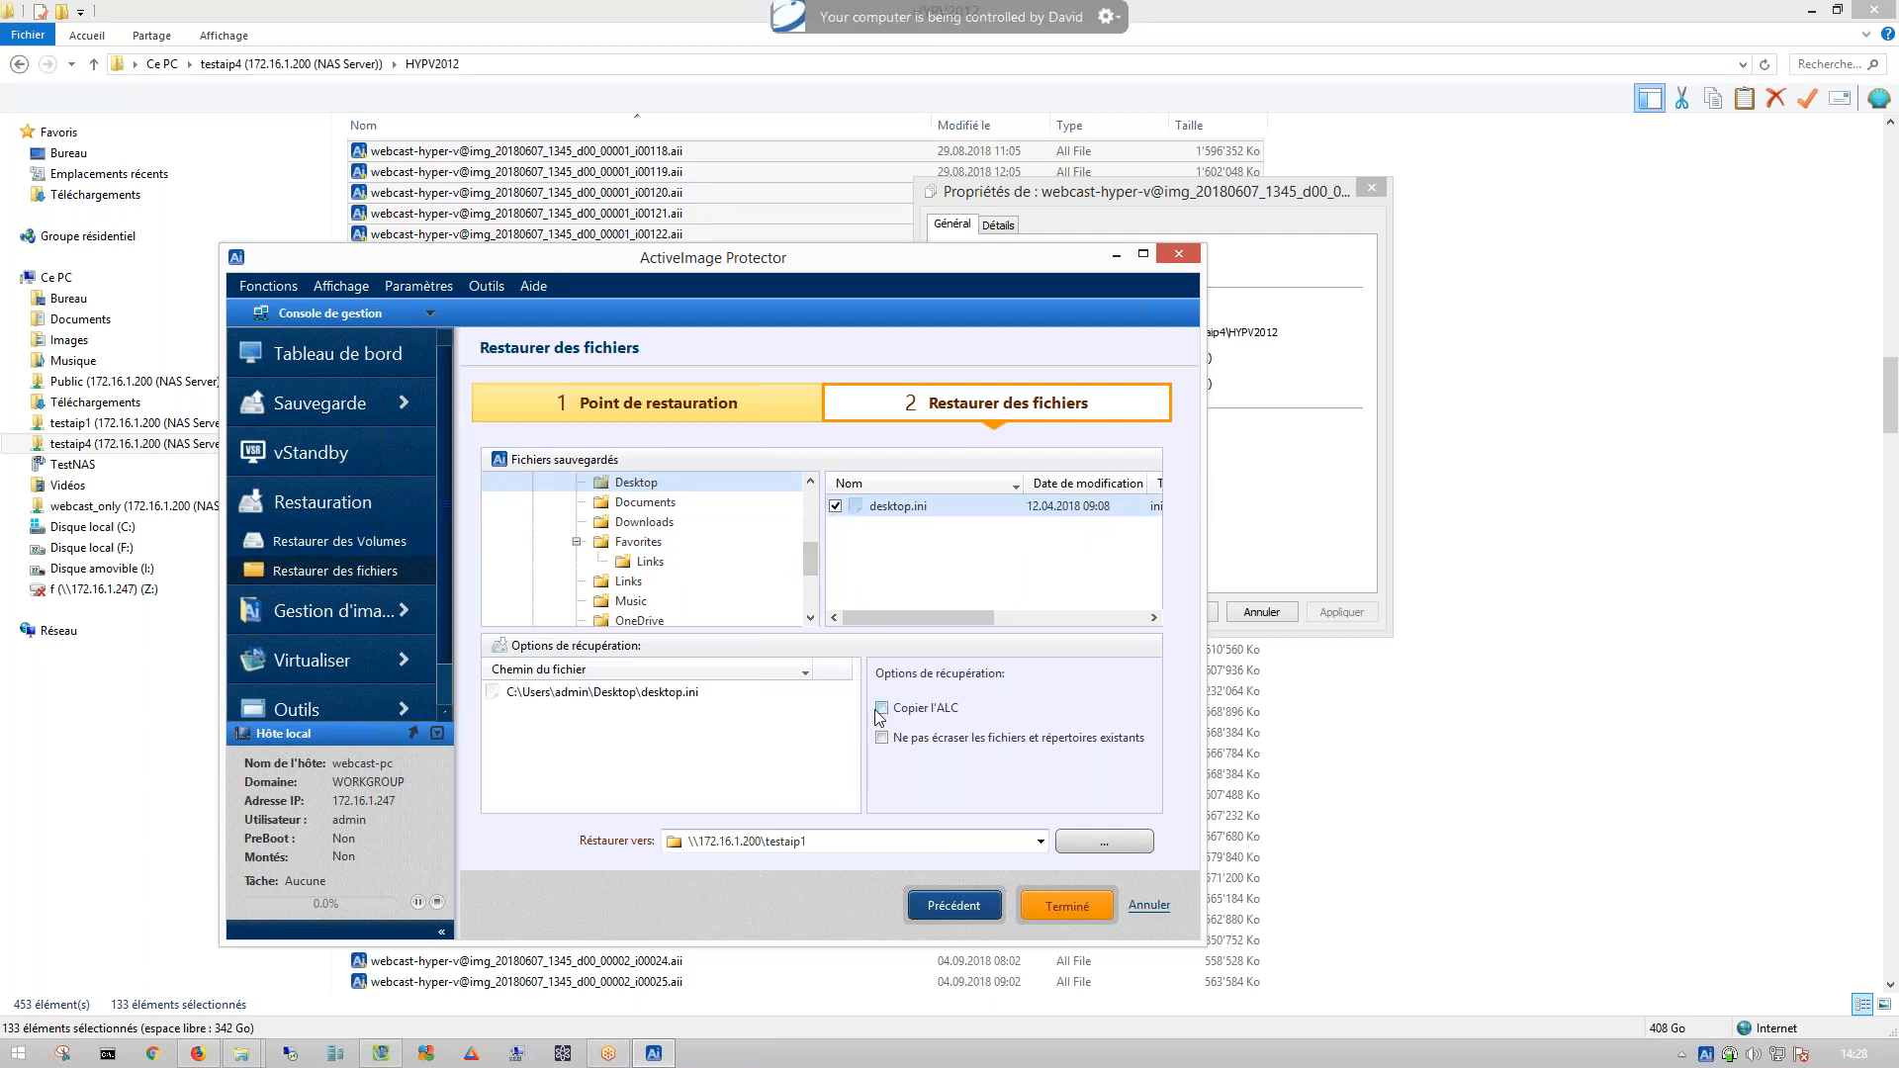
- Set the restore destination to the local Documents folder, C:\Users\admin\Documents, and run the file restore
{"action": "left_click", "coordinate": [862, 839]}
{"action": "left_click", "coordinate": [856, 839]}
{"action": "left_click", "coordinate": [1041, 840]}
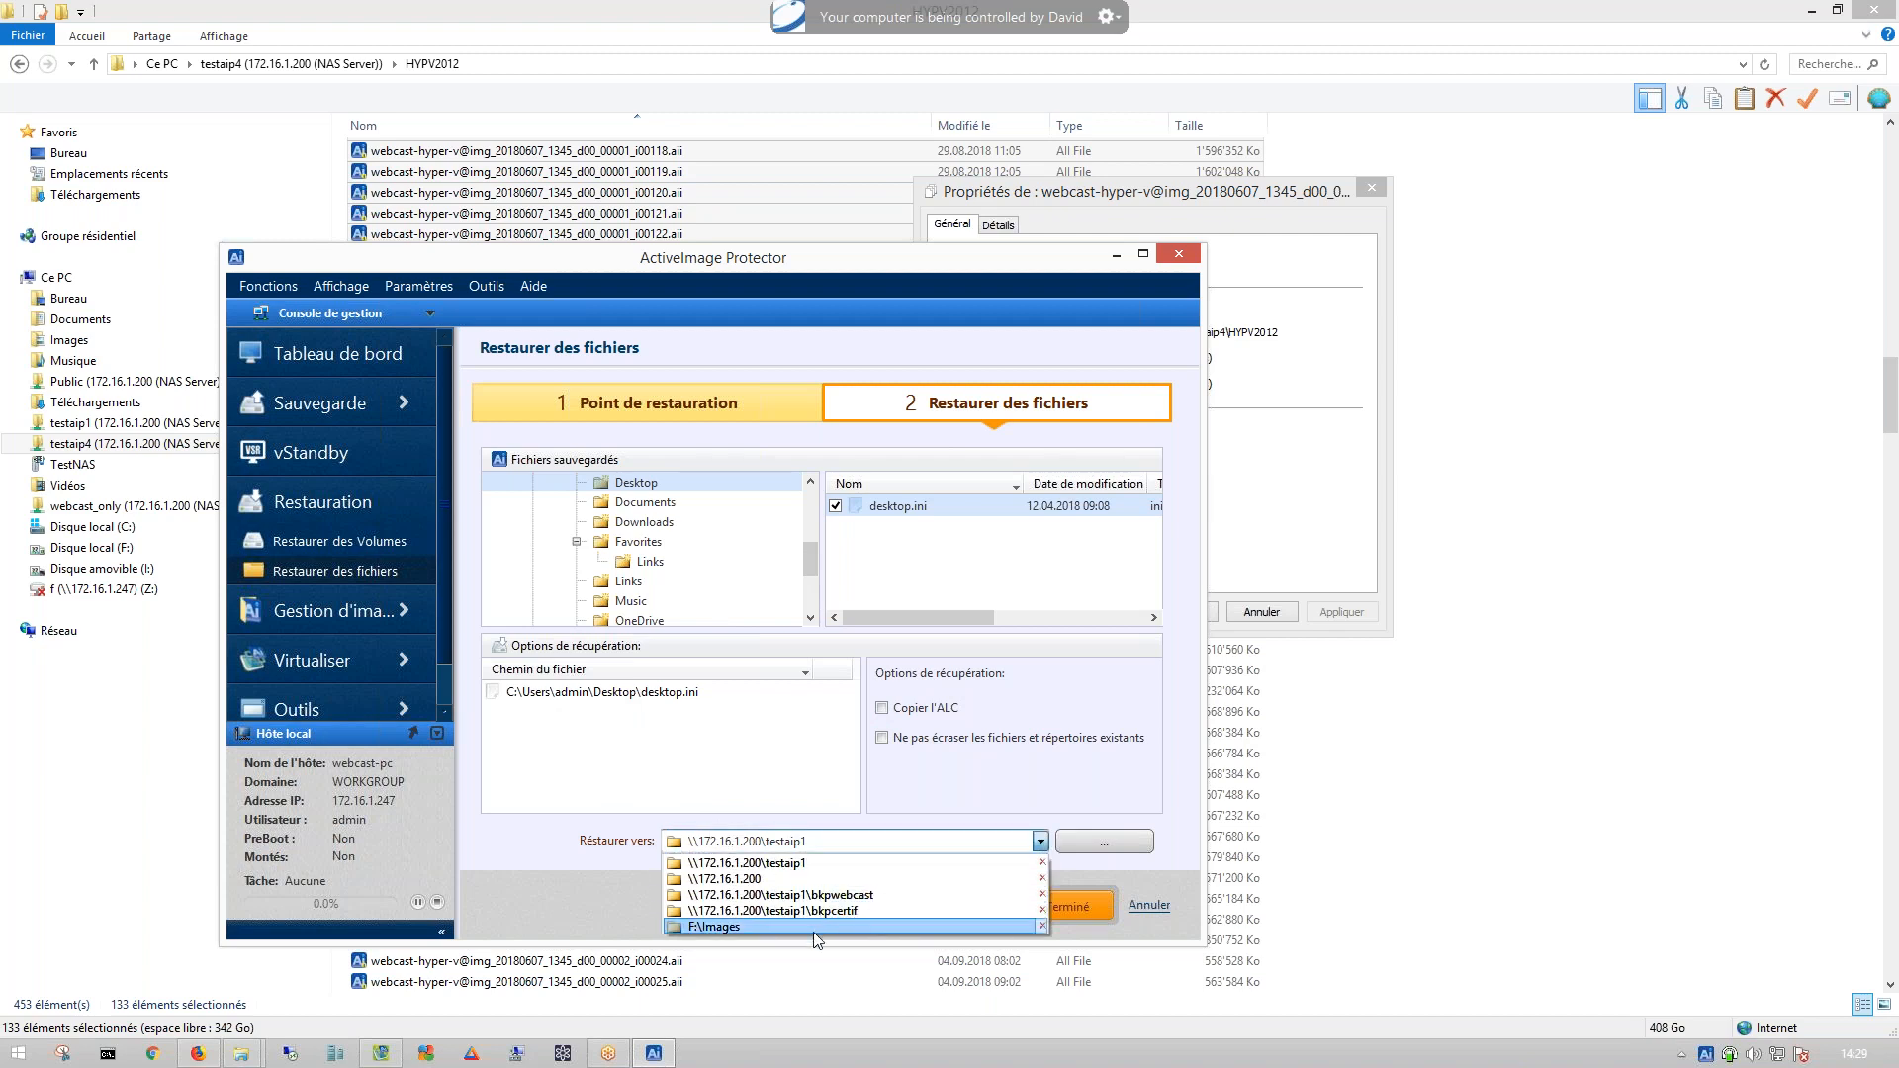
{"action": "left_click", "coordinate": [1101, 857]}
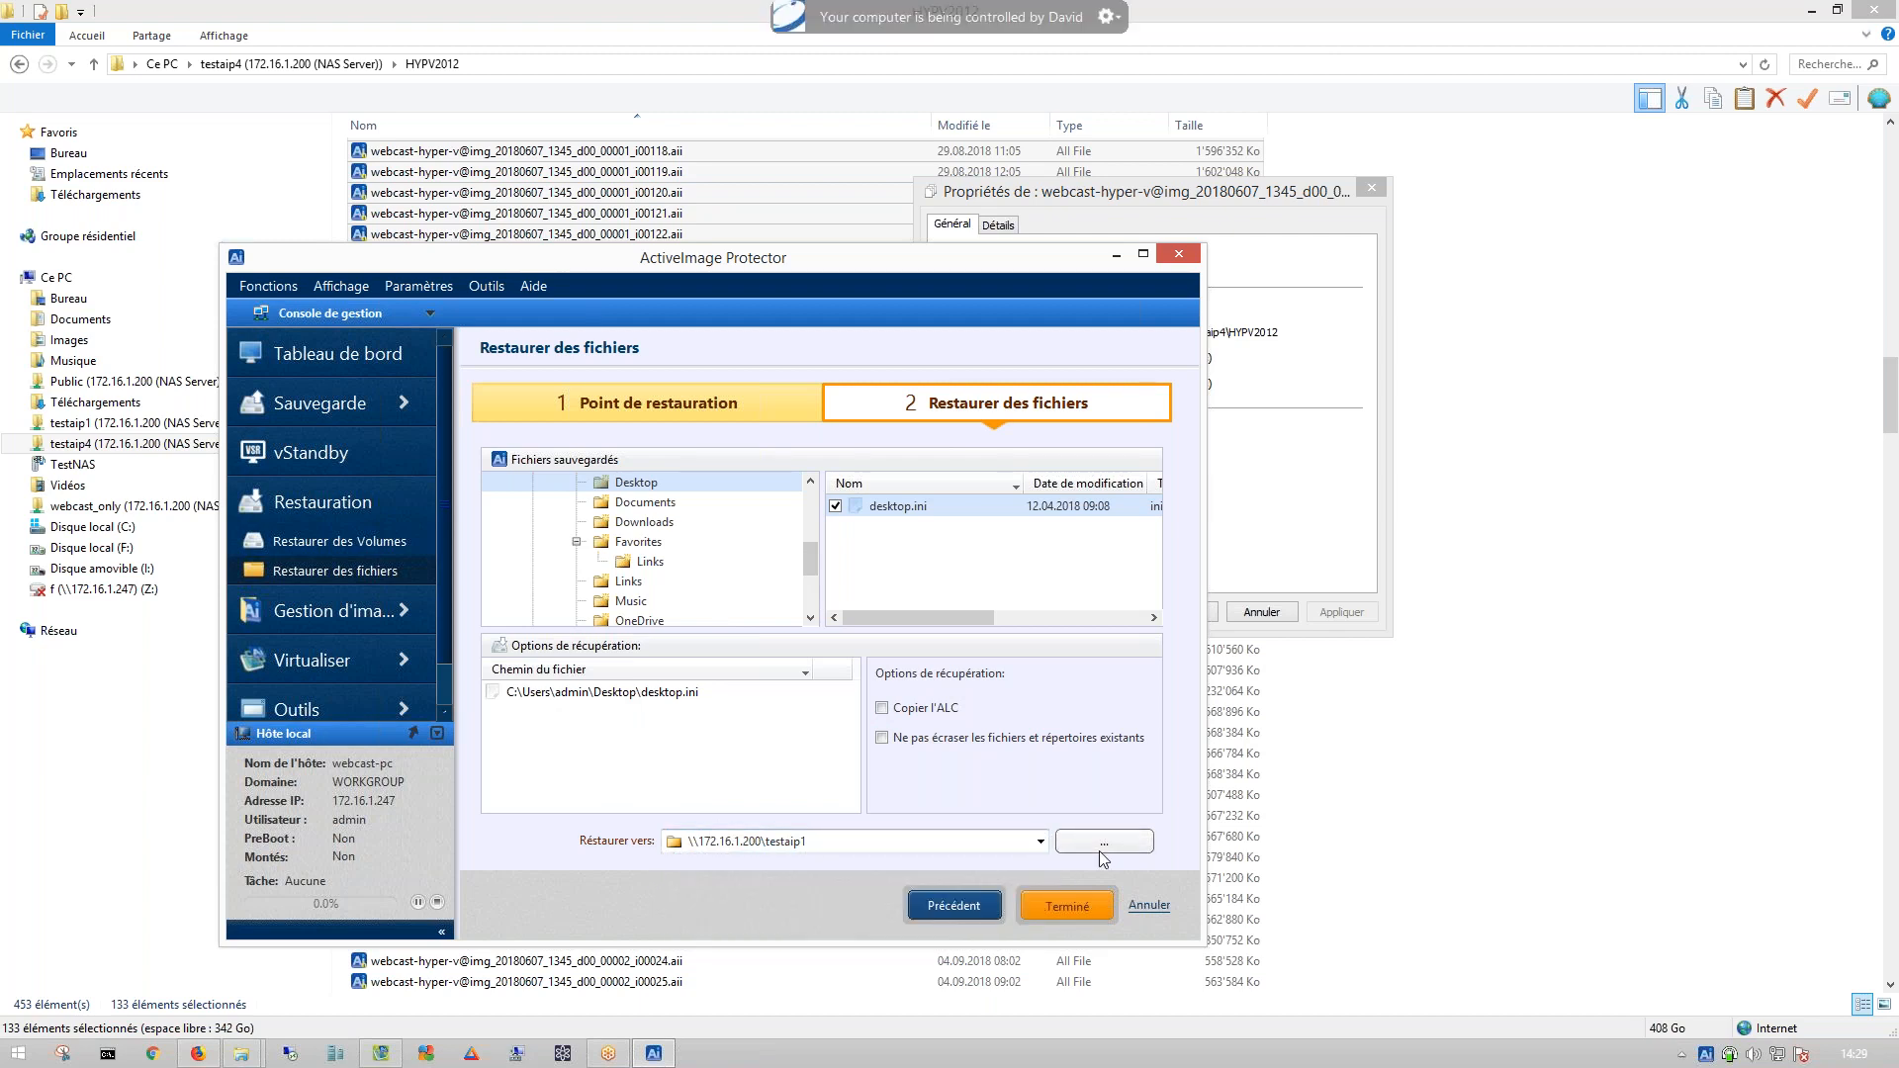
{"action": "left_click", "coordinate": [1101, 849]}
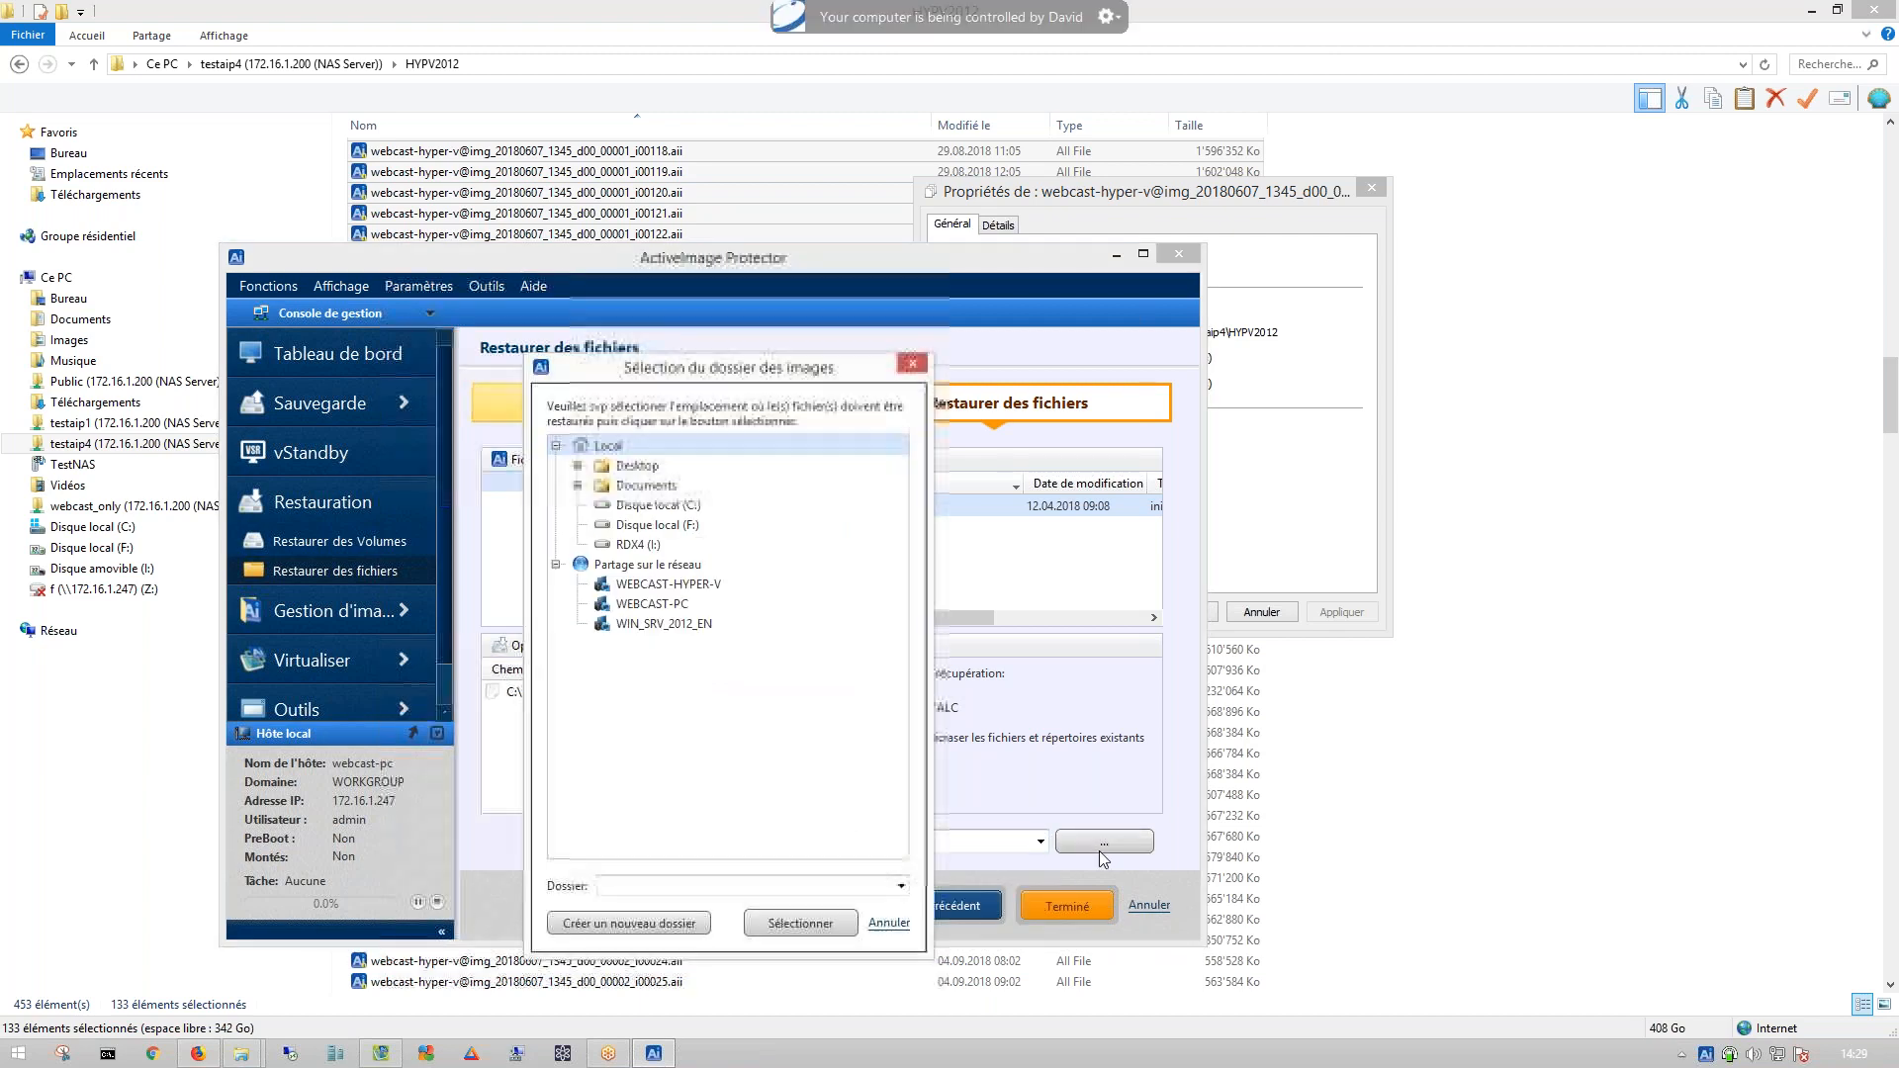
{"action": "double_click", "coordinate": [641, 509]}
{"action": "double_click", "coordinate": [643, 467]}
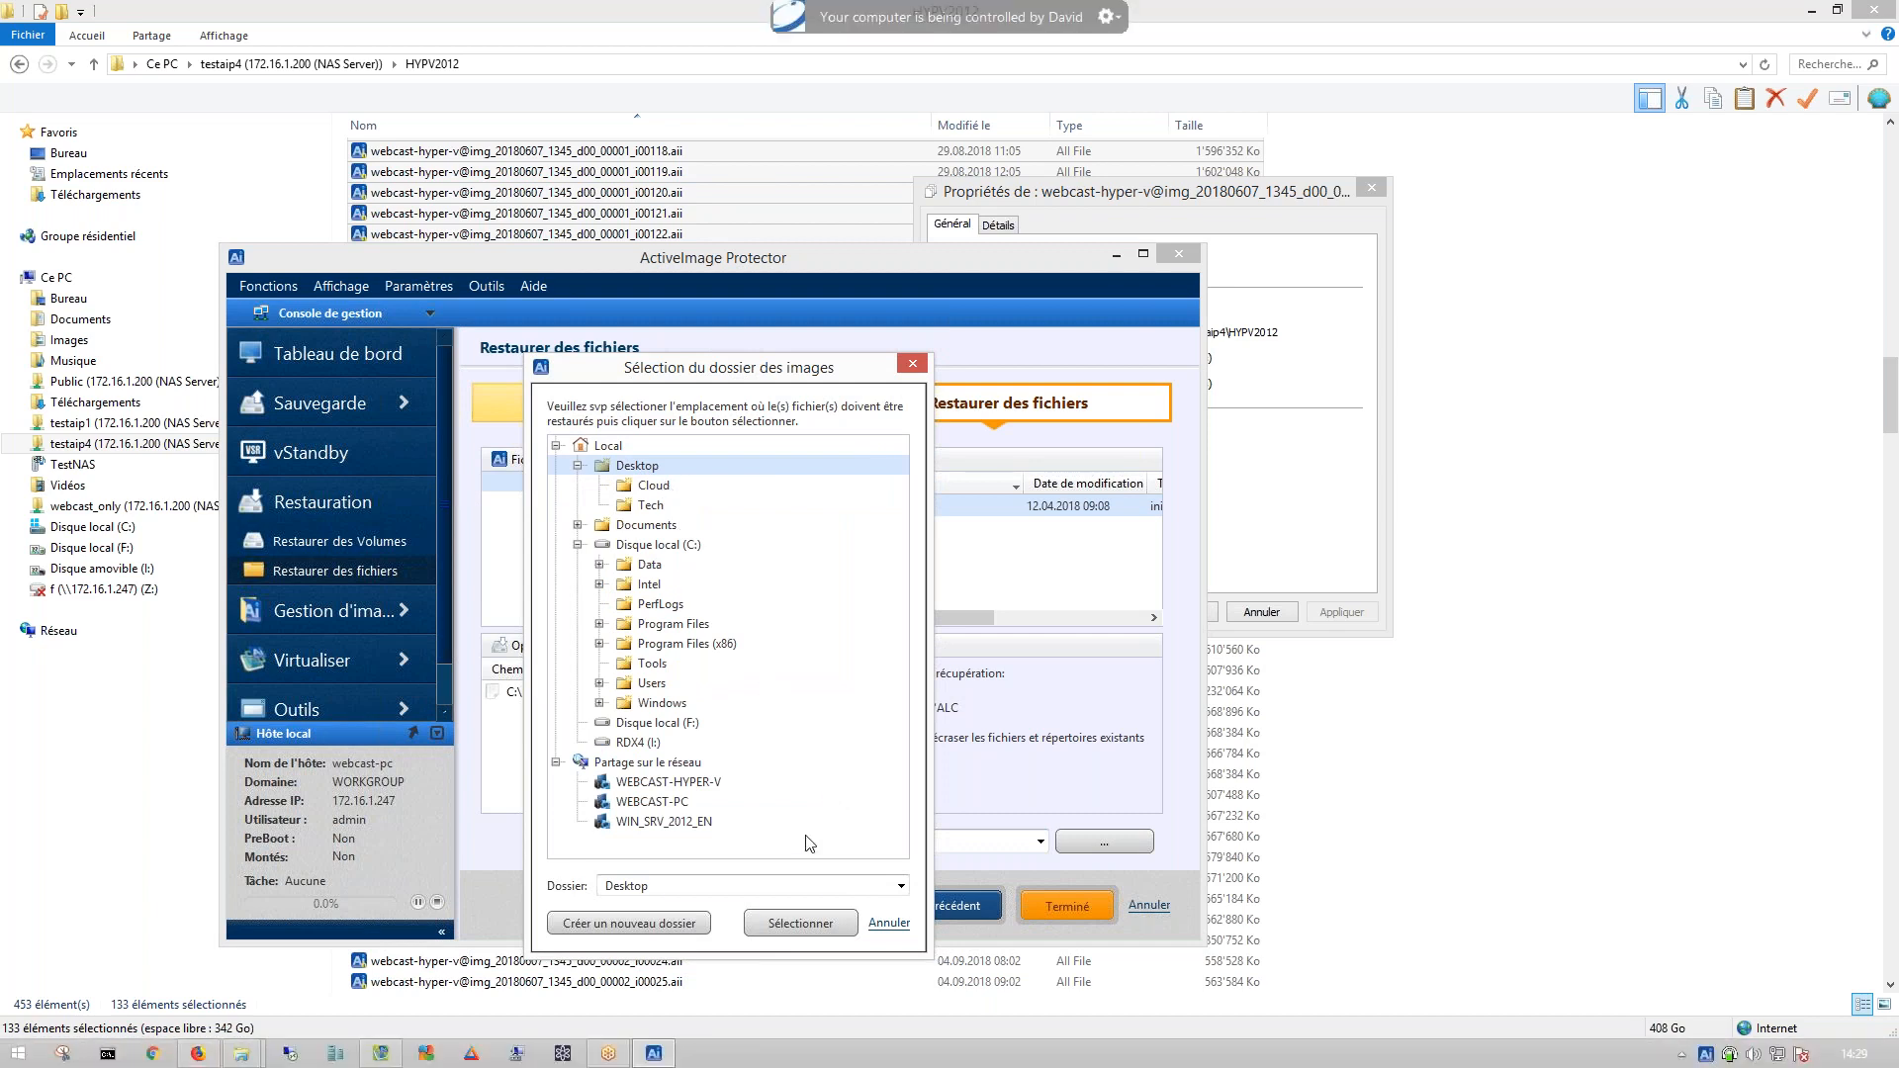
{"action": "double_click", "coordinate": [643, 525]}
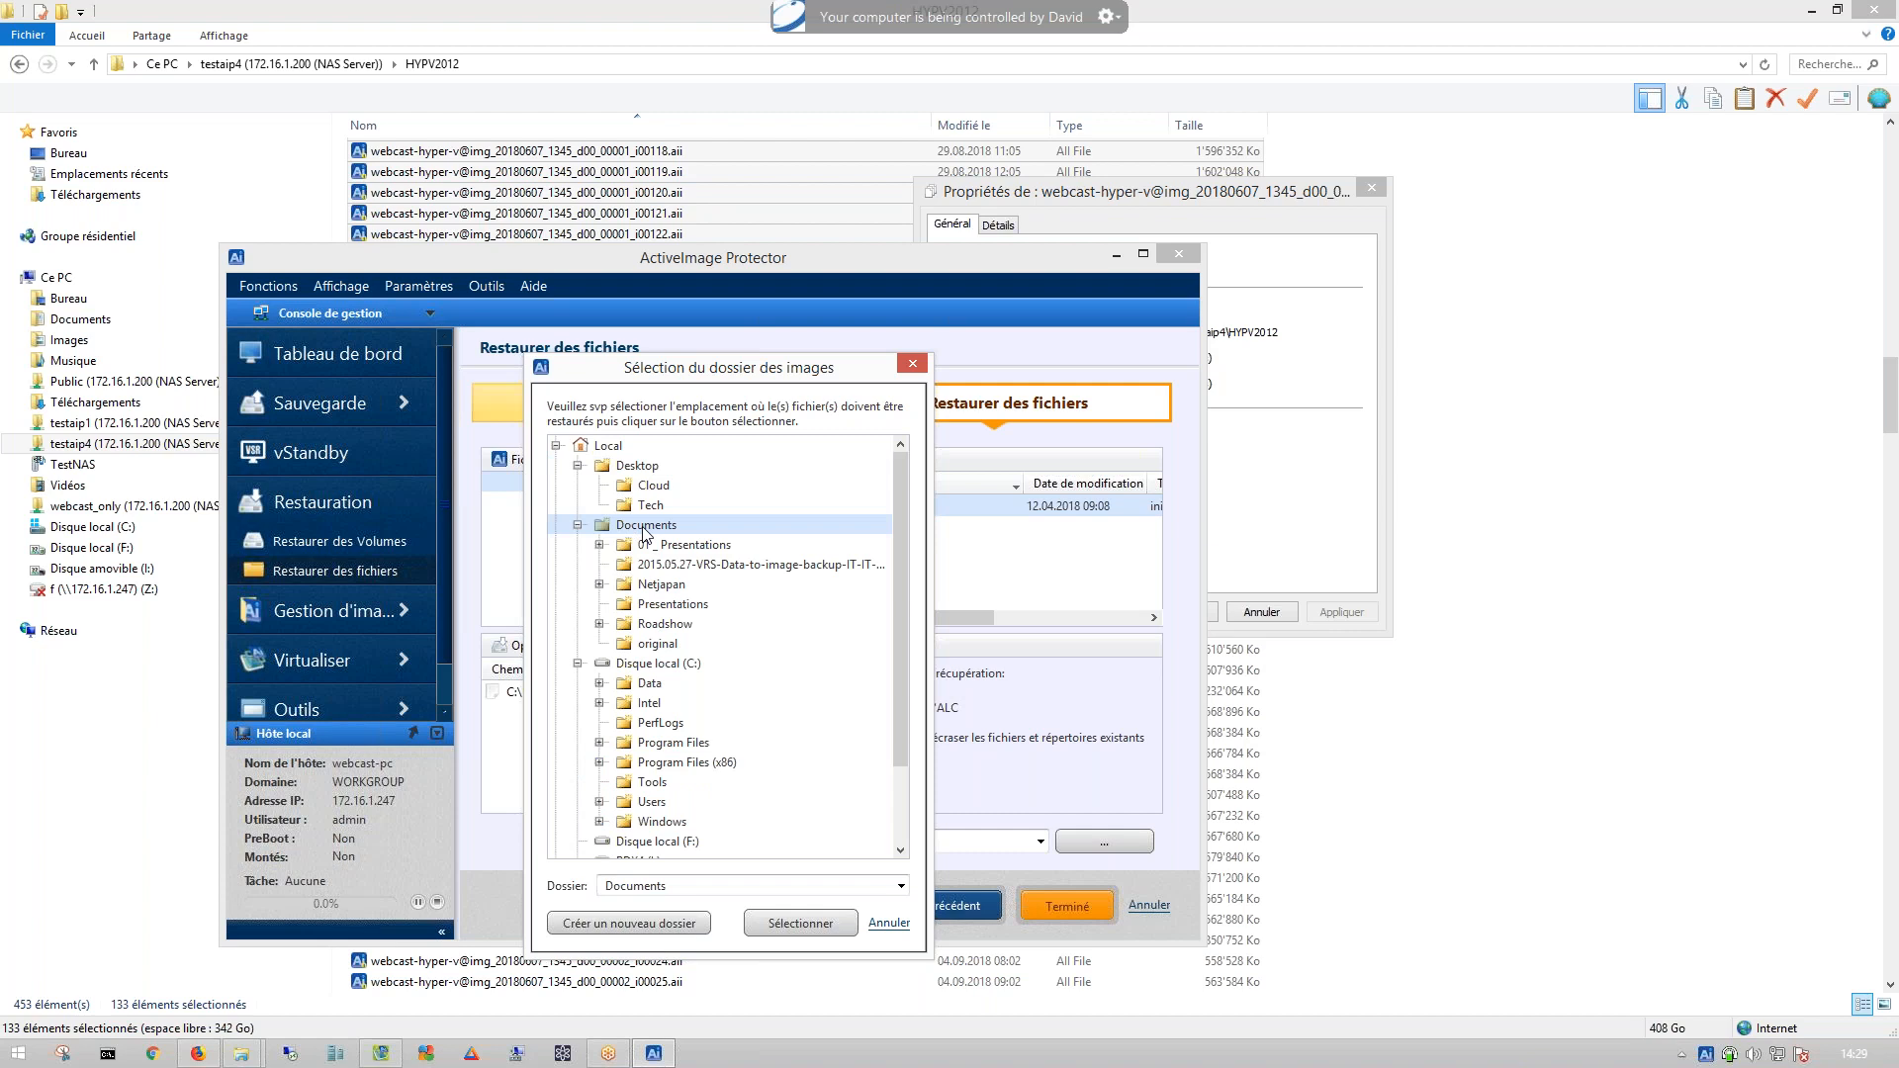
{"action": "left_click", "coordinate": [801, 922]}
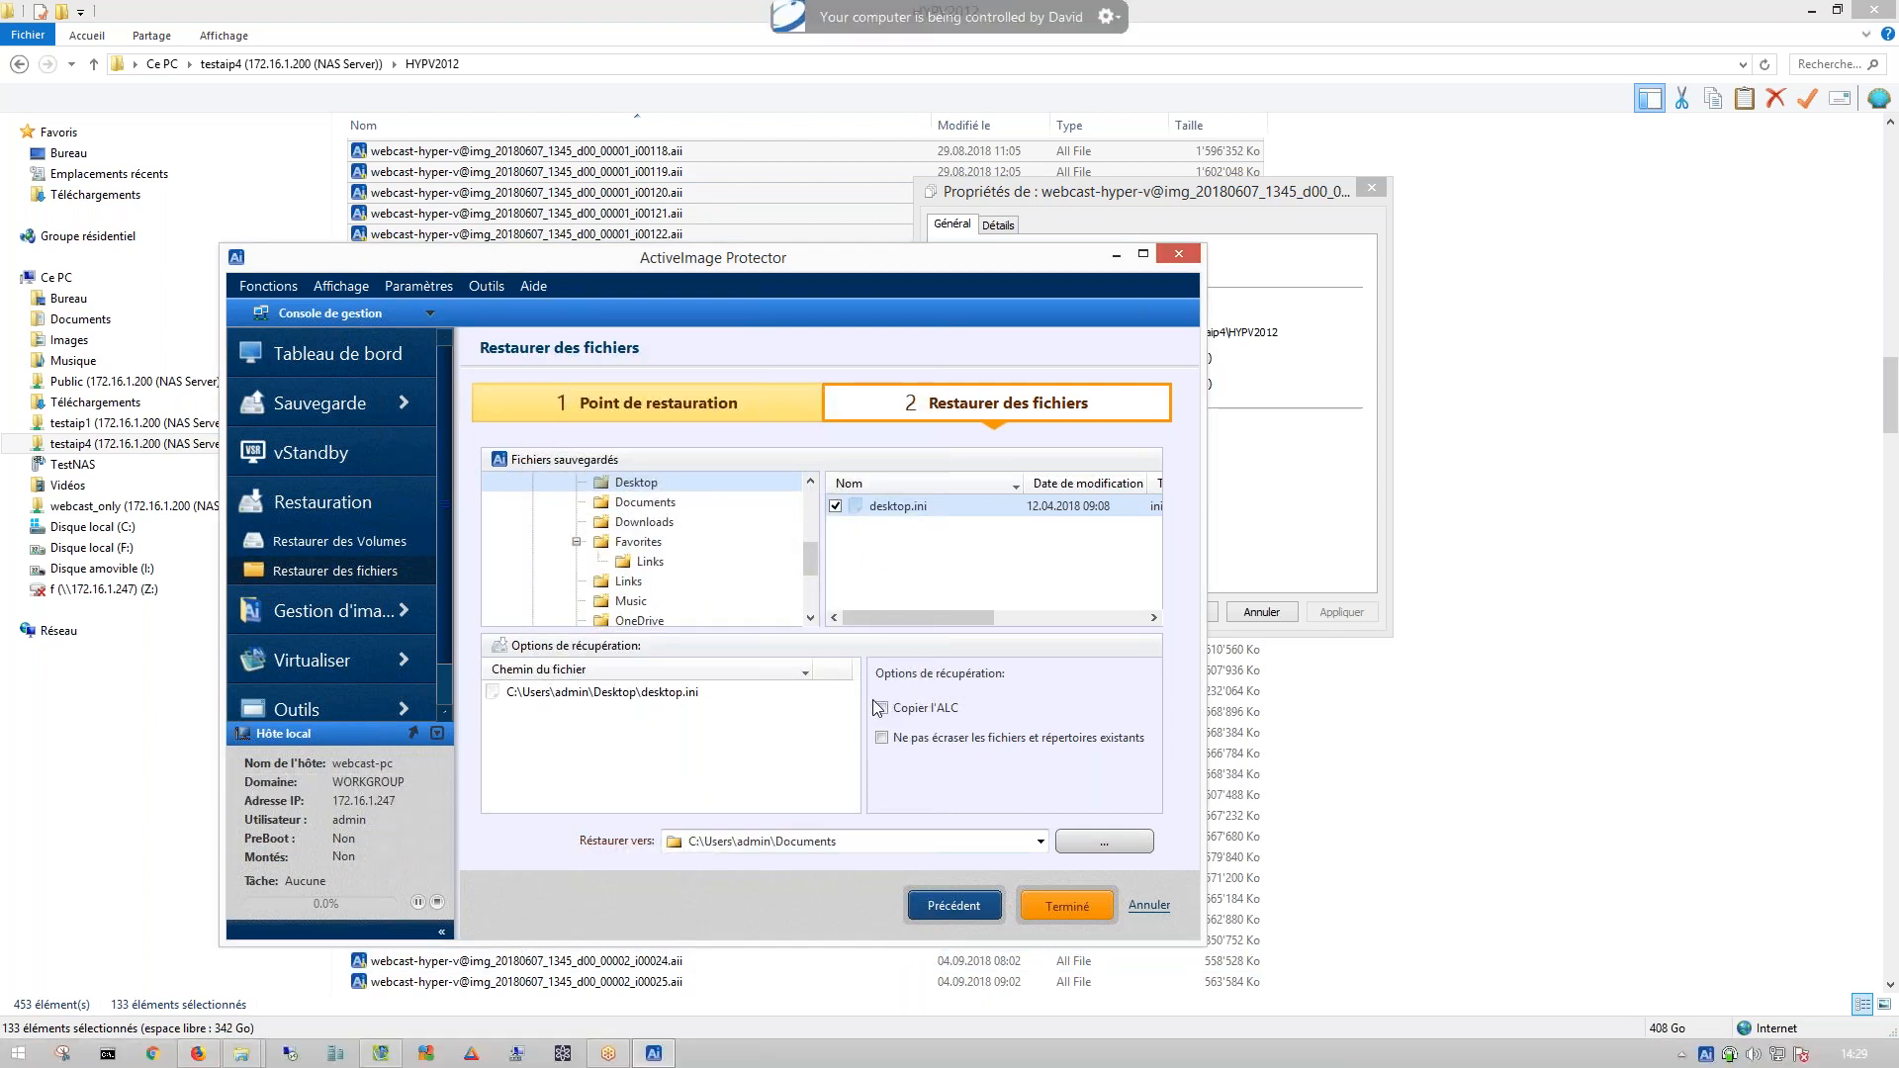
{"action": "left_click", "coordinate": [1041, 889]}
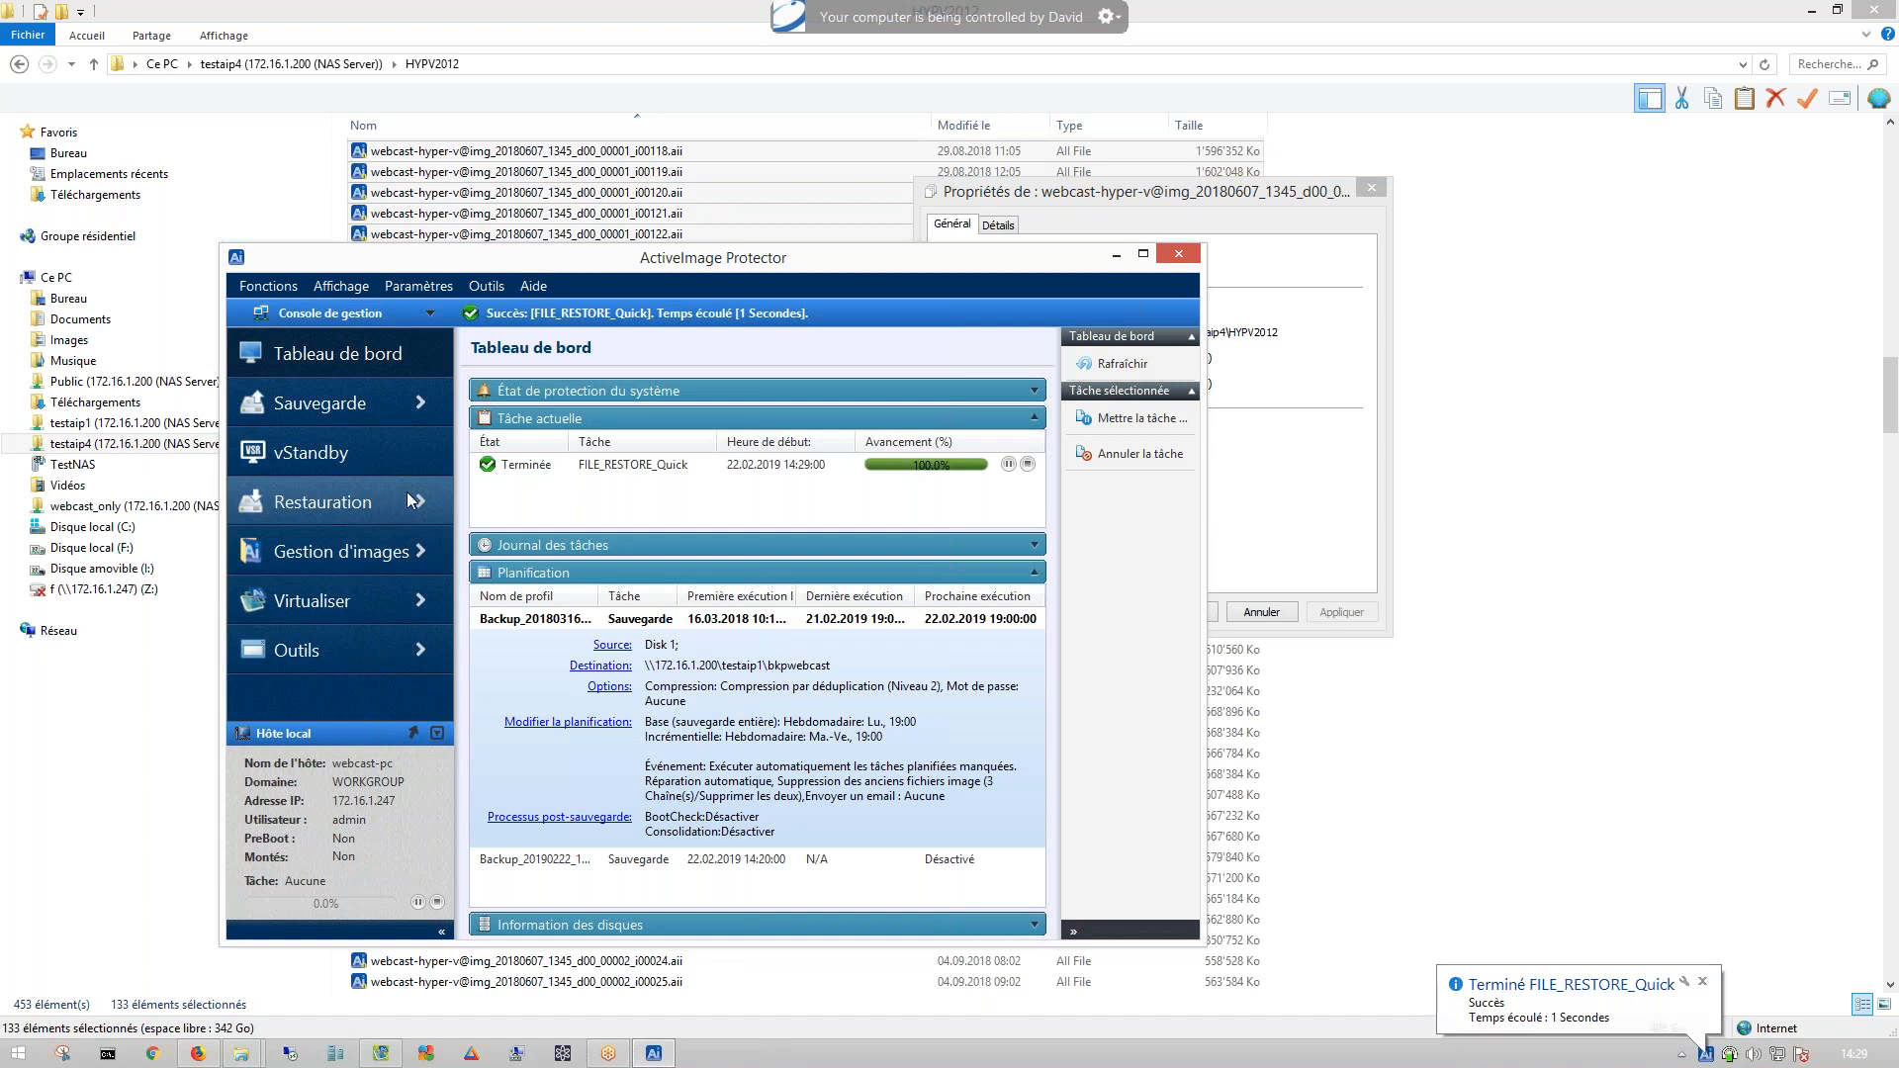
- Reopen the file restore wizard at its restore point selection
{"action": "left_click", "coordinate": [310, 514]}
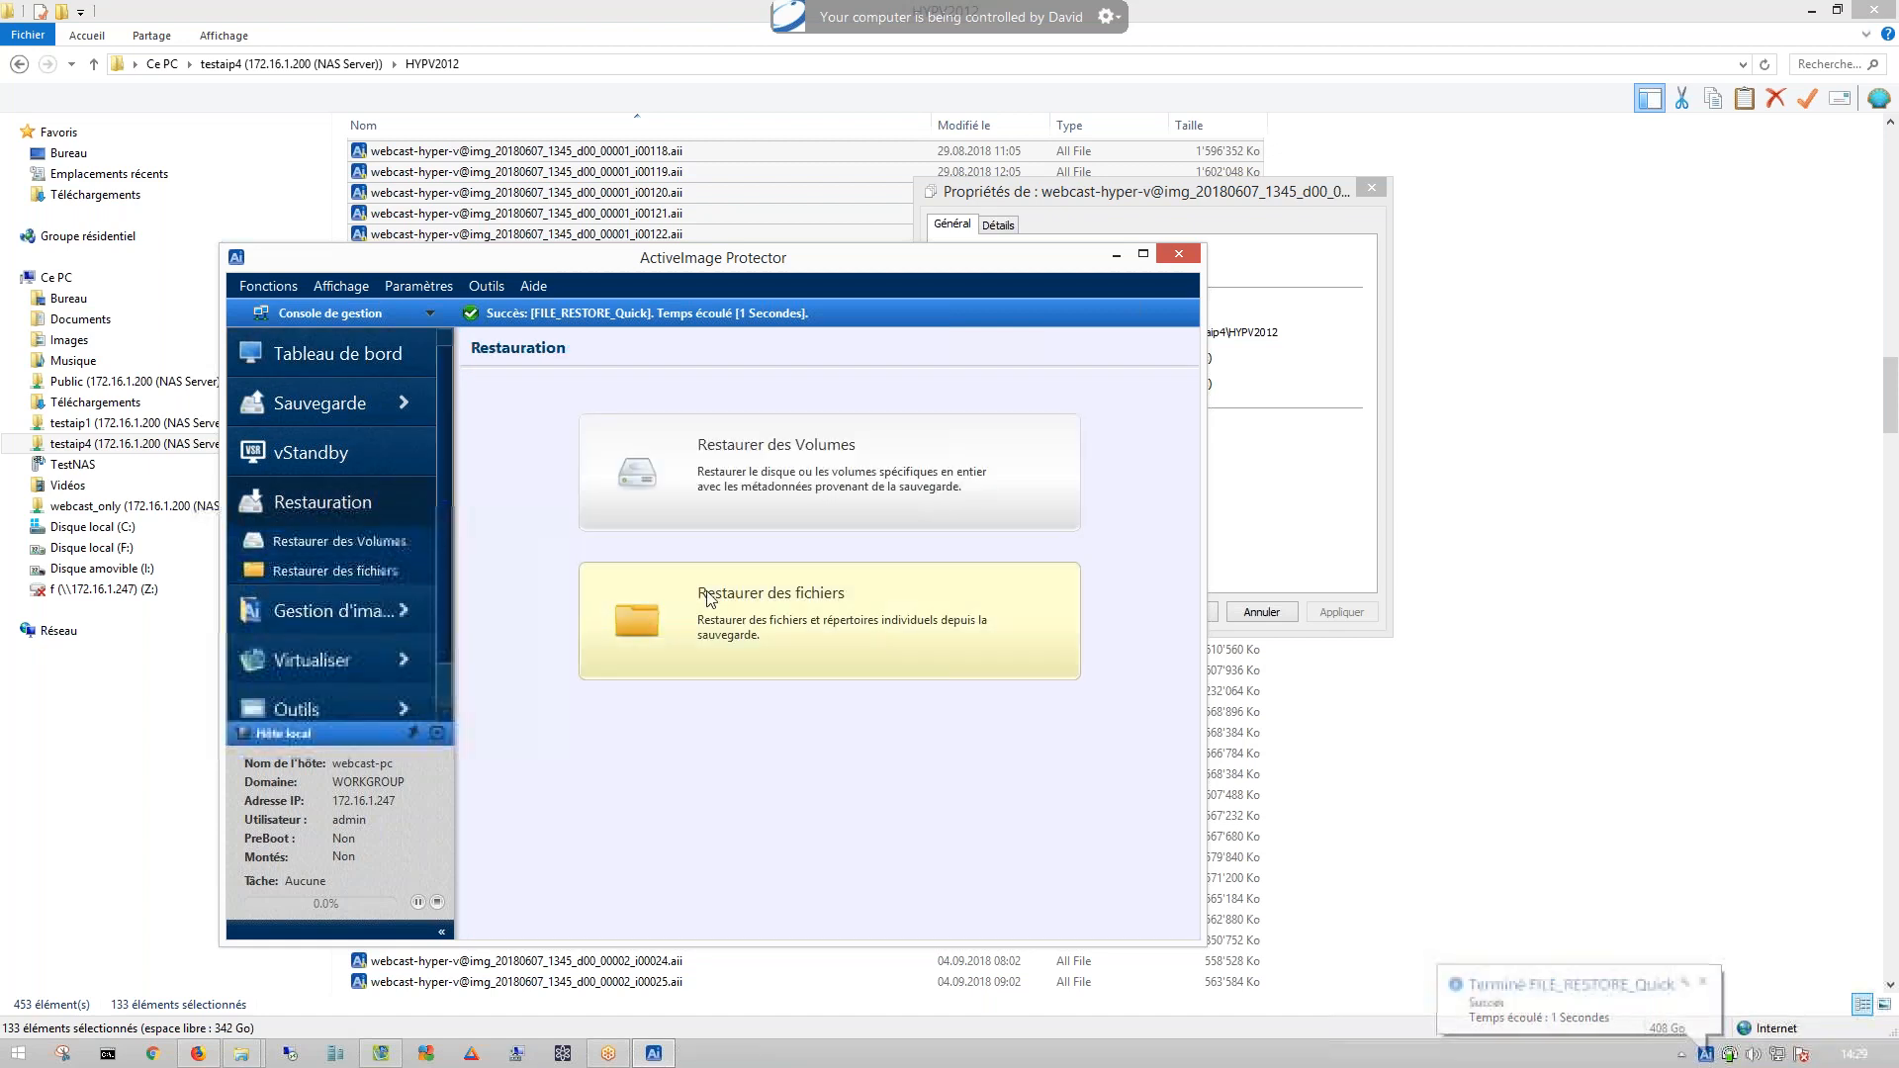
{"action": "left_click", "coordinate": [990, 650]}
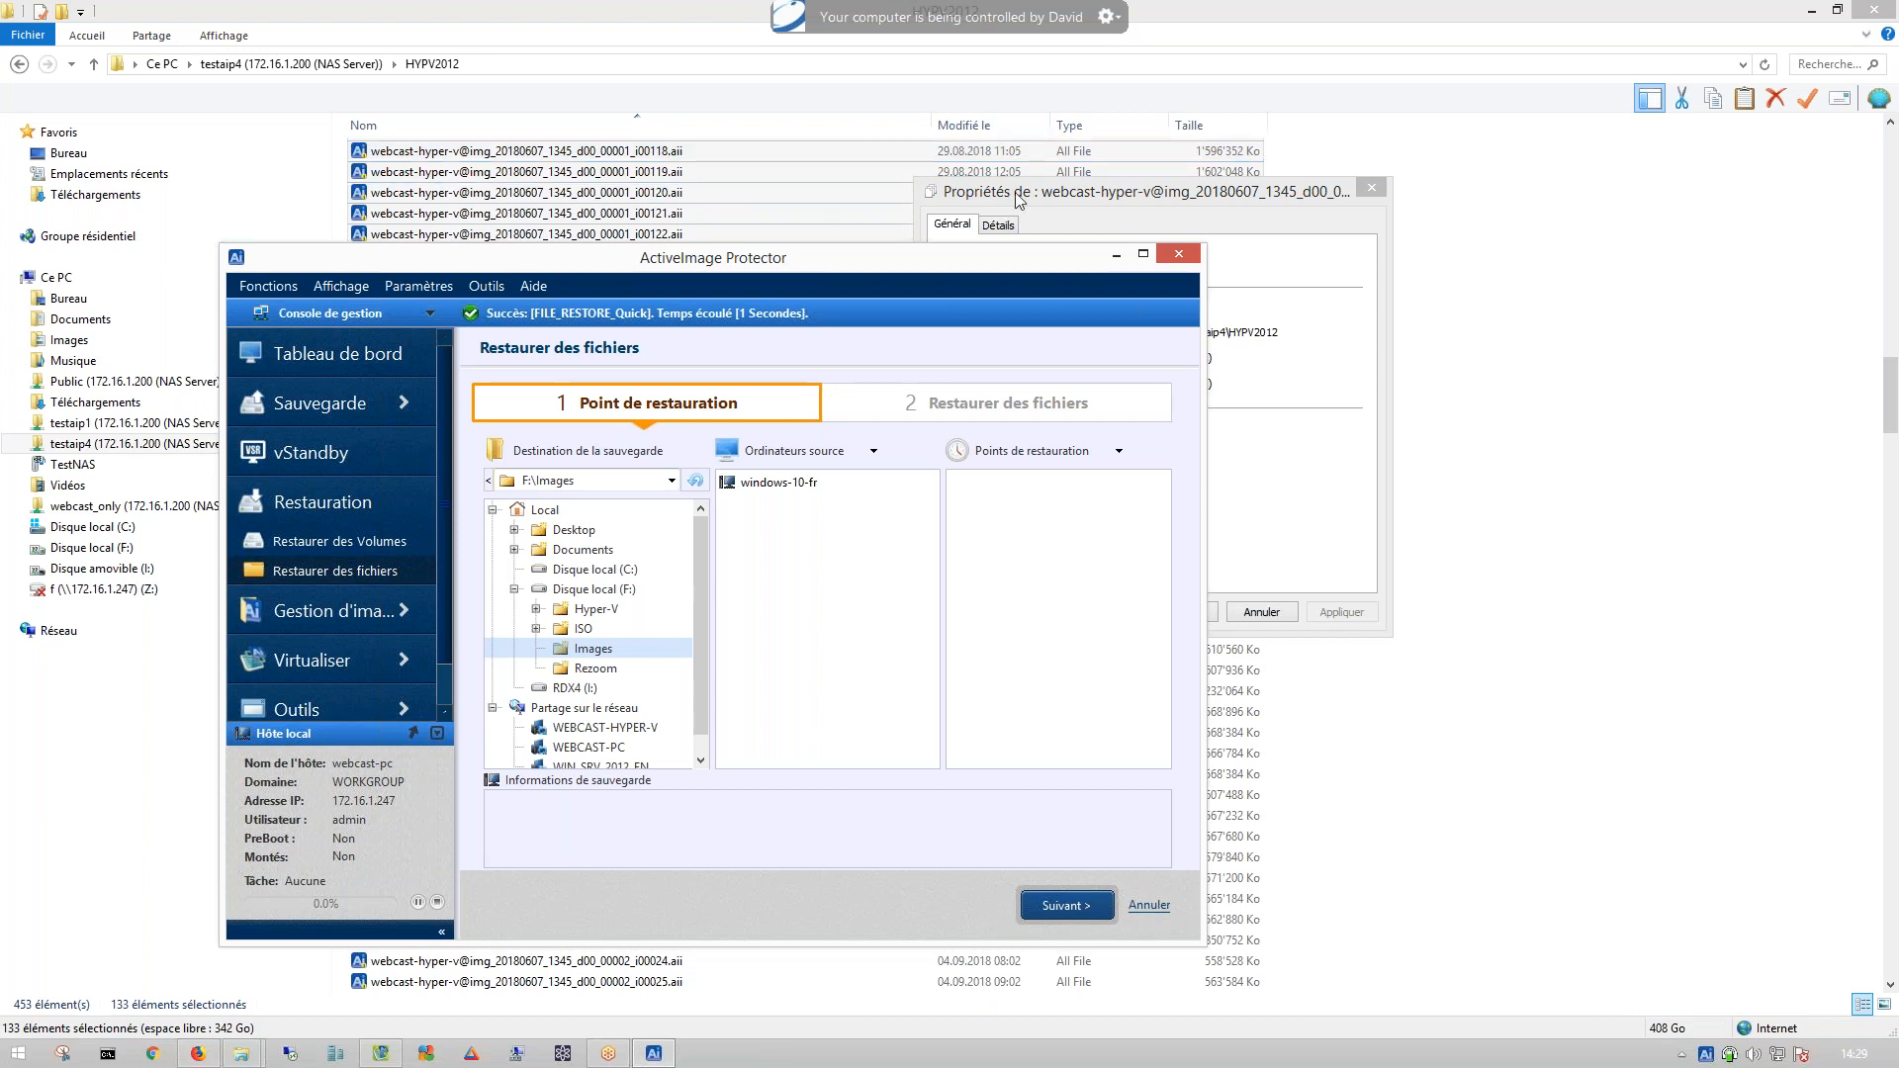
{"action": "left_click", "coordinate": [706, 158]}
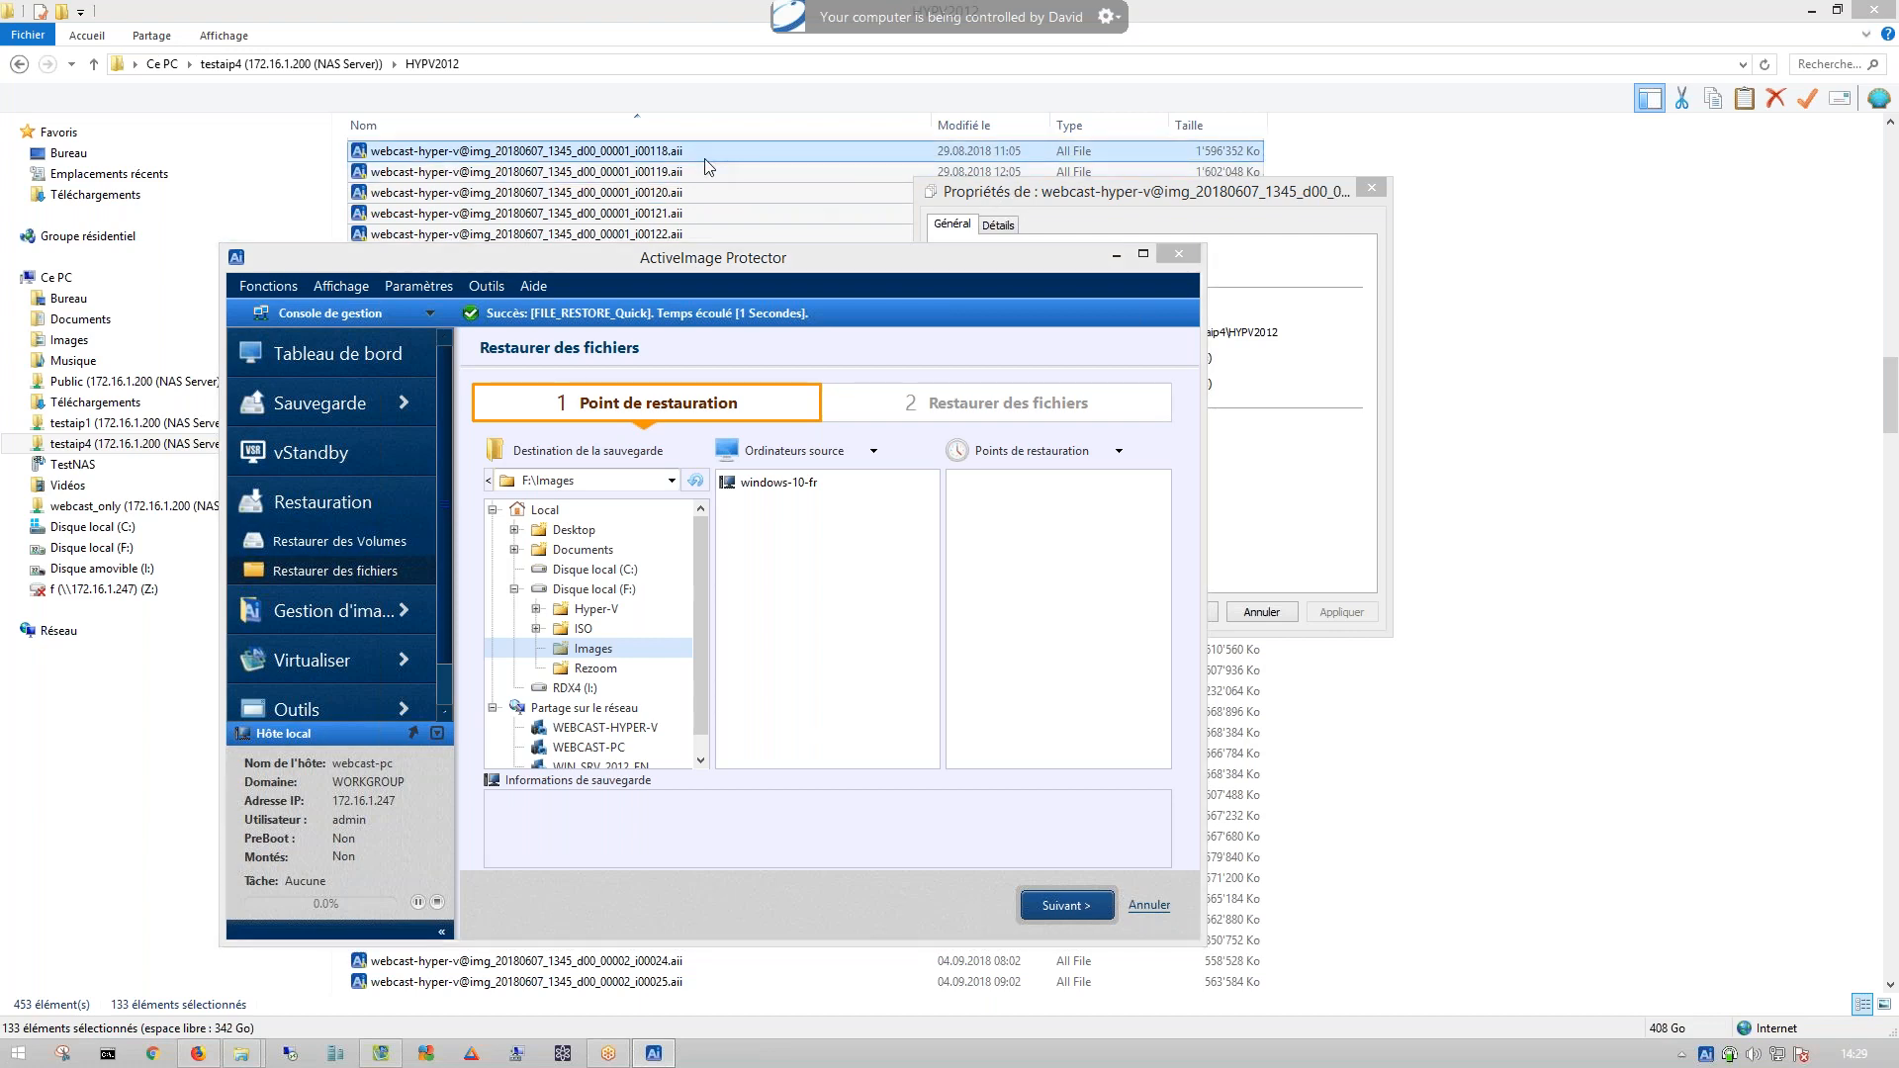
{"action": "scroll", "coordinate": [709, 167], "scroll_direction": "up", "scroll_amount": 6}
{"action": "right_click", "coordinate": [752, 835]}
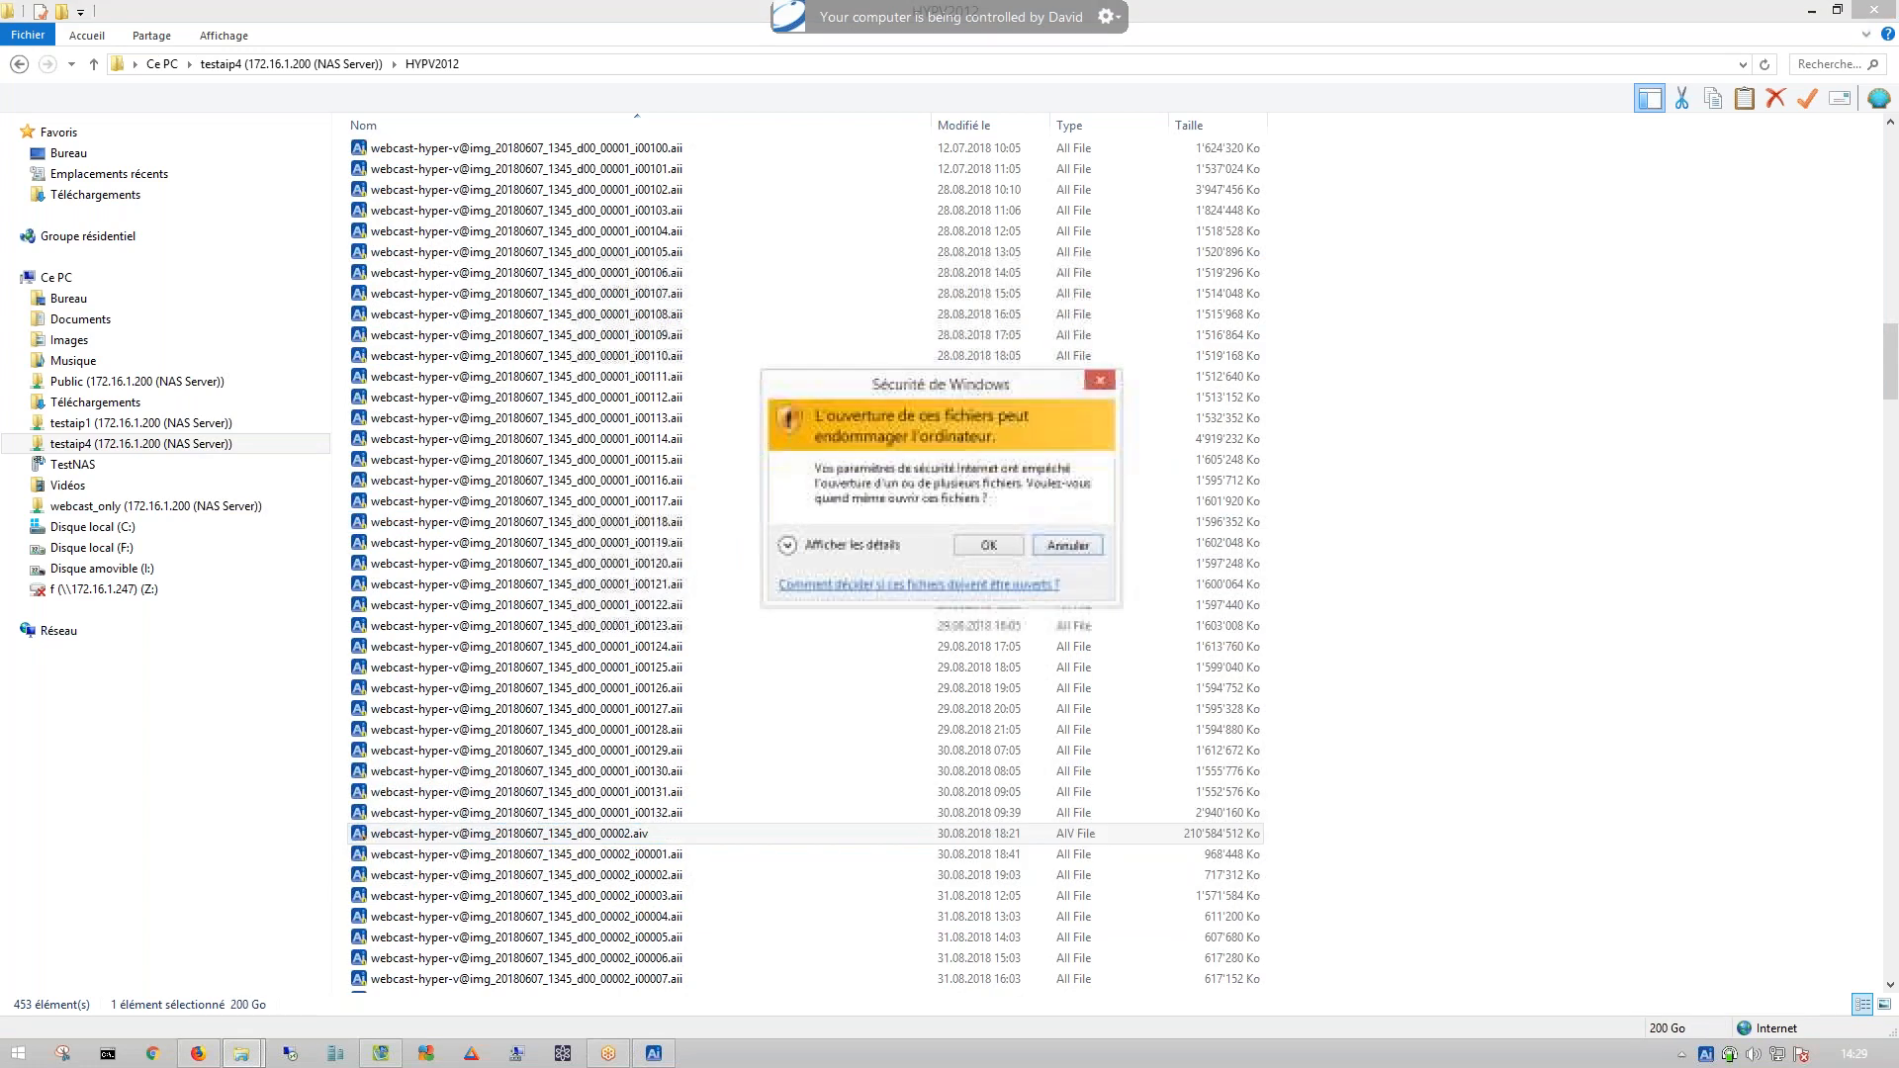
{"action": "left_click", "coordinate": [990, 546]}
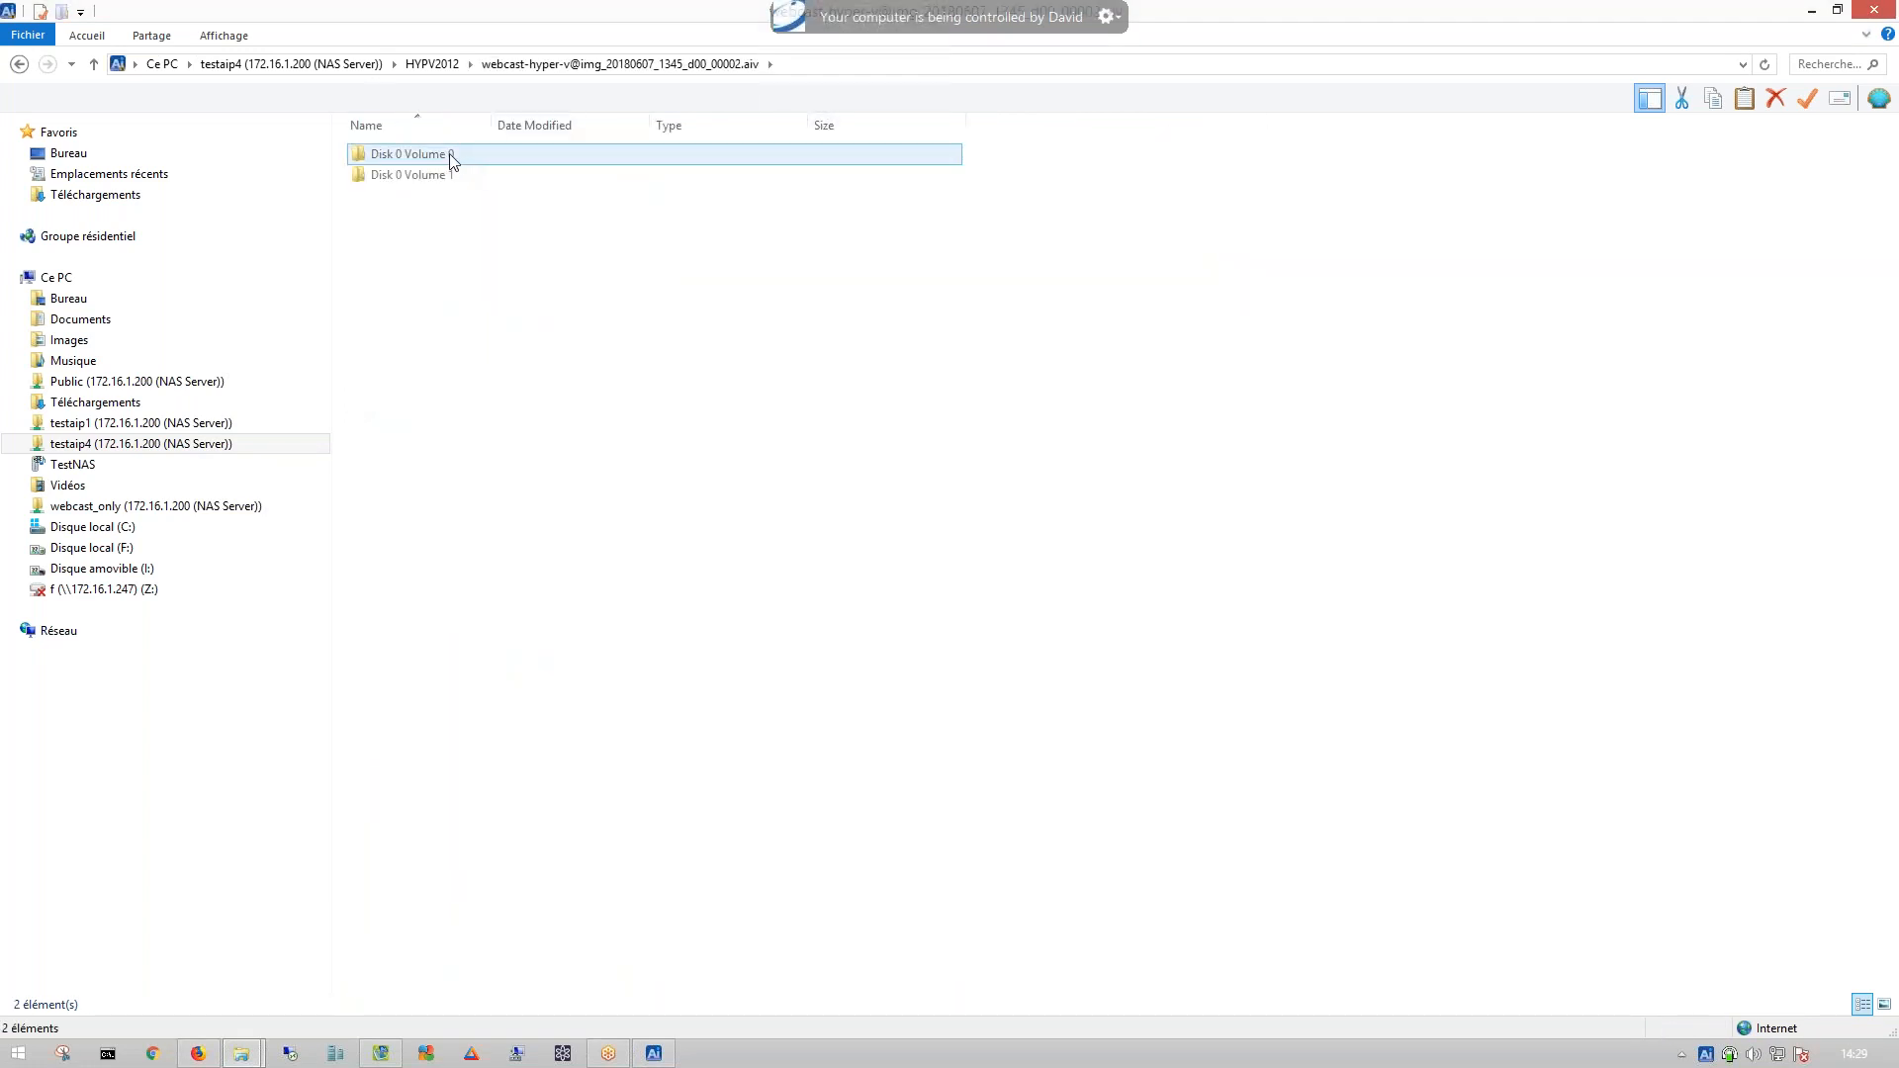
{"action": "double_click", "coordinate": [466, 178]}
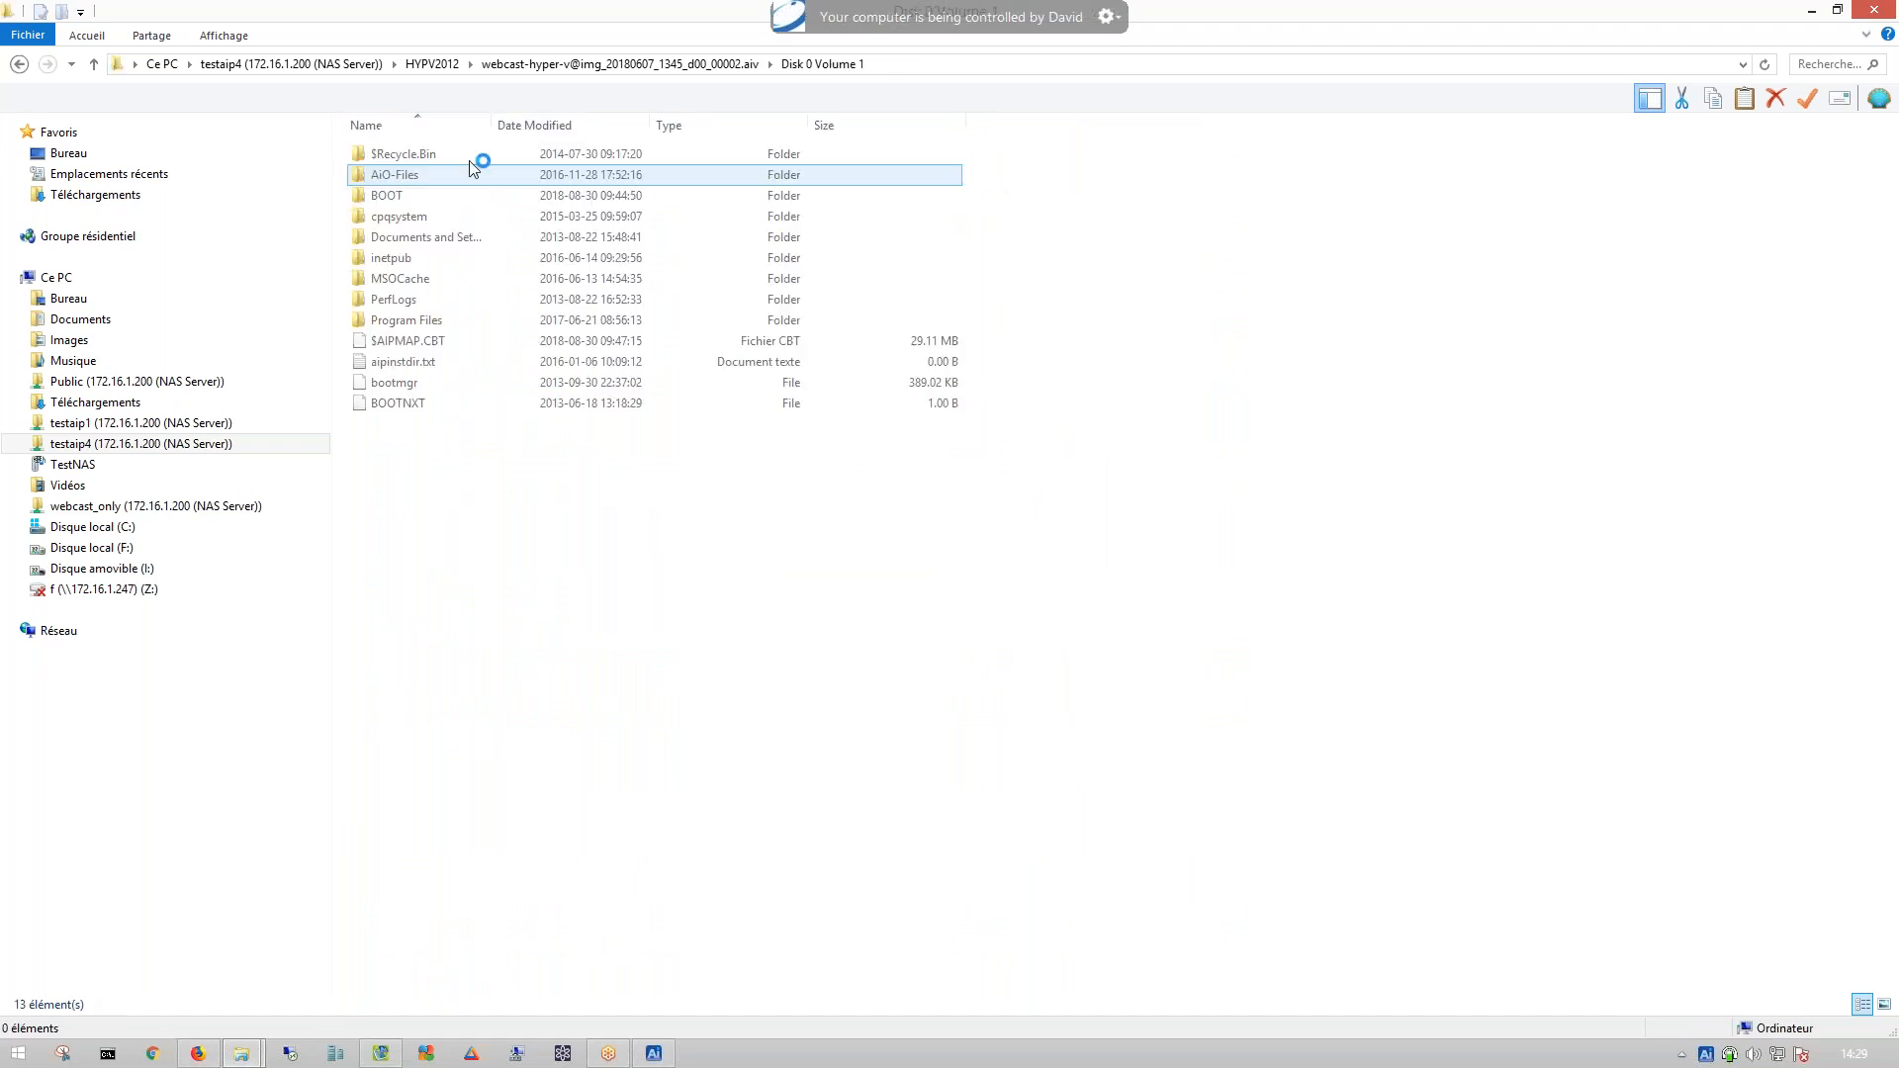
{"action": "left_click", "coordinate": [711, 66]}
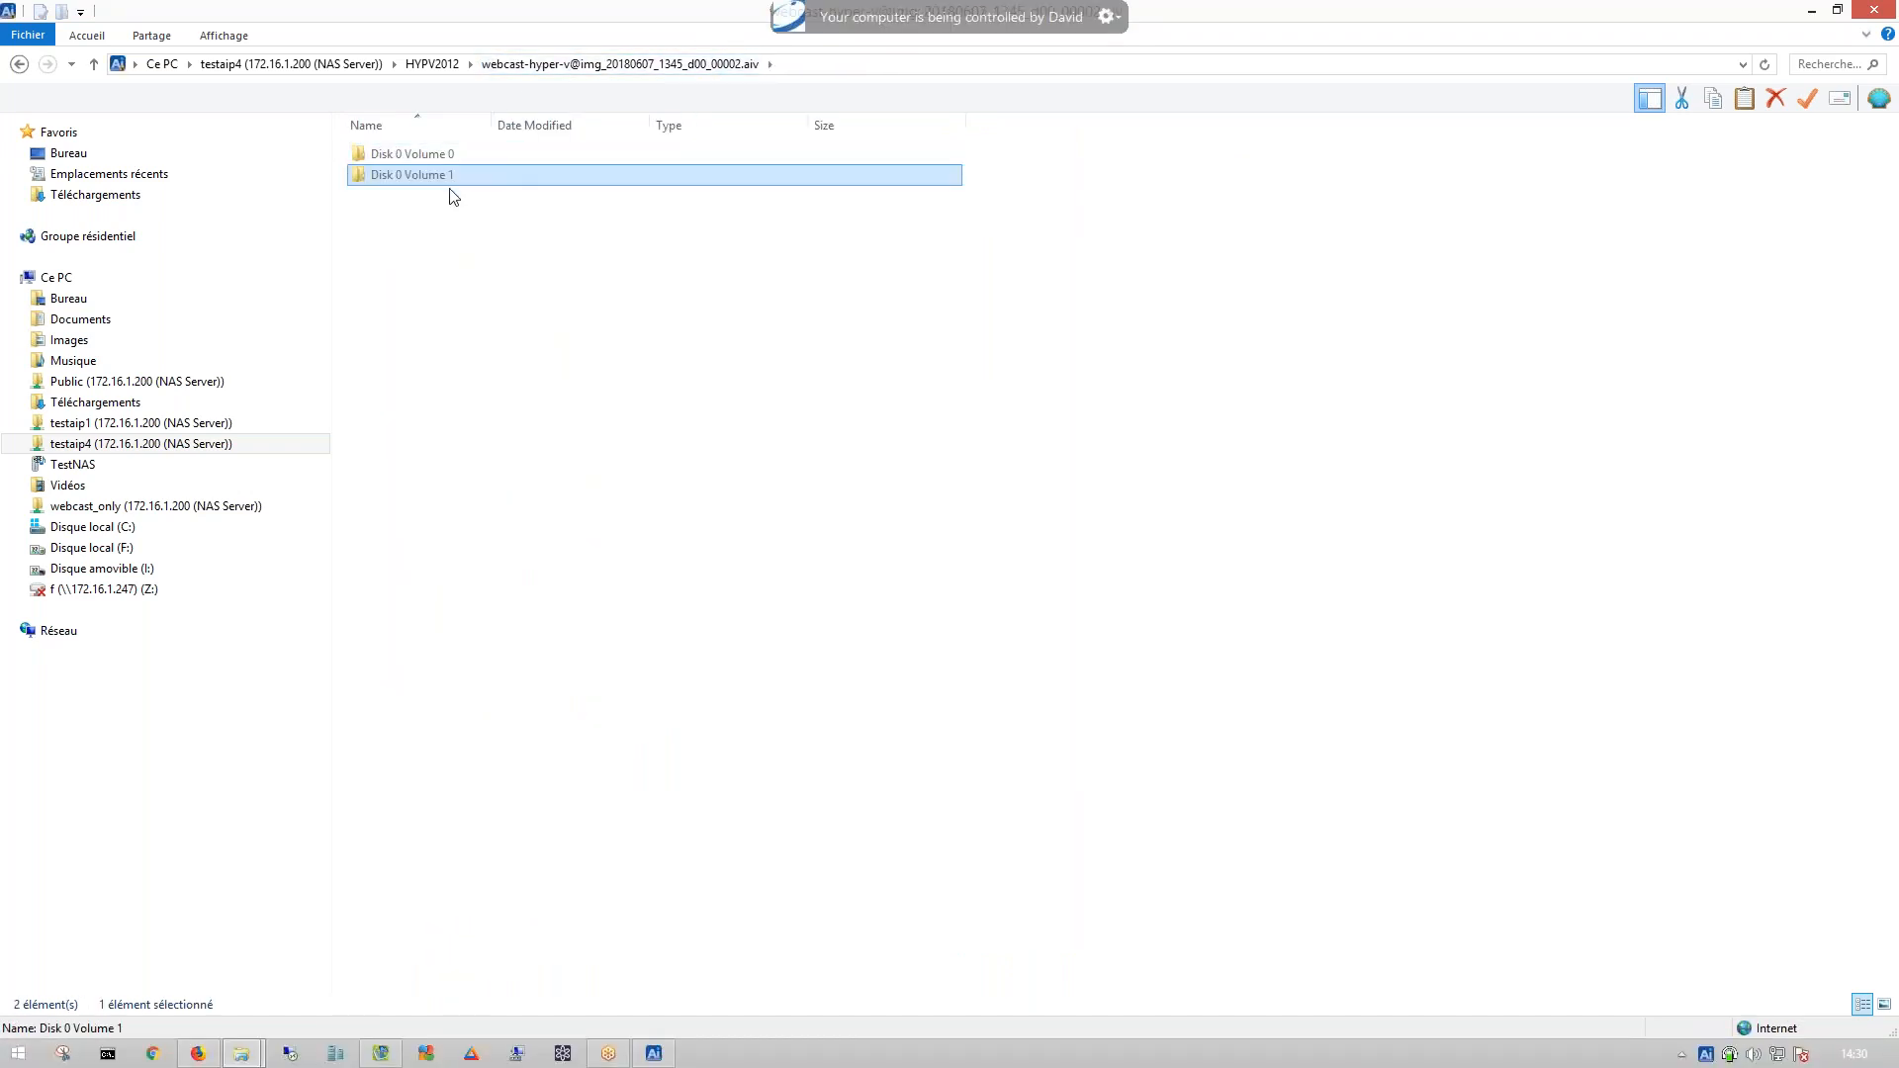
- Copy shutdown.bat from the image's Disk 0 Volume 1 folder Program Files (x86) to the local Bureau folder
{"action": "double_click", "coordinate": [462, 182]}
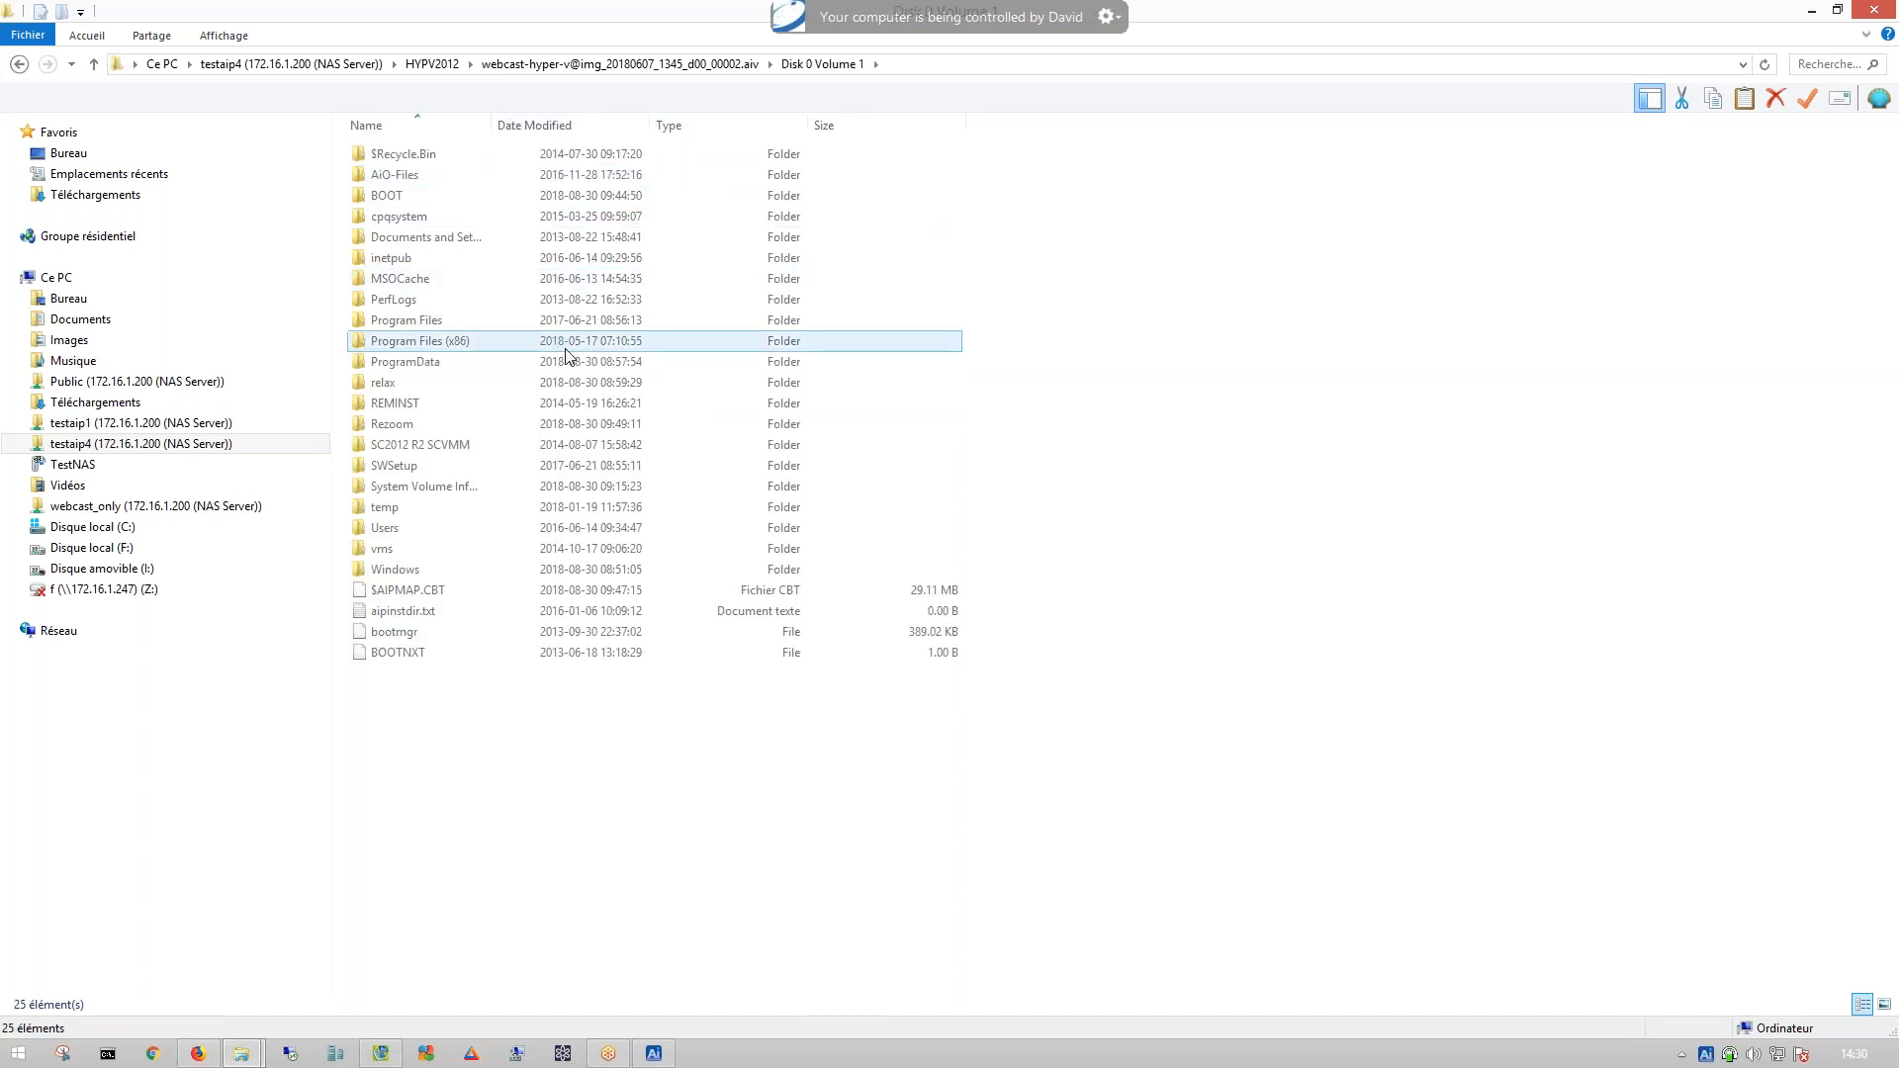
{"action": "left_click", "coordinate": [467, 345]}
{"action": "double_click", "coordinate": [467, 344]}
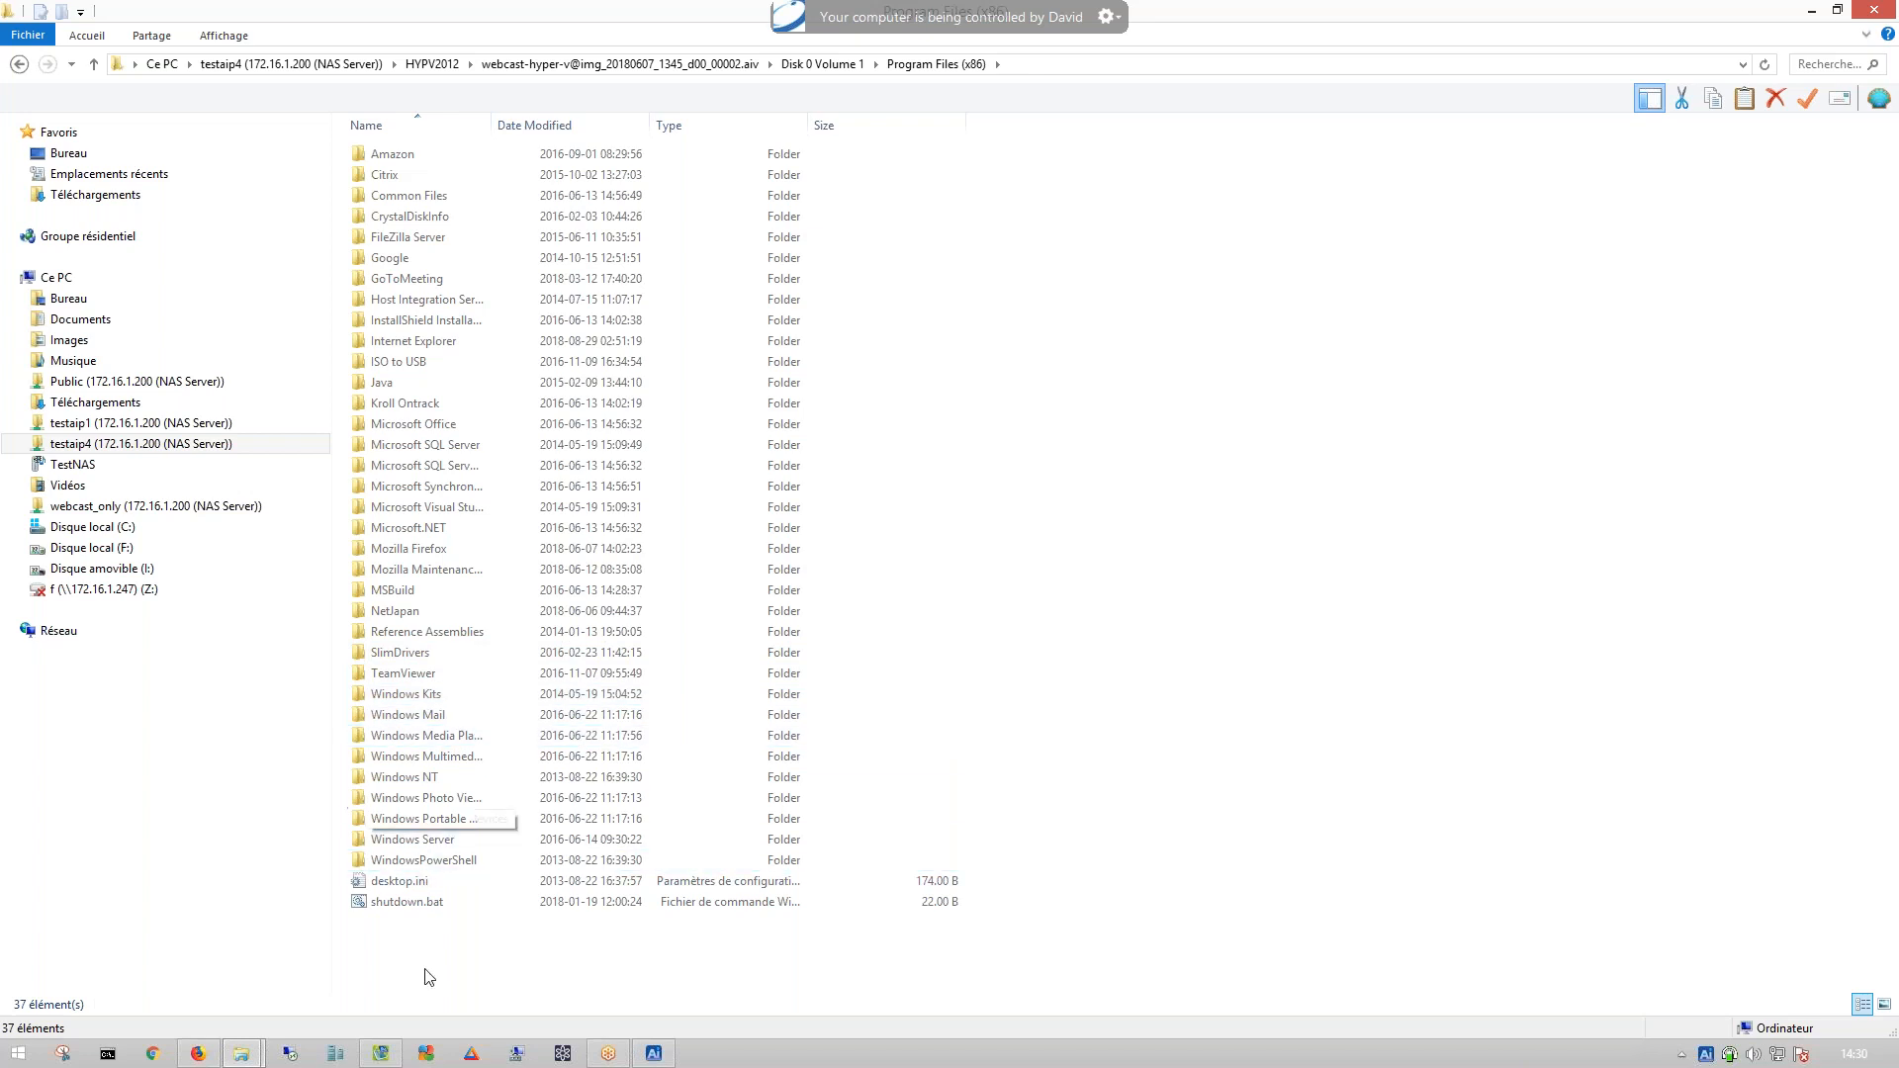
{"action": "left_click", "coordinate": [446, 905]}
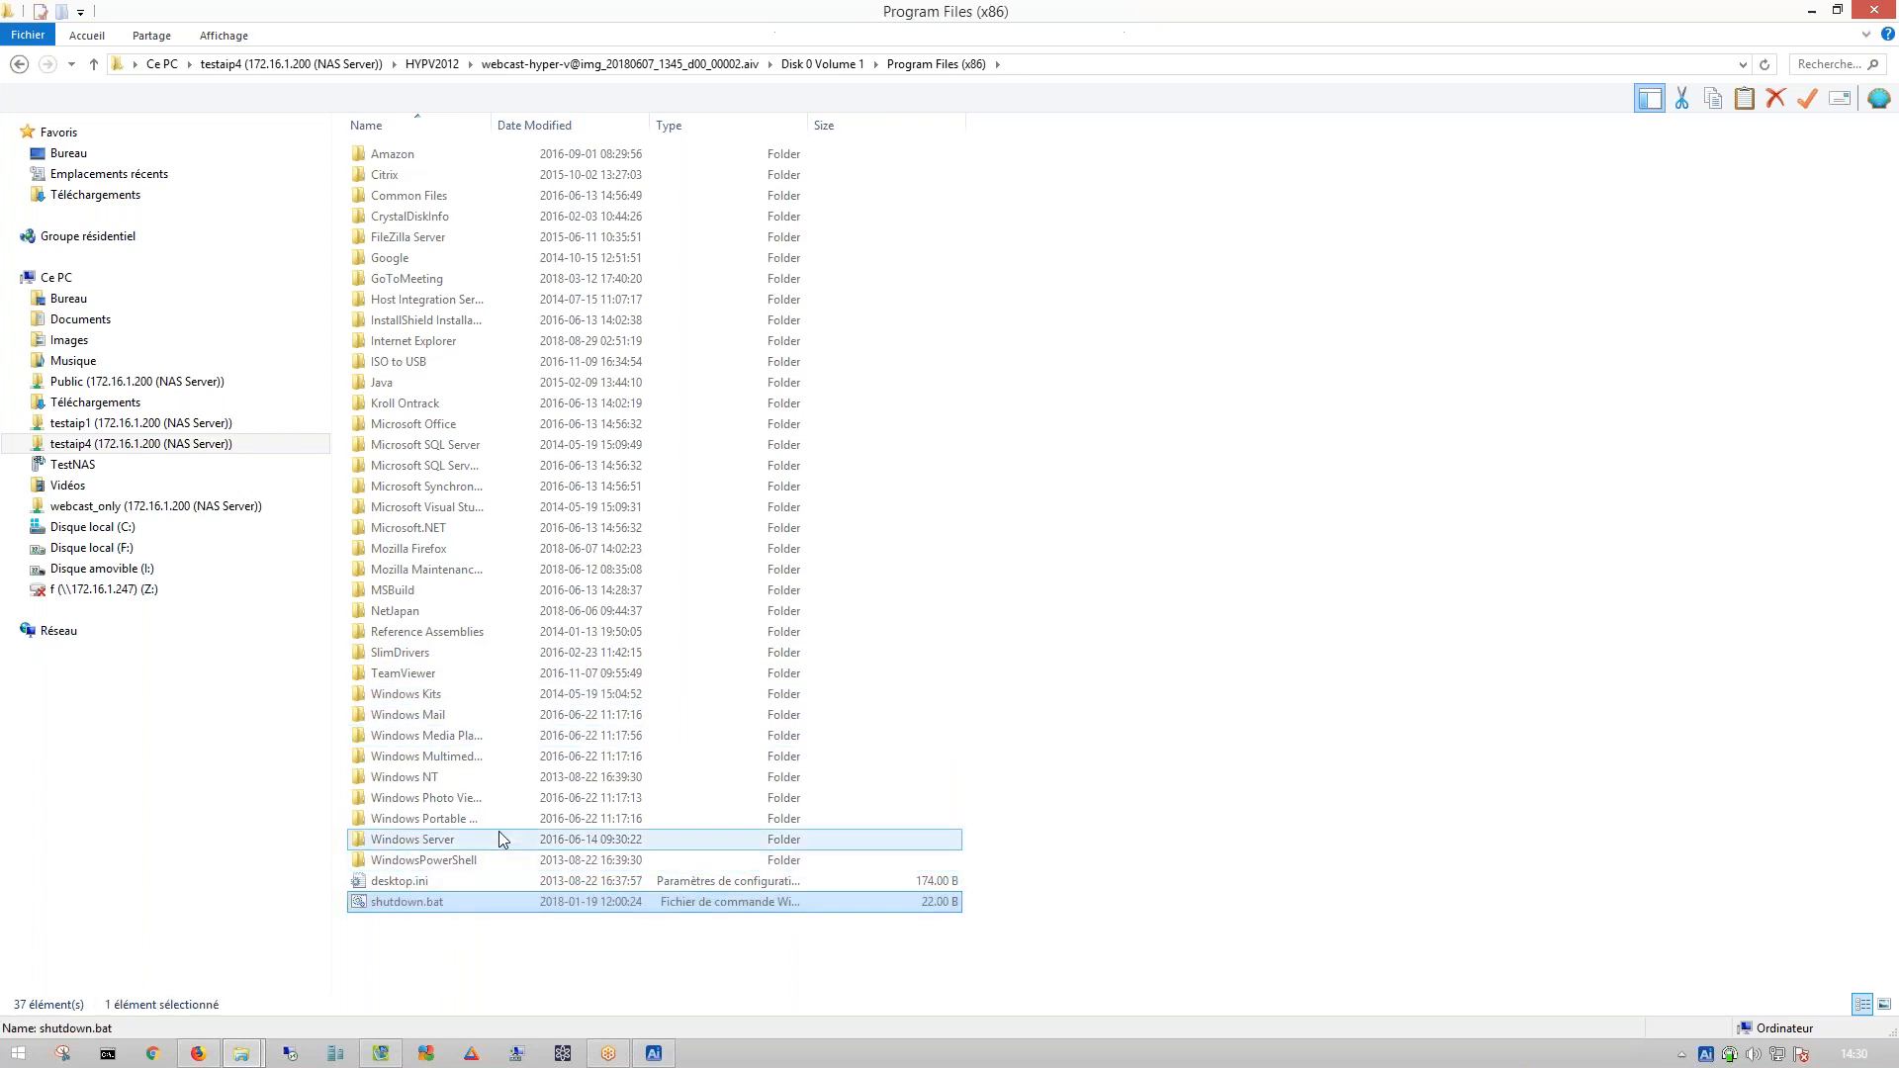
{"action": "left_click", "coordinate": [69, 299]}
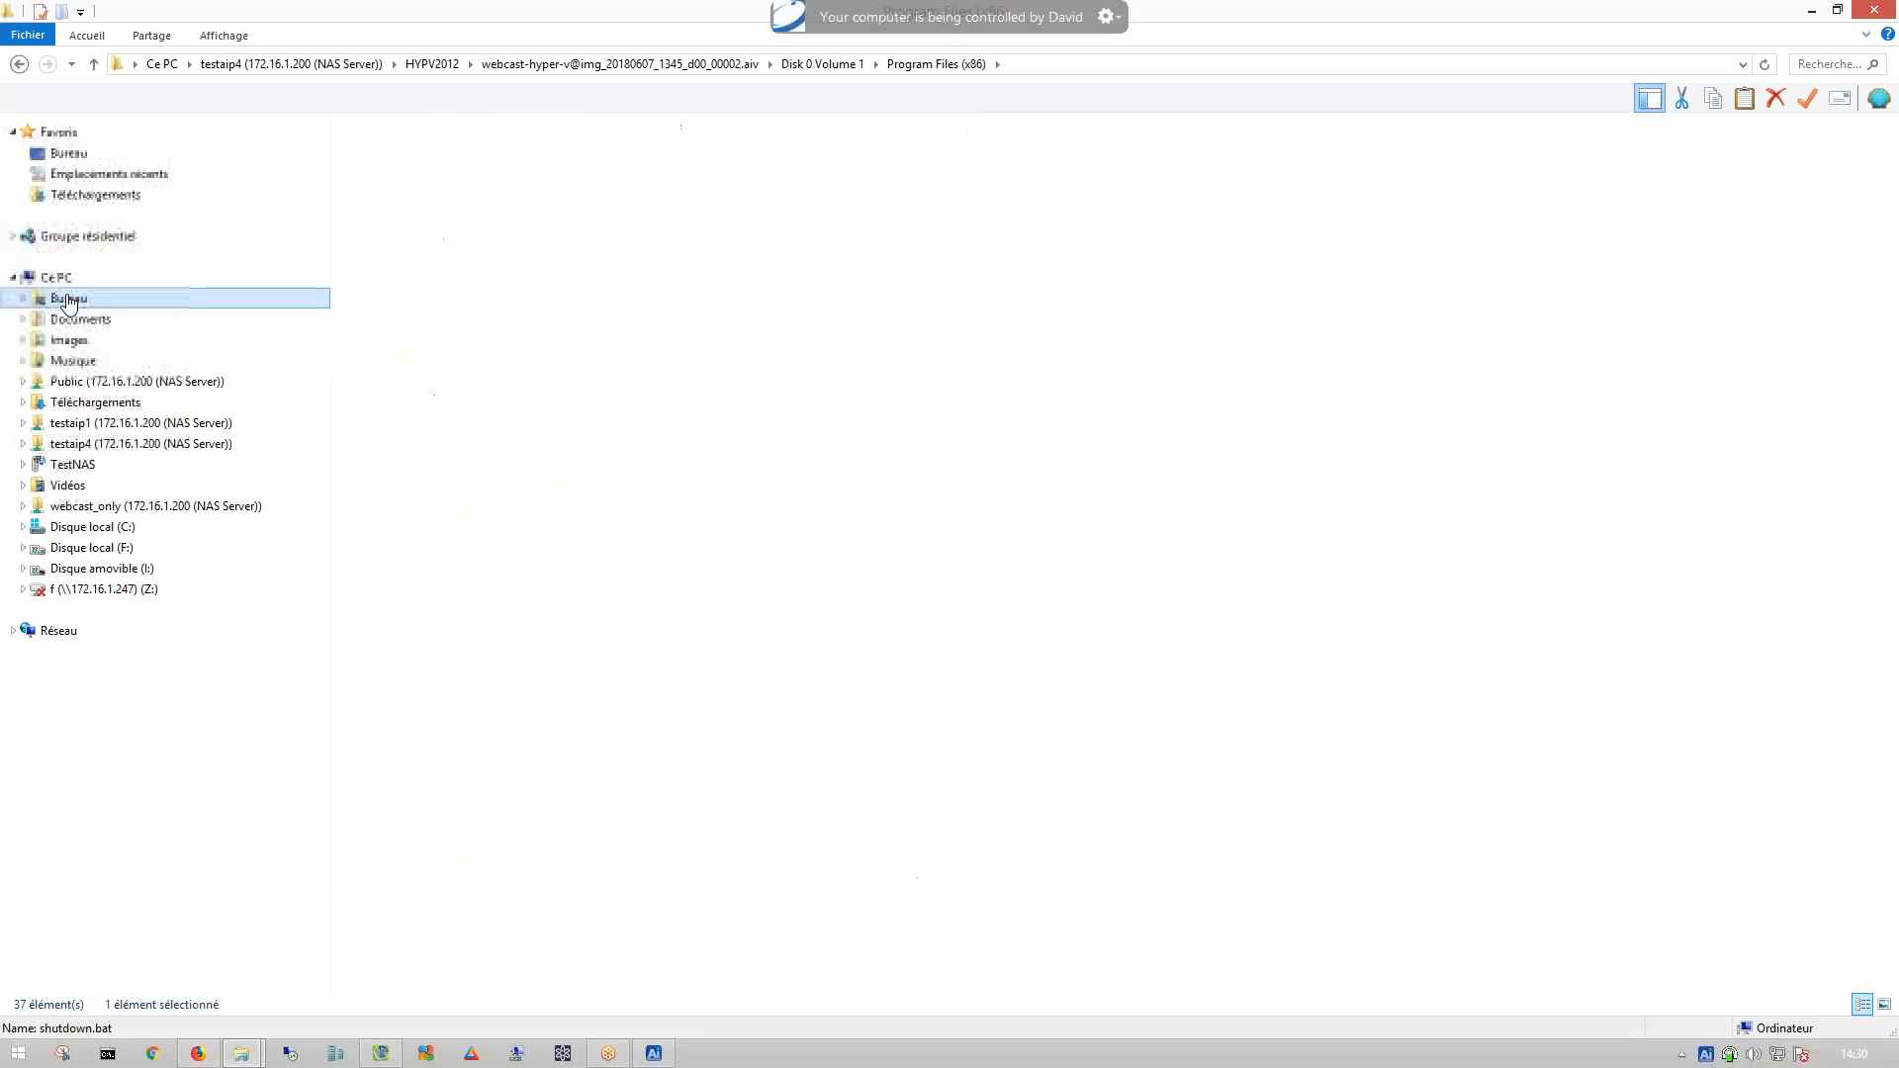
{"action": "left_click", "coordinate": [702, 690]}
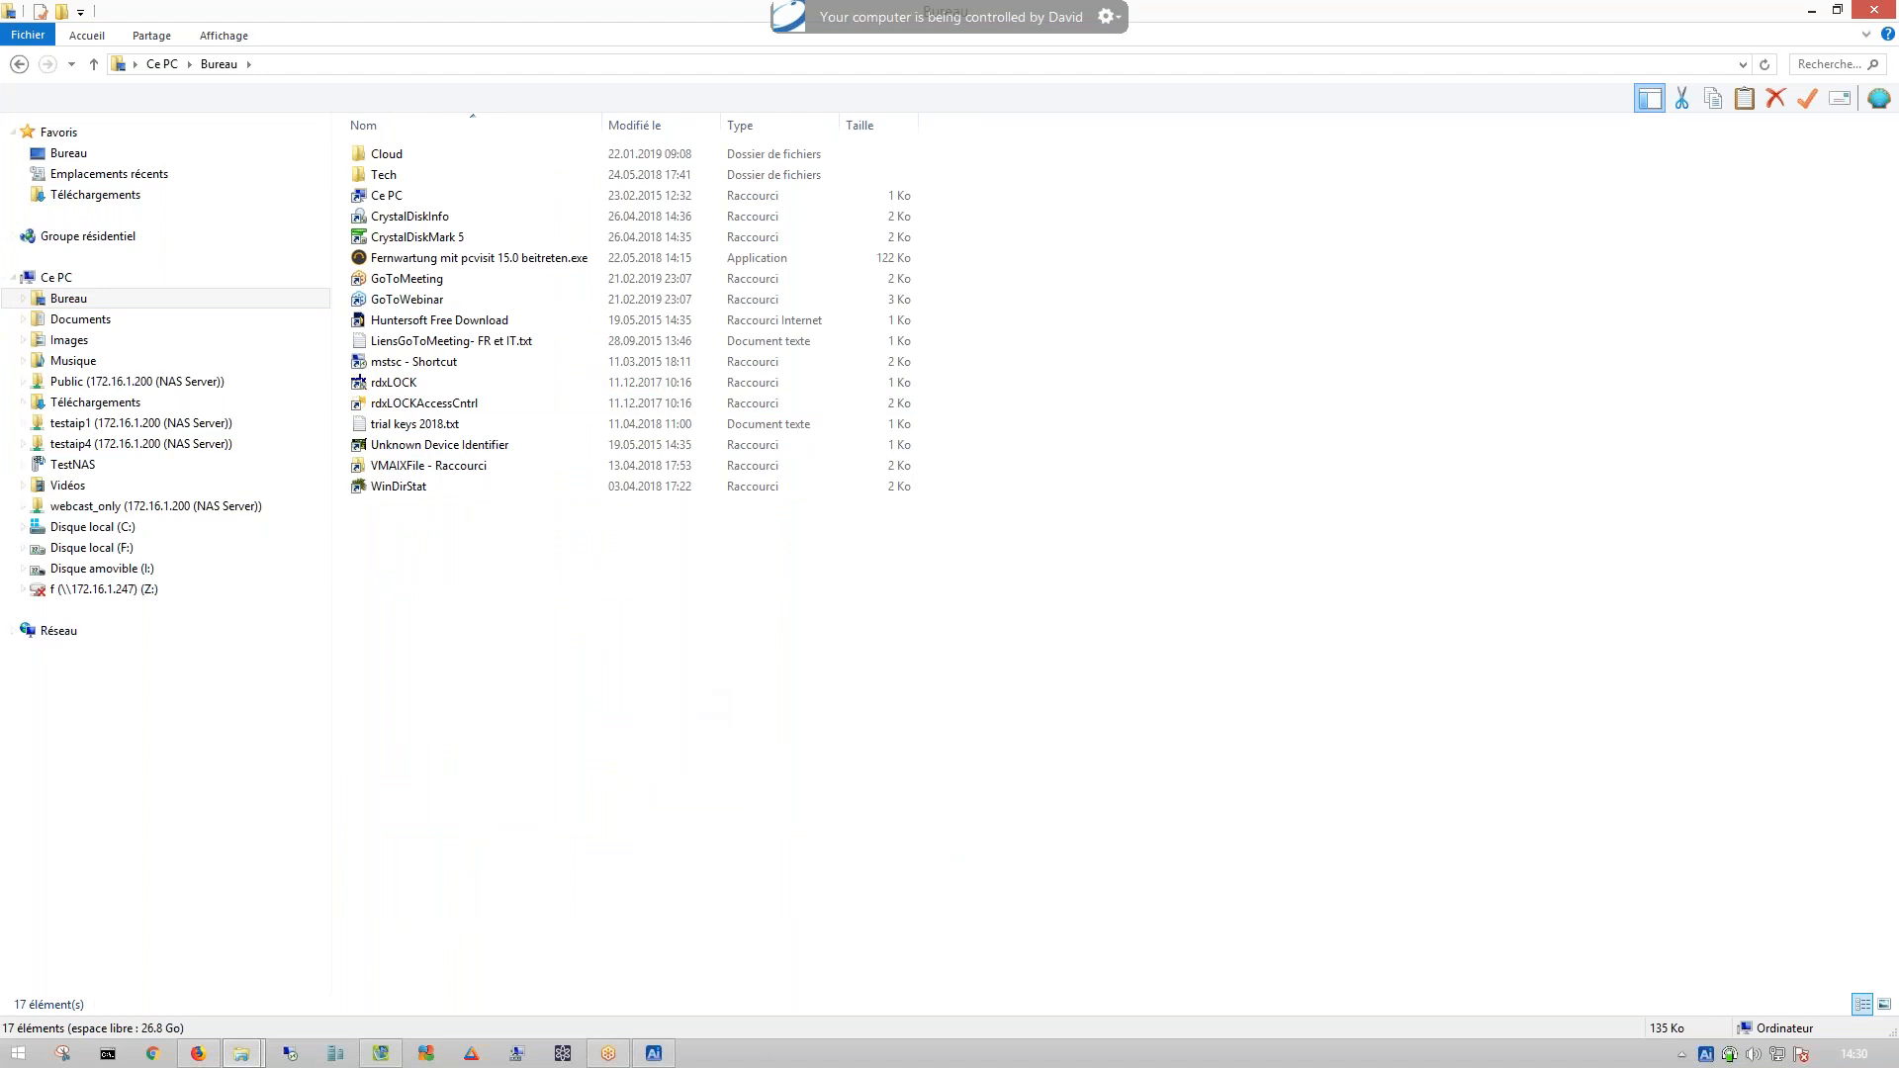
{"action": "key", "text": "ctrl+v"}
{"action": "left_click", "coordinate": [551, 622]}
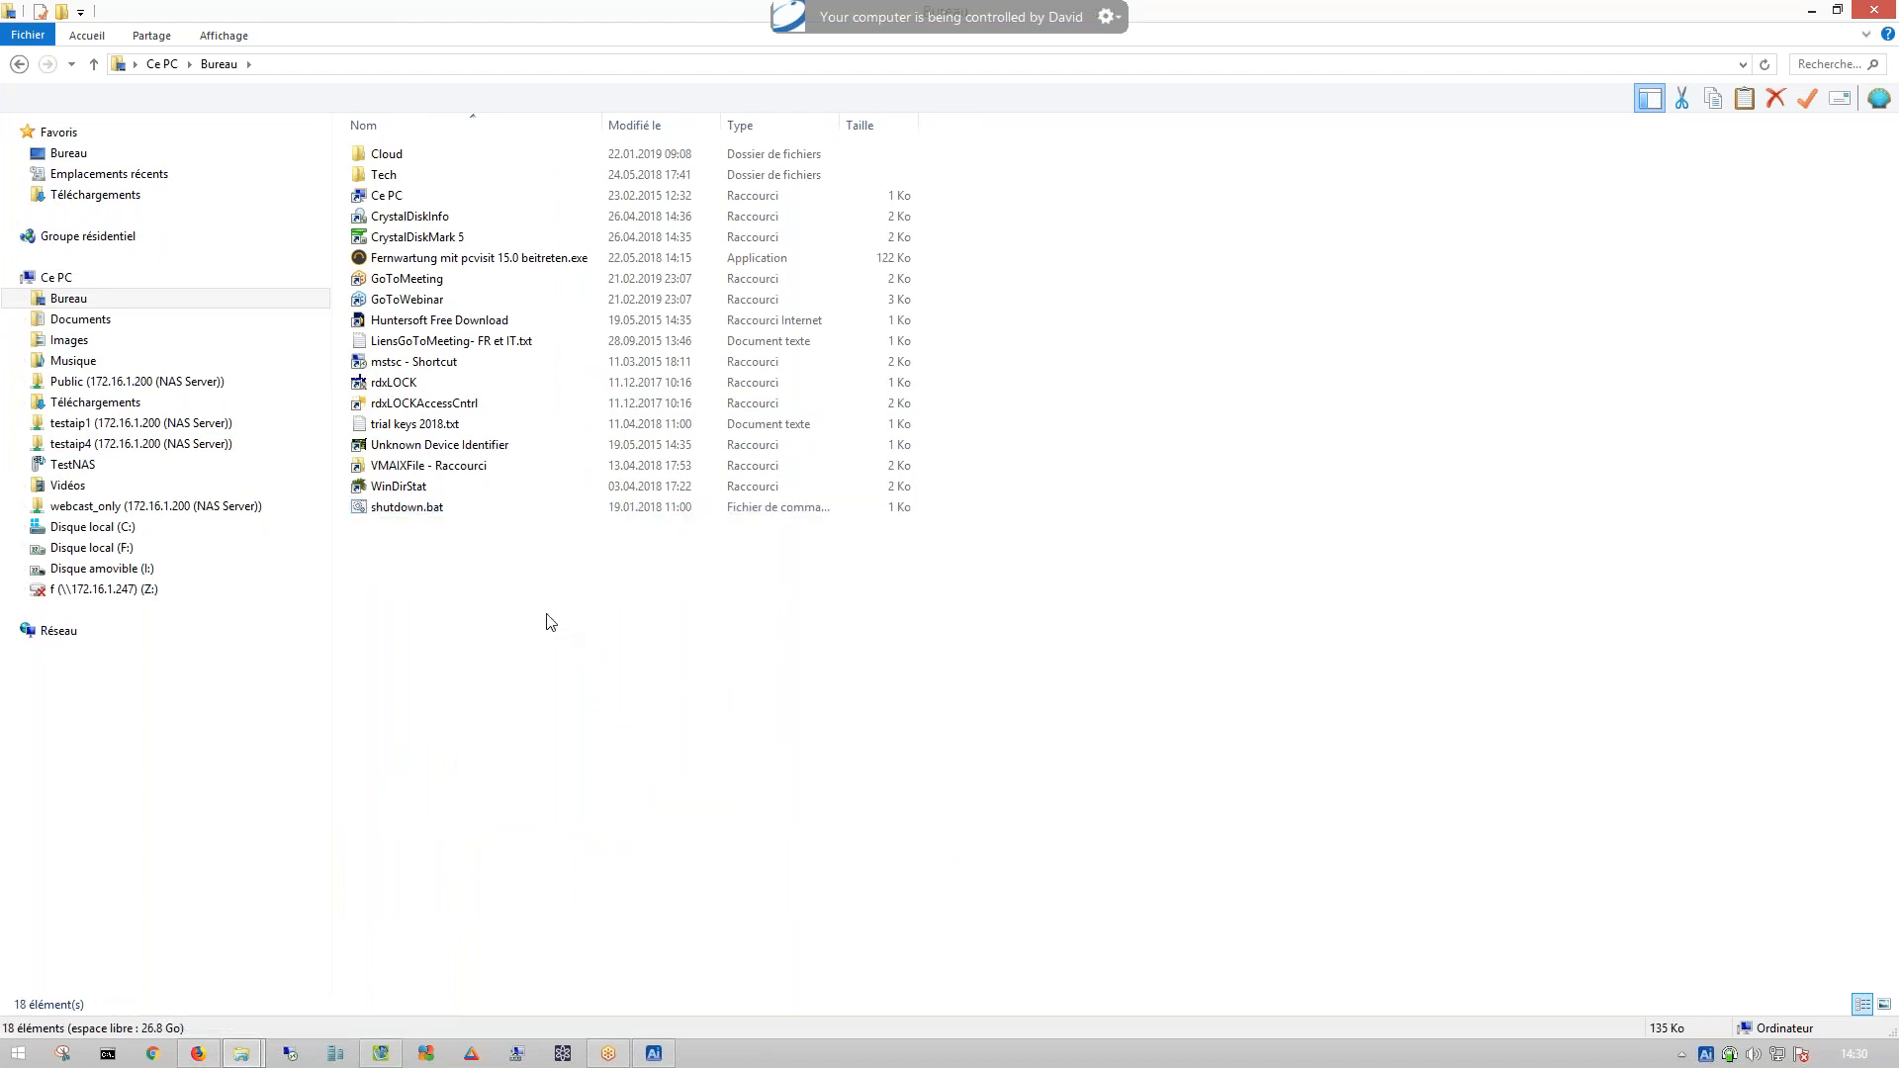
{"action": "right_click", "coordinate": [476, 514]}
{"action": "left_click", "coordinate": [882, 821]}
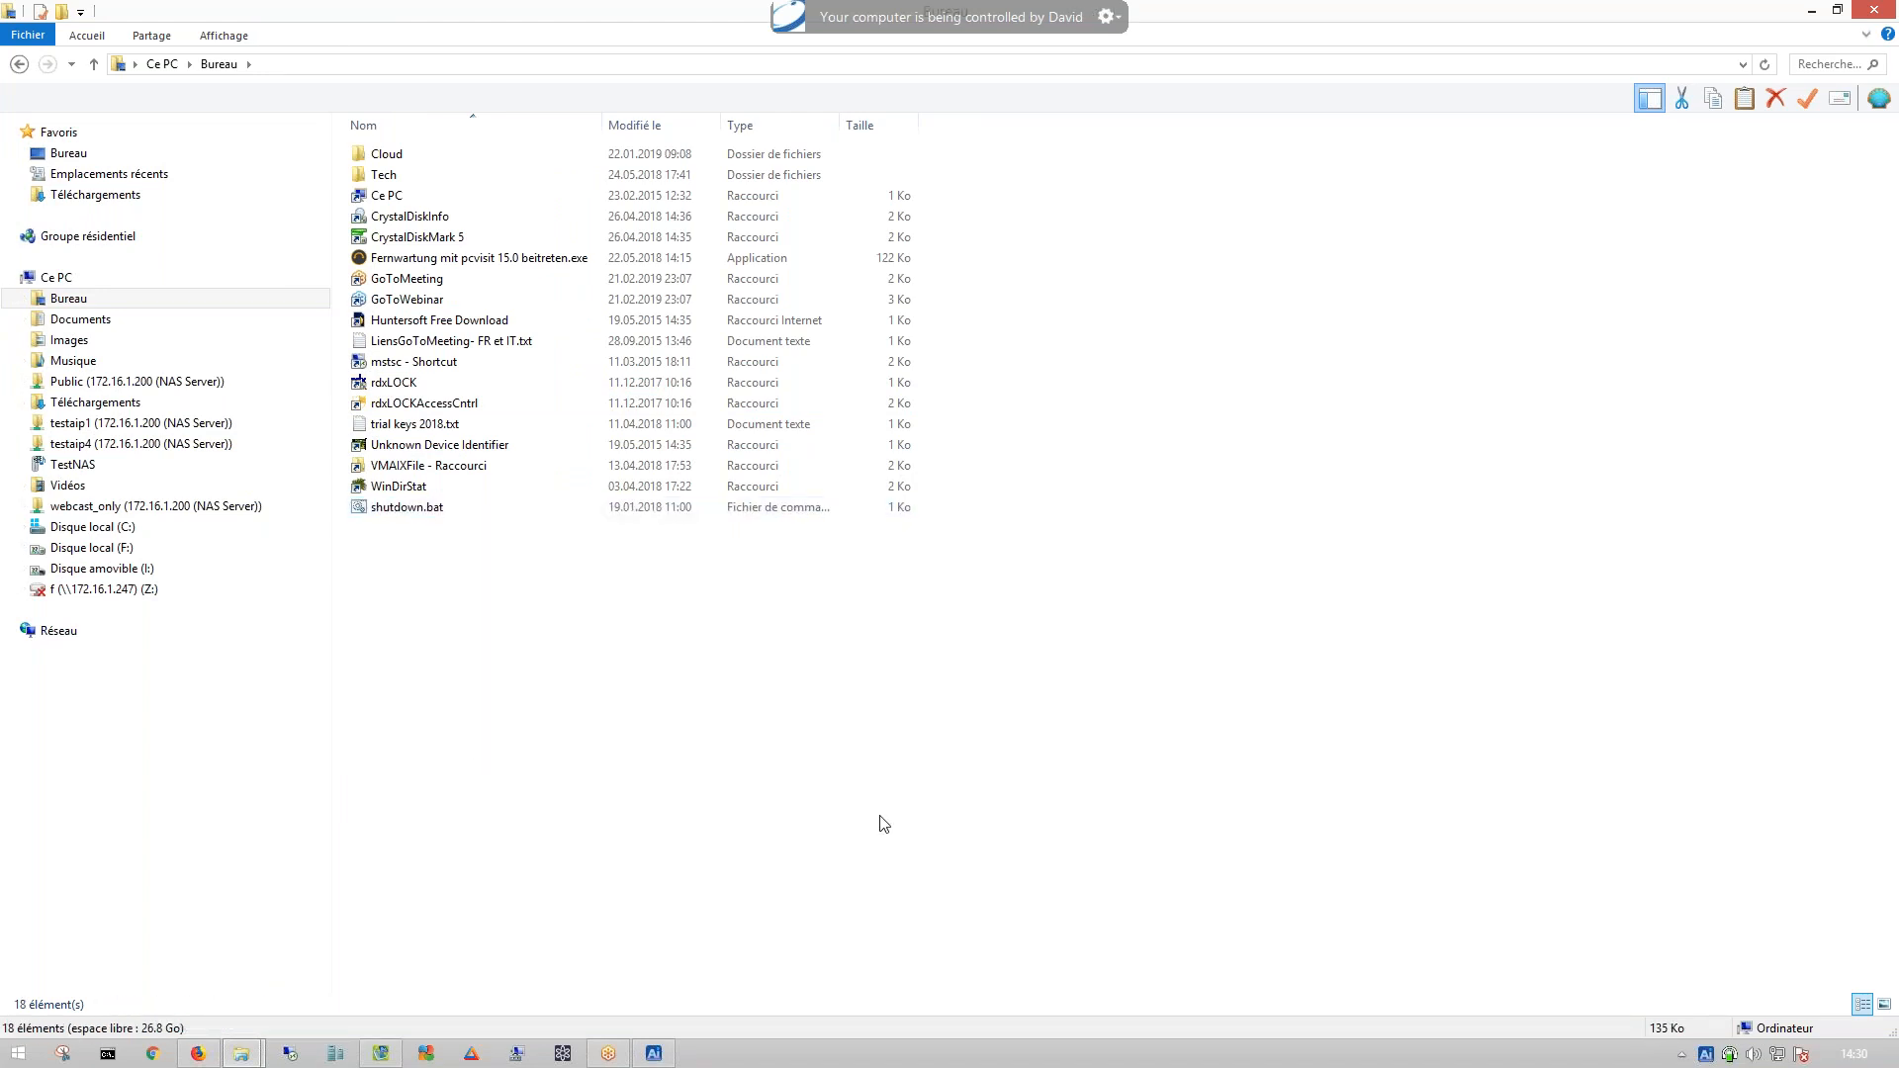
- Switch to ActiveImage Protector, view the image mounting page and its image file browser, and cancel the file selection
{"action": "left_click", "coordinate": [651, 1055]}
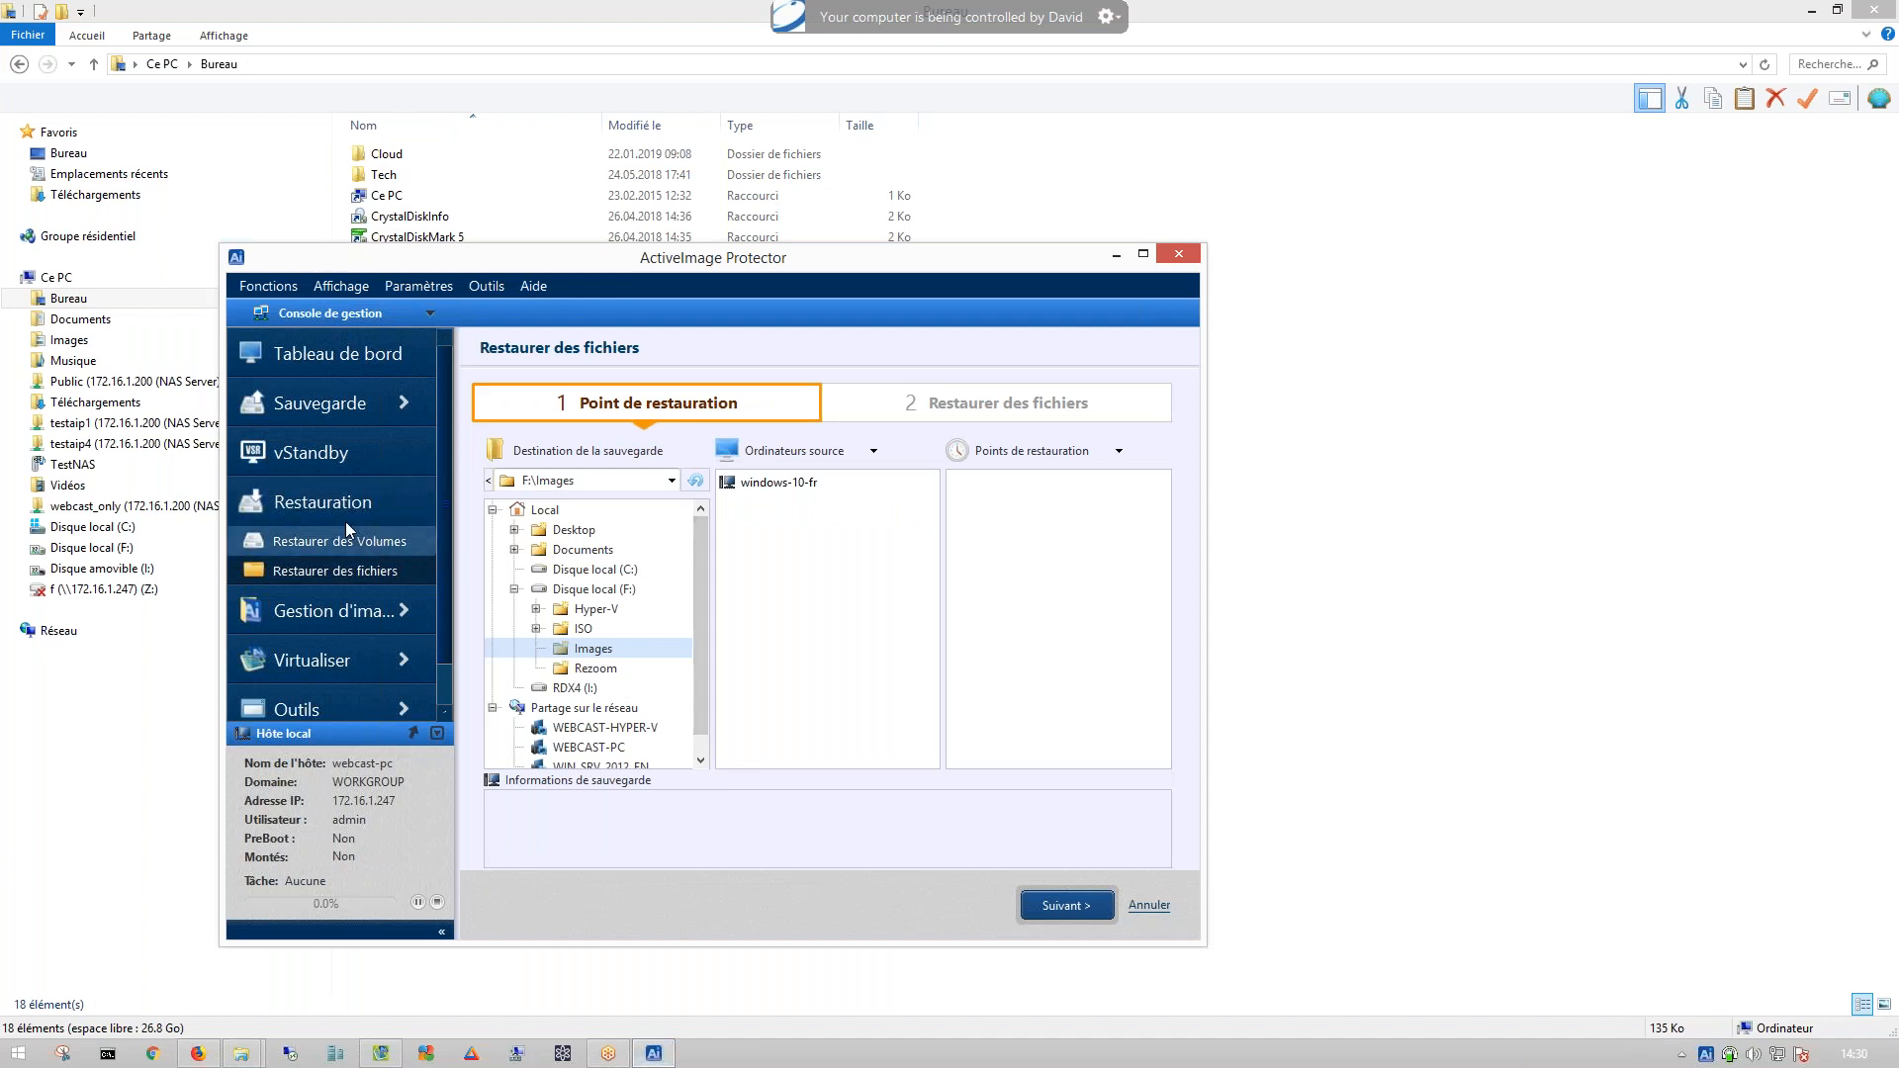
{"action": "left_click", "coordinate": [346, 495]}
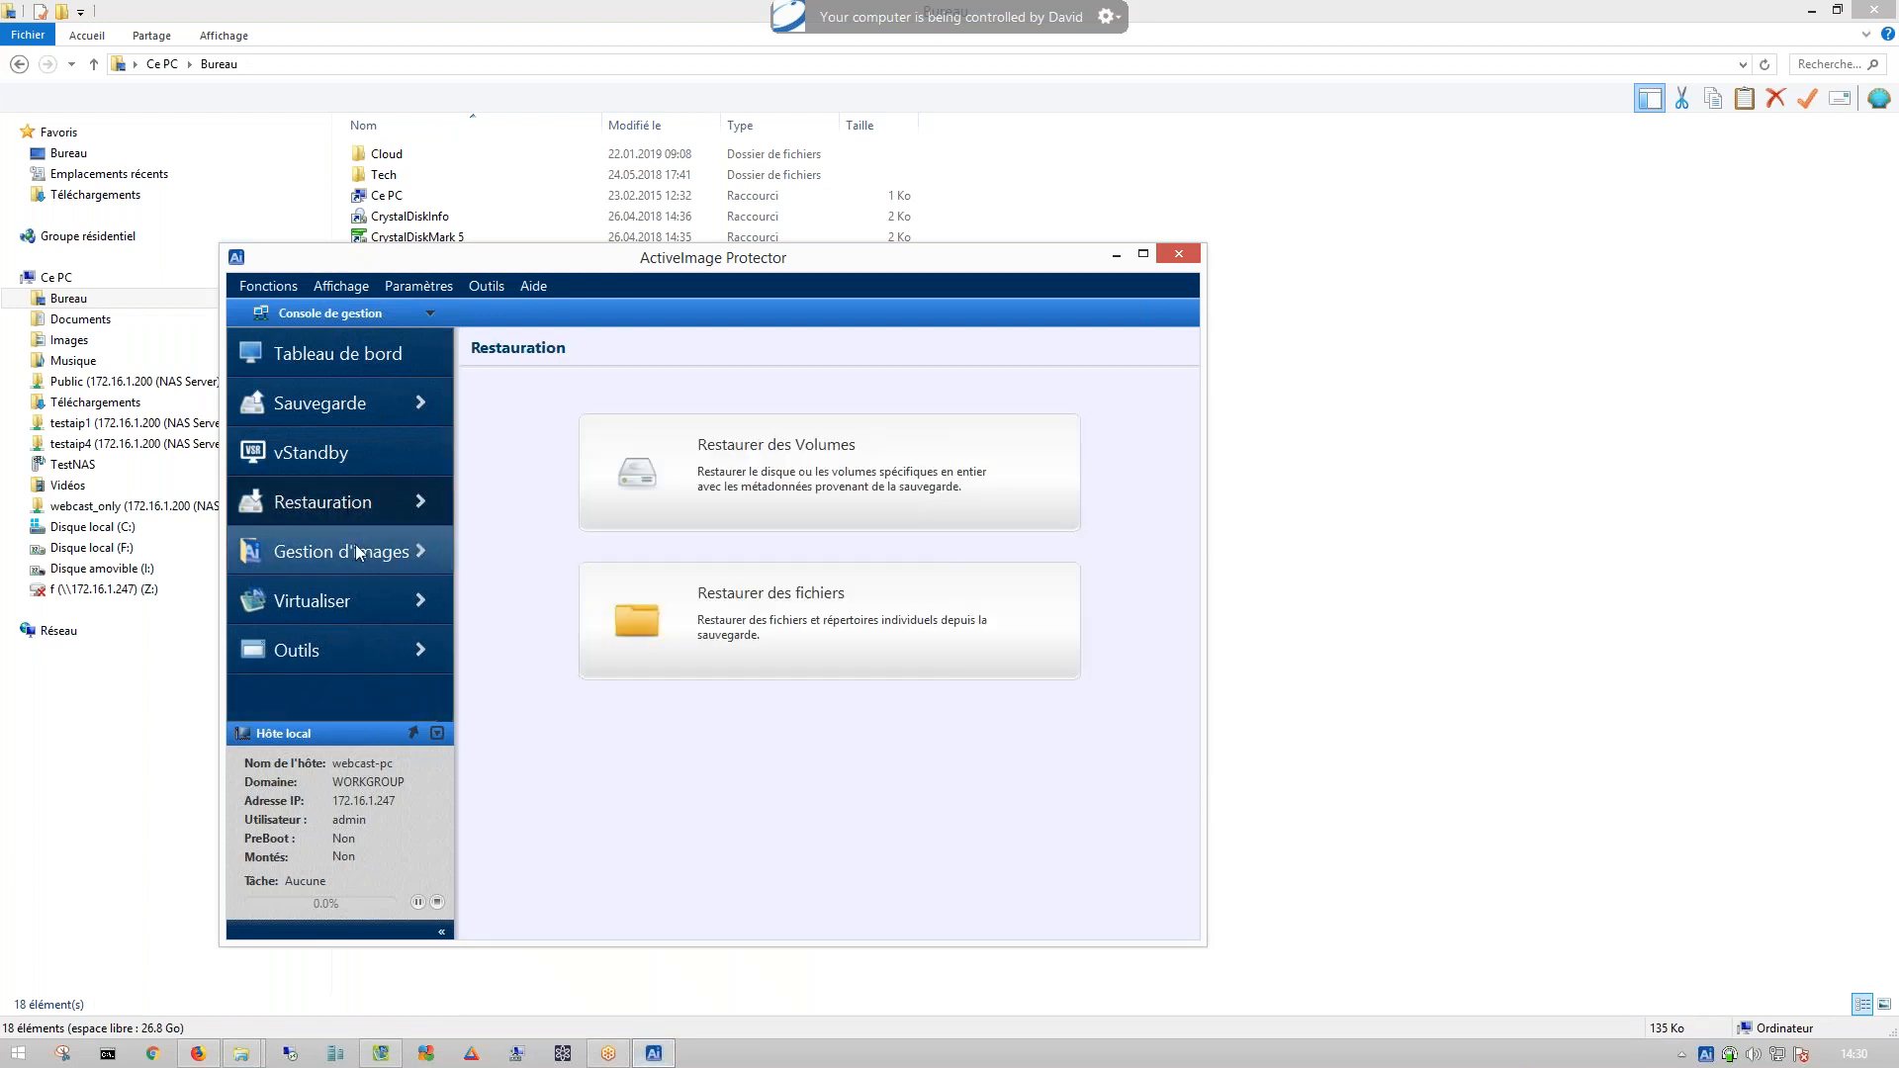
{"action": "left_click", "coordinate": [359, 552]}
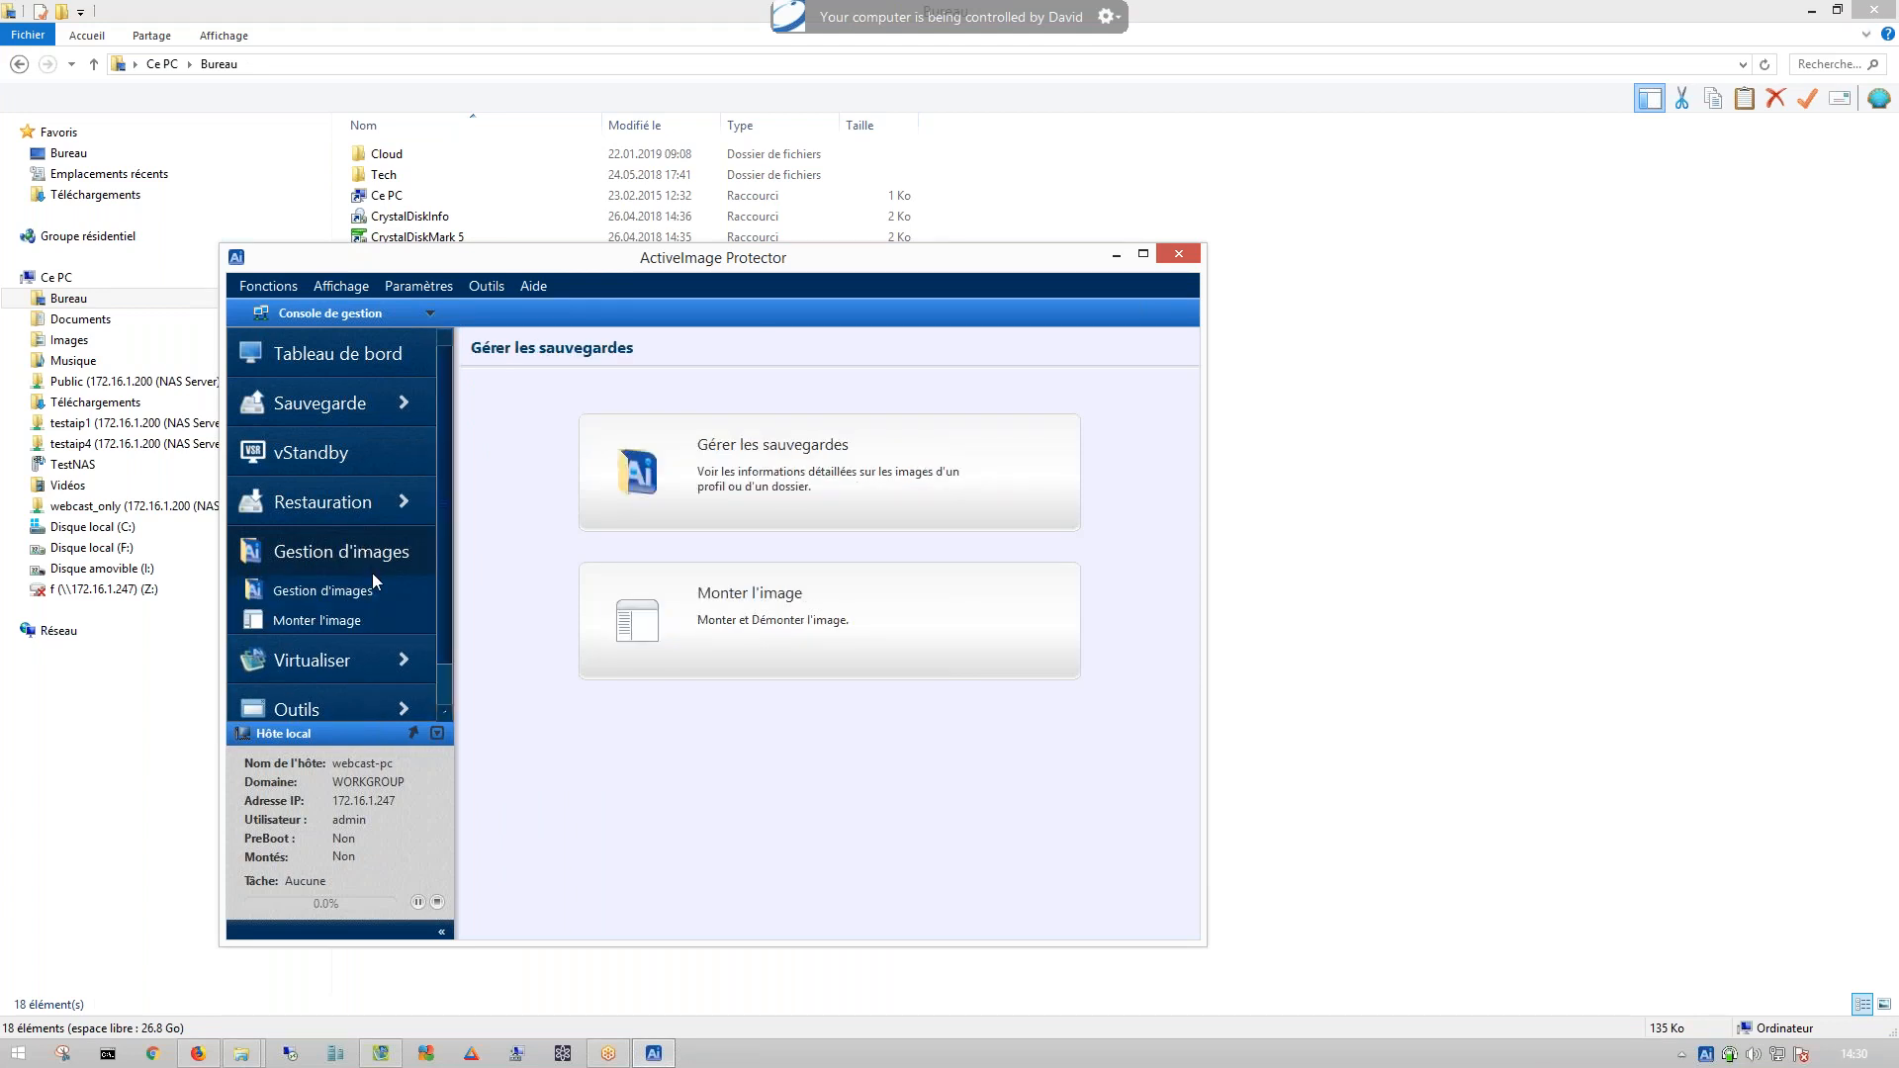
{"action": "left_click", "coordinate": [350, 626]}
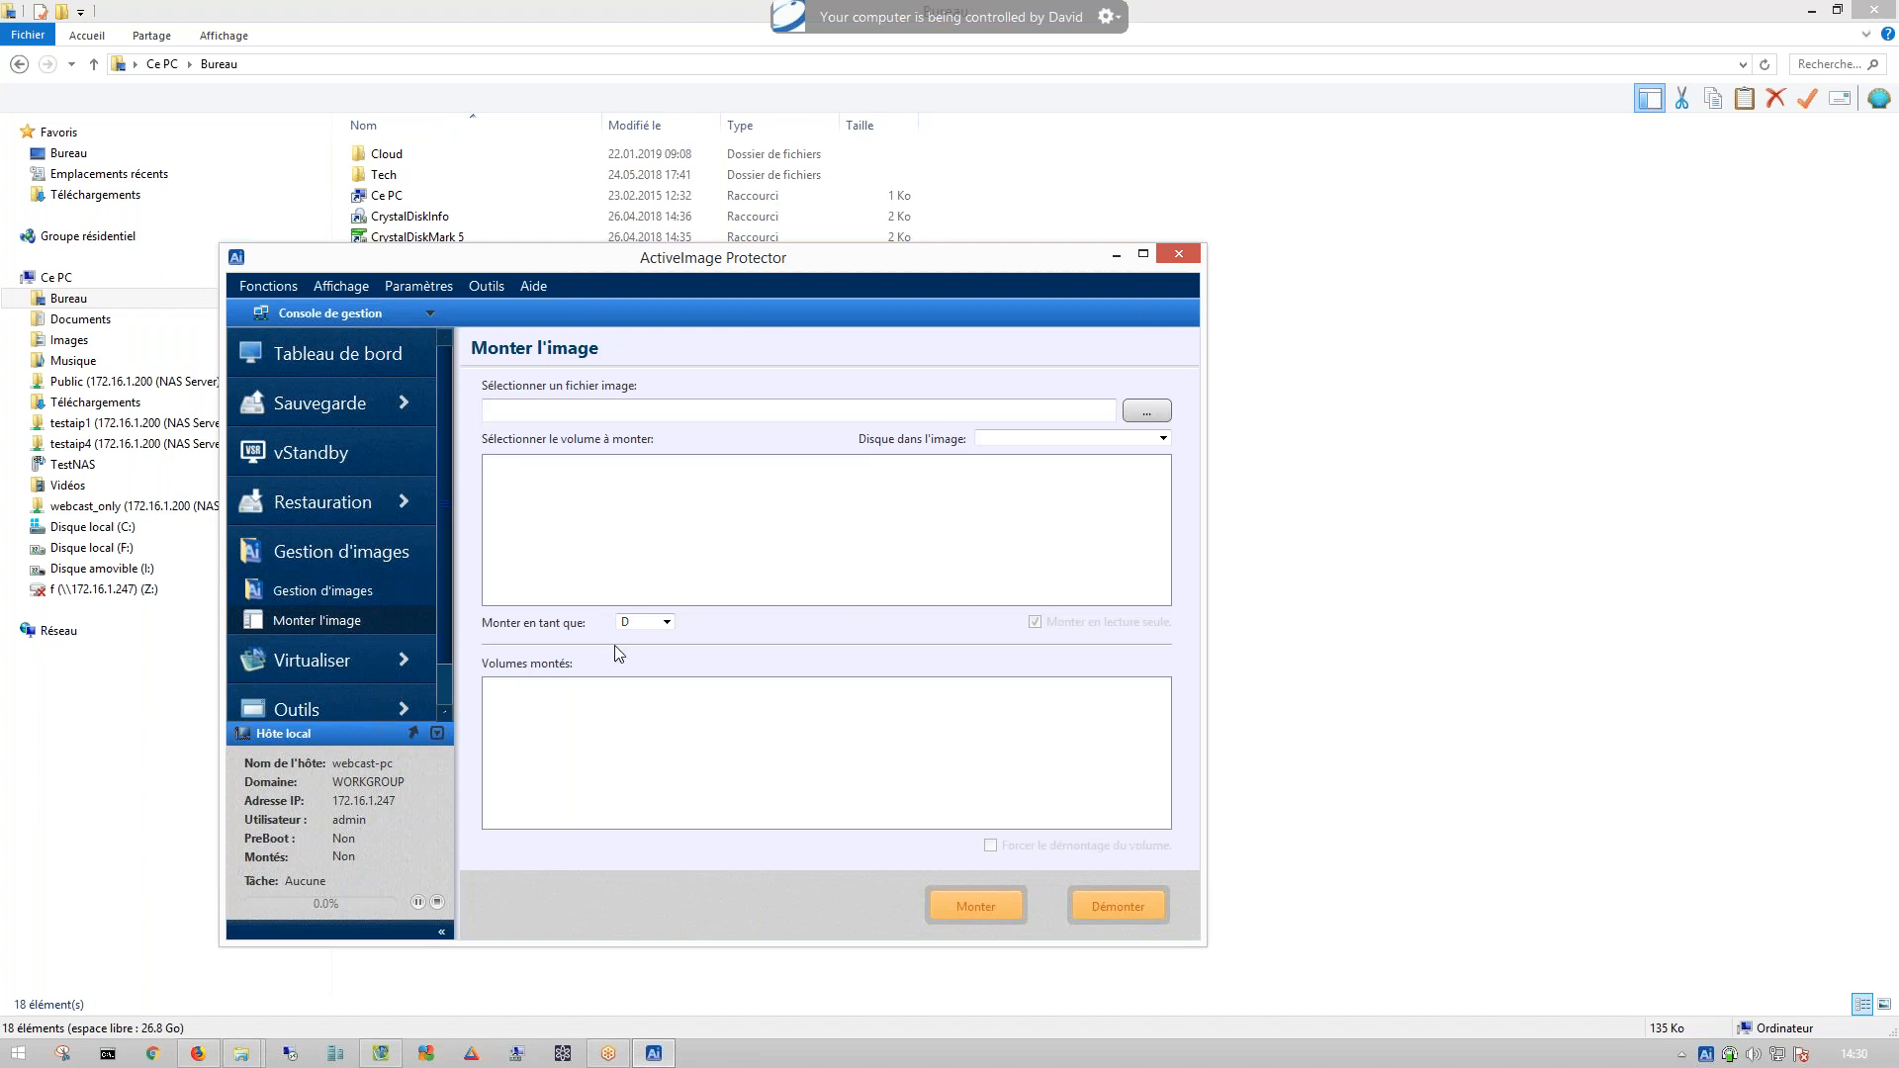
{"action": "left_click", "coordinate": [1157, 415]}
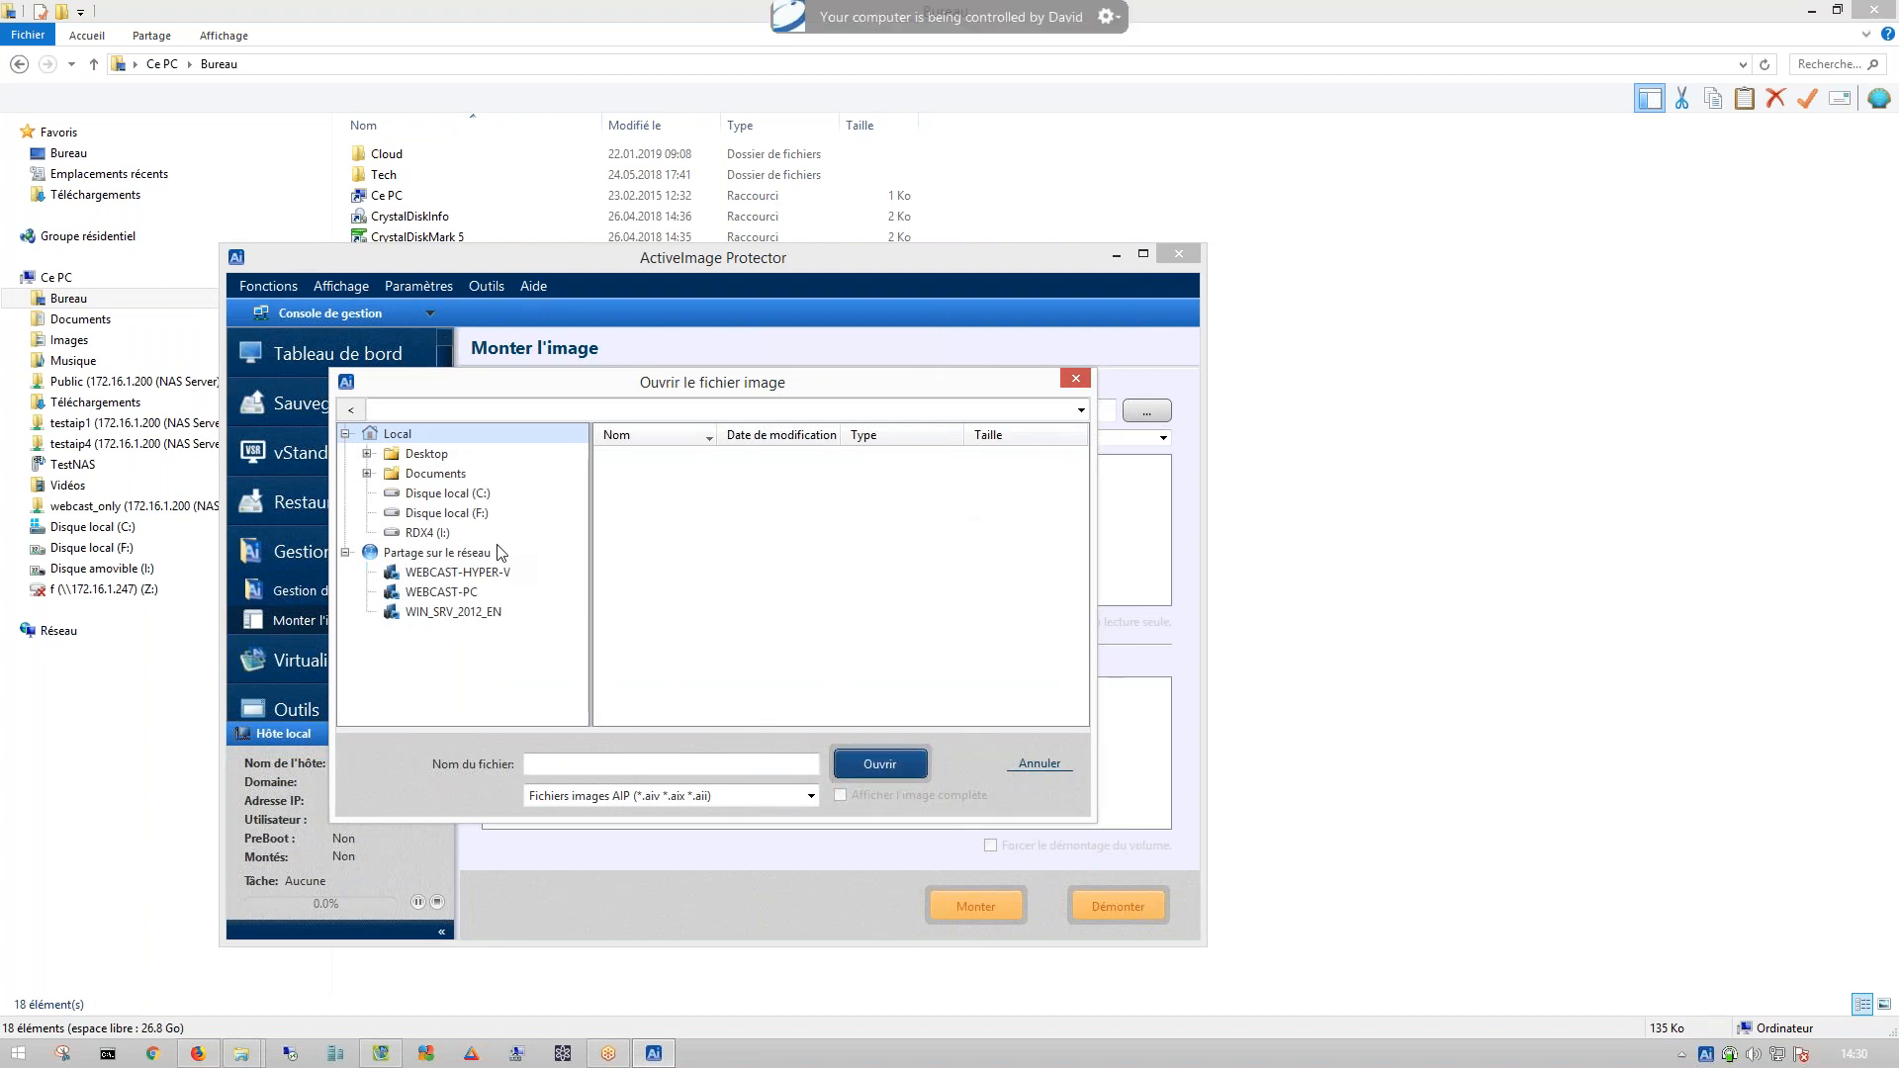
{"action": "left_click", "coordinate": [736, 770]}
{"action": "left_click", "coordinate": [1040, 765]}
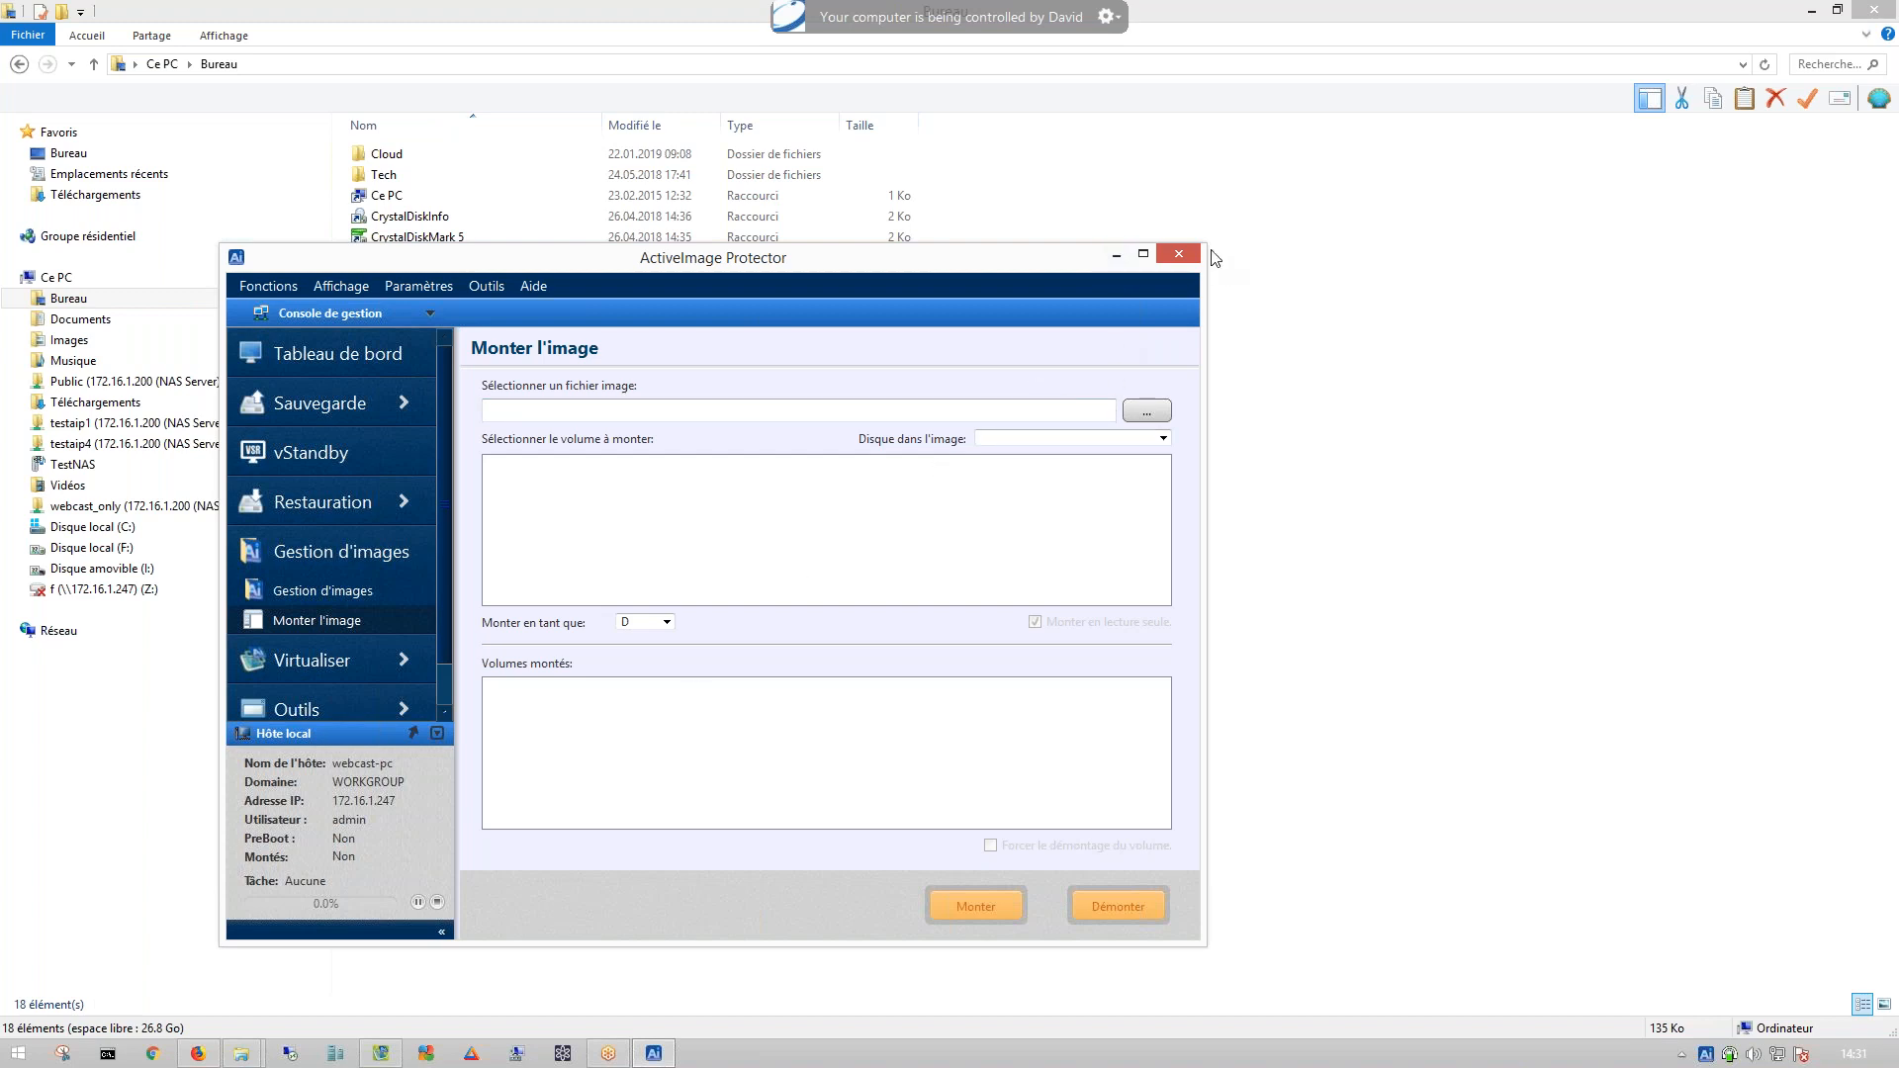
- Launch the Windows PE boot environment builder from the ActiveImage Protector tools
{"action": "left_click", "coordinate": [328, 551]}
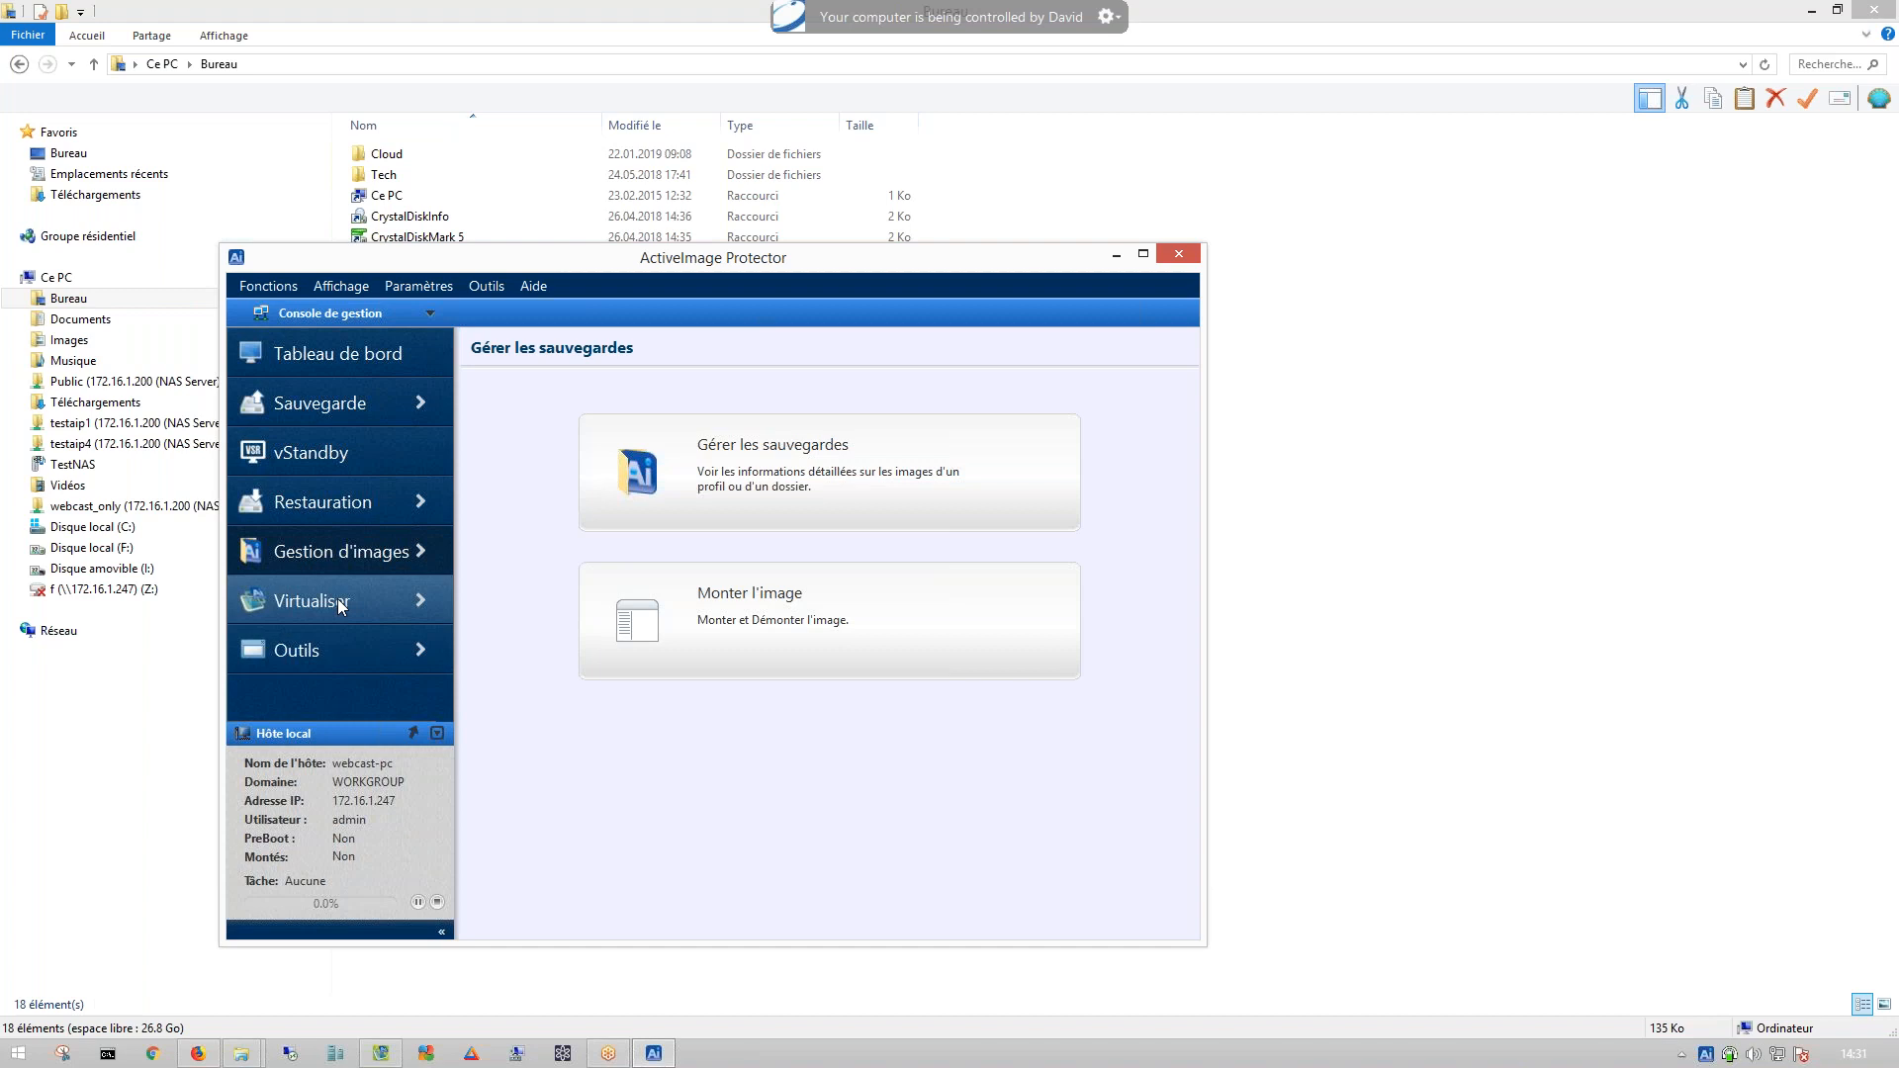
{"action": "left_click", "coordinate": [316, 646]}
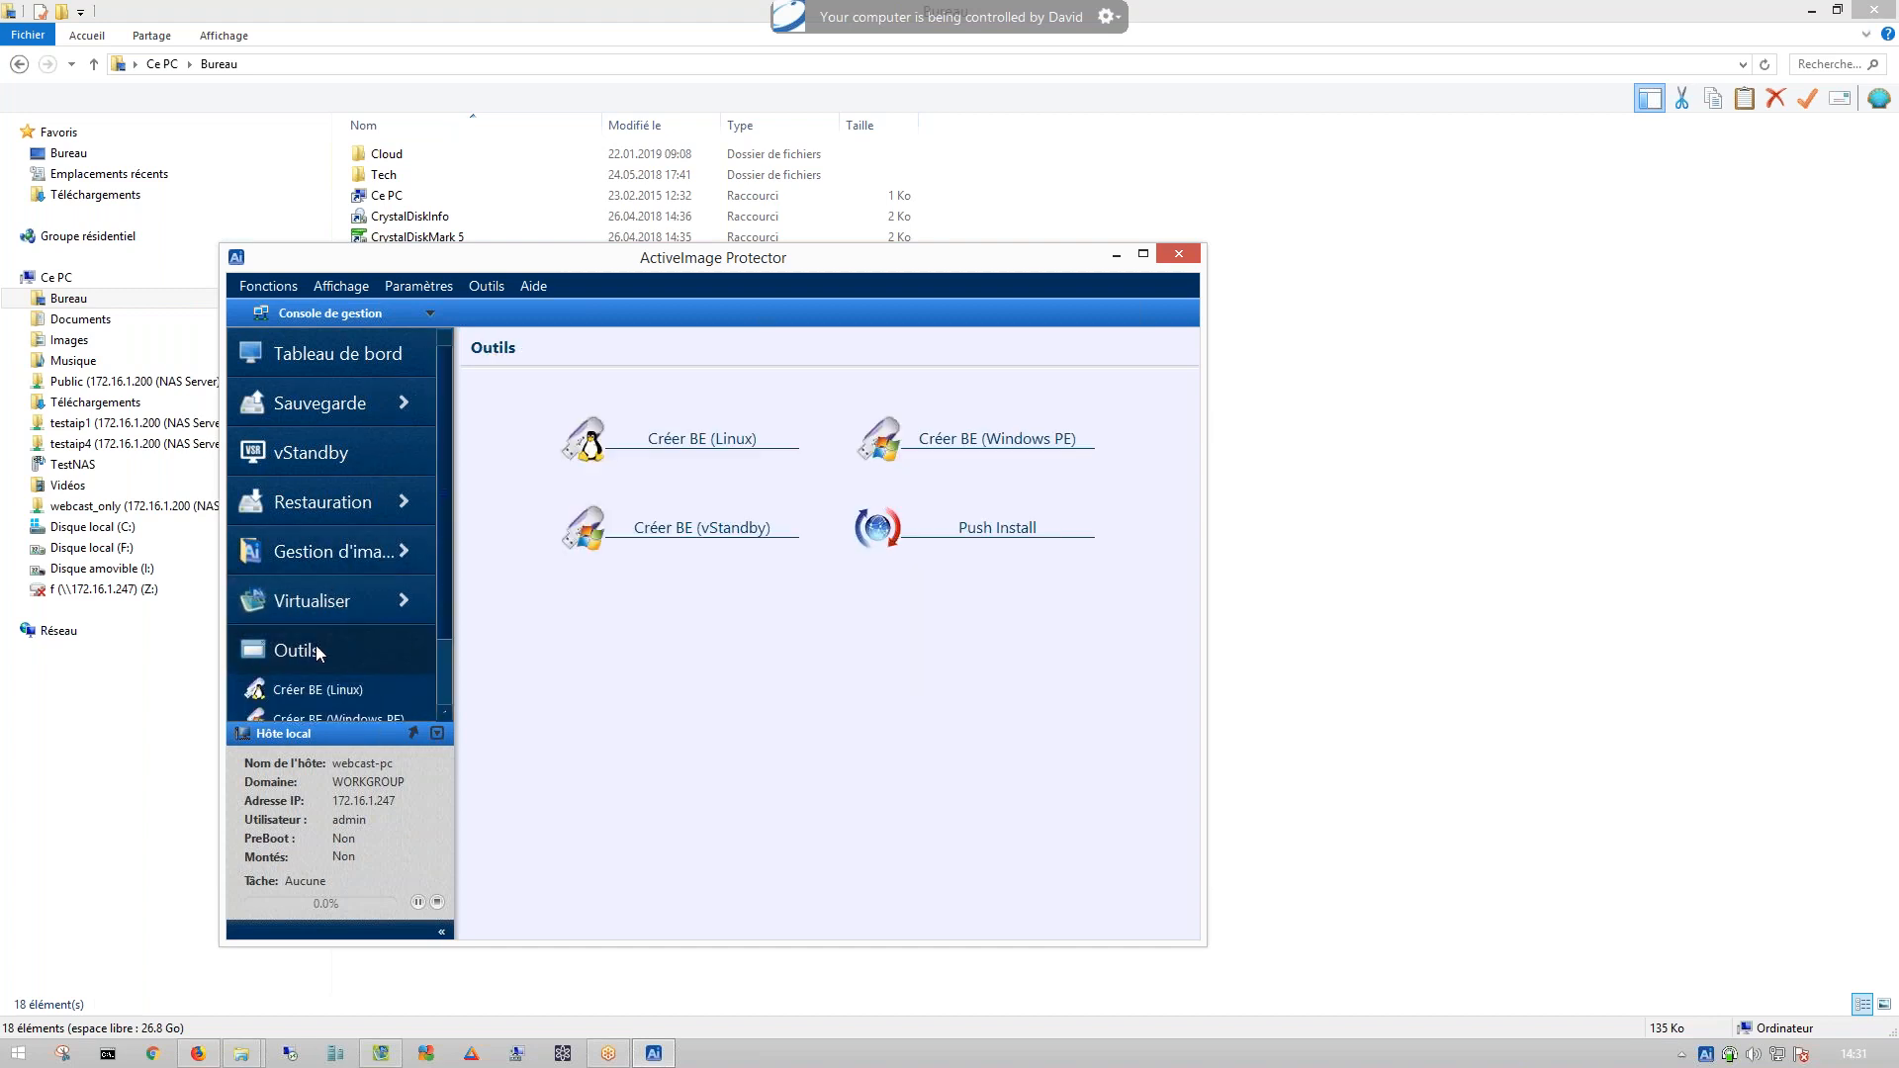
{"action": "scroll", "coordinate": [336, 651], "scroll_direction": "down", "scroll_amount": 1}
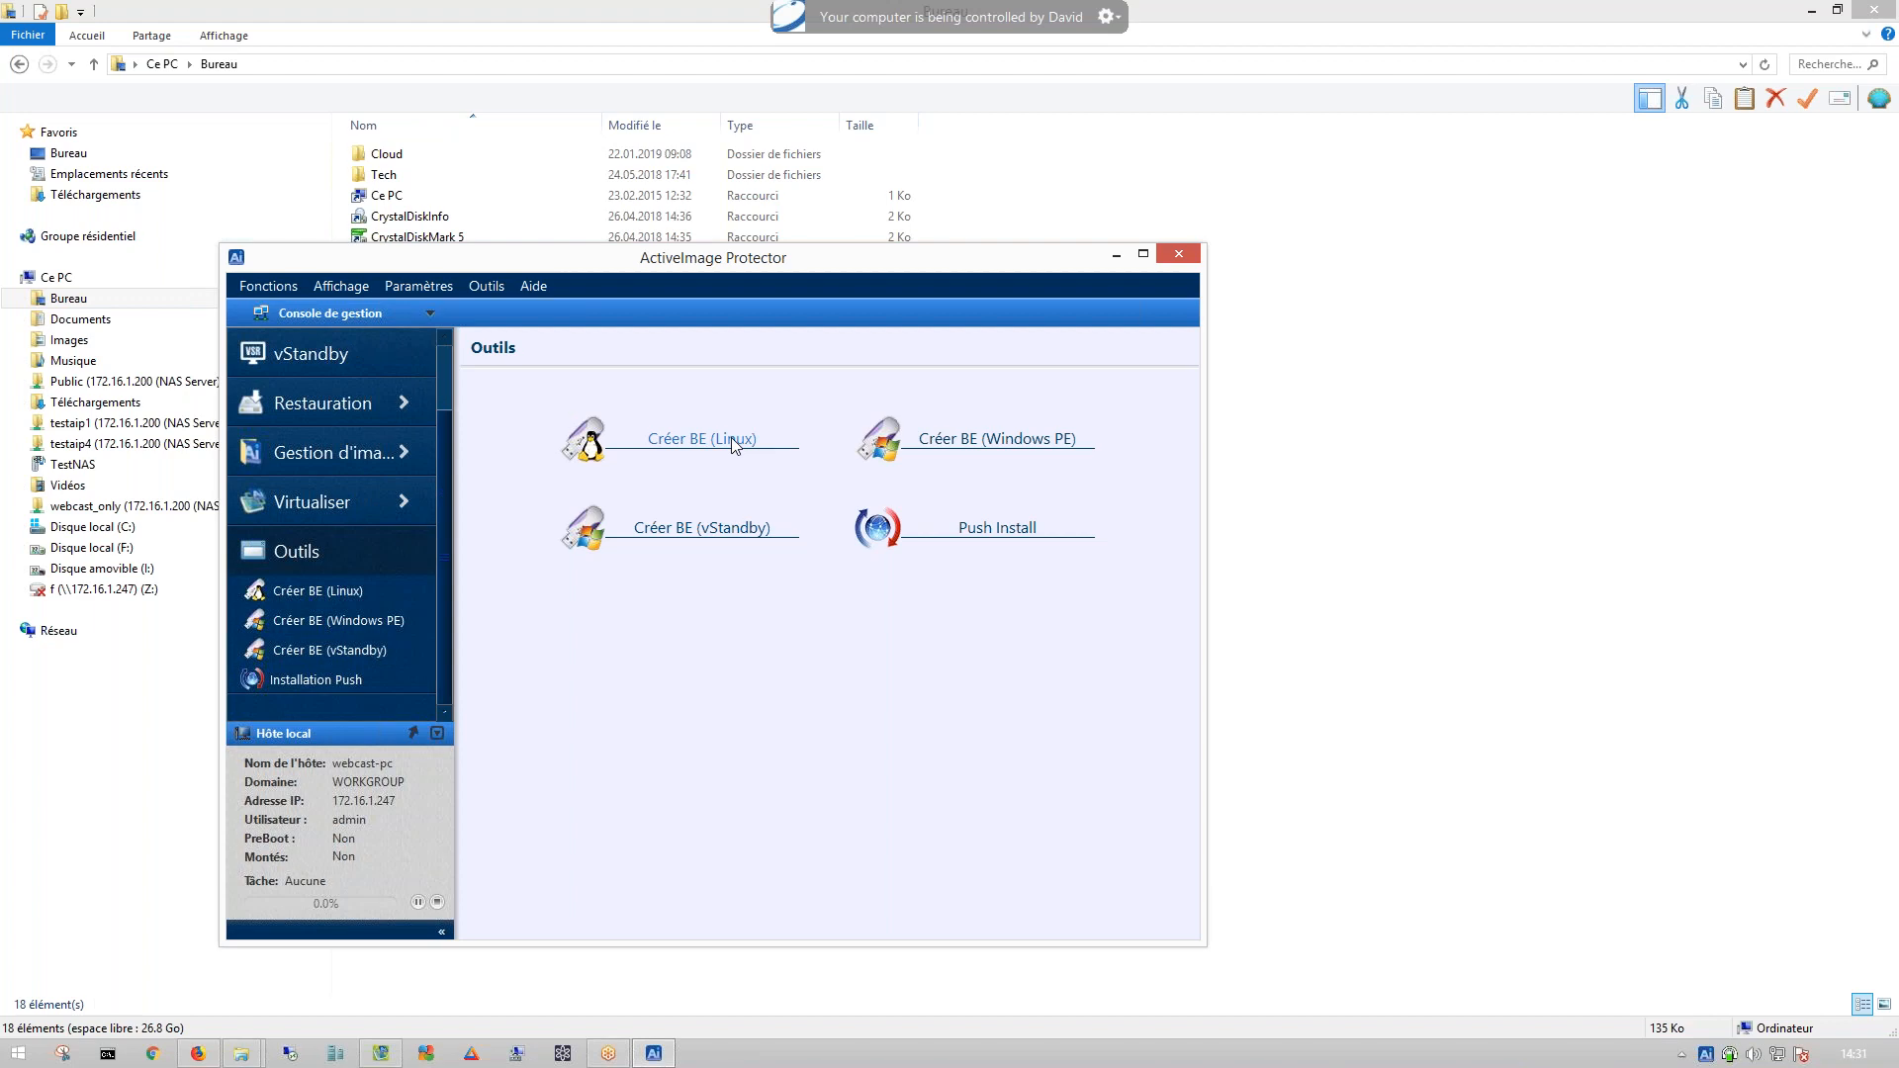
{"action": "left_click", "coordinate": [985, 443]}
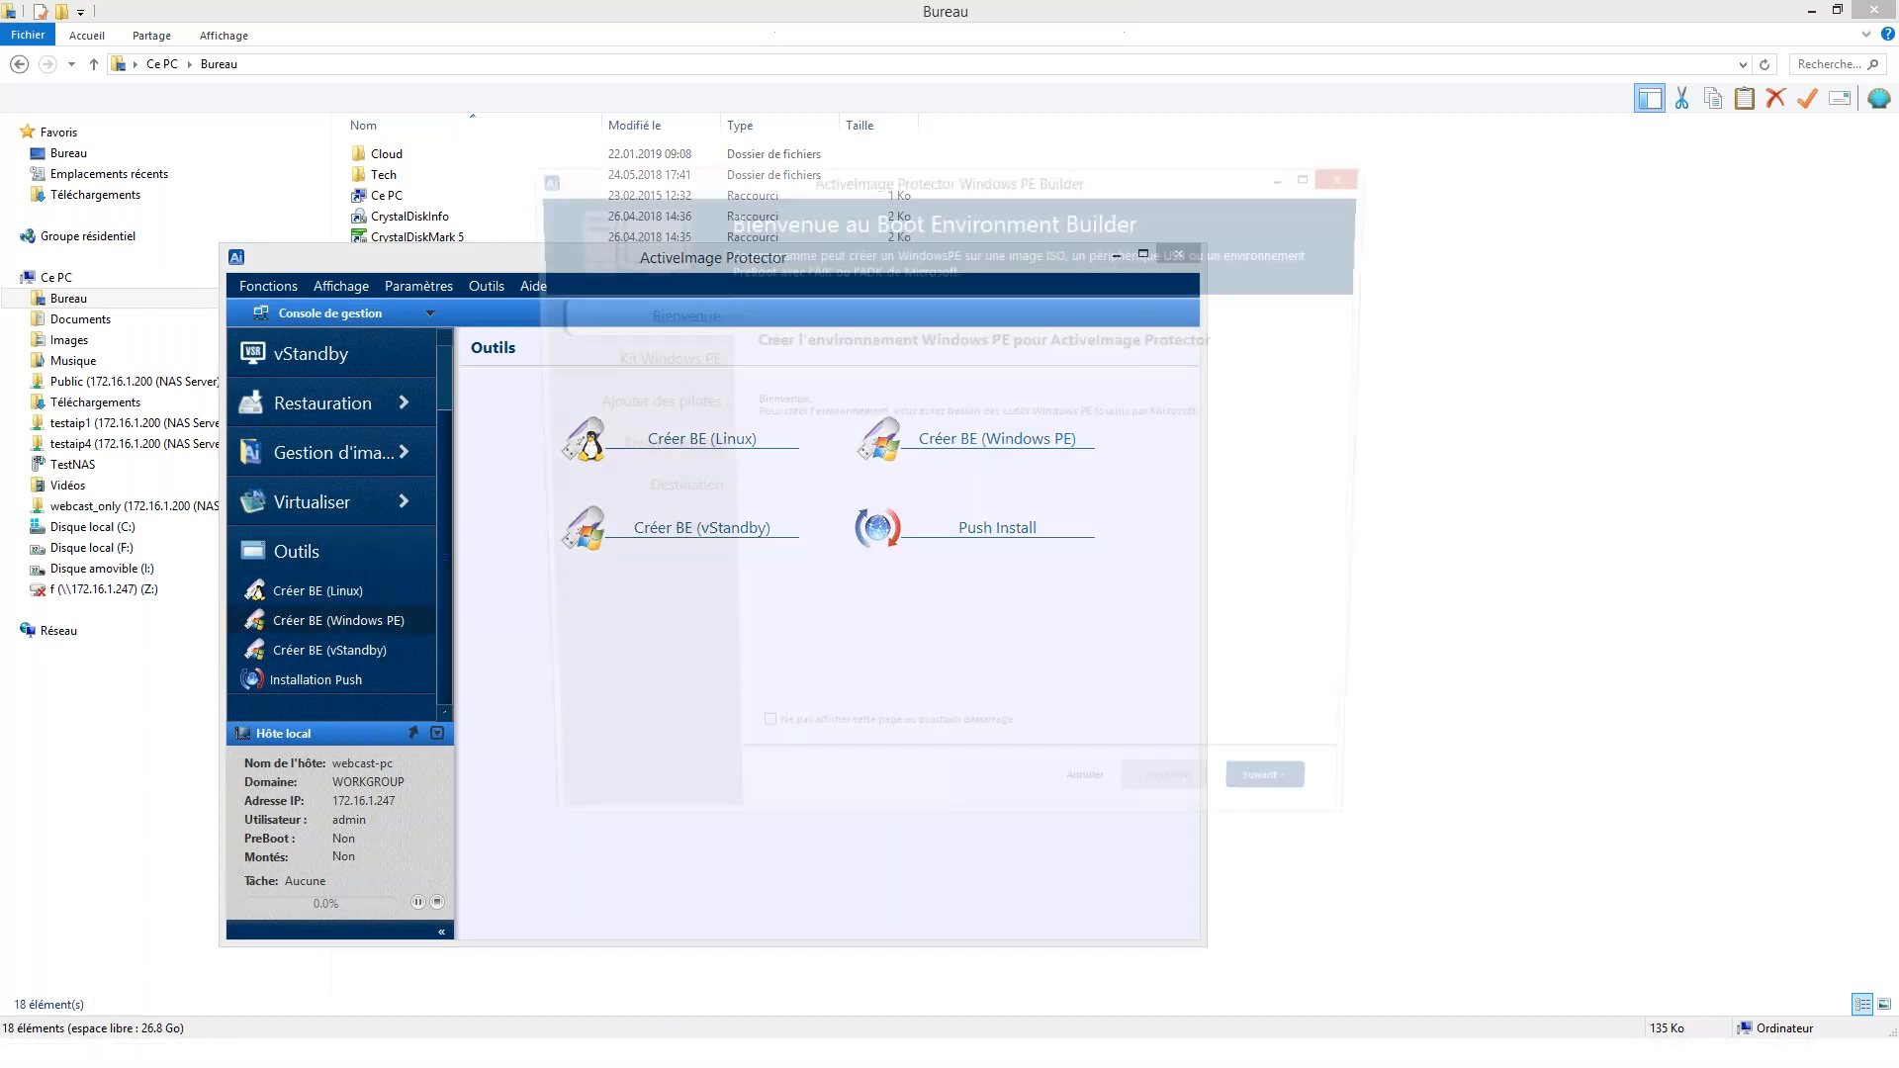
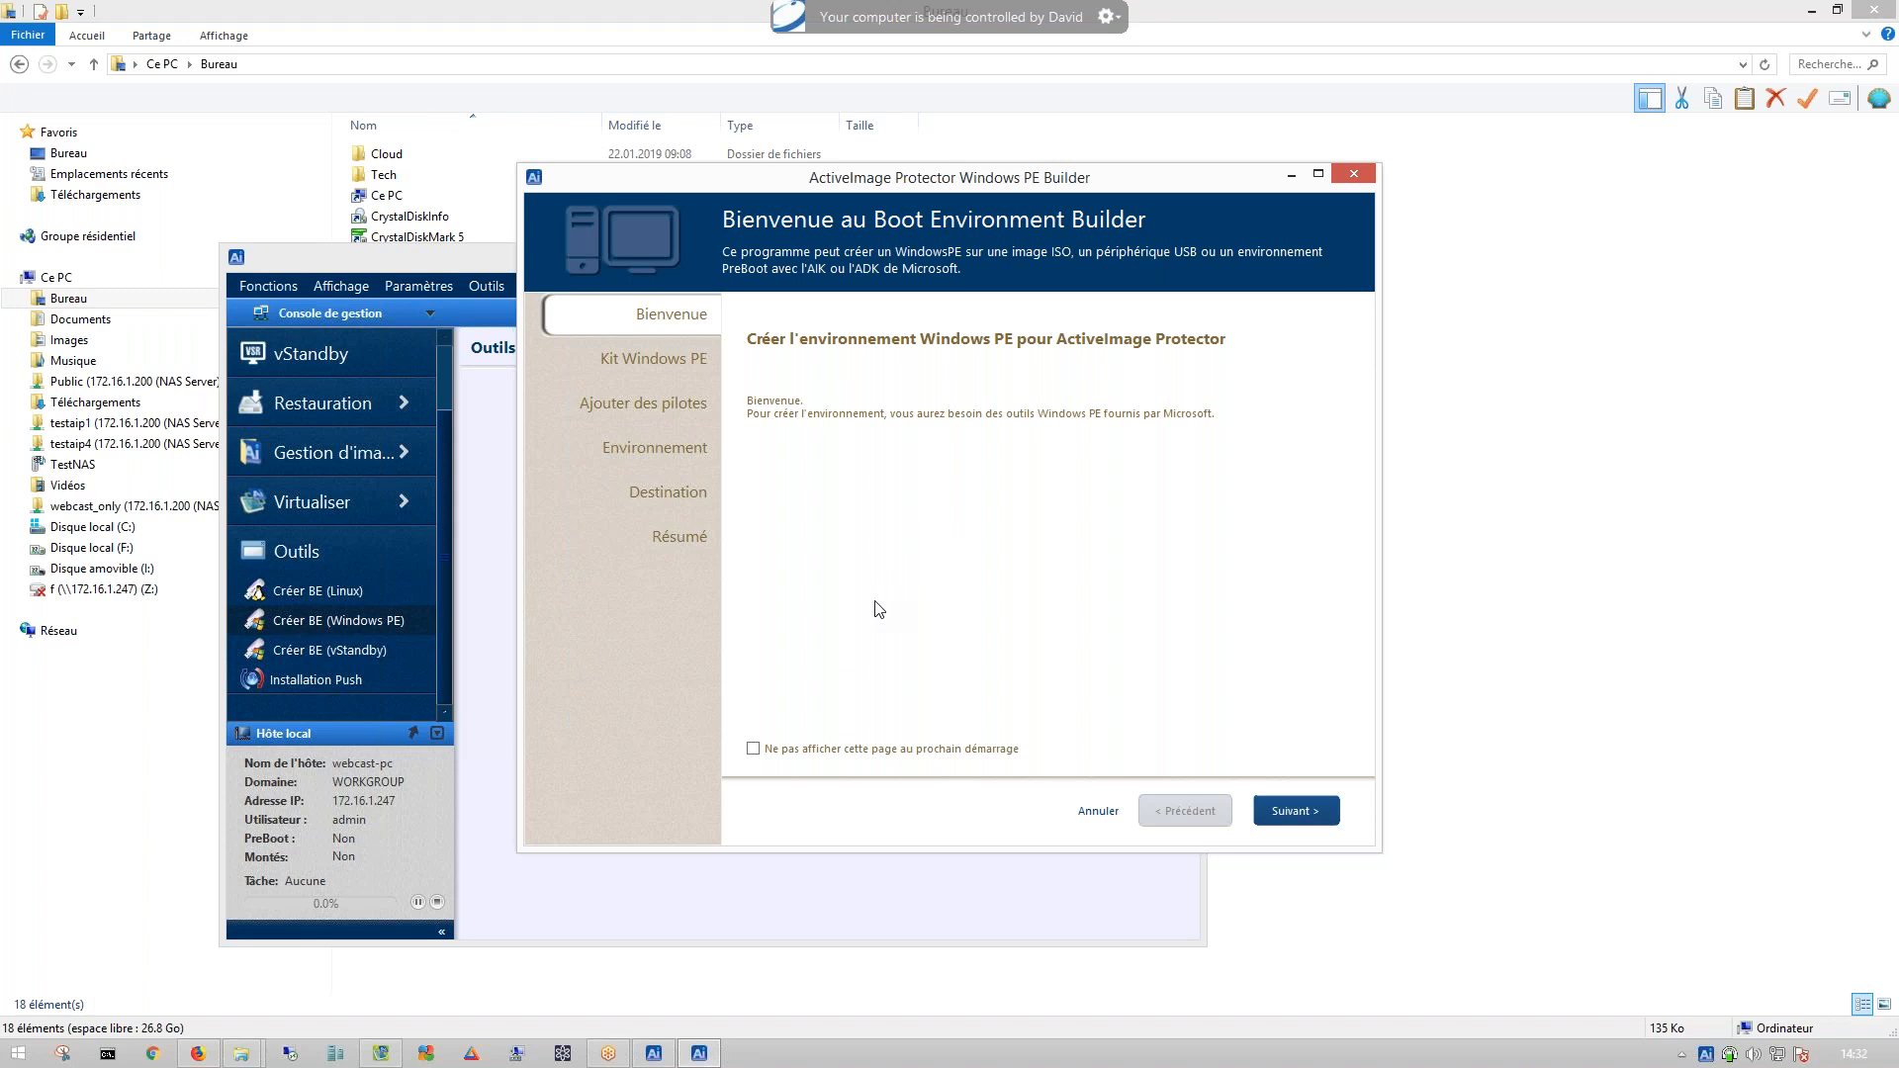
- Choose the Windows Assessment and Deployment Kit with Environnement ADK 10 64 bit and continue to the device driver page
{"action": "left_click", "coordinate": [1291, 819]}
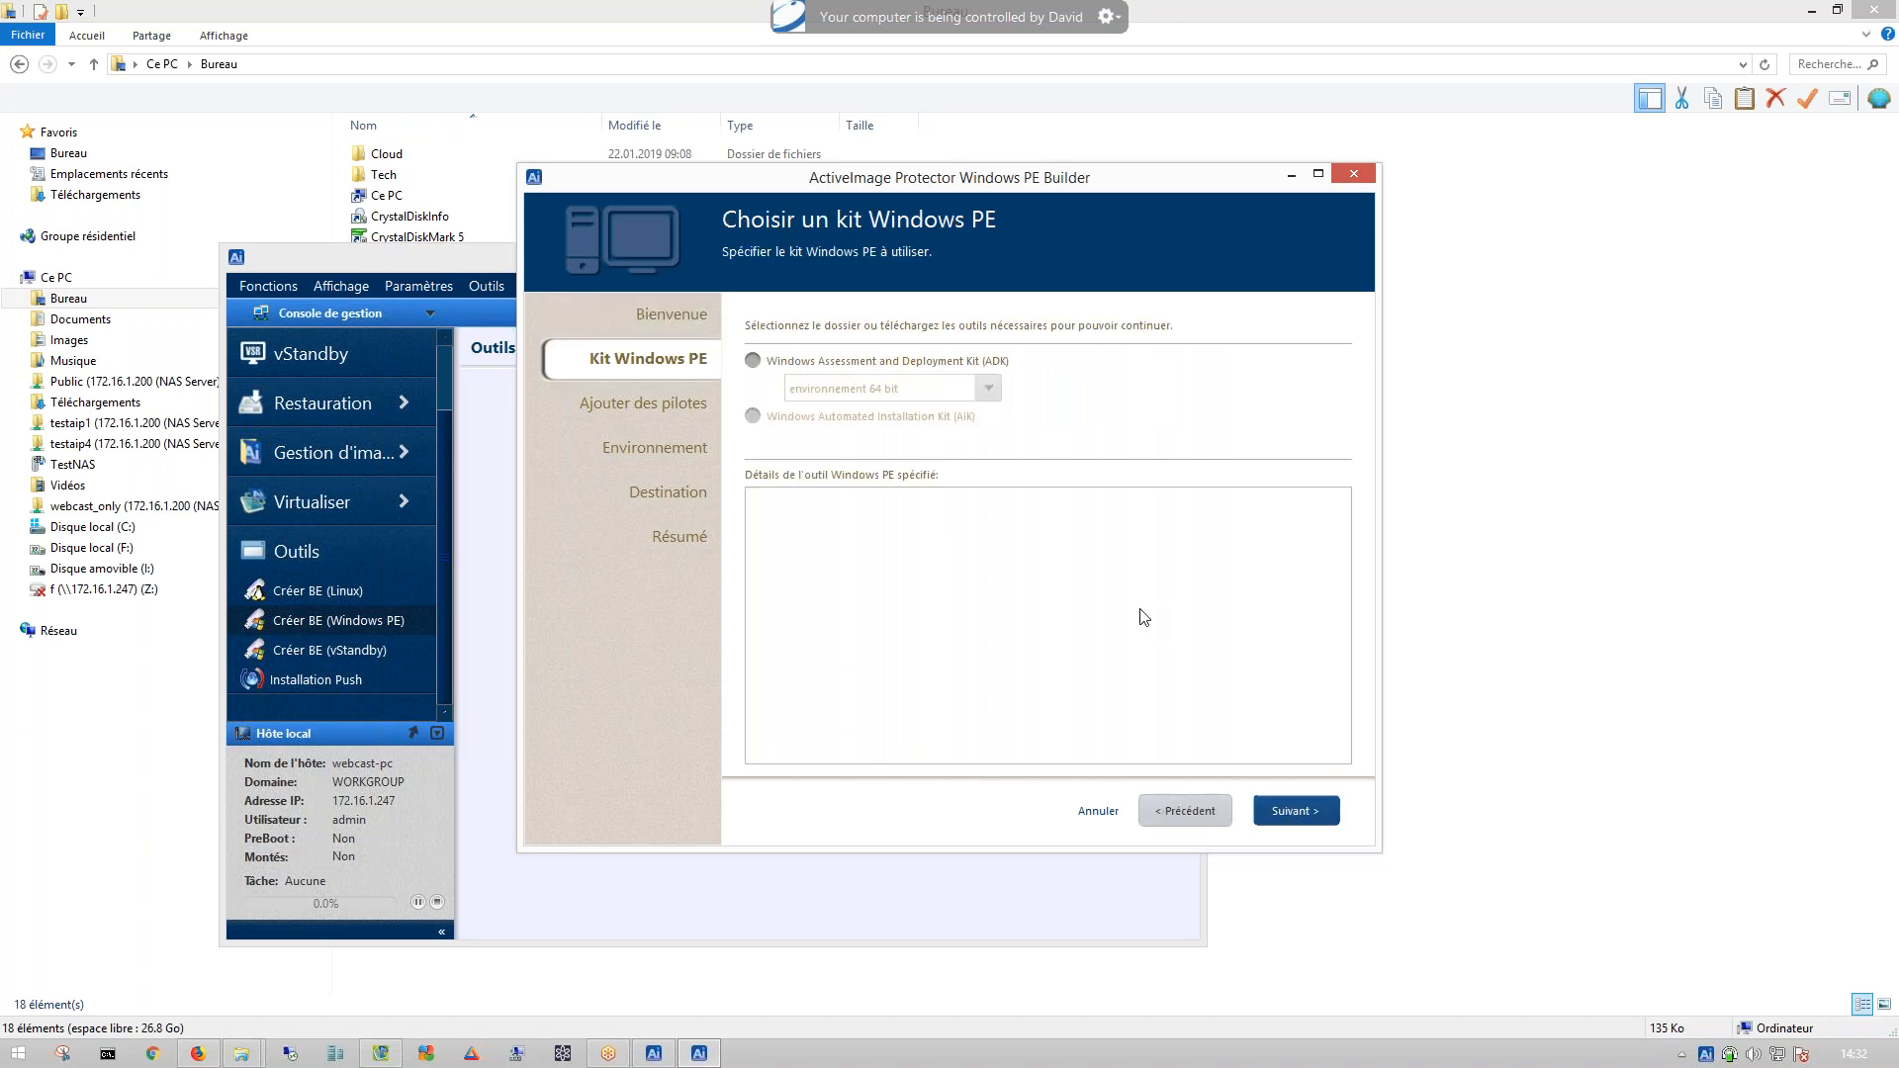
{"action": "left_click", "coordinate": [856, 387]}
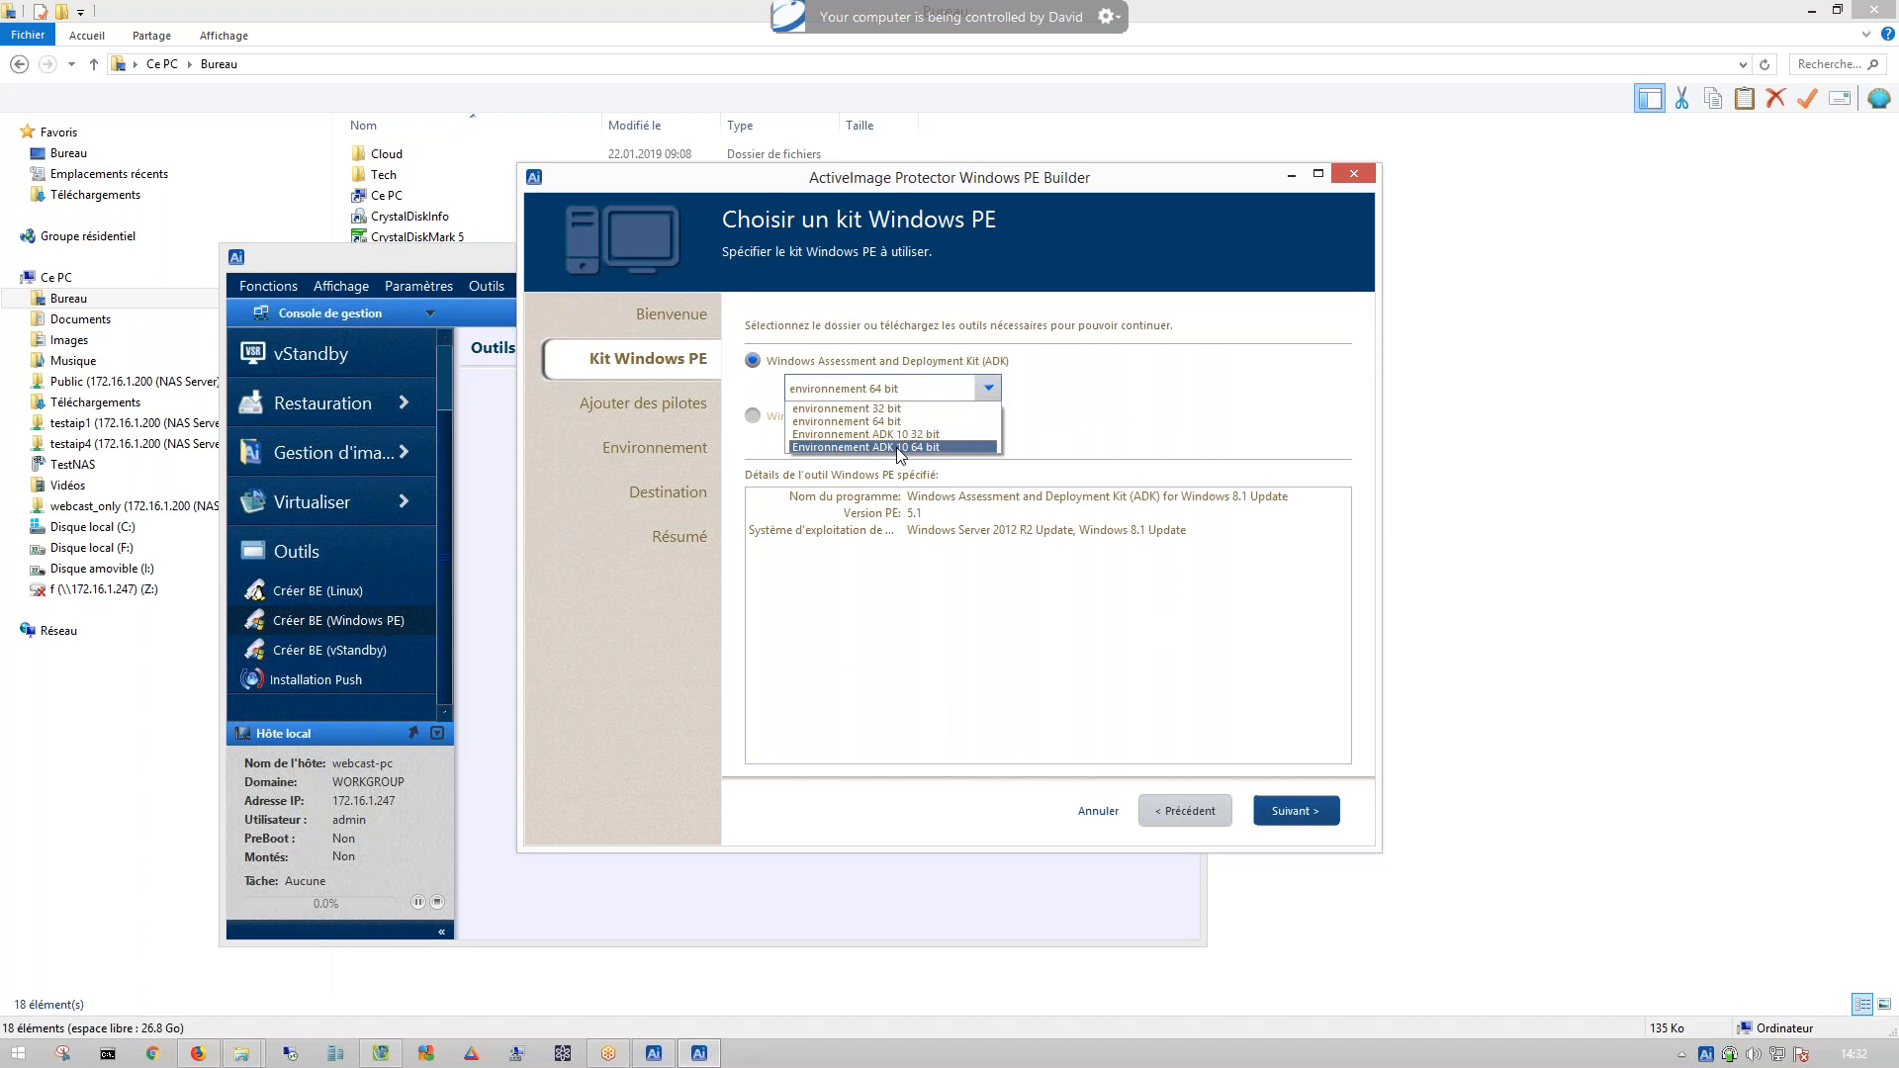
{"action": "left_click", "coordinate": [899, 449]}
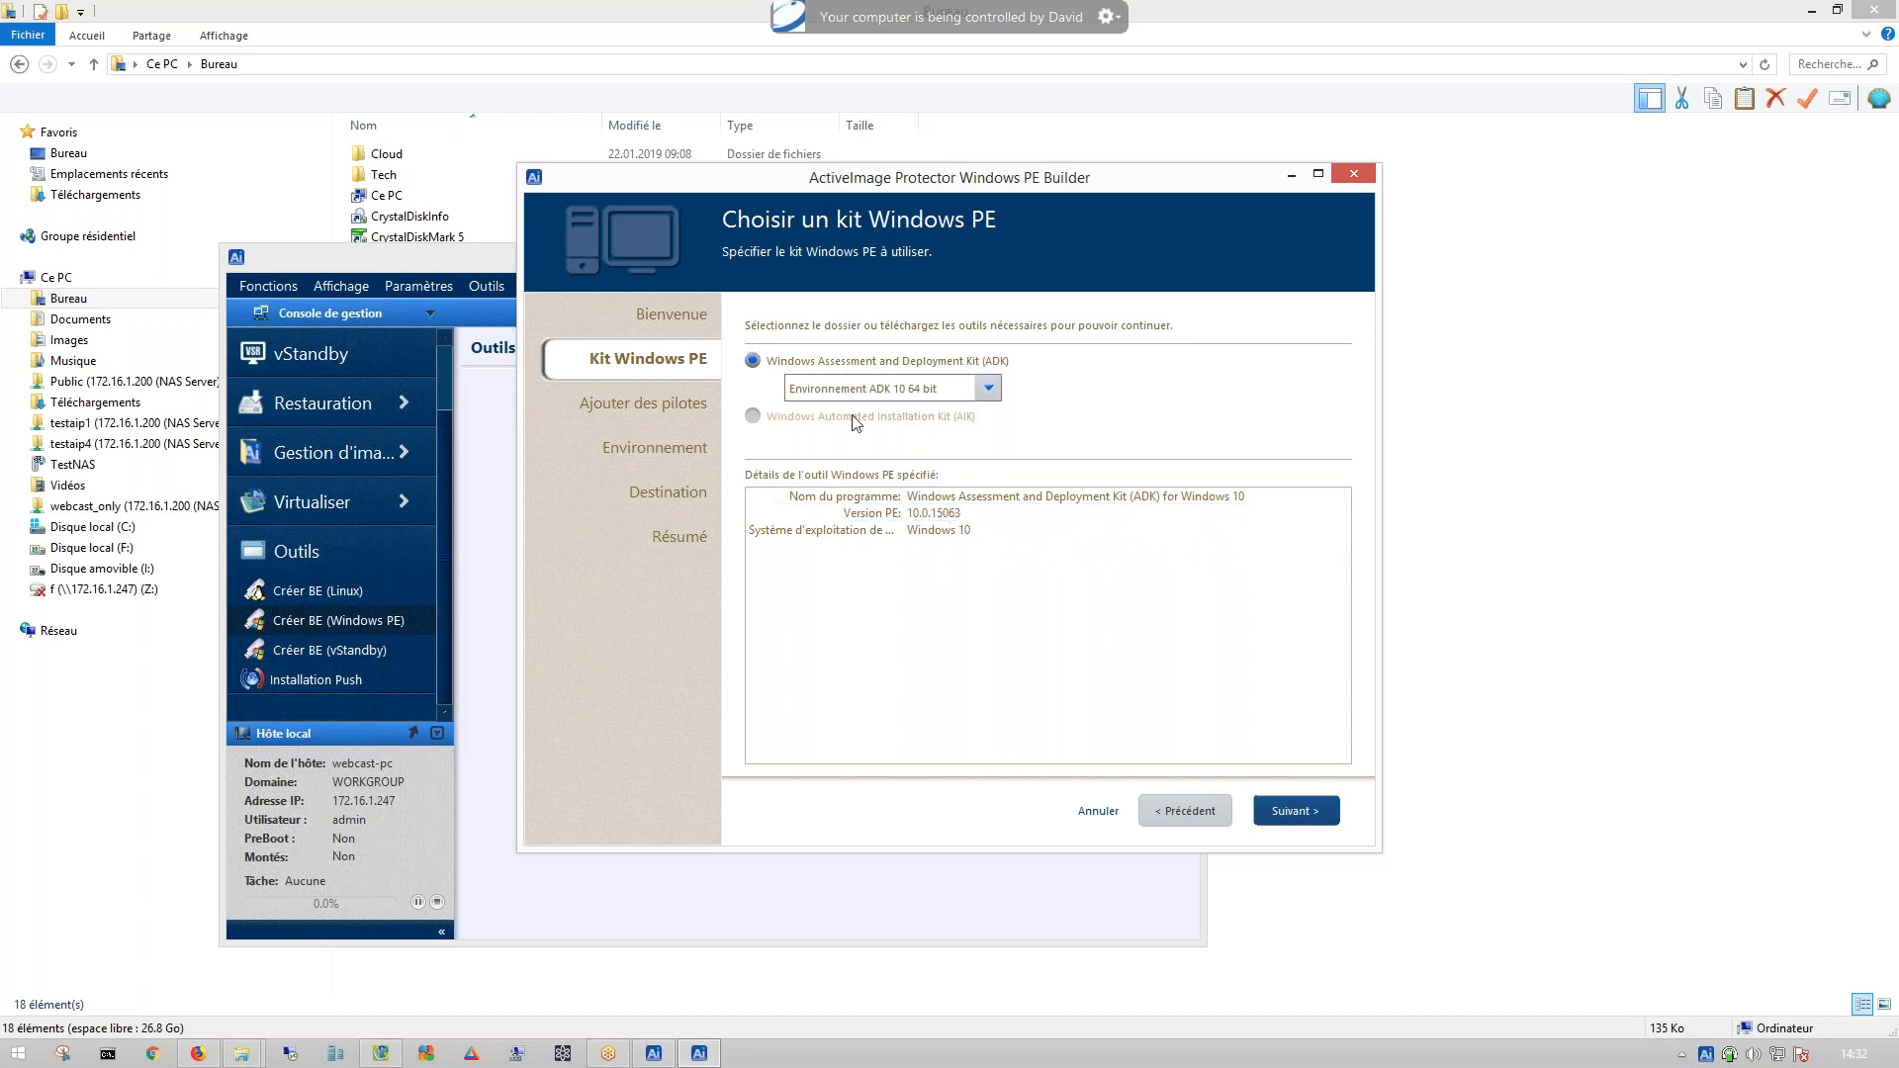
{"action": "left_click", "coordinate": [1292, 813]}
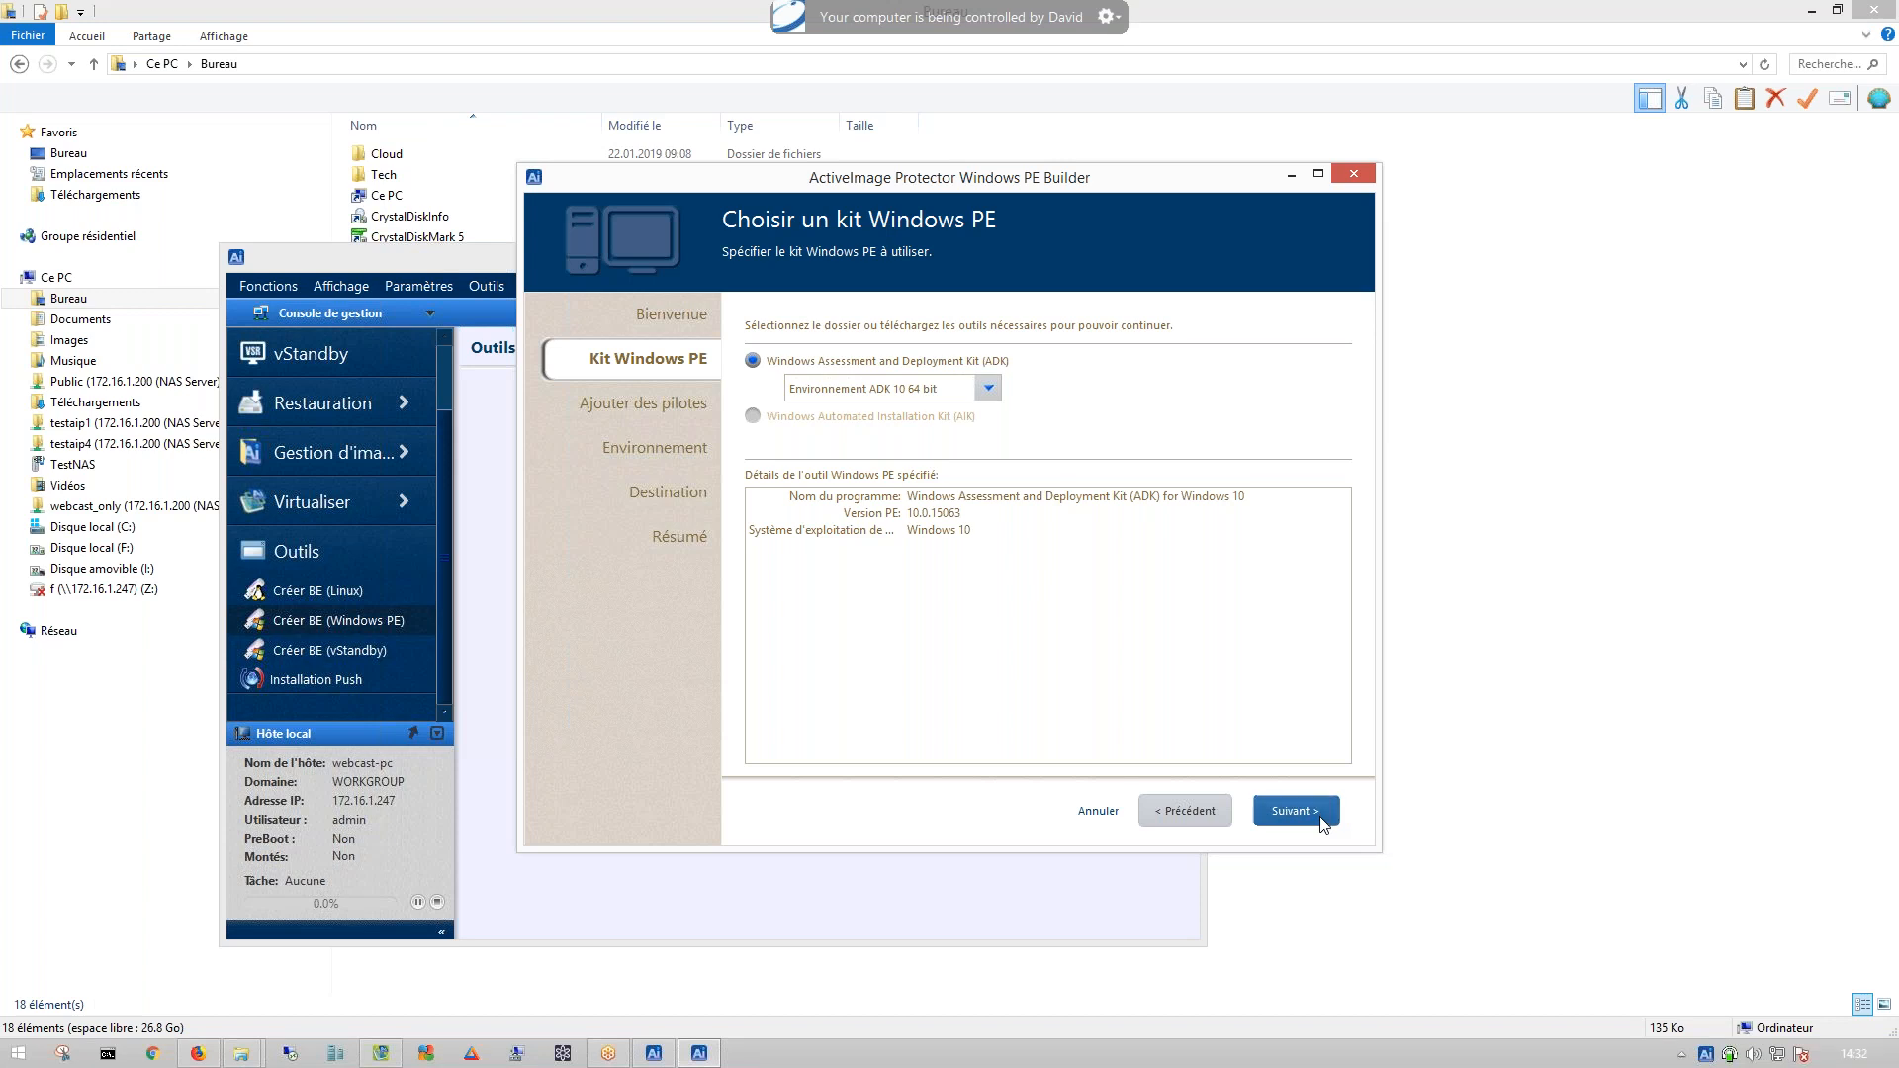
{"action": "left_click", "coordinate": [1323, 824]}
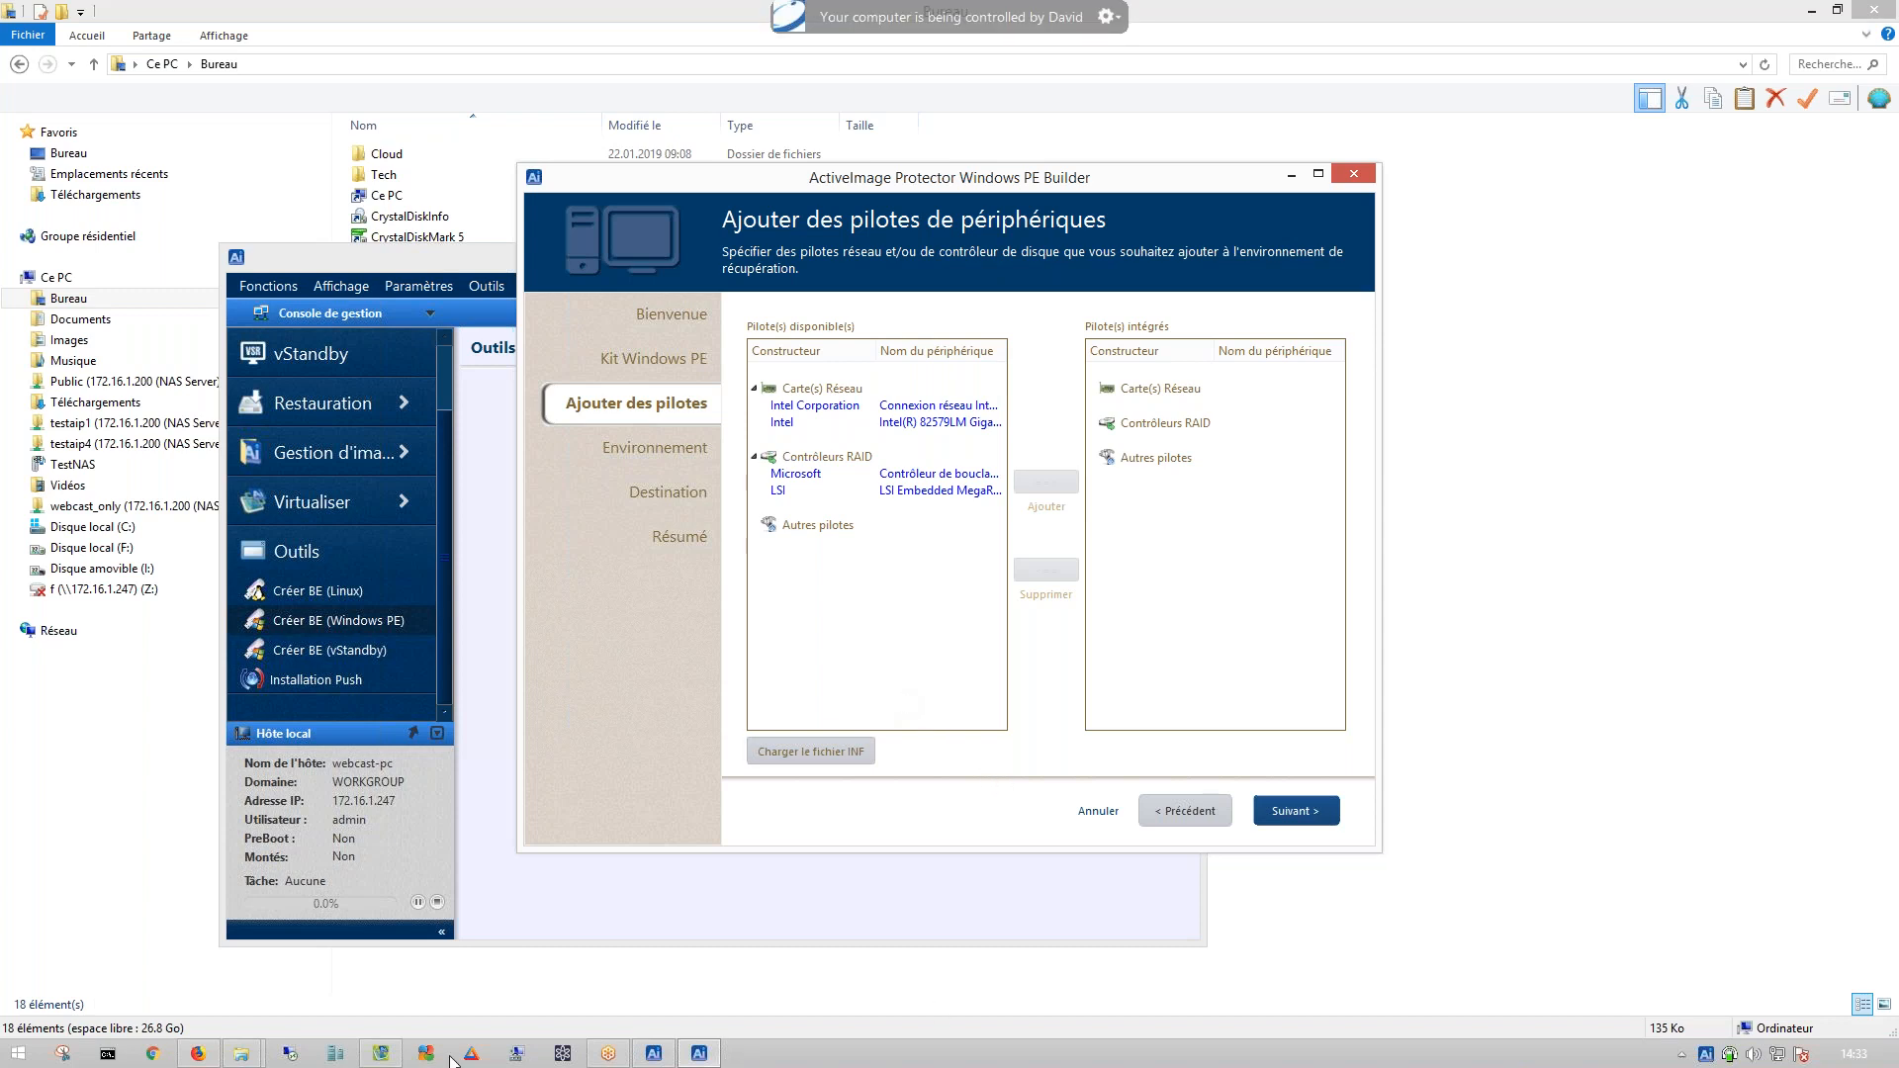
- Switch to Hyper-V Manager and apply the pre-restore-RSXOK checkpoint to the AIP BE virtual machine
{"action": "left_click", "coordinate": [337, 1056]}
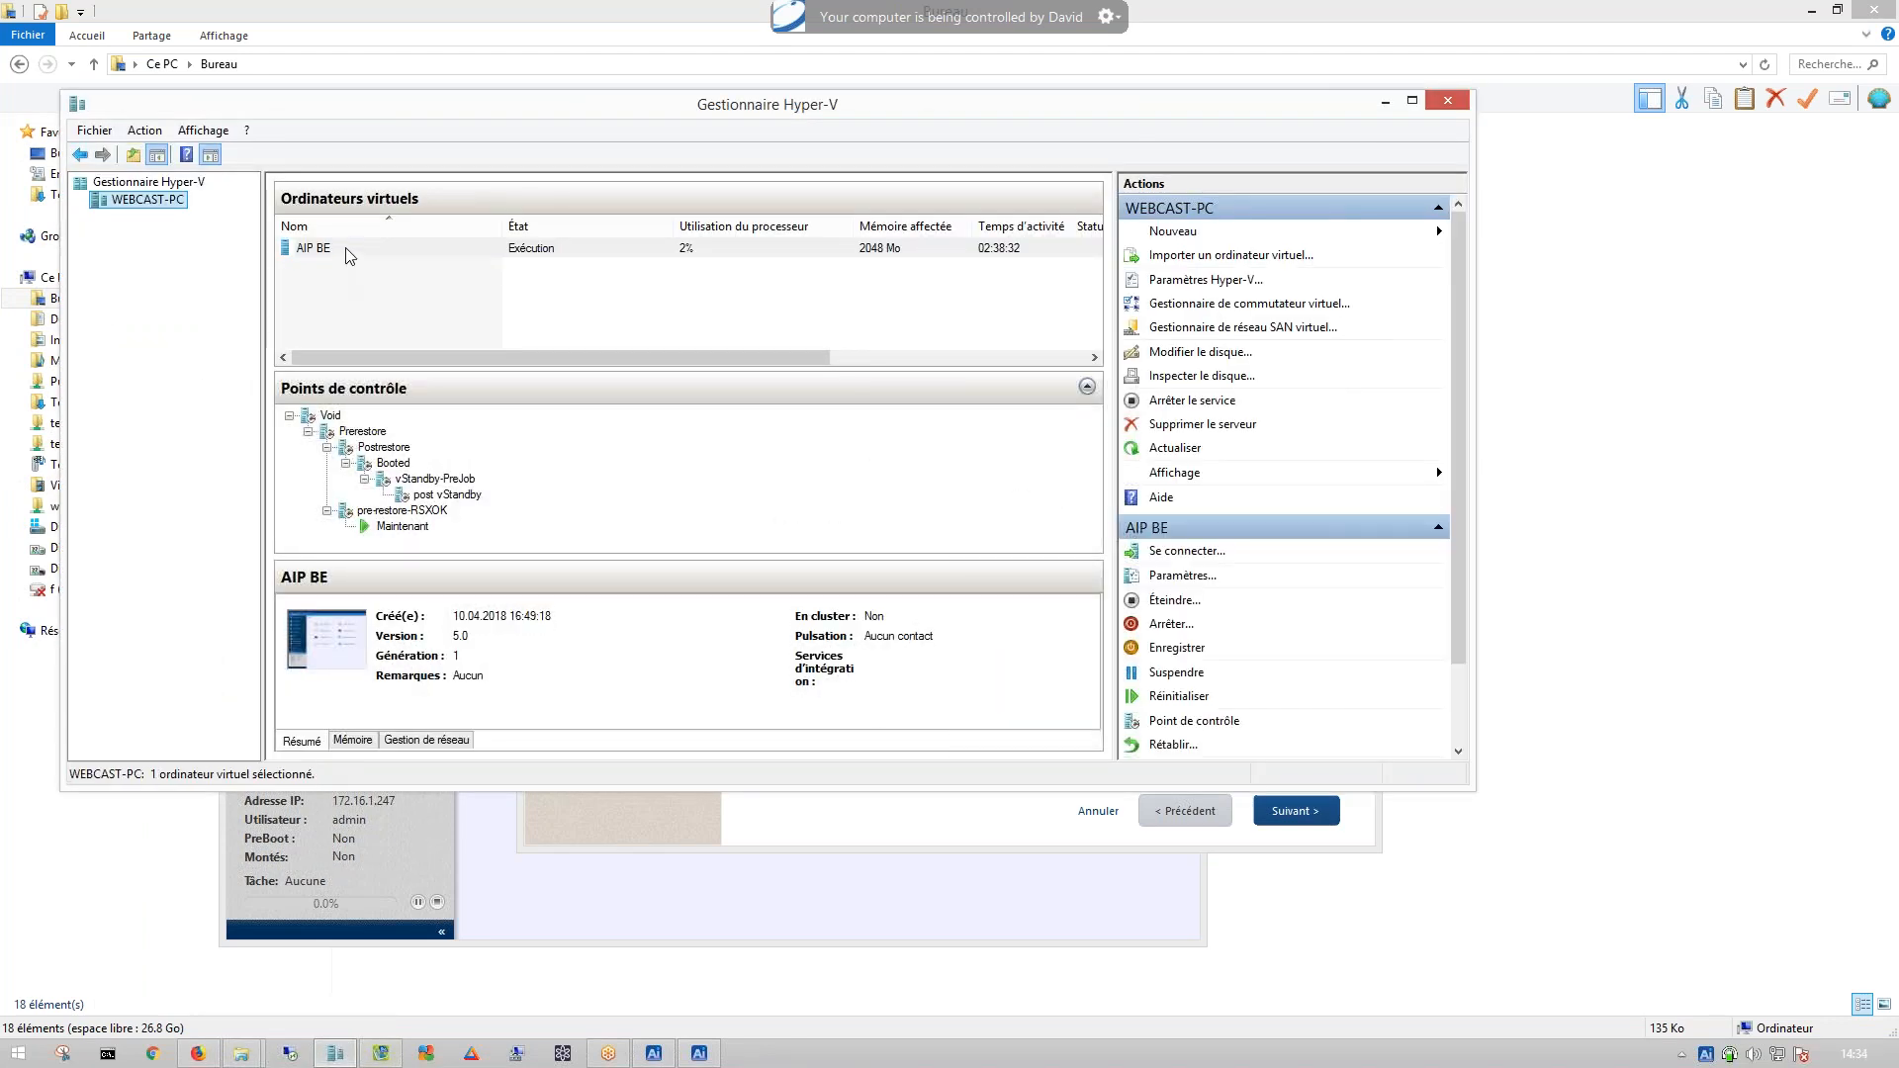
{"action": "left_click", "coordinate": [348, 256]}
{"action": "left_click", "coordinate": [382, 527]}
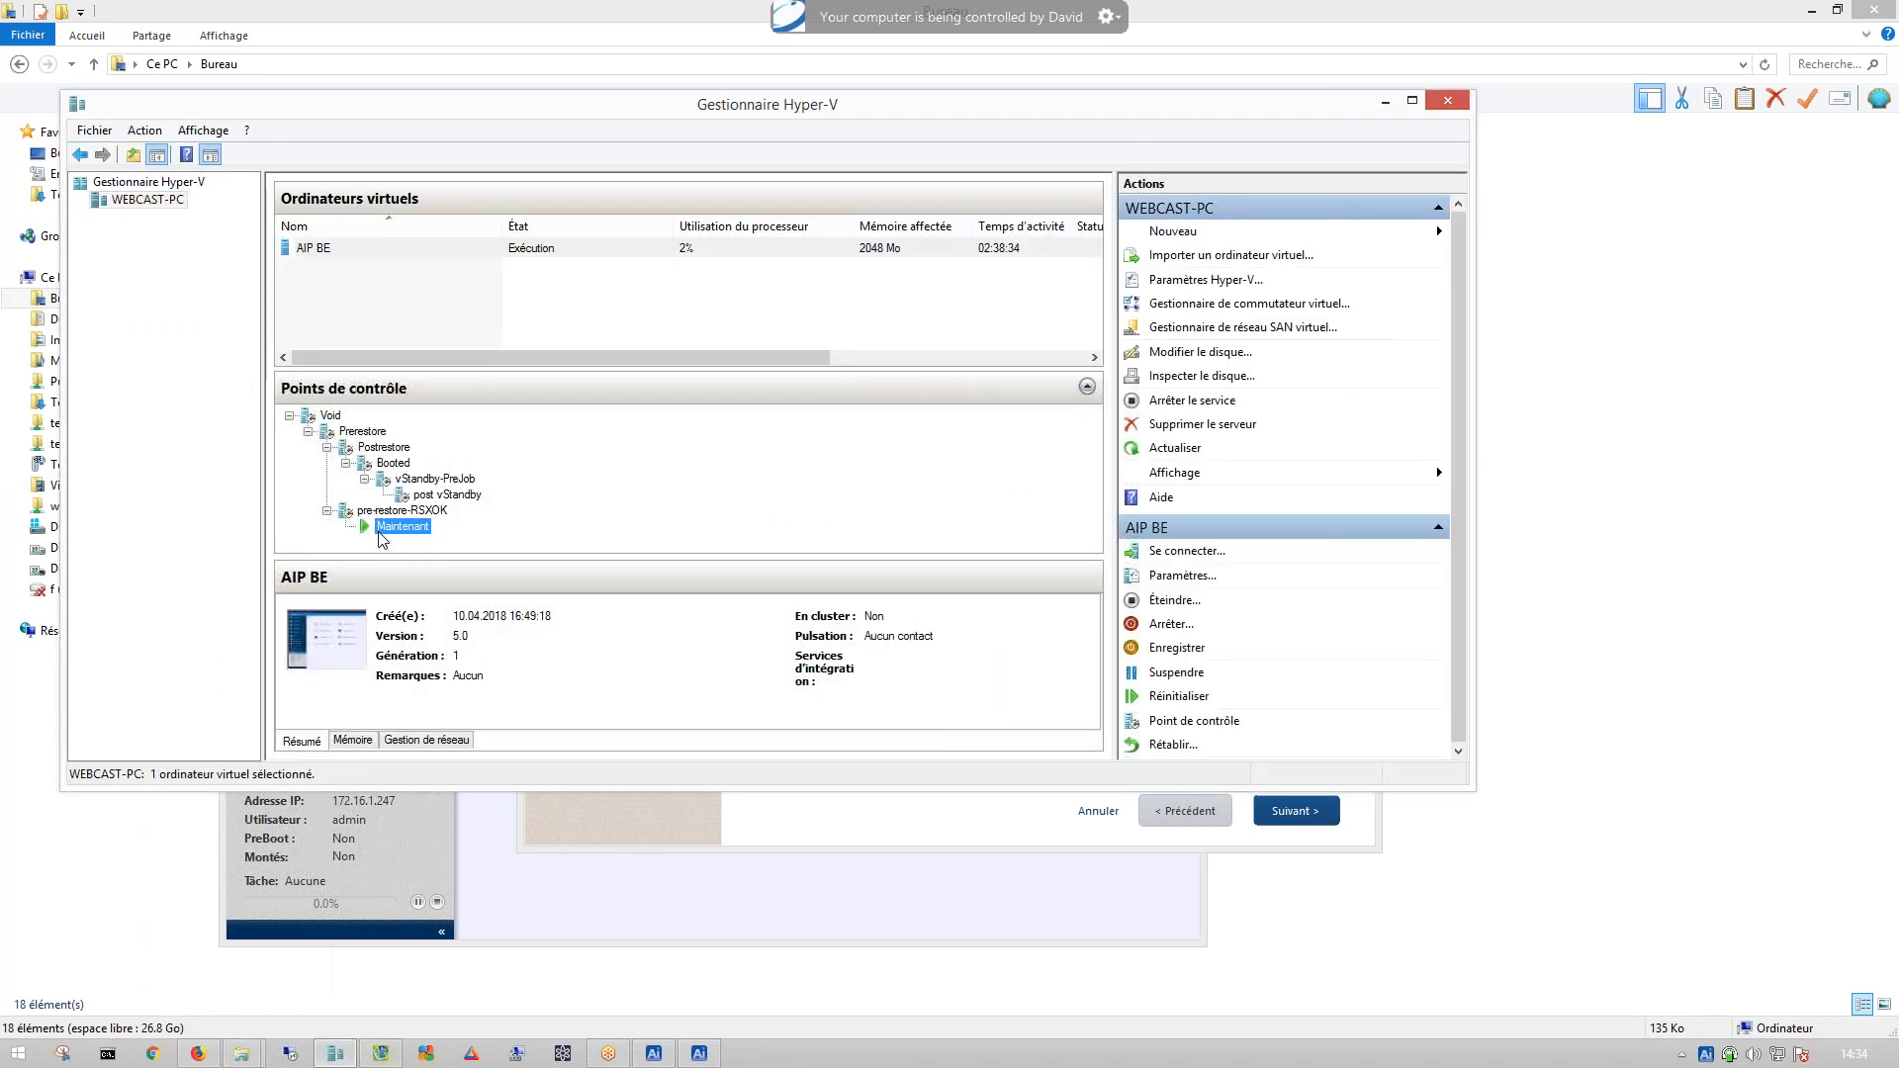
{"action": "left_click", "coordinate": [380, 510]}
{"action": "right_click", "coordinate": [380, 510]}
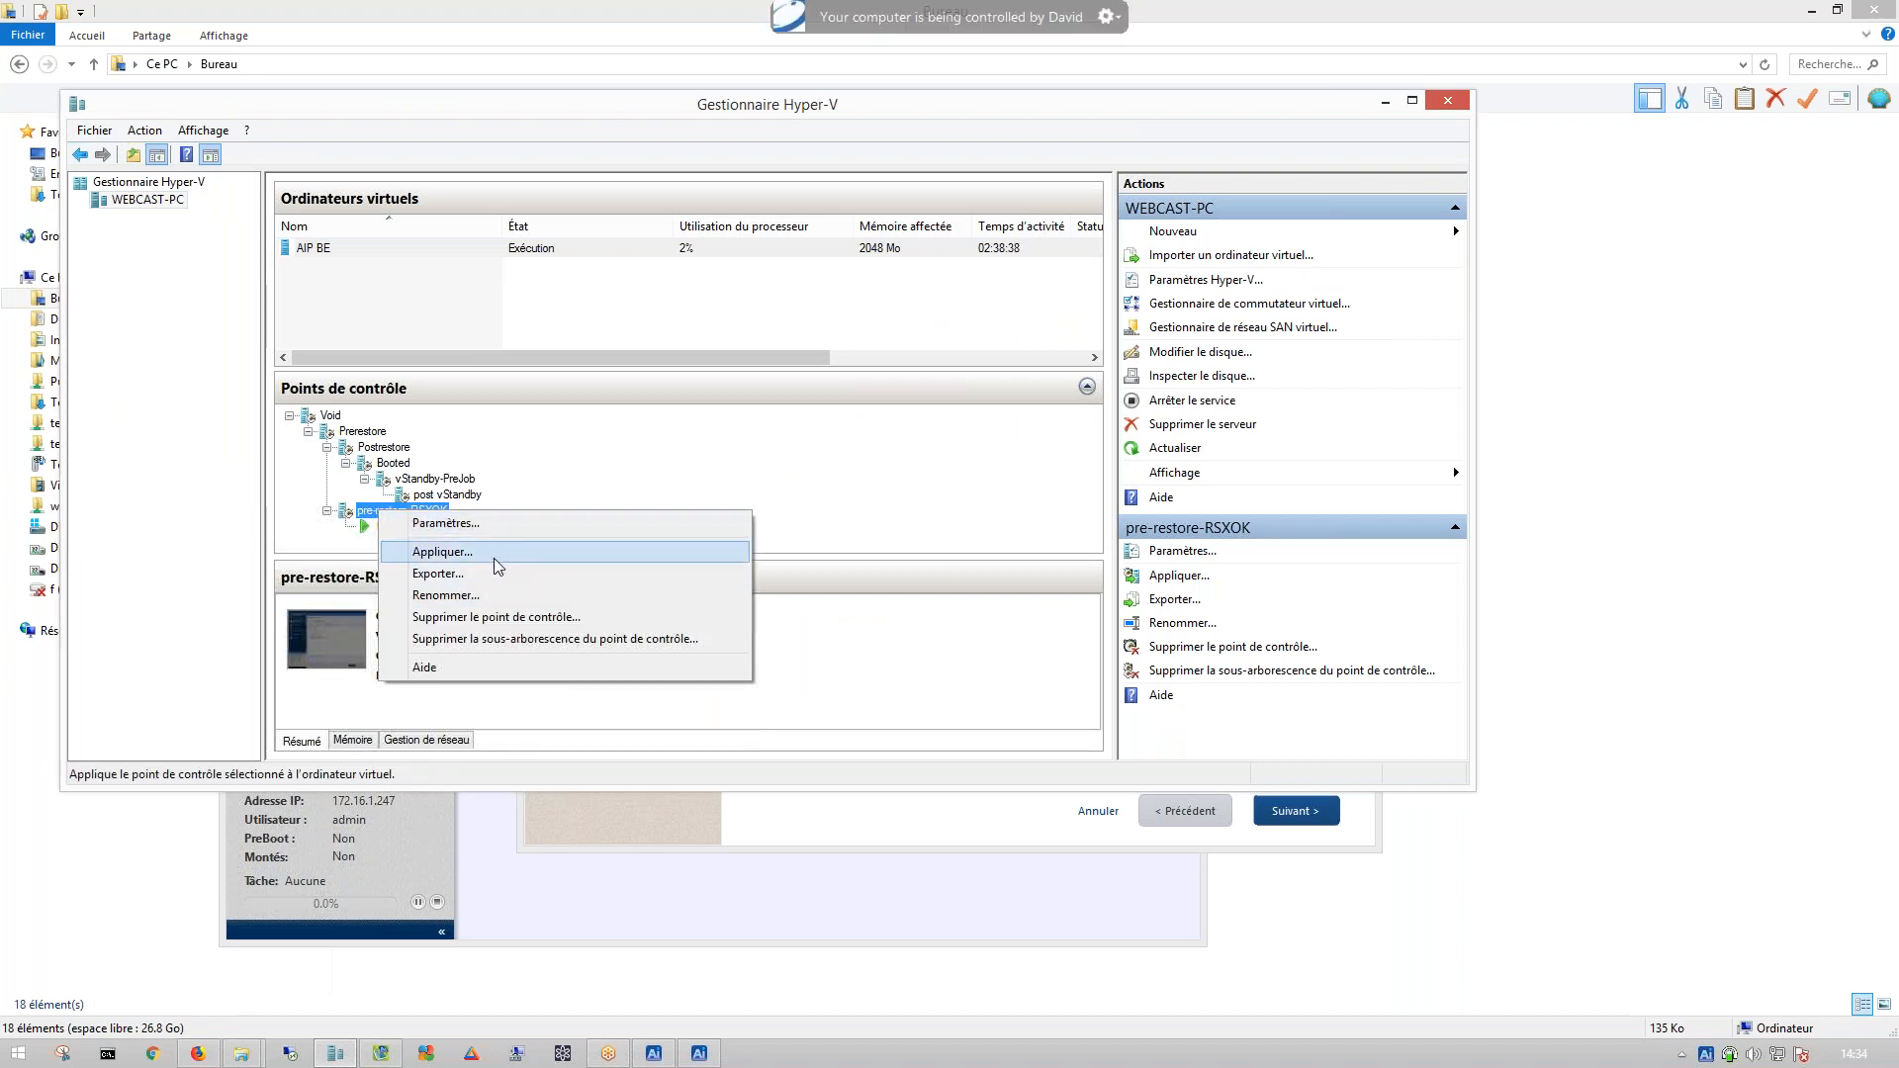
{"action": "left_click", "coordinate": [498, 566]}
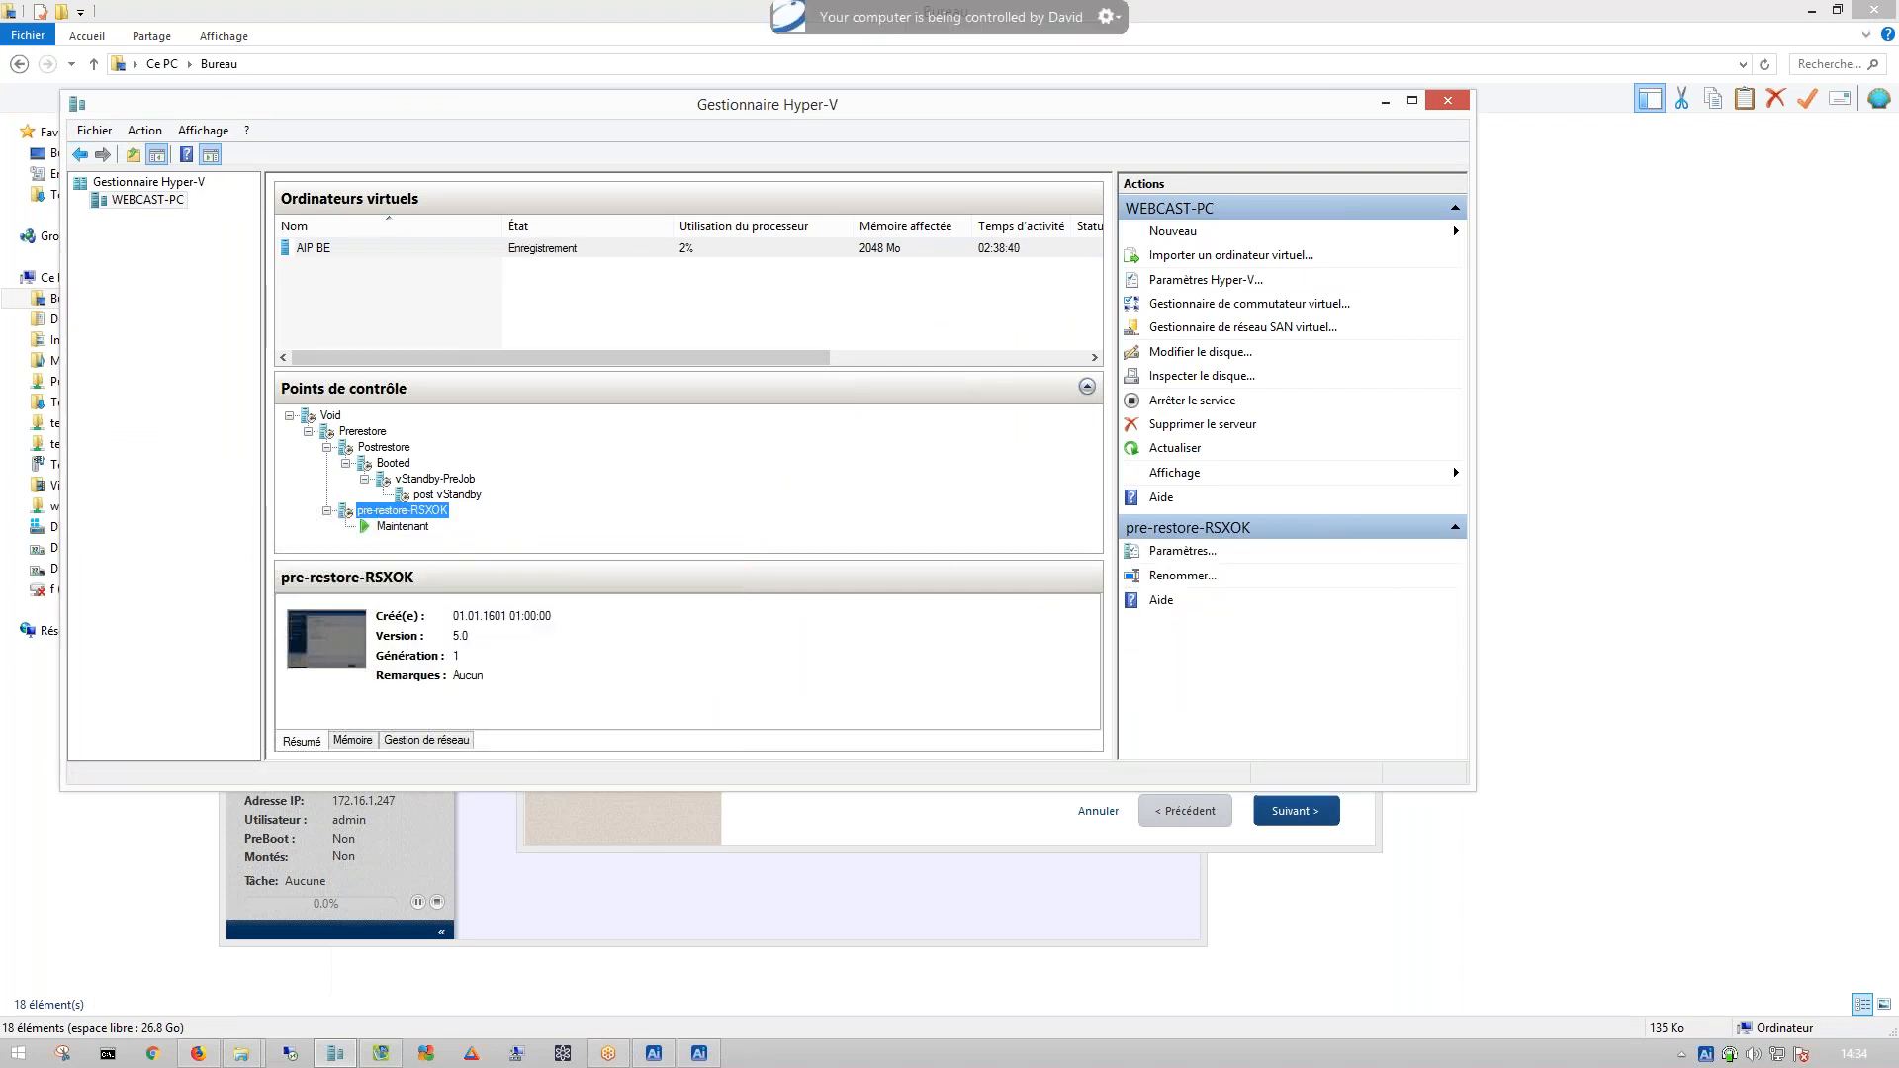
{"action": "right_click", "coordinate": [398, 510]}
- Connect to the AIP BE virtual machine, resume it to its volume restore screen, and reposition the connection window
{"action": "left_click", "coordinate": [322, 249]}
{"action": "right_click", "coordinate": [323, 248]}
{"action": "left_click", "coordinate": [393, 260]}
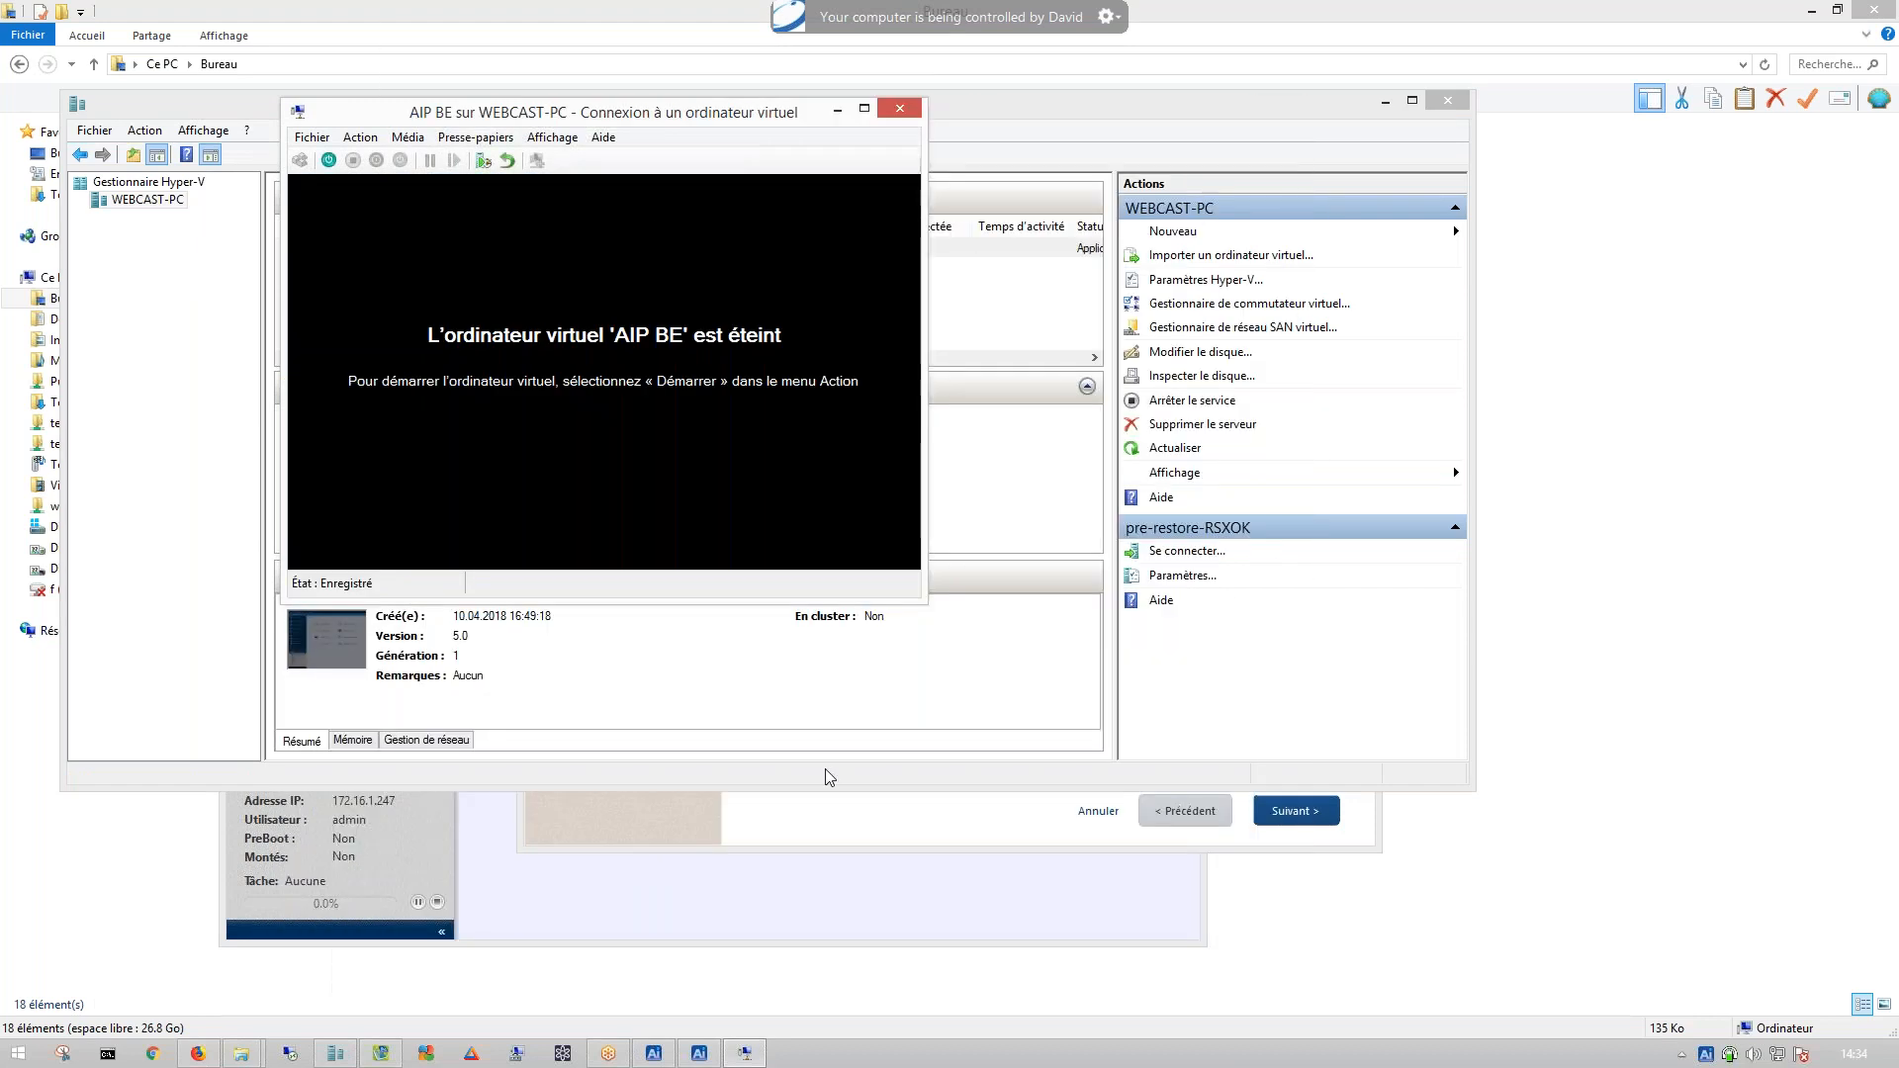
{"action": "mouse_move", "coordinate": [710, 1061]}
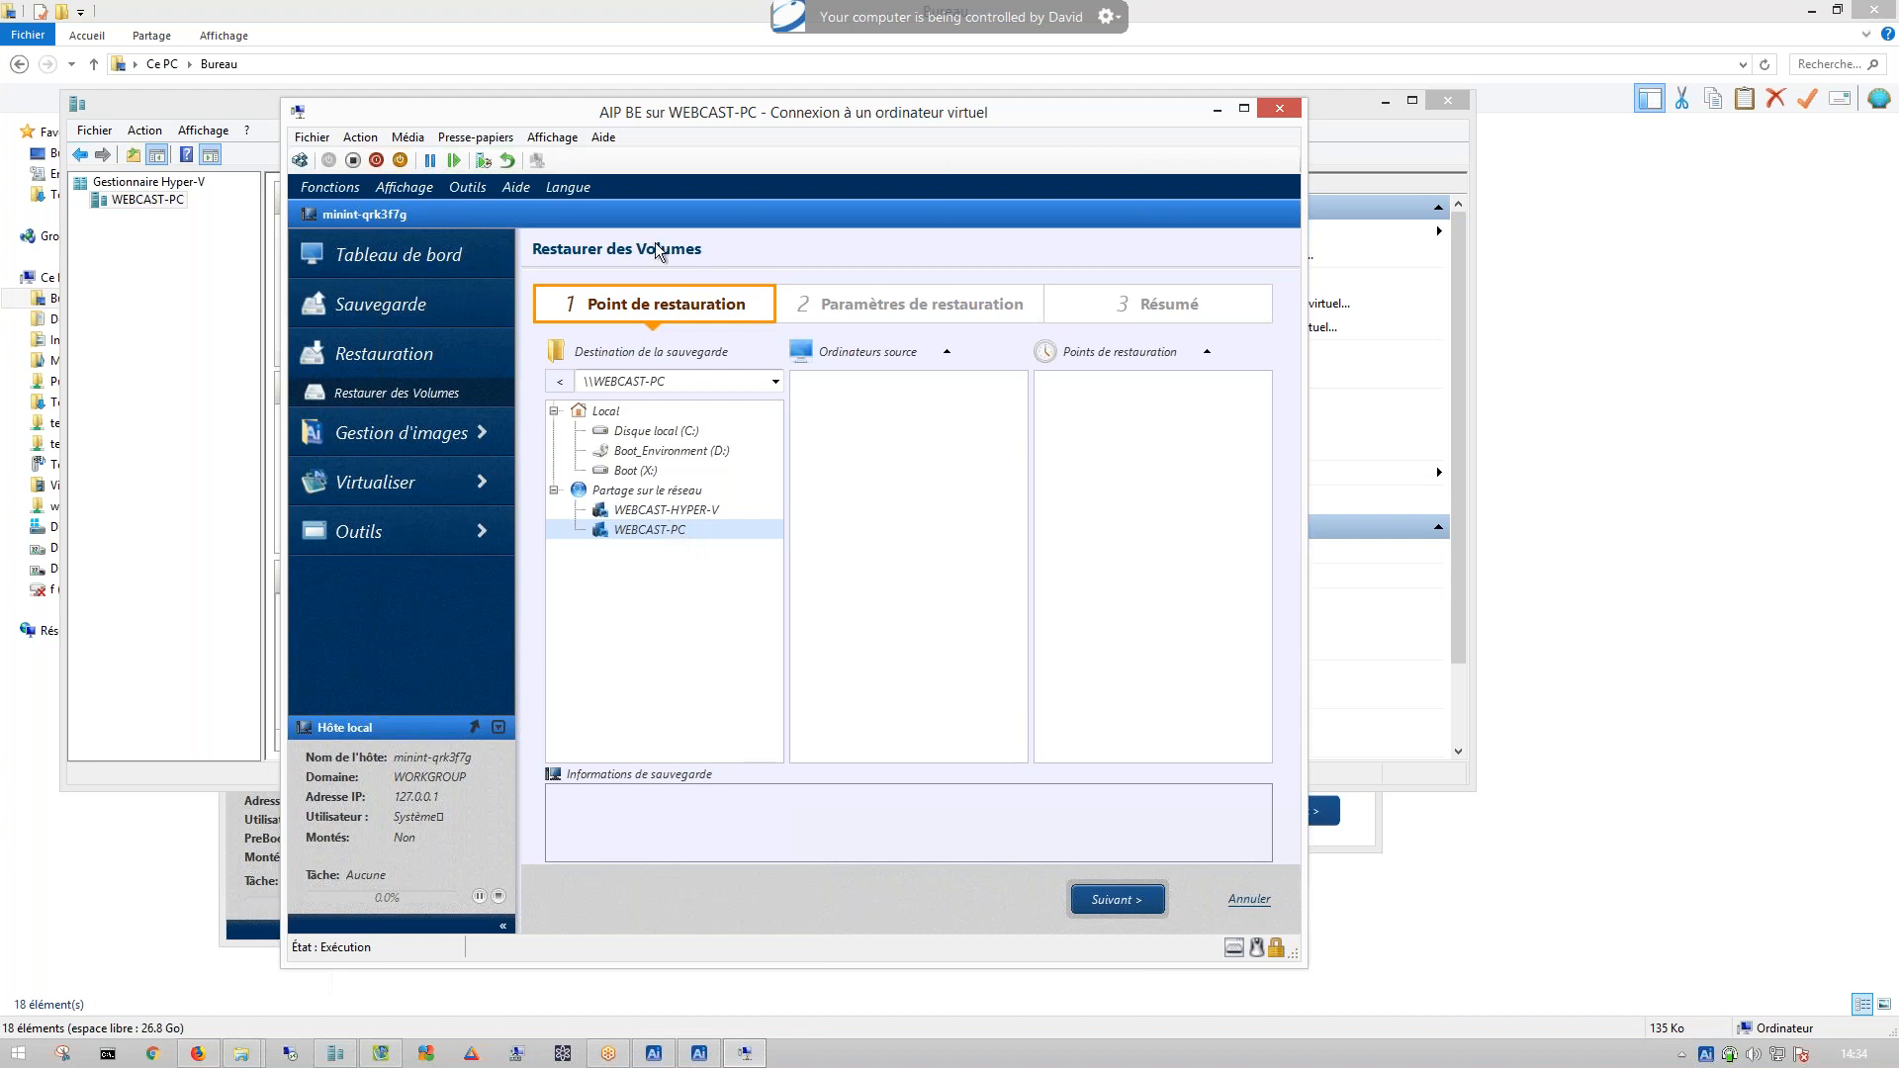
{"action": "left_click_drag", "start_coordinate": [624, 111], "coordinate": [605, 118]}
{"action": "left_click", "coordinate": [1227, 115]}
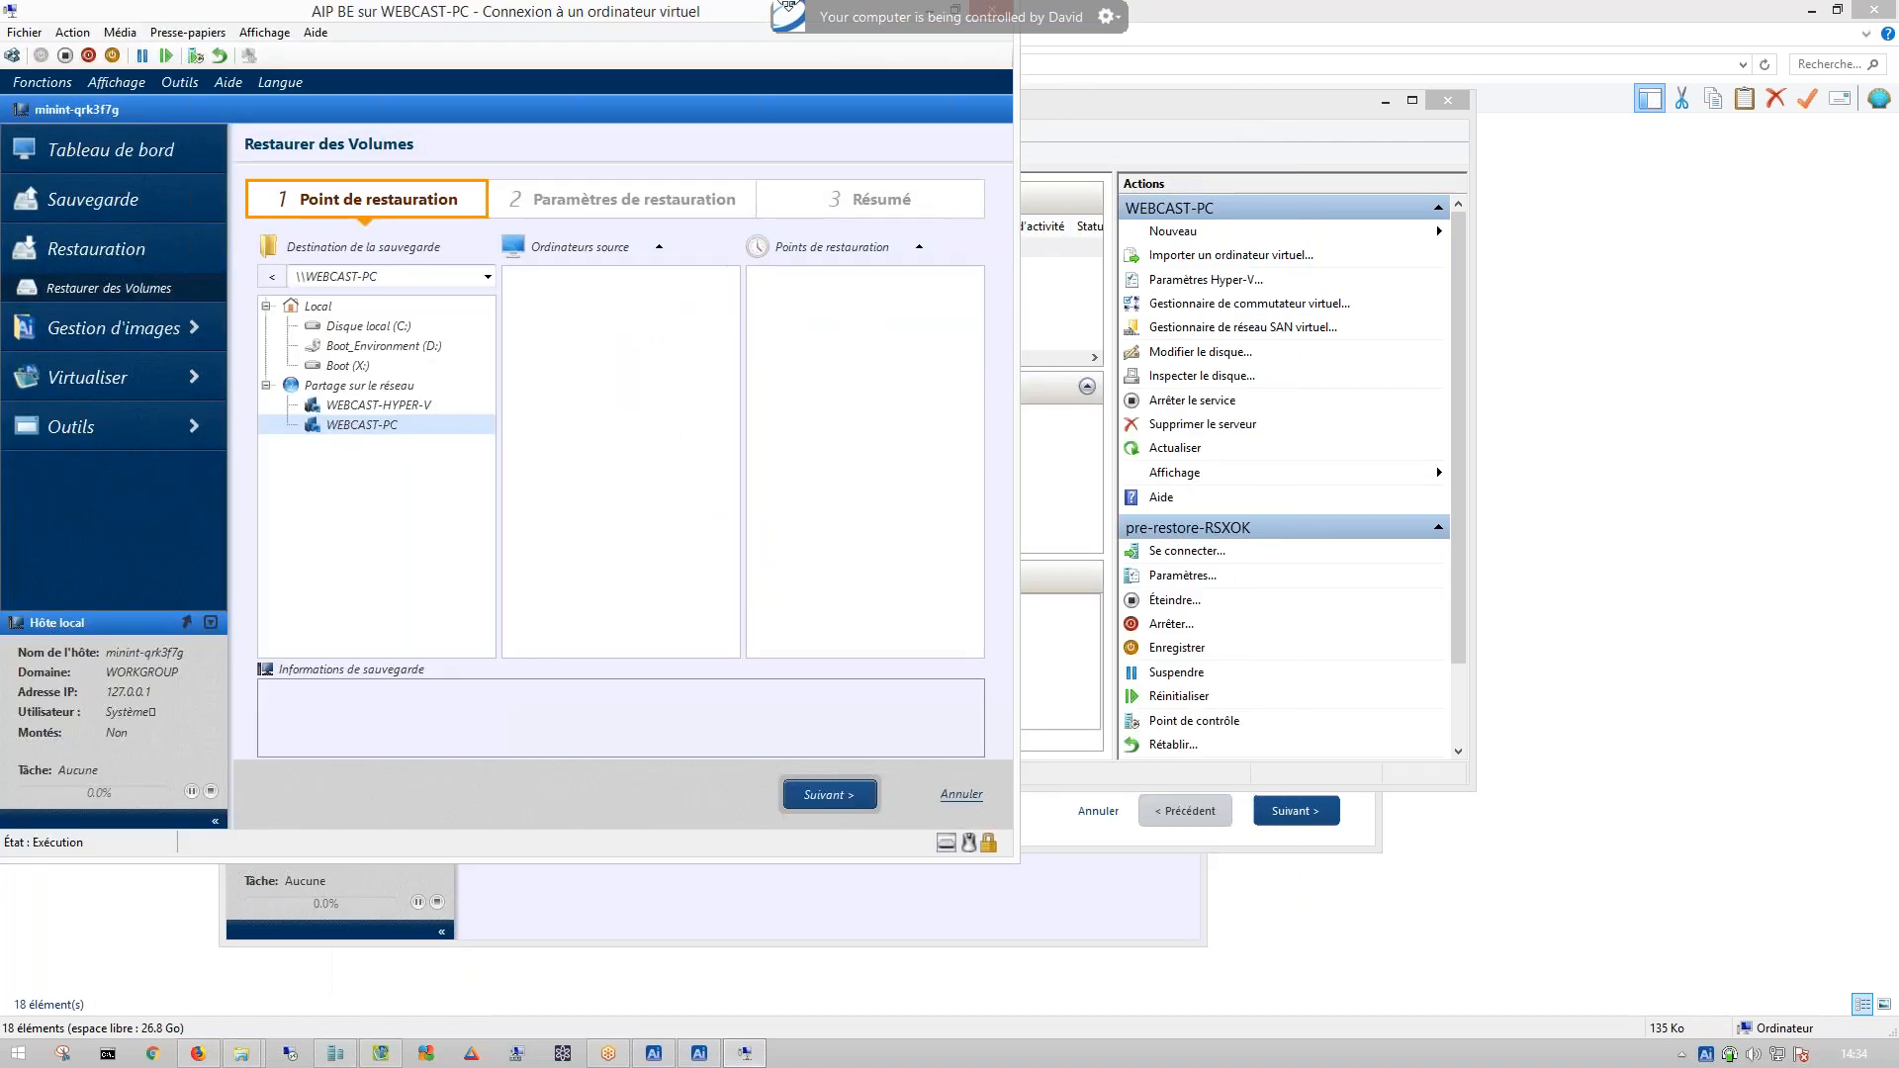
{"action": "left_click_drag", "start_coordinate": [643, 20], "coordinate": [836, 136]}
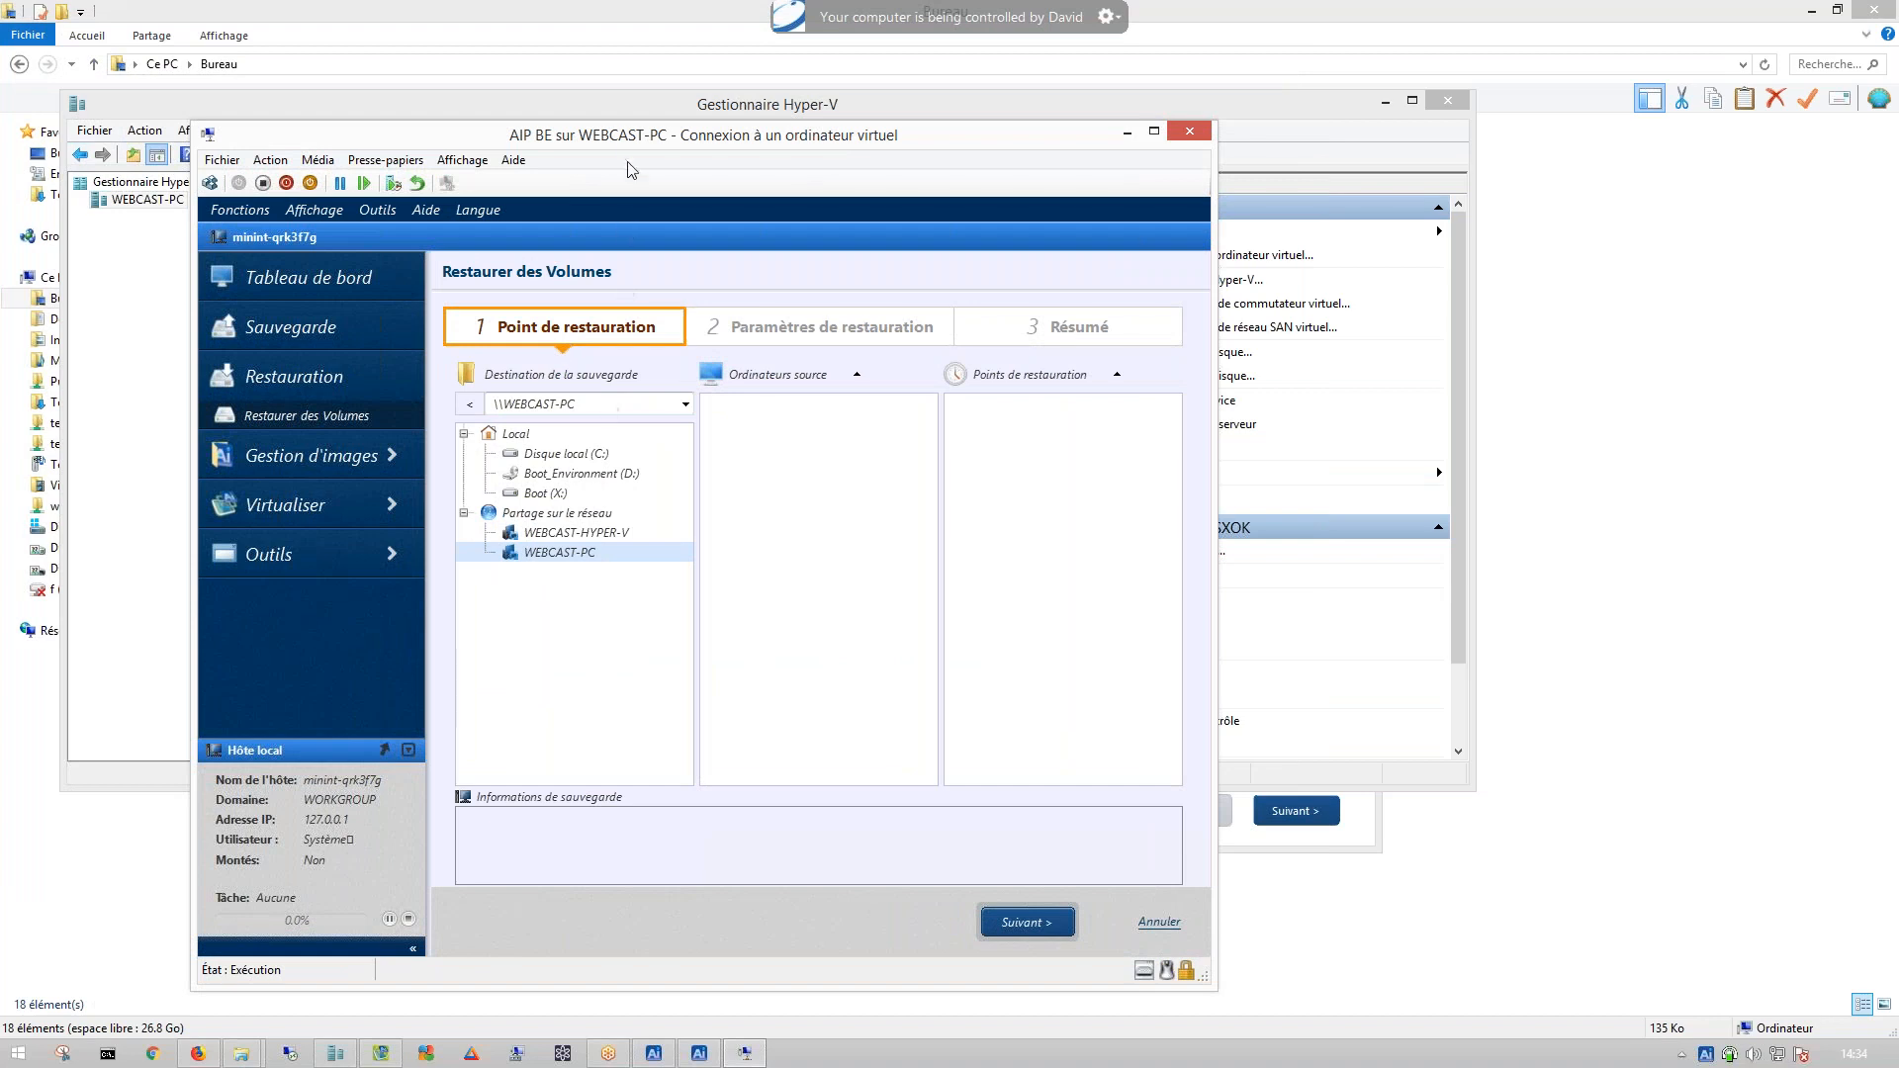
- Save the AIP BE virtual machine's state and return to the driver page of the Windows PE Builder
{"action": "left_click", "coordinate": [1370, 670]}
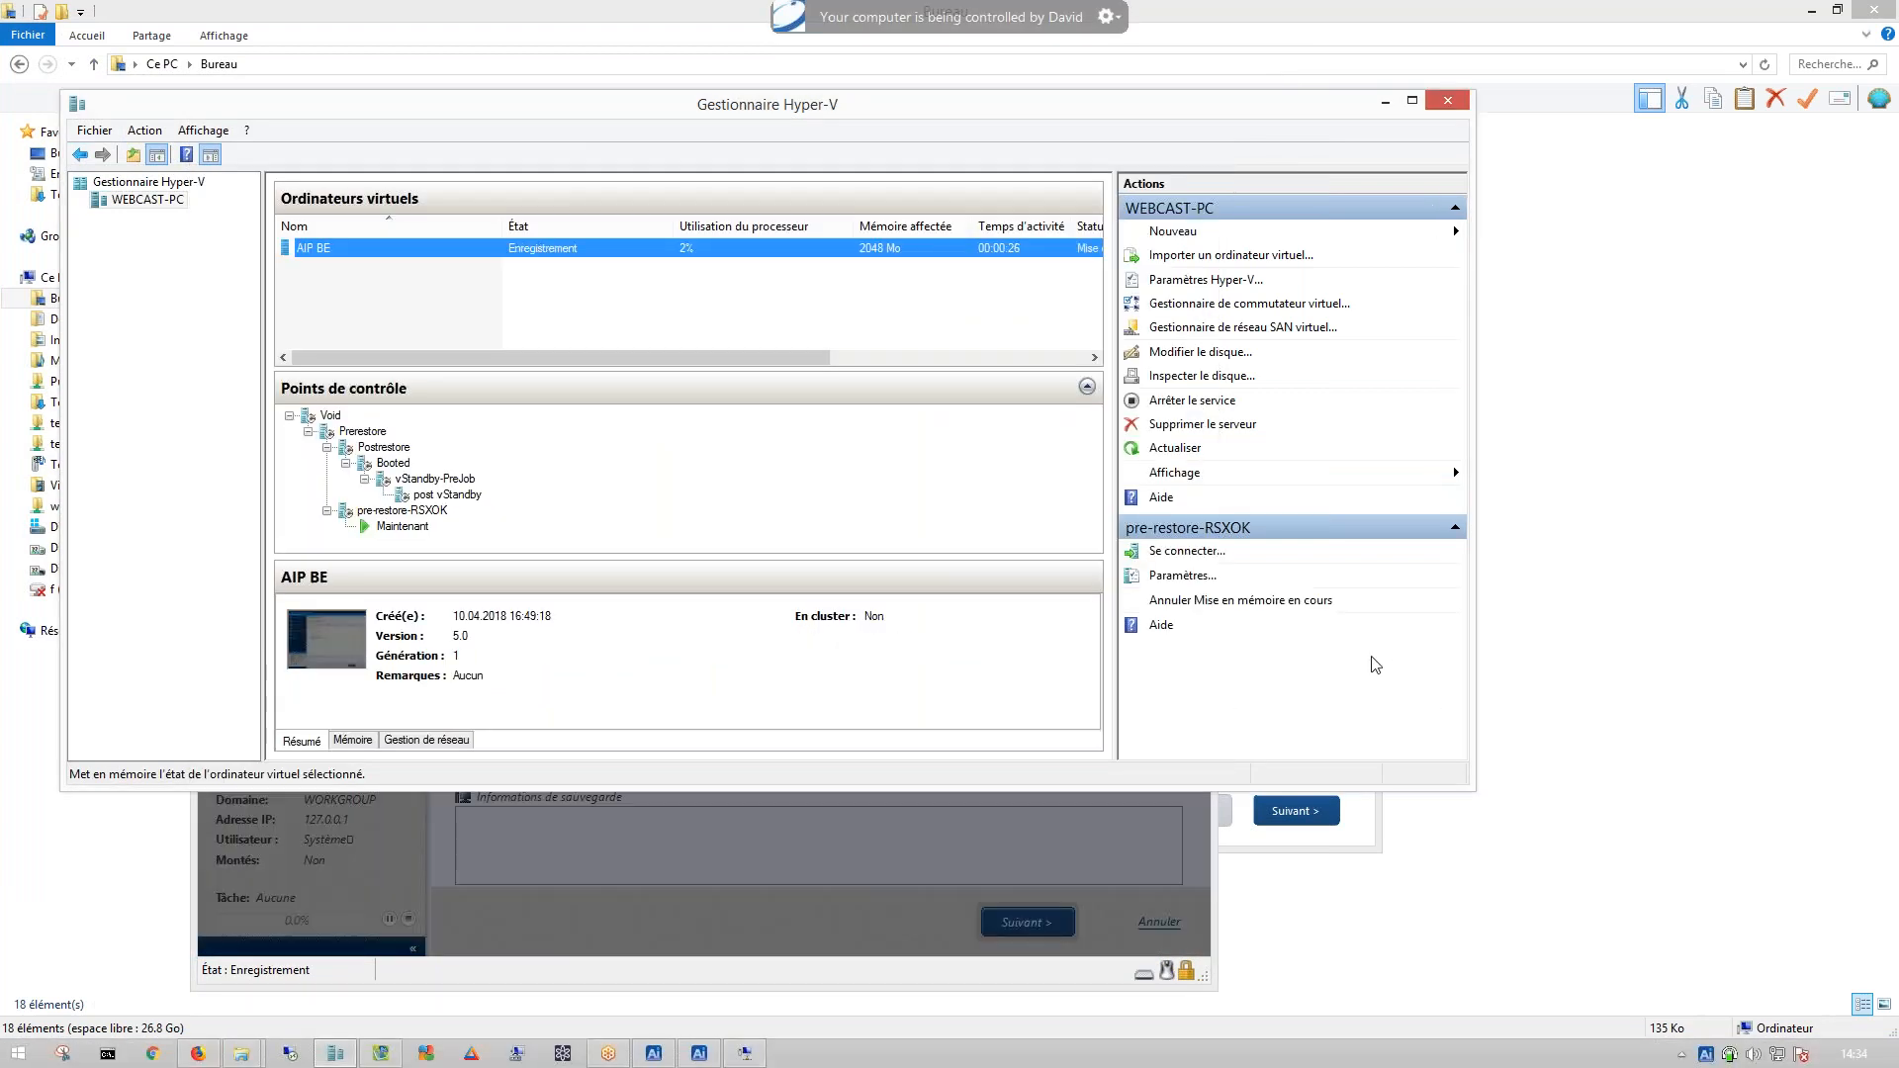
{"action": "left_click", "coordinate": [769, 914]}
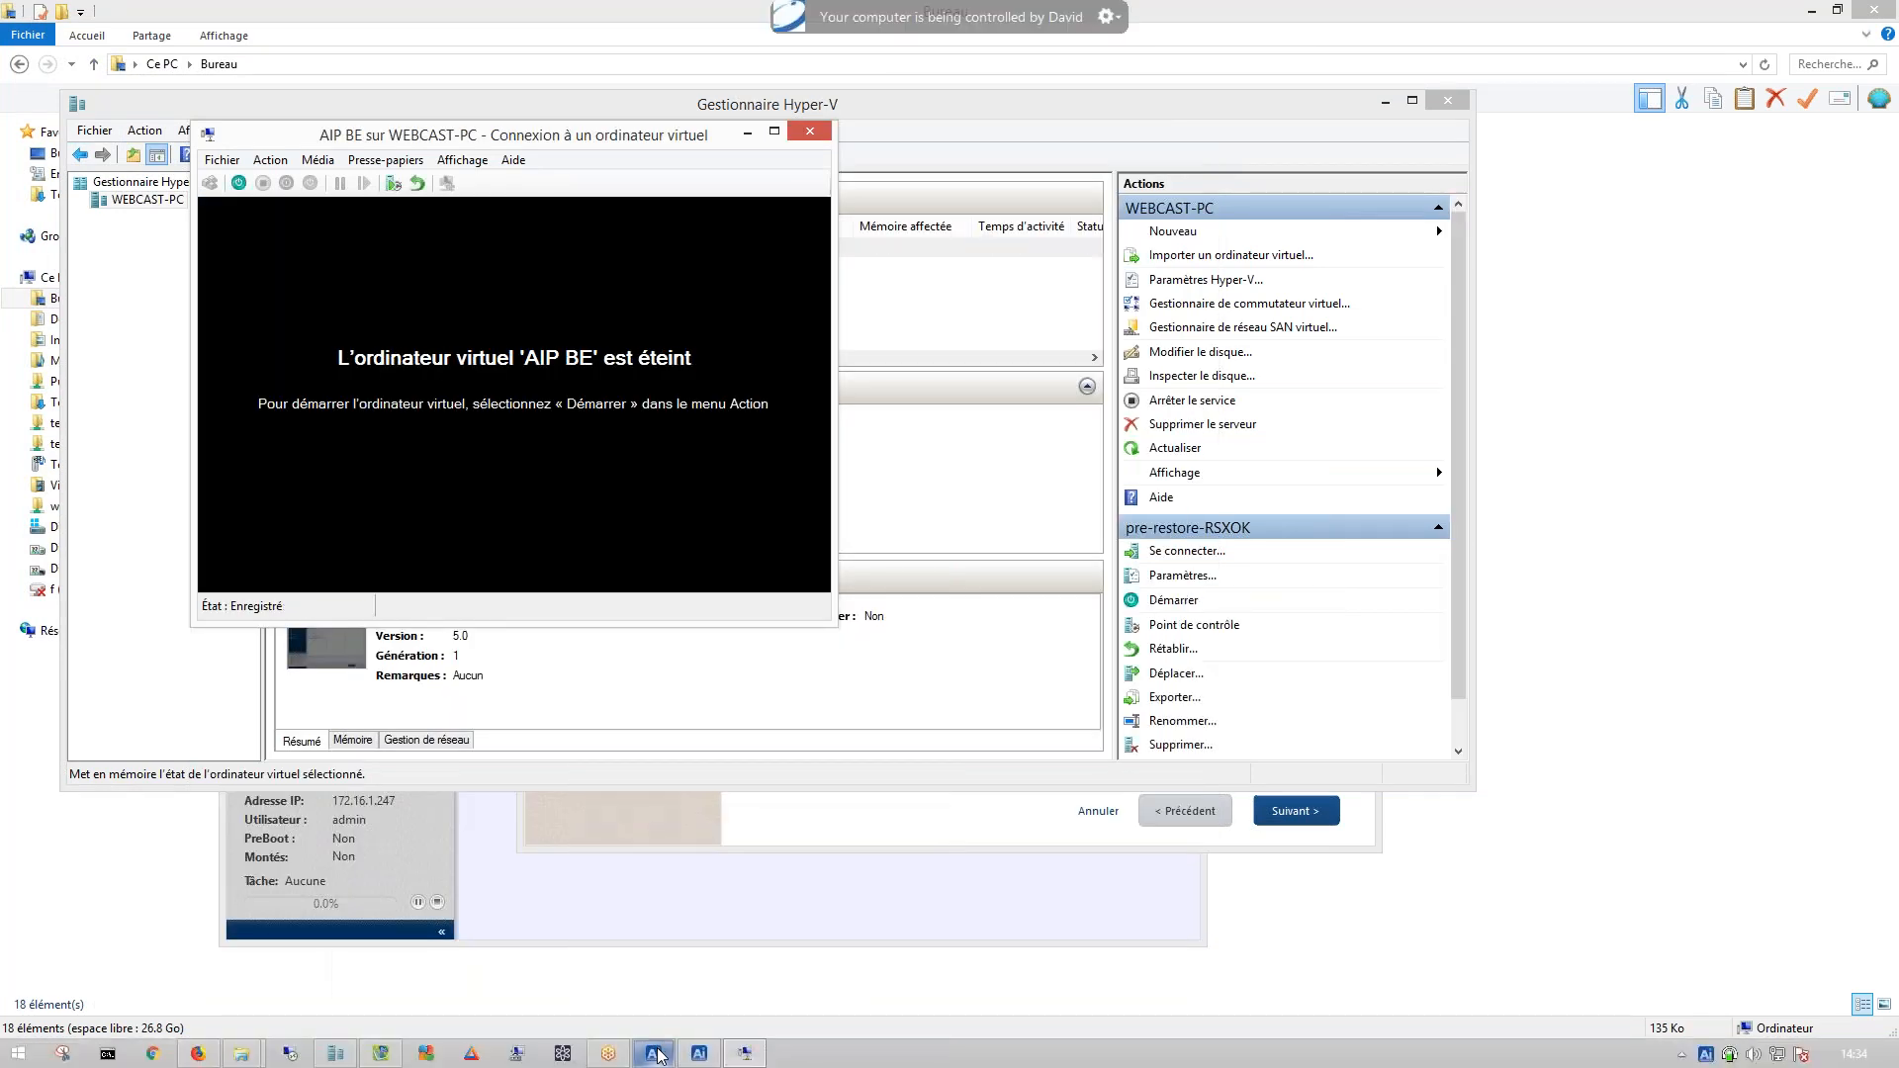
{"action": "left_click", "coordinate": [660, 1054]}
{"action": "left_click", "coordinate": [700, 1056]}
{"action": "left_click", "coordinate": [662, 1059]}
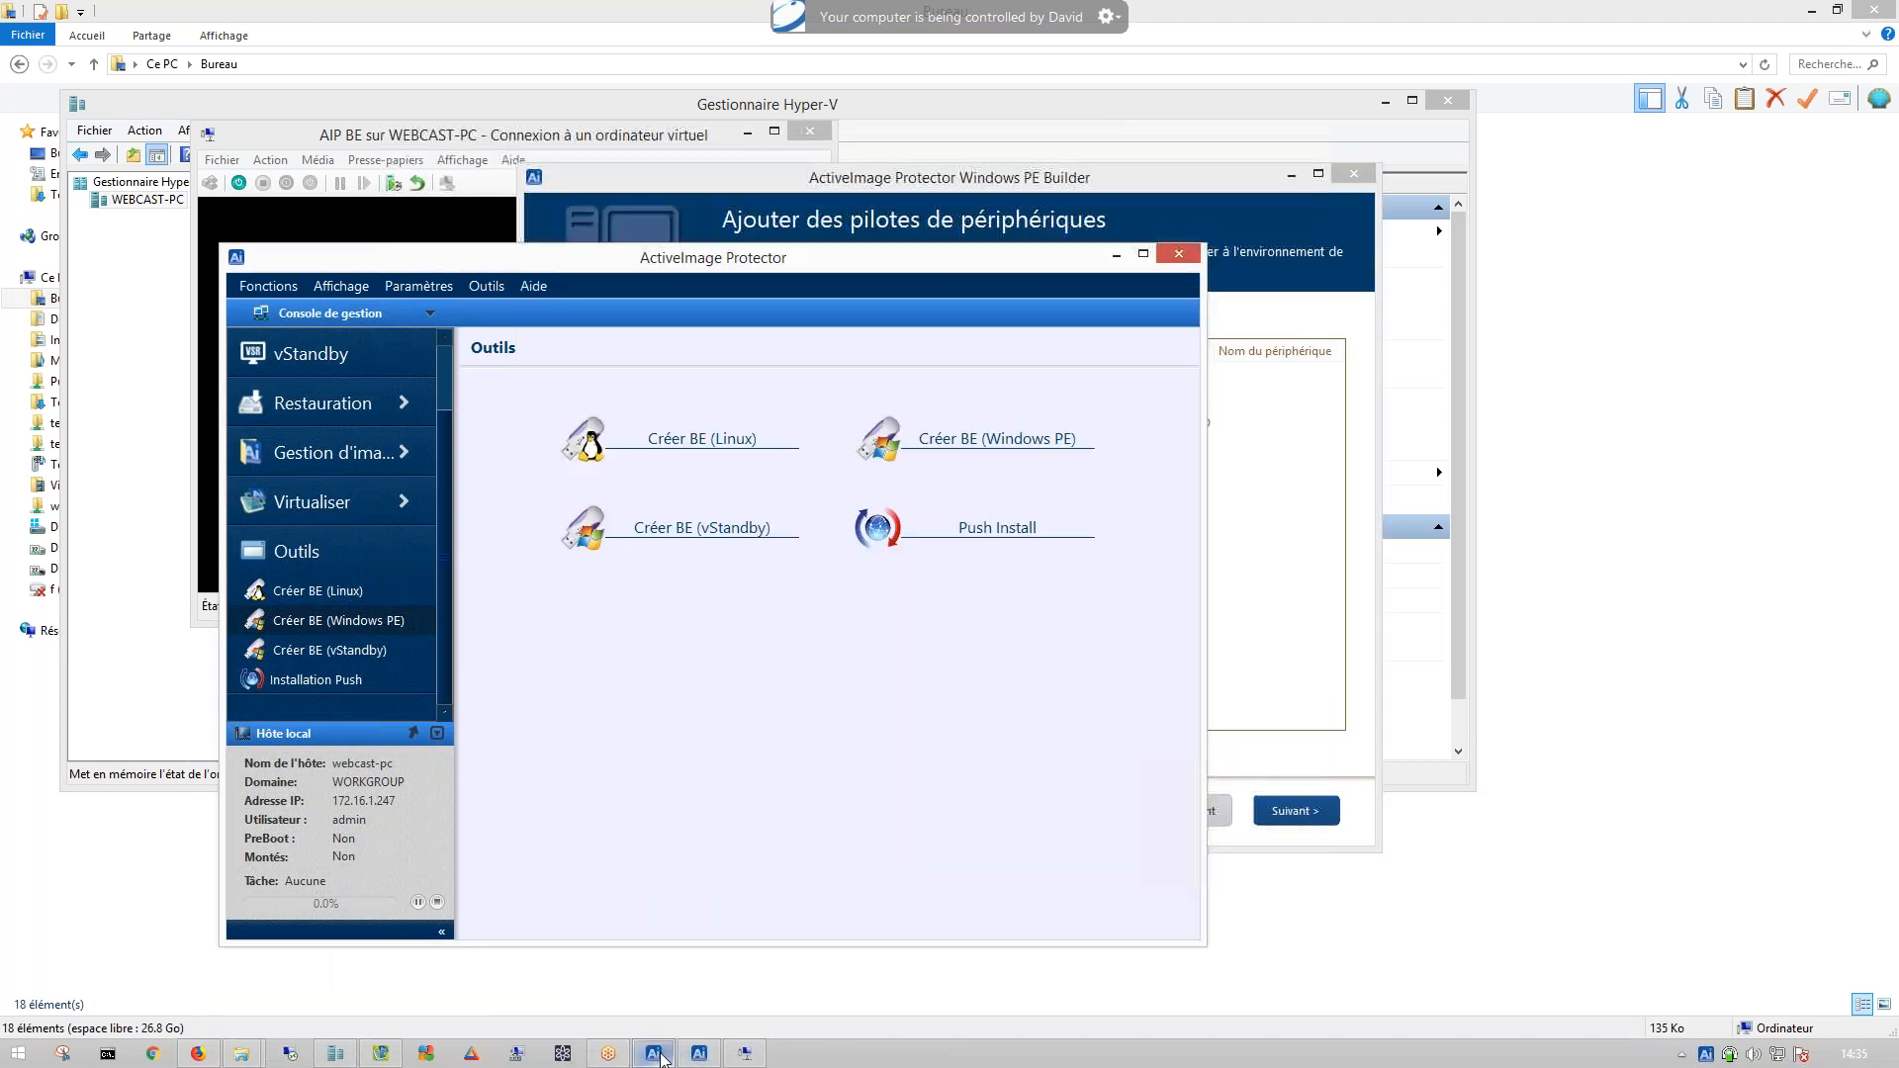
{"action": "left_click", "coordinate": [699, 1055]}
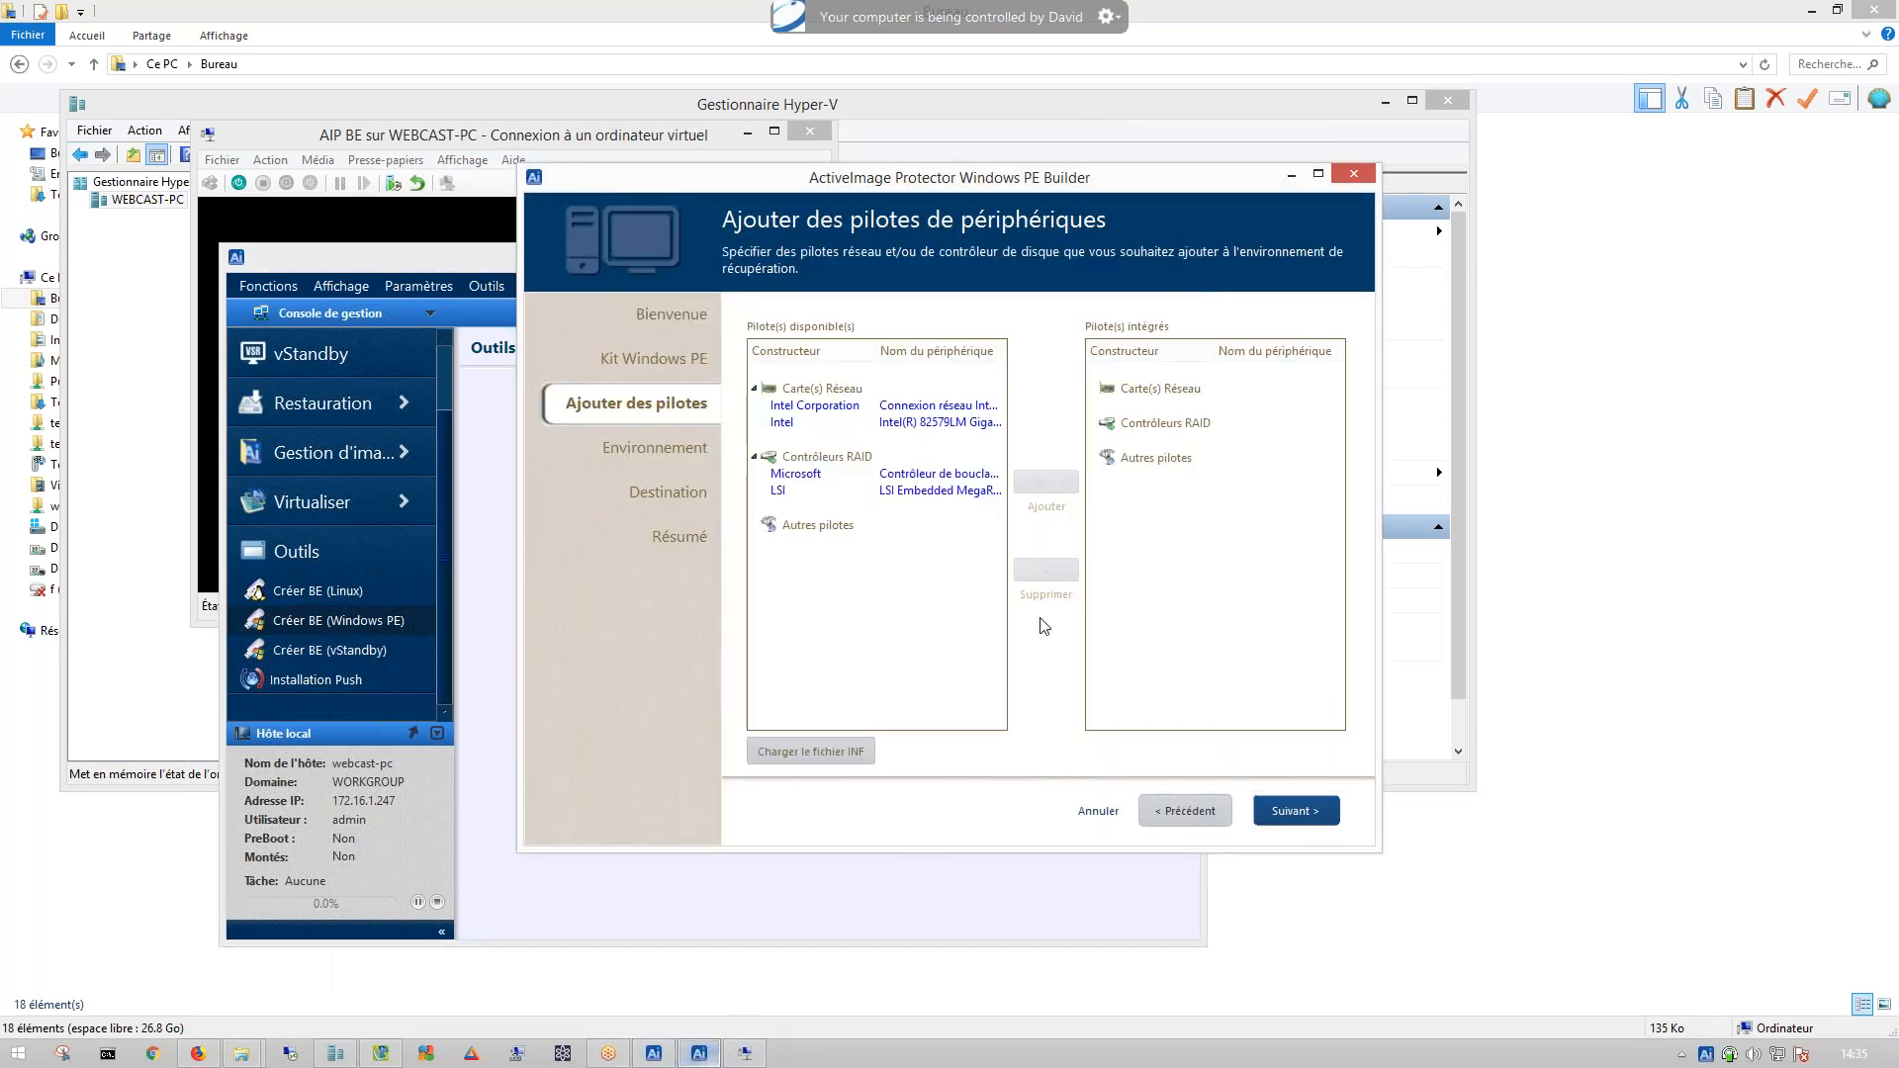
- Skip adding device drivers, toggle graphics driver installation in the environment settings, and continue to the destination page
{"action": "left_click", "coordinate": [1306, 813]}
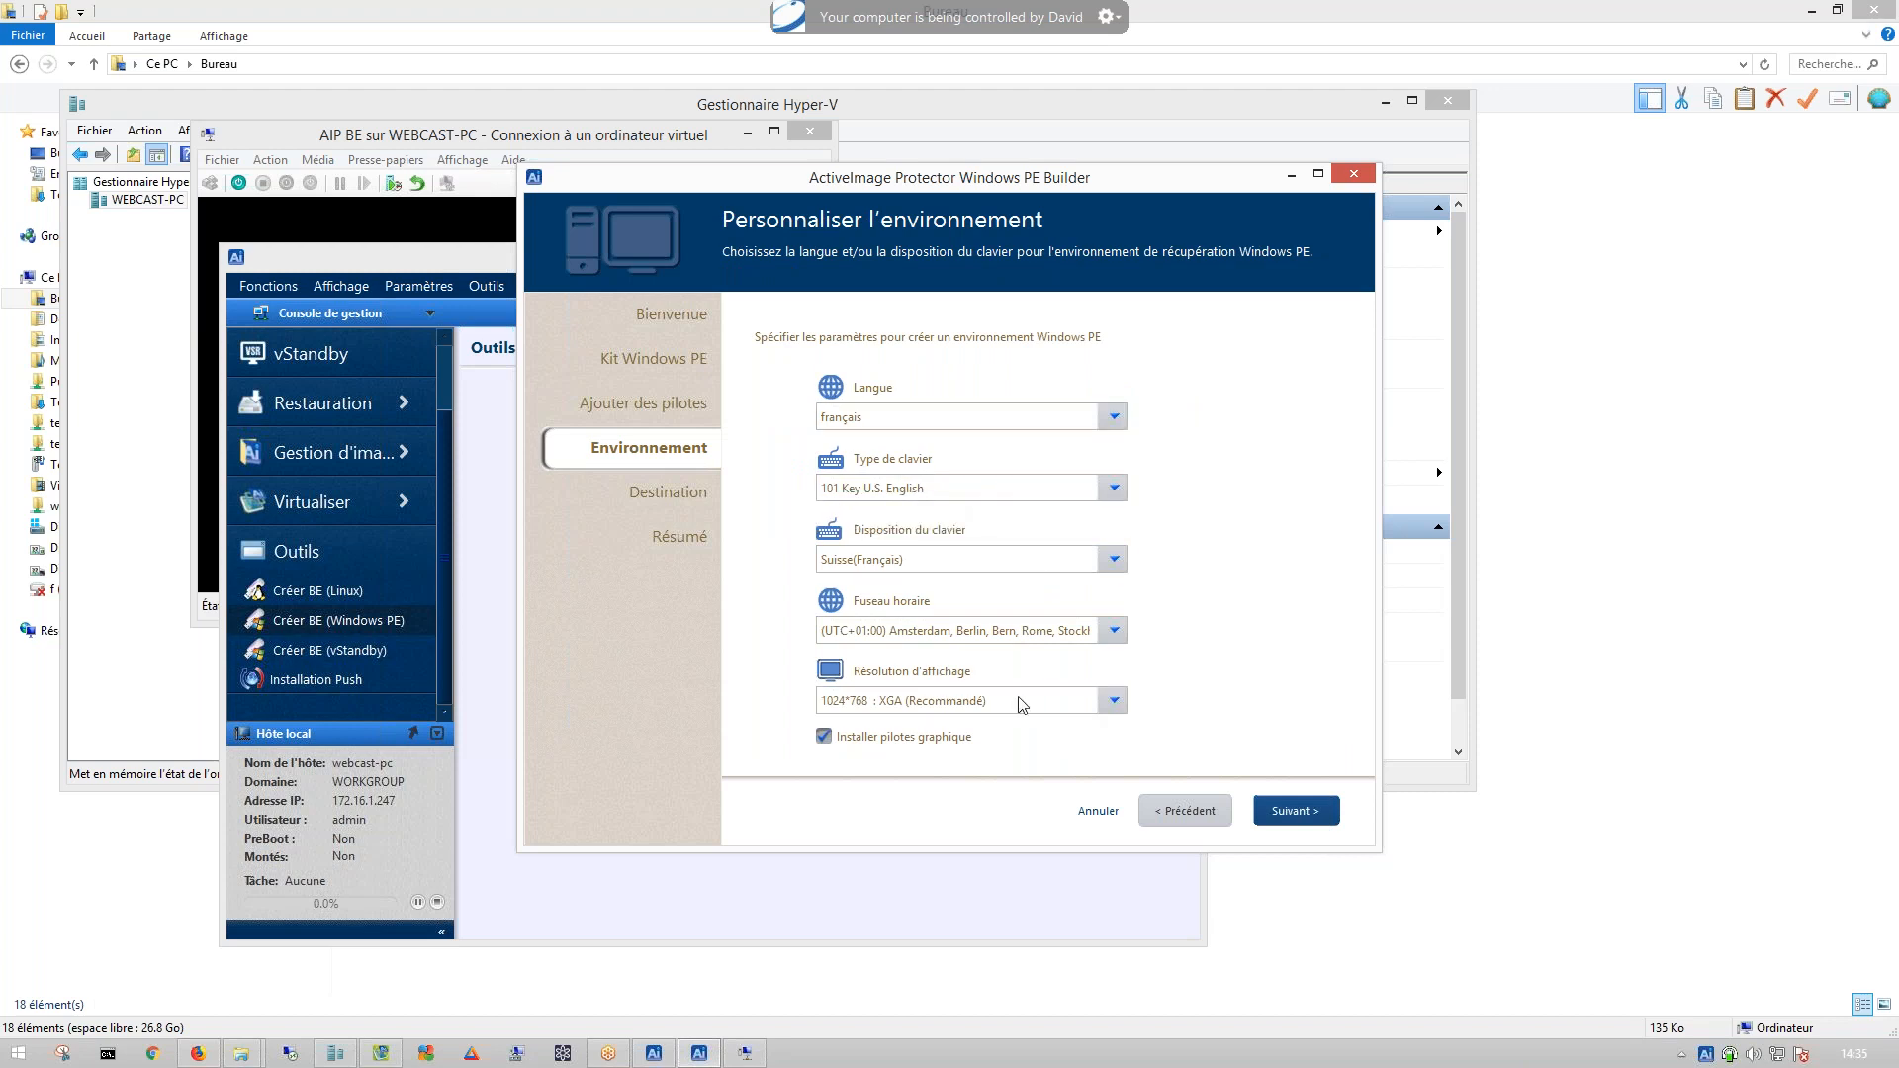
{"action": "left_click", "coordinate": [826, 737]}
{"action": "left_click", "coordinate": [1296, 811]}
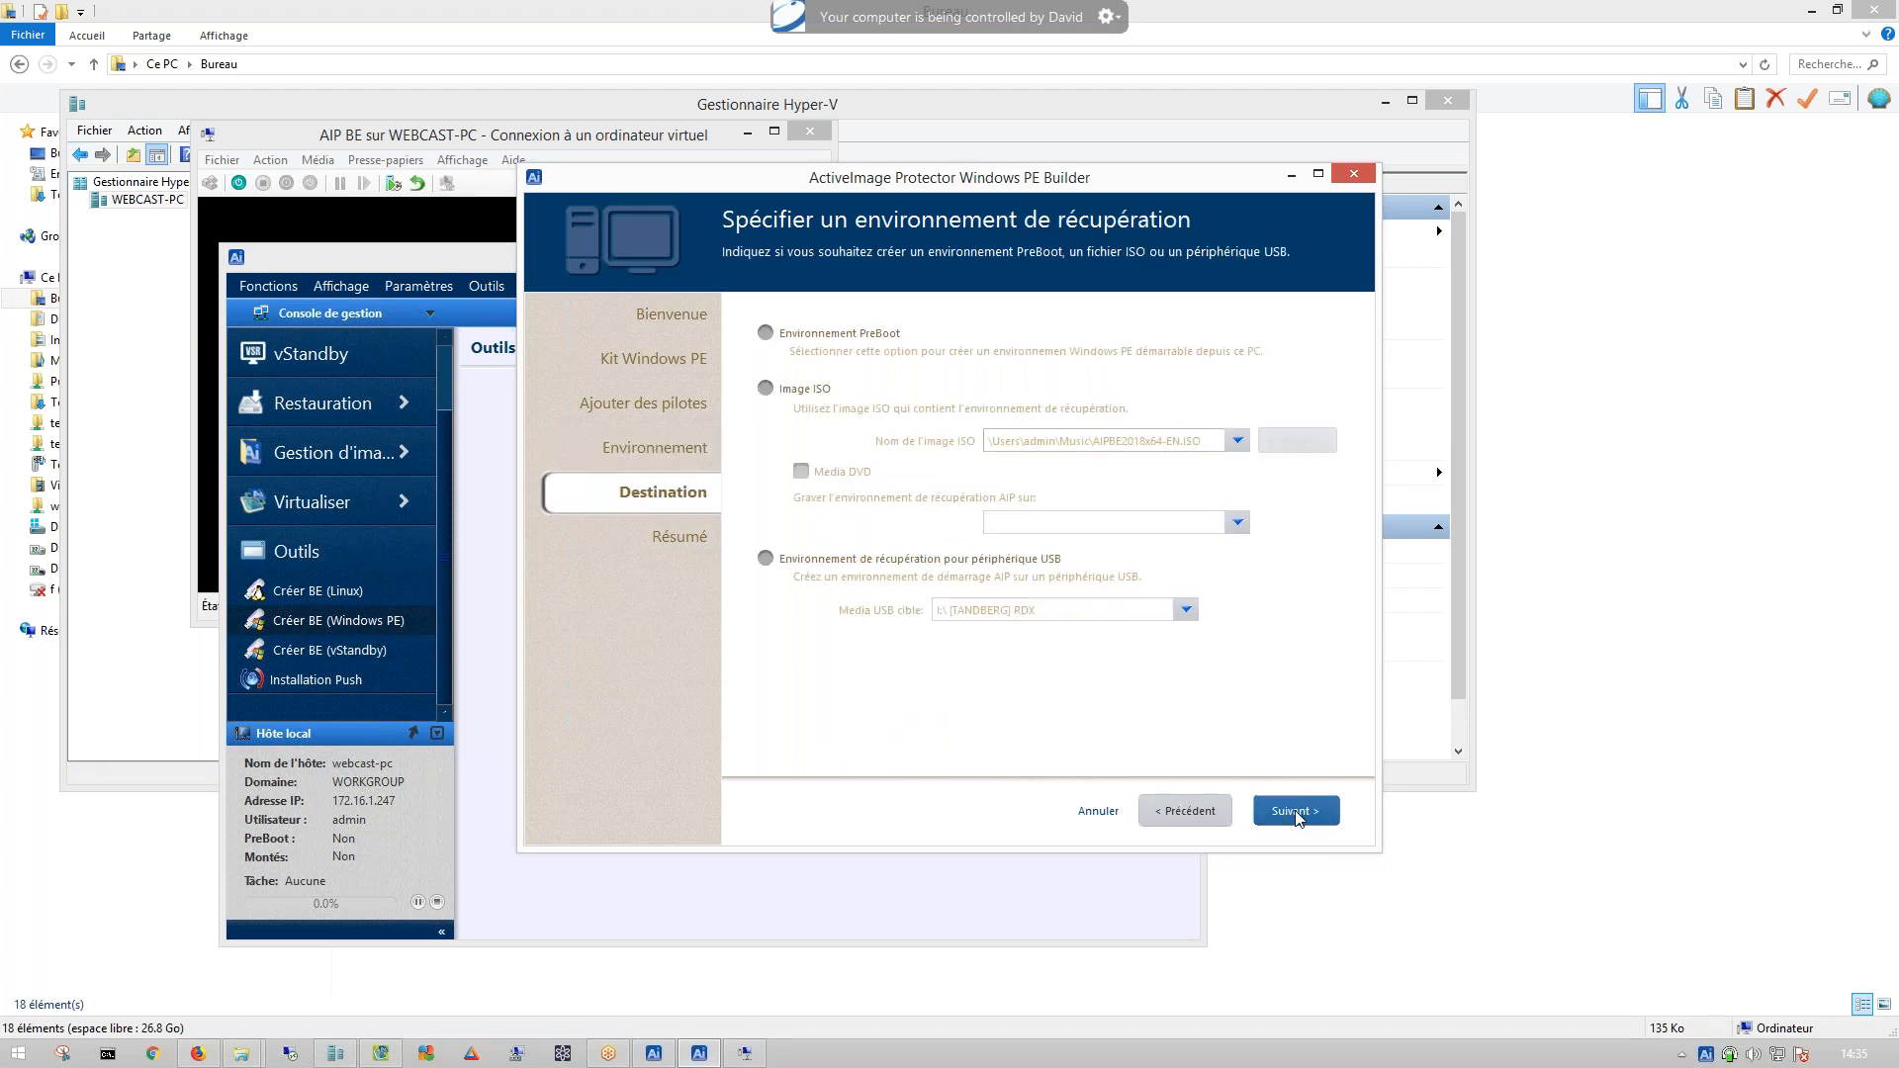
- Try the ISO image, PreBoot and USB device options as destinations for the recovery environment
{"action": "left_click", "coordinate": [814, 392]}
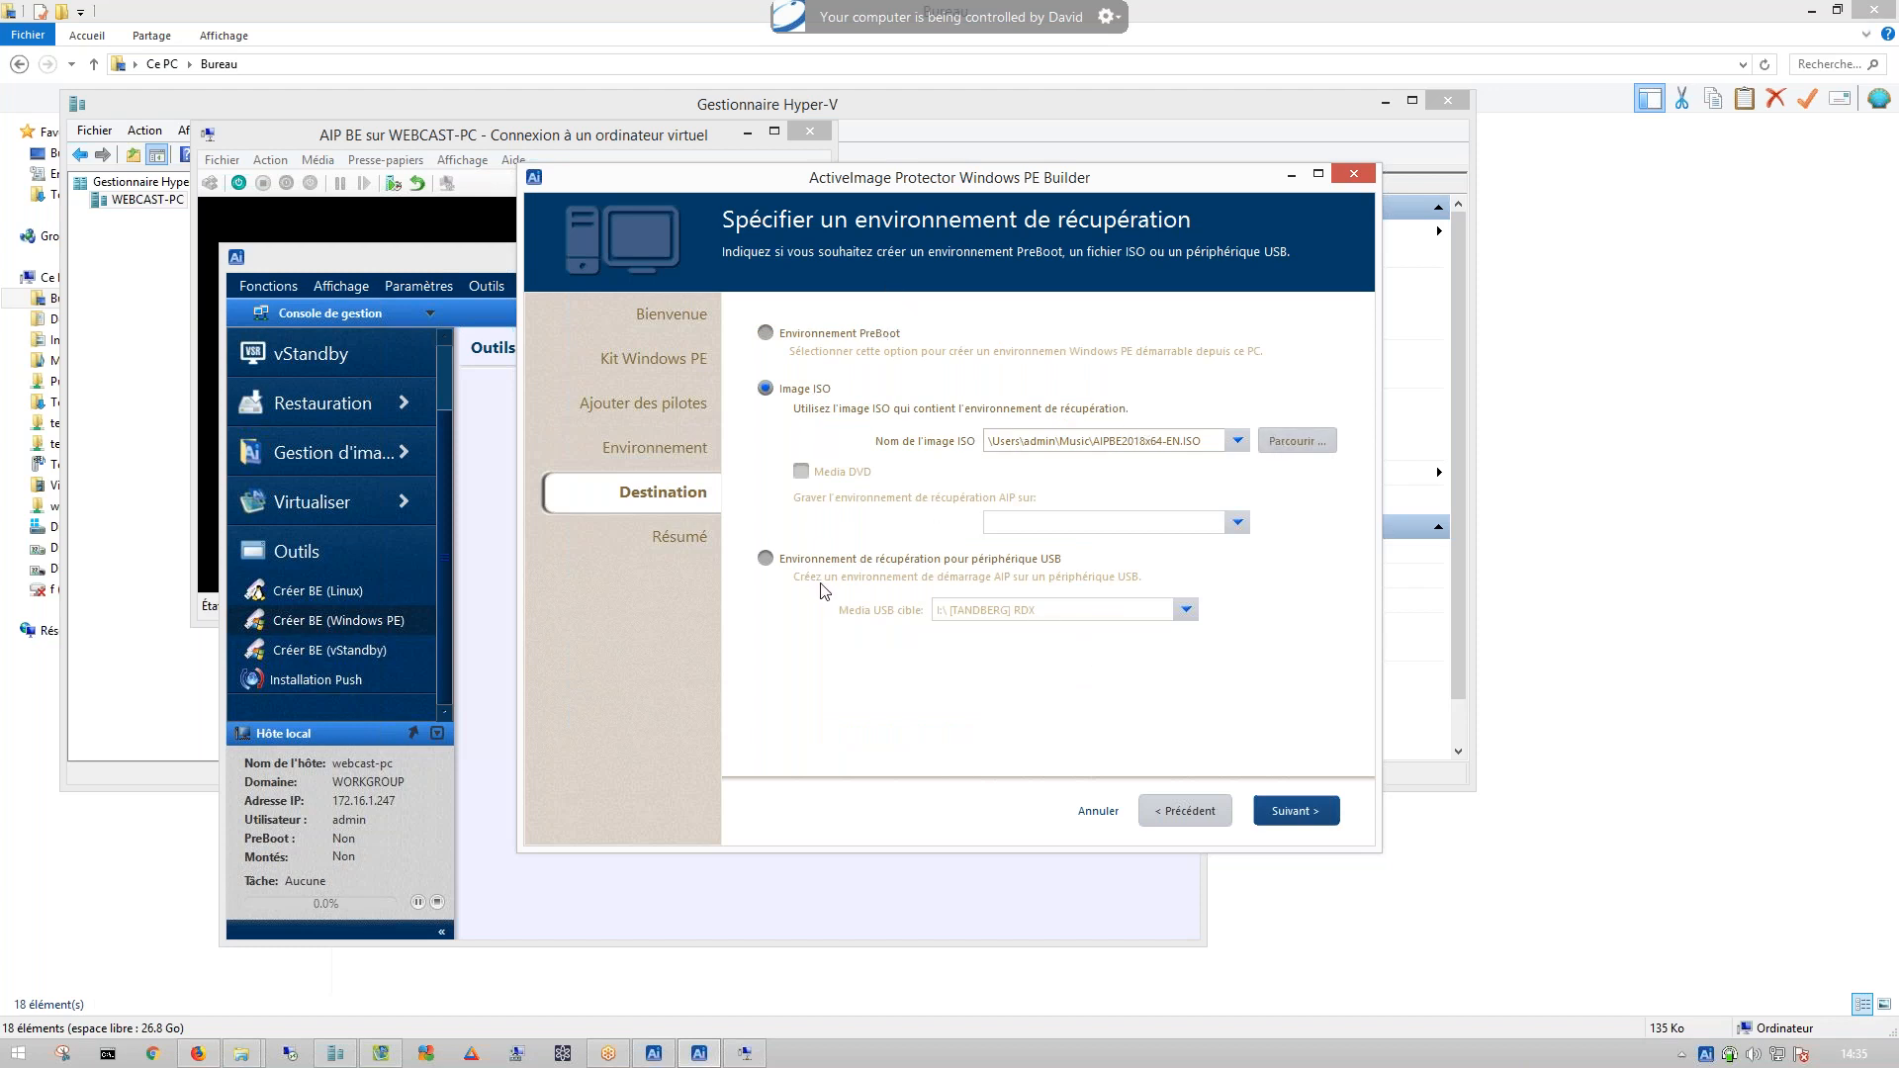
{"action": "left_click", "coordinate": [765, 334]}
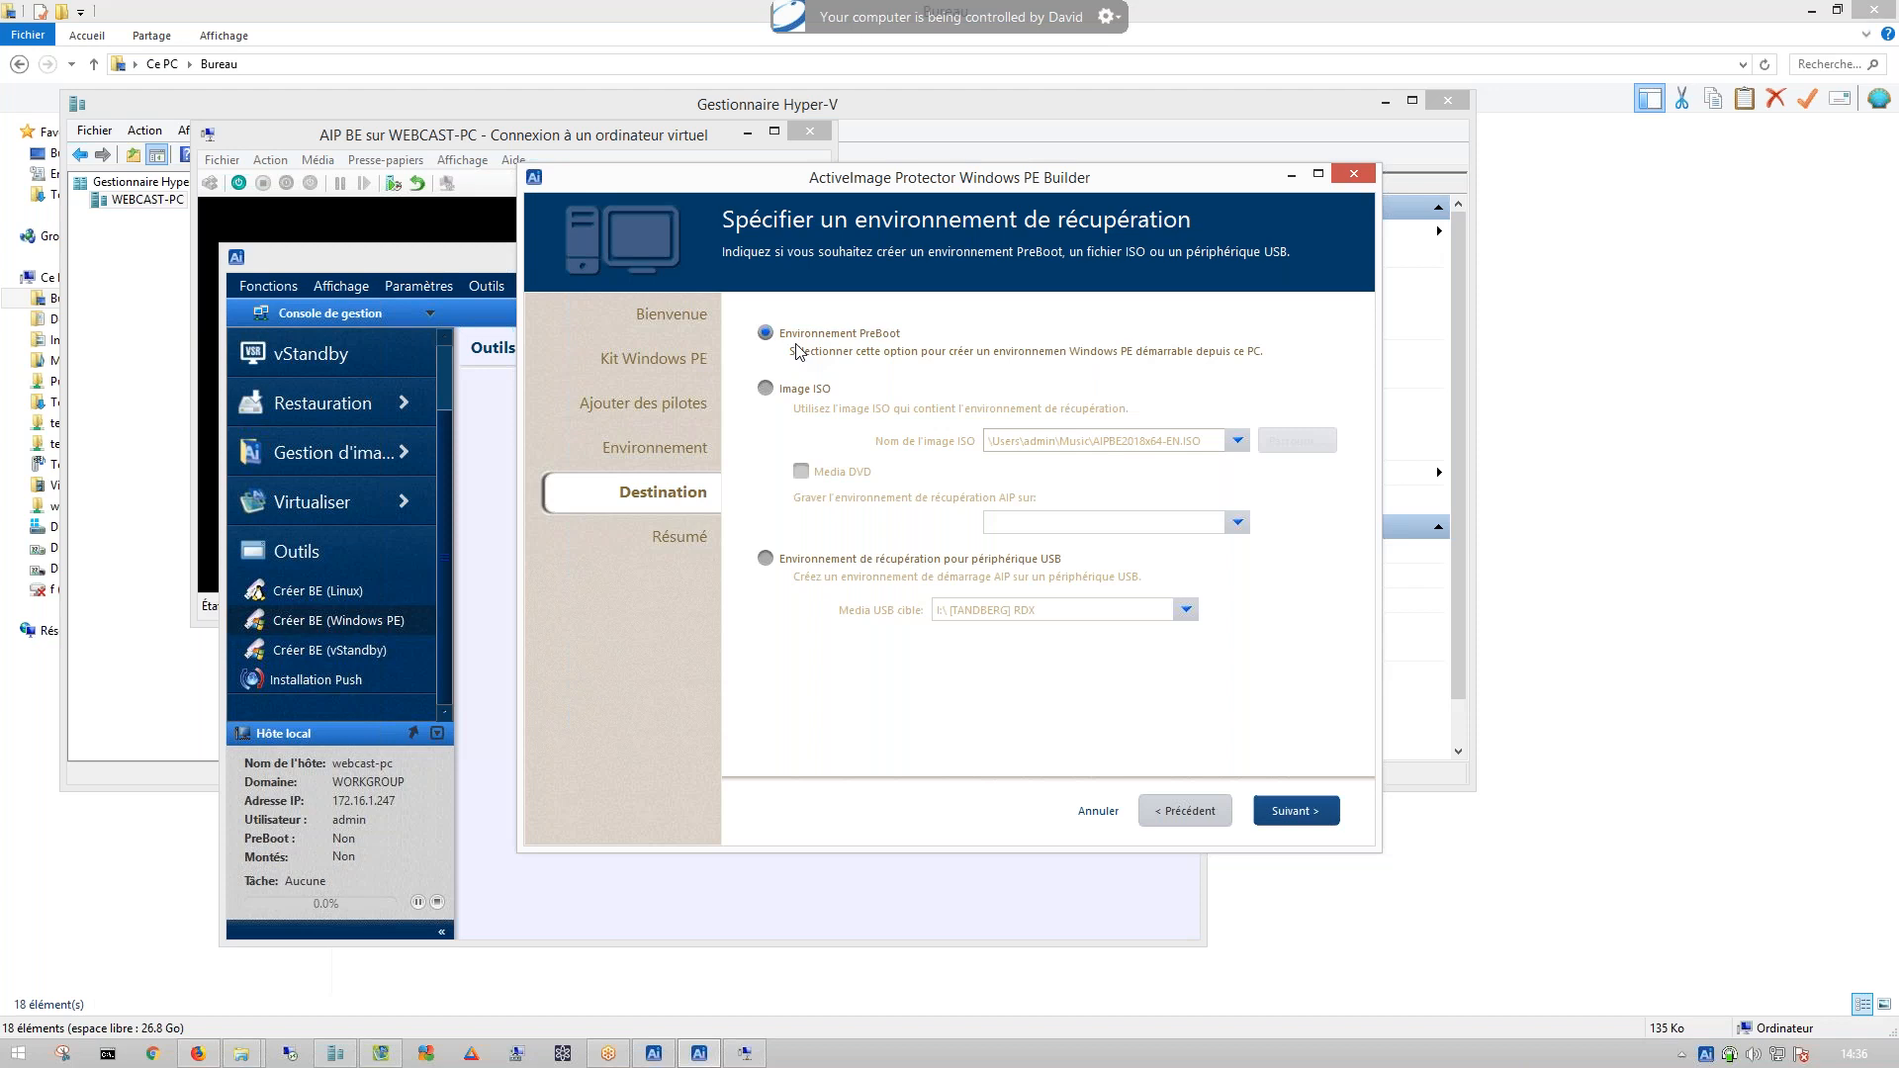
{"action": "left_click", "coordinate": [767, 389]}
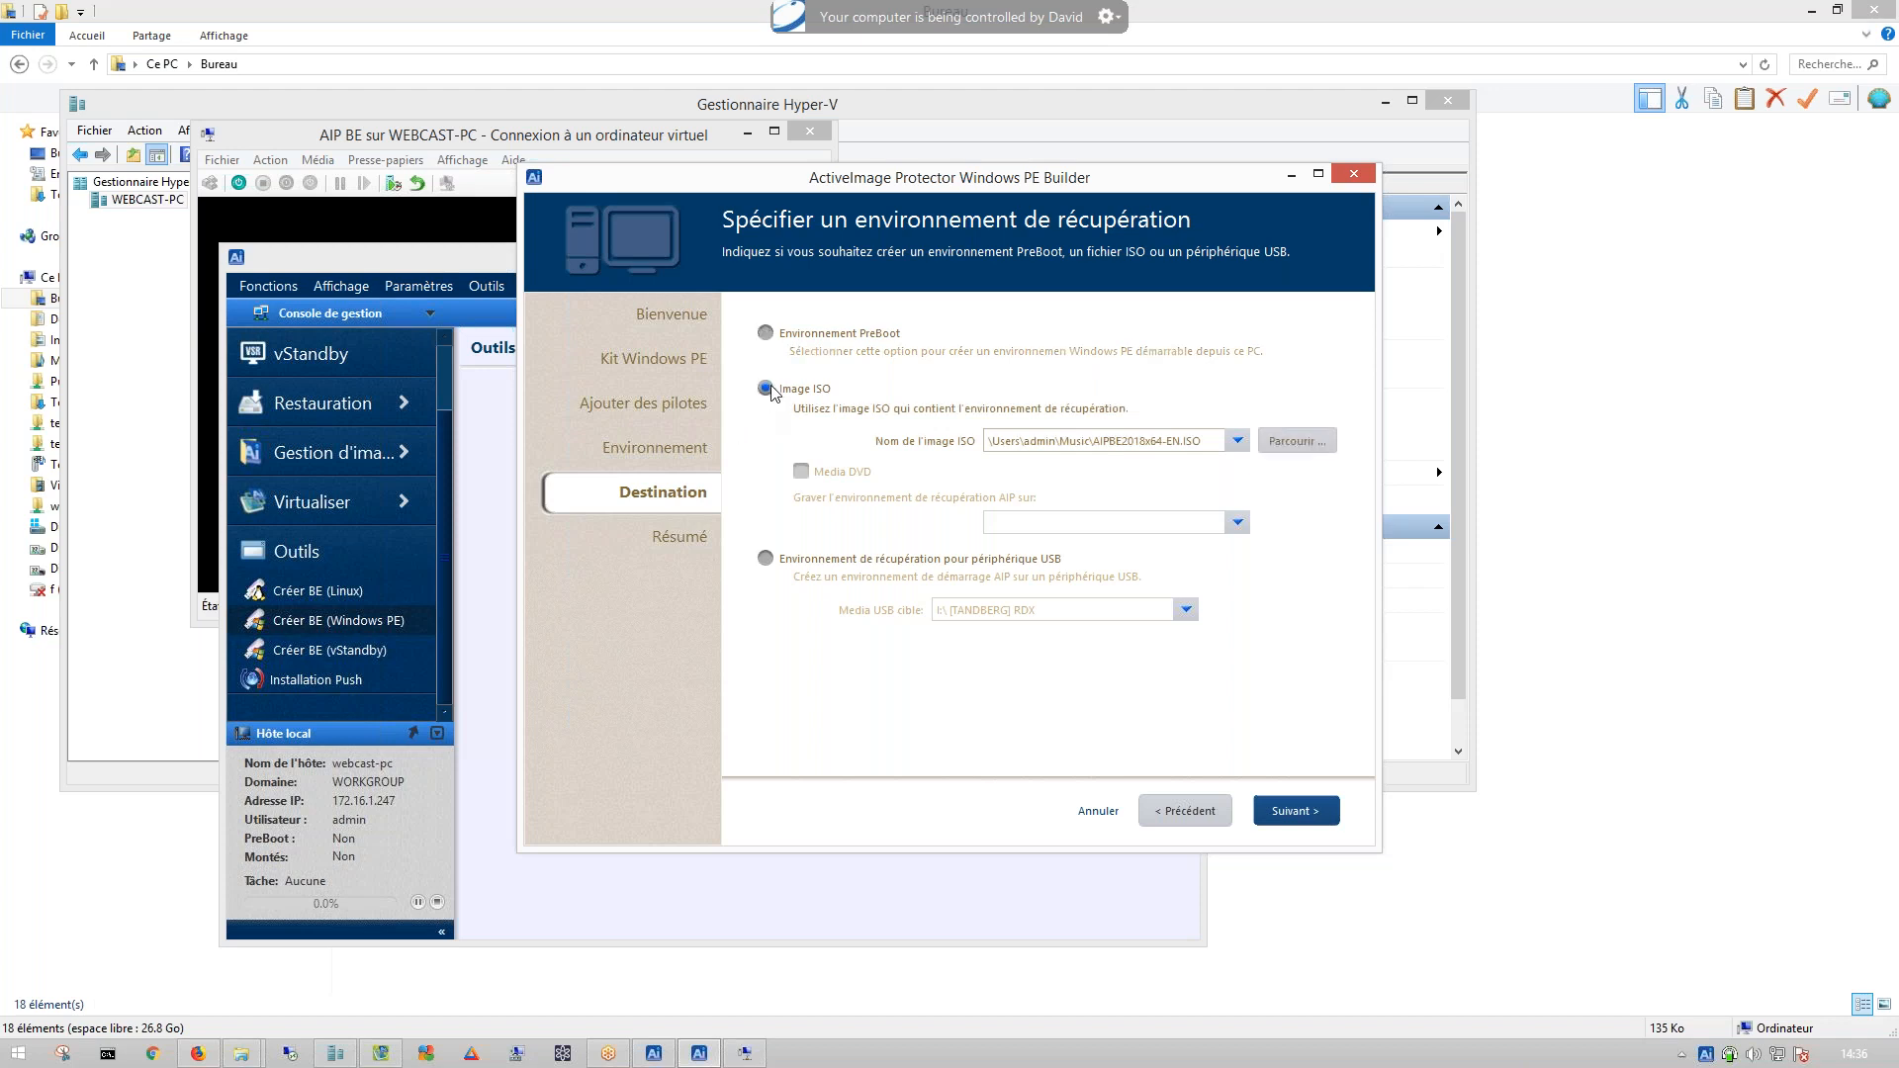
{"action": "left_click", "coordinate": [767, 560]}
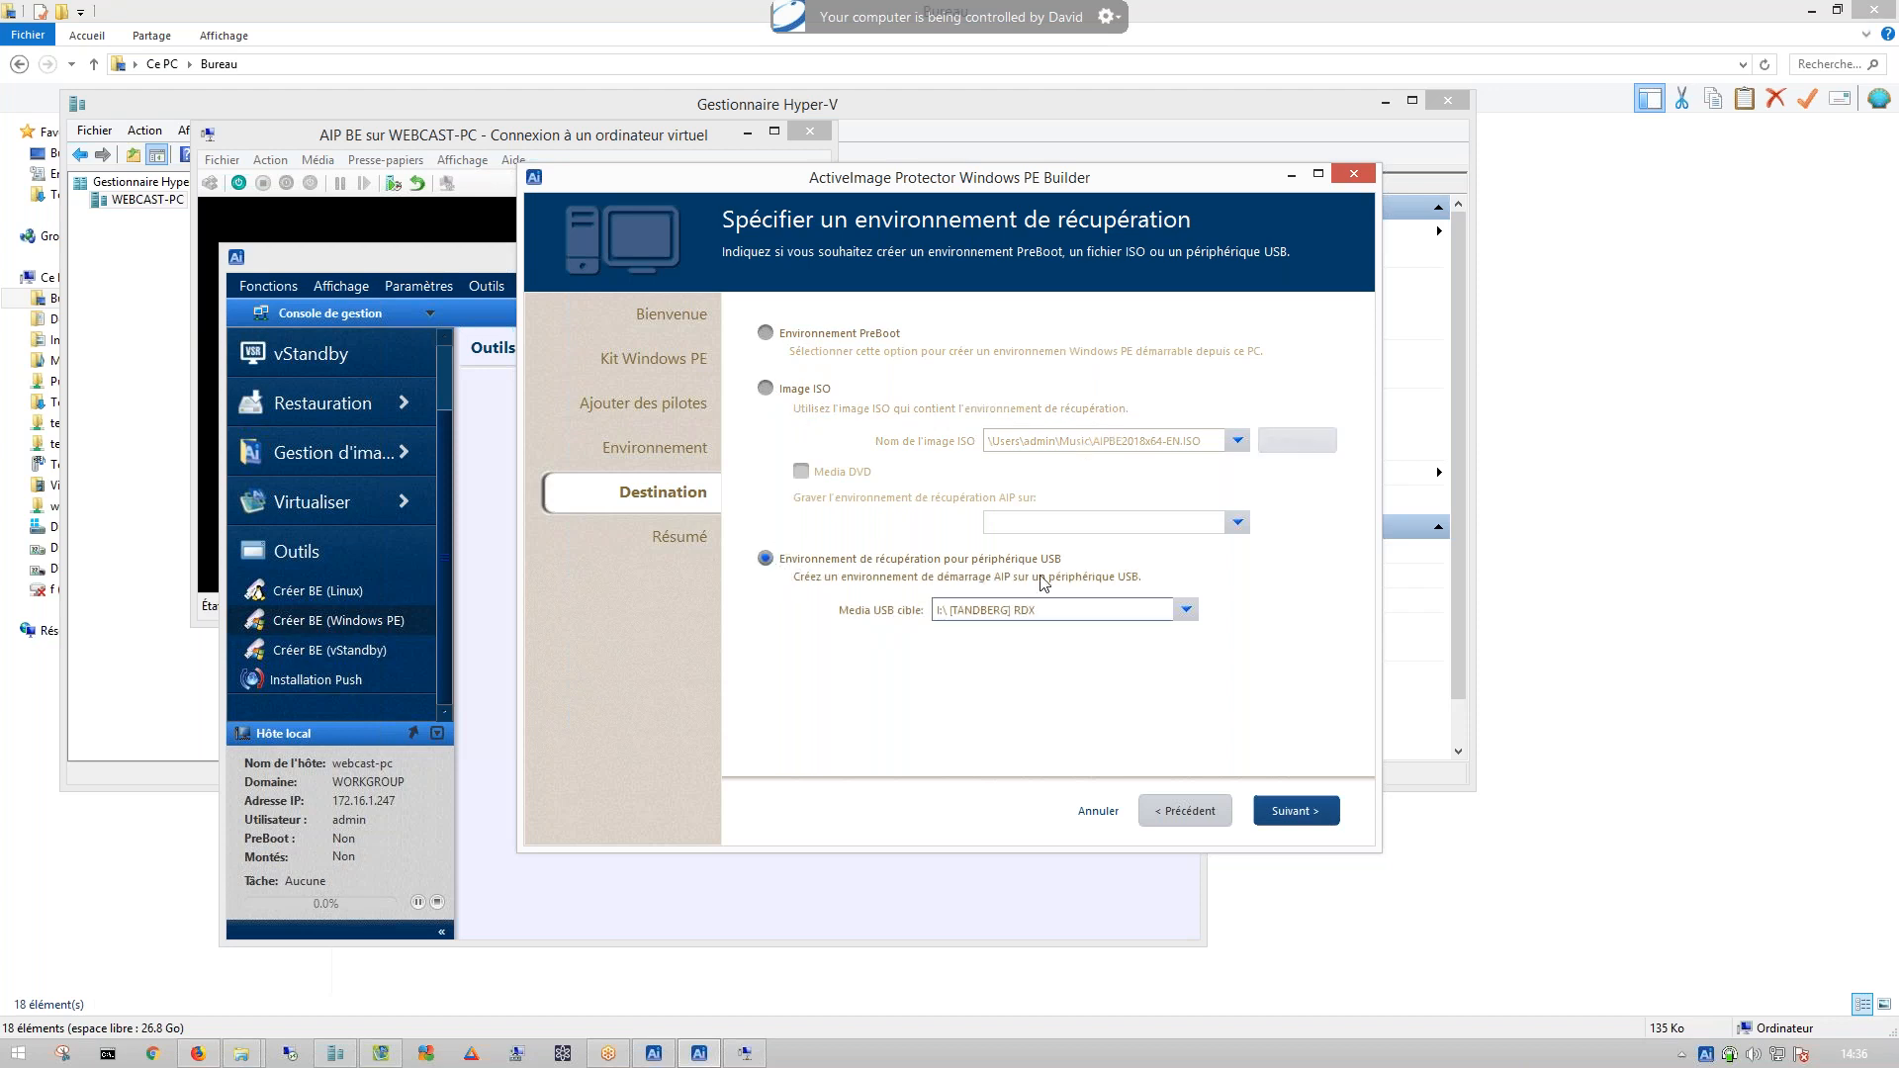
{"action": "left_click", "coordinate": [806, 392]}
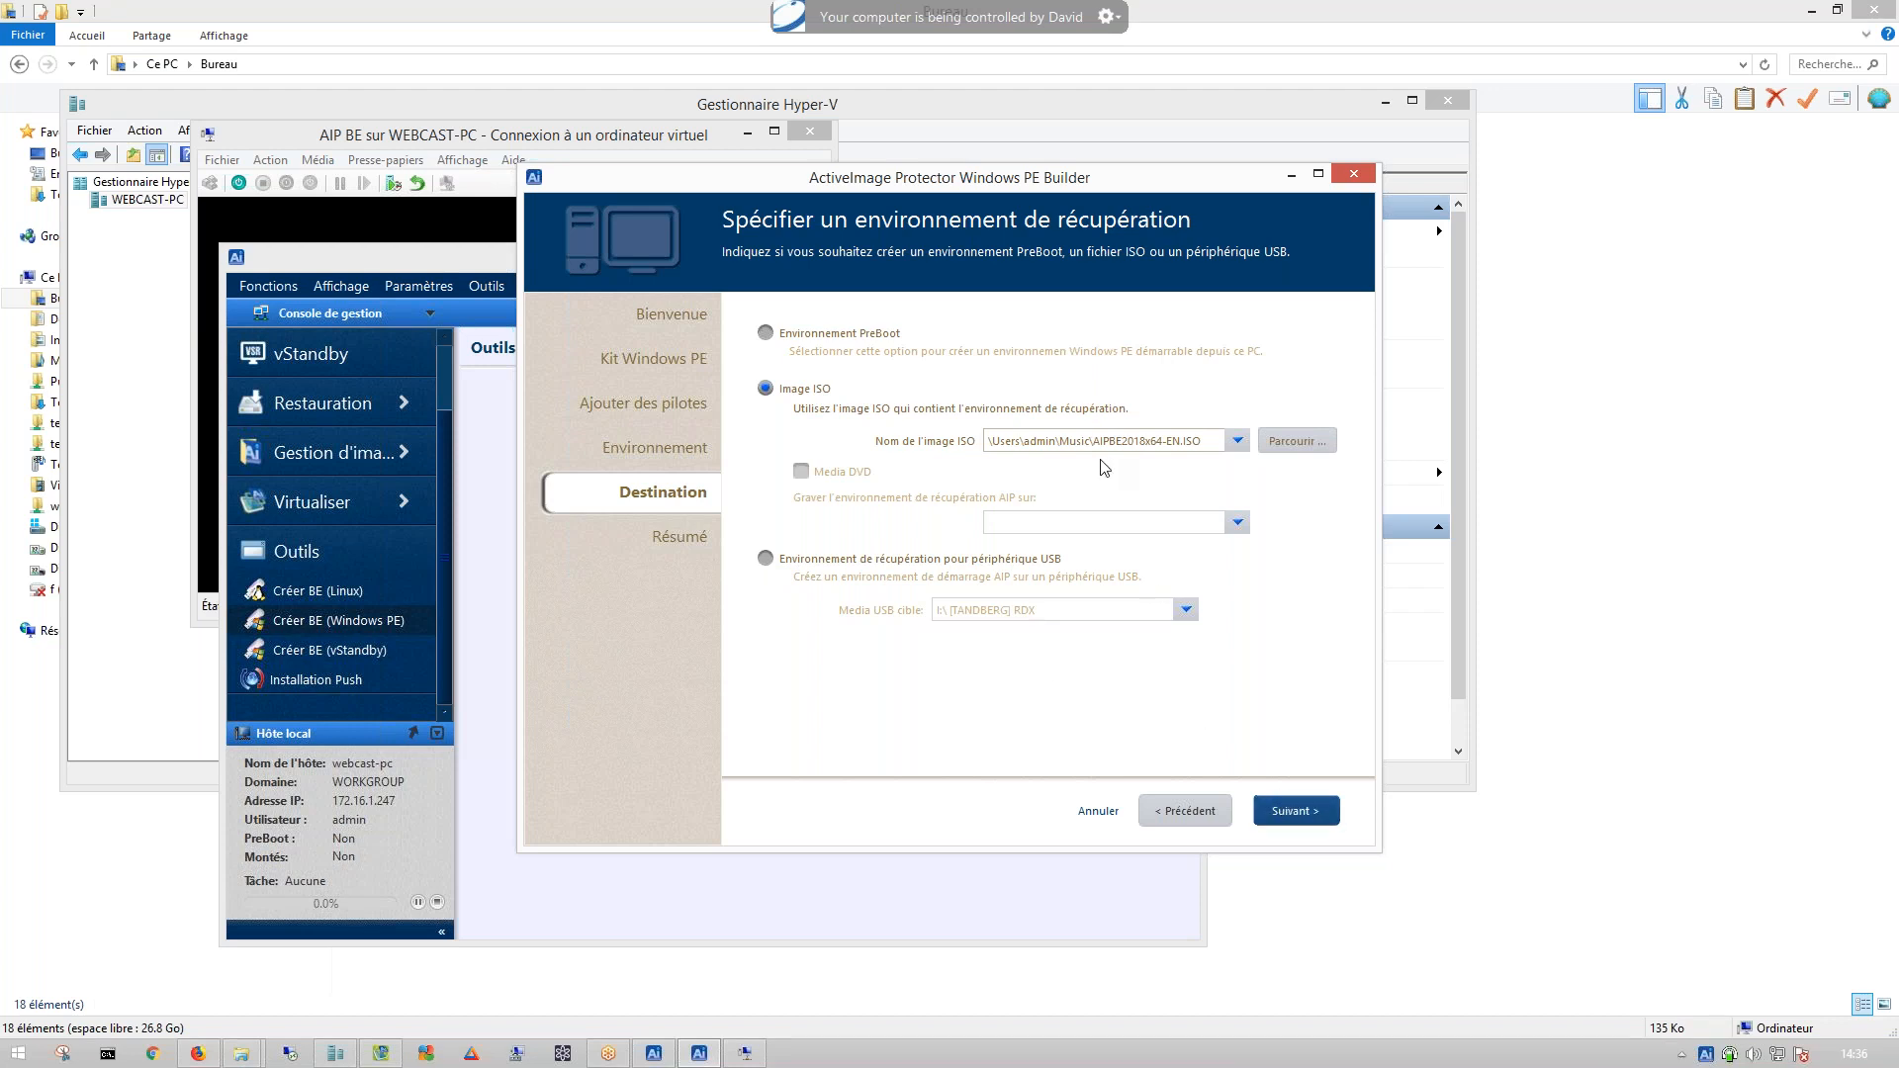
{"action": "left_click", "coordinate": [896, 560]}
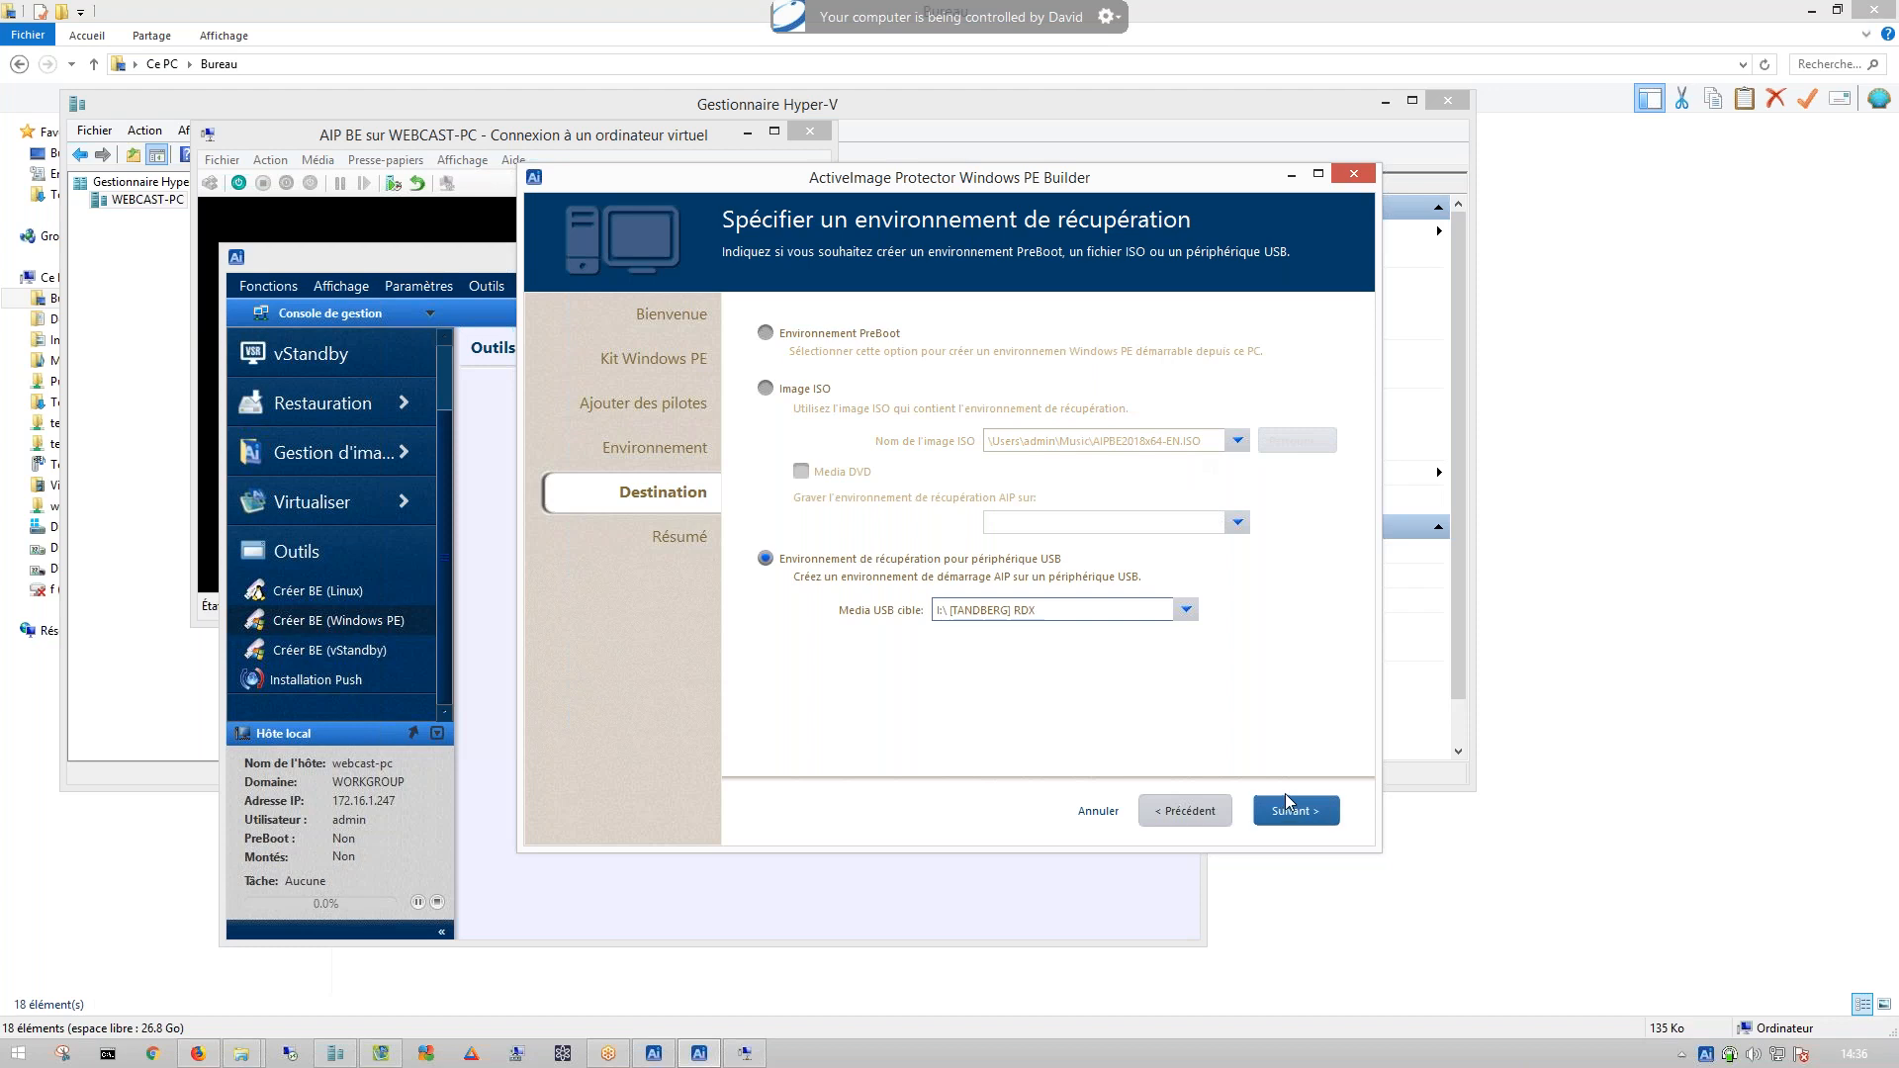
- Choose the ISO image AIPBE2018x64-EN.ISO as the destination and start building the Windows PE environment
{"action": "left_click", "coordinate": [809, 389]}
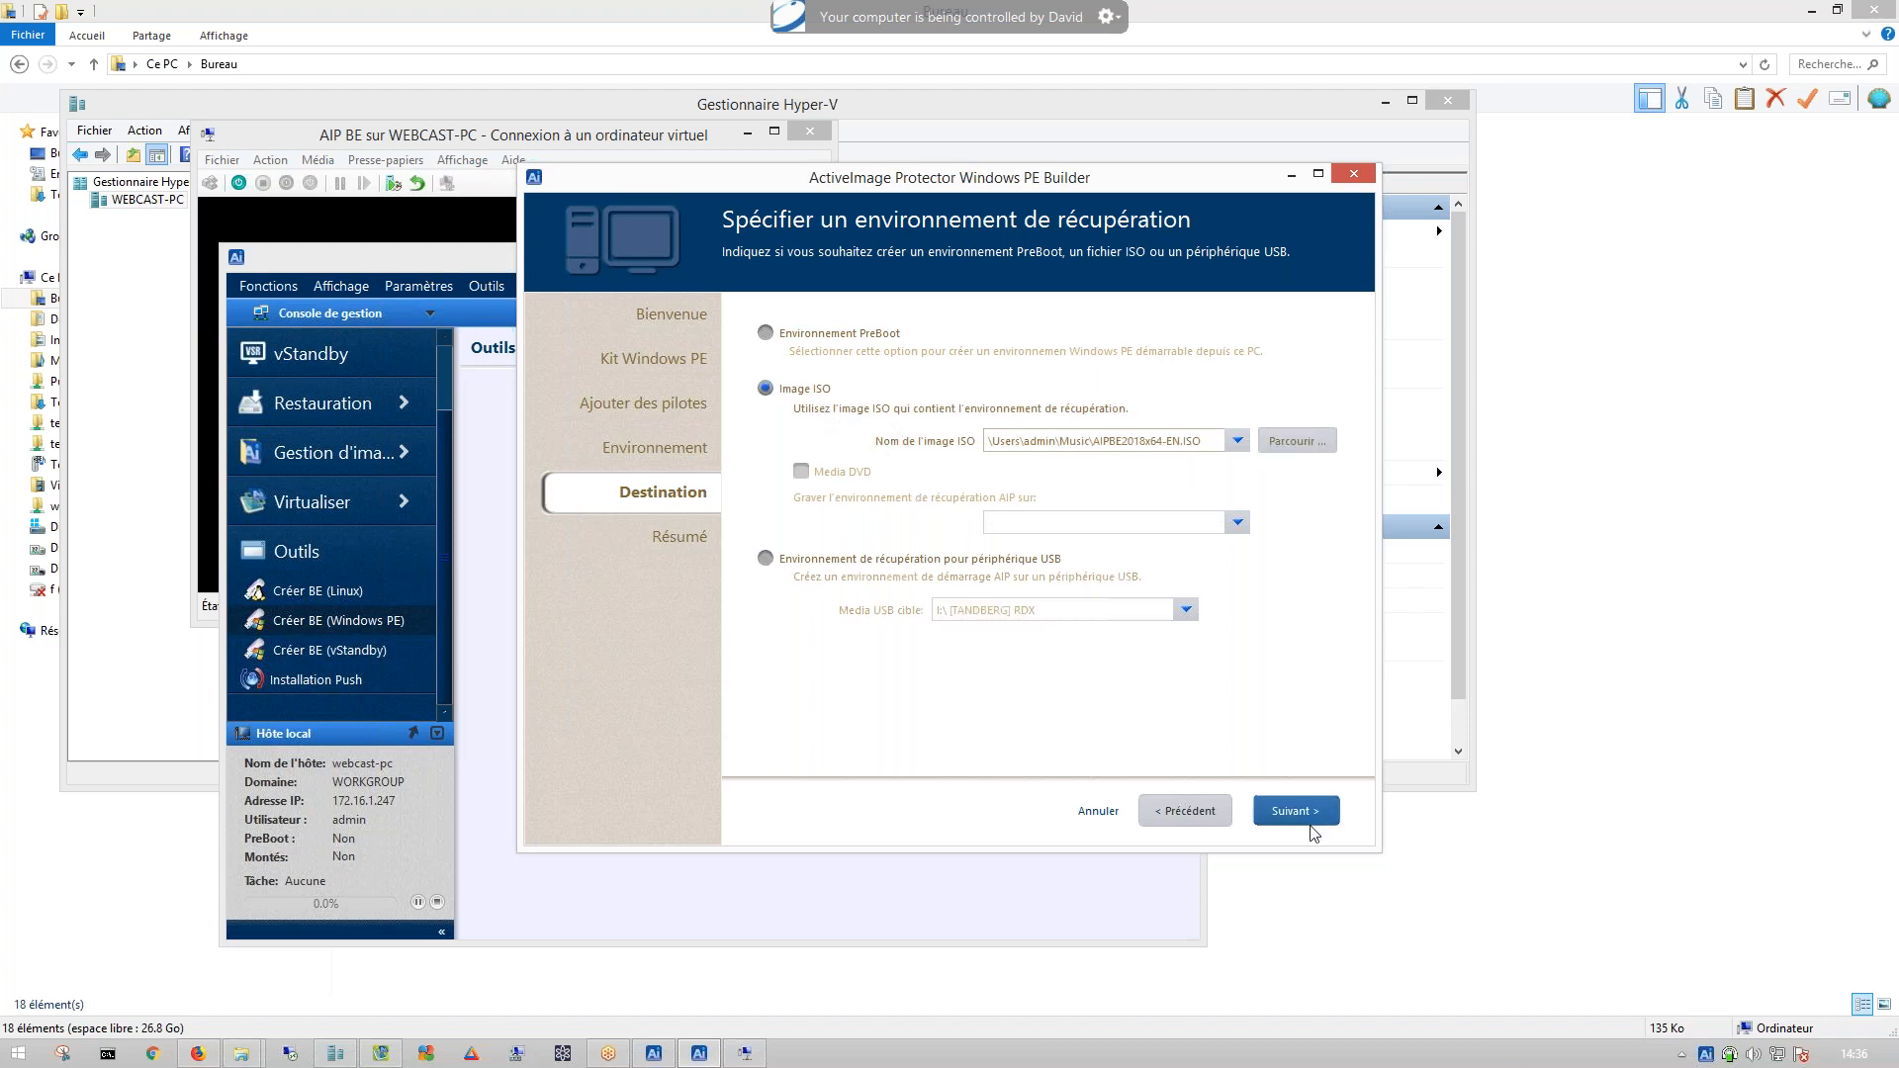
{"action": "left_click", "coordinate": [1298, 813]}
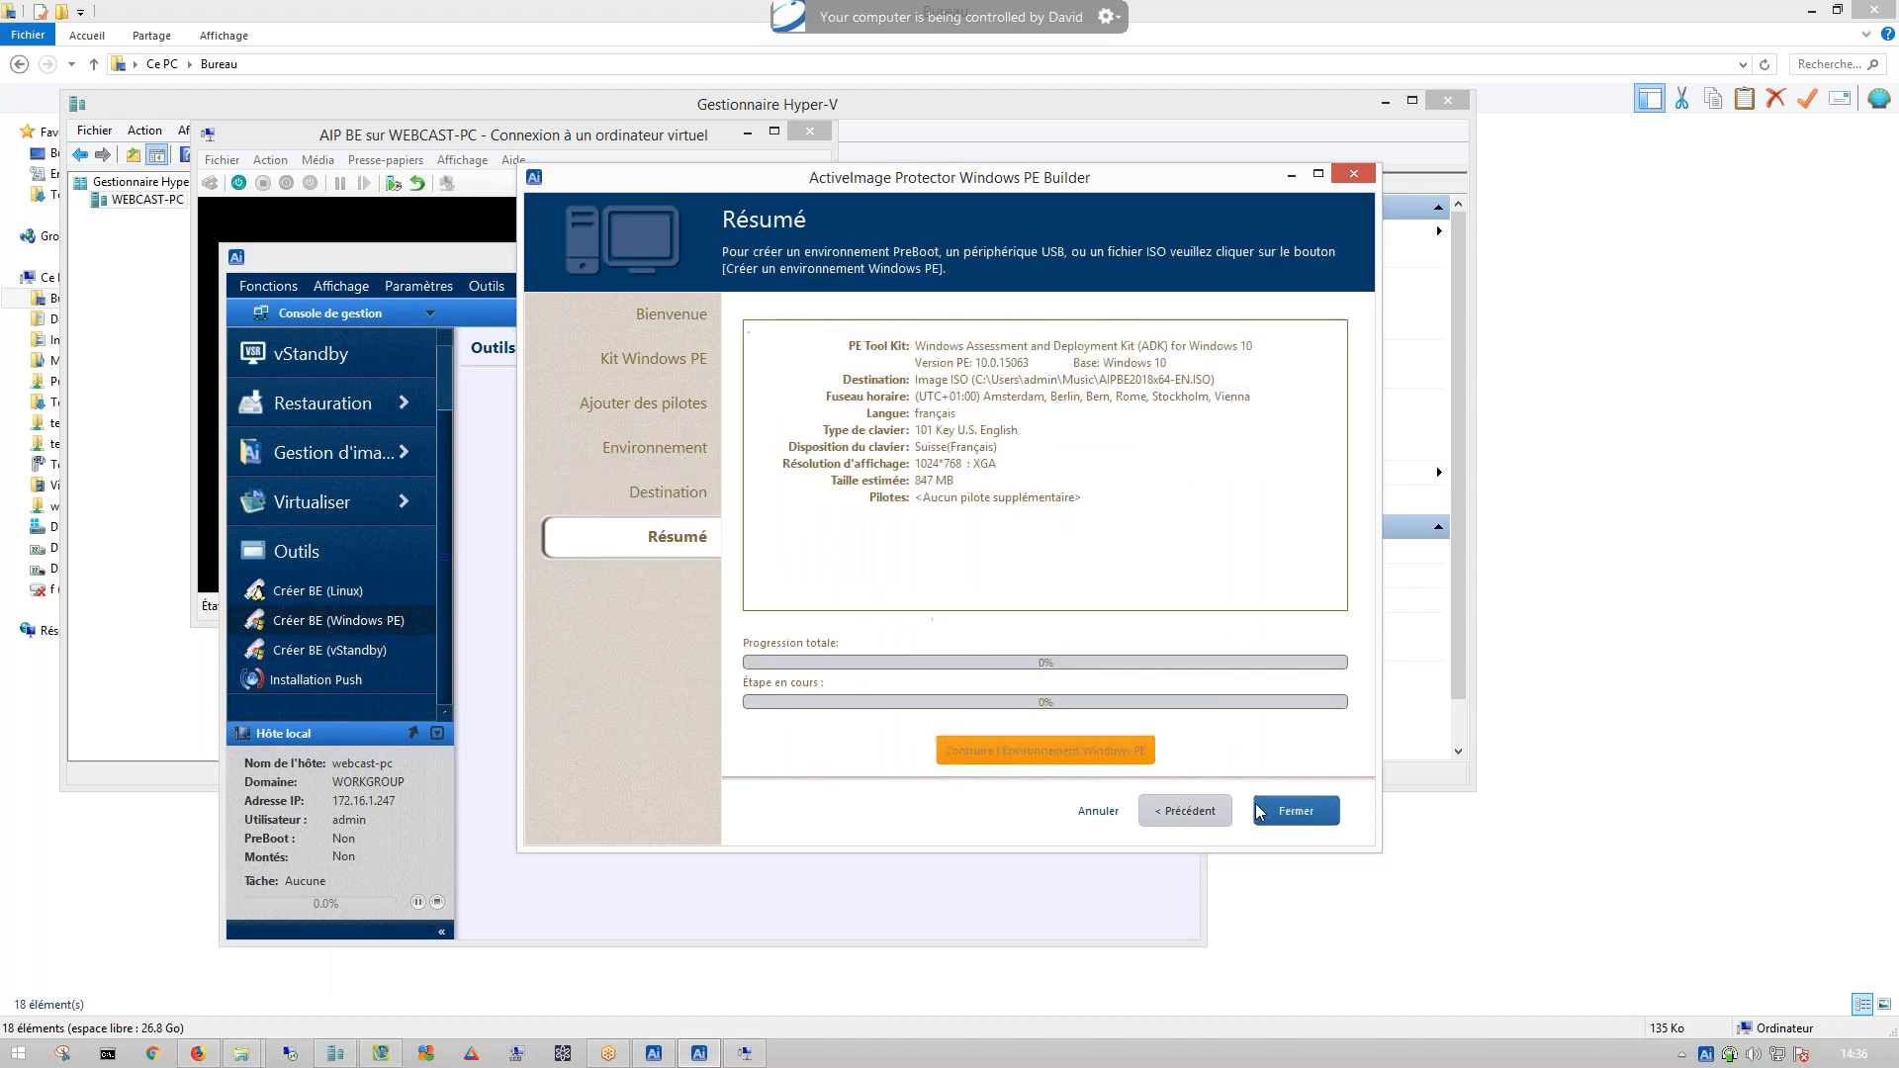
{"action": "left_click", "coordinate": [1092, 748]}
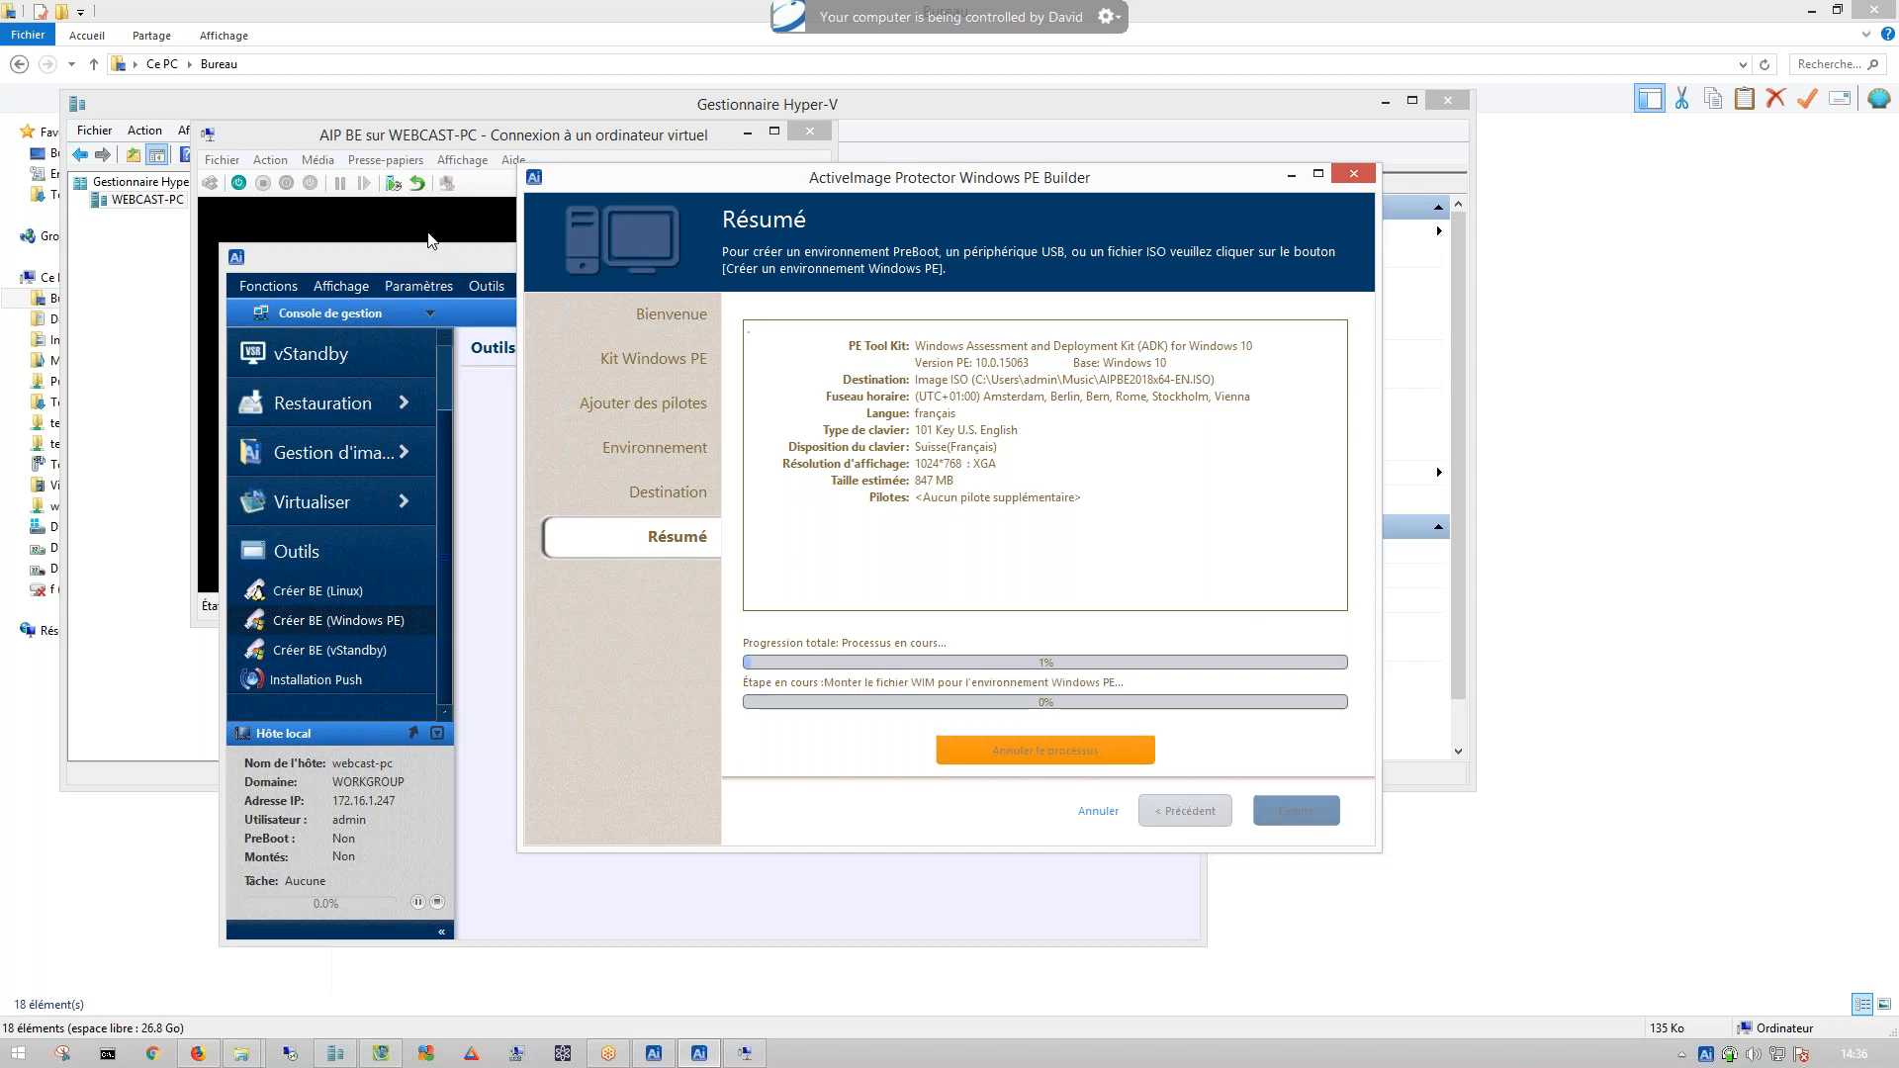
- Switch to the AIP BE virtual machine connection, start the saved machine, and reposition its window to show the volume restore screen
{"action": "left_click", "coordinate": [418, 265]}
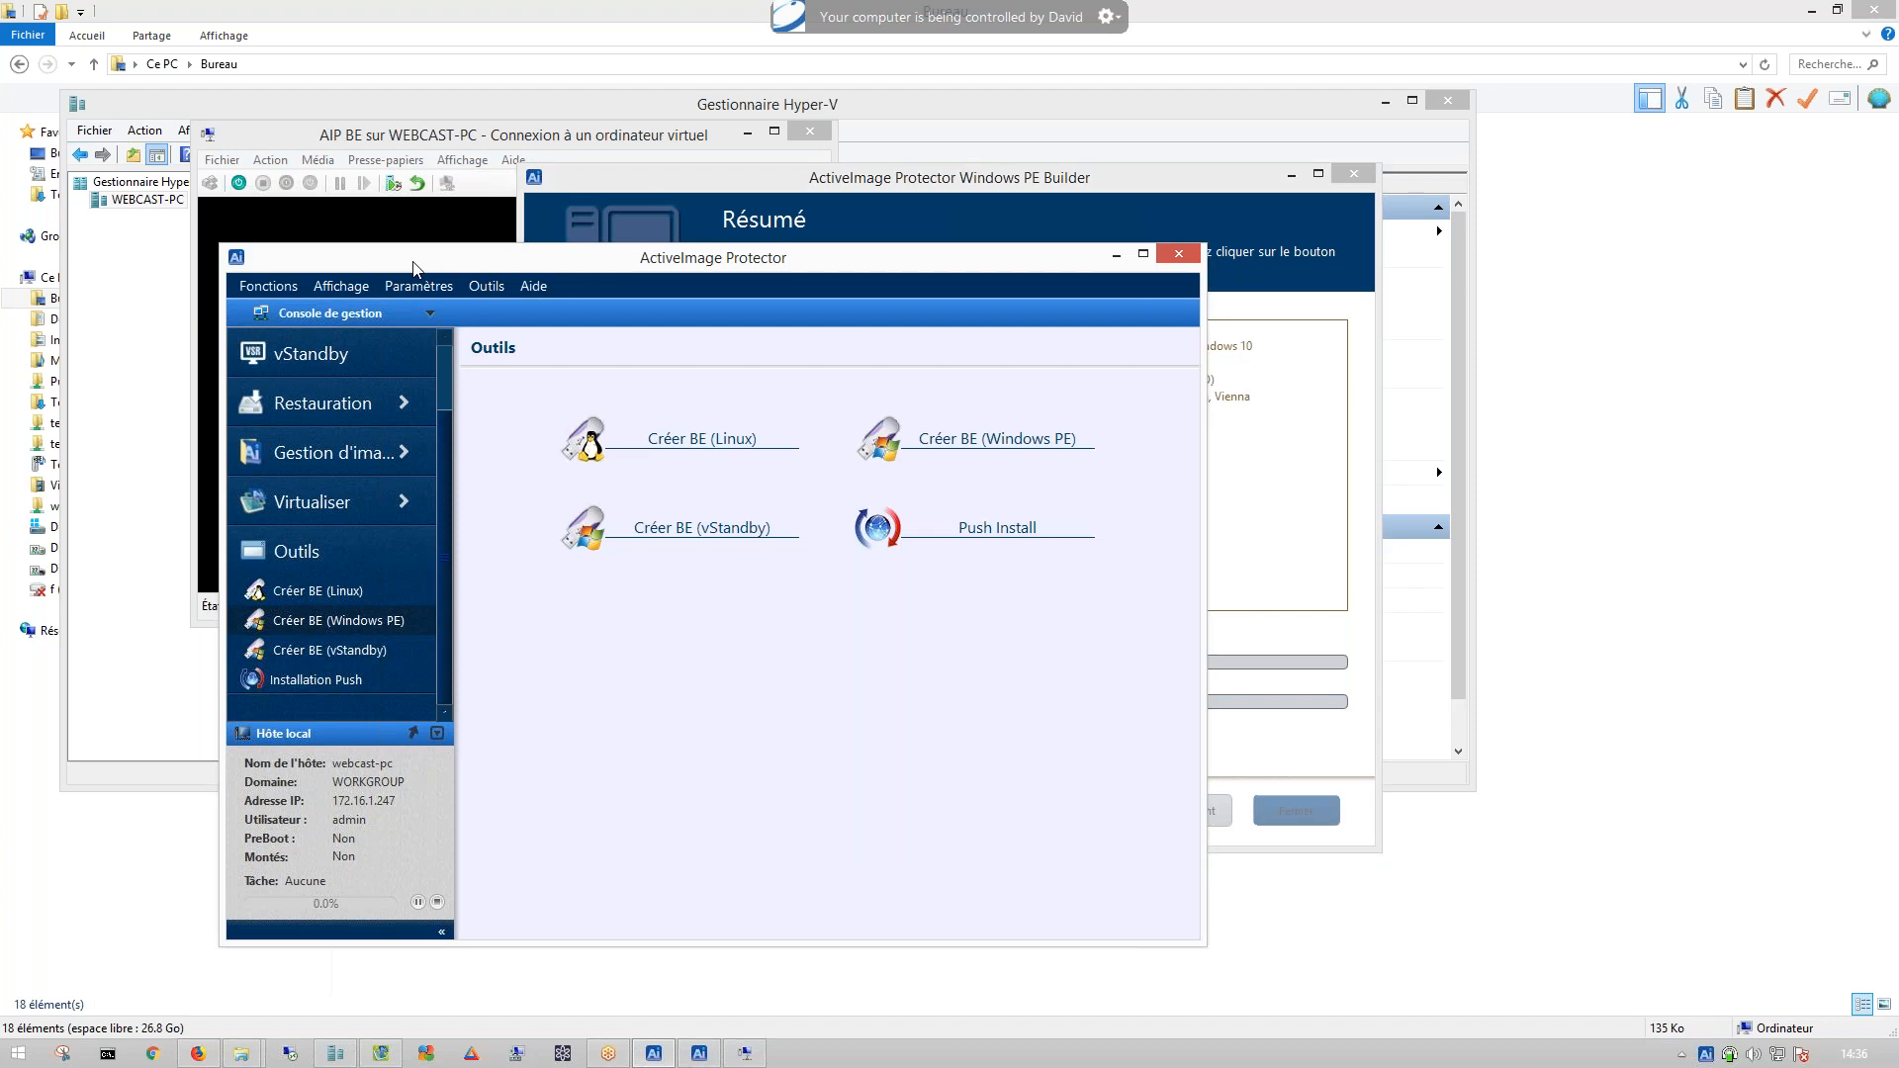
{"action": "left_click", "coordinate": [378, 144]}
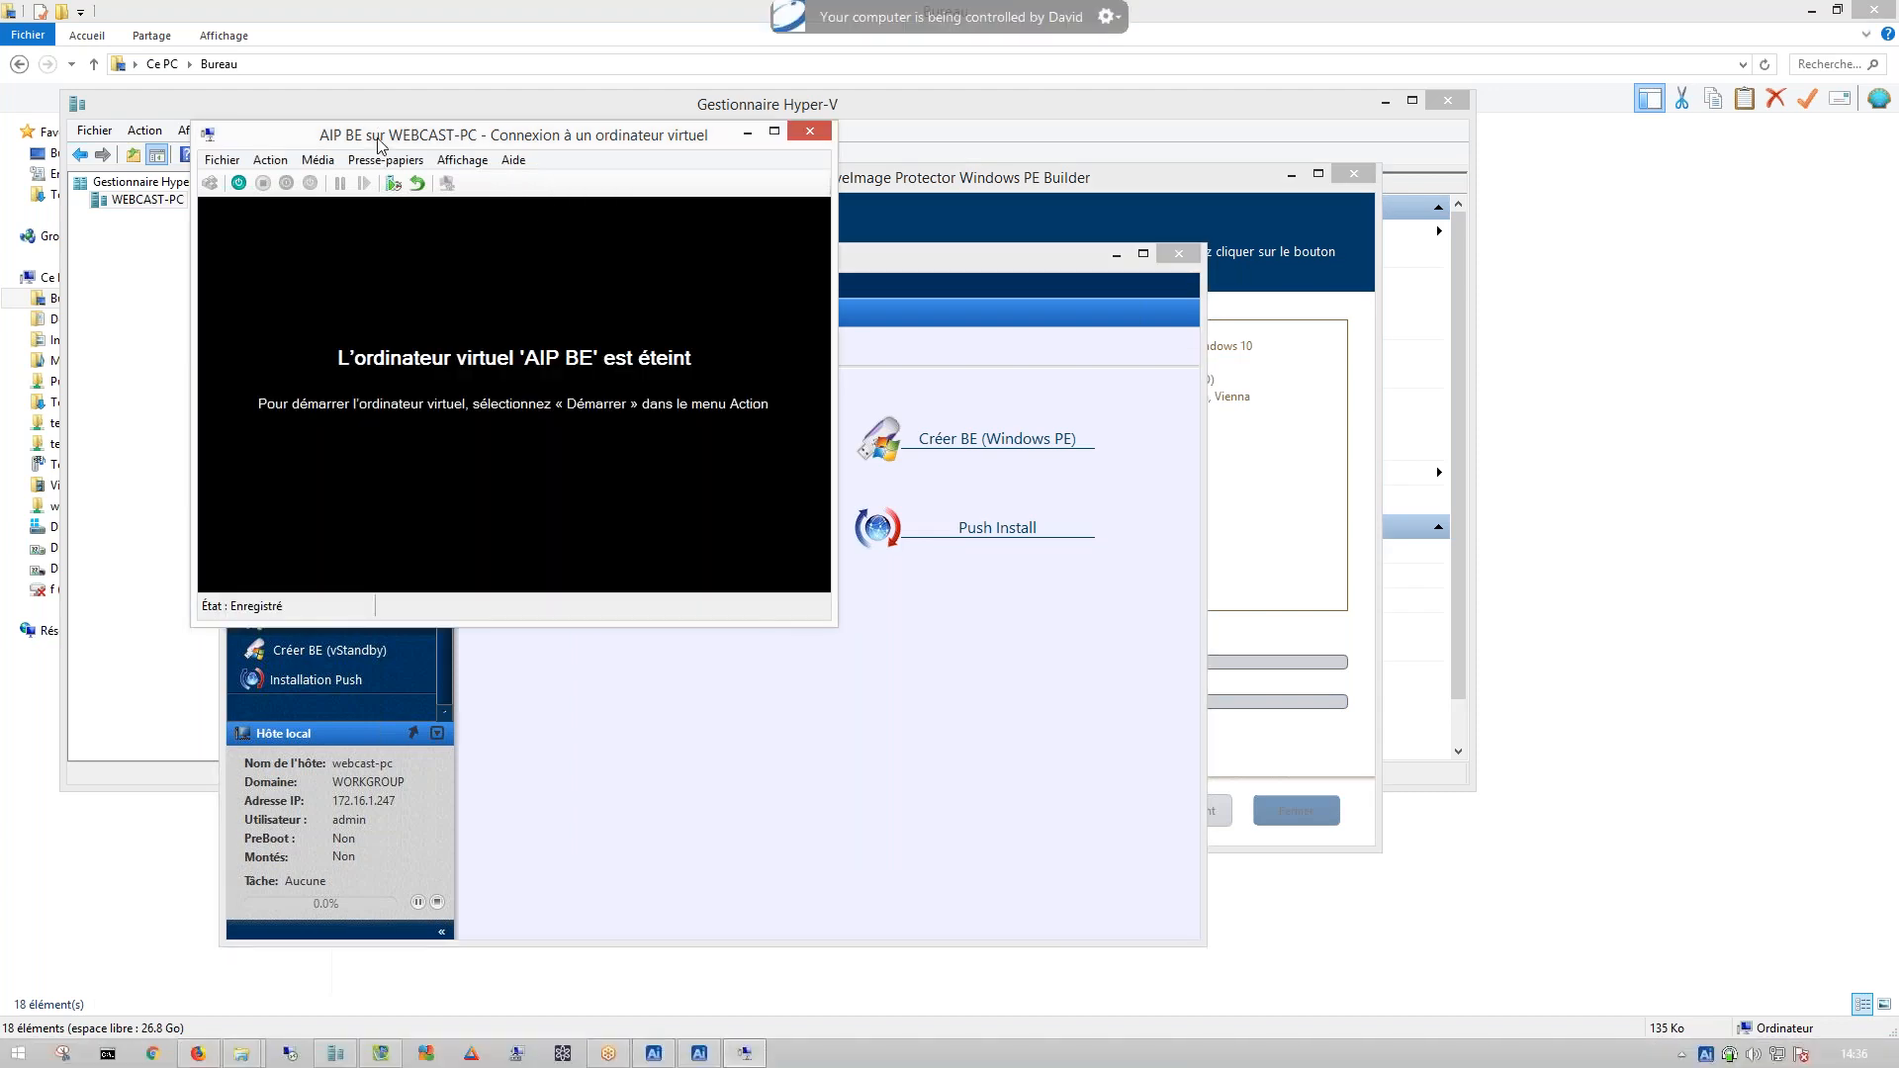
{"action": "left_click", "coordinate": [239, 184]}
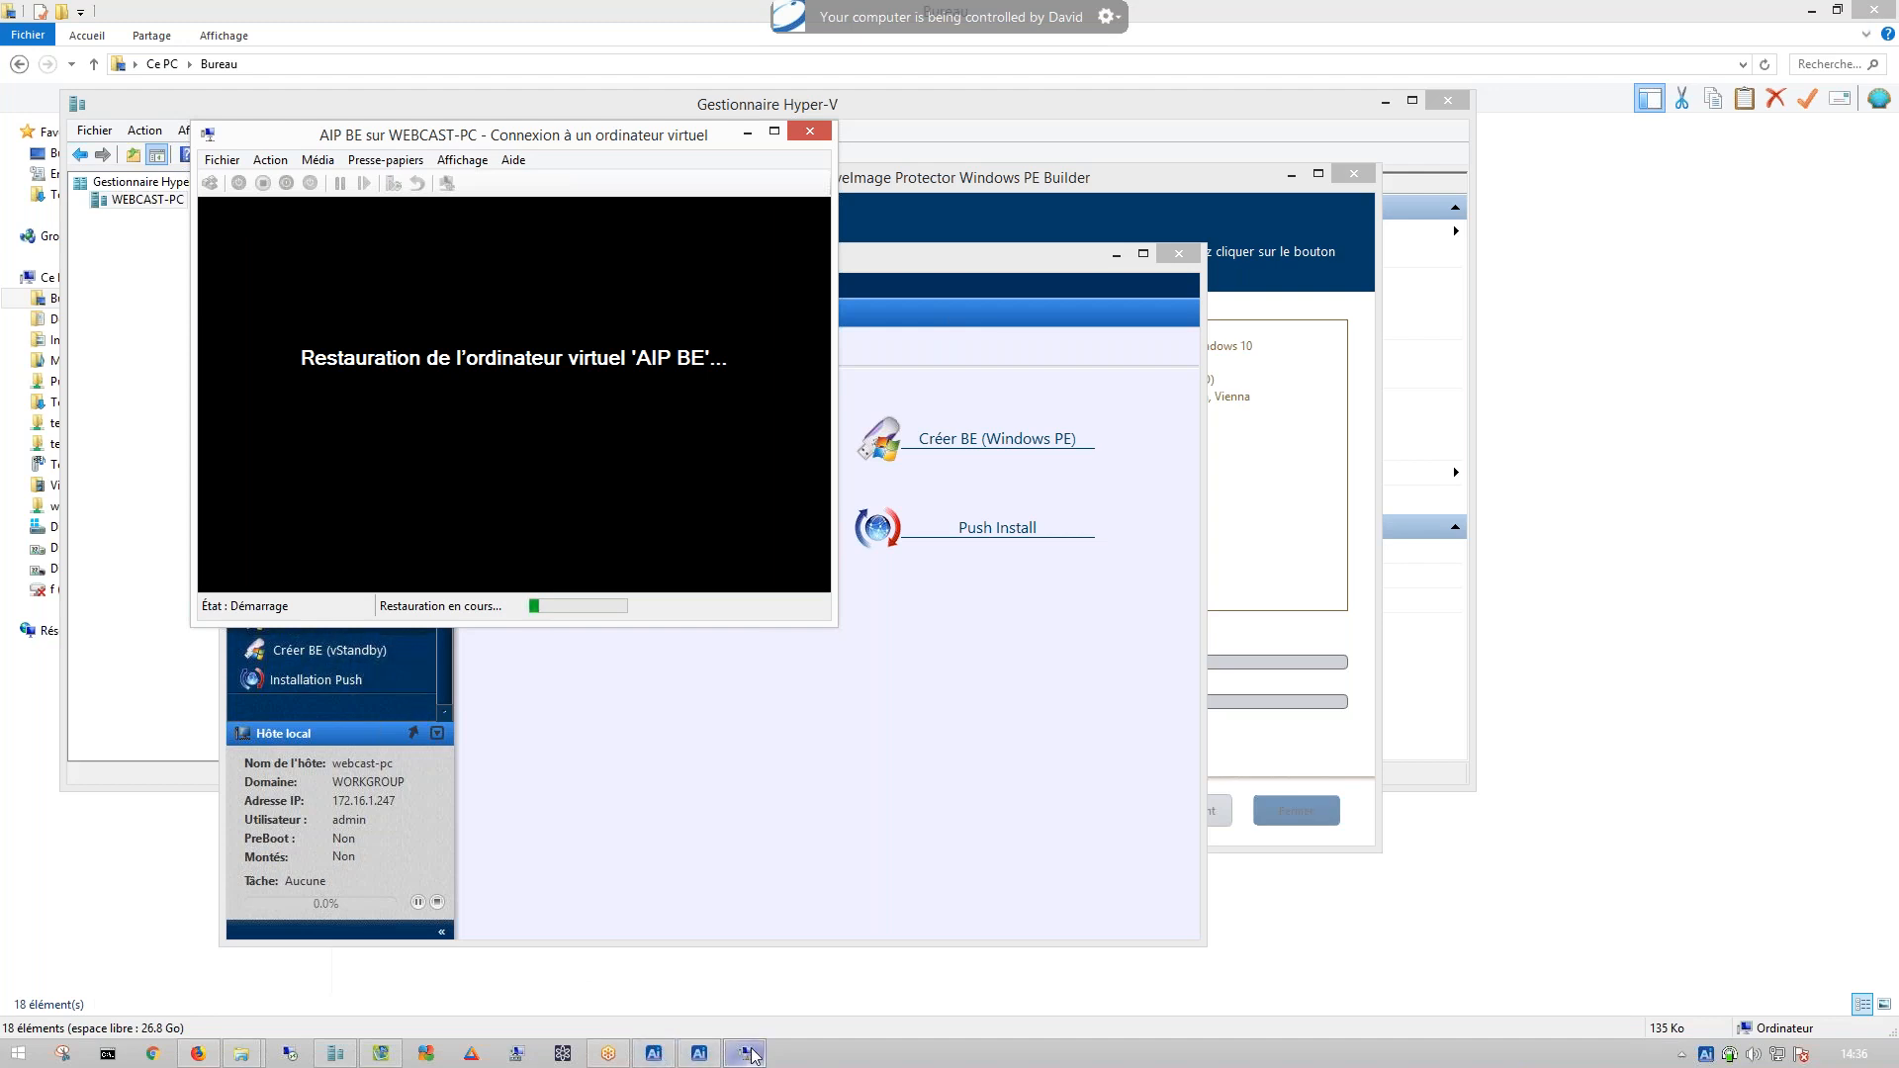
{"action": "left_click_drag", "start_coordinate": [461, 132], "coordinate": [924, 275]}
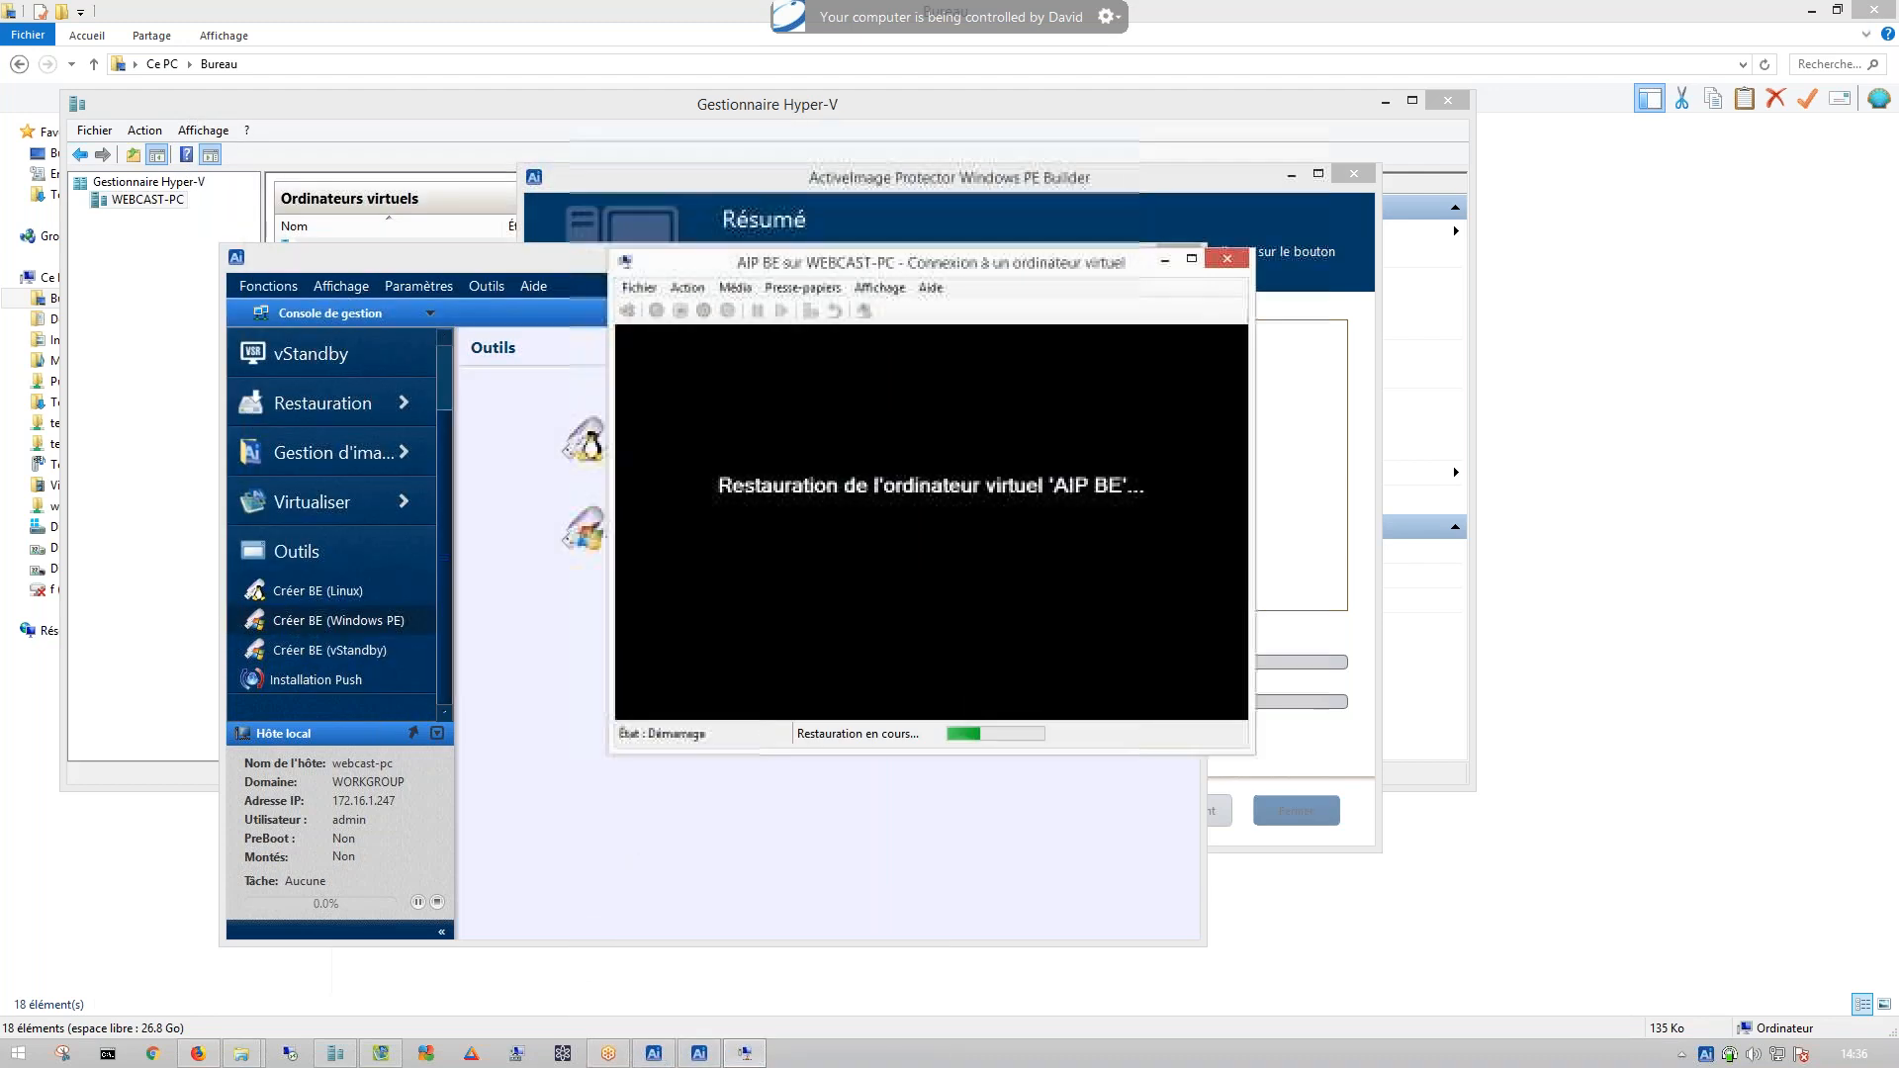
{"action": "left_click", "coordinate": [165, 395]}
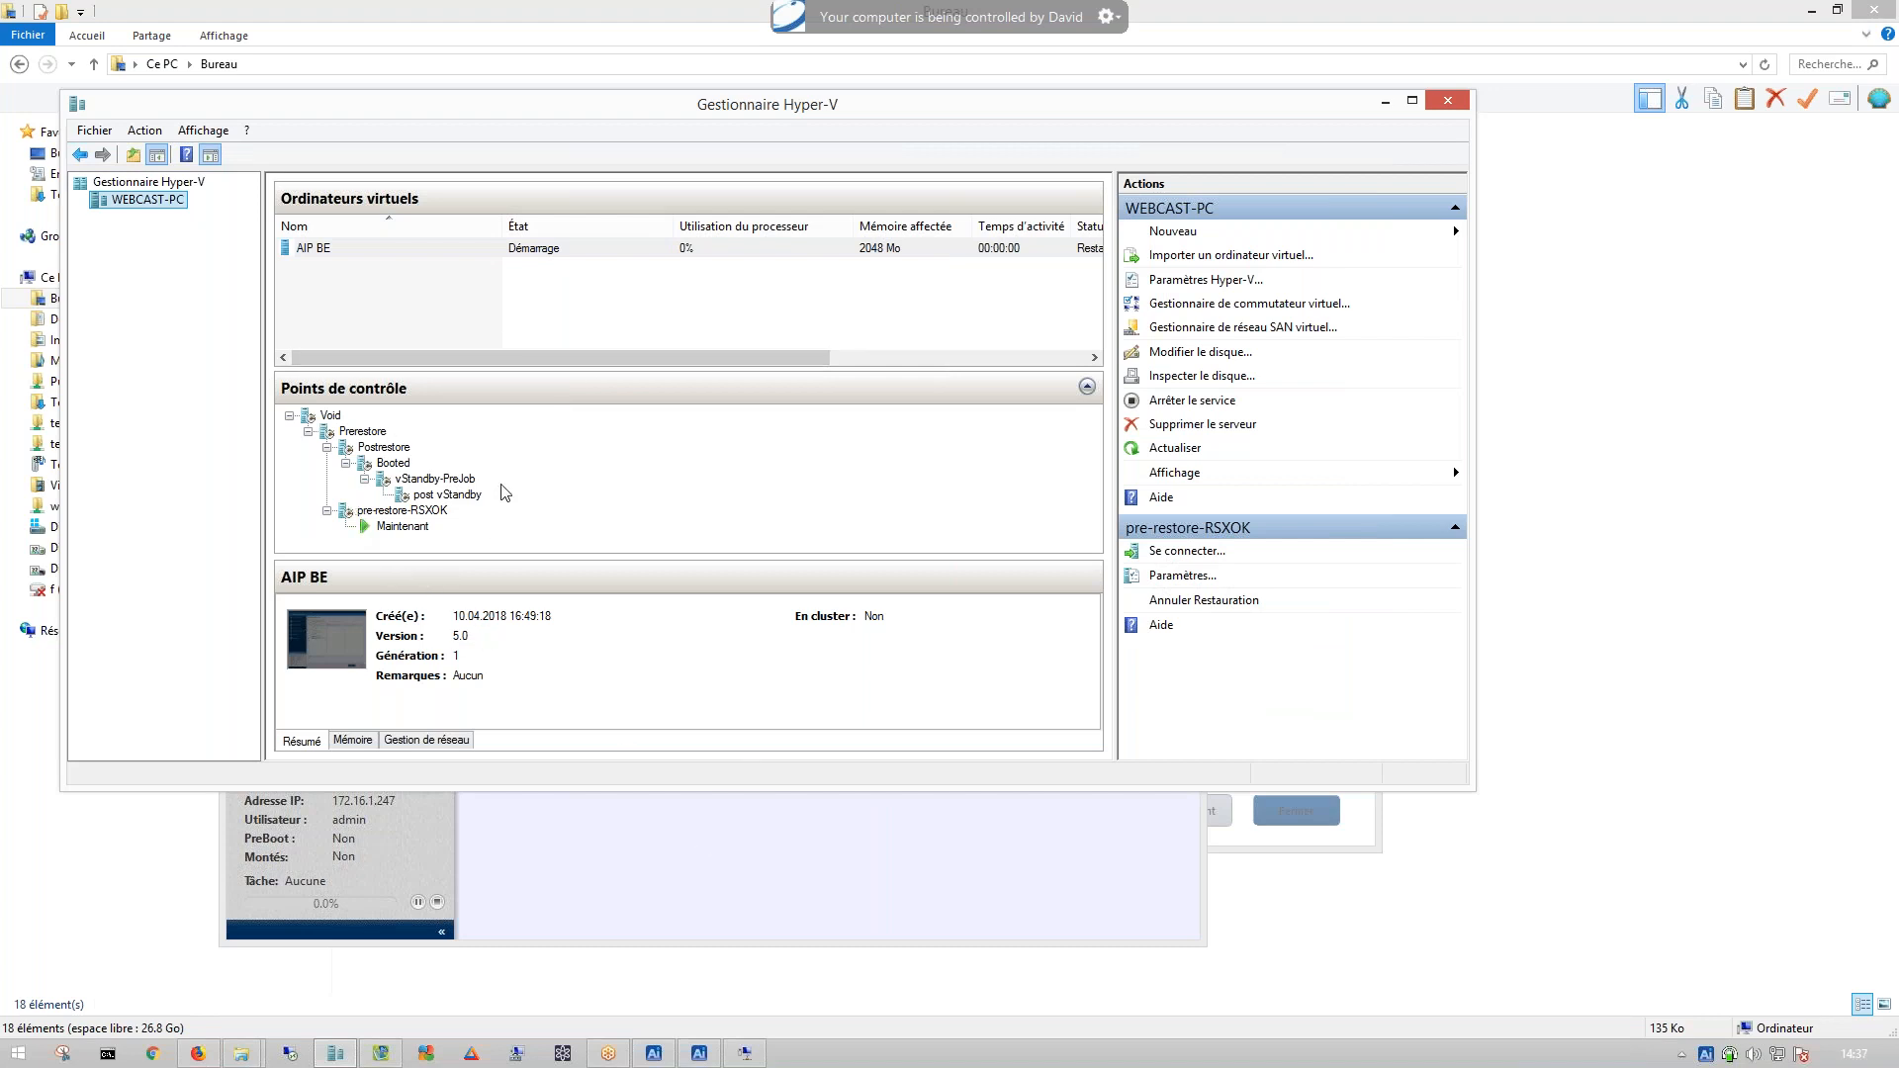
{"action": "left_click", "coordinate": [745, 1055]}
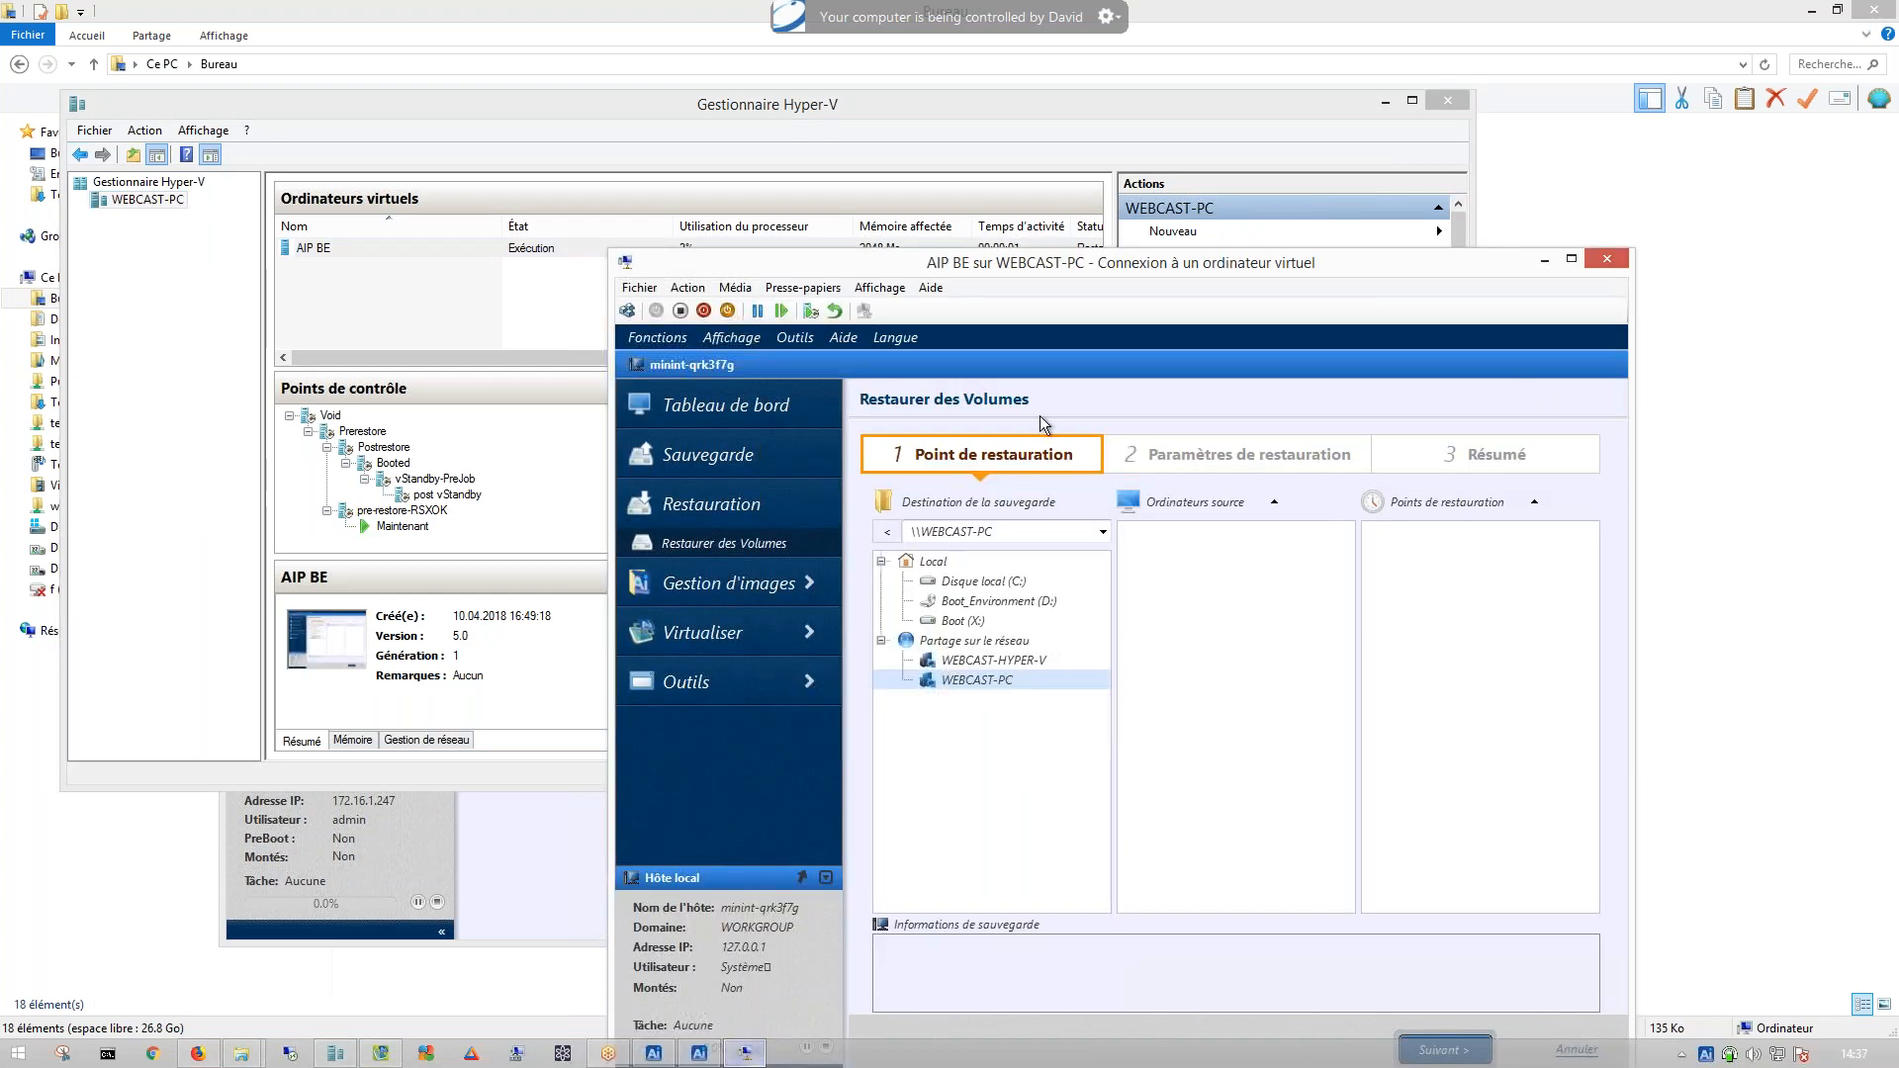
{"action": "left_click_drag", "start_coordinate": [1019, 272], "coordinate": [690, 131]}
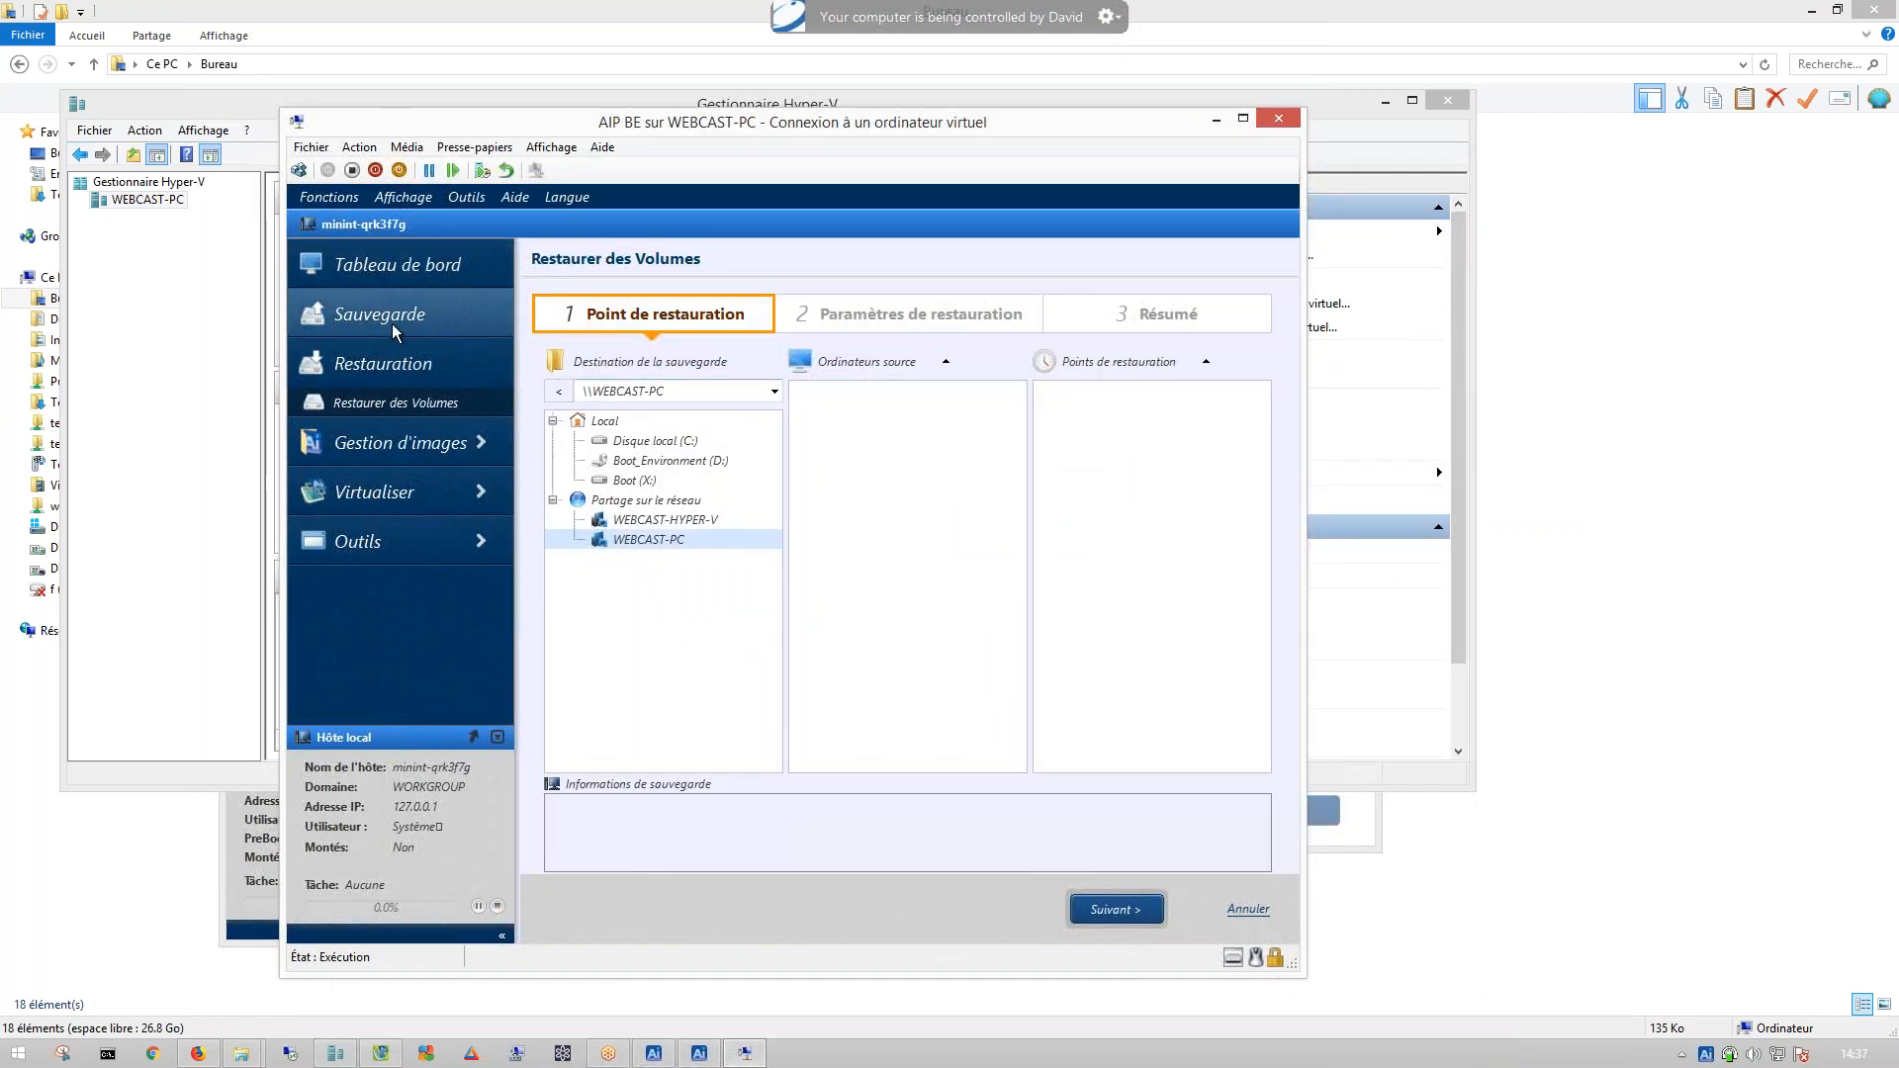
- Connect to the WEBCAST-PC network share with the admin account and its password
{"action": "left_click", "coordinate": [420, 364]}
{"action": "left_click", "coordinate": [794, 387]}
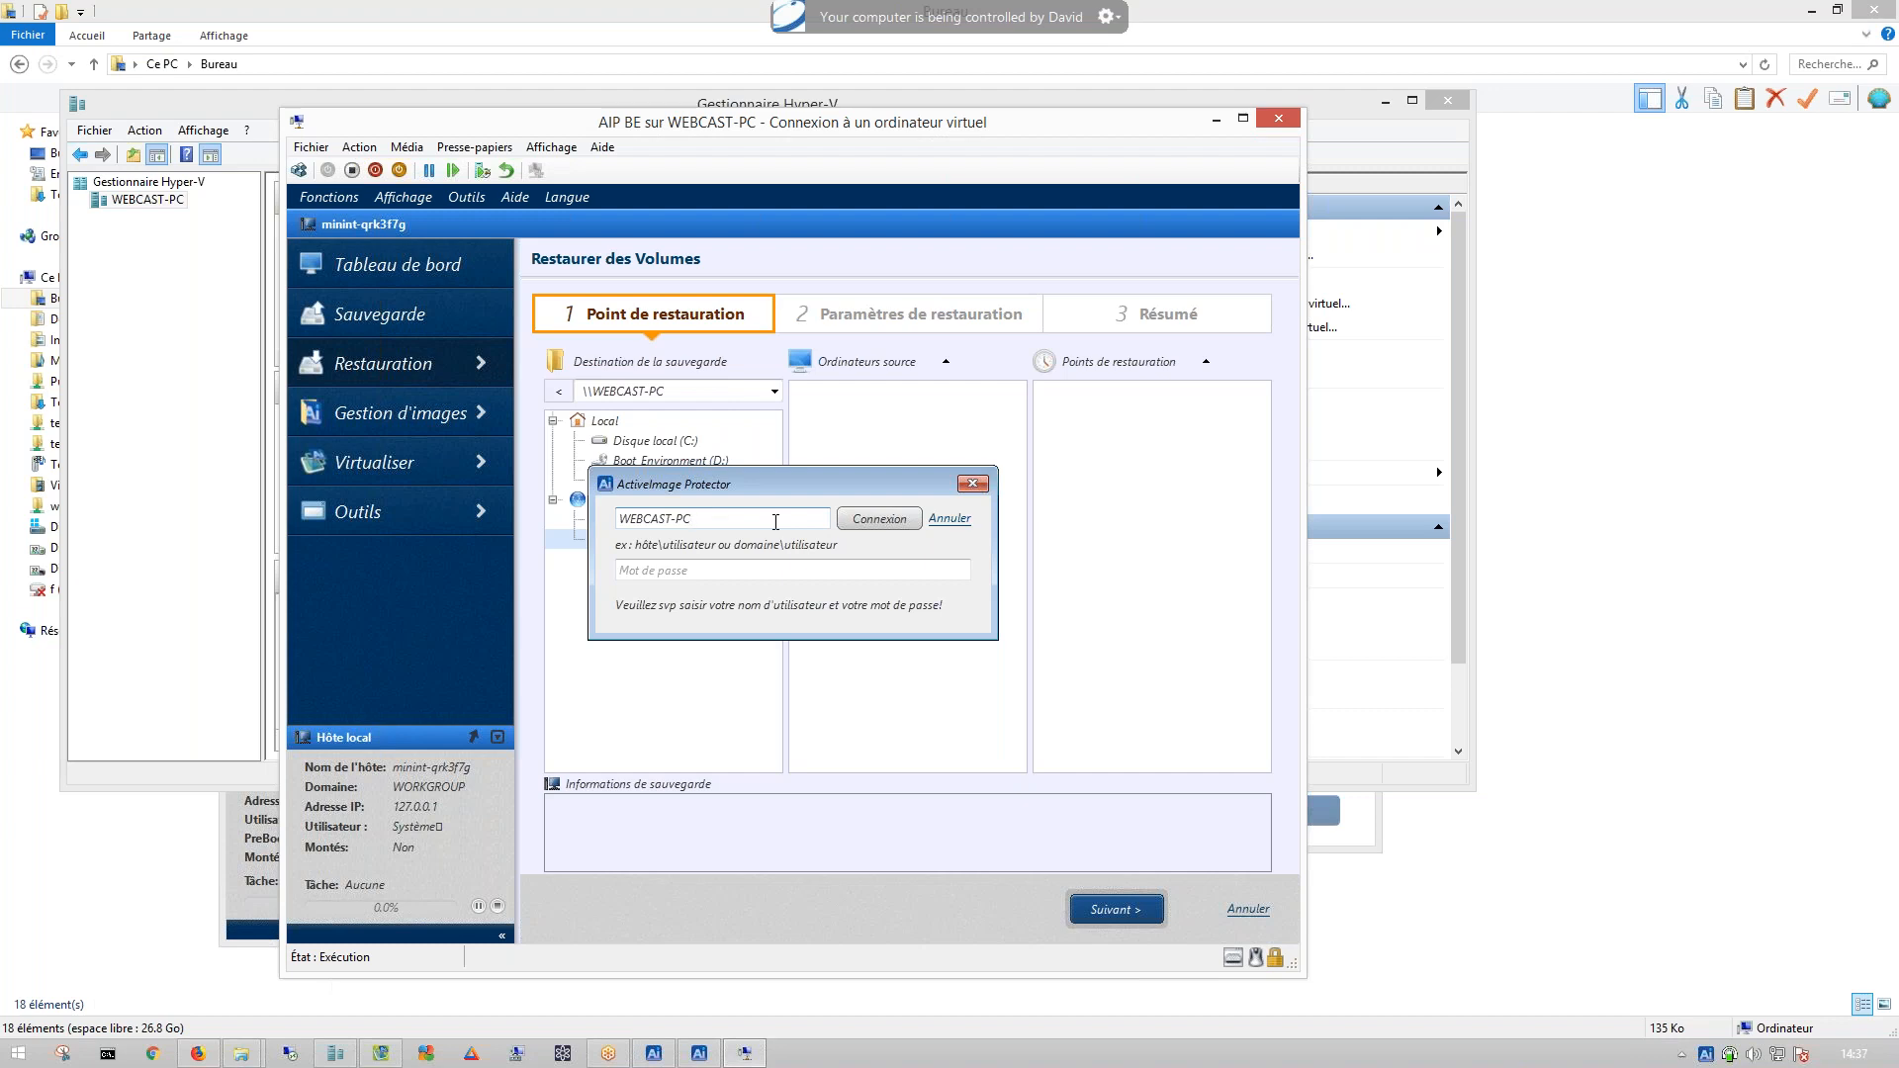
{"action": "type", "text": "admin"}
{"action": "key", "text": "Tab"}
{"action": "type", "text": "*****"}
{"action": "left_click", "coordinate": [877, 519]}
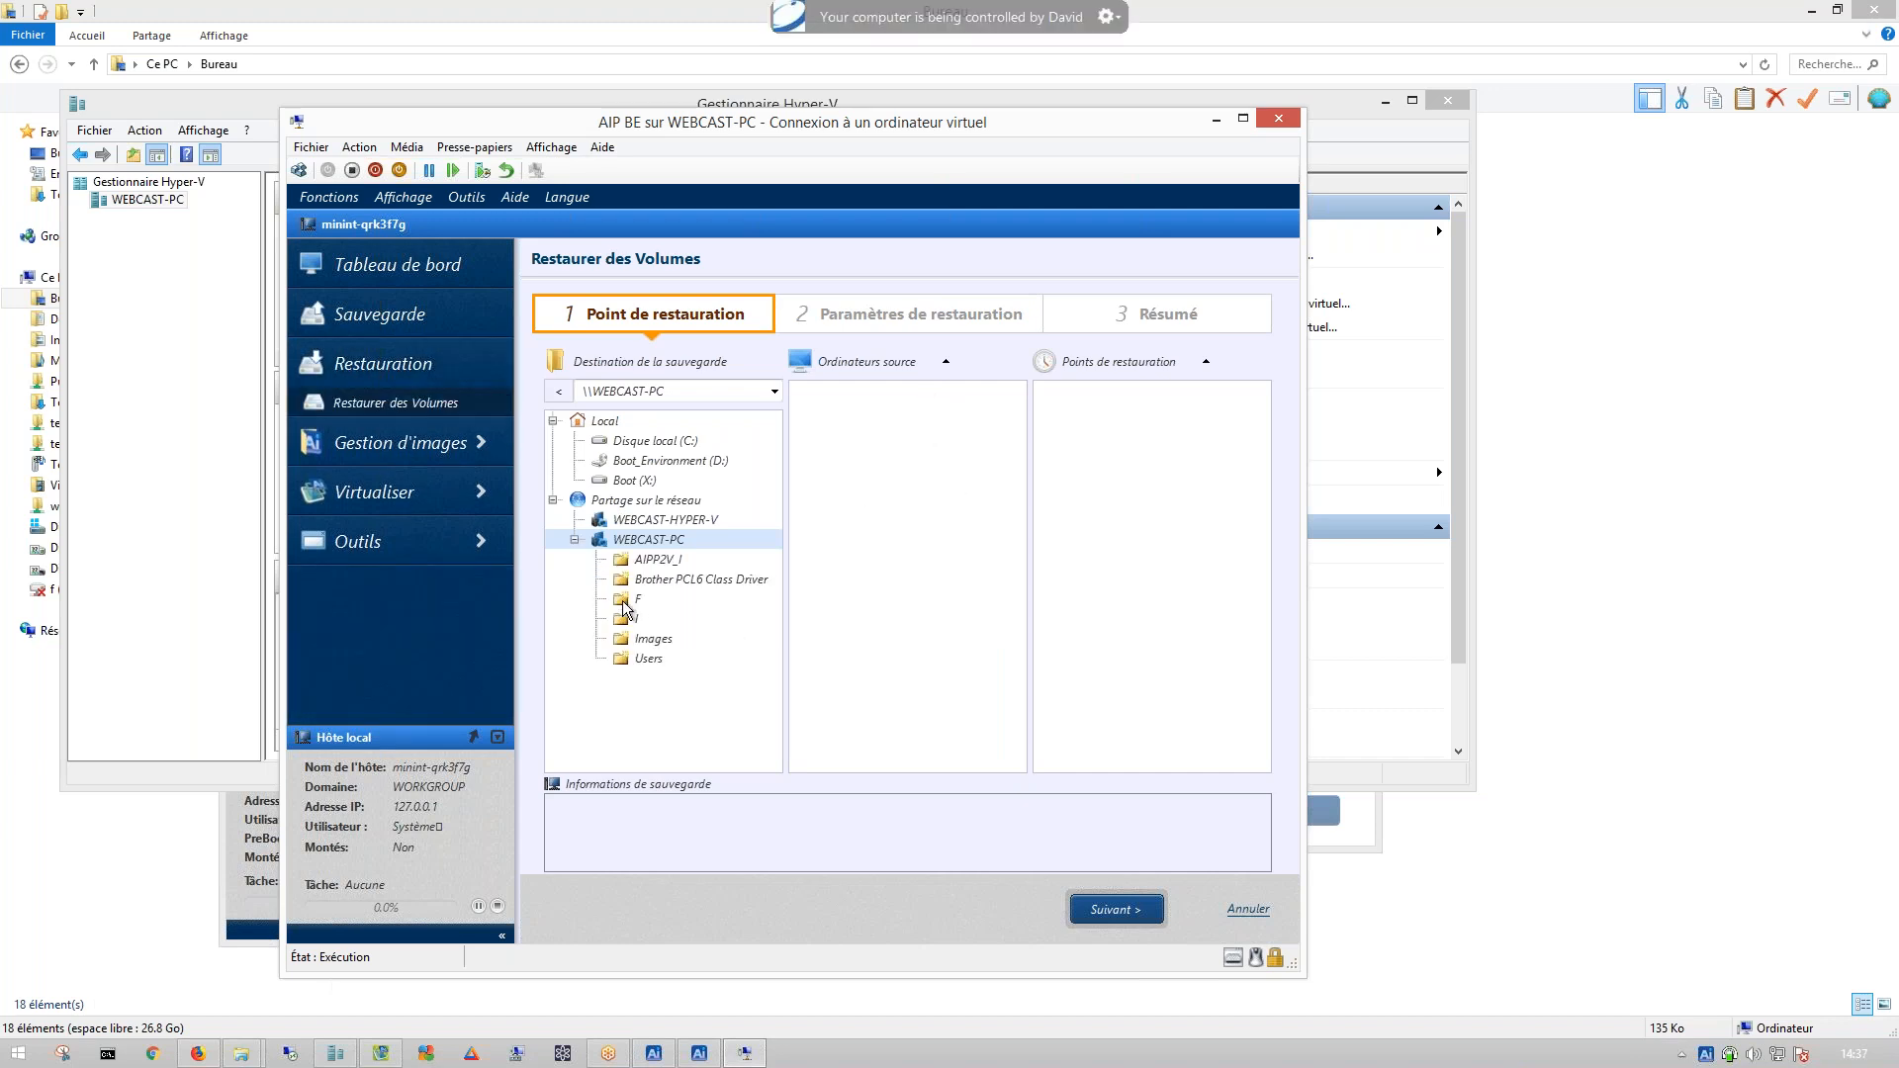
- Select the 08/06/2018 16:44:13 restore point of windows-10-fr in the Images share and continue to the restore settings
{"action": "left_click", "coordinate": [650, 639]}
{"action": "left_click", "coordinate": [880, 393]}
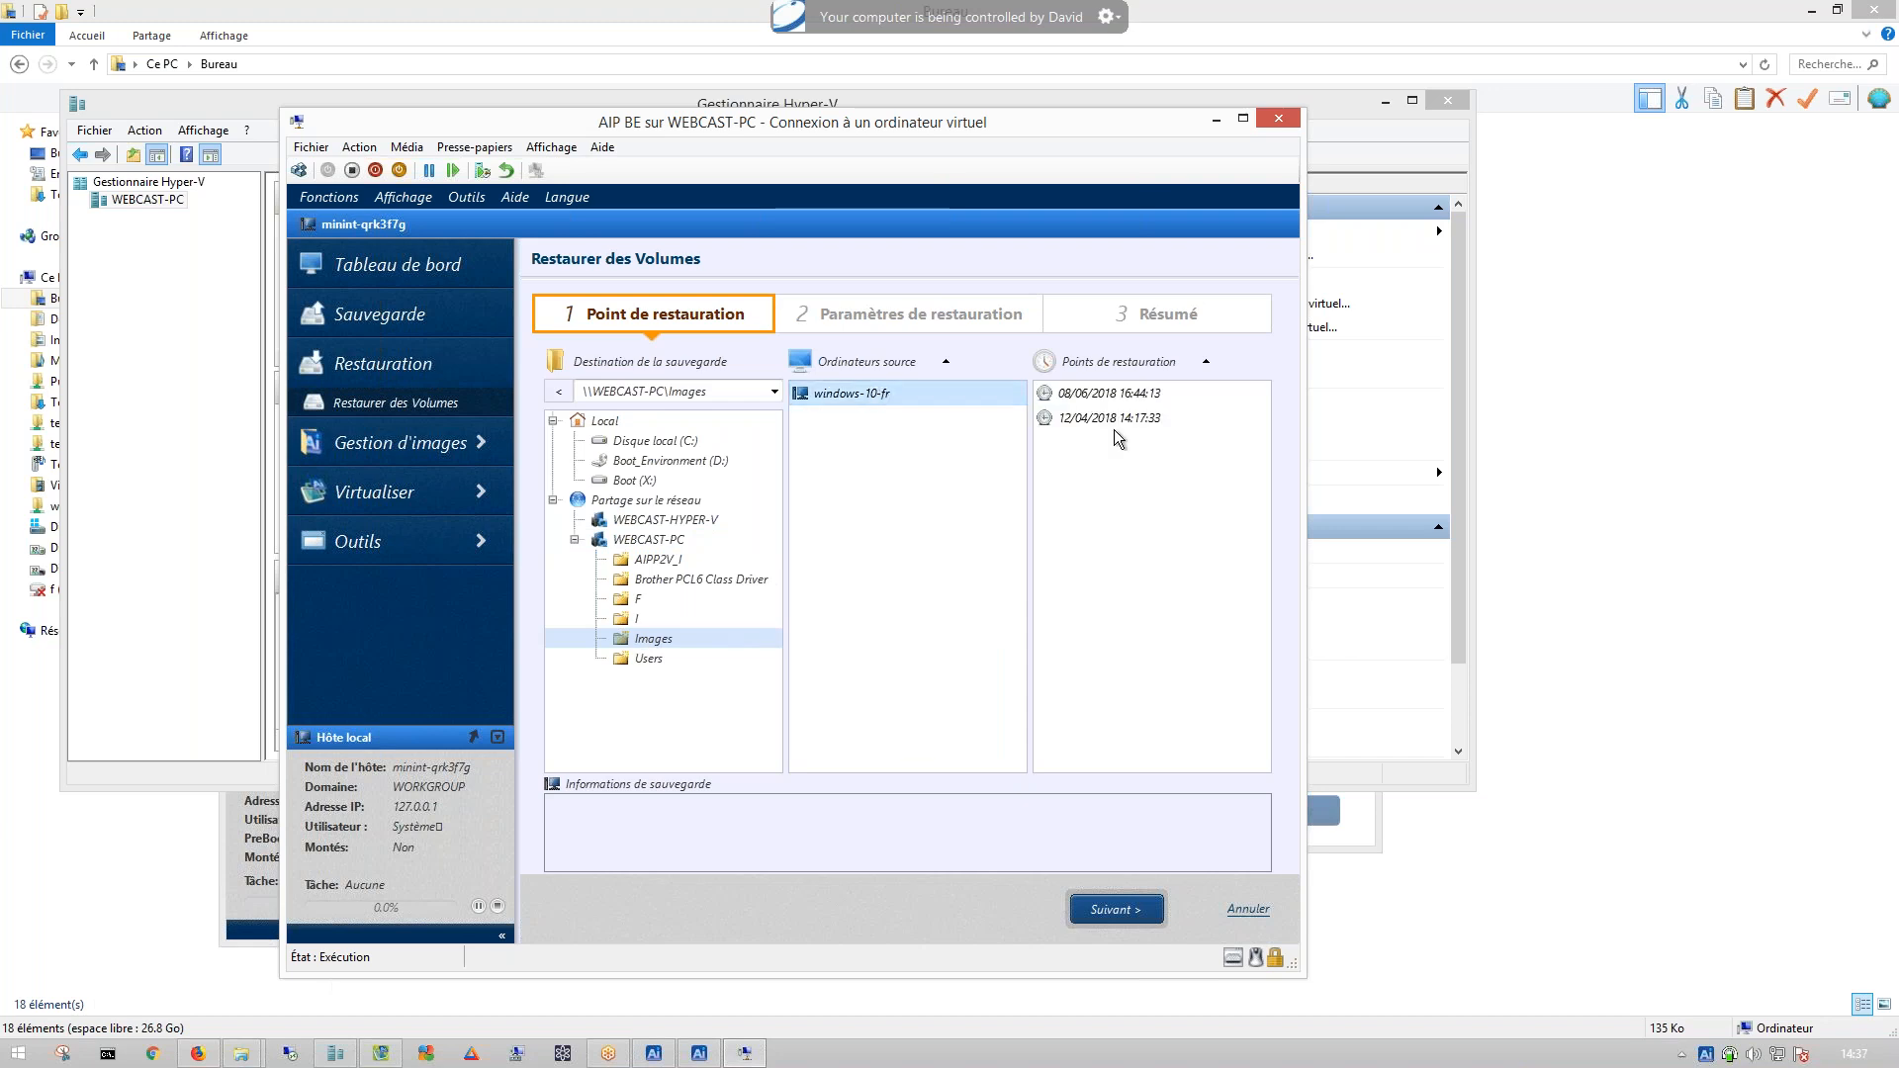
{"action": "left_click", "coordinate": [1130, 393]}
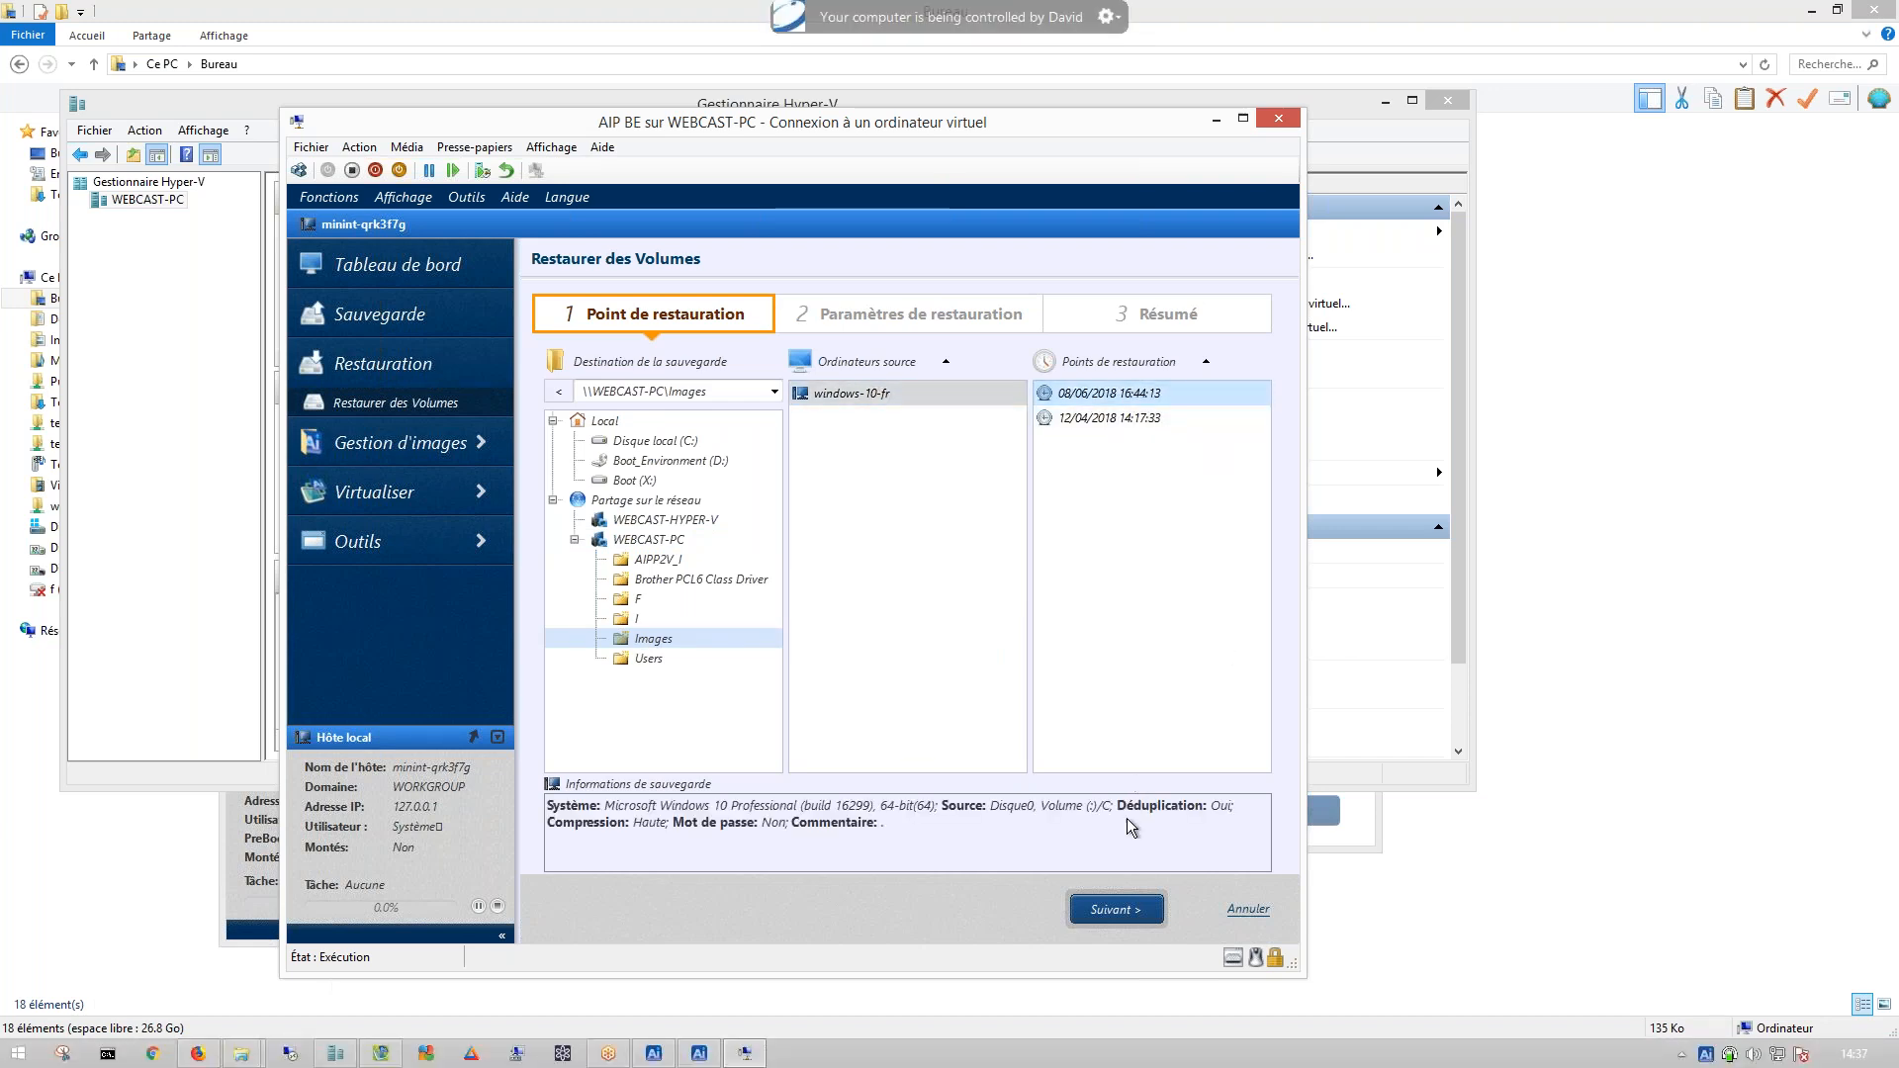
{"action": "left_click", "coordinate": [1124, 912]}
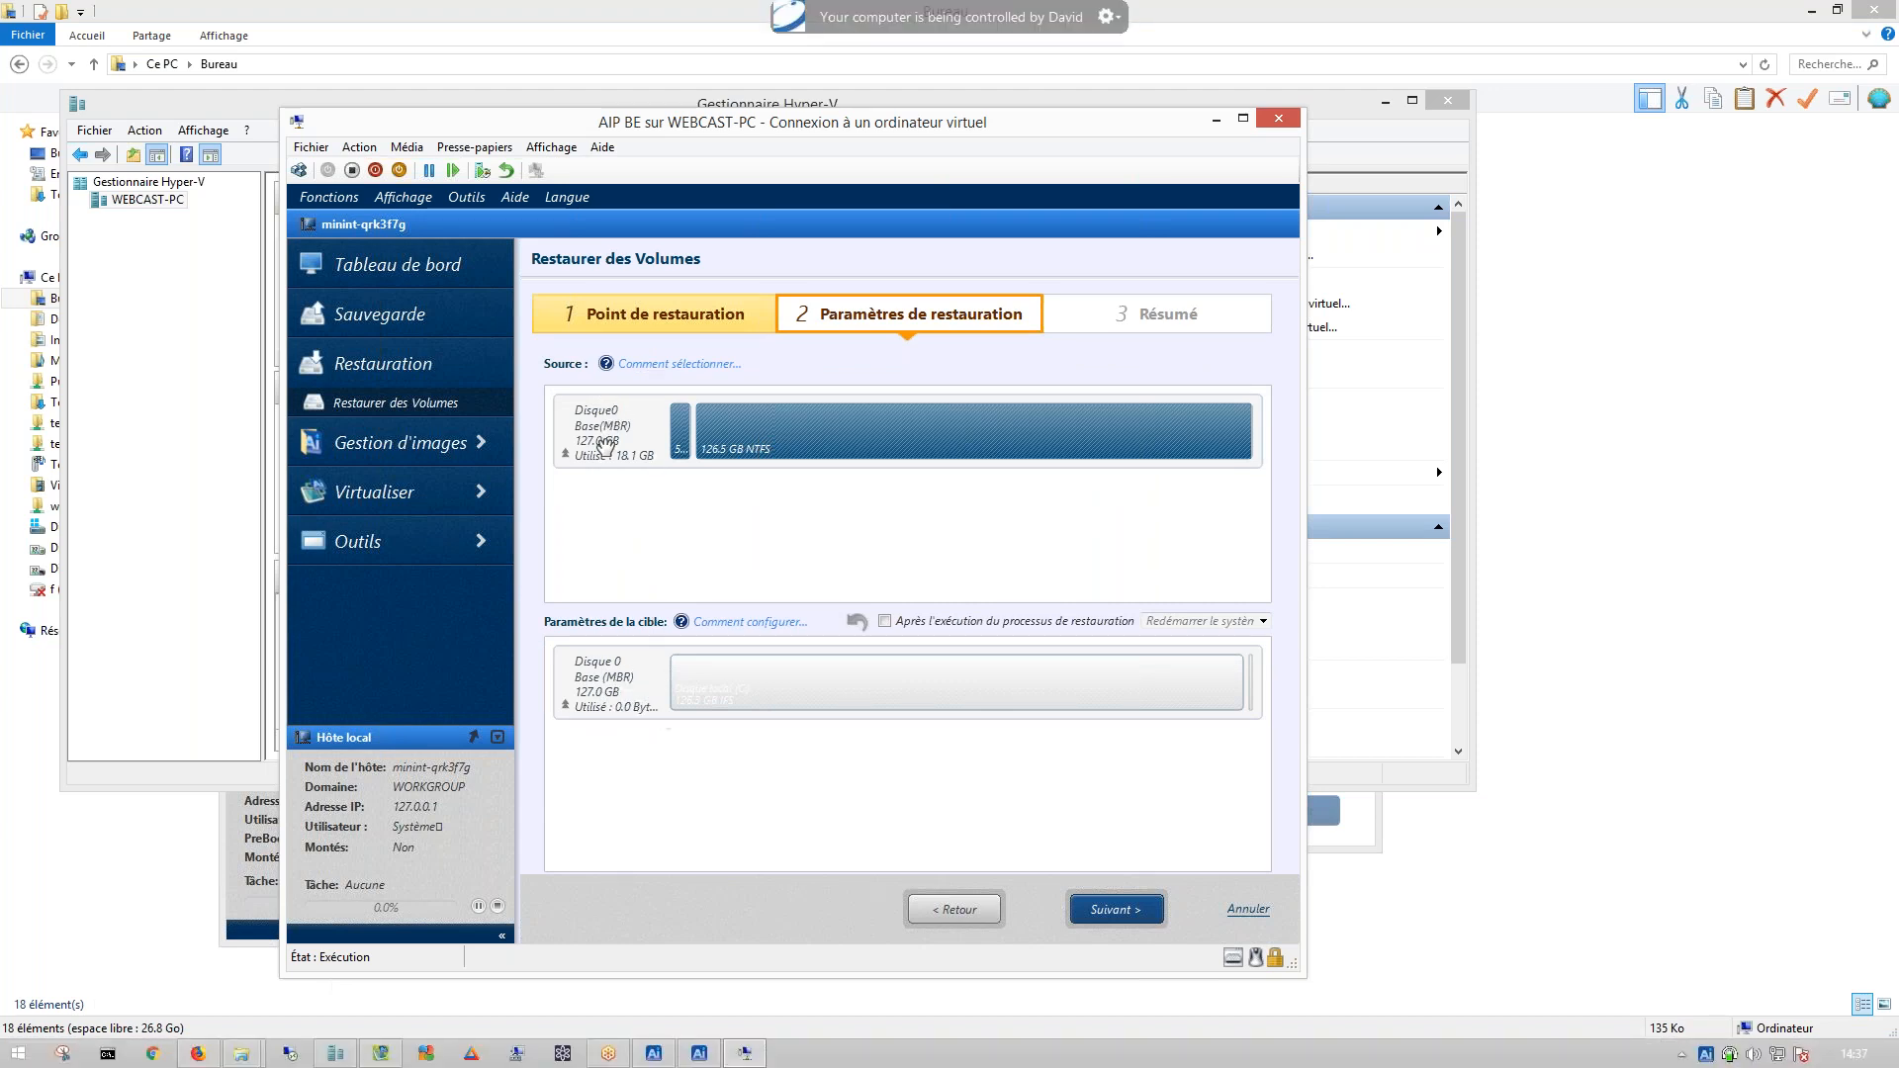
- Restore the 126.5 GB NTFS source volume to Disque local (C:) on Disk 0 as a BIOS system, accepting deletion of the target data
{"action": "mouse_move", "coordinate": [817, 432]}
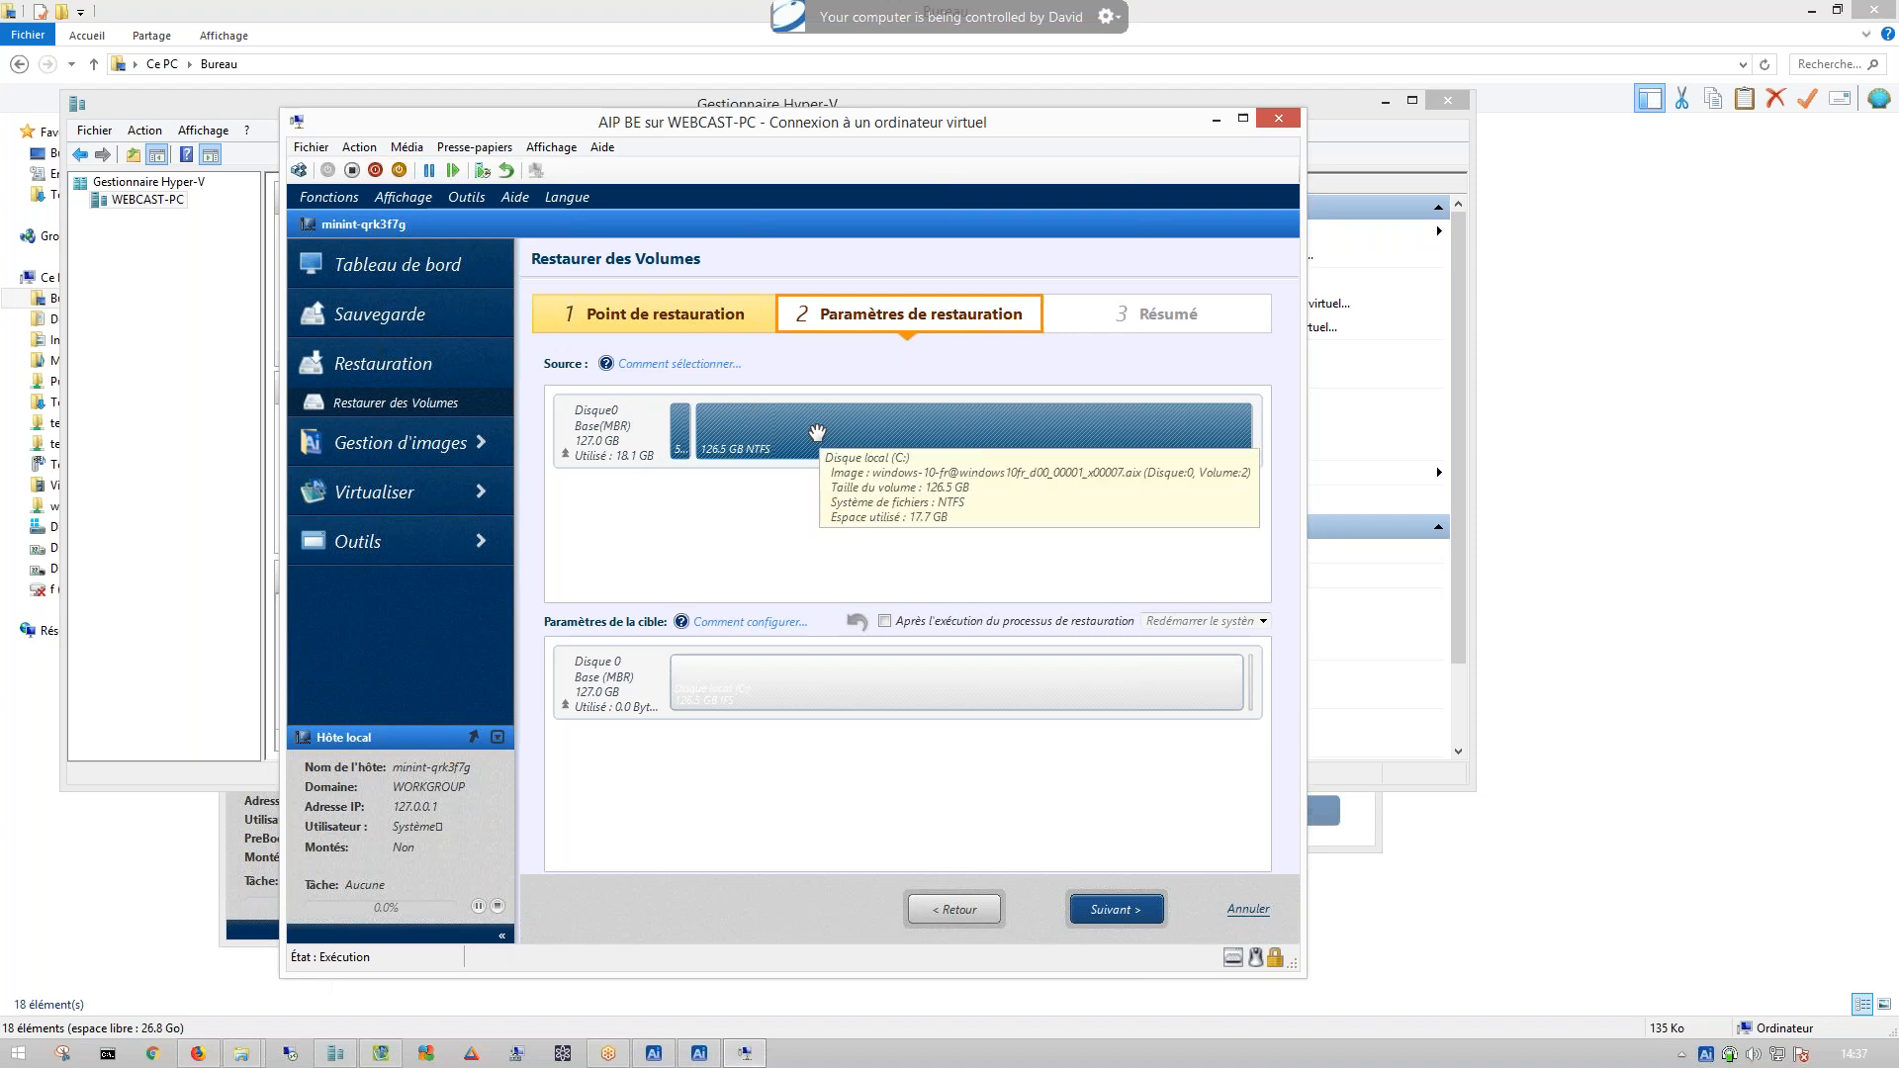
{"action": "right_click", "coordinate": [817, 433]}
{"action": "mouse_move", "coordinate": [915, 467]}
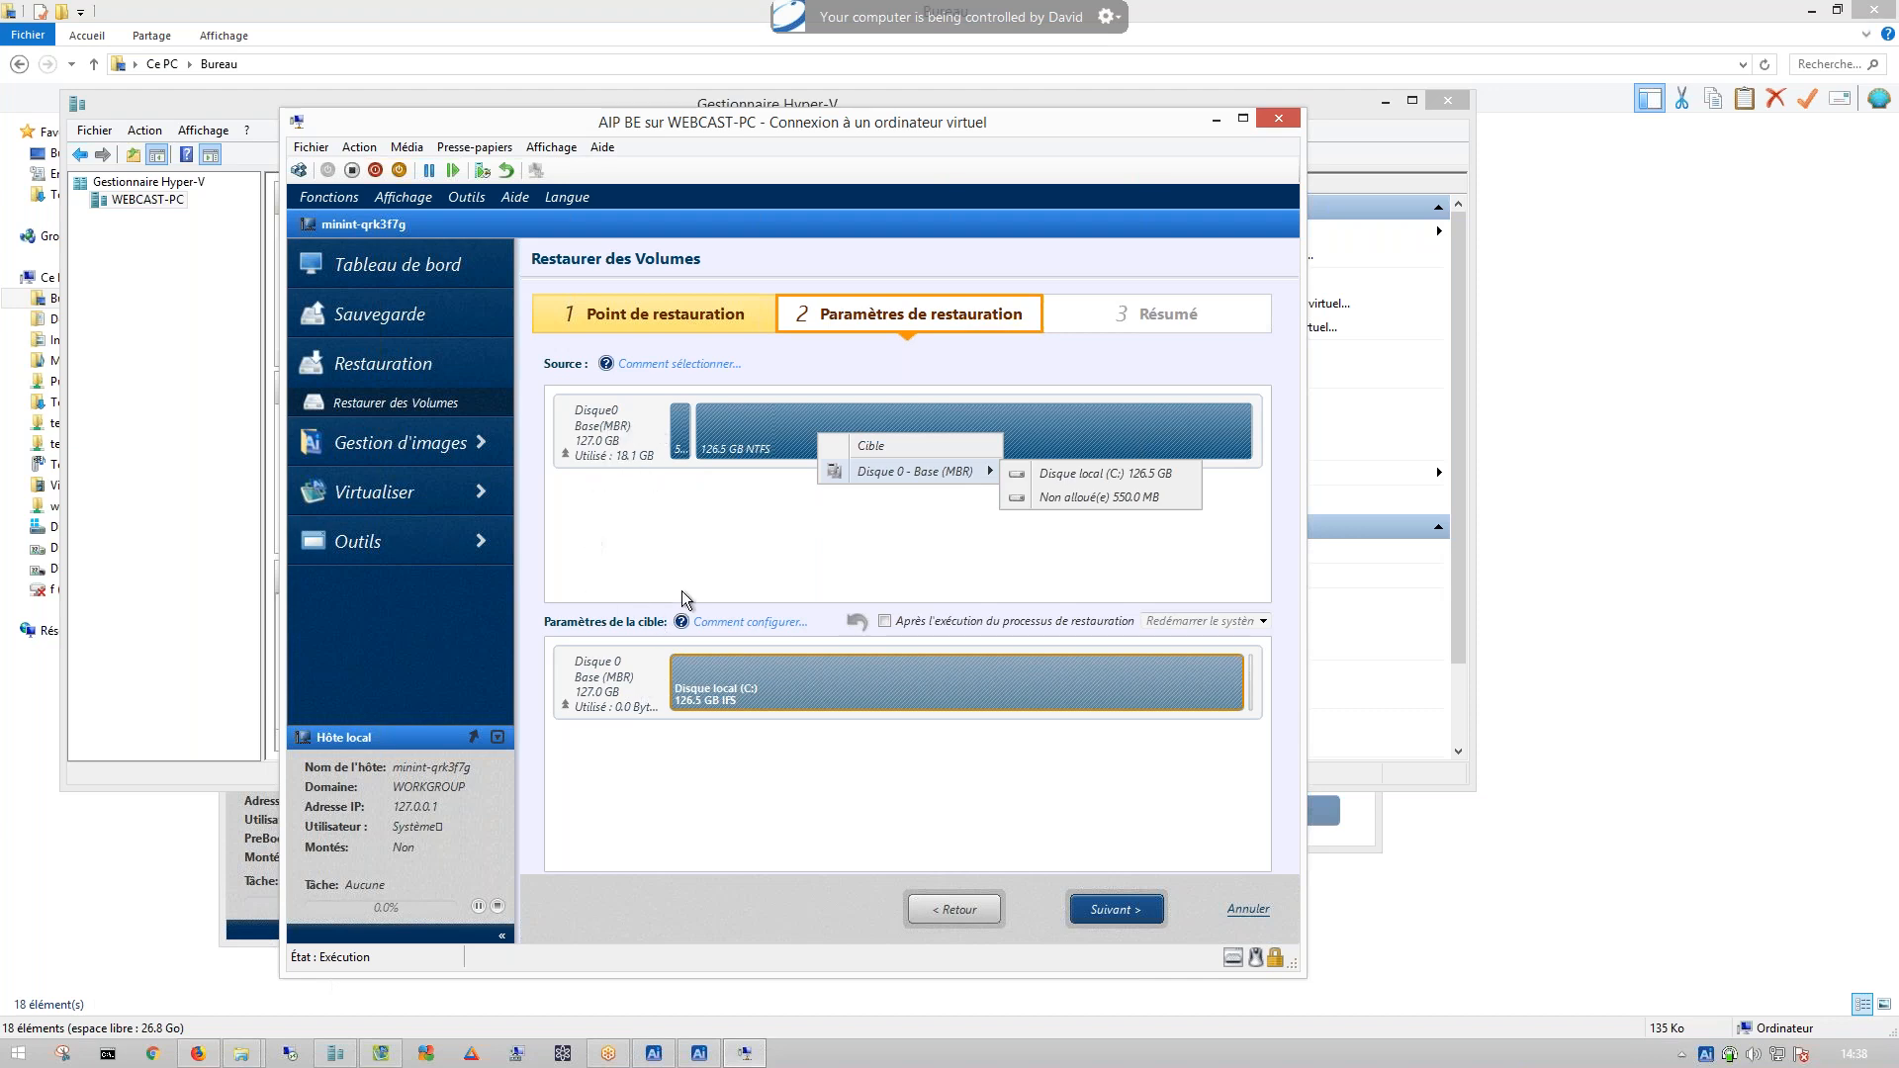
{"action": "left_click", "coordinate": [1126, 472]}
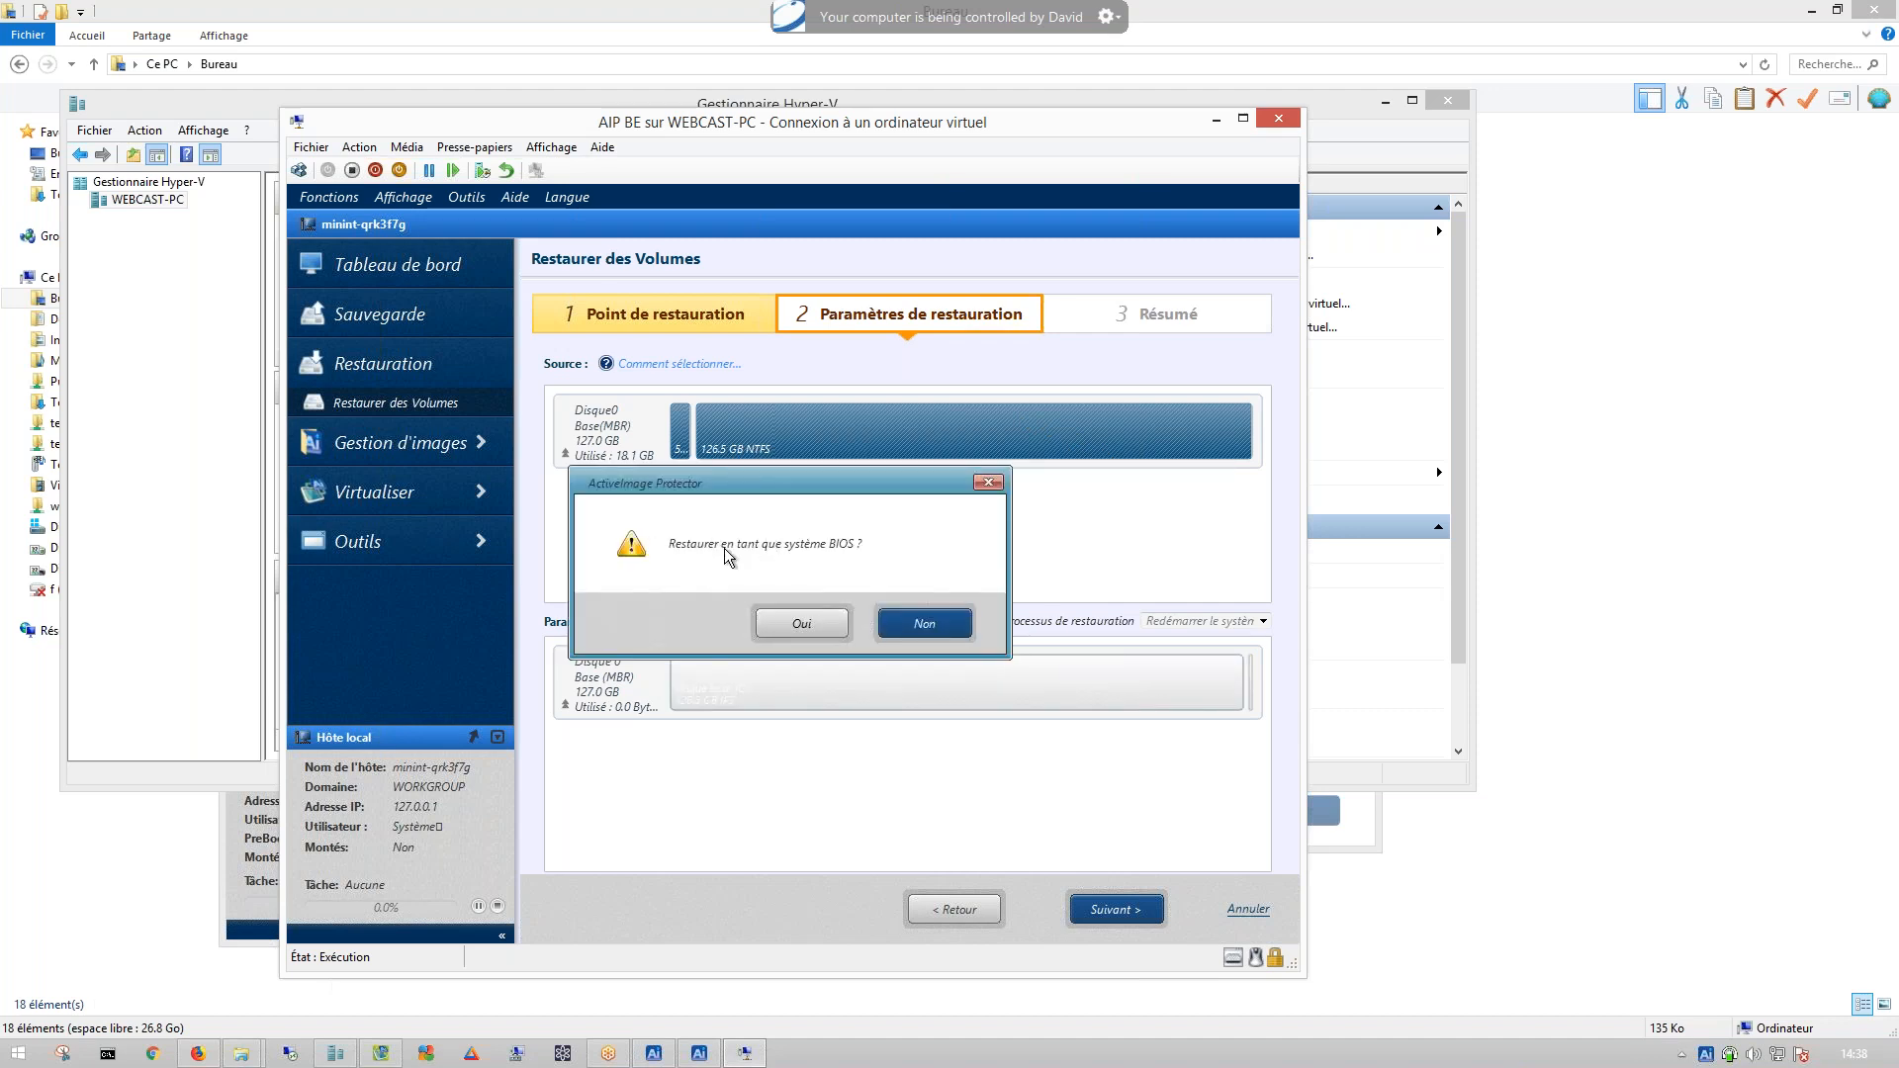
{"action": "left_click", "coordinate": [797, 629]}
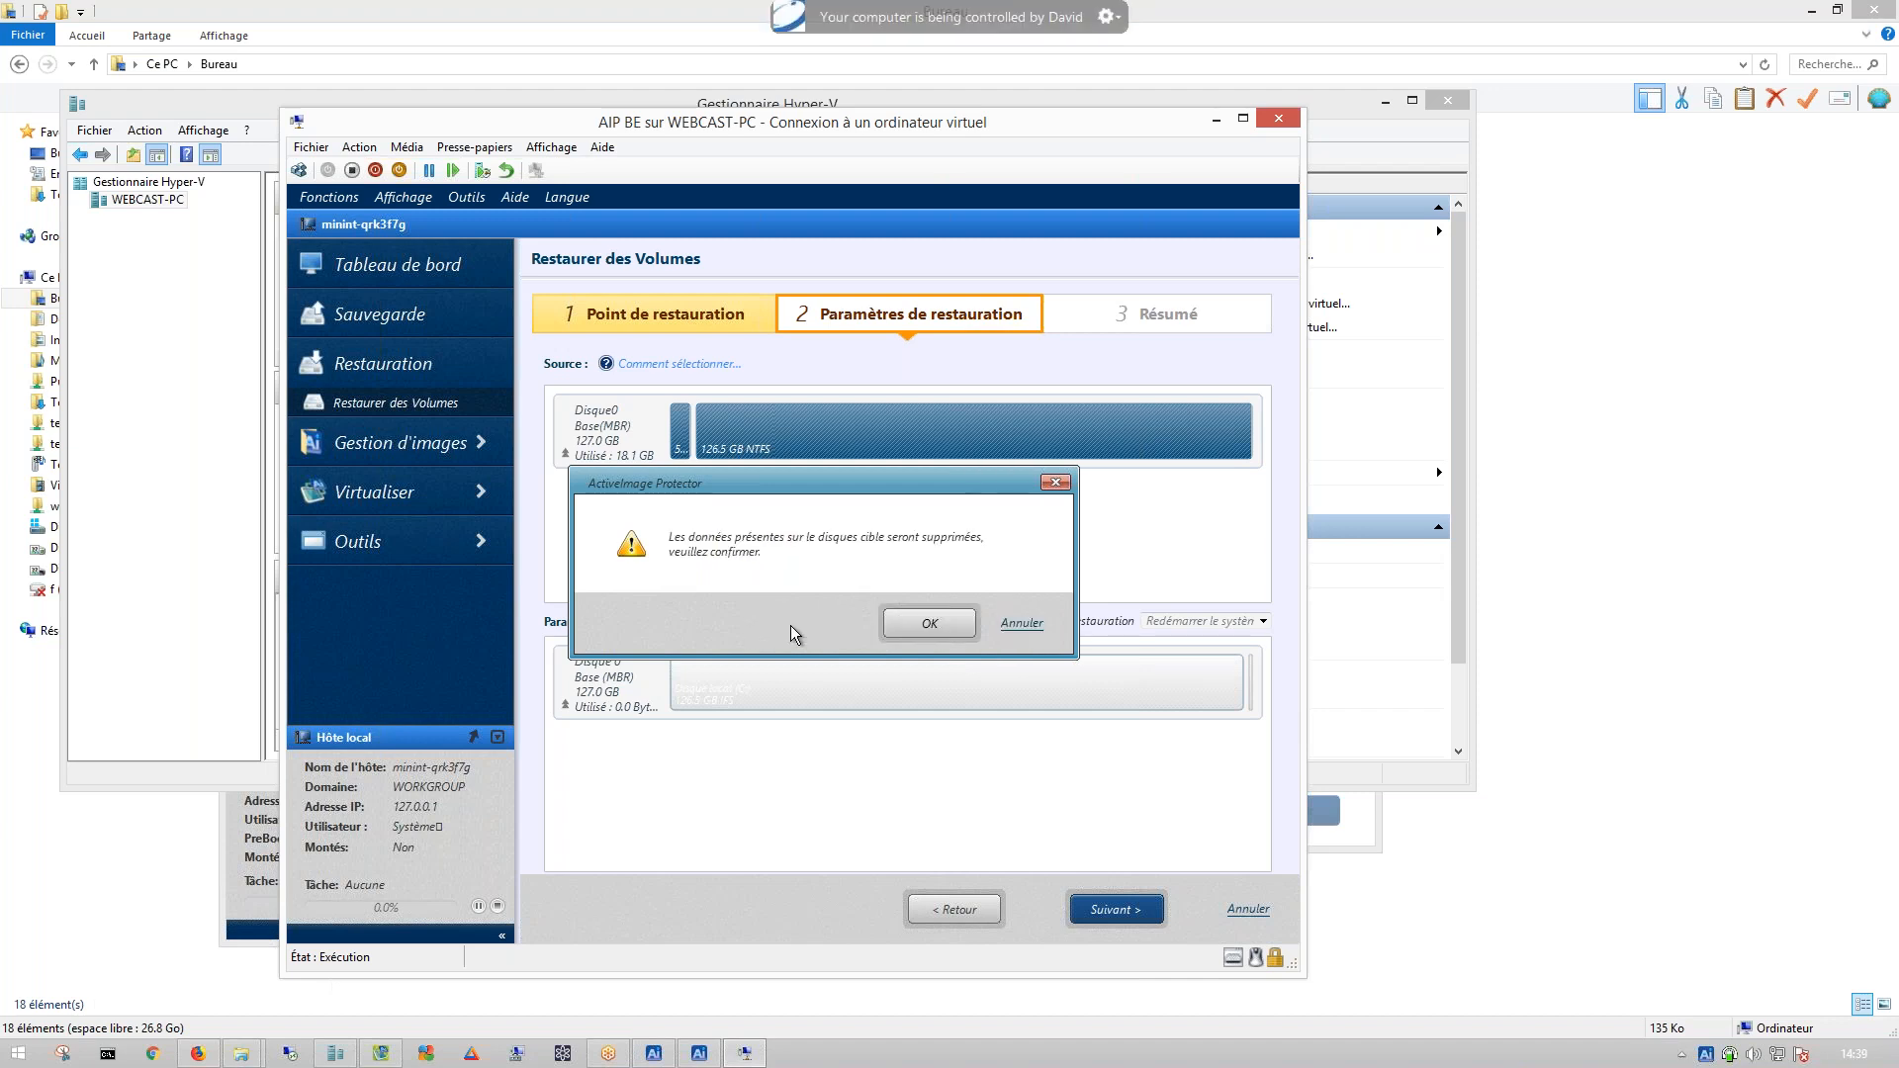
{"action": "left_click", "coordinate": [923, 624]}
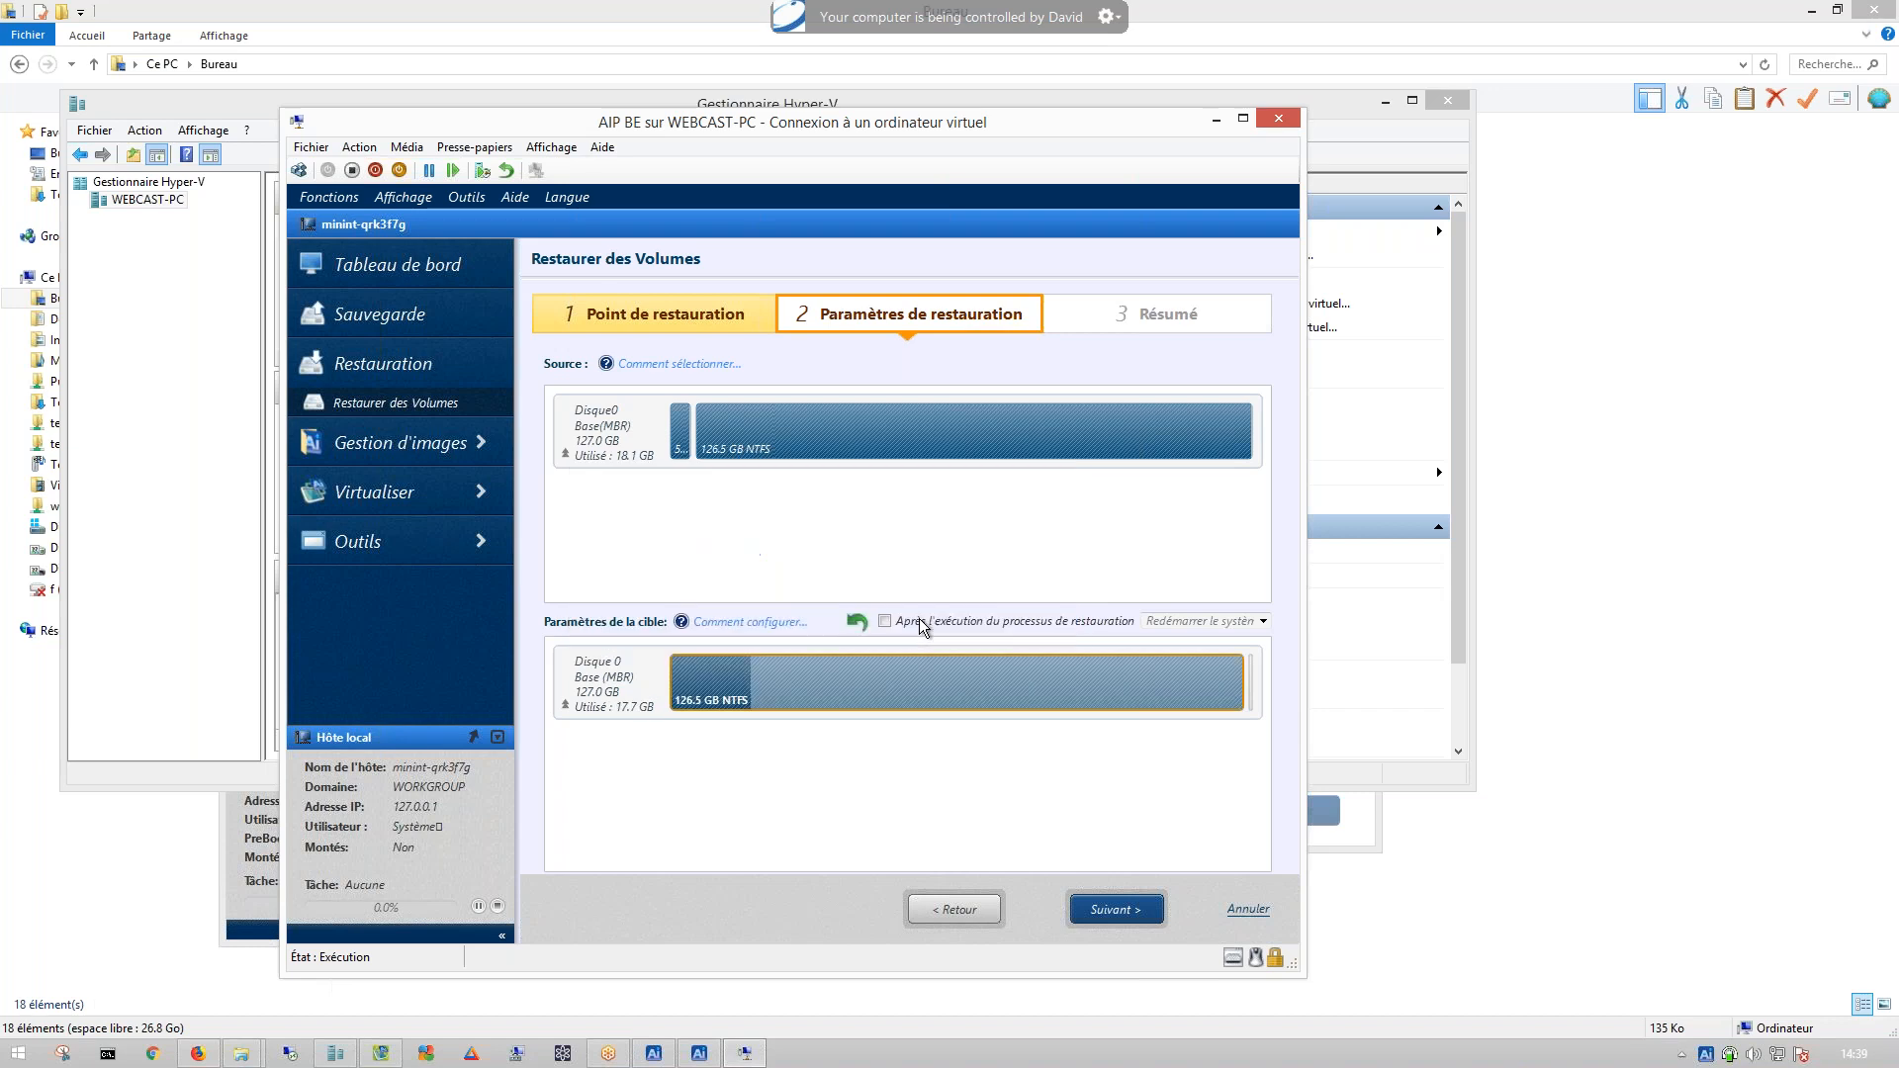
{"action": "left_click", "coordinate": [1111, 908]}
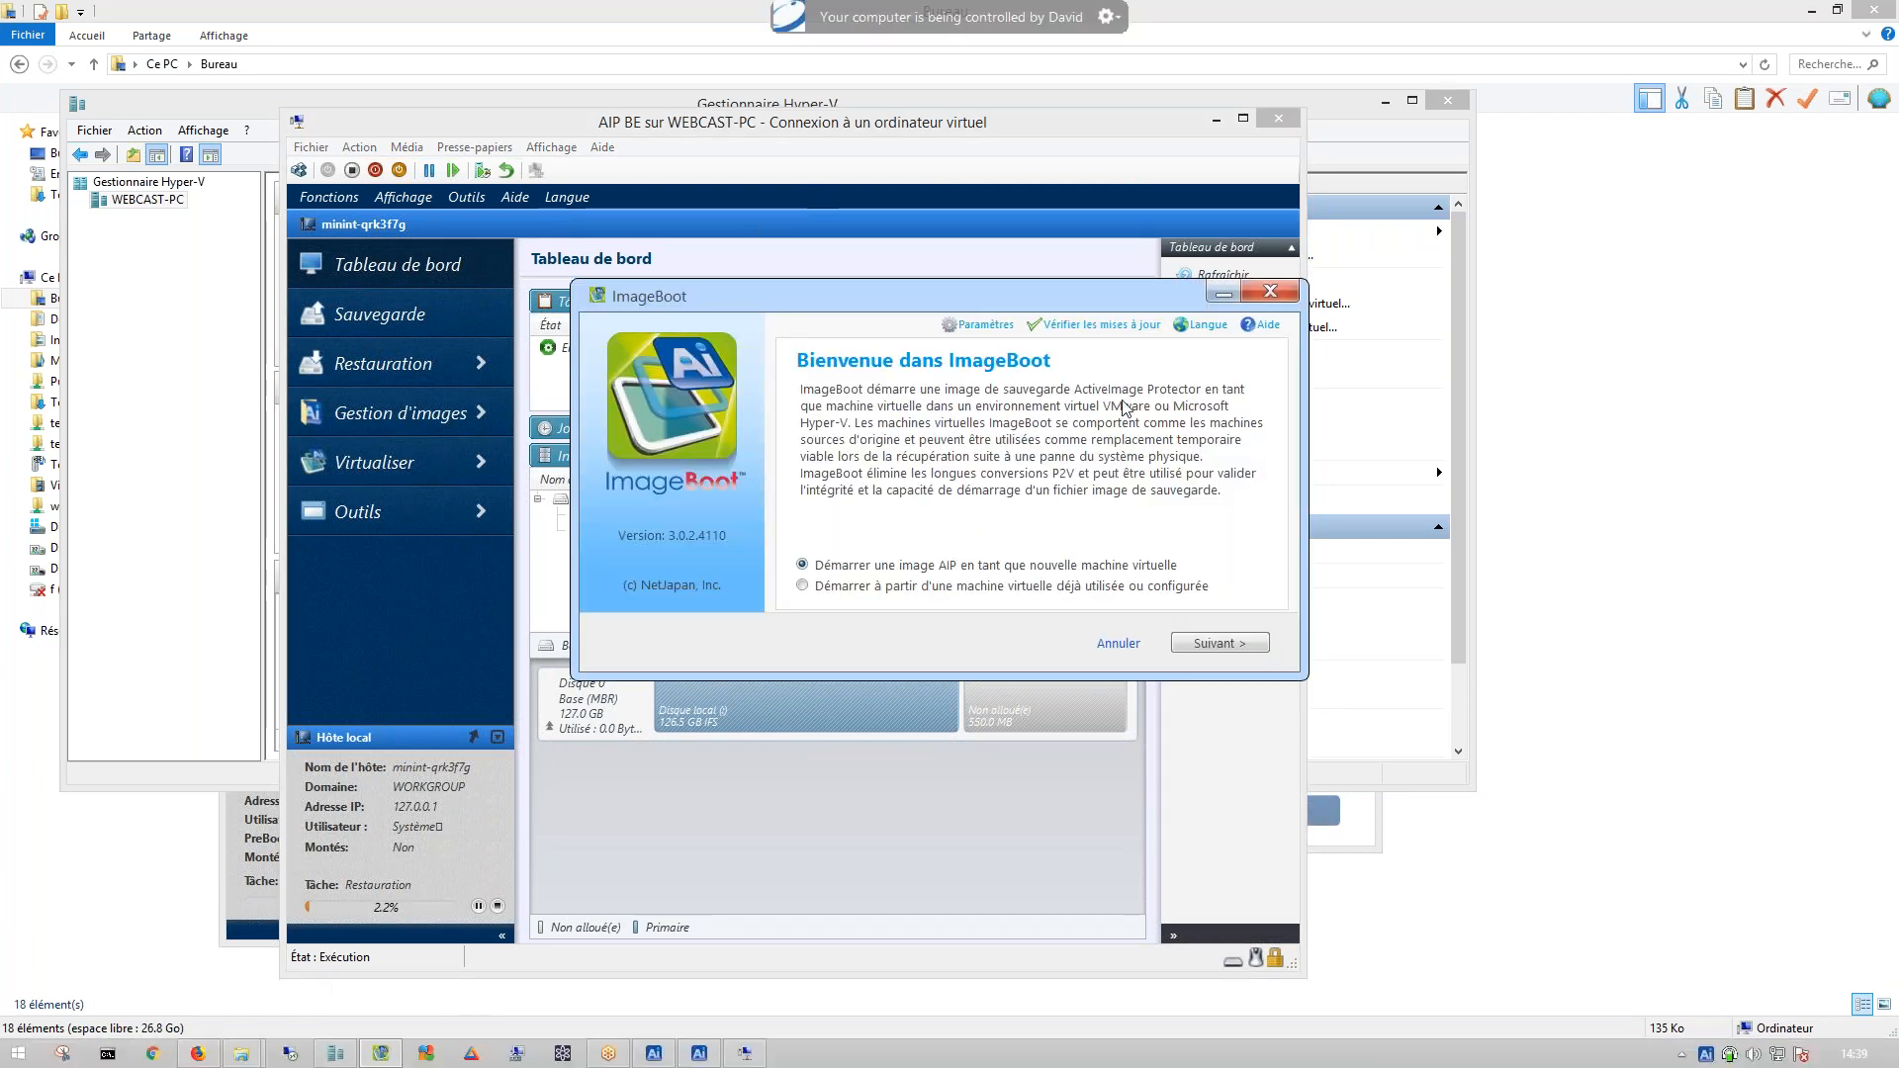
{"action": "left_click", "coordinate": [1224, 294]}
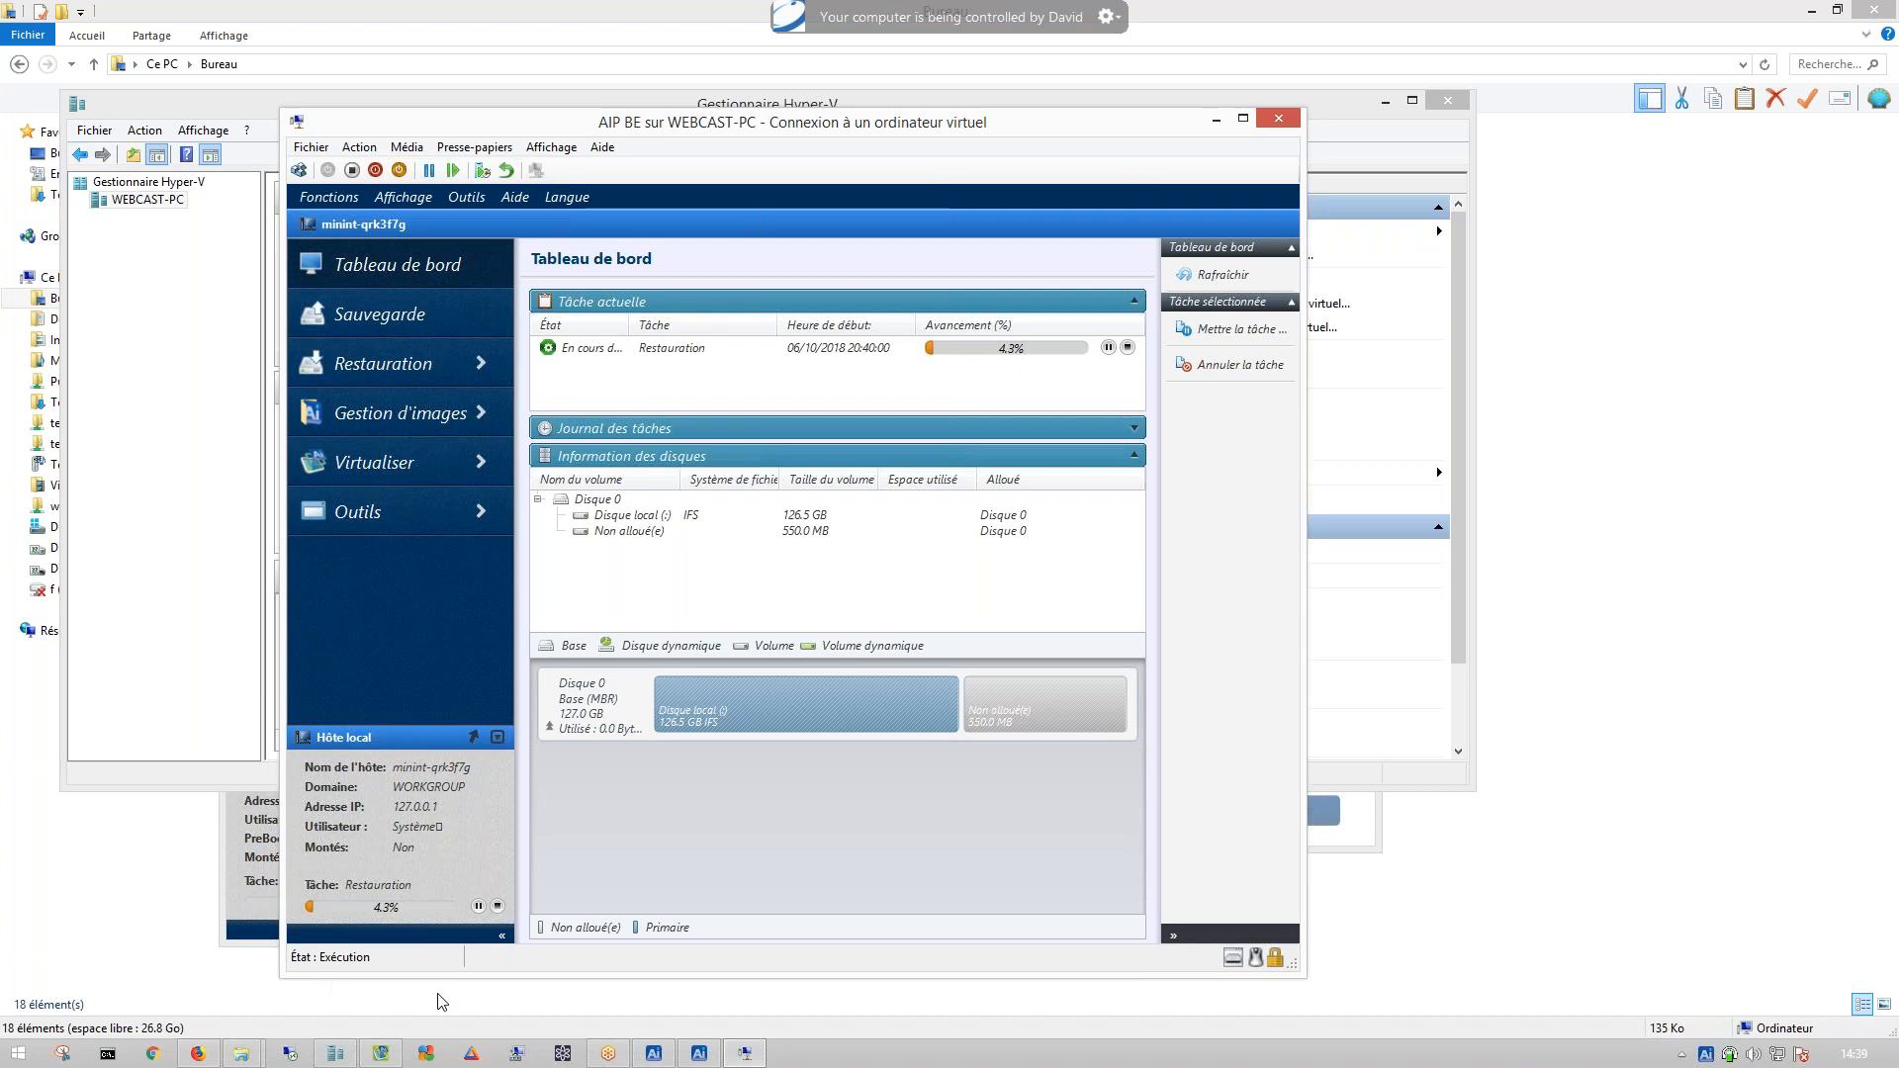
{"action": "left_click", "coordinate": [386, 1054]}
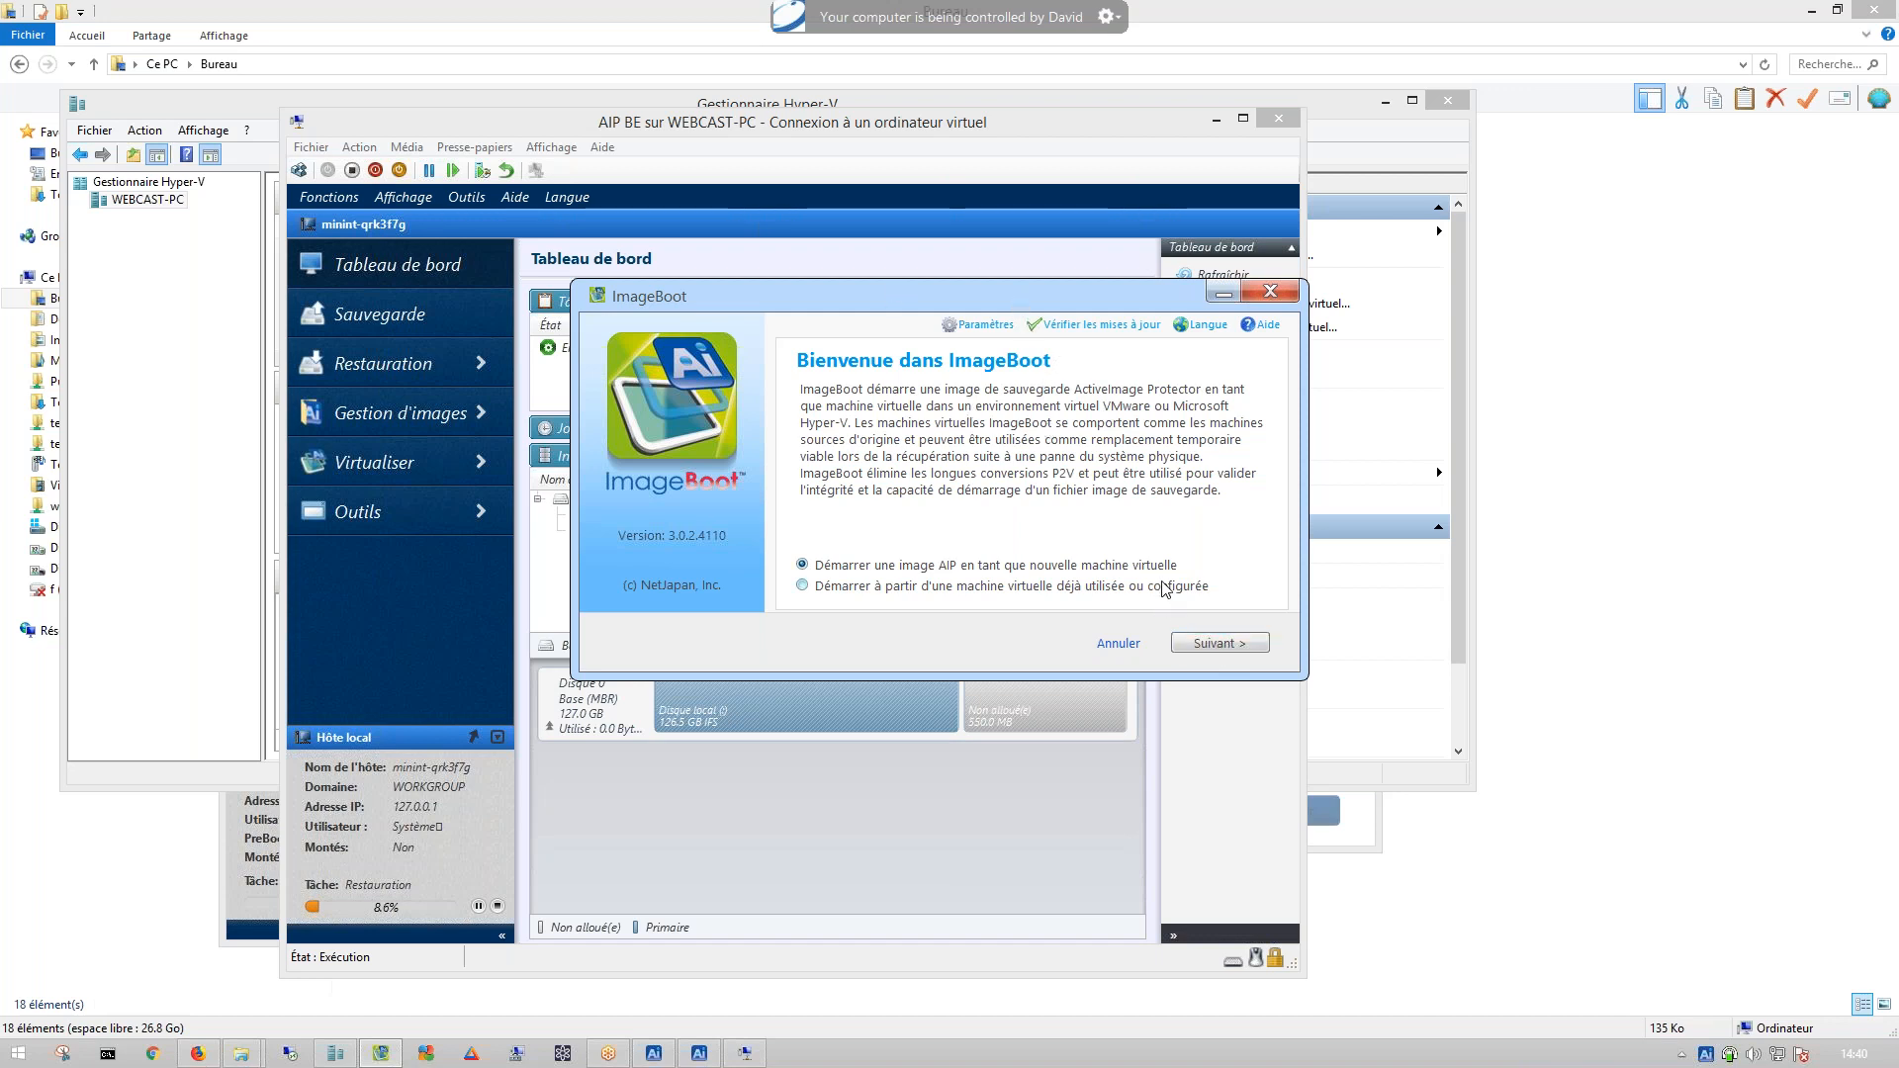
{"action": "left_click", "coordinate": [1215, 645]}
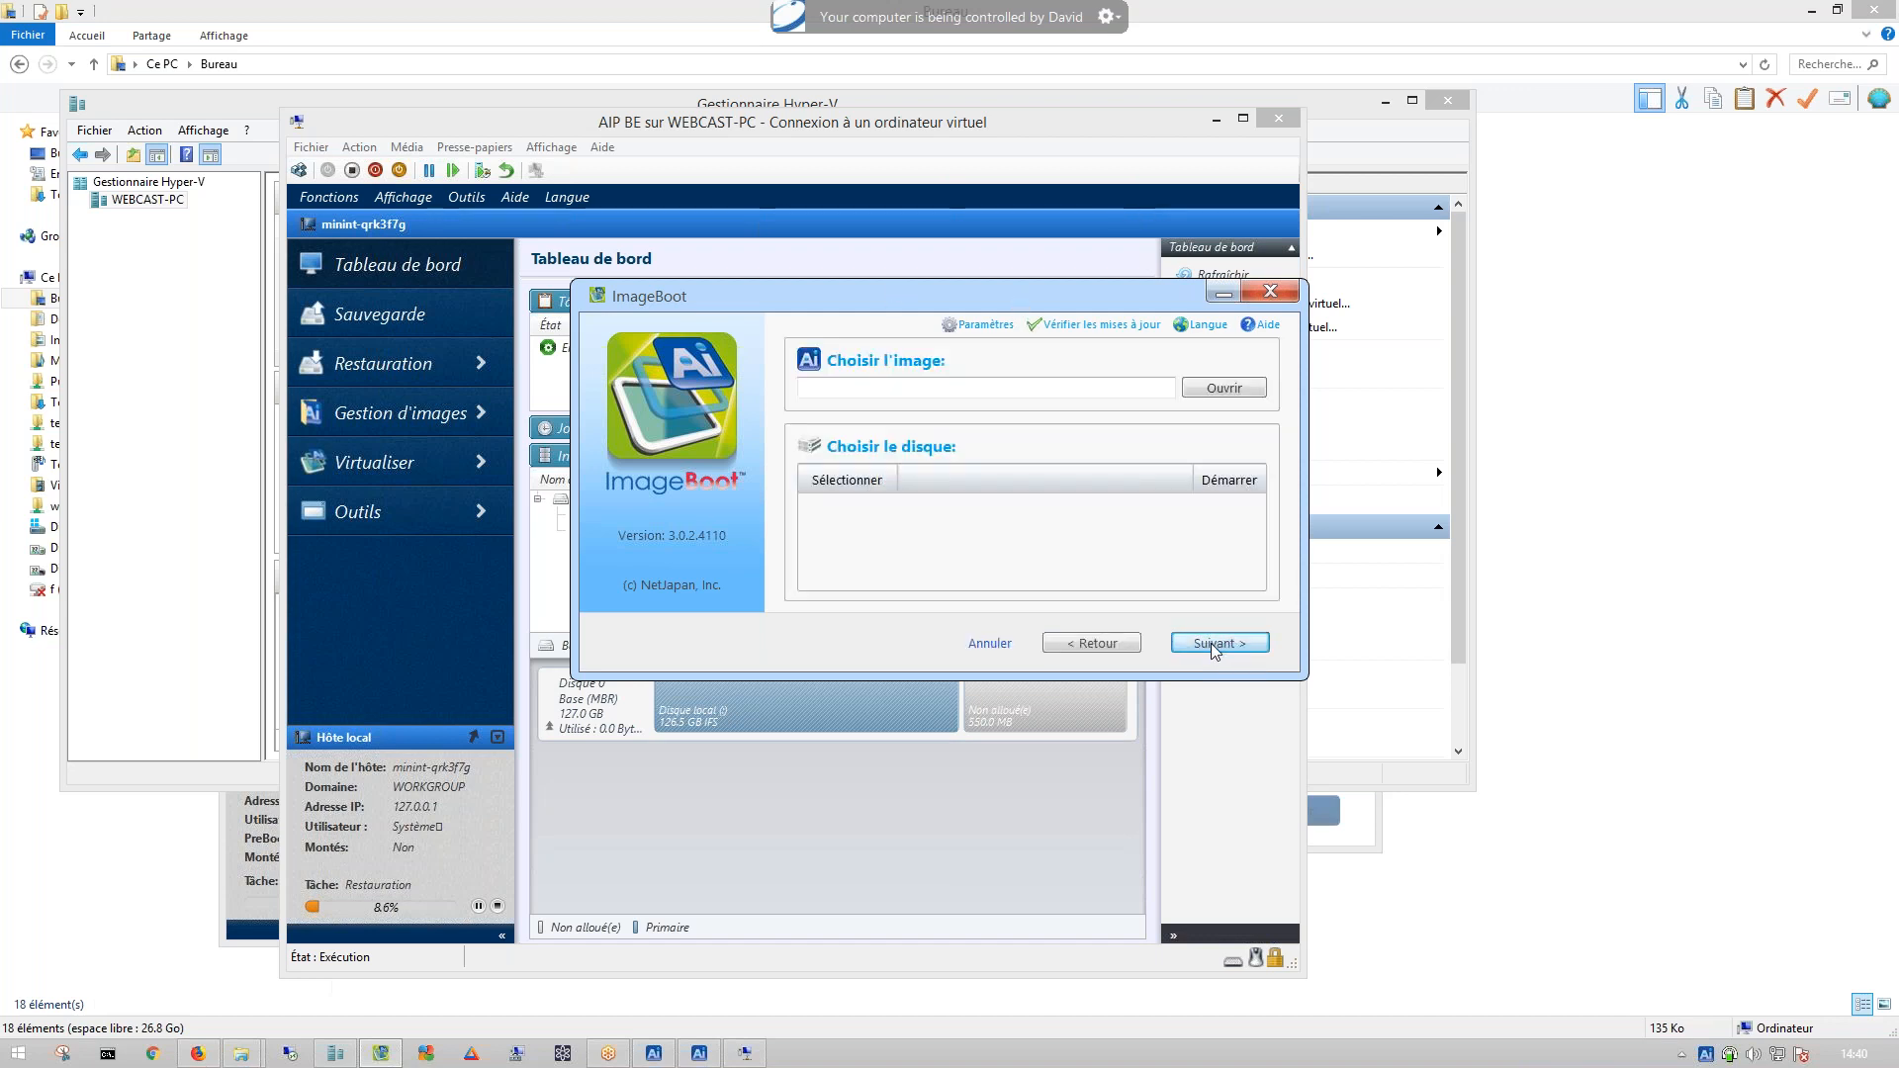
{"action": "left_click", "coordinate": [1214, 392]}
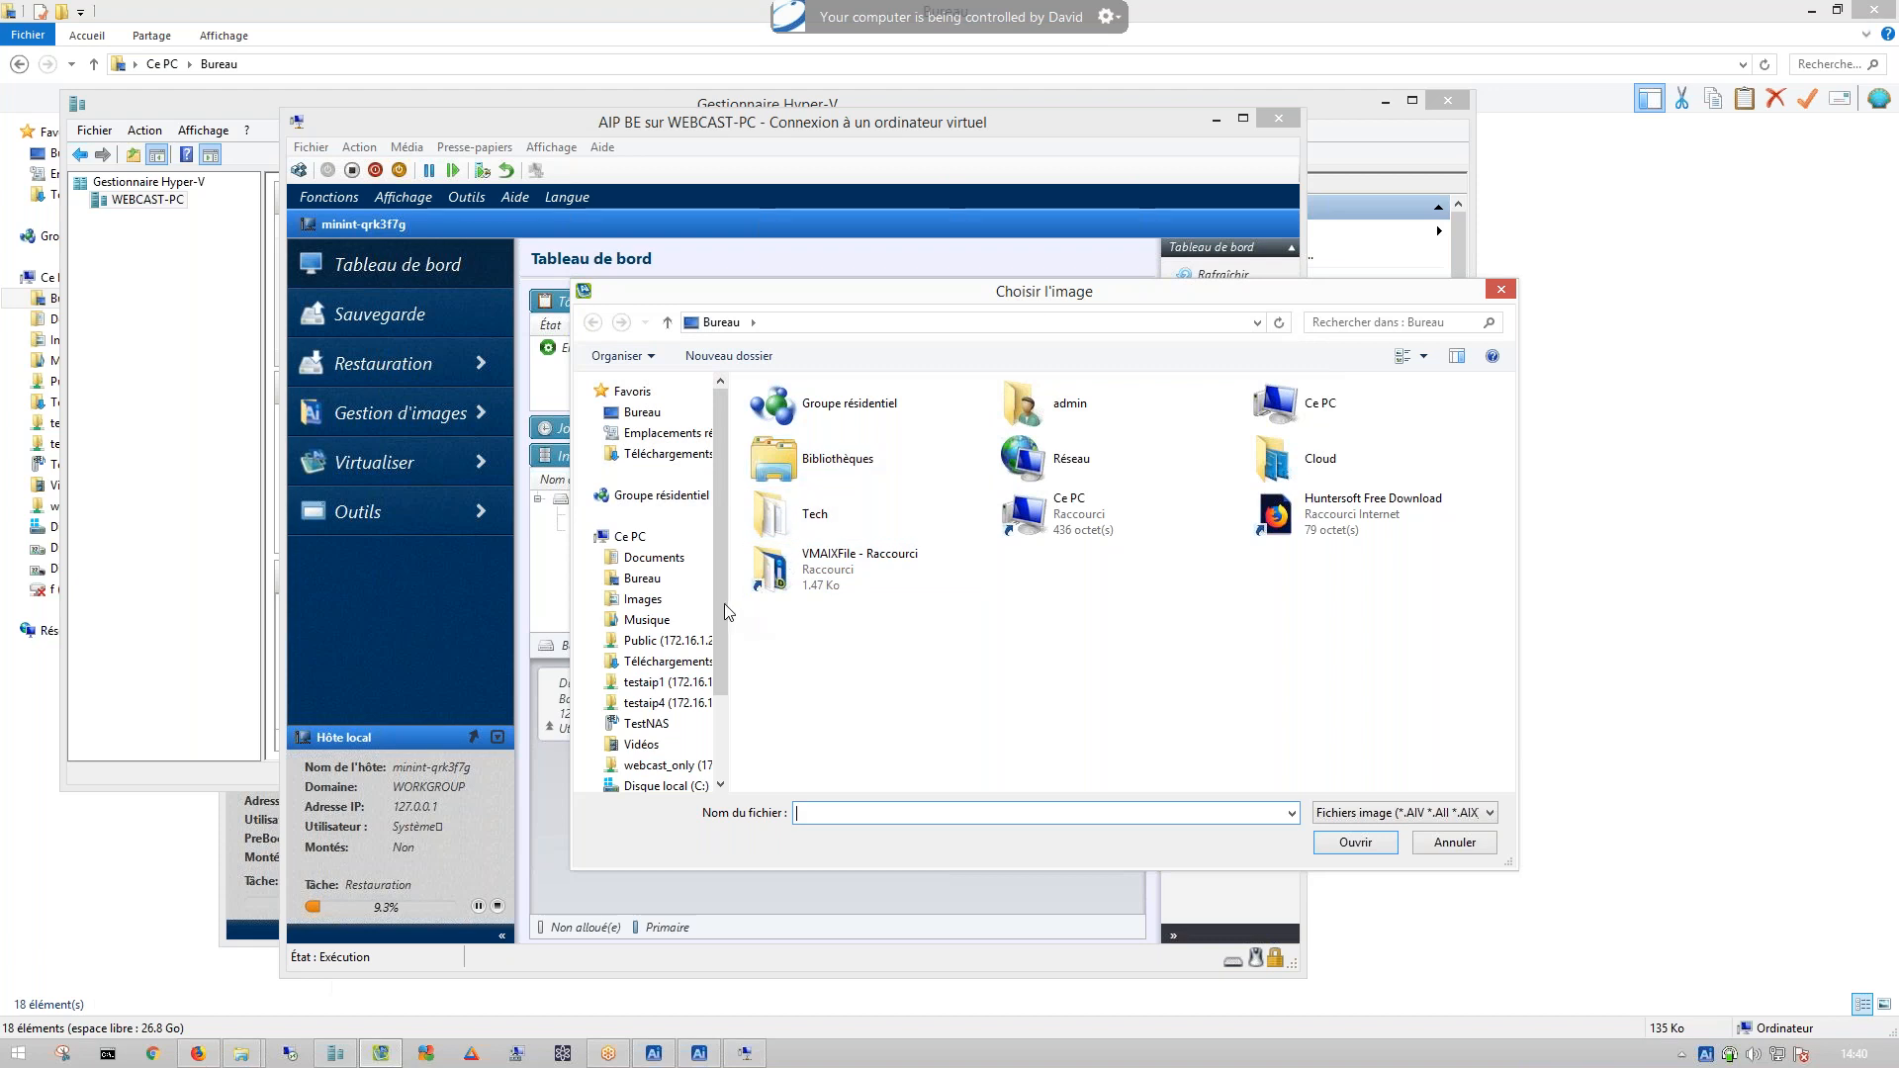
{"action": "left_click_drag", "start_coordinate": [729, 543], "coordinate": [800, 550]}
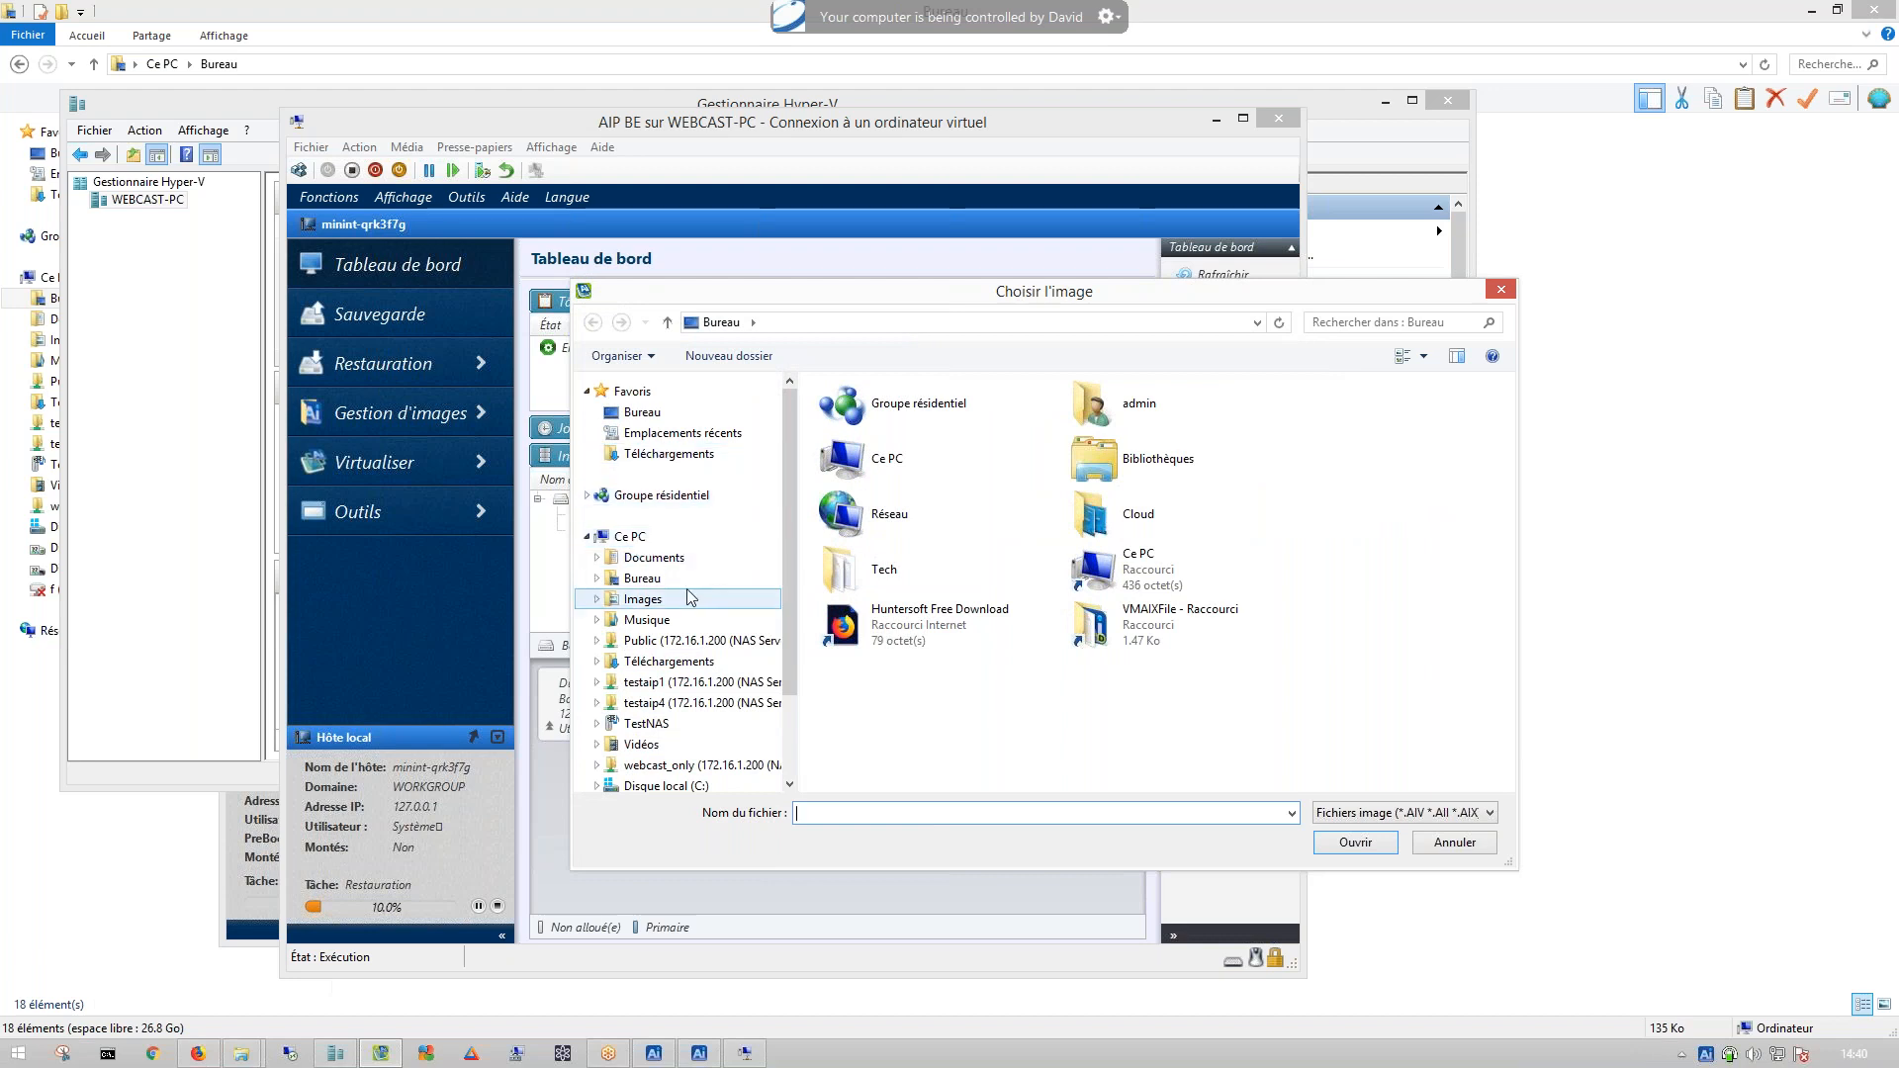
{"action": "left_click", "coordinate": [646, 538]}
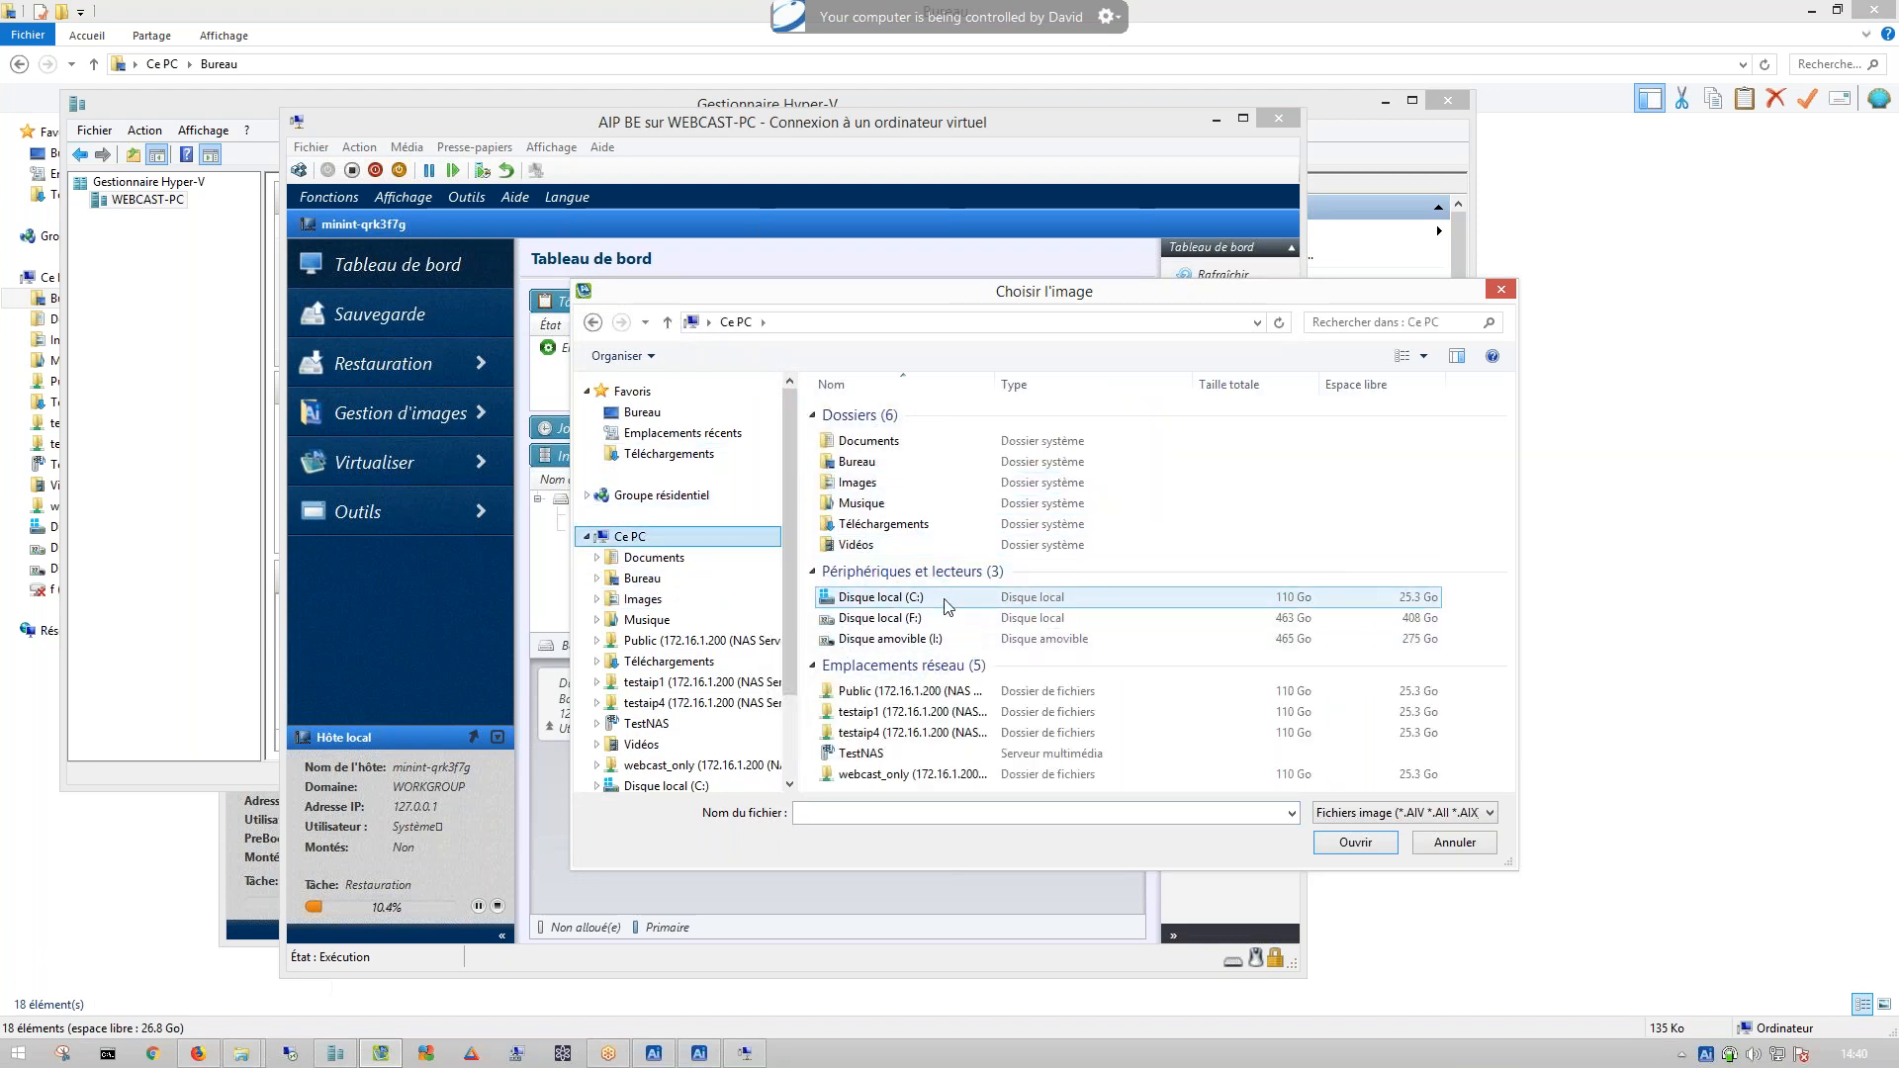
{"action": "double_click", "coordinate": [958, 618]}
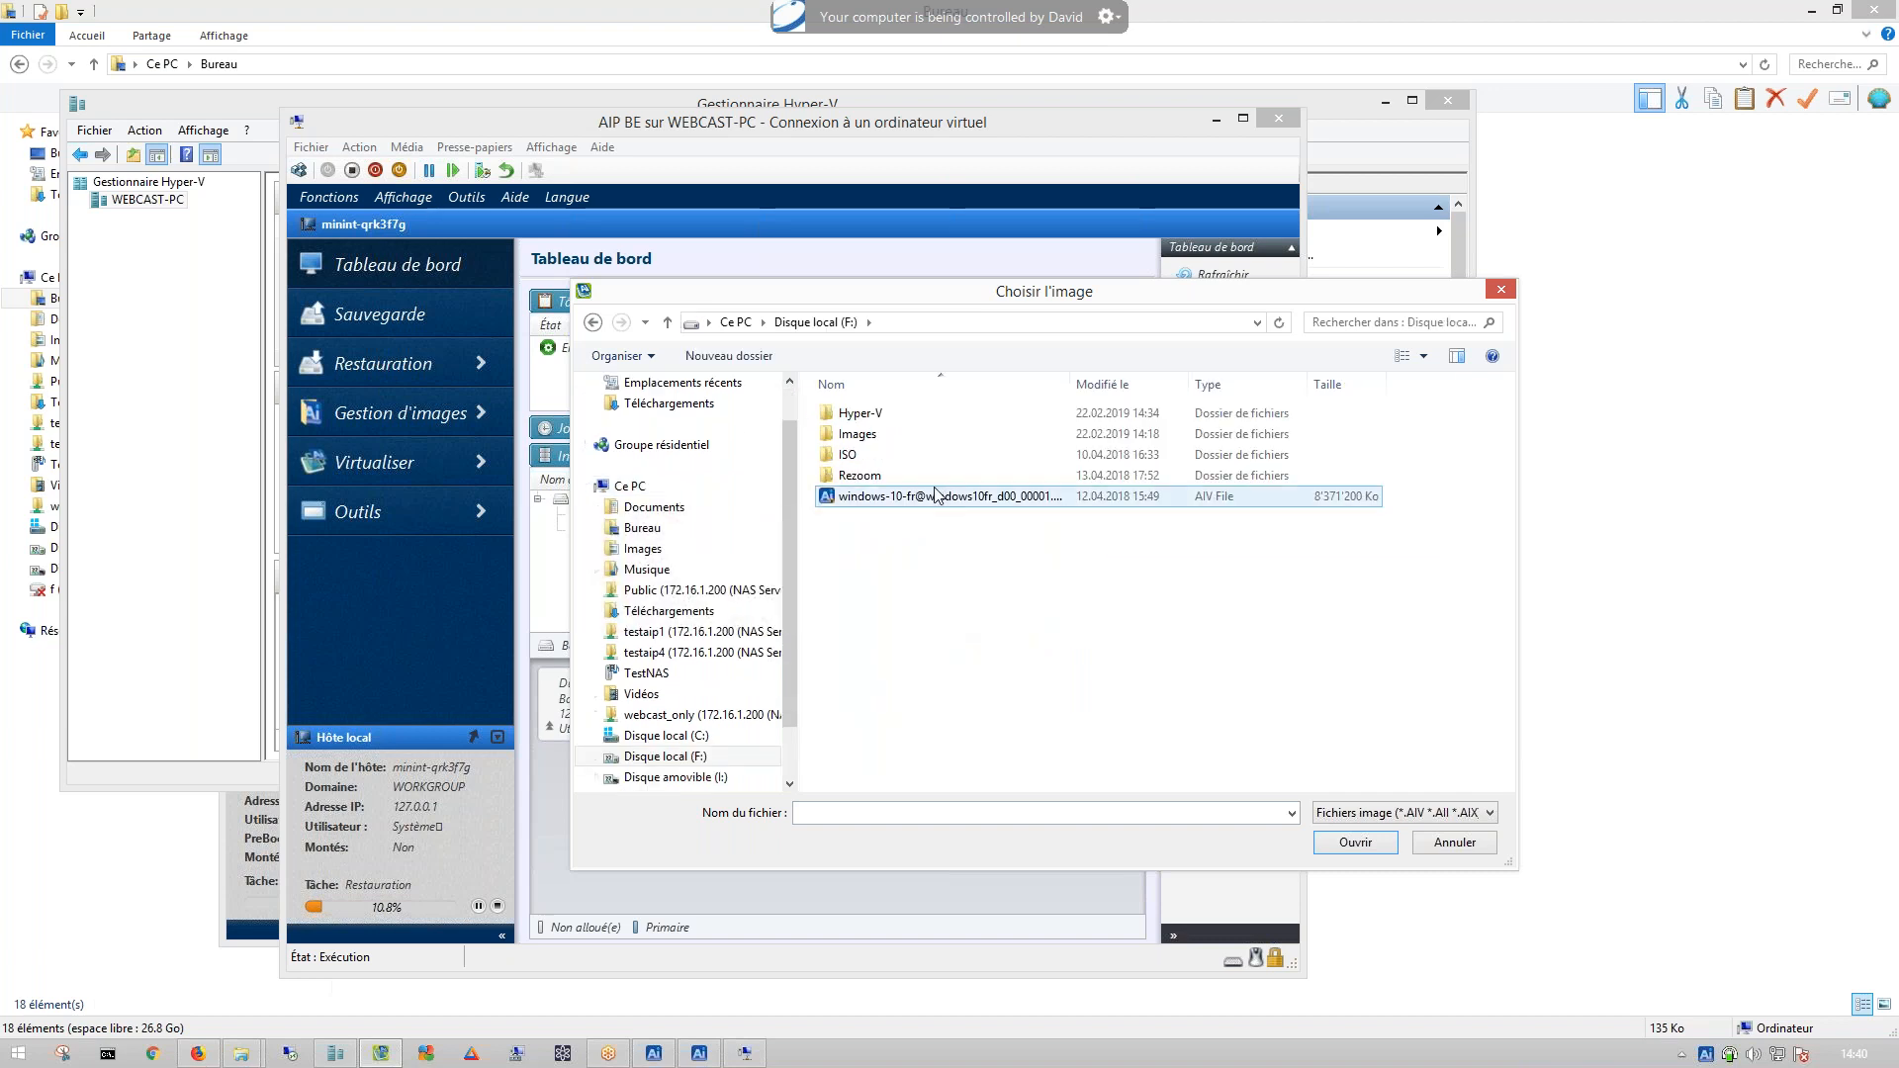
{"action": "double_click", "coordinate": [917, 432]}
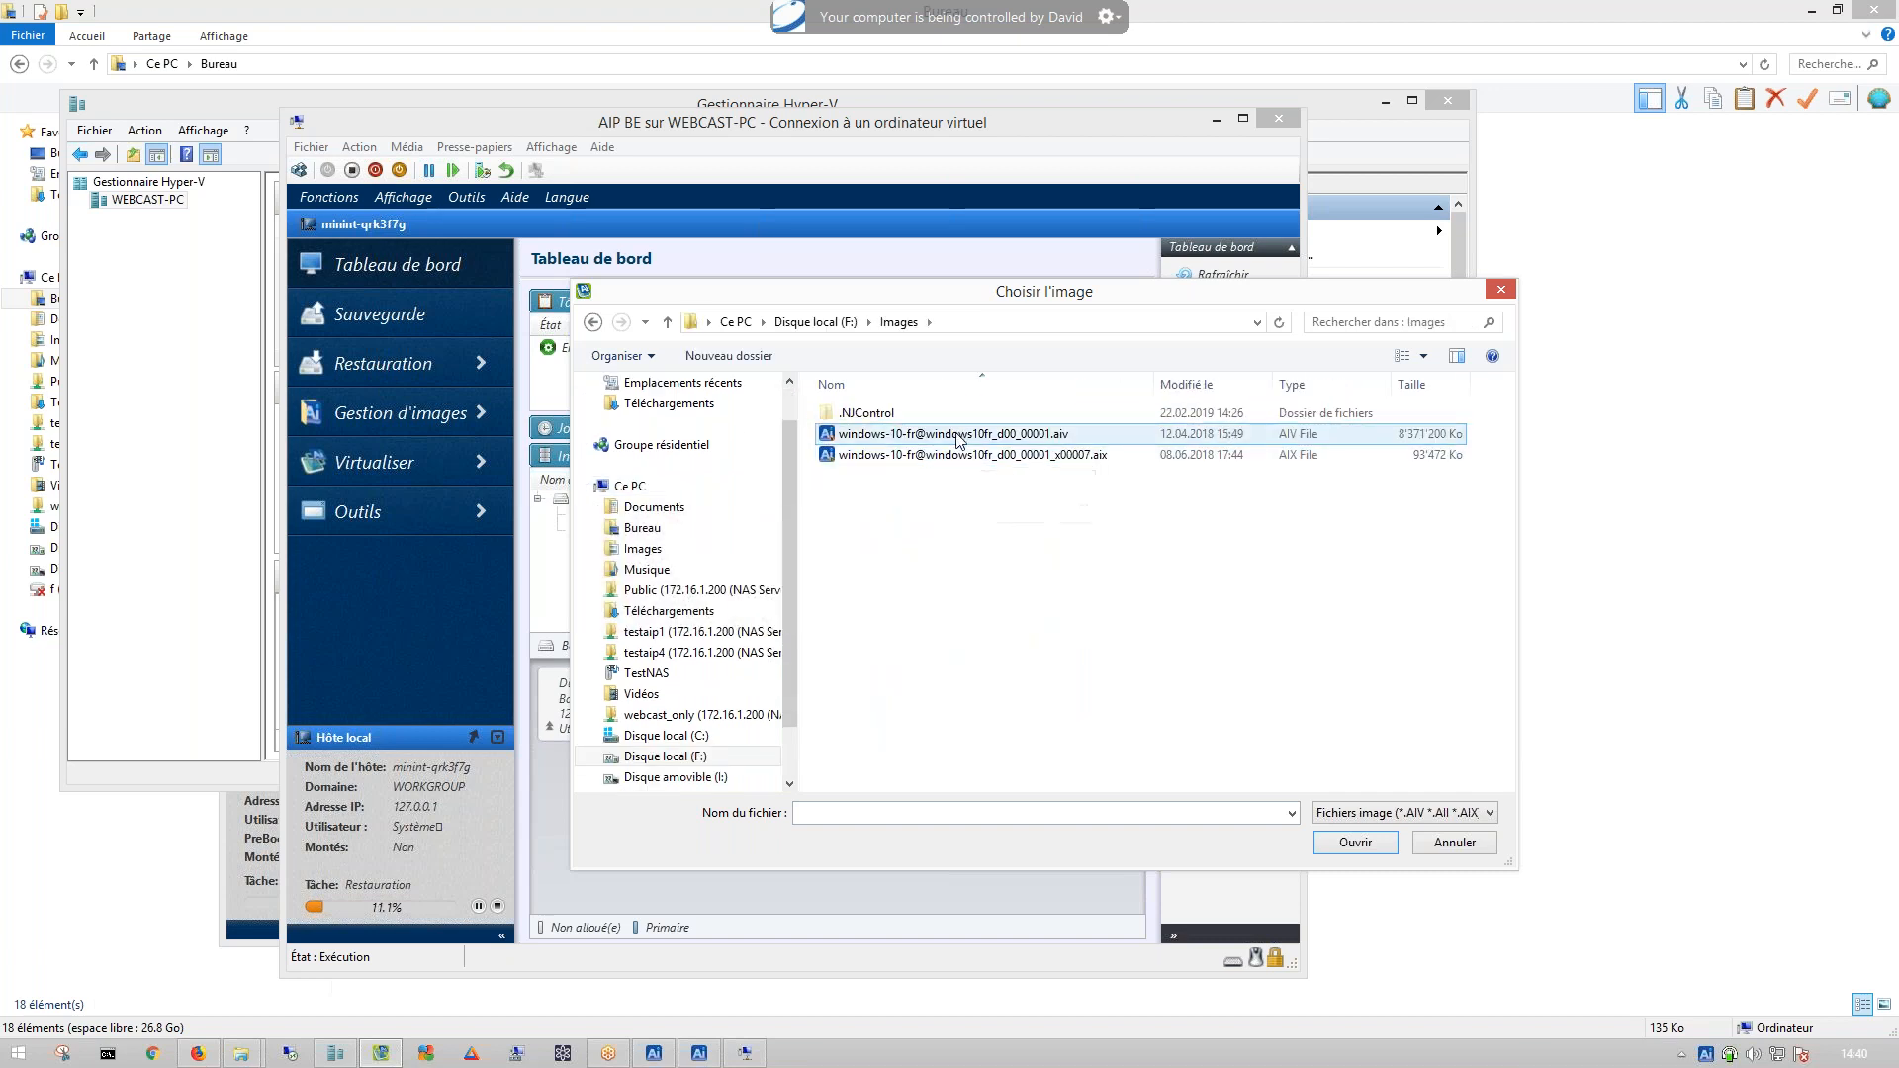
{"action": "double_click", "coordinate": [958, 435]}
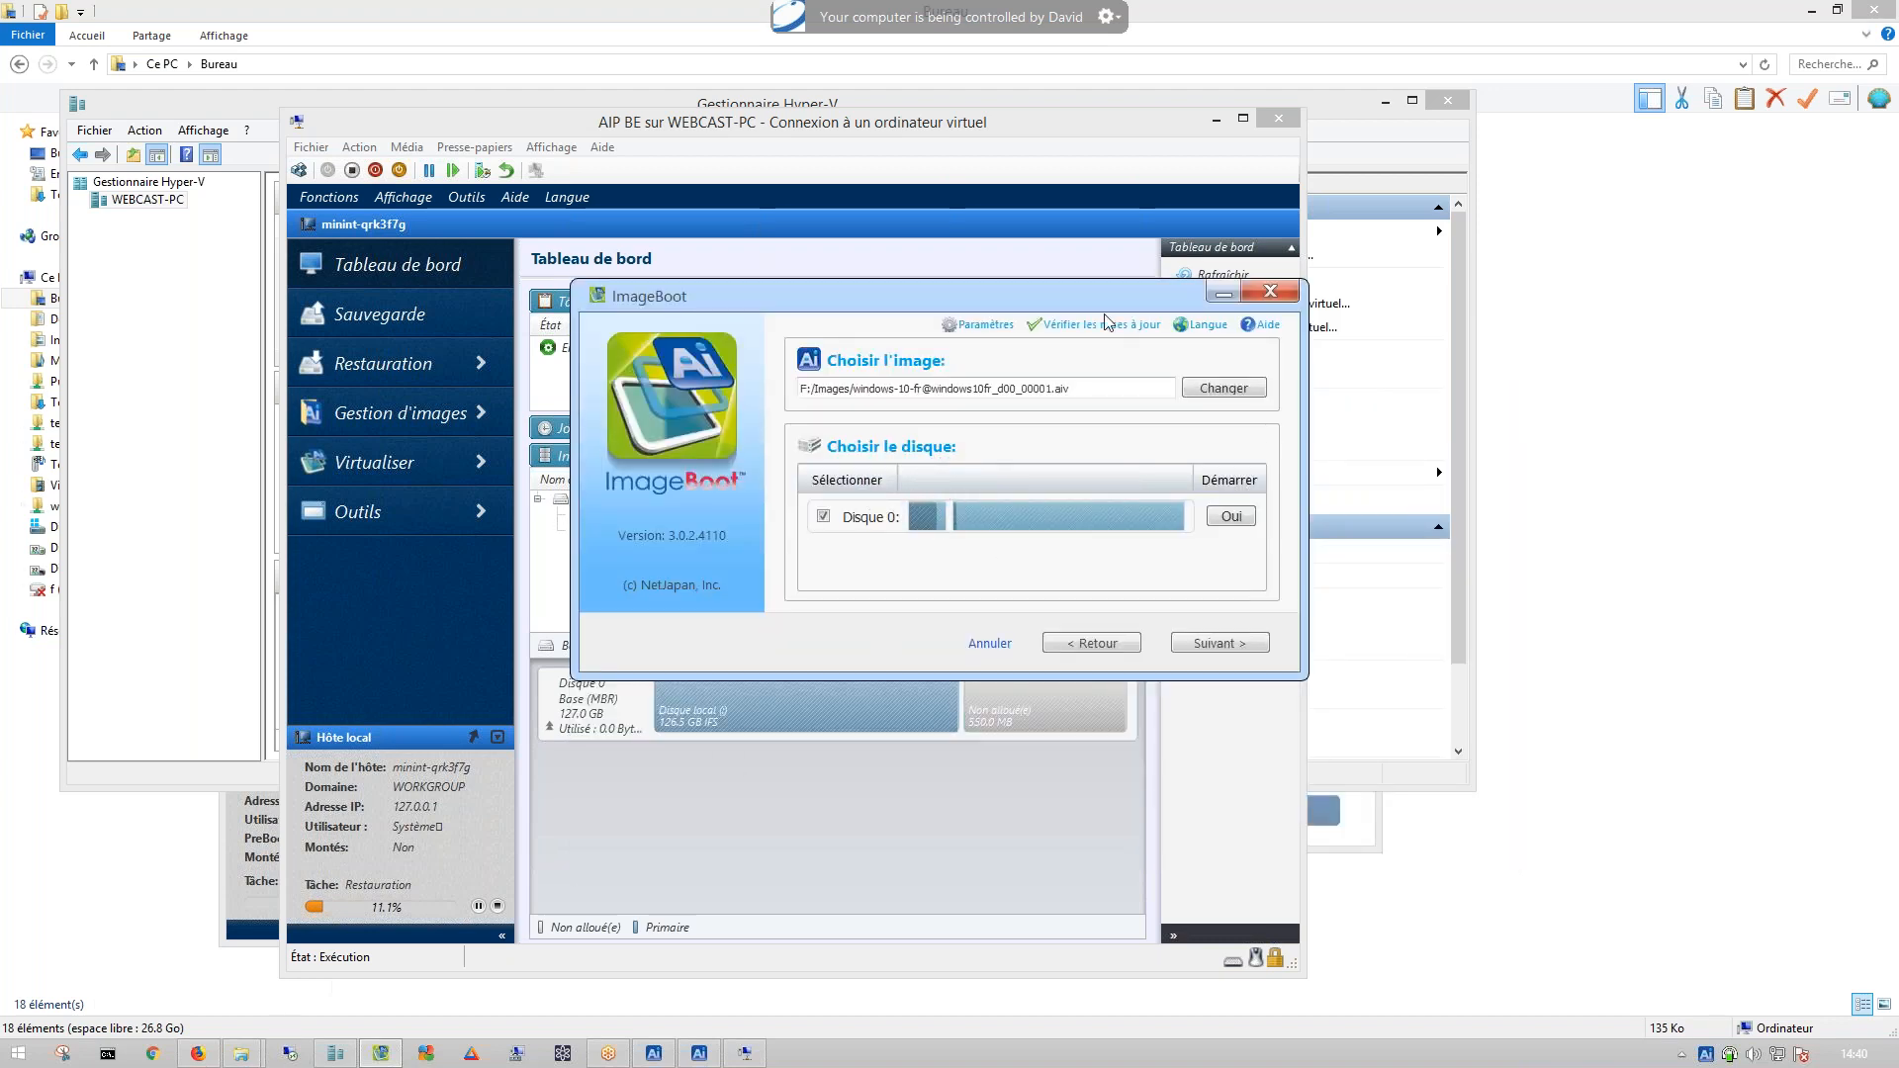
{"action": "left_click", "coordinate": [1234, 648]}
{"action": "left_click", "coordinate": [1231, 645]}
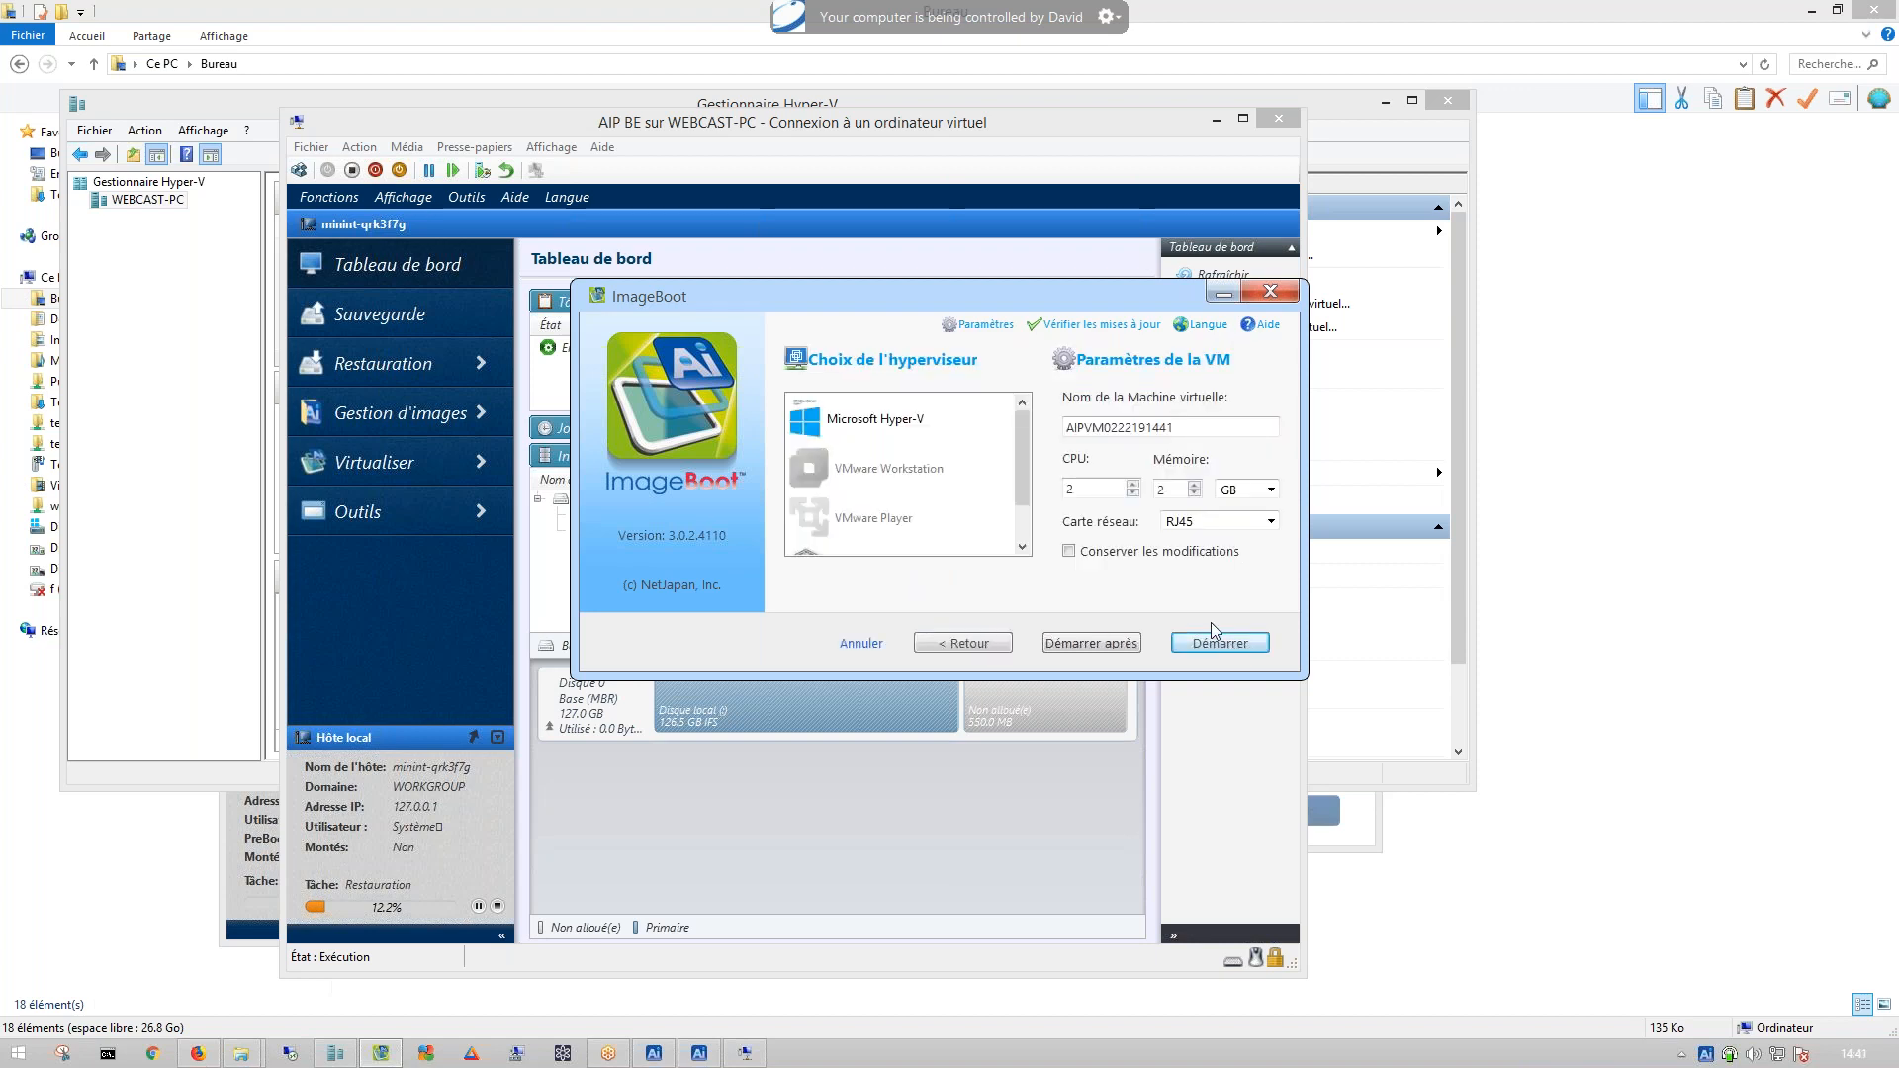
- Select Microsoft Hyper-V as the hypervisor and look through the other hypervisors offered
{"action": "left_click", "coordinate": [883, 420]}
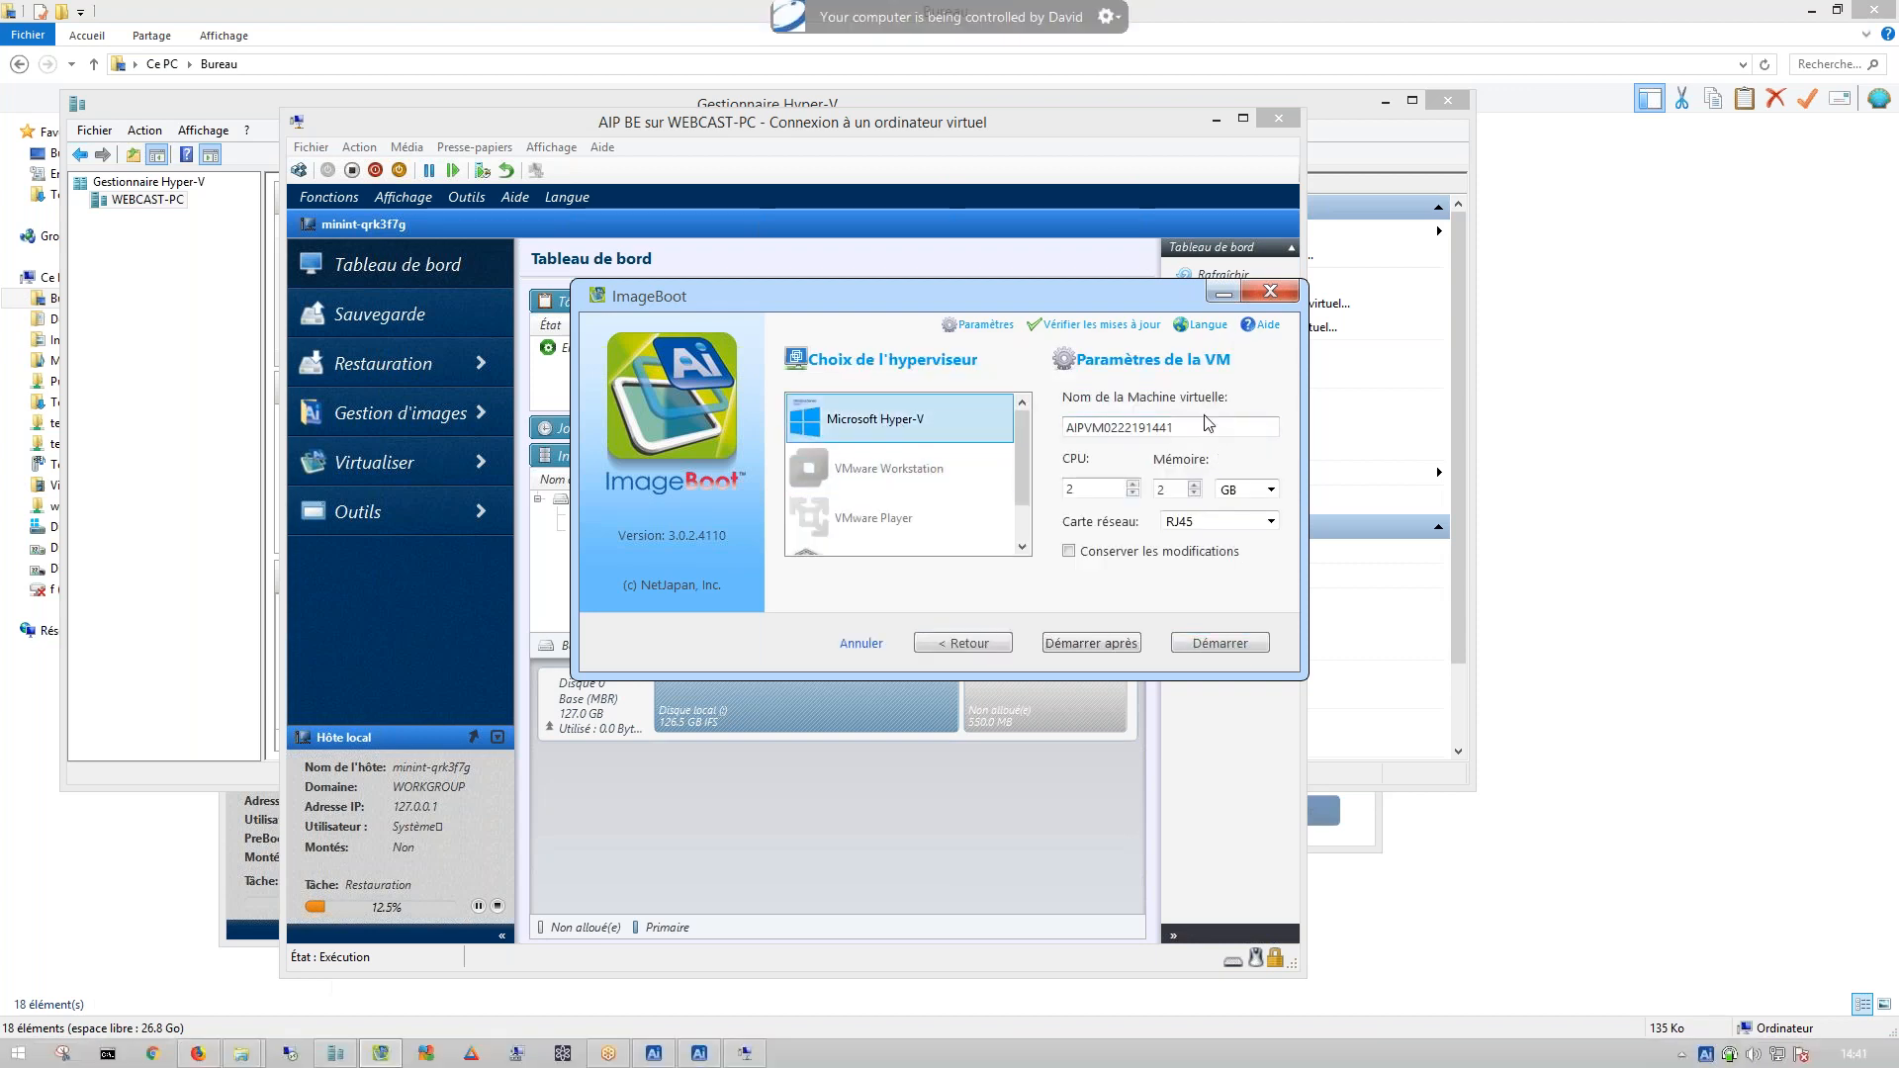
{"action": "scroll", "coordinate": [922, 496], "scroll_direction": "down", "scroll_amount": 1}
{"action": "scroll", "coordinate": [924, 499], "scroll_direction": "up", "scroll_amount": 1}
{"action": "scroll", "coordinate": [920, 480], "scroll_direction": "down", "scroll_amount": 1}
{"action": "scroll", "coordinate": [930, 485], "scroll_direction": "up", "scroll_amount": 1}
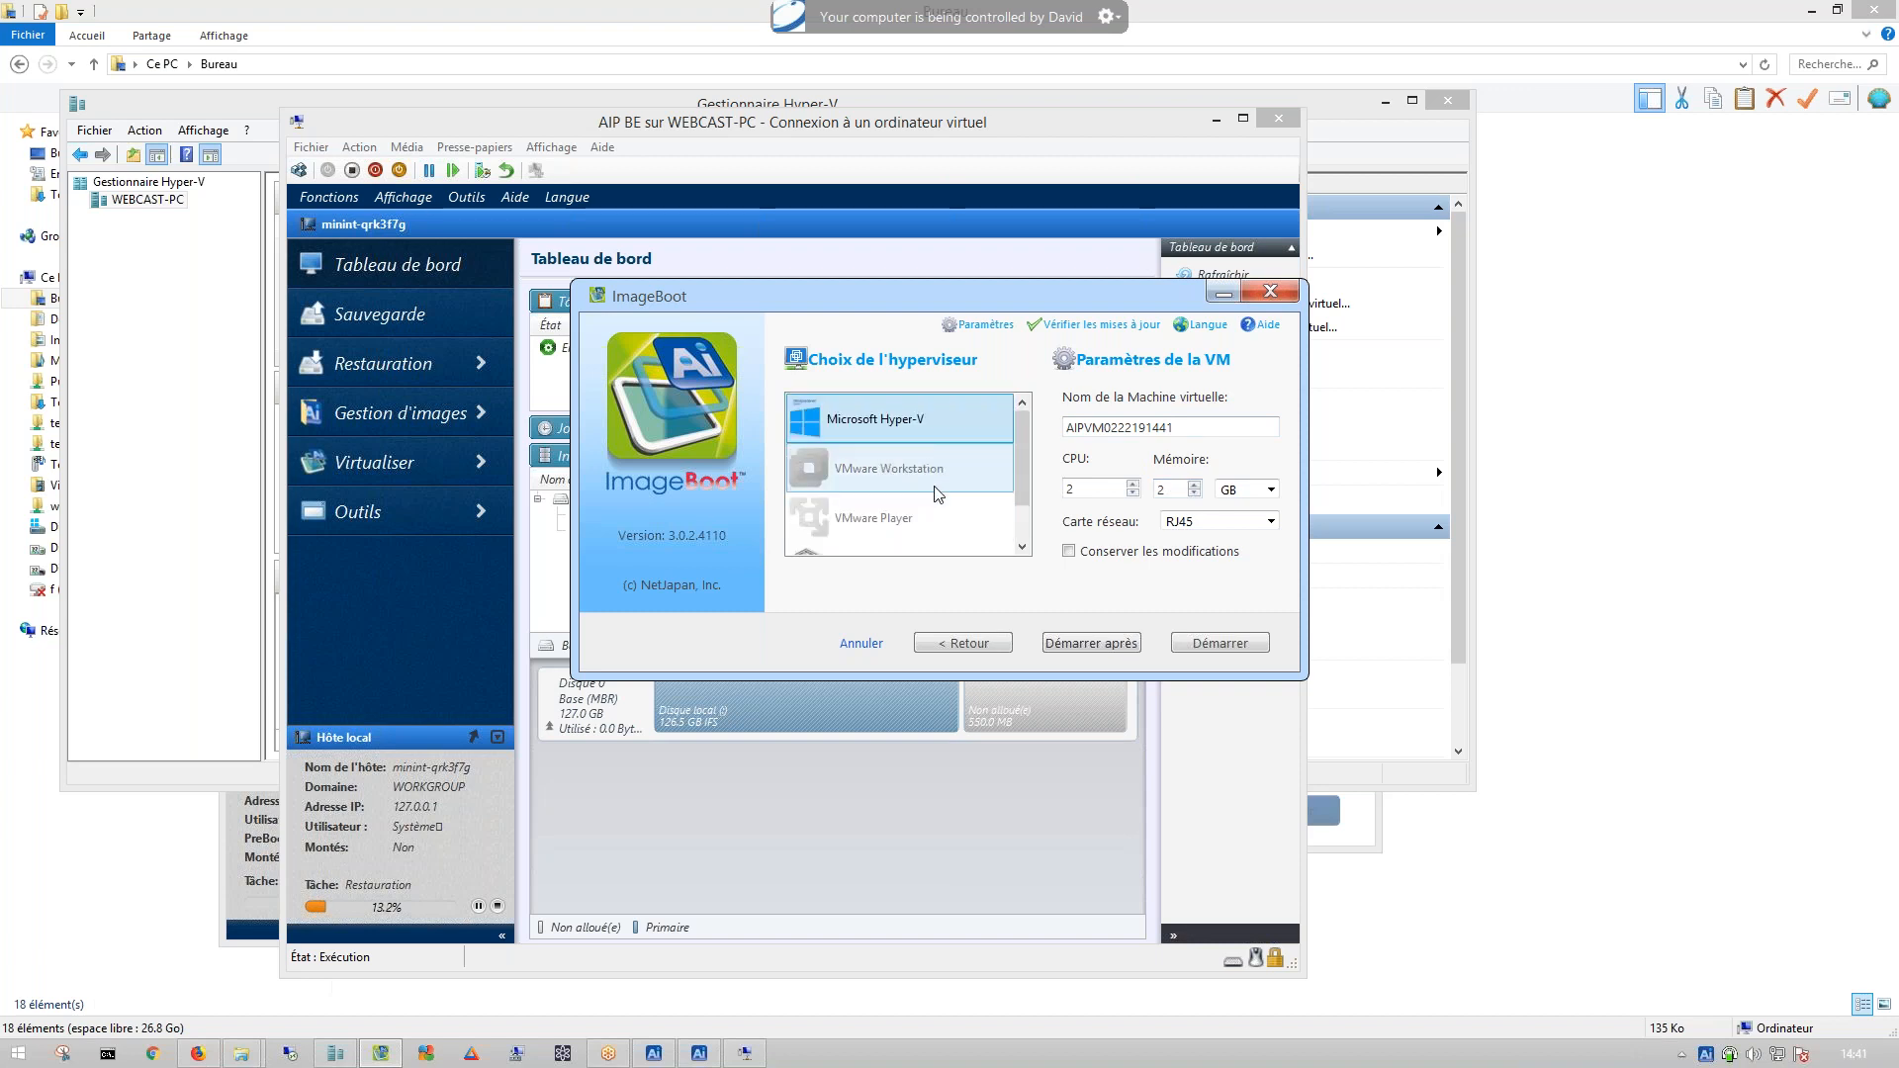
{"action": "scroll", "coordinate": [925, 516], "scroll_direction": "down", "scroll_amount": 1}
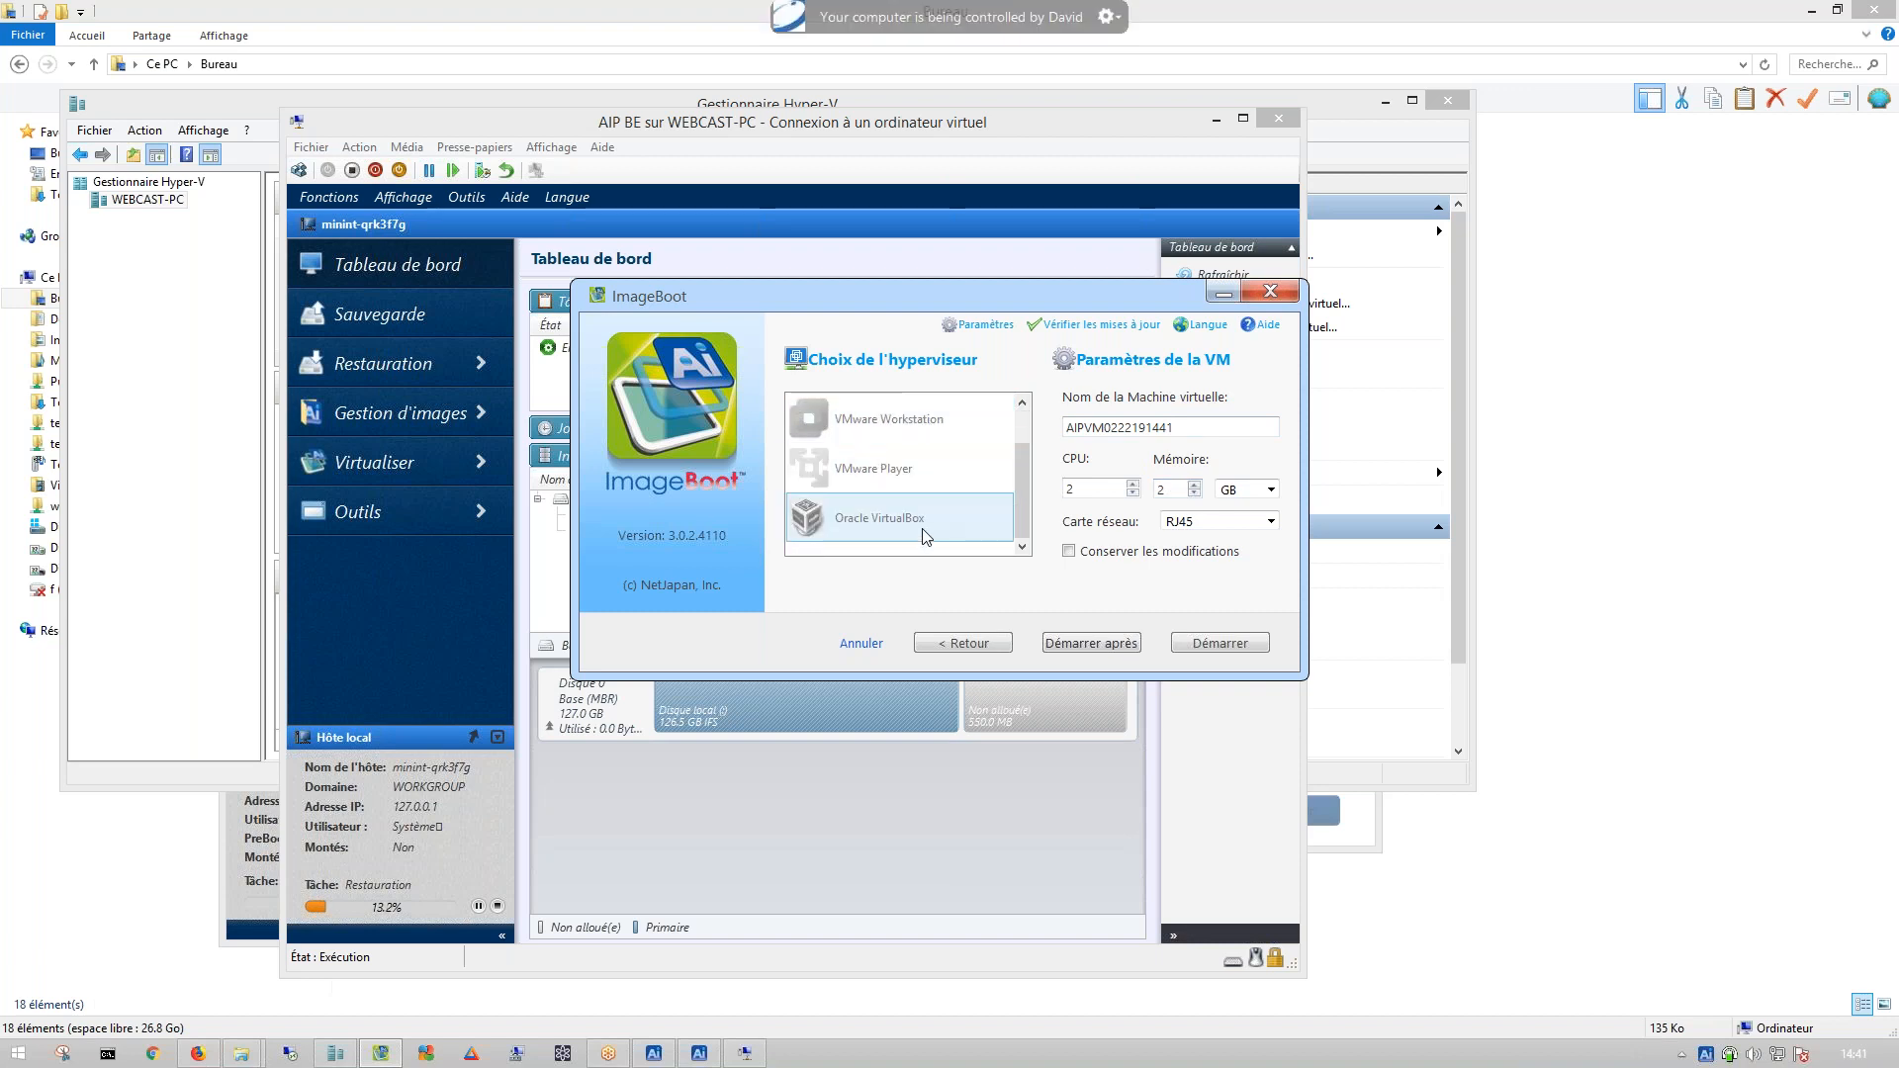
{"action": "scroll", "coordinate": [924, 519], "scroll_direction": "up", "scroll_amount": 1}
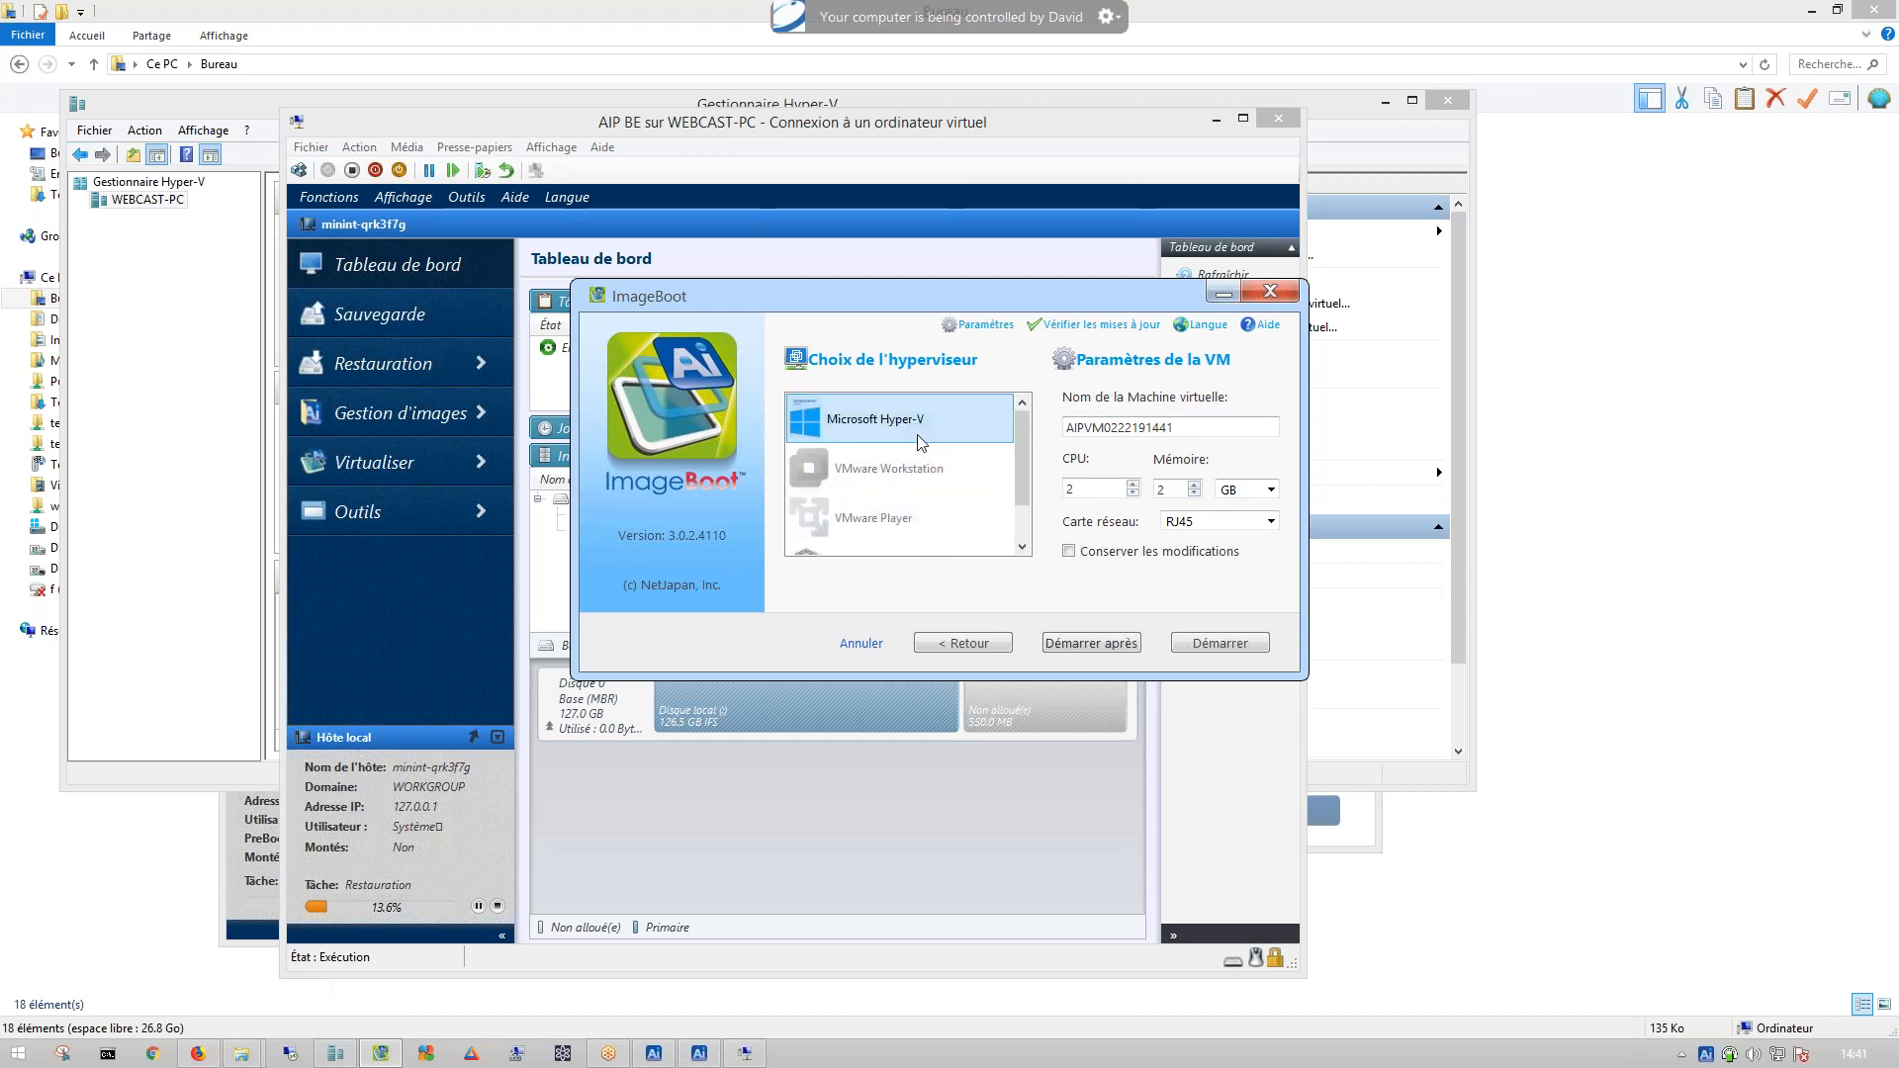
{"action": "left_click", "coordinate": [863, 409]}
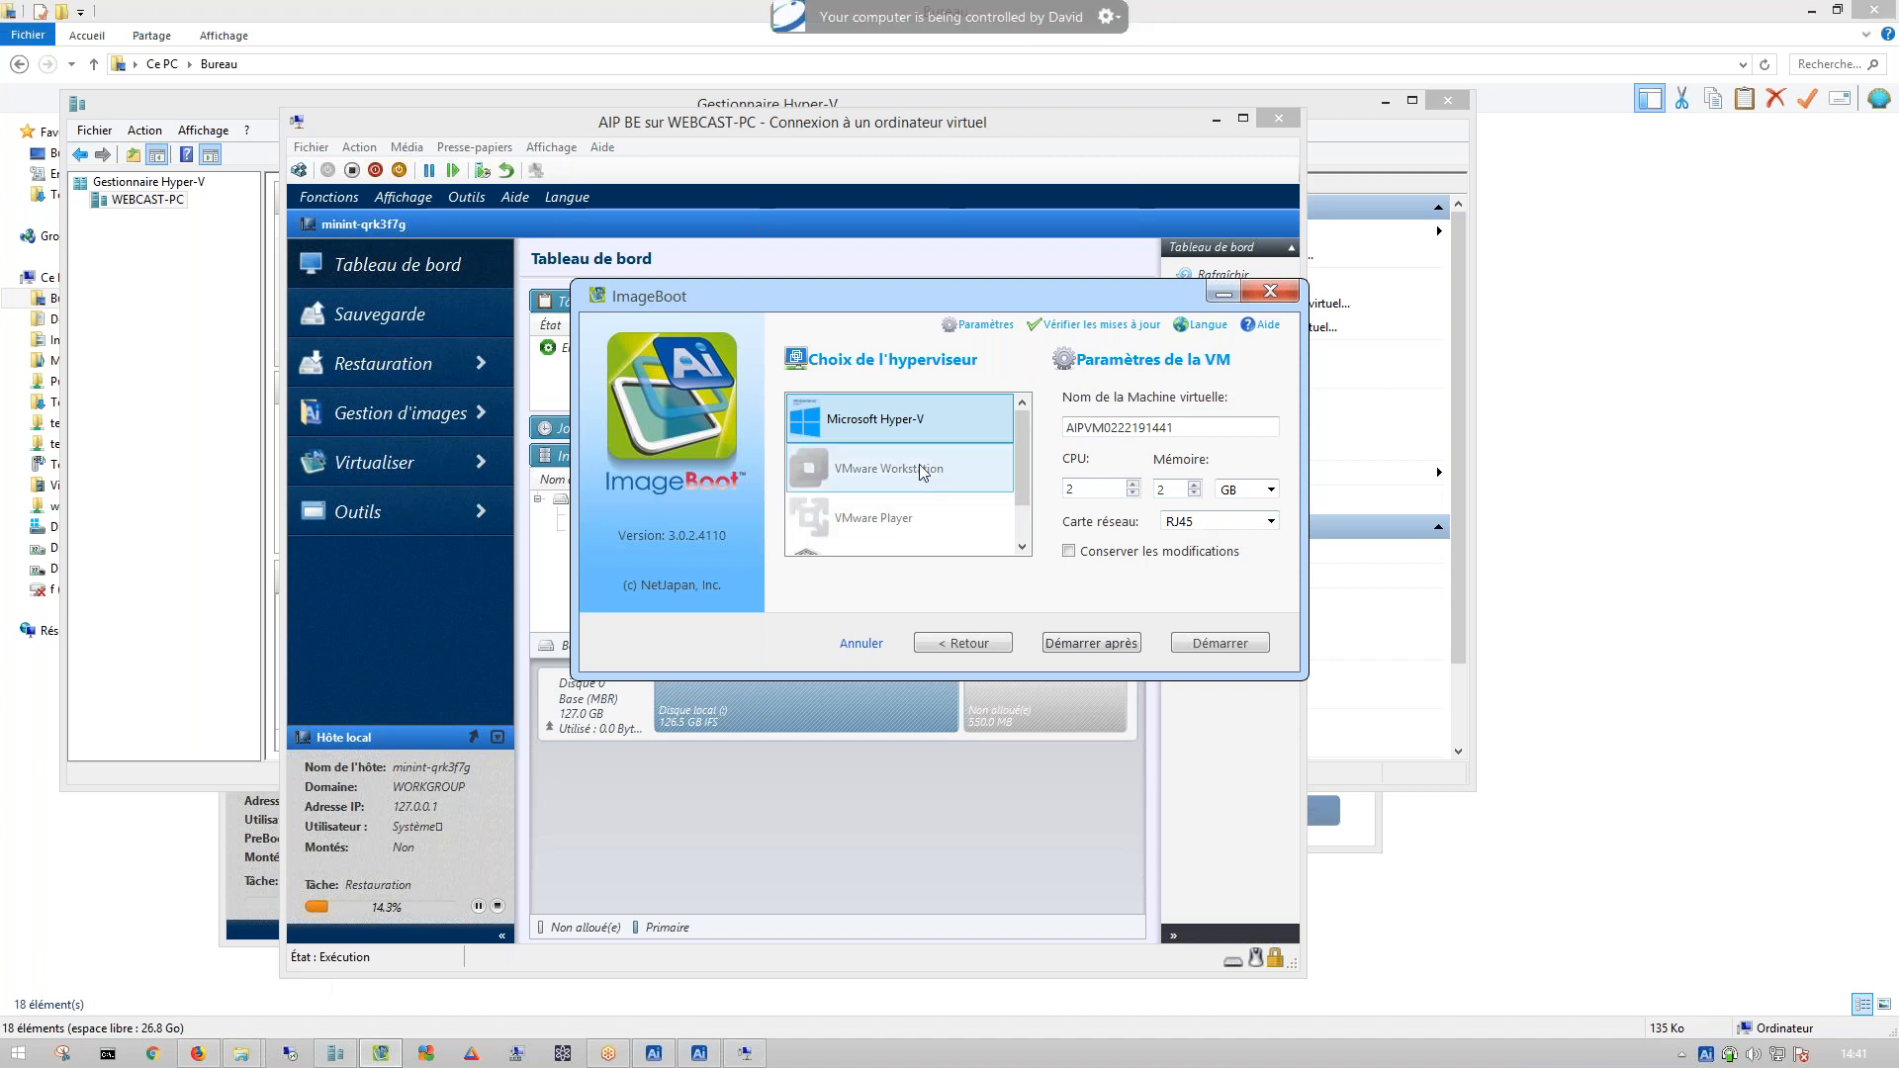
{"action": "scroll", "coordinate": [920, 471], "scroll_direction": "down", "scroll_amount": 1}
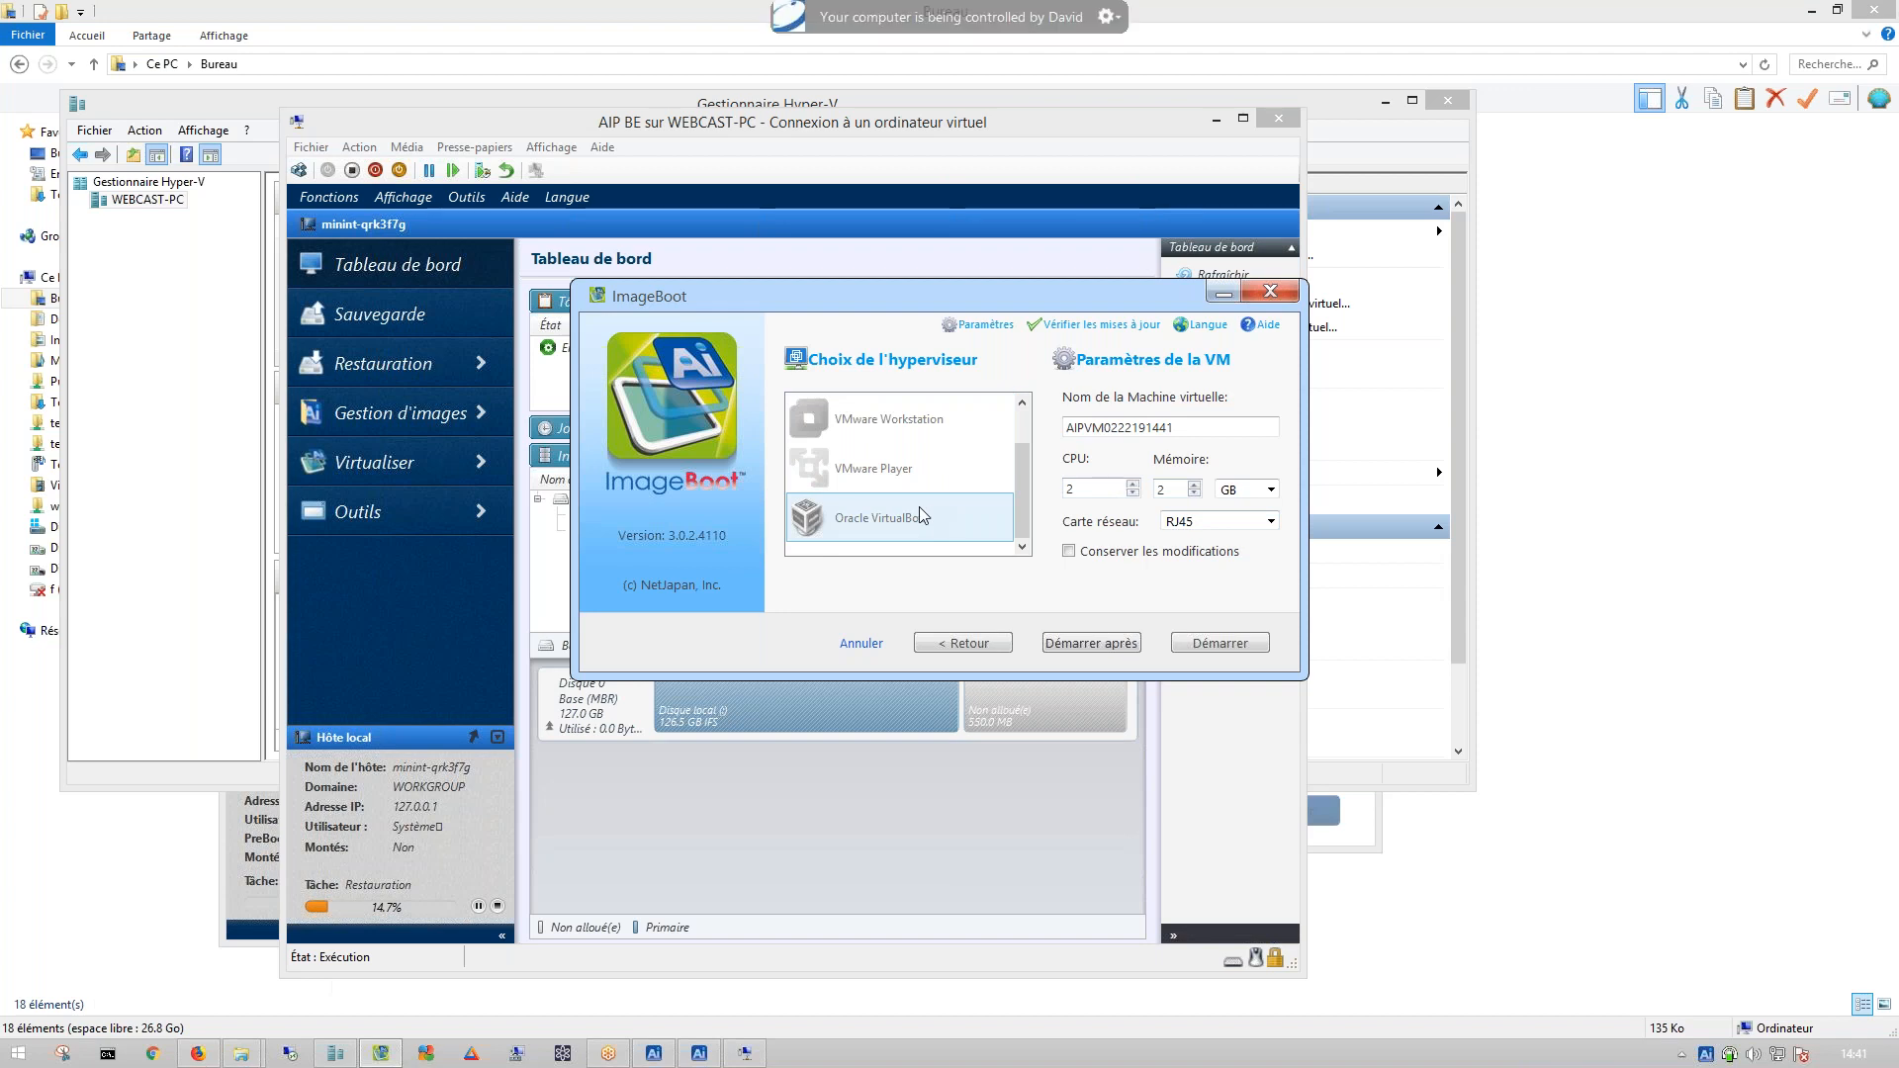
{"action": "scroll", "coordinate": [918, 506], "scroll_direction": "up", "scroll_amount": 1}
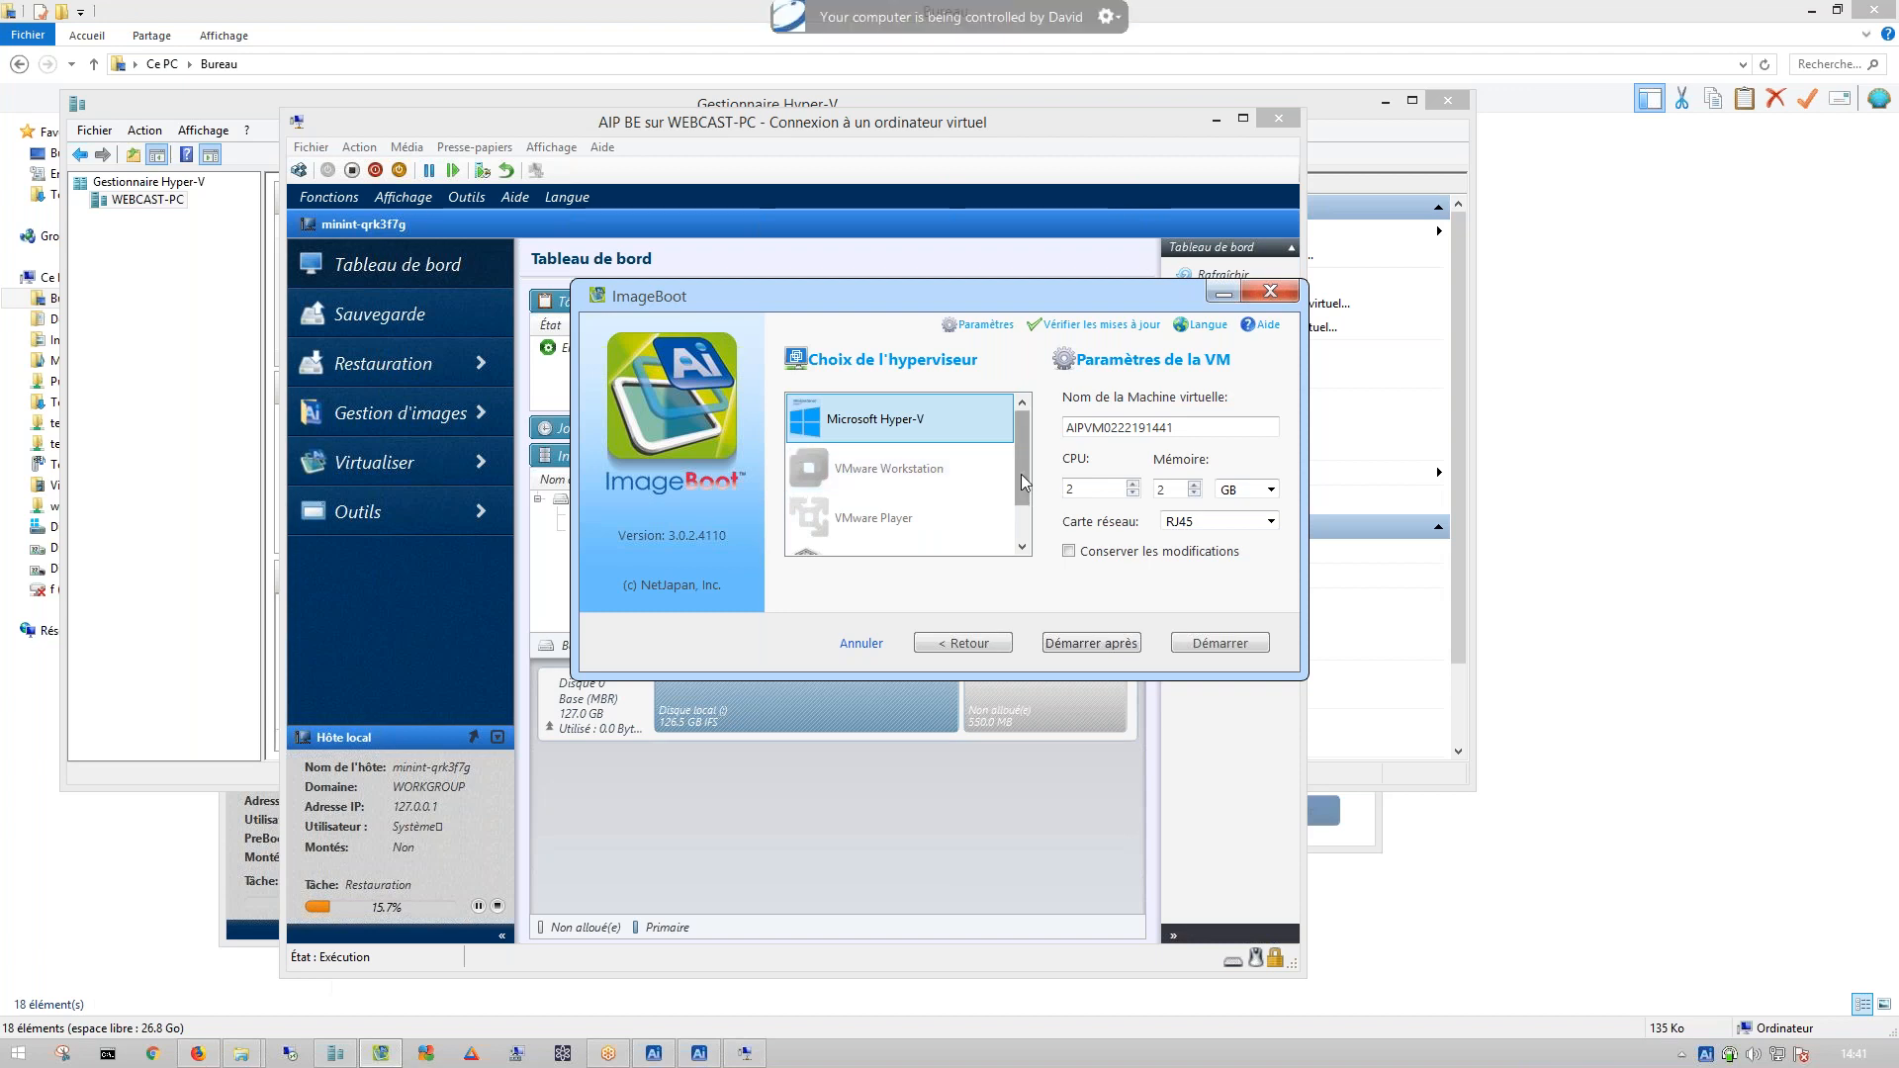
{"action": "scroll", "coordinate": [1021, 472], "scroll_direction": "down", "scroll_amount": 1}
{"action": "left_click", "coordinate": [920, 537]}
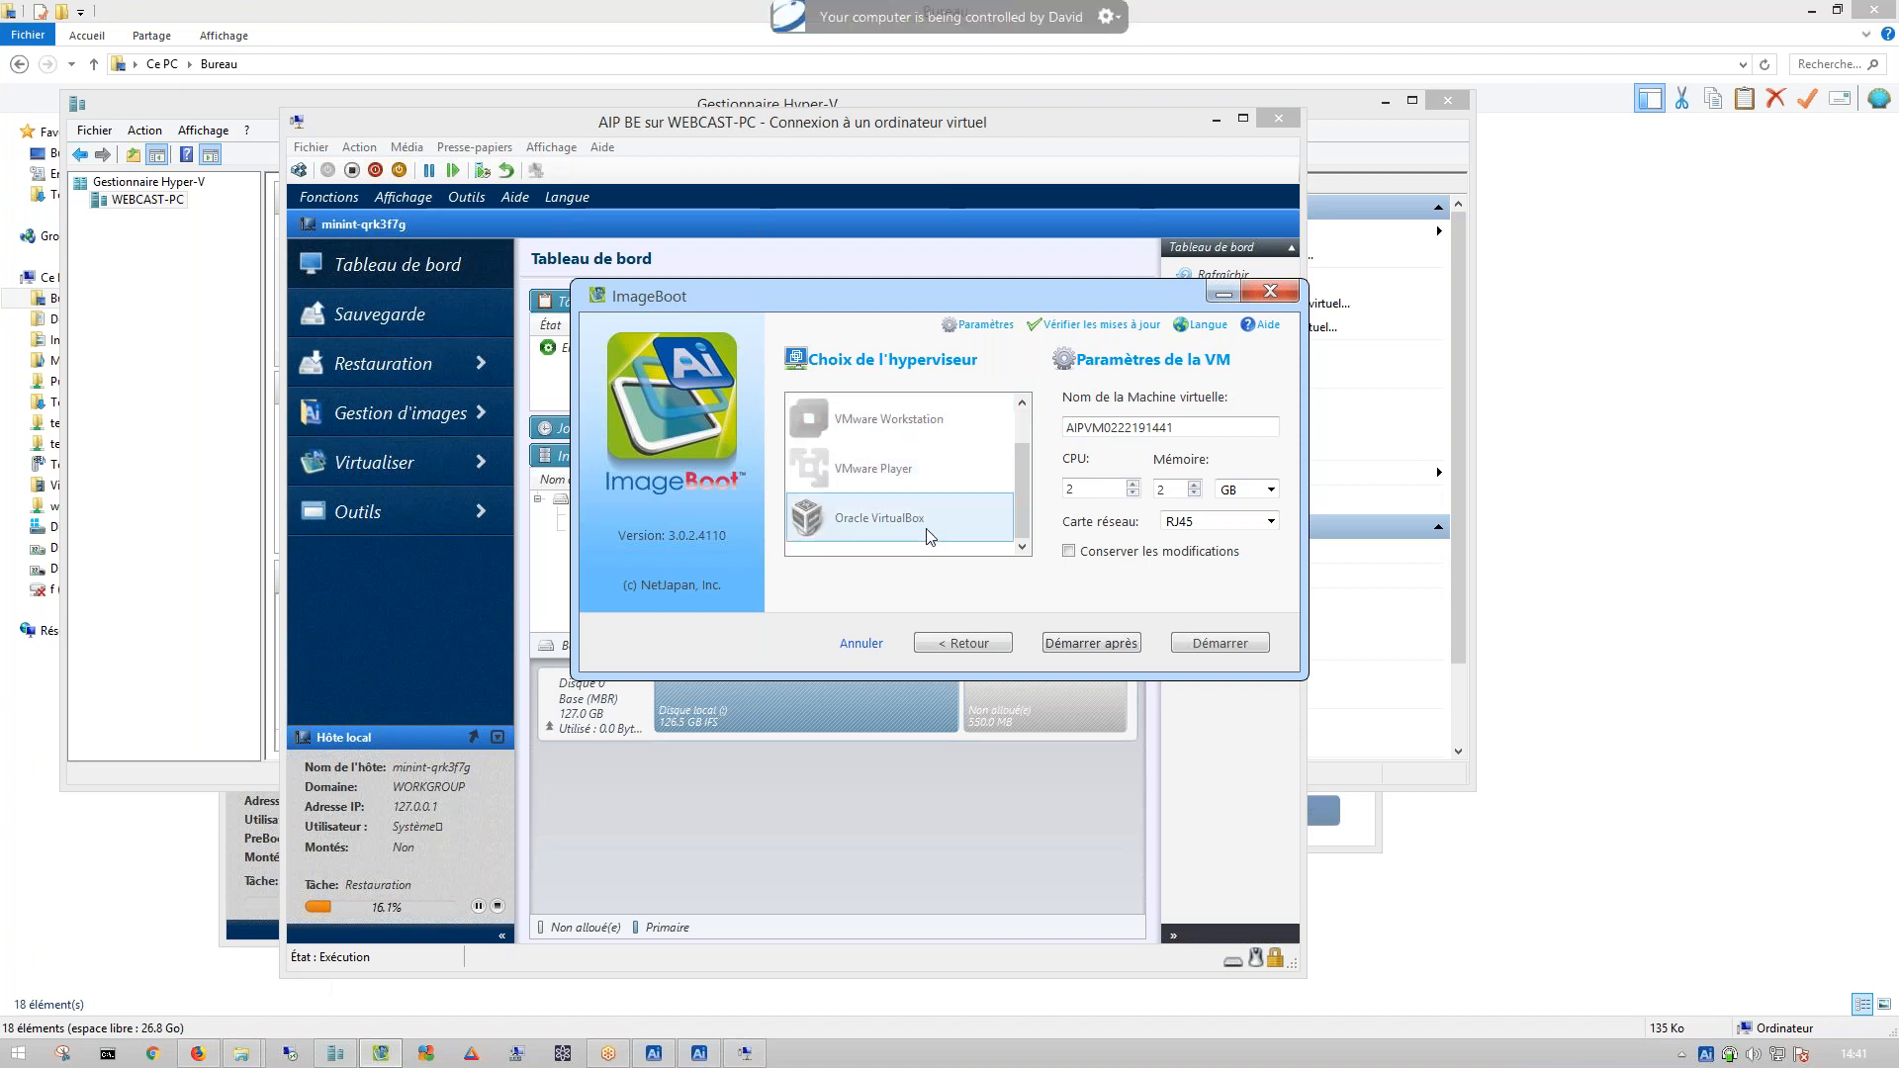
{"action": "scroll", "coordinate": [899, 473], "scroll_direction": "up", "scroll_amount": 1}
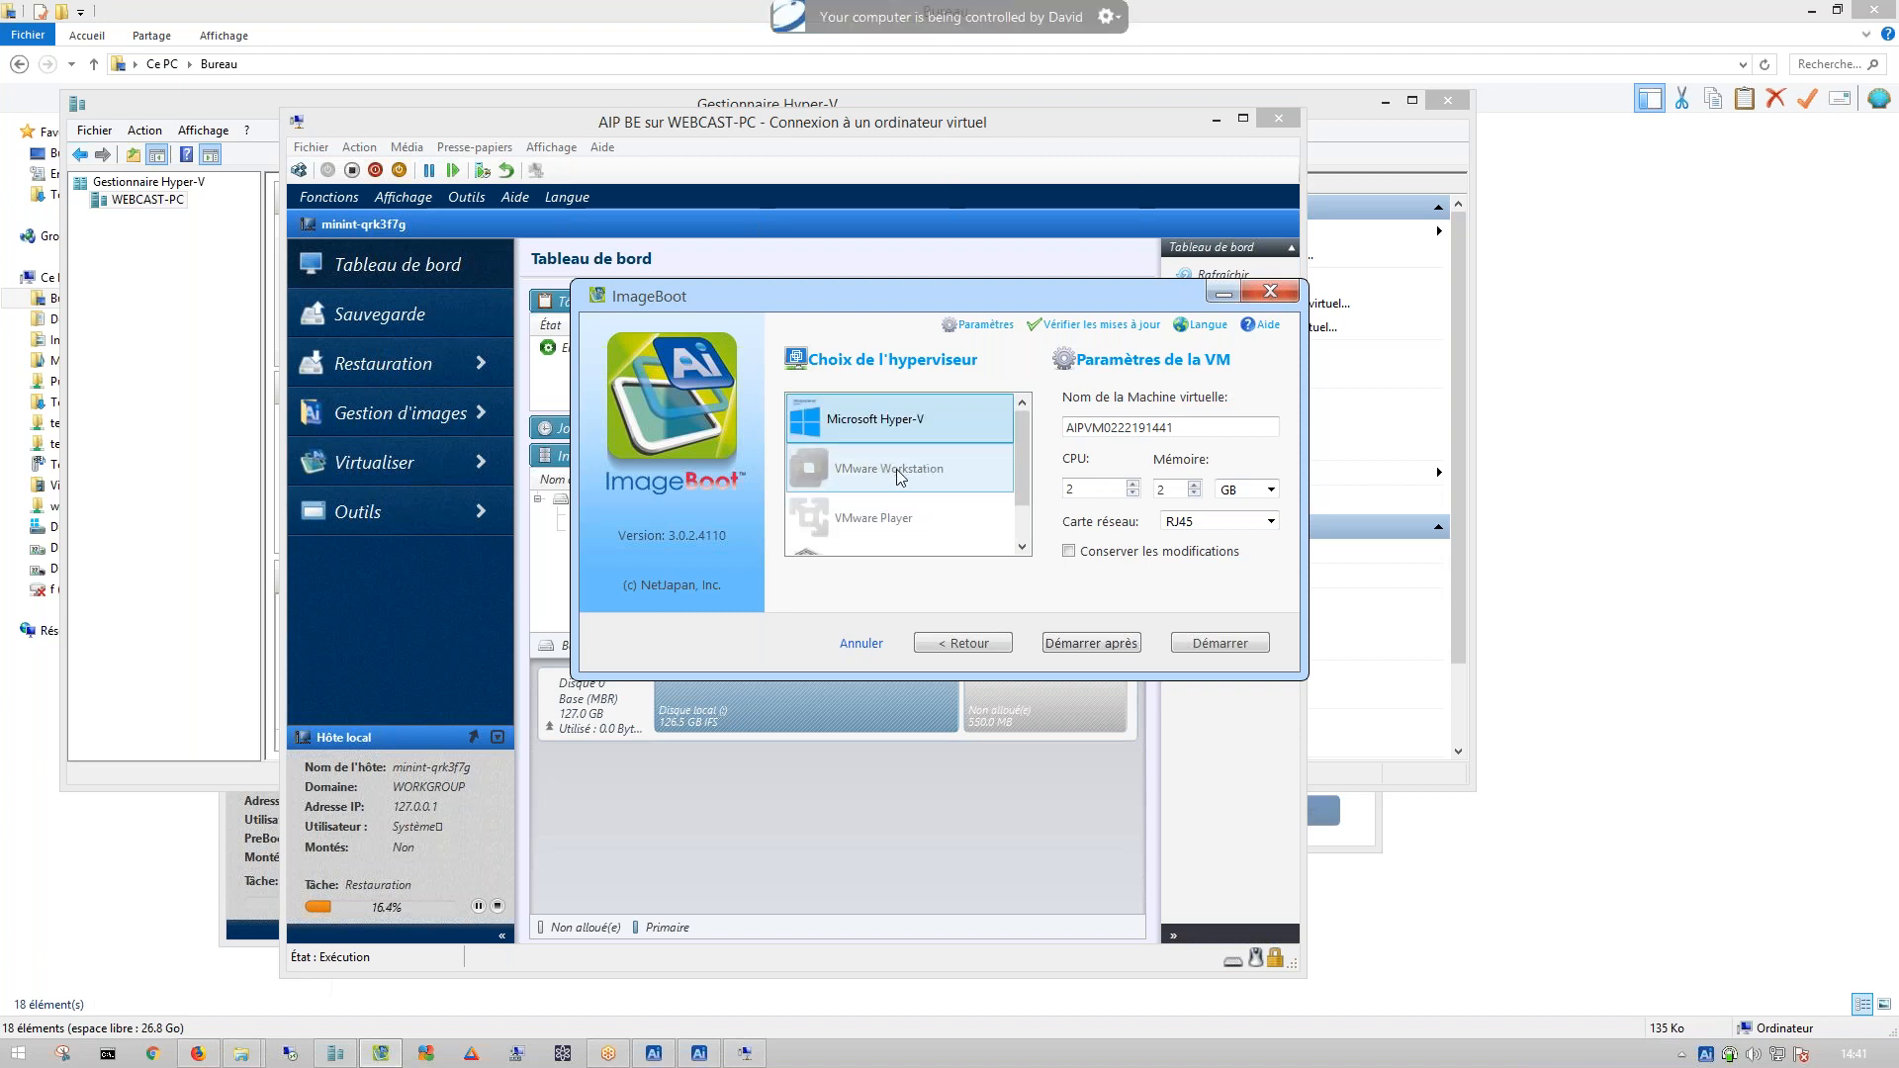
- Set the network card to Aucun, start the virtual machine, and close the Disque local (D:) window
{"action": "left_click", "coordinate": [1221, 521]}
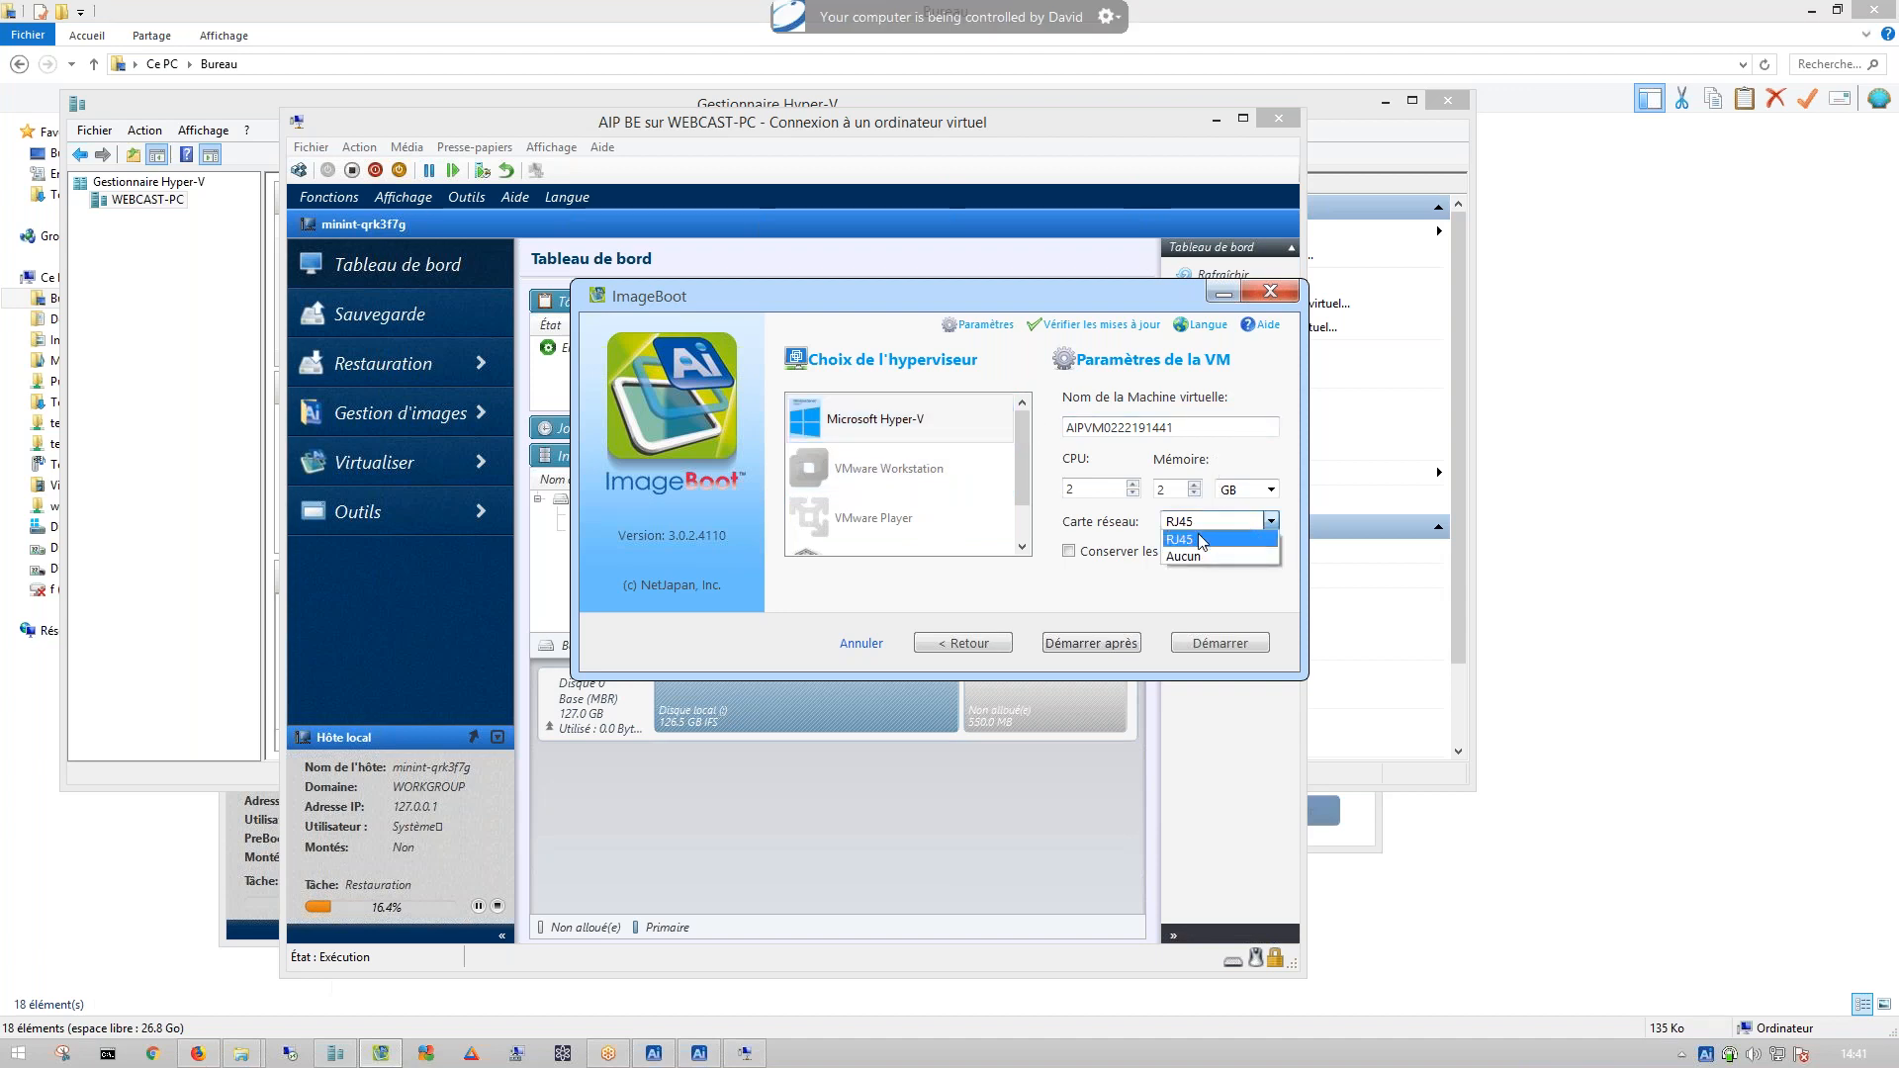
{"action": "left_click", "coordinate": [1221, 555]}
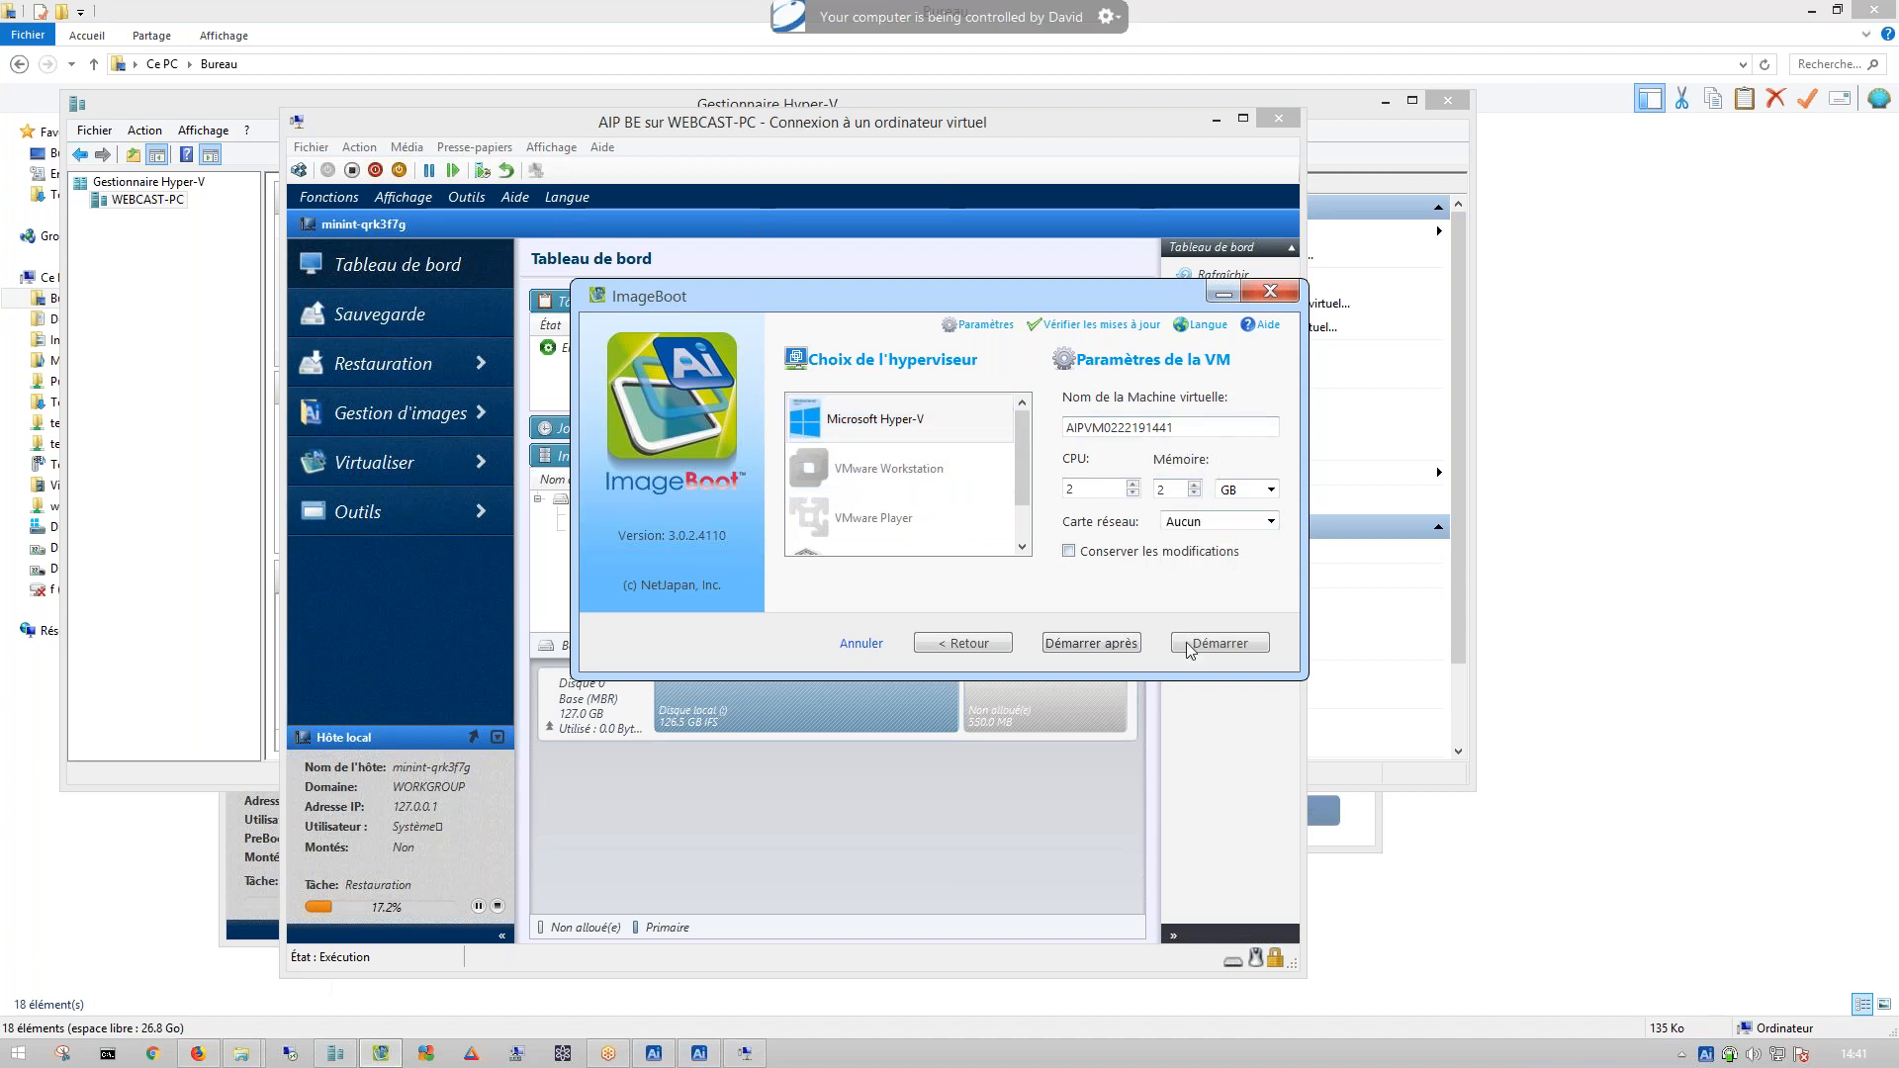
{"action": "left_click", "coordinate": [1229, 647]}
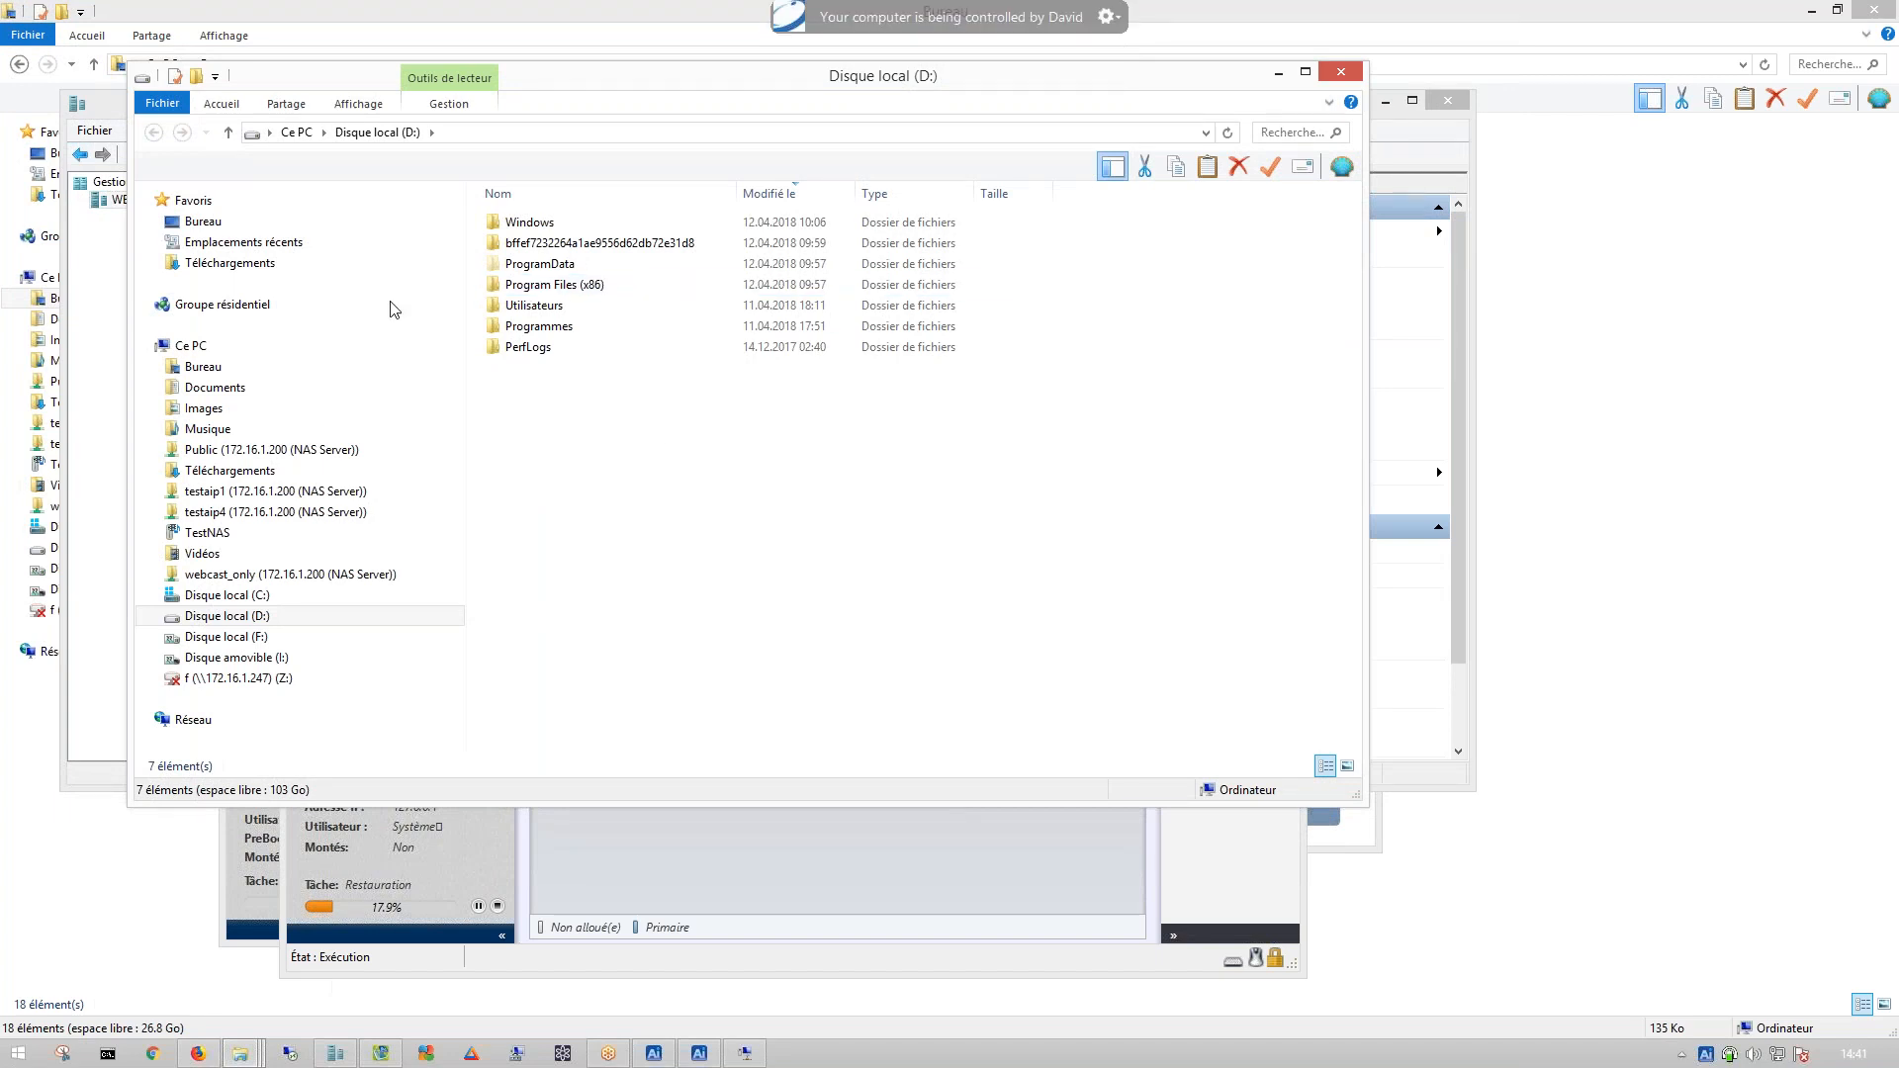
{"action": "left_click", "coordinate": [1354, 76]}
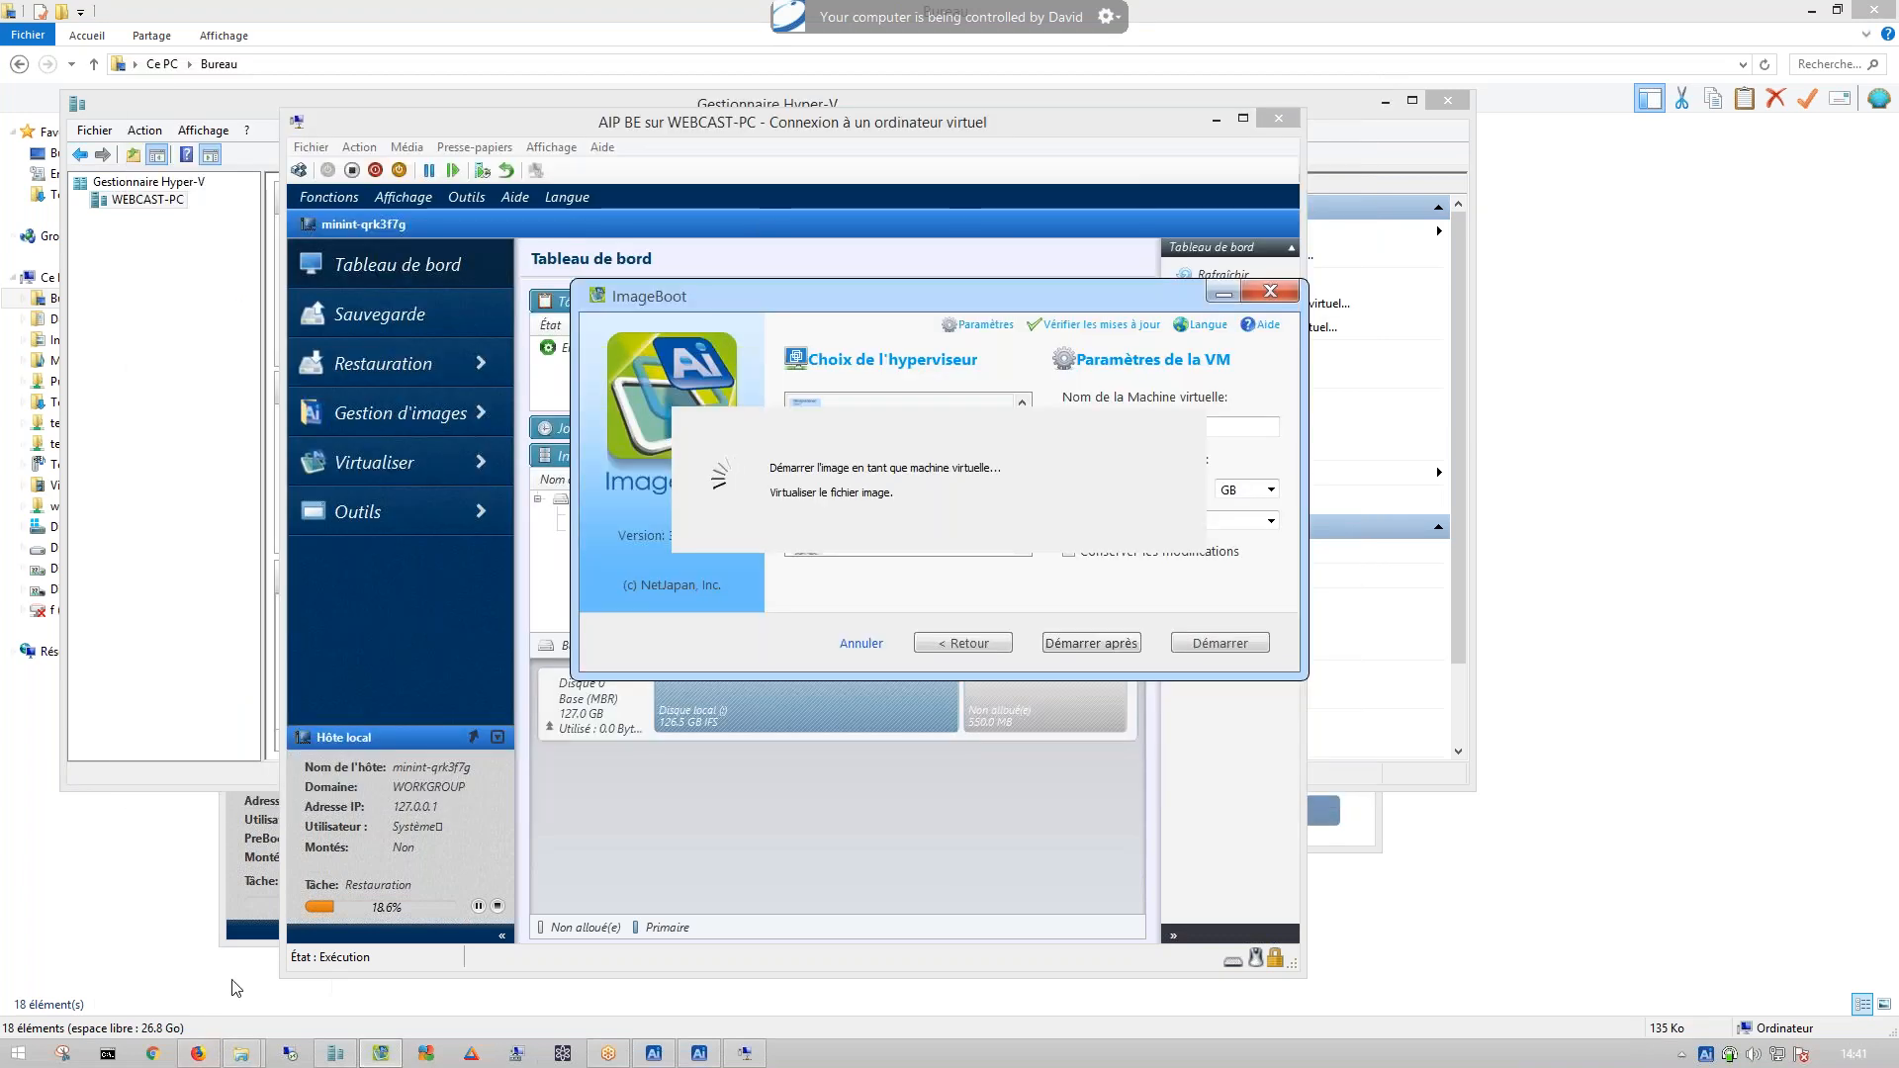
- Check the Hyper-V machine list, the ImageBoot startup and the AIP BE restore progress, and minimise the AIP BE window
{"action": "left_click", "coordinate": [336, 1054]}
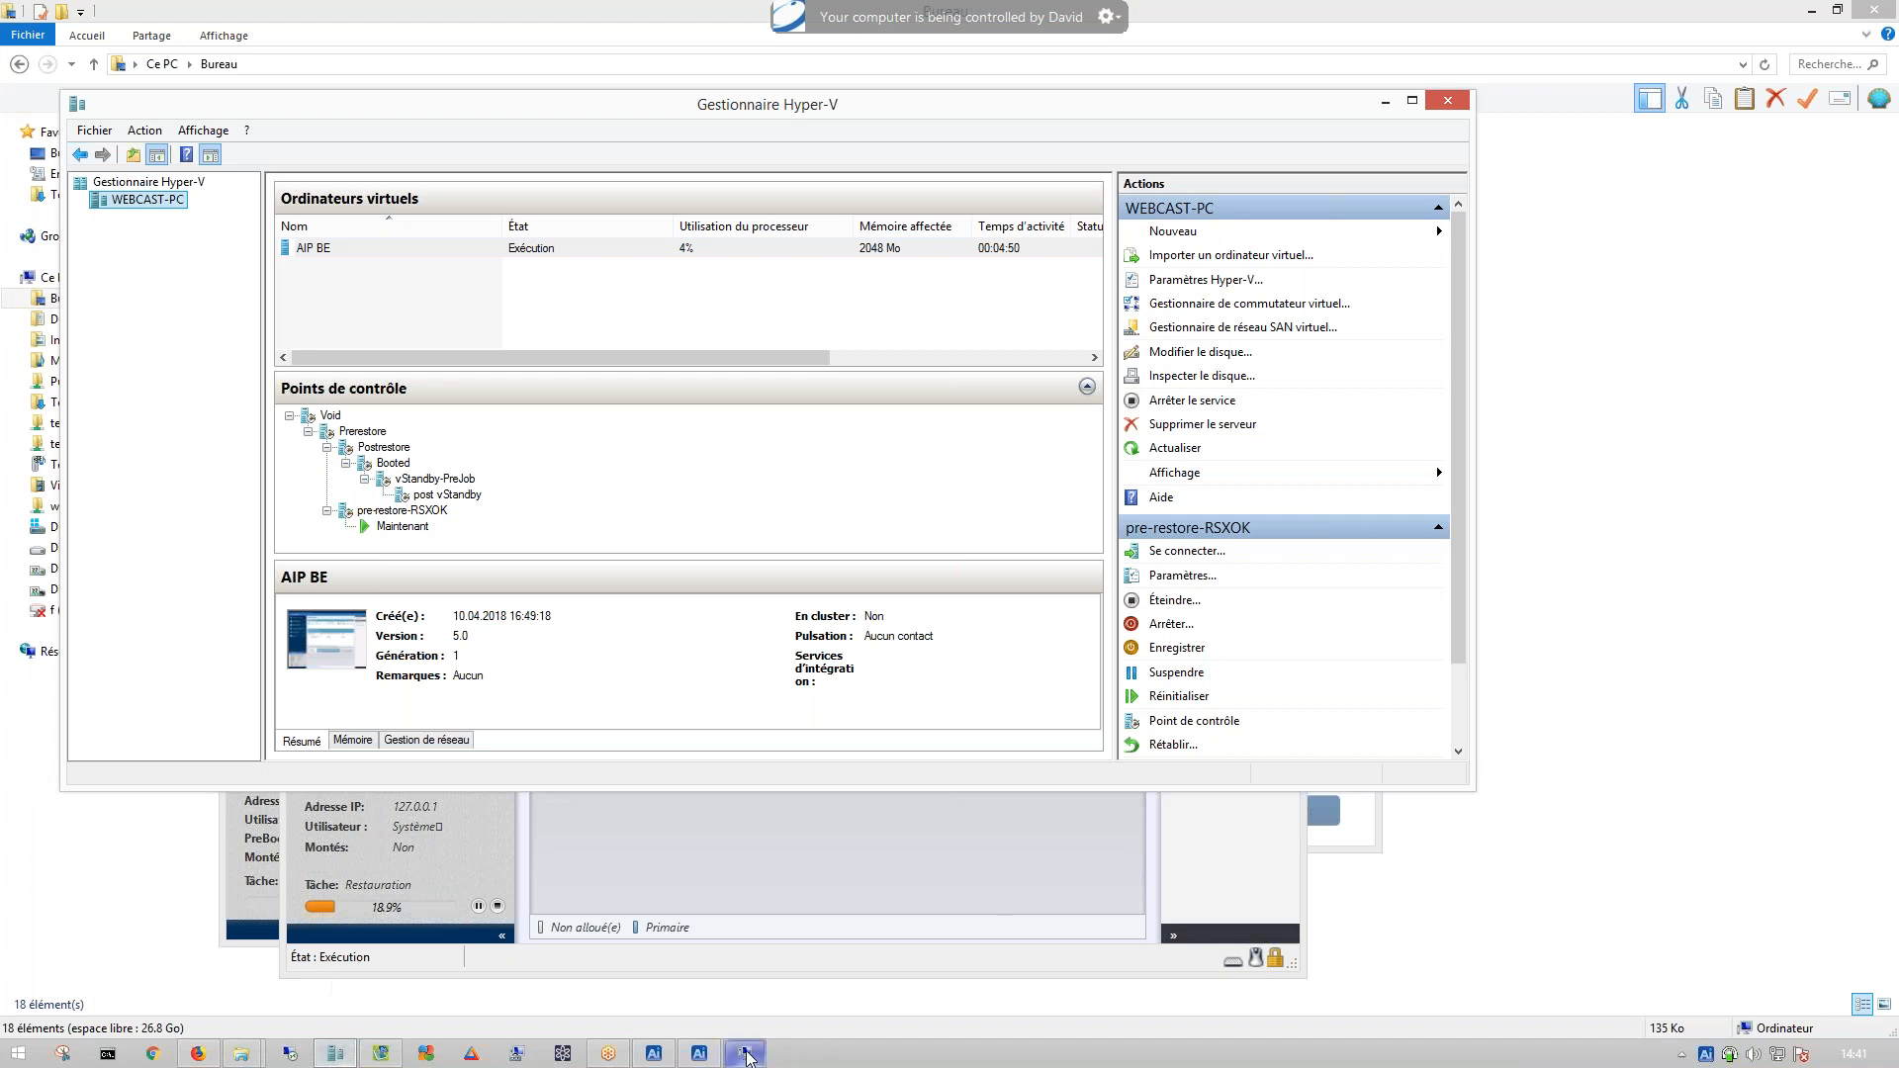
{"action": "left_click", "coordinate": [384, 1055]}
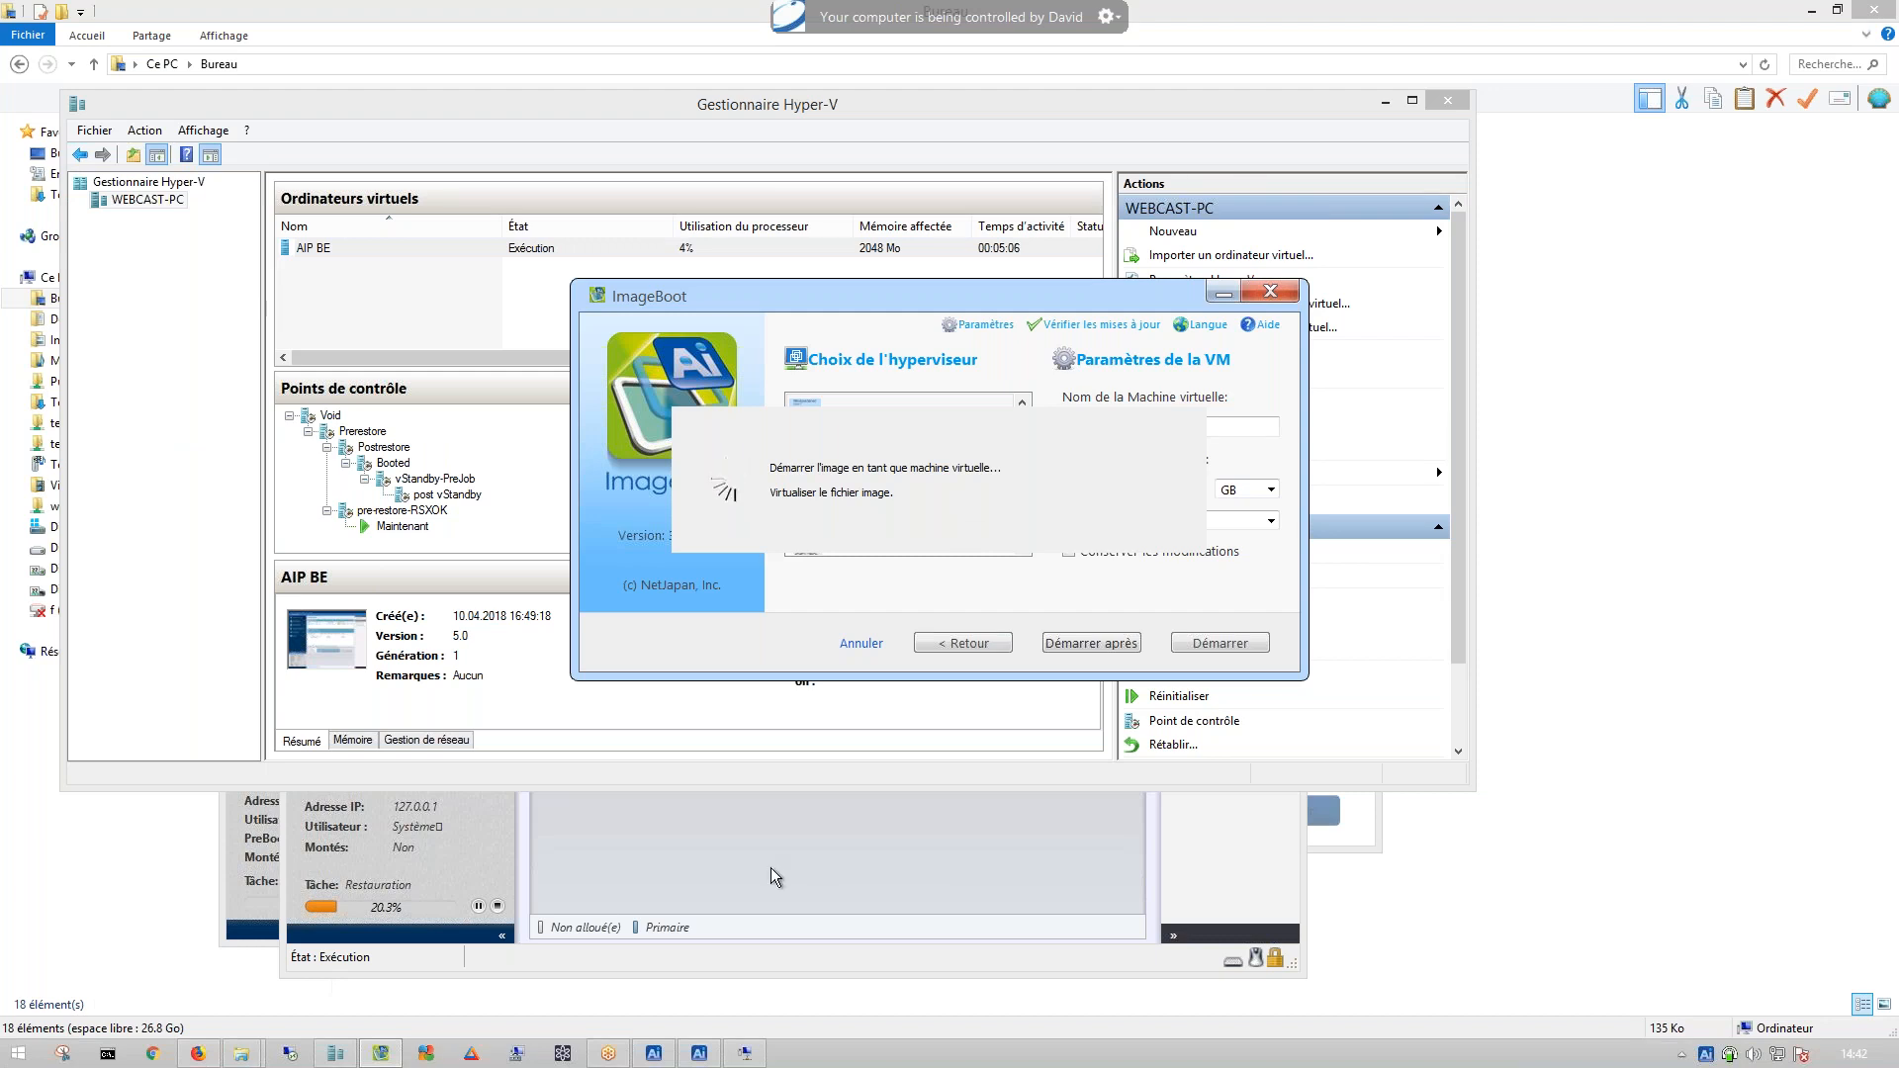
{"action": "left_click", "coordinate": [480, 907]}
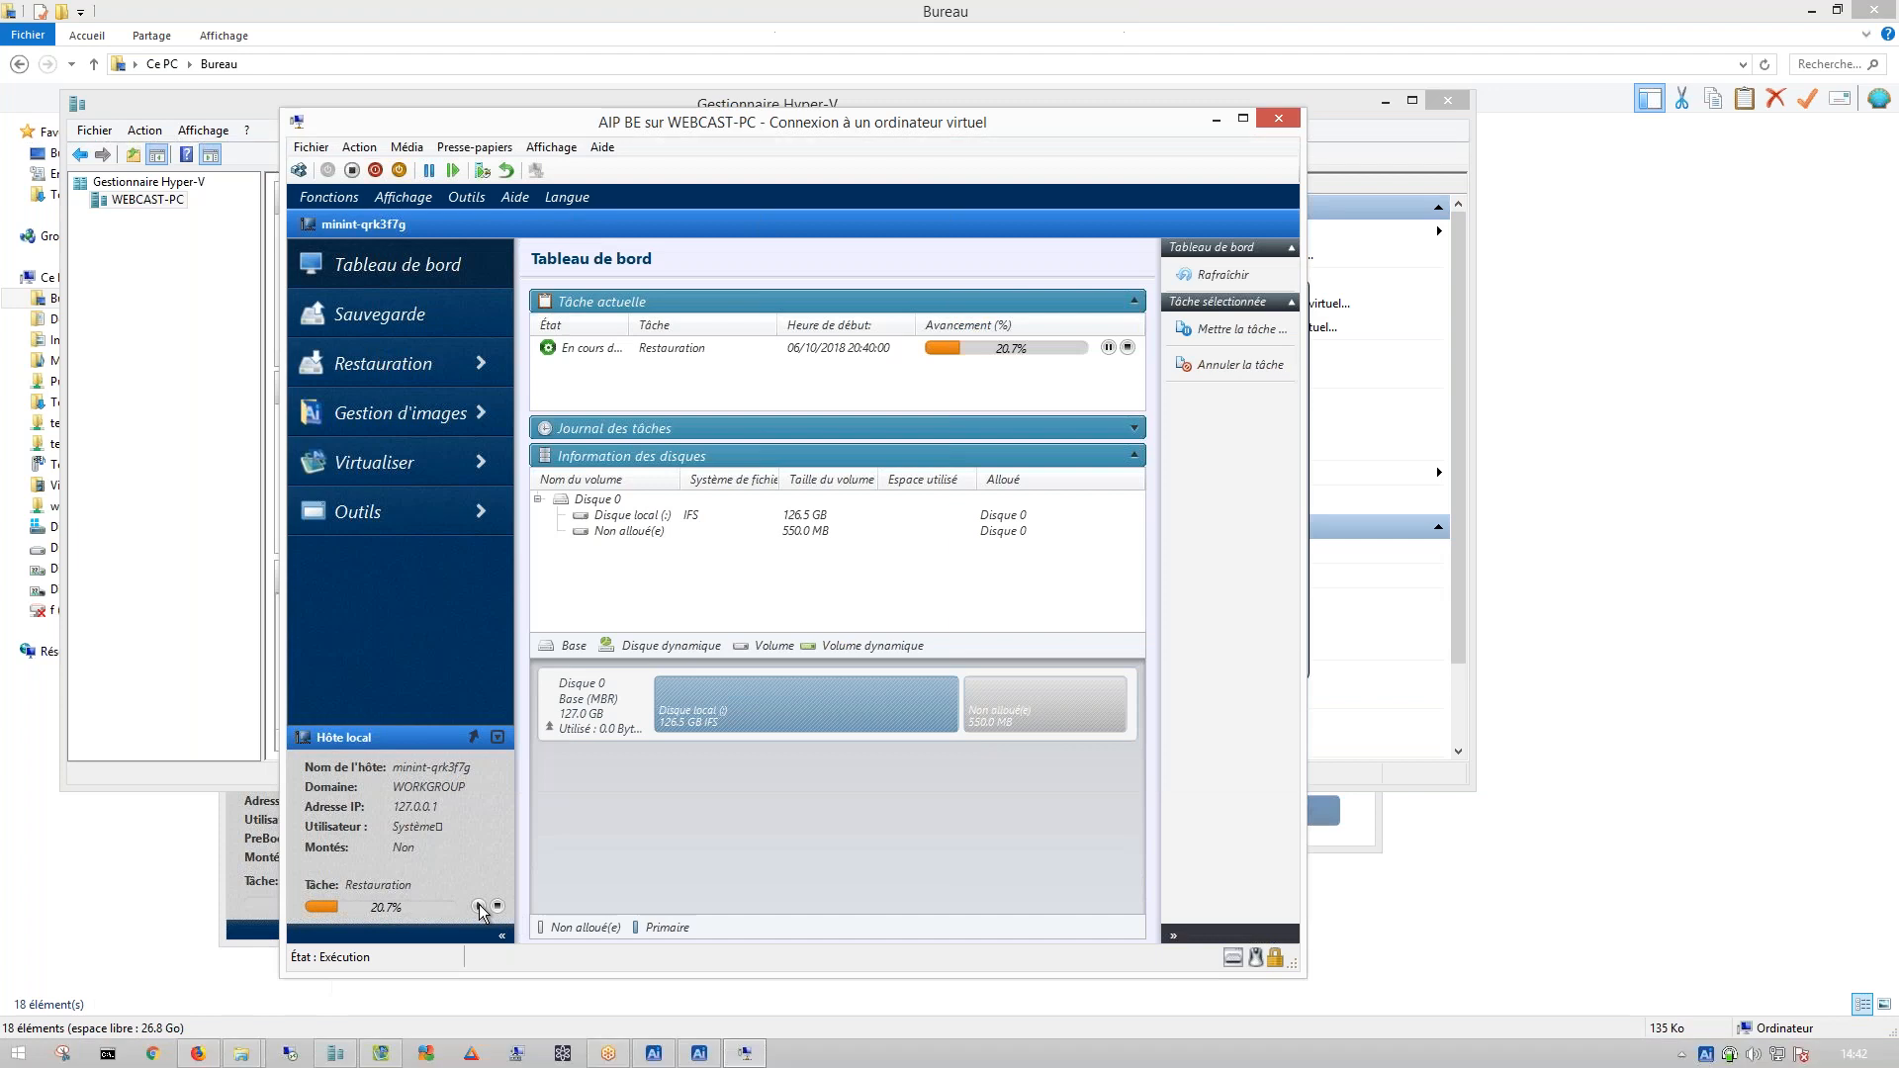
{"action": "left_click", "coordinate": [1215, 120]}
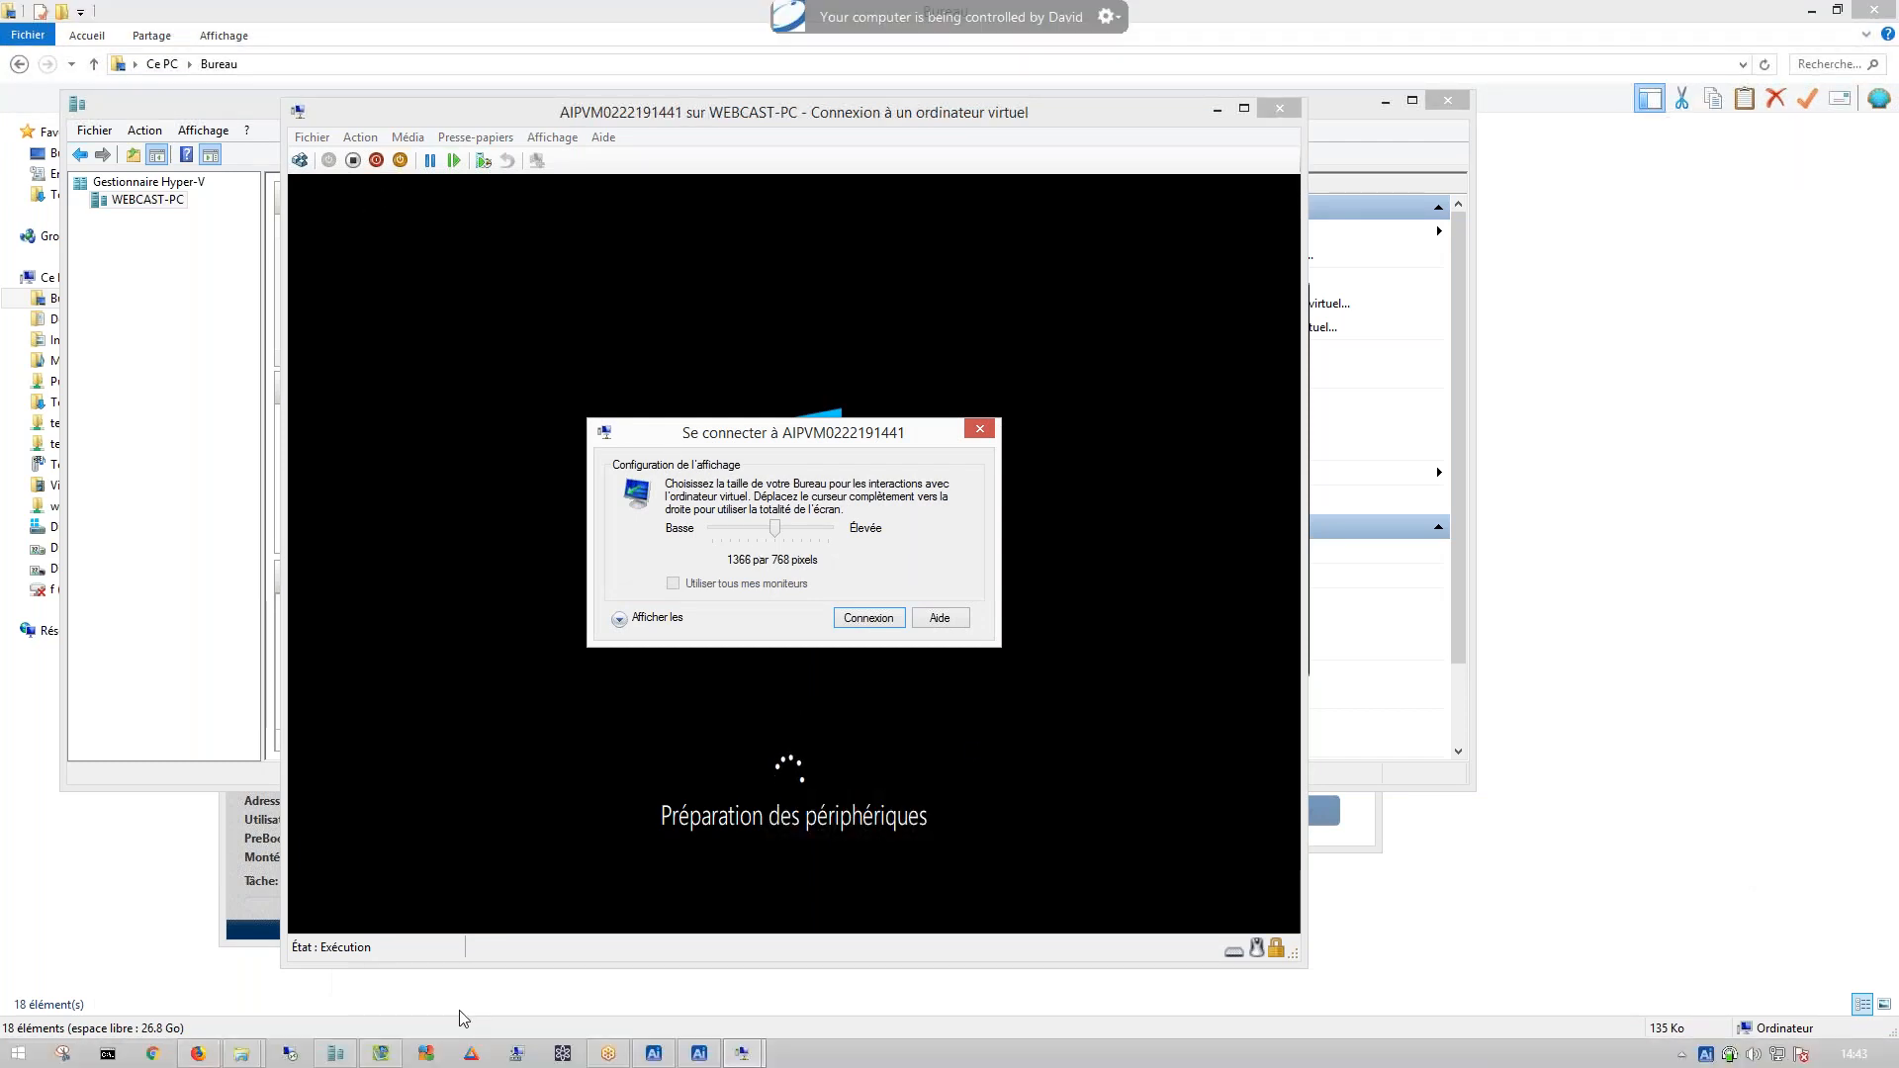
- Switch to Firefox and open the support.netjapan.eu support portal in a new tab
{"action": "mouse_move", "coordinate": [202, 1056]}
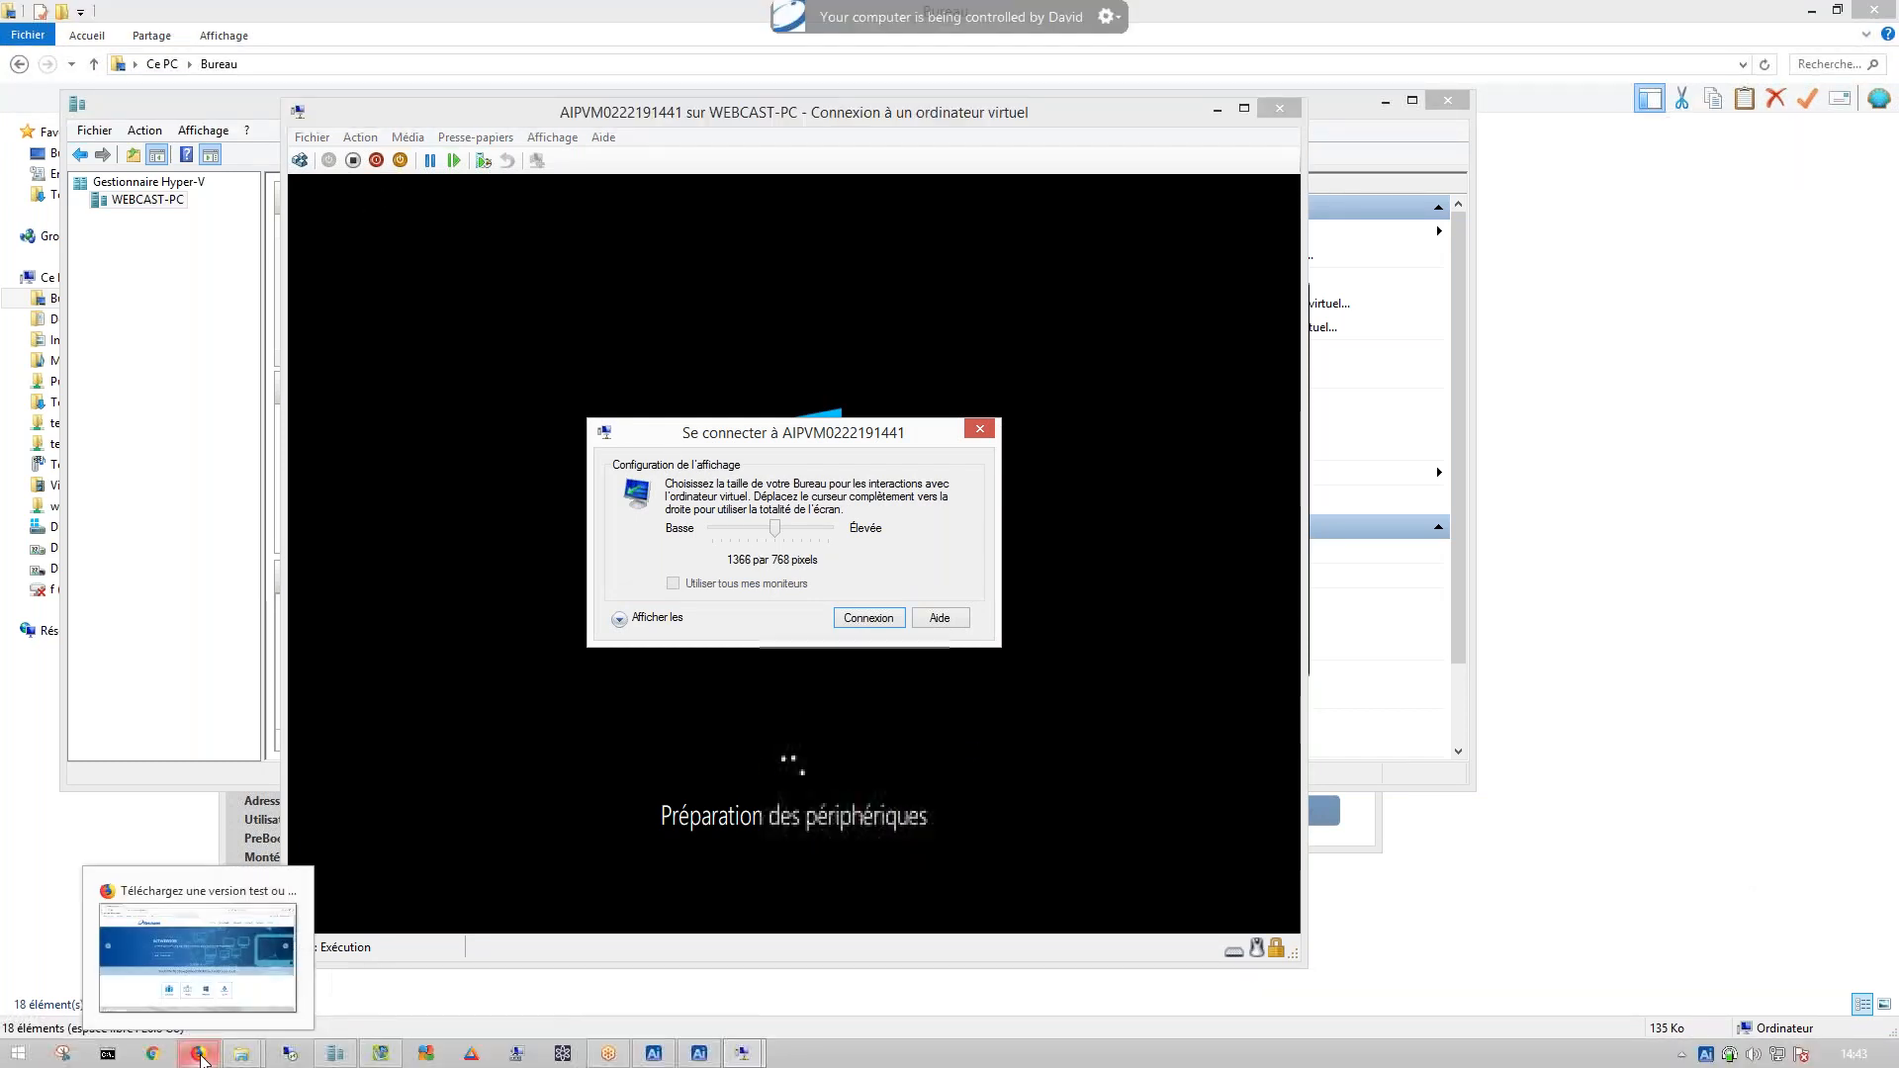
{"action": "left_click", "coordinate": [202, 1056]}
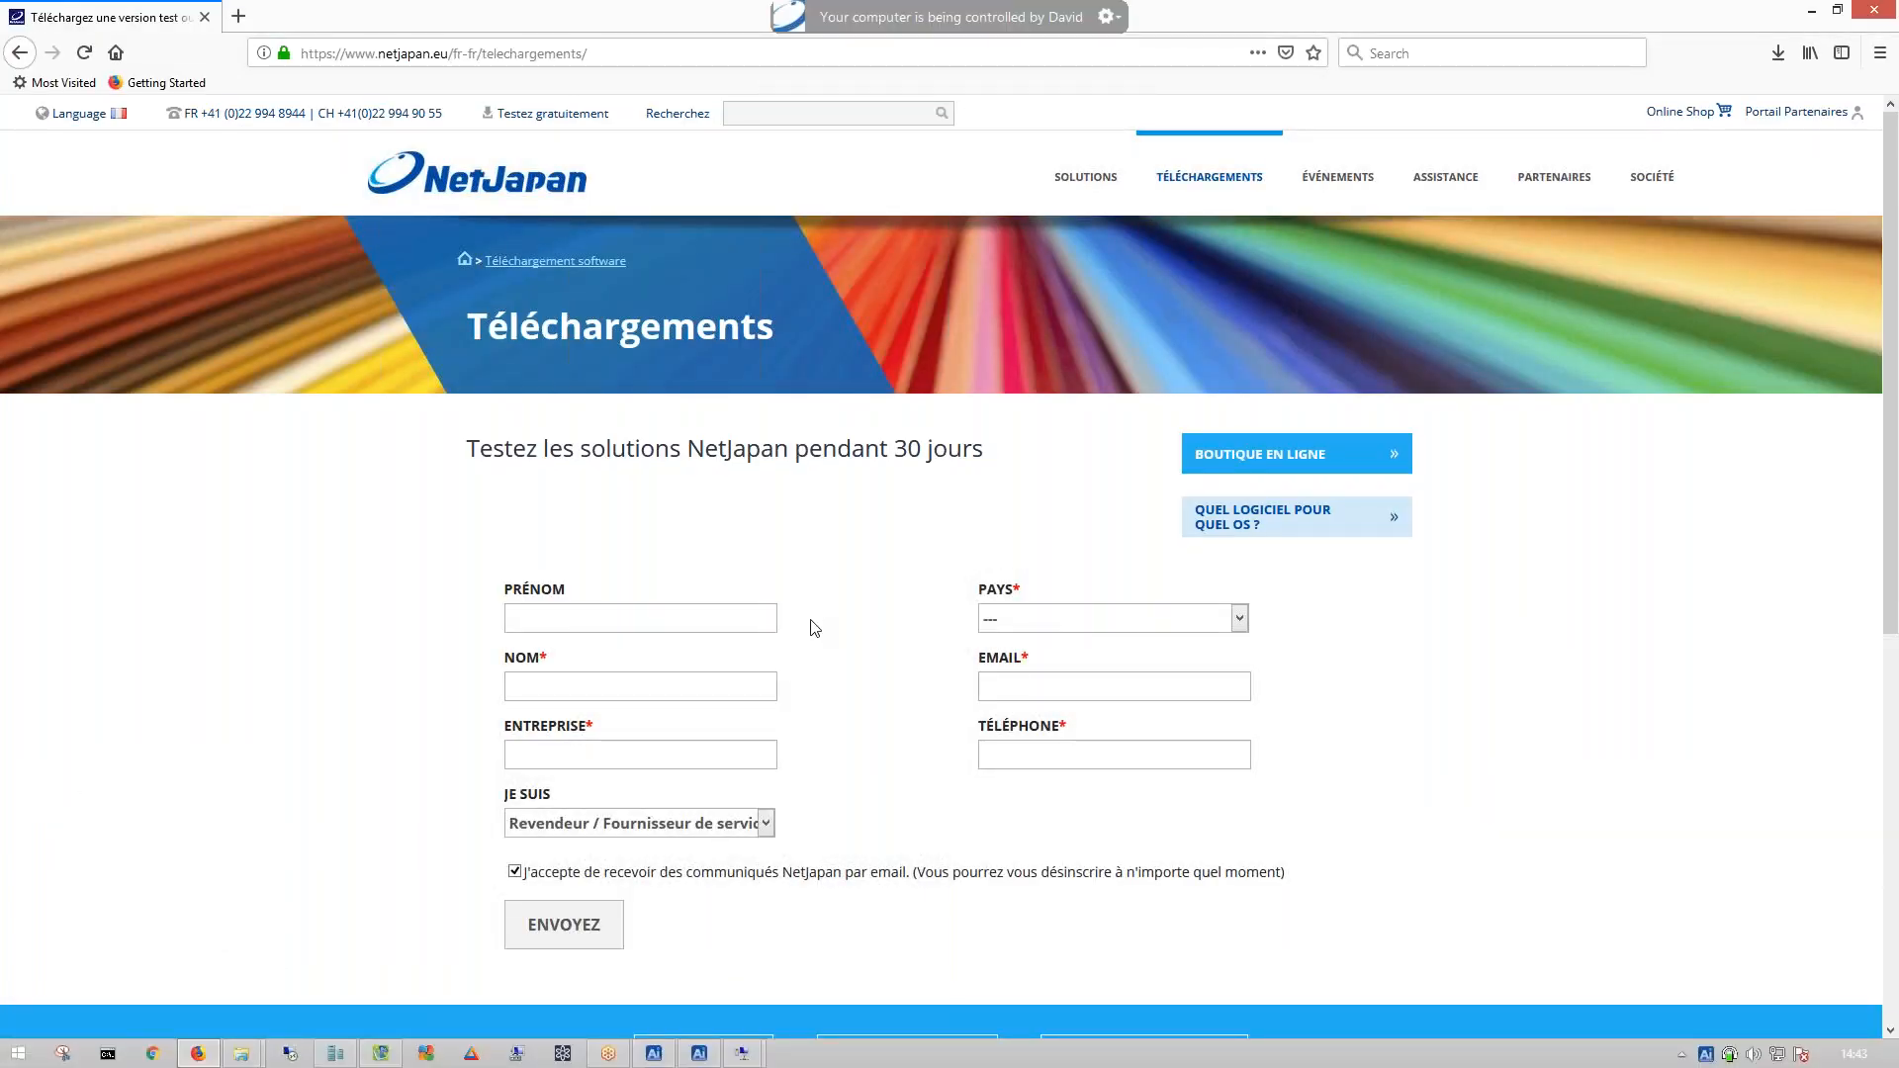
{"action": "left_click", "coordinate": [239, 16]}
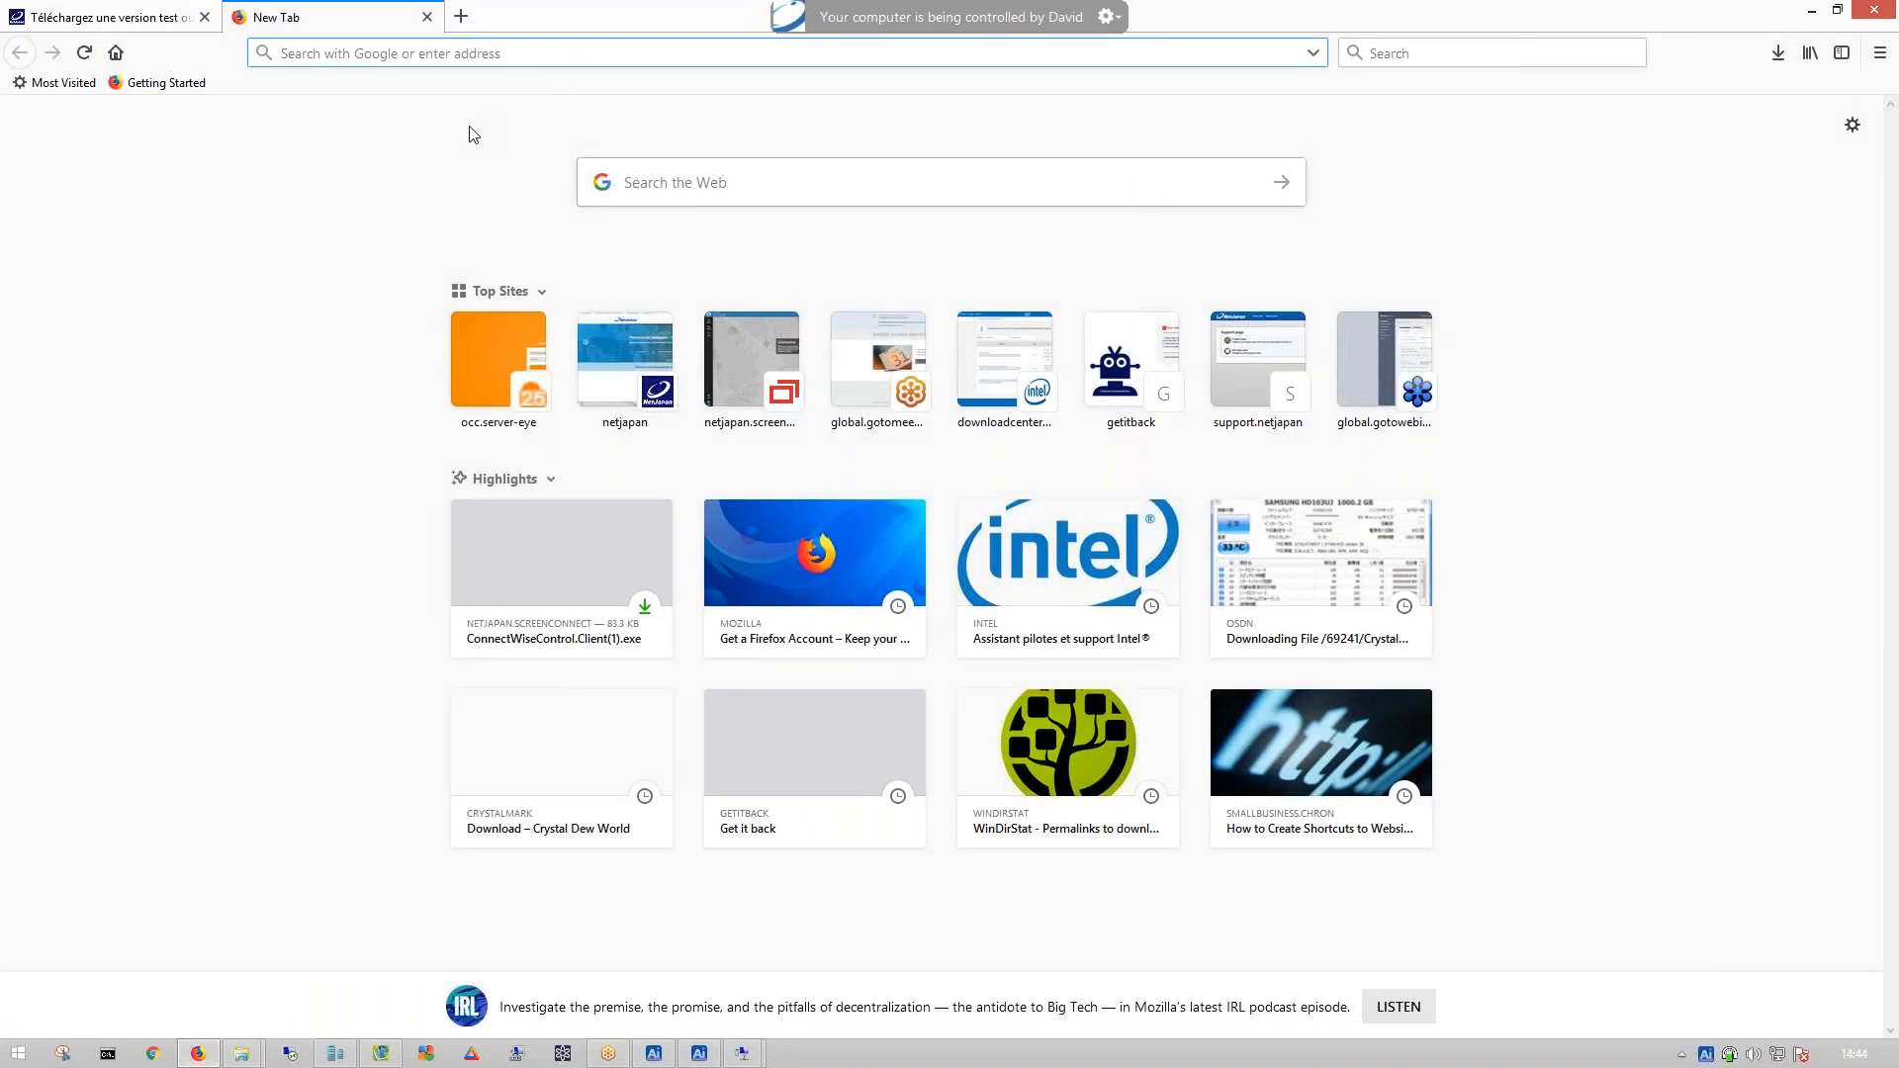
{"action": "type", "text": "suppor"}
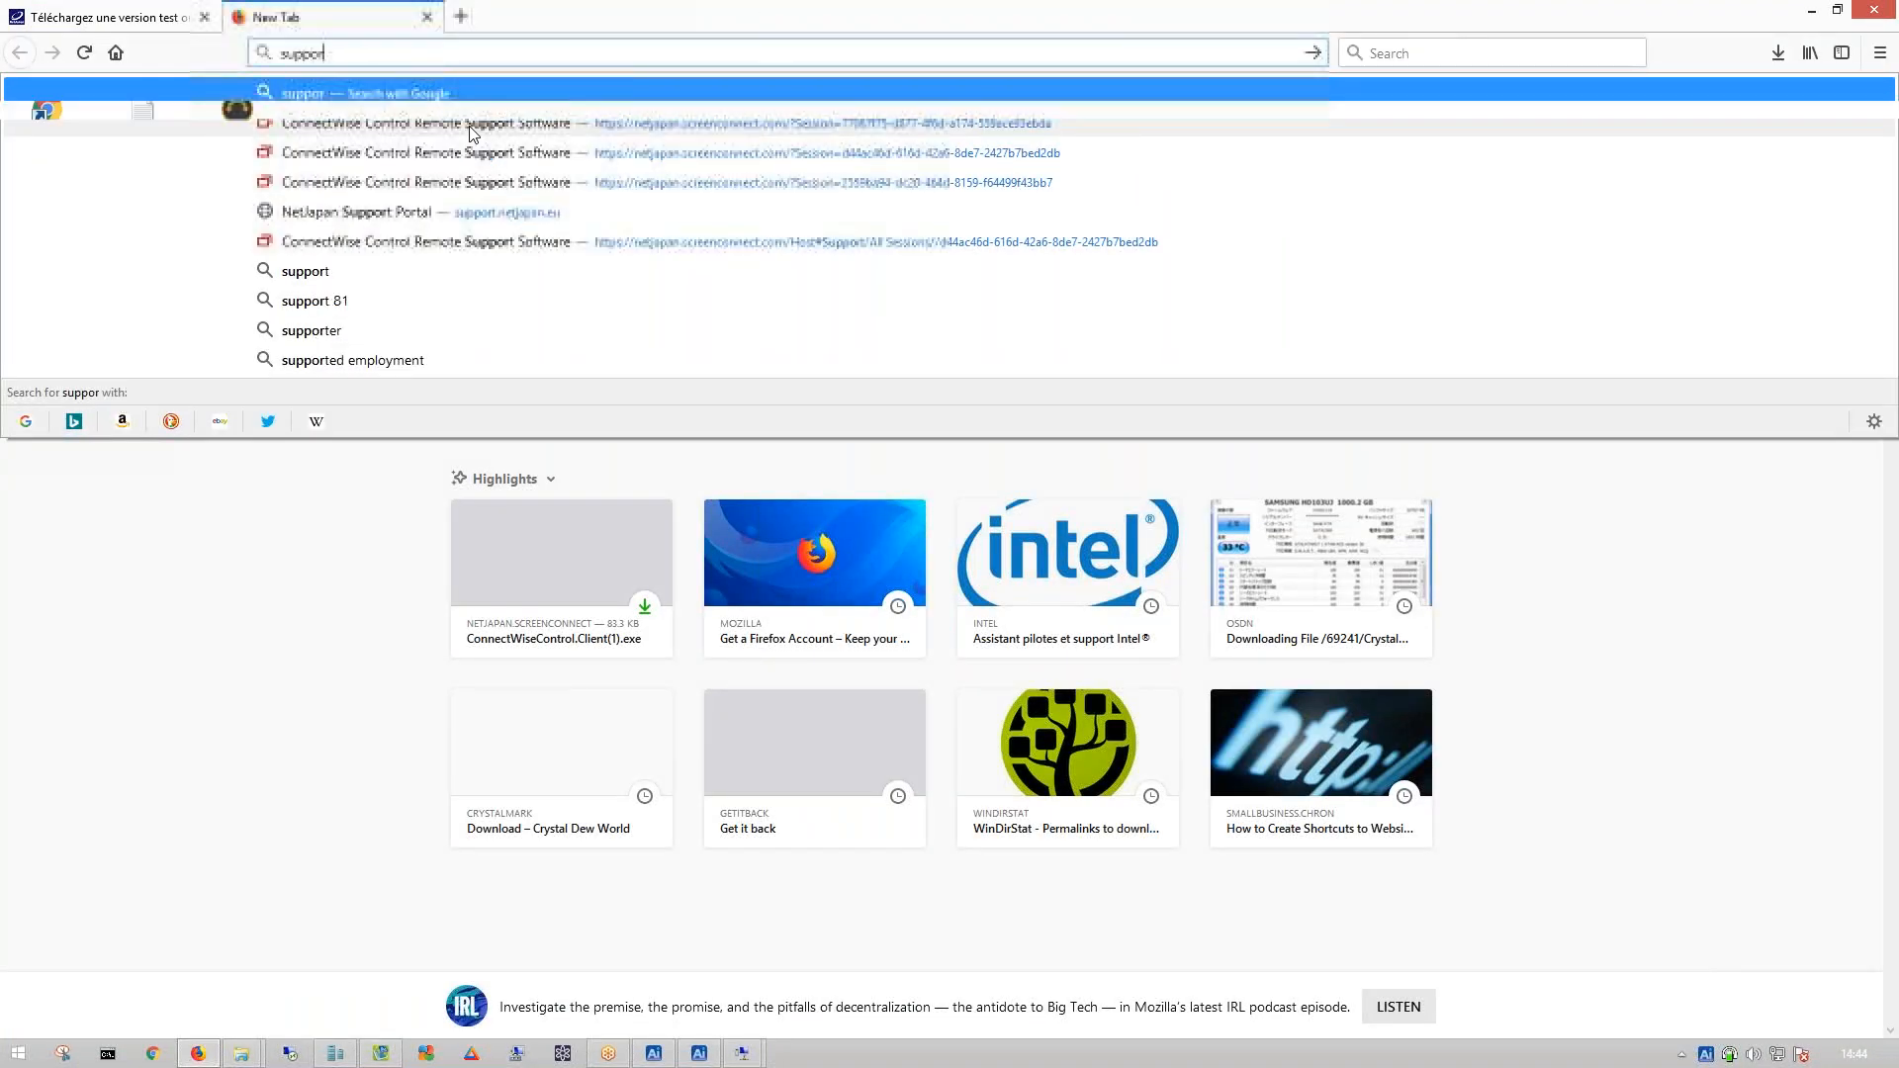
{"action": "type", "text": "t.netjapan"}
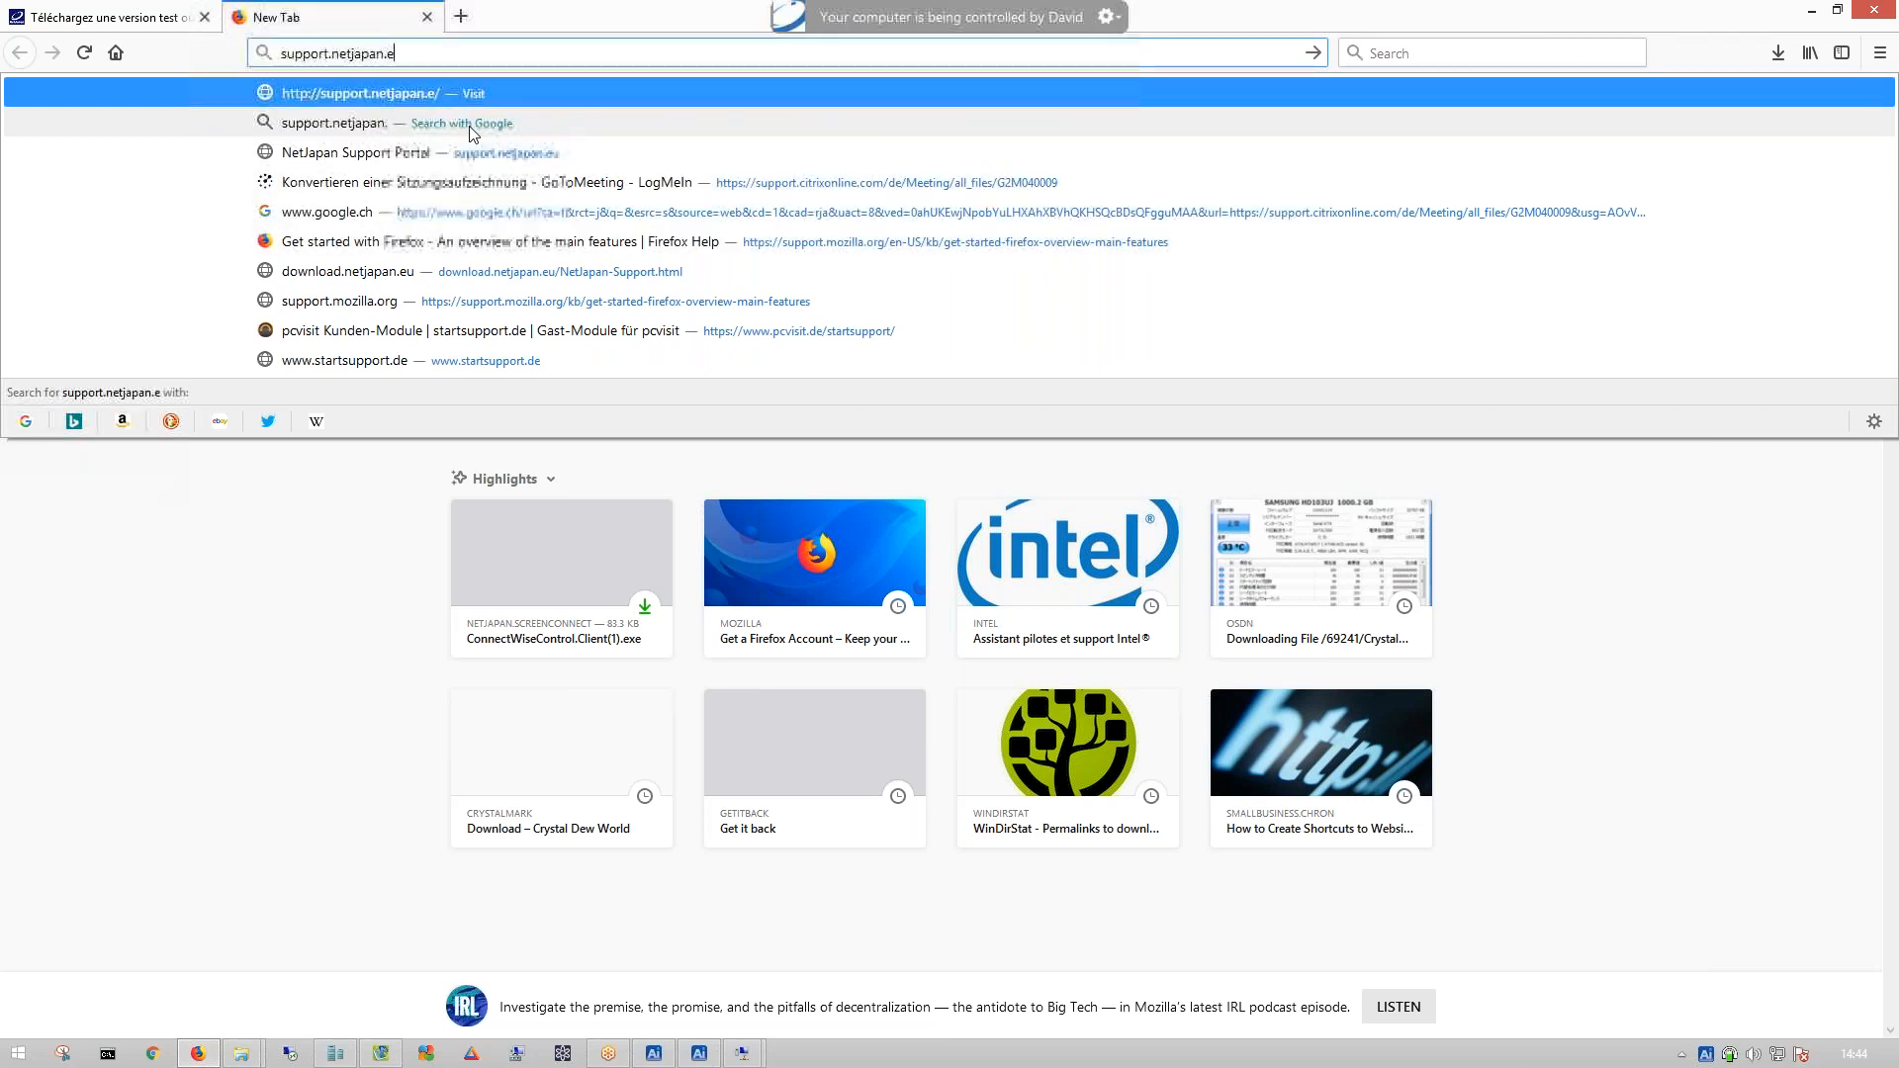
{"action": "key", "text": "Return"}
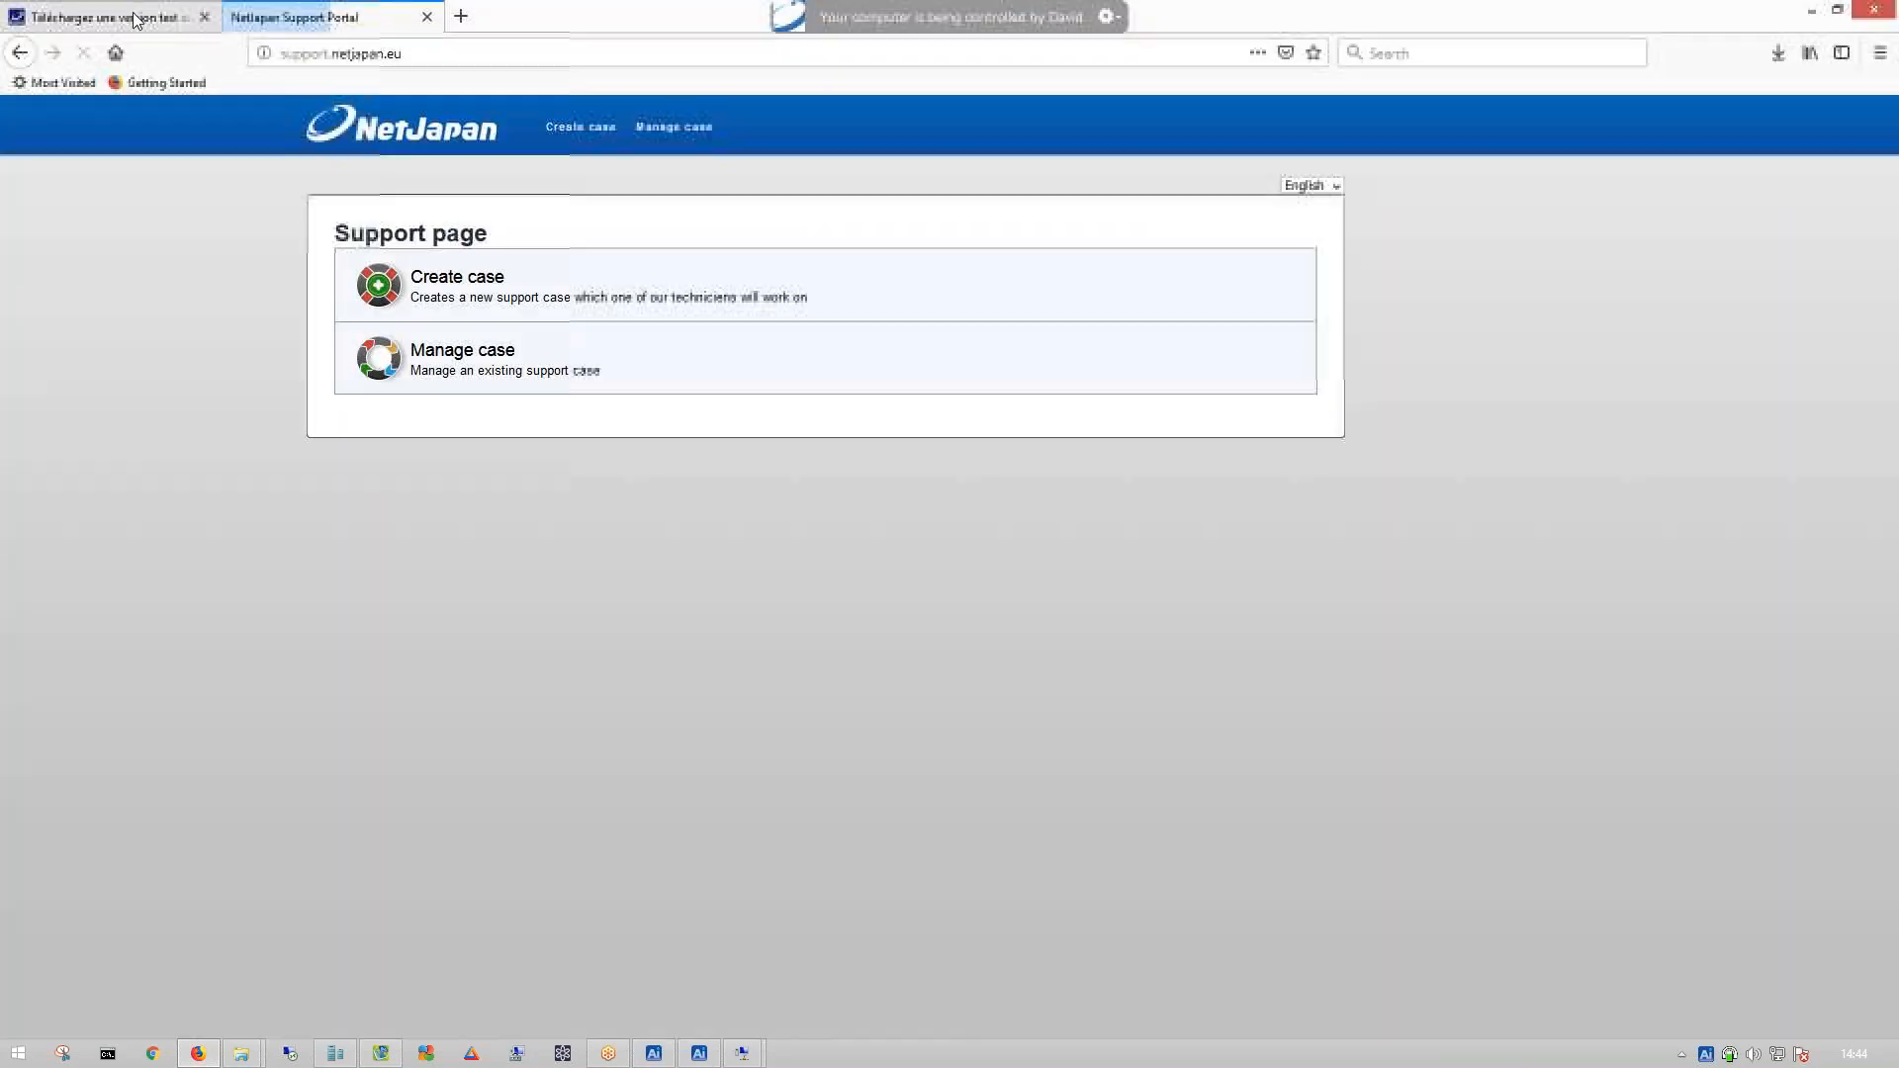
- Return to the NetJapan Téléchargements page and examine the 30-day trial request form, starting at the first-name field
{"action": "left_click", "coordinate": [144, 13]}
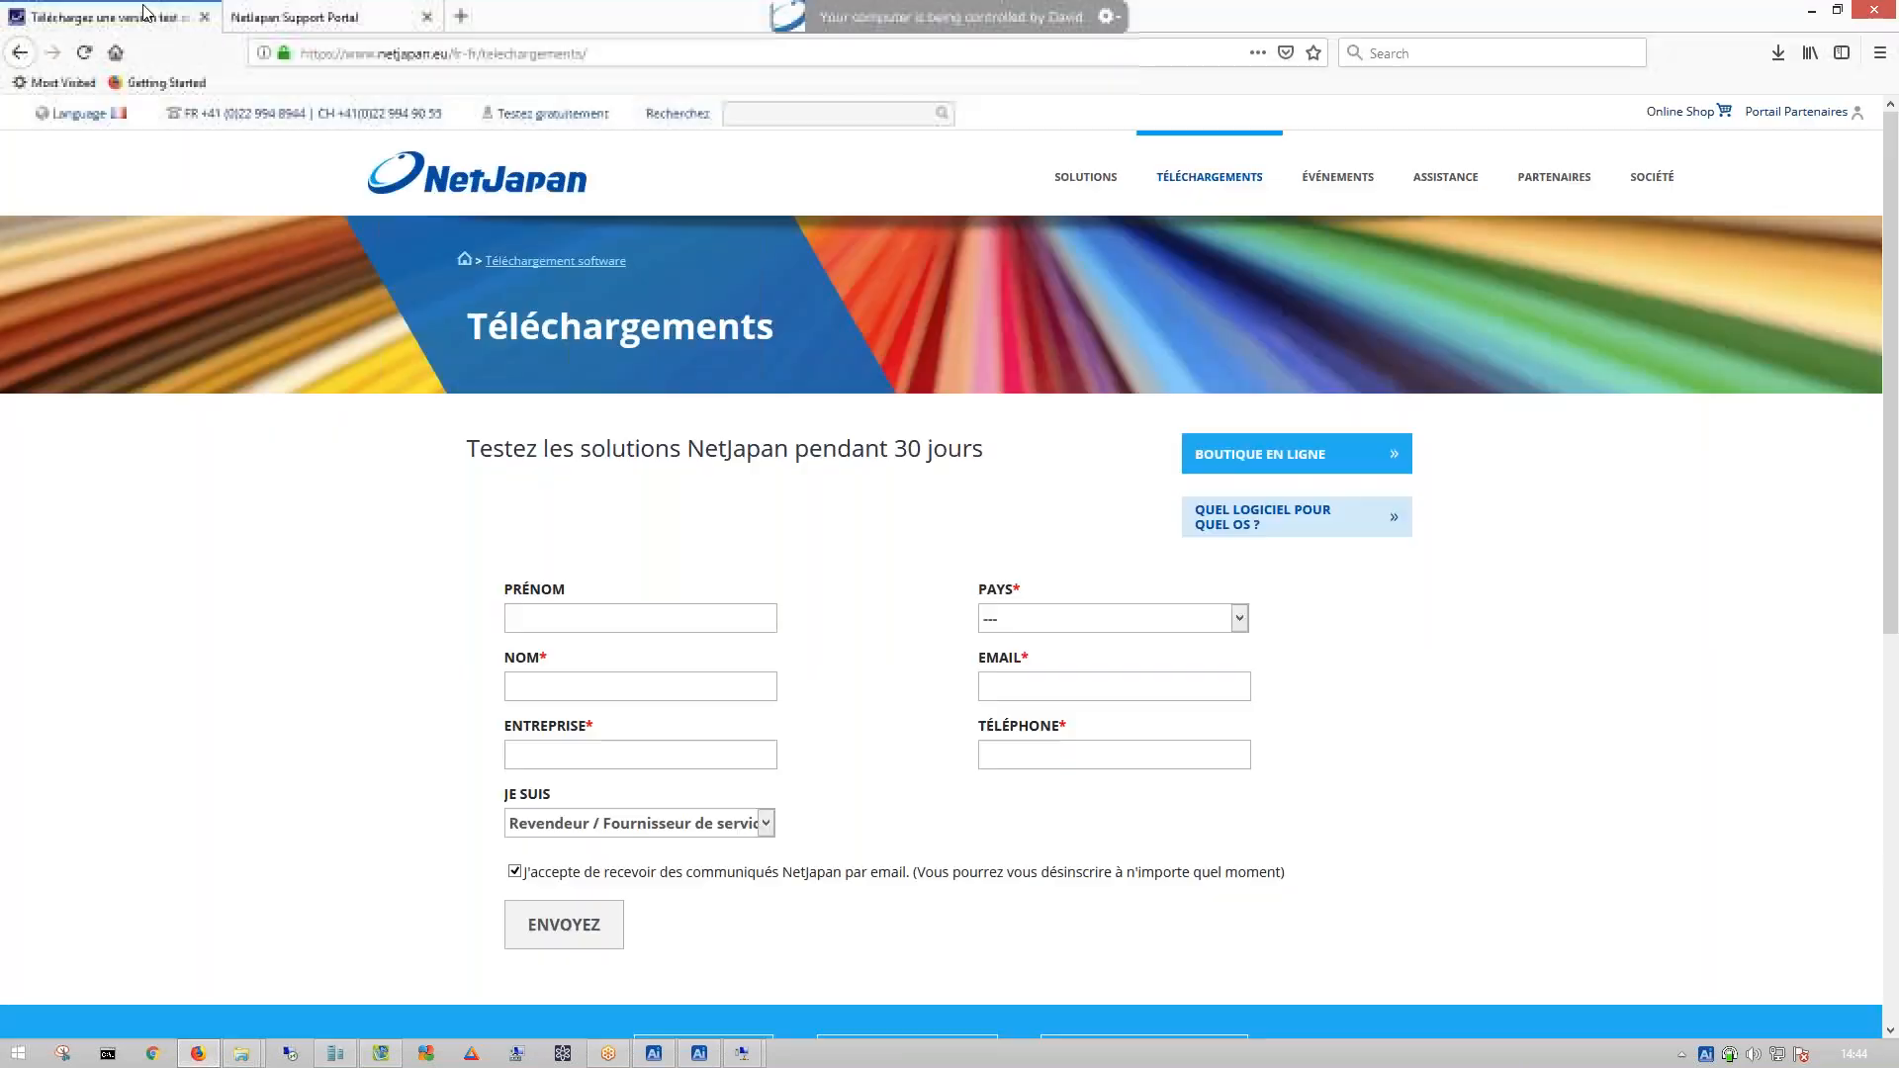
{"action": "scroll", "coordinate": [736, 526], "scroll_direction": "down", "scroll_amount": 4}
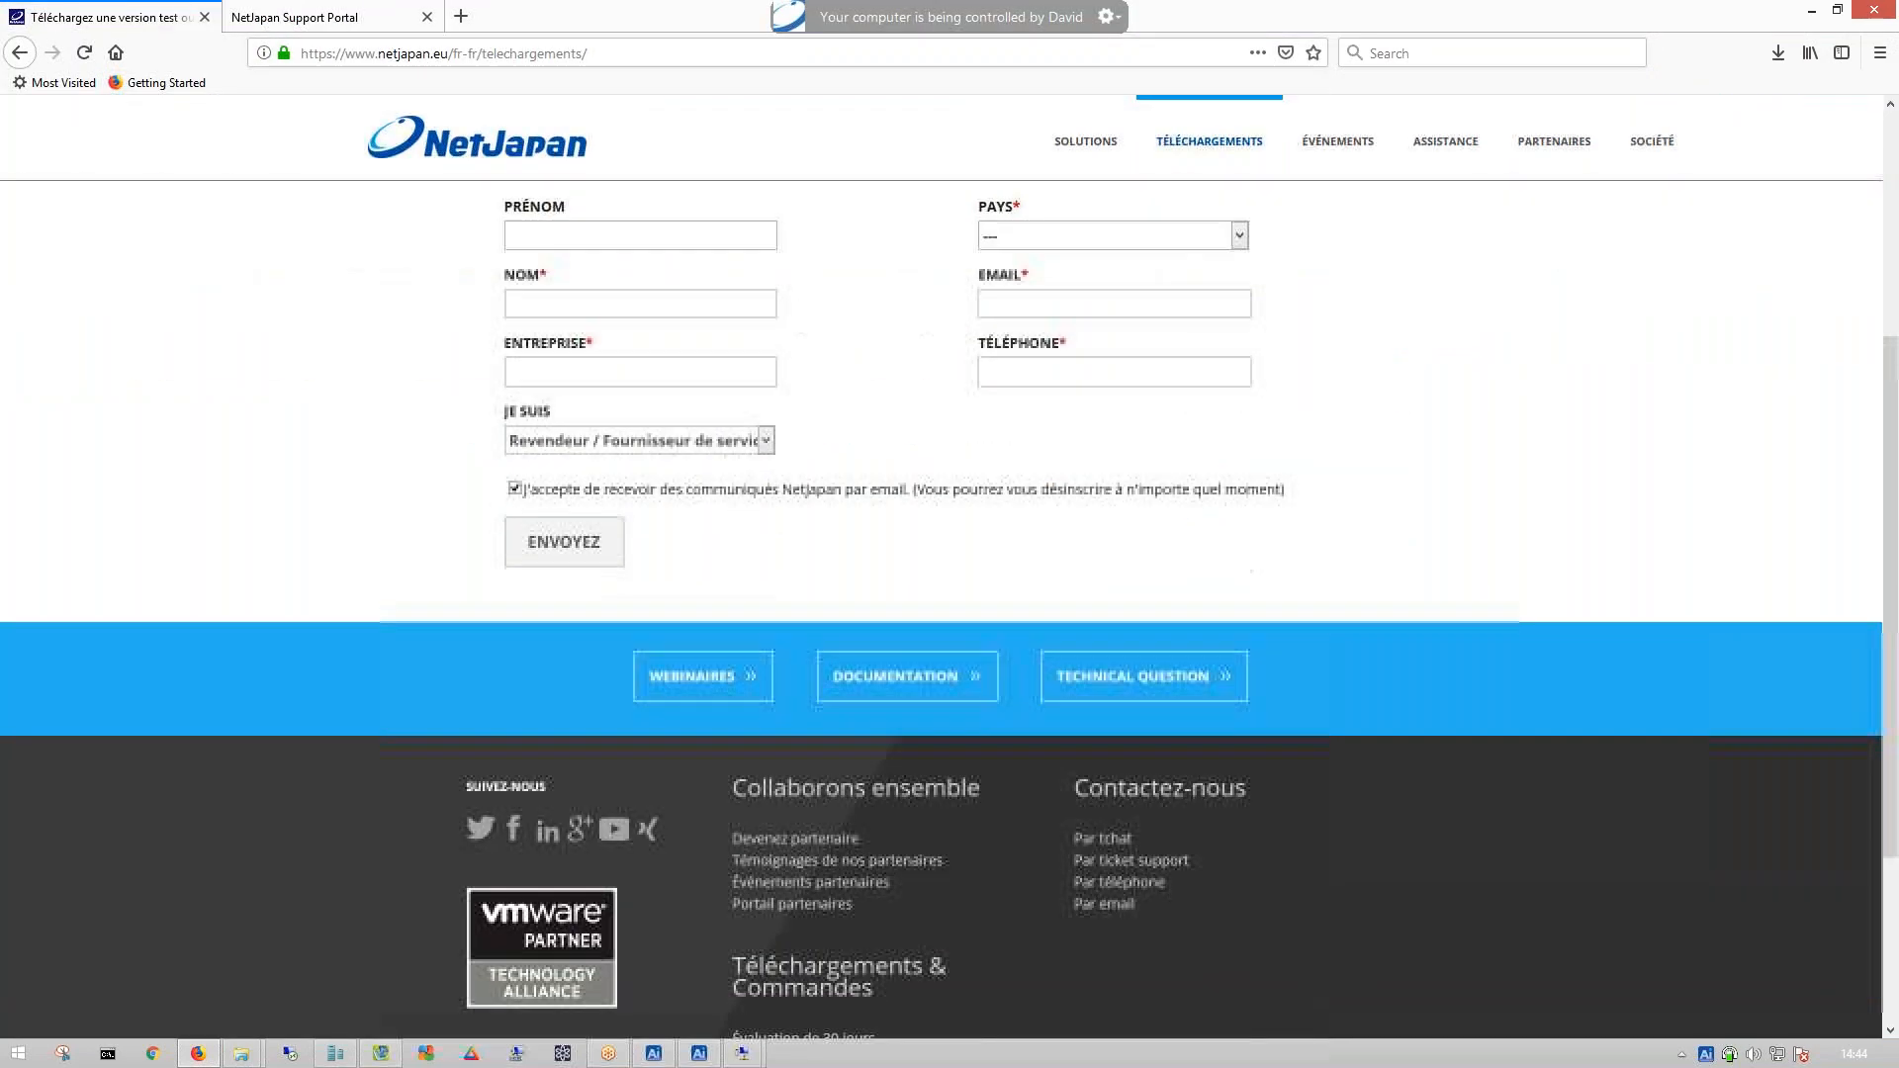
{"action": "scroll", "coordinate": [740, 520], "scroll_direction": "up", "scroll_amount": 3}
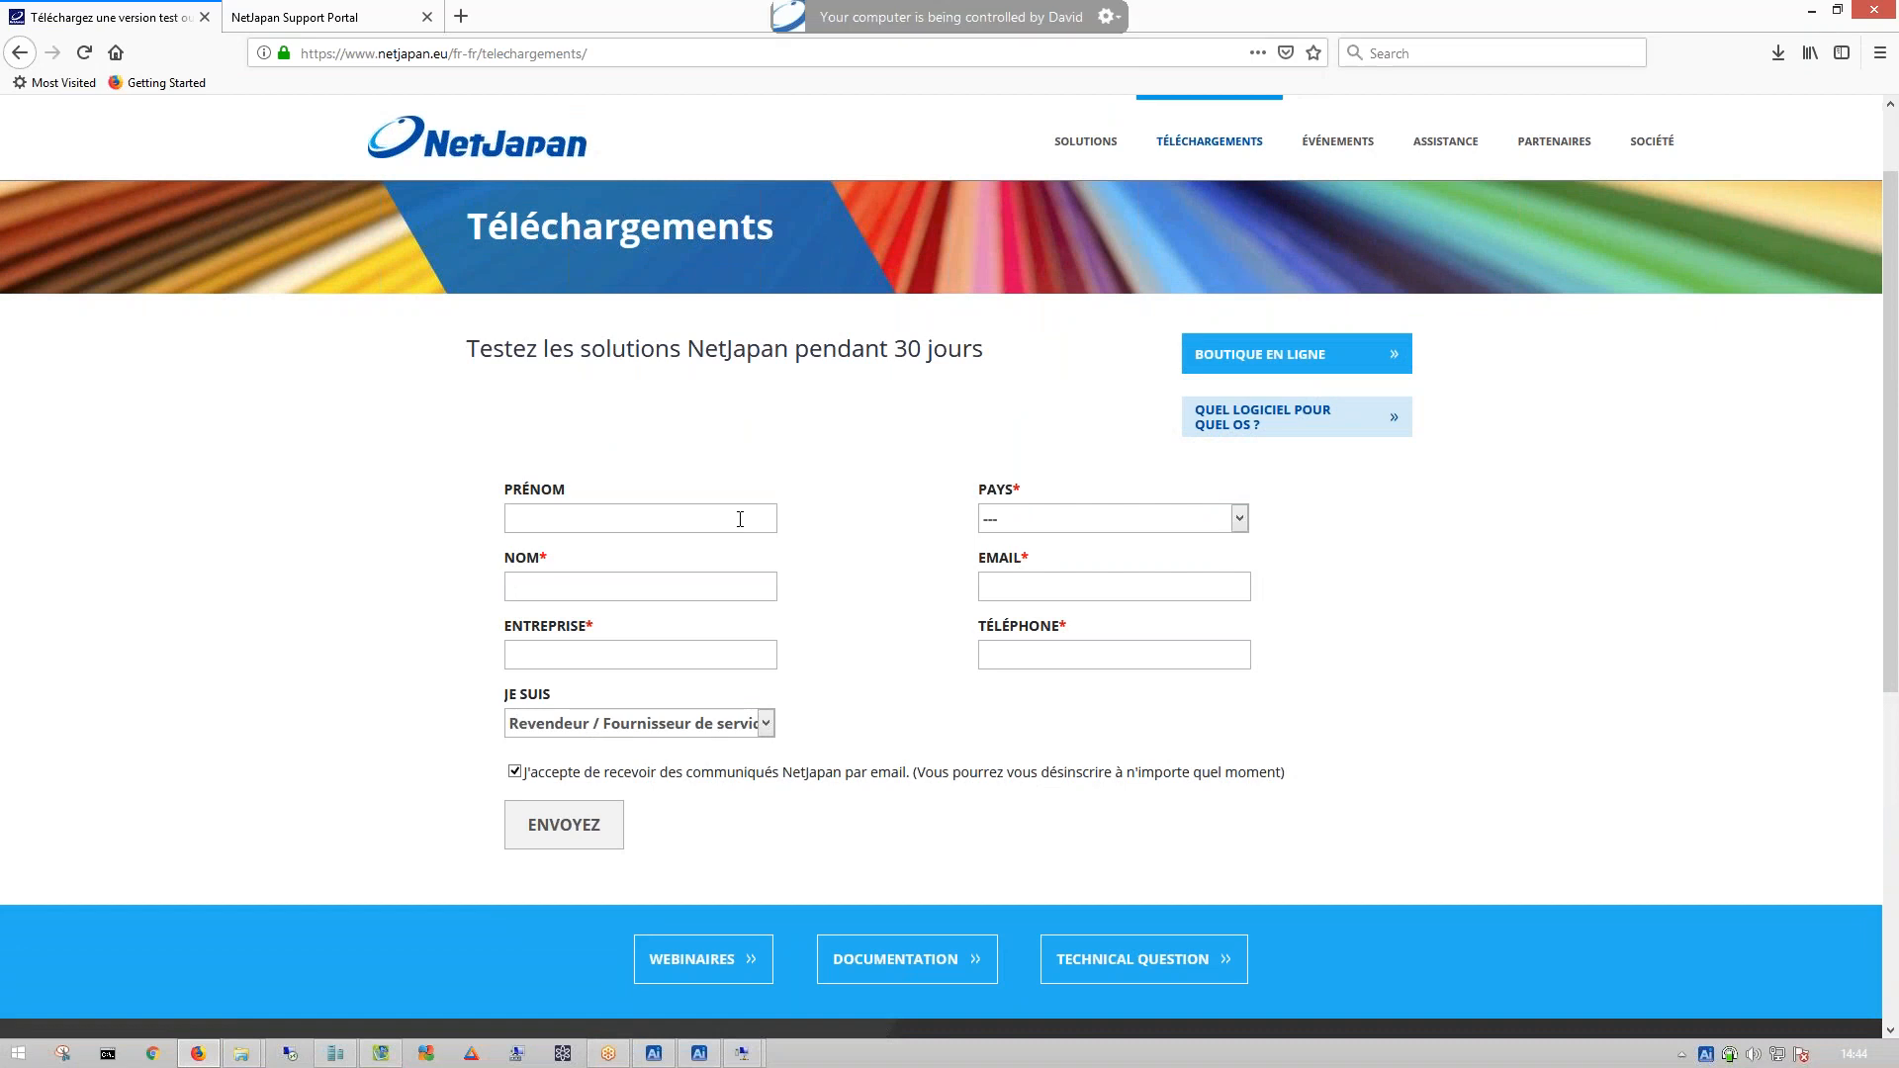
{"action": "left_click", "coordinate": [646, 513]}
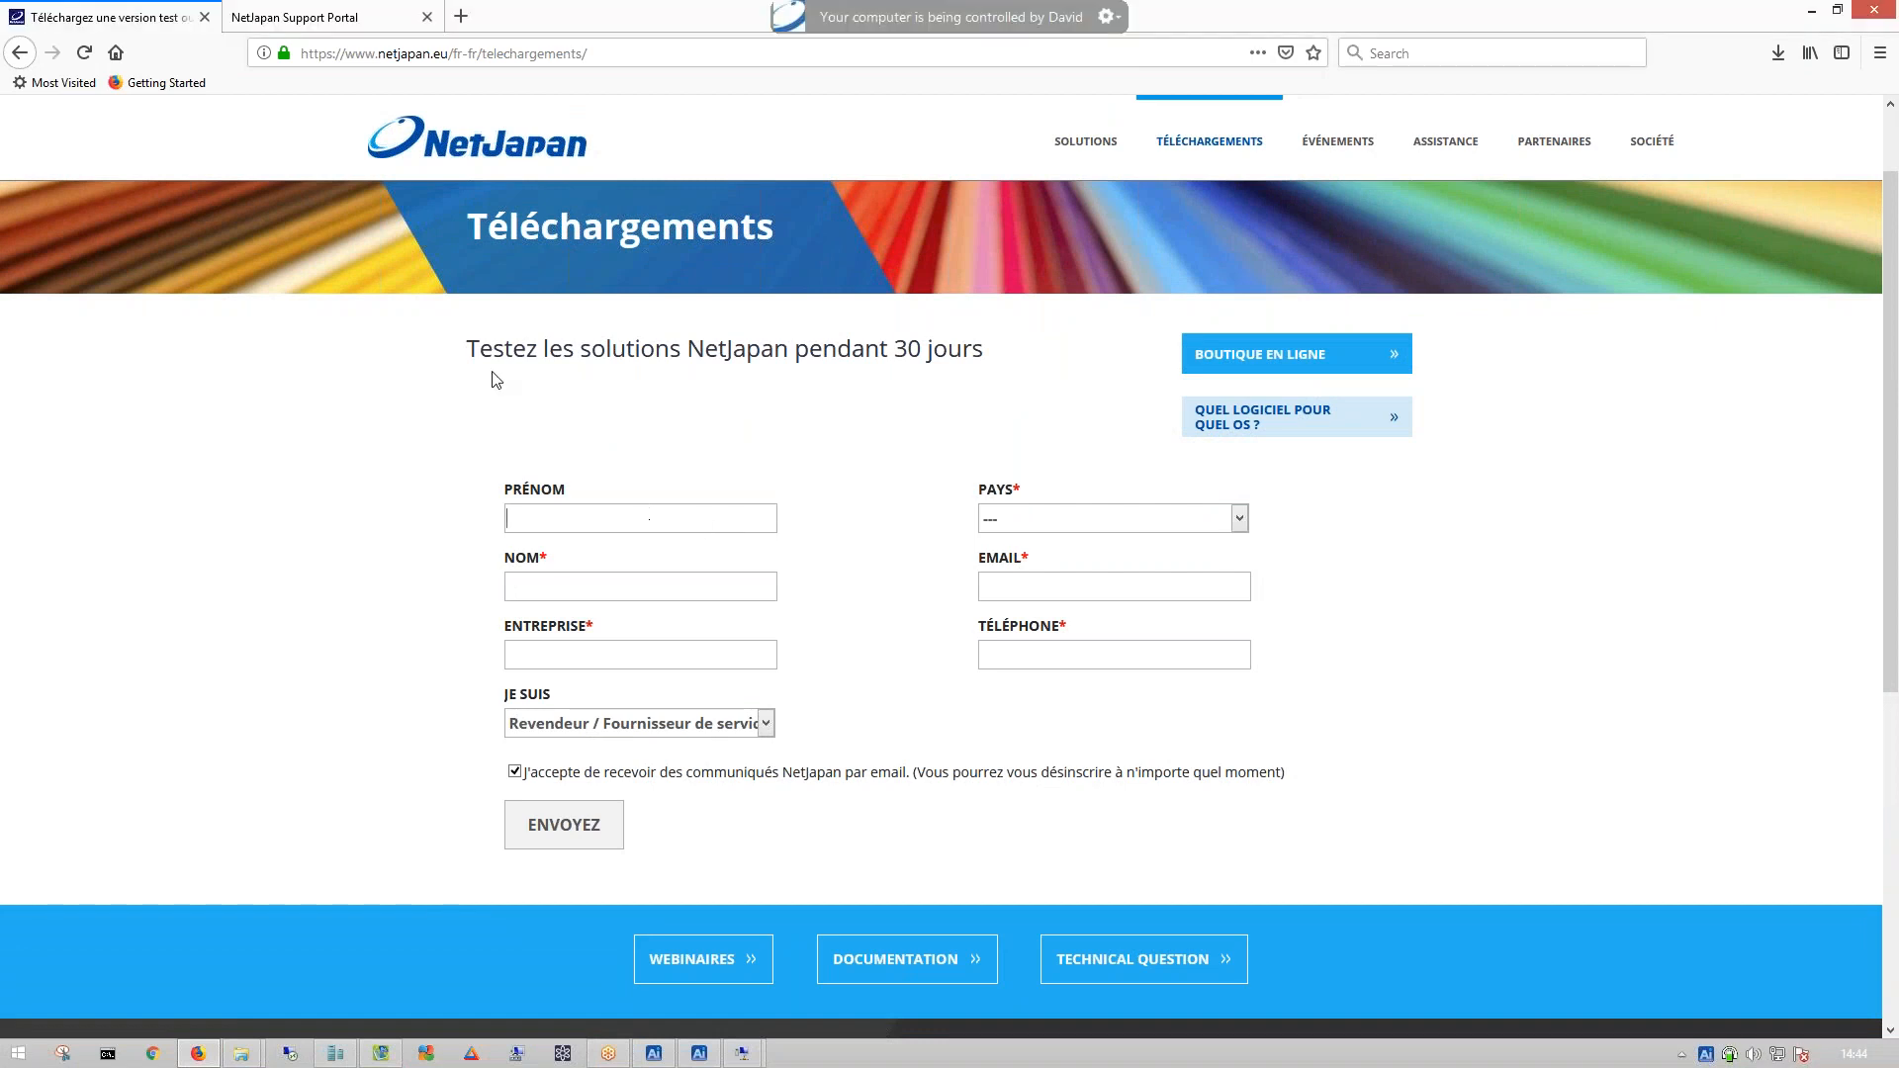